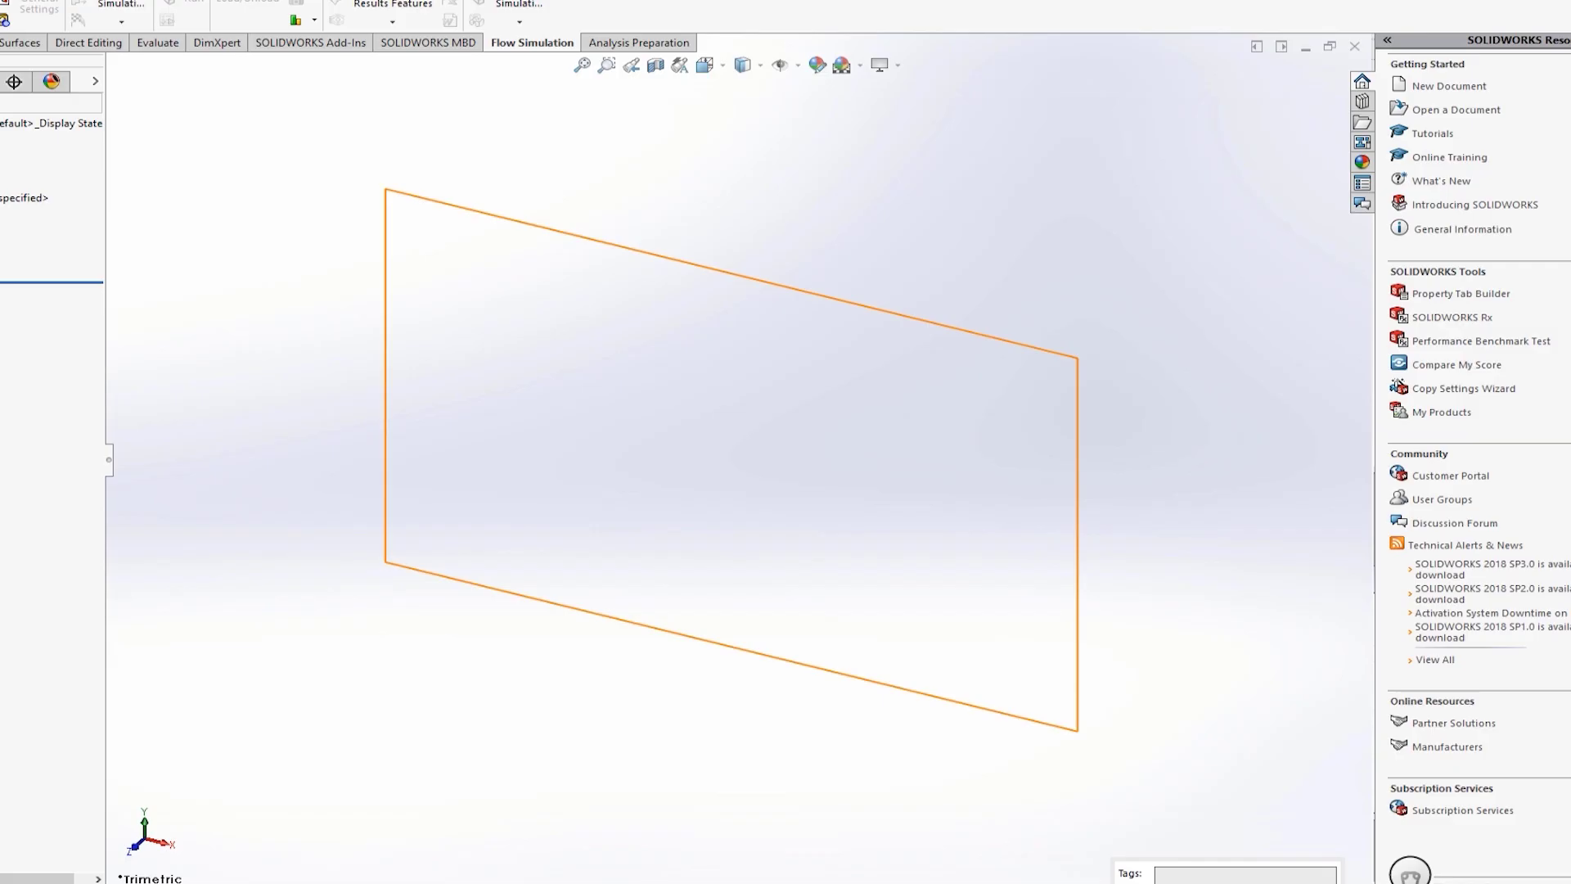
# Step: Open a new sketch on the Top Plane, viewed normal to the plane
pyautogui.click(3, 216)
pyautogui.click(3, 235)
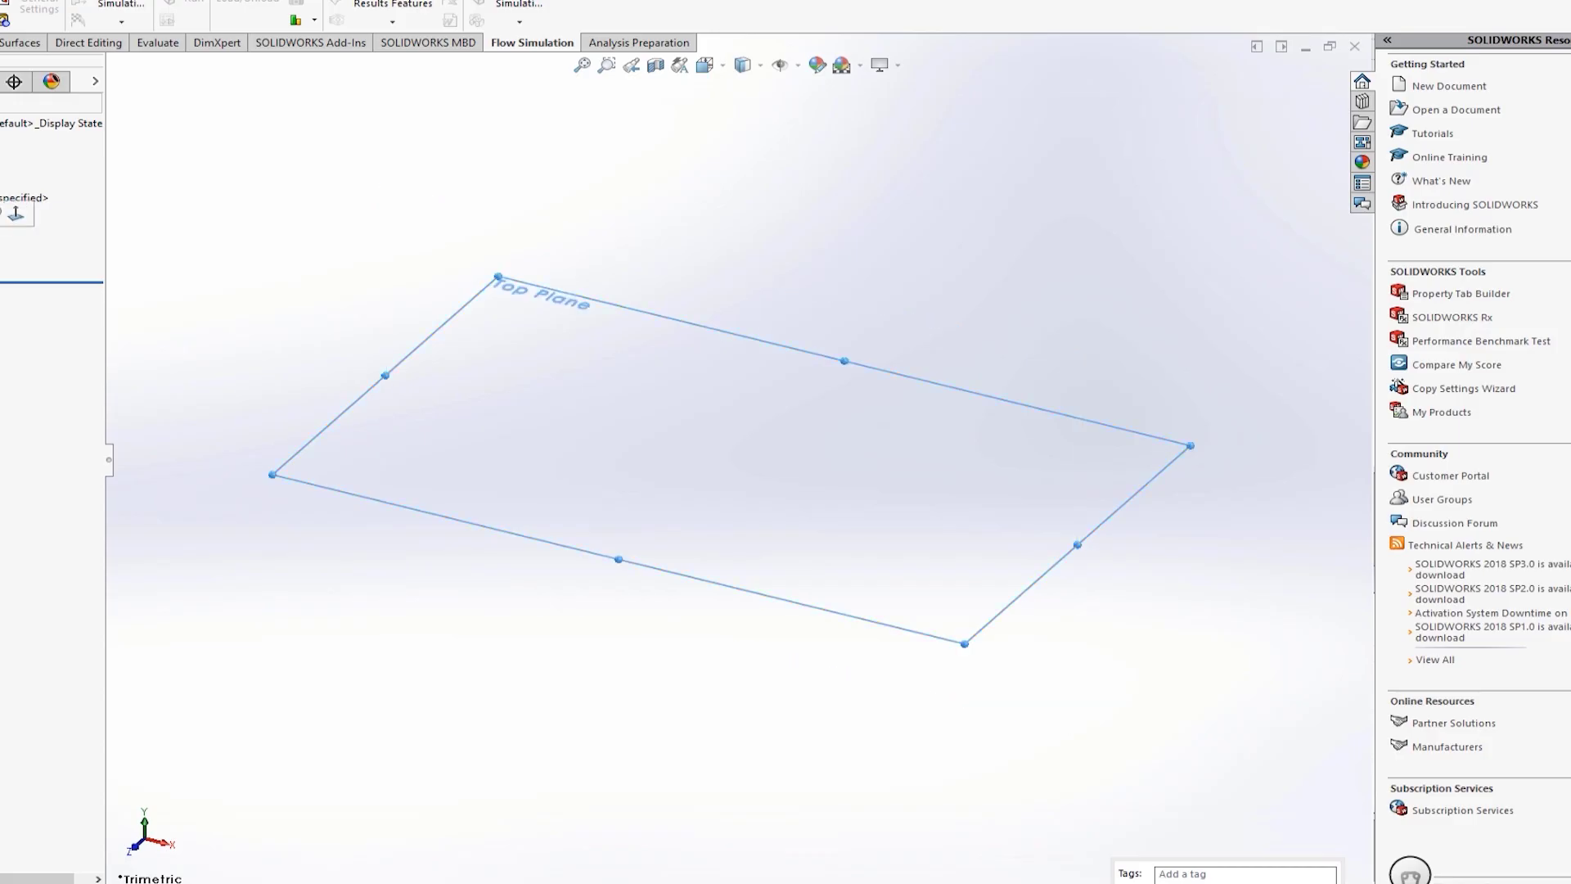
pyautogui.click(14, 215)
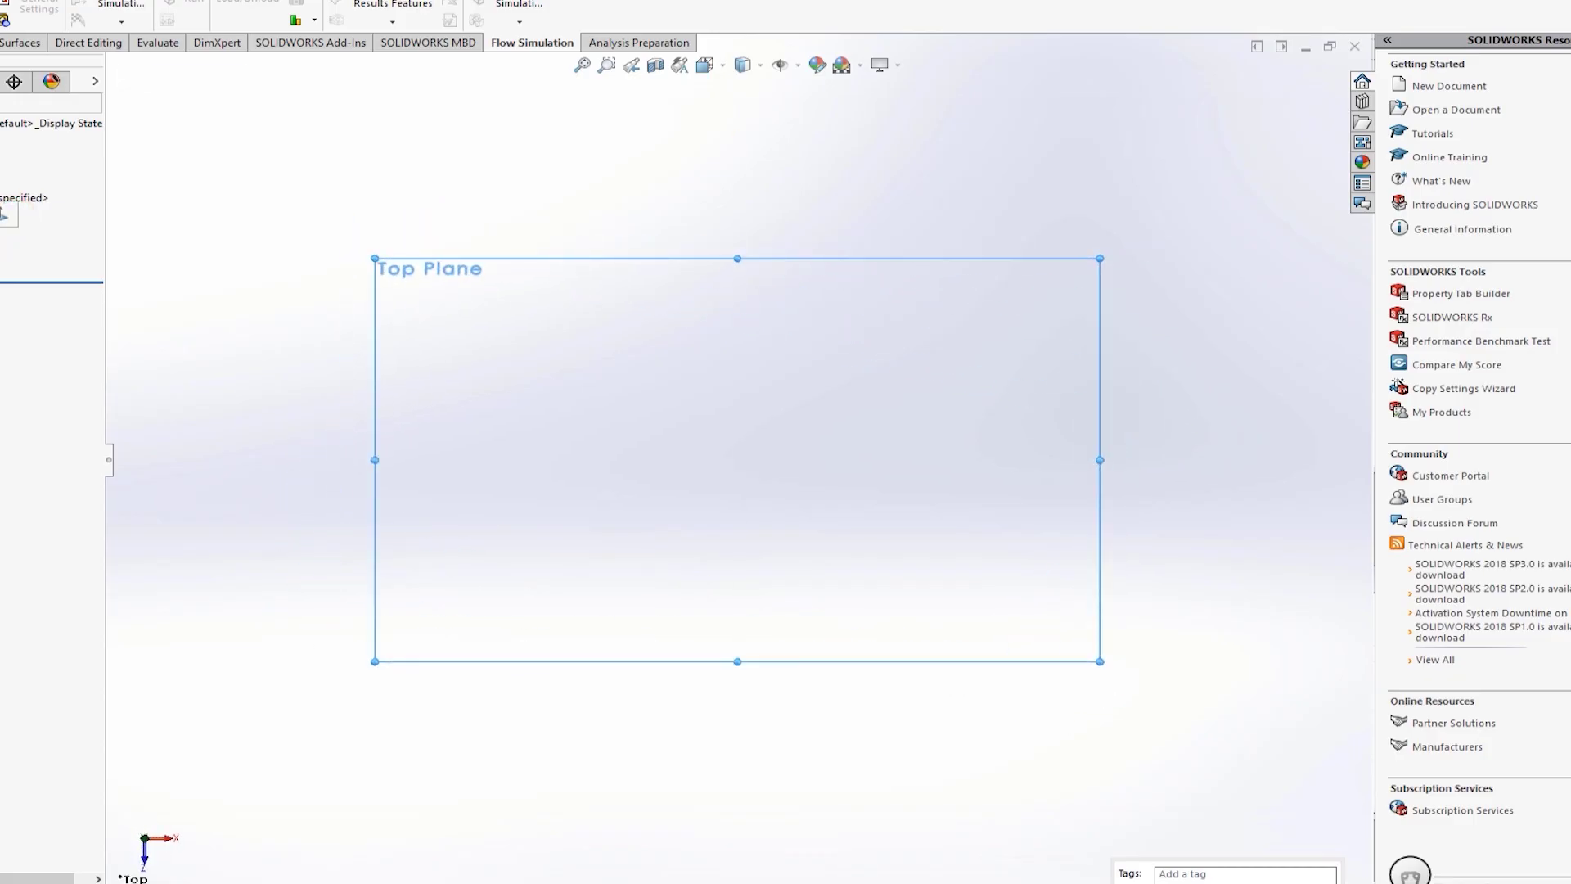
pyautogui.click(9, 215)
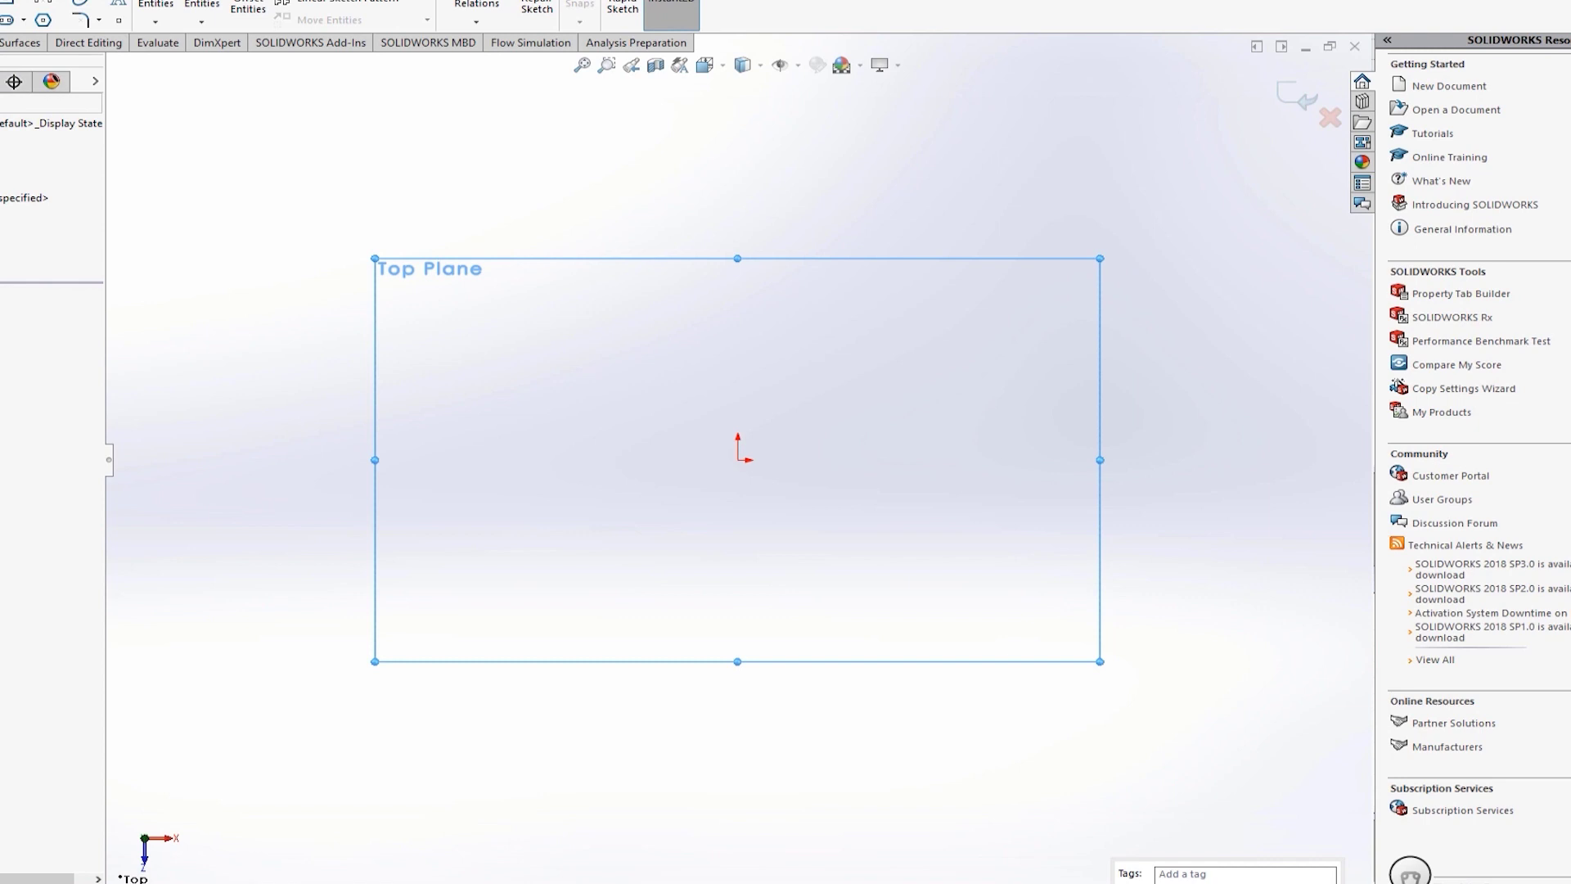
# Step: Sketch a circle centred on the origin, about 0.01 in radius as drawn, and enter its exact radius
pyautogui.click(51, 2)
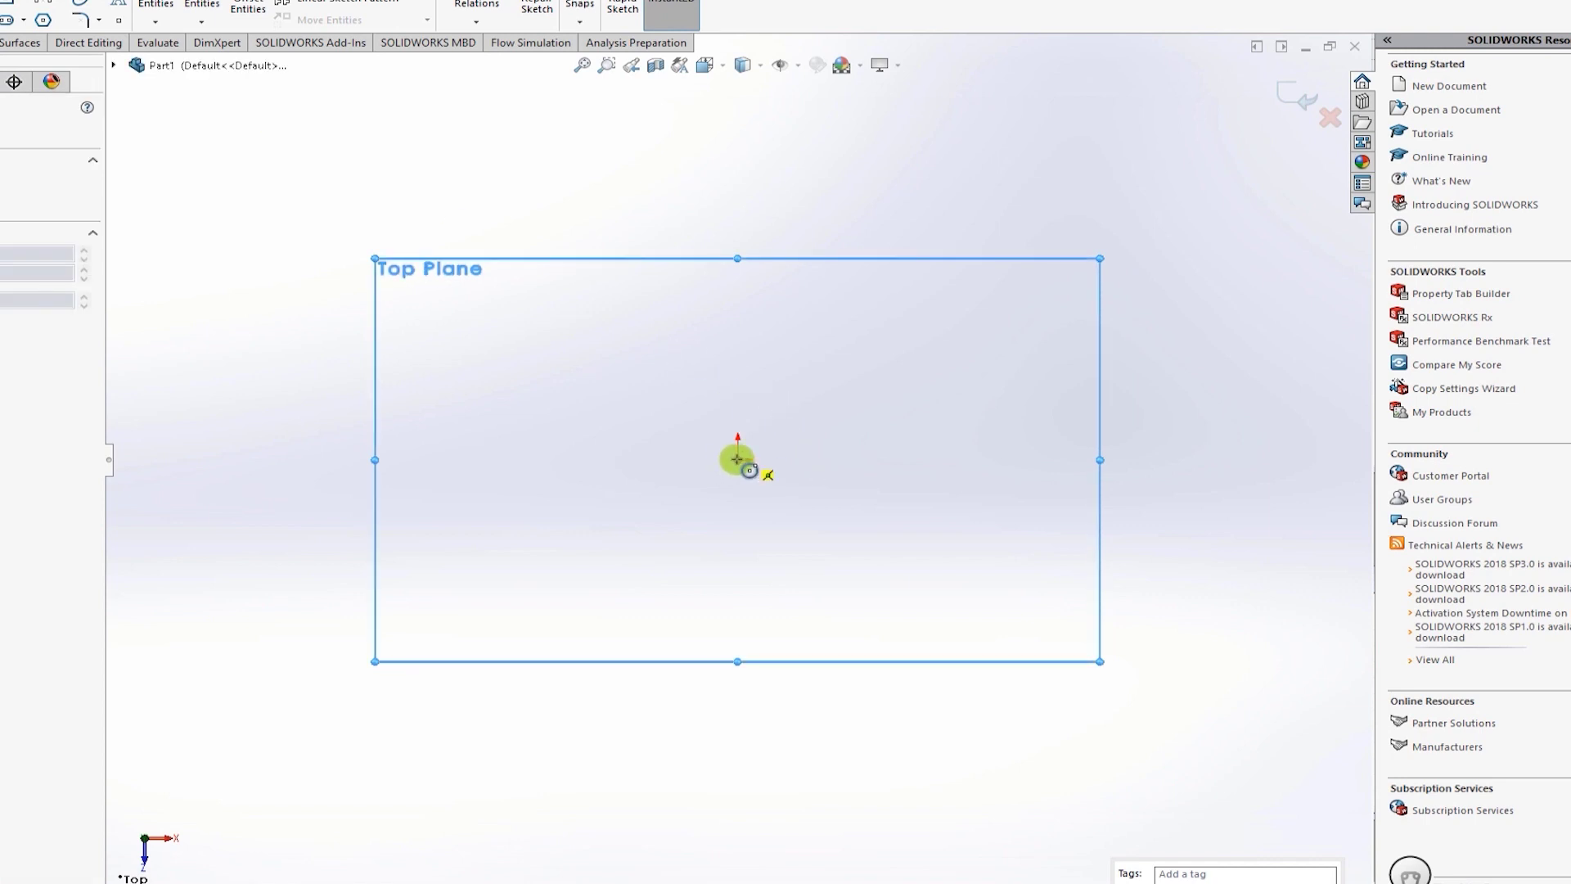
pyautogui.click(738, 459)
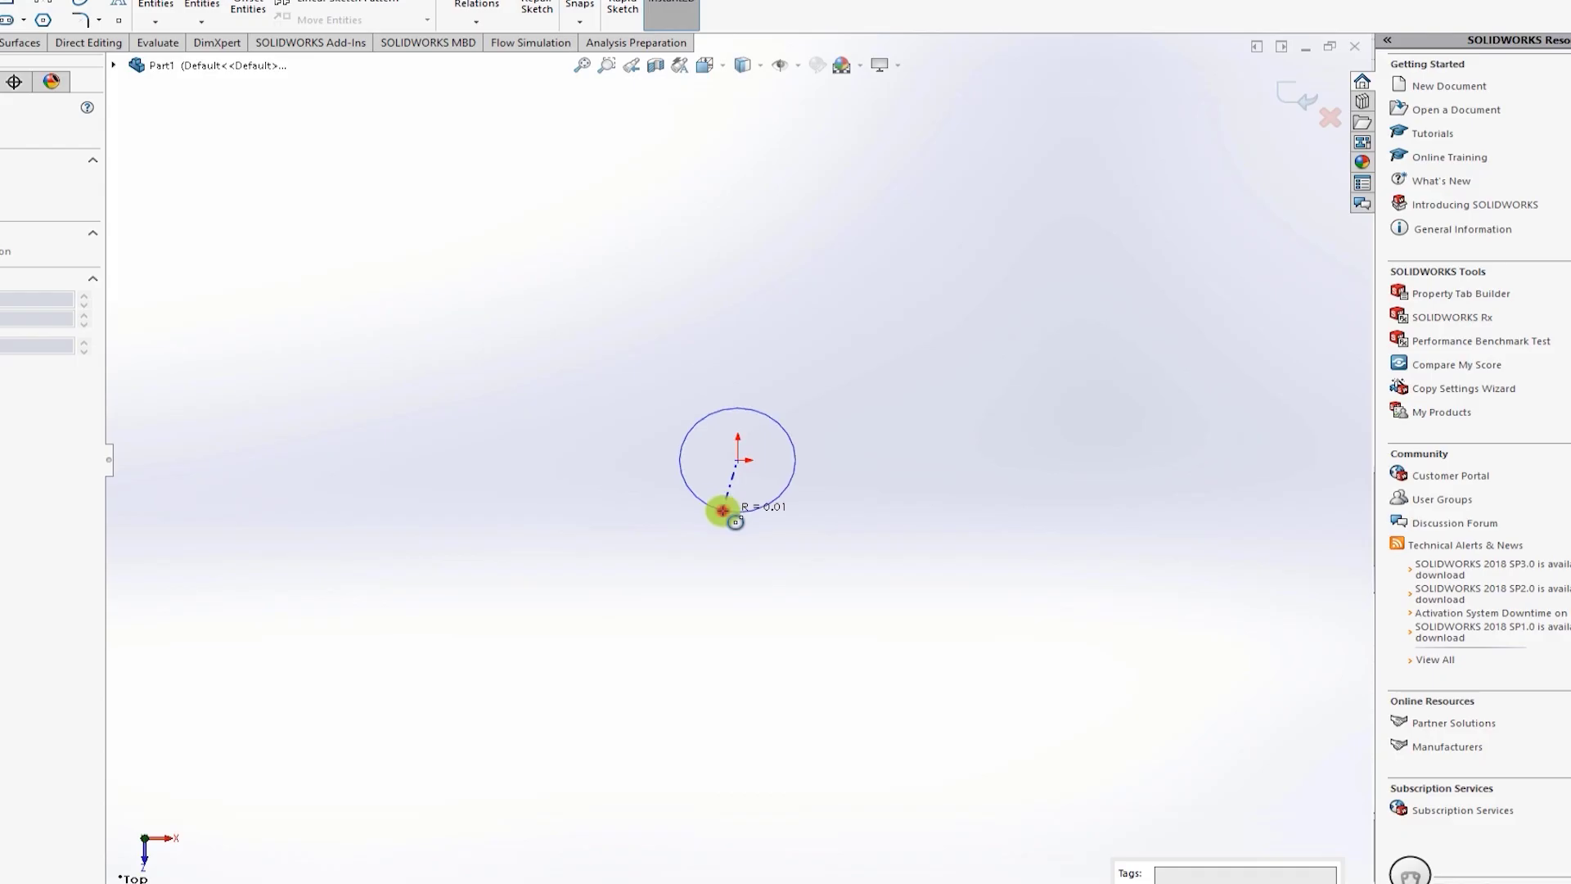
pyautogui.click(722, 509)
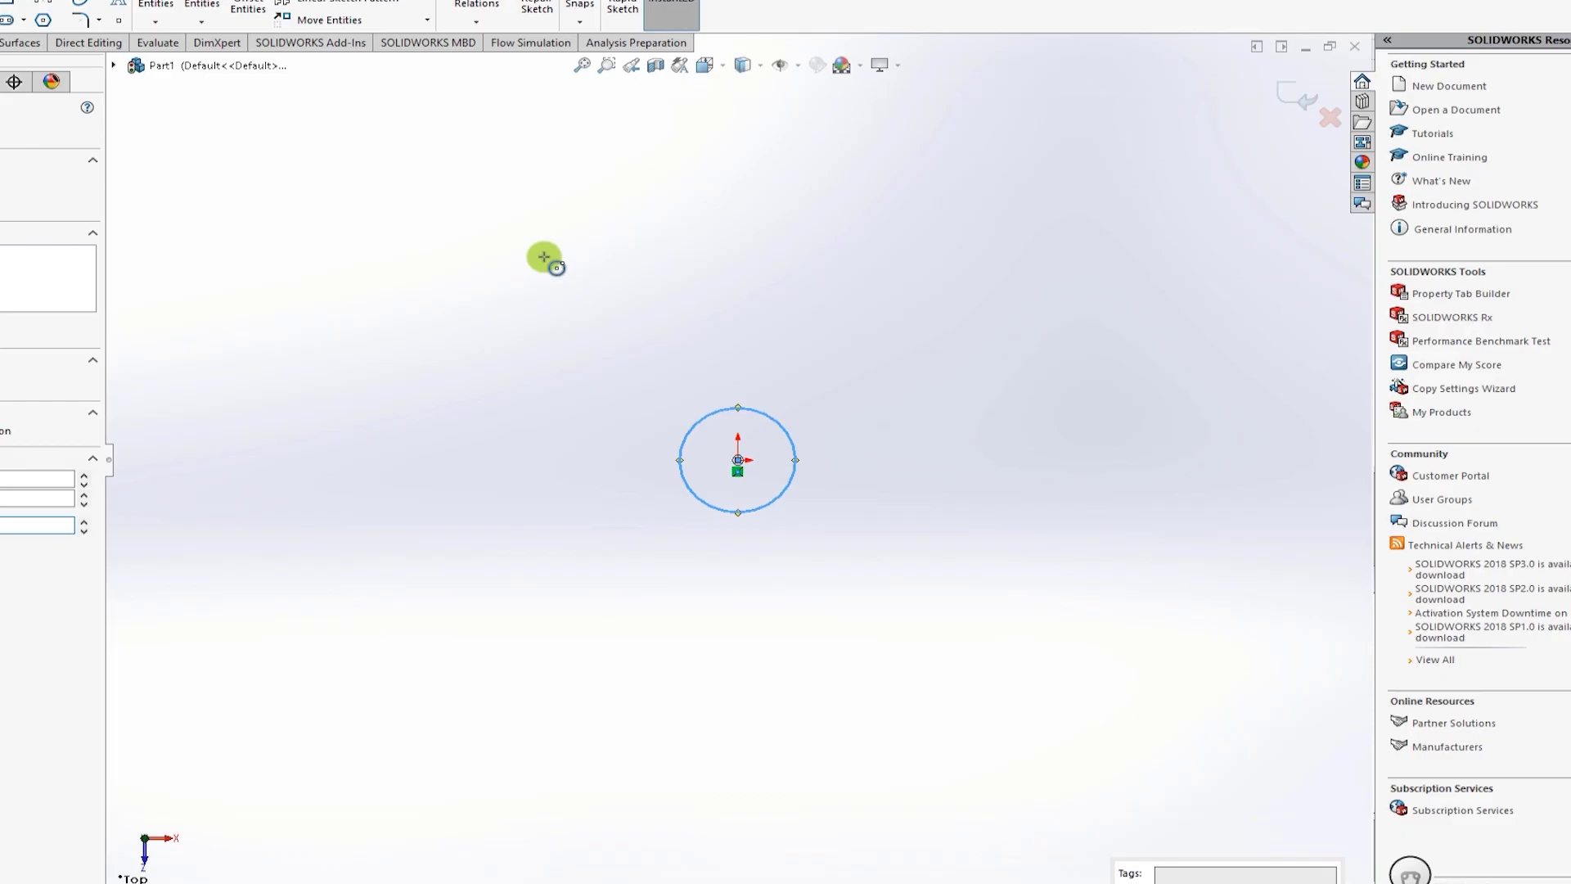
pyautogui.press('Return')
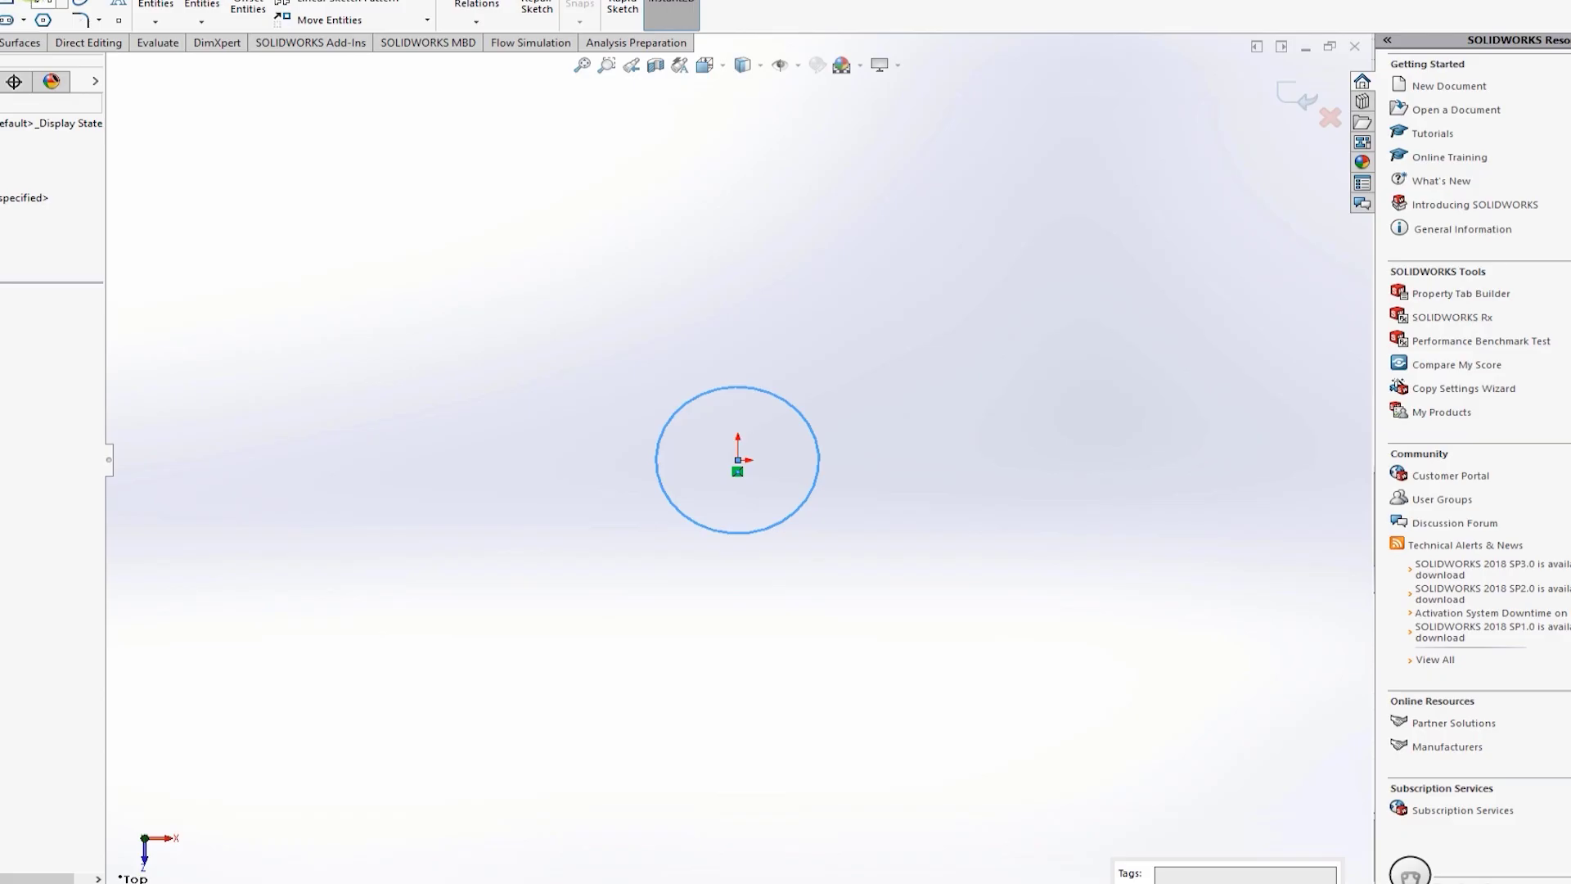
# Step: Sketch a larger circle around the first, centred on the origin with a drawn radius of about 0.04, and enter its exact radius
pyautogui.click(42, 2)
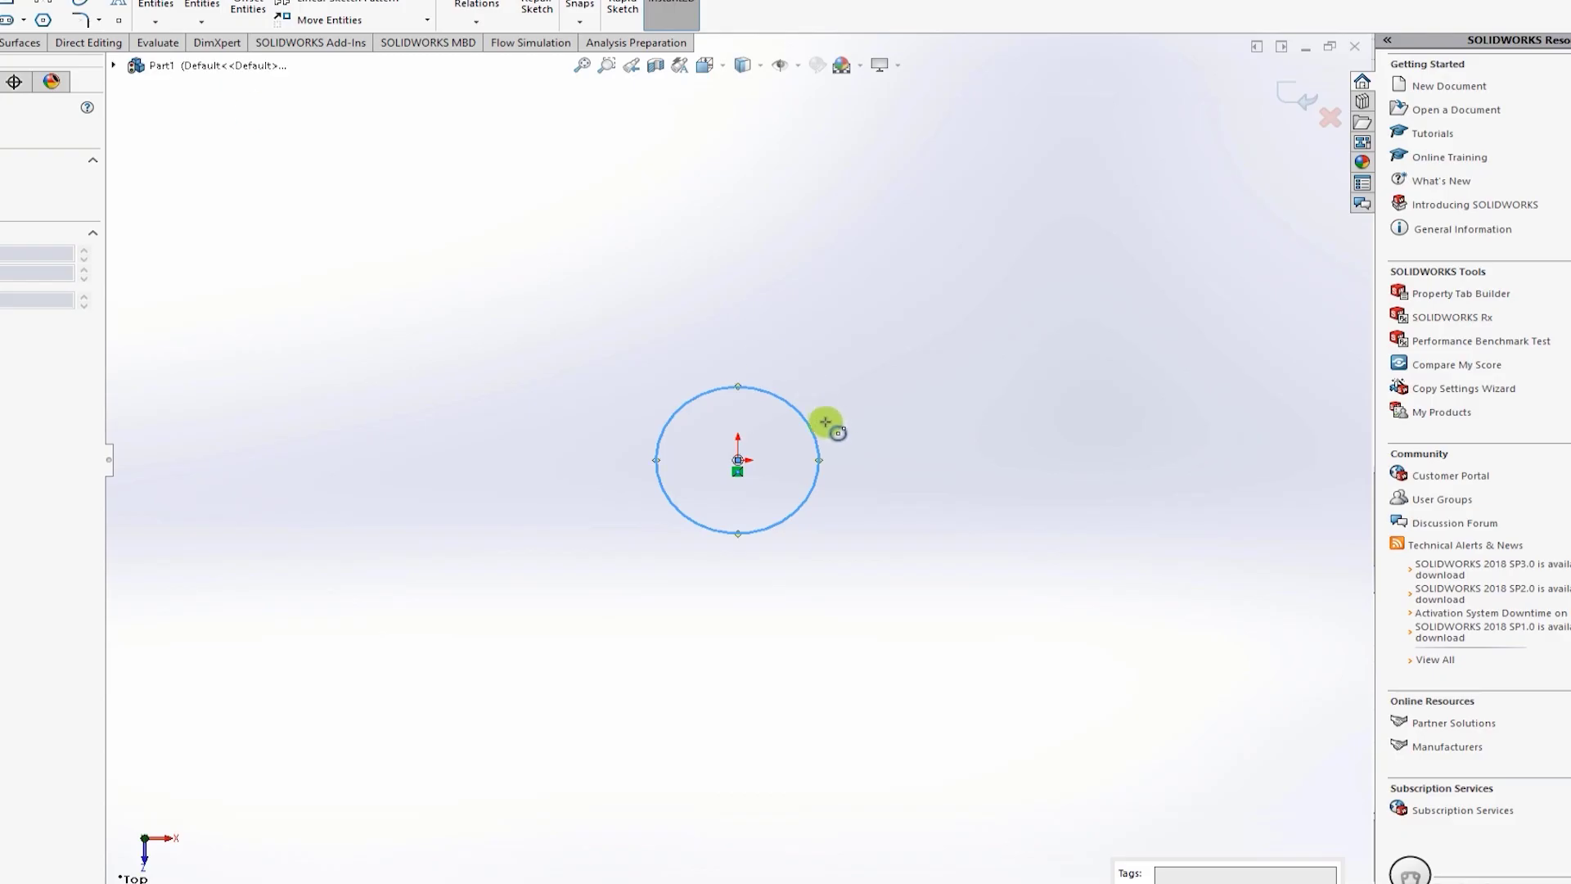
pyautogui.click(737, 459)
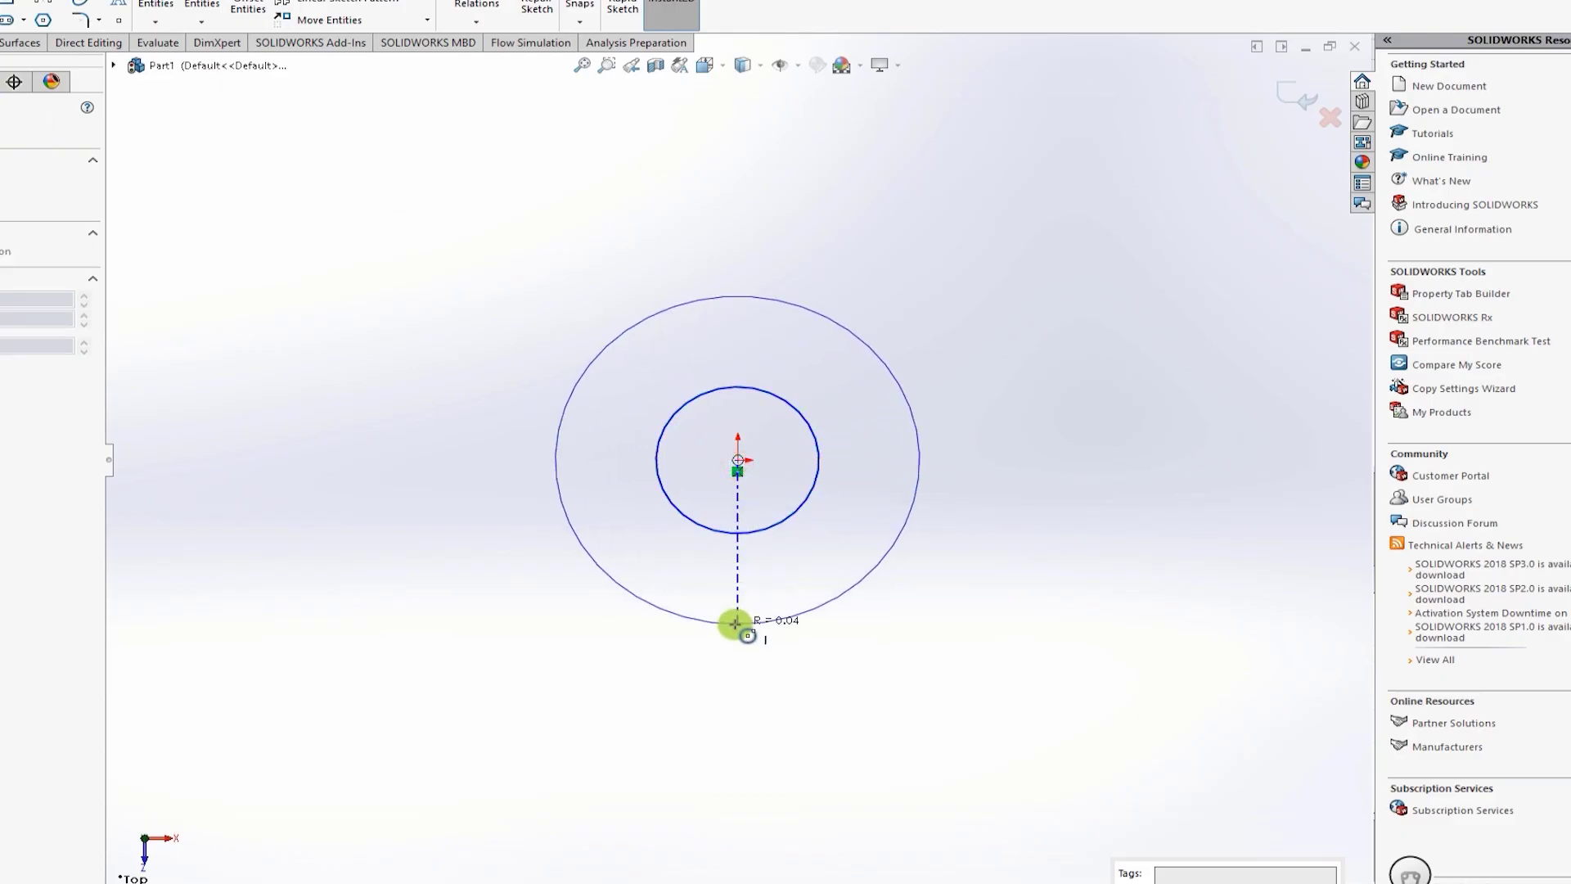
pyautogui.click(736, 623)
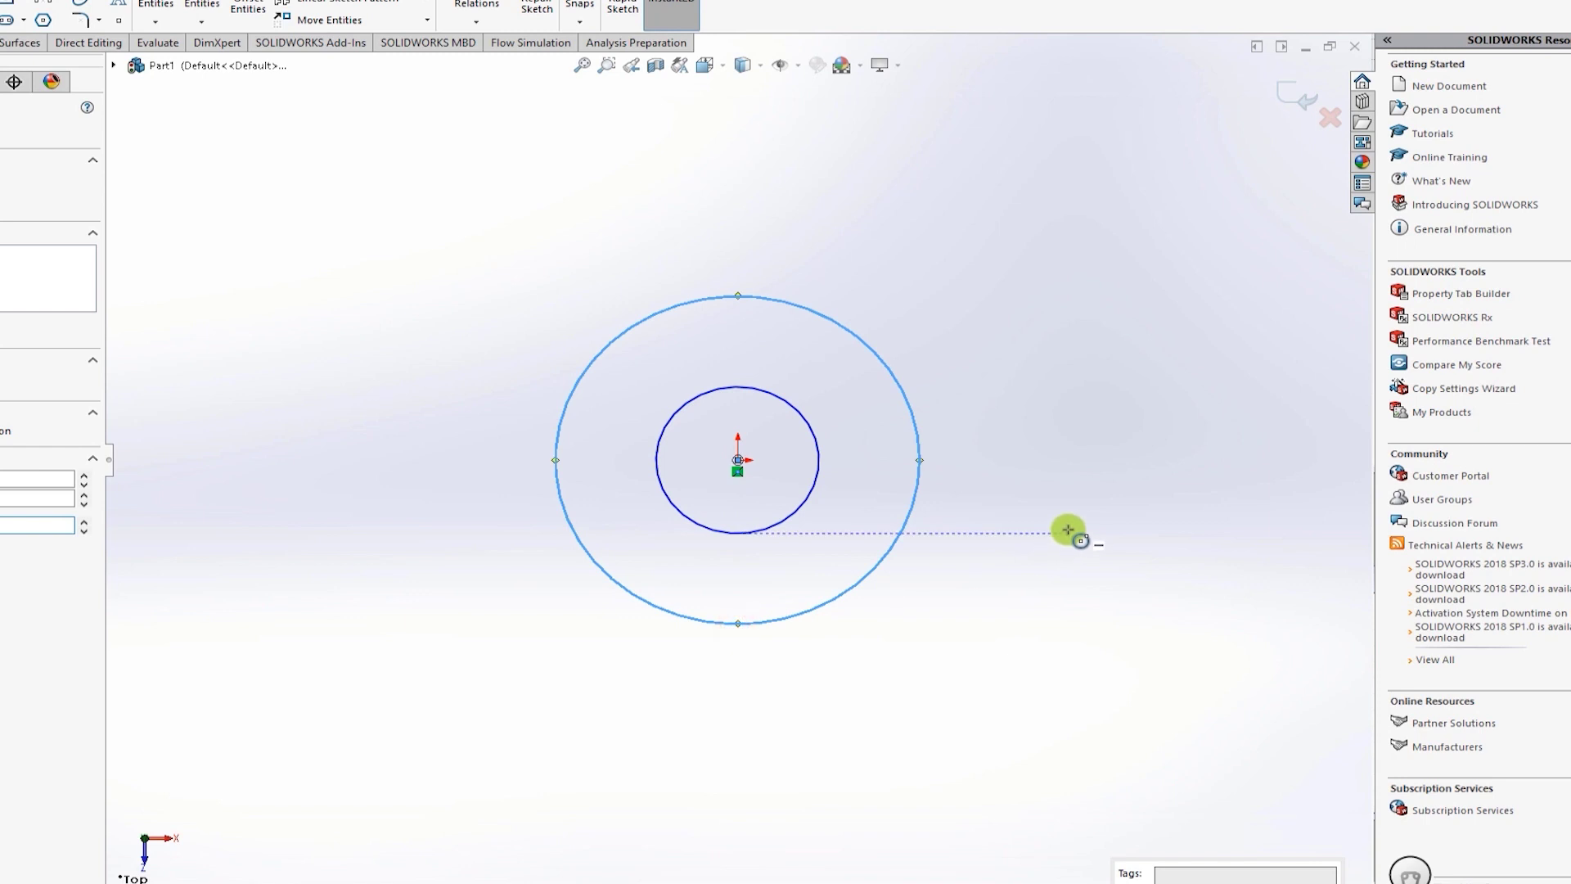
pyautogui.press('Escape')
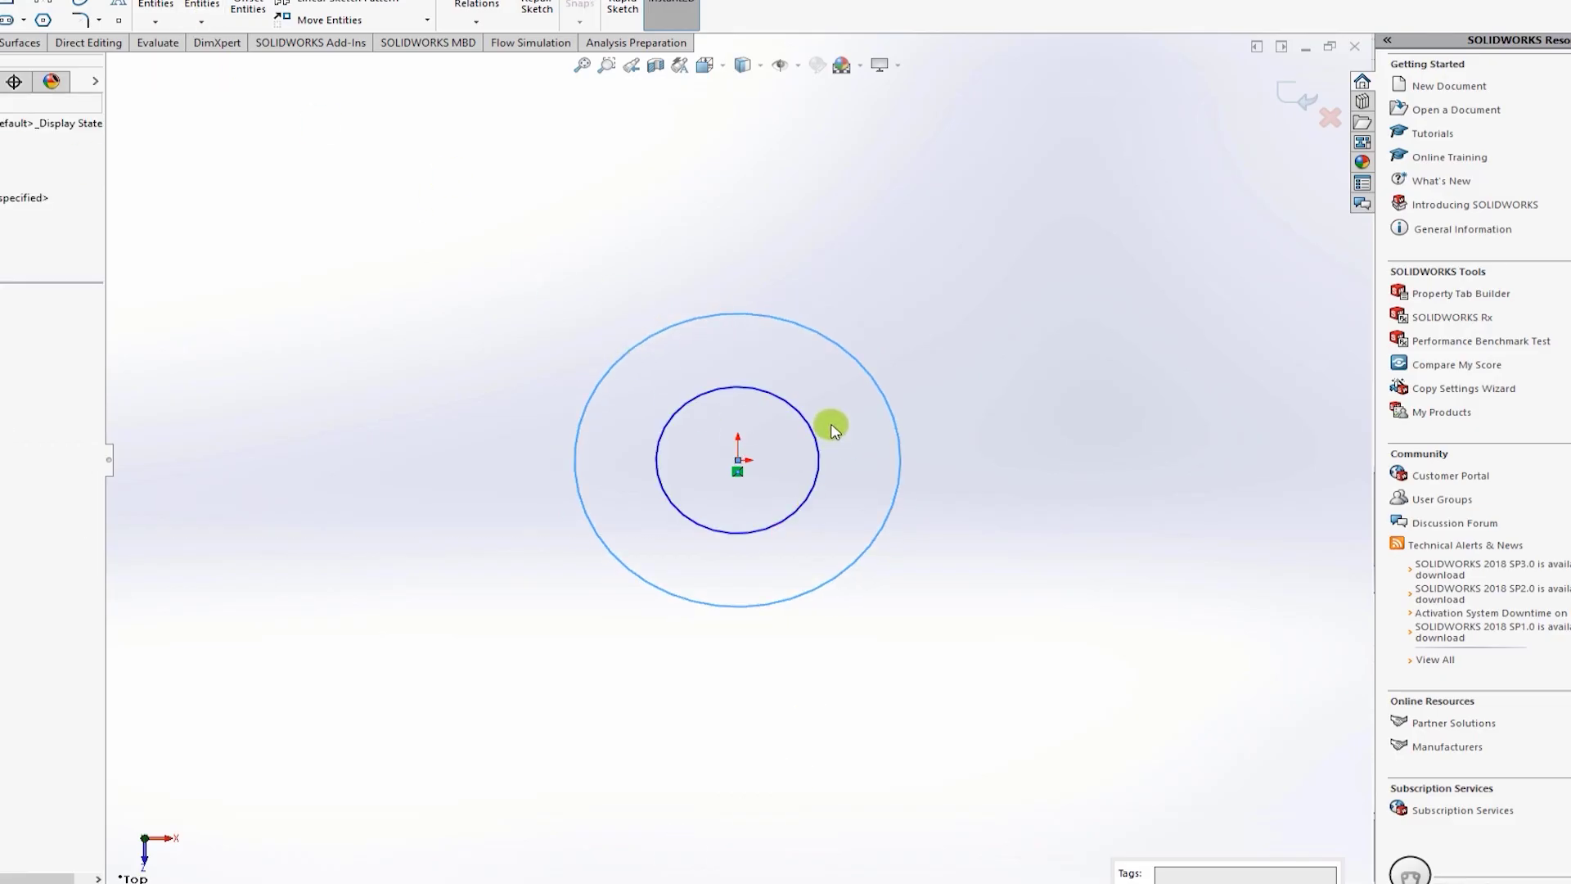
# Step: Sketch a three-point arc from the inner circle's upper-right portion to the outer circle, bulging upward, with a chord of about 0.02
pyautogui.scroll(-3, 830, 428)
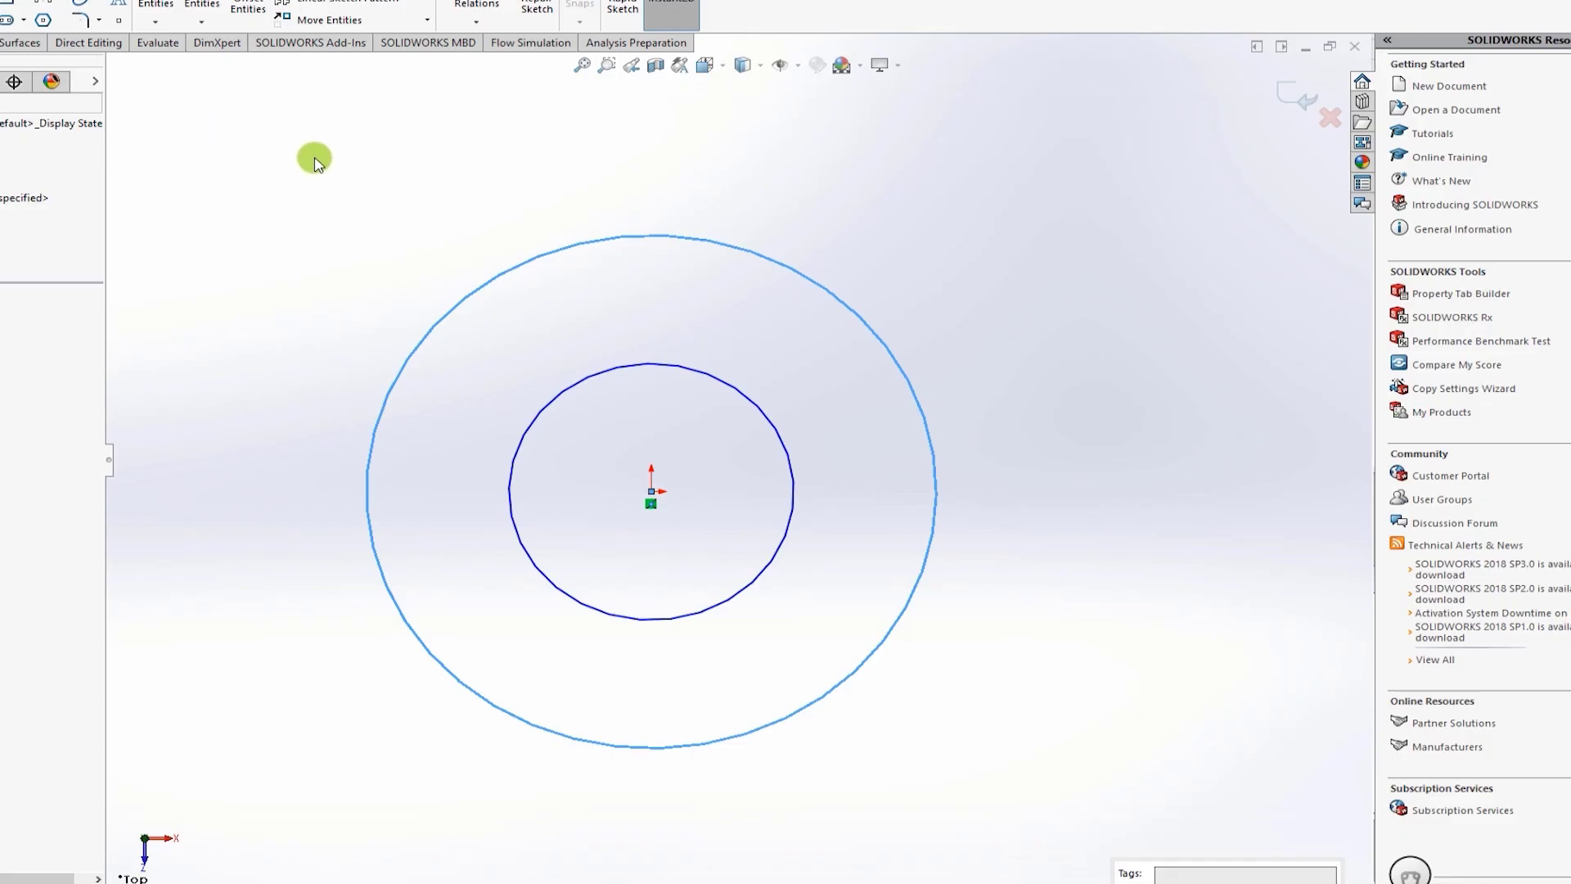
pyautogui.click(45, 10)
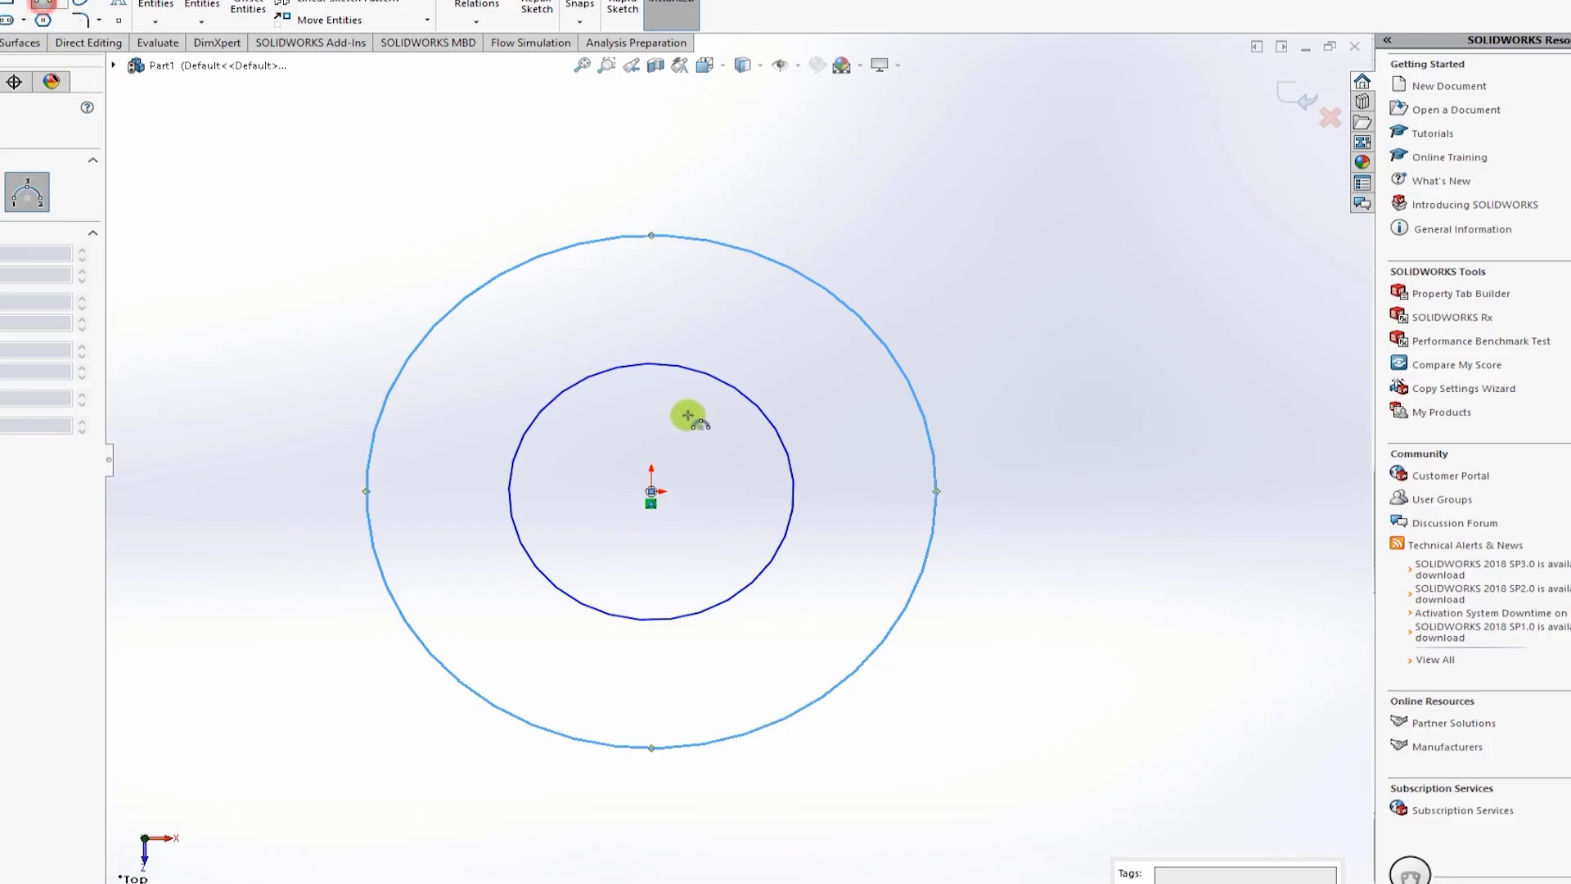
pyautogui.click(736, 387)
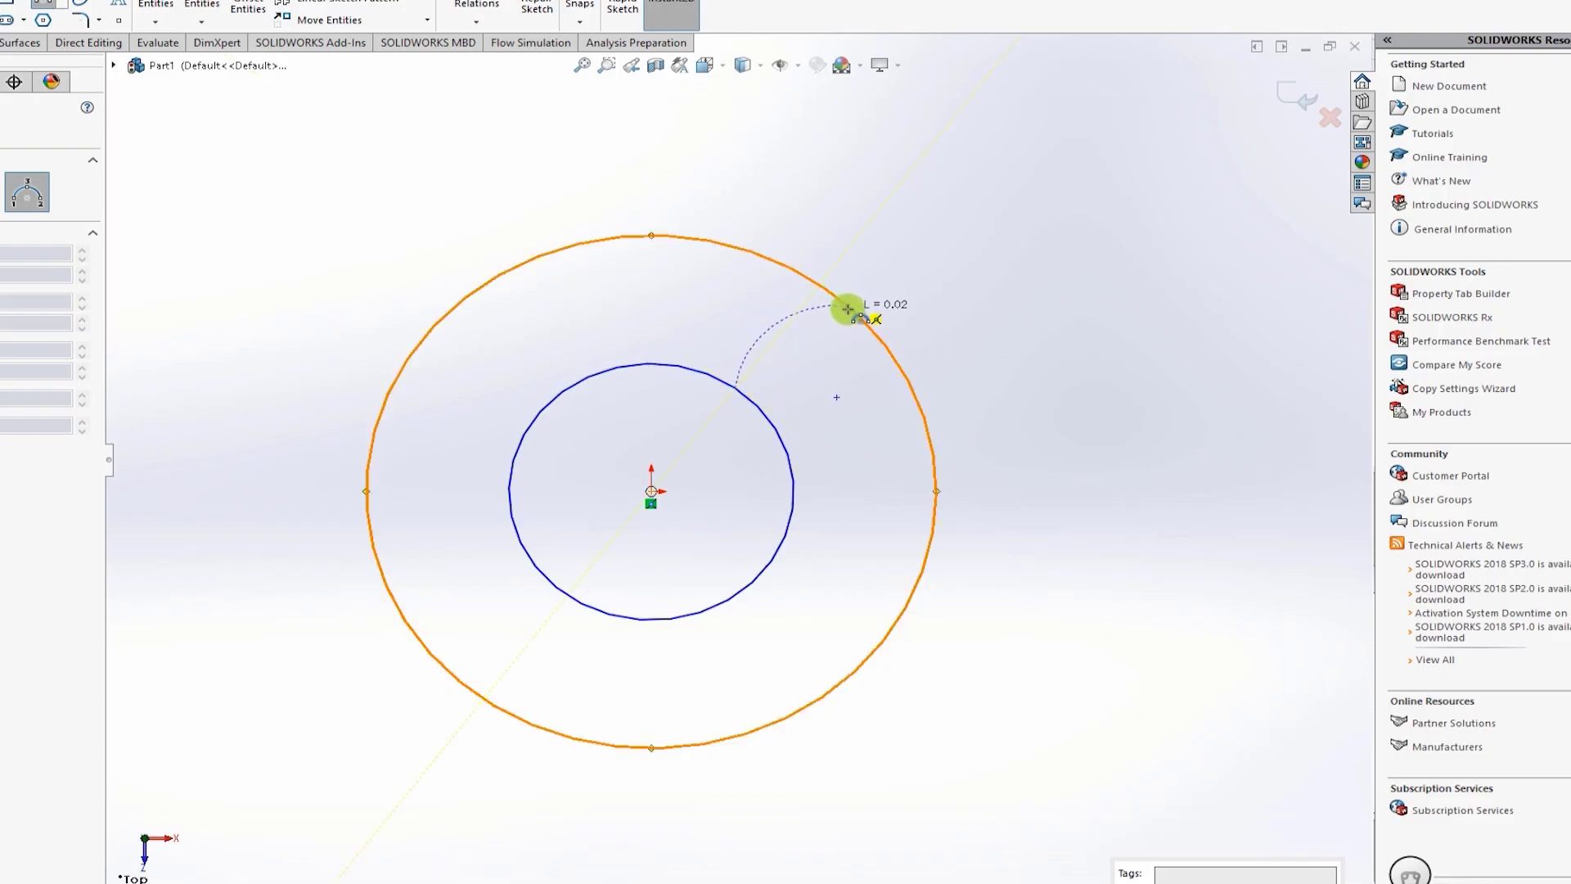
pyautogui.scroll(-3, 851, 307)
pyautogui.click(825, 347)
pyautogui.click(697, 372)
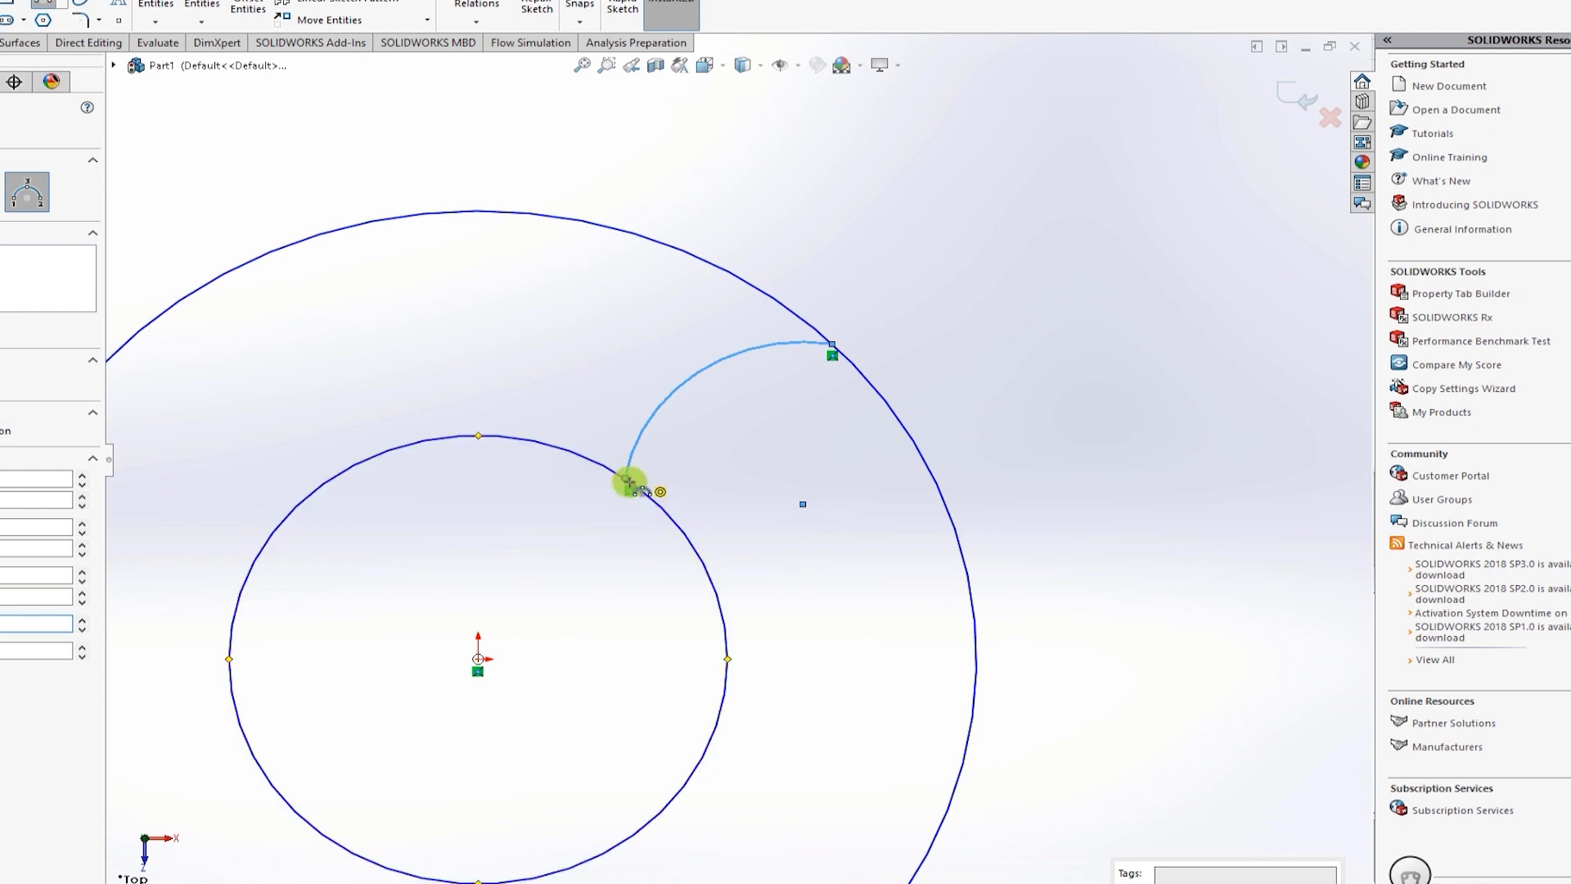
# Step: Sketch a second three-point arc just below the first, from the inner to the outer circle, to form a thin curved blade
pyautogui.click(630, 486)
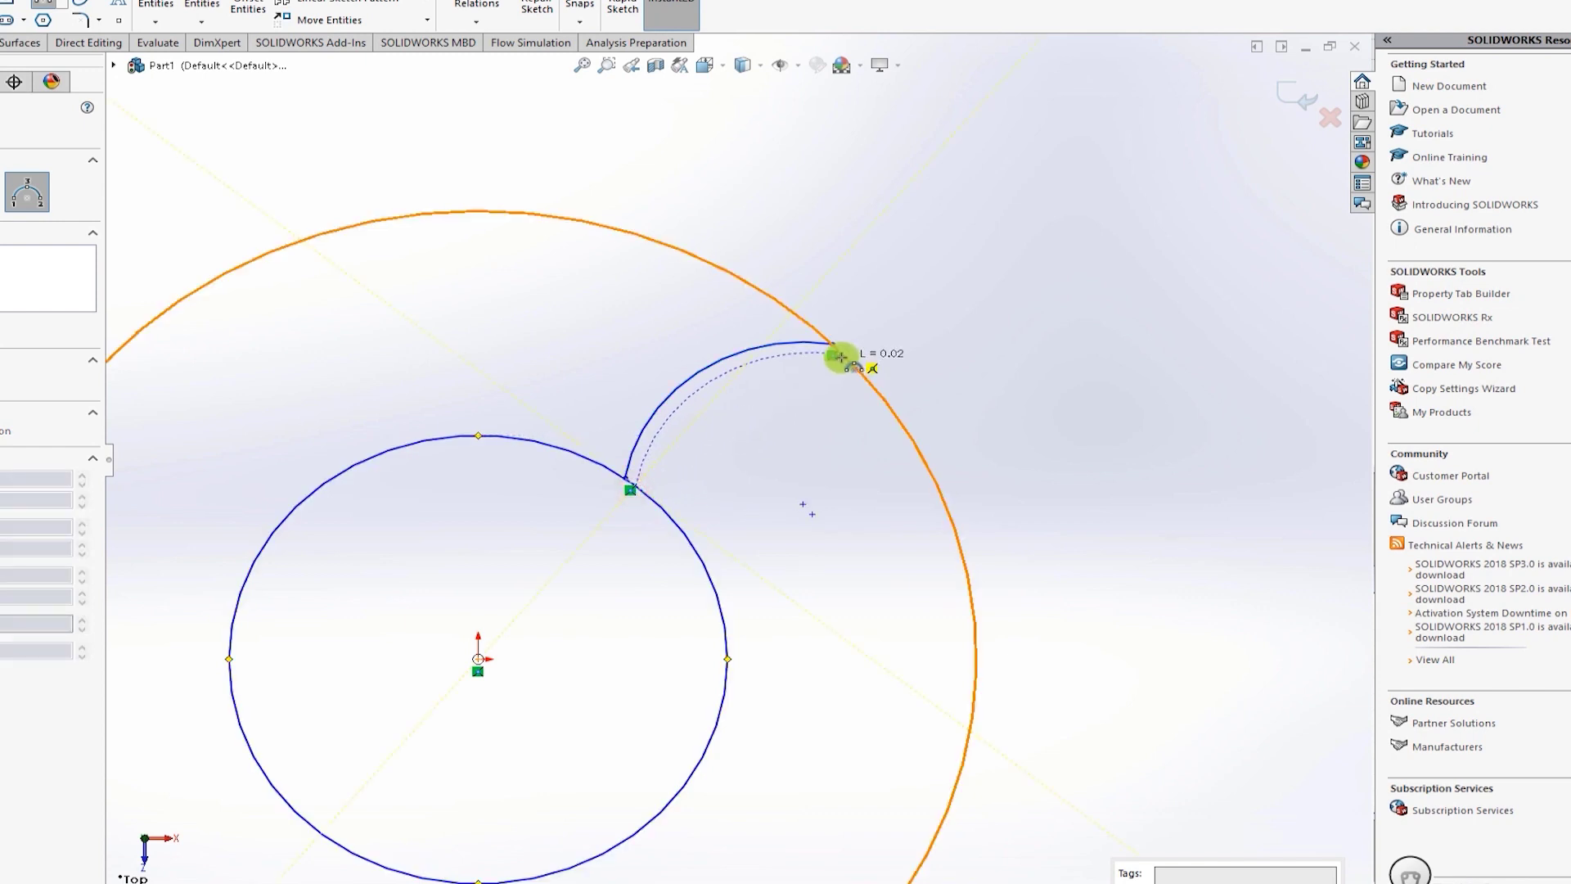
pyautogui.click(843, 354)
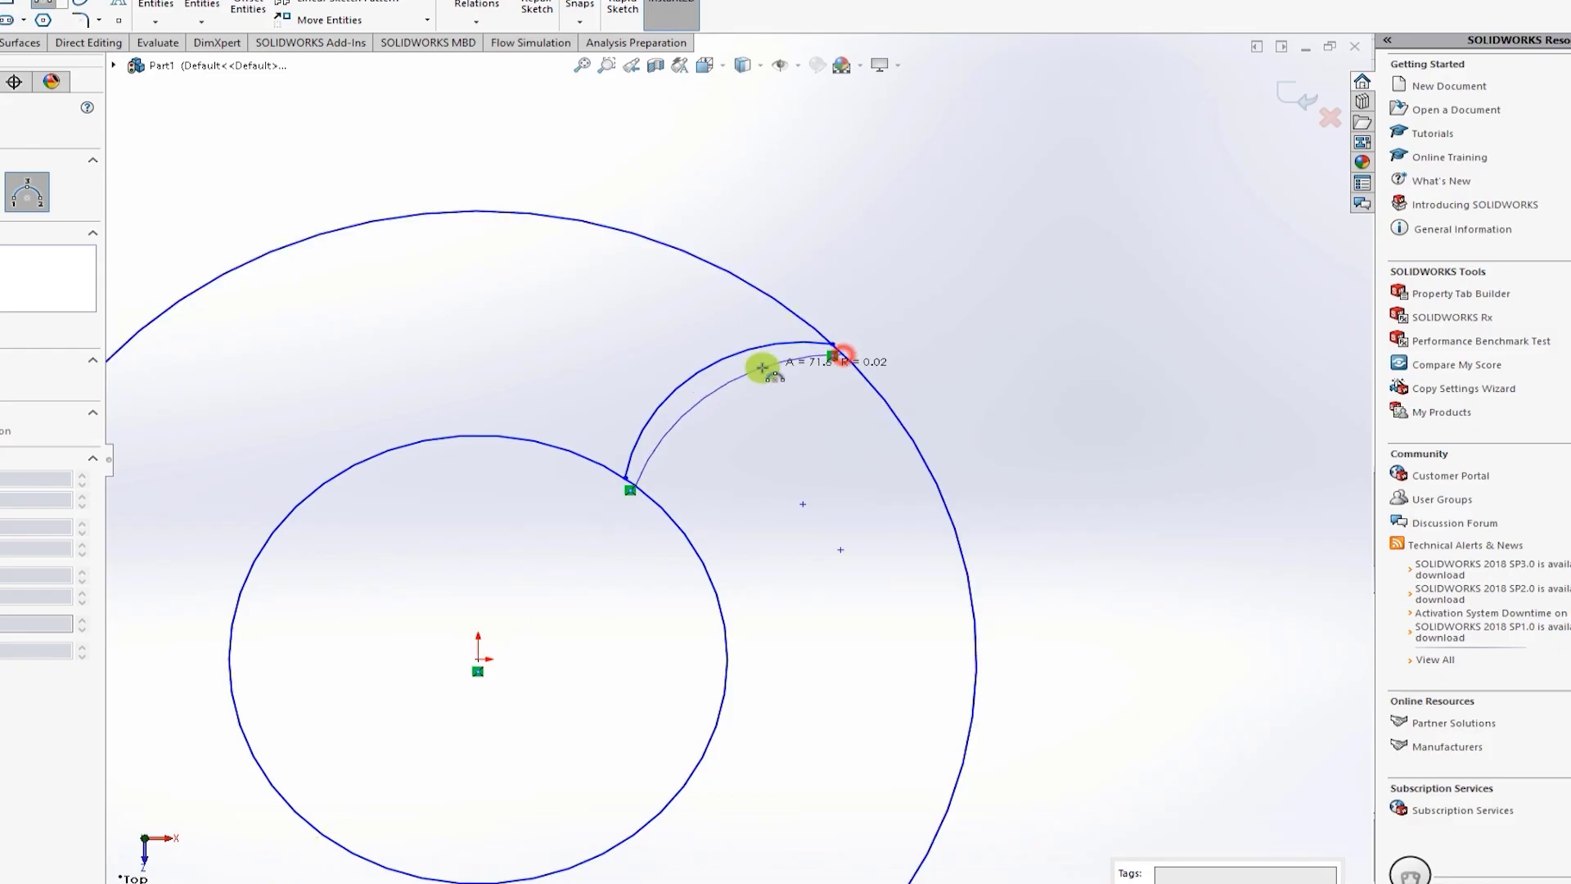
pyautogui.click(709, 385)
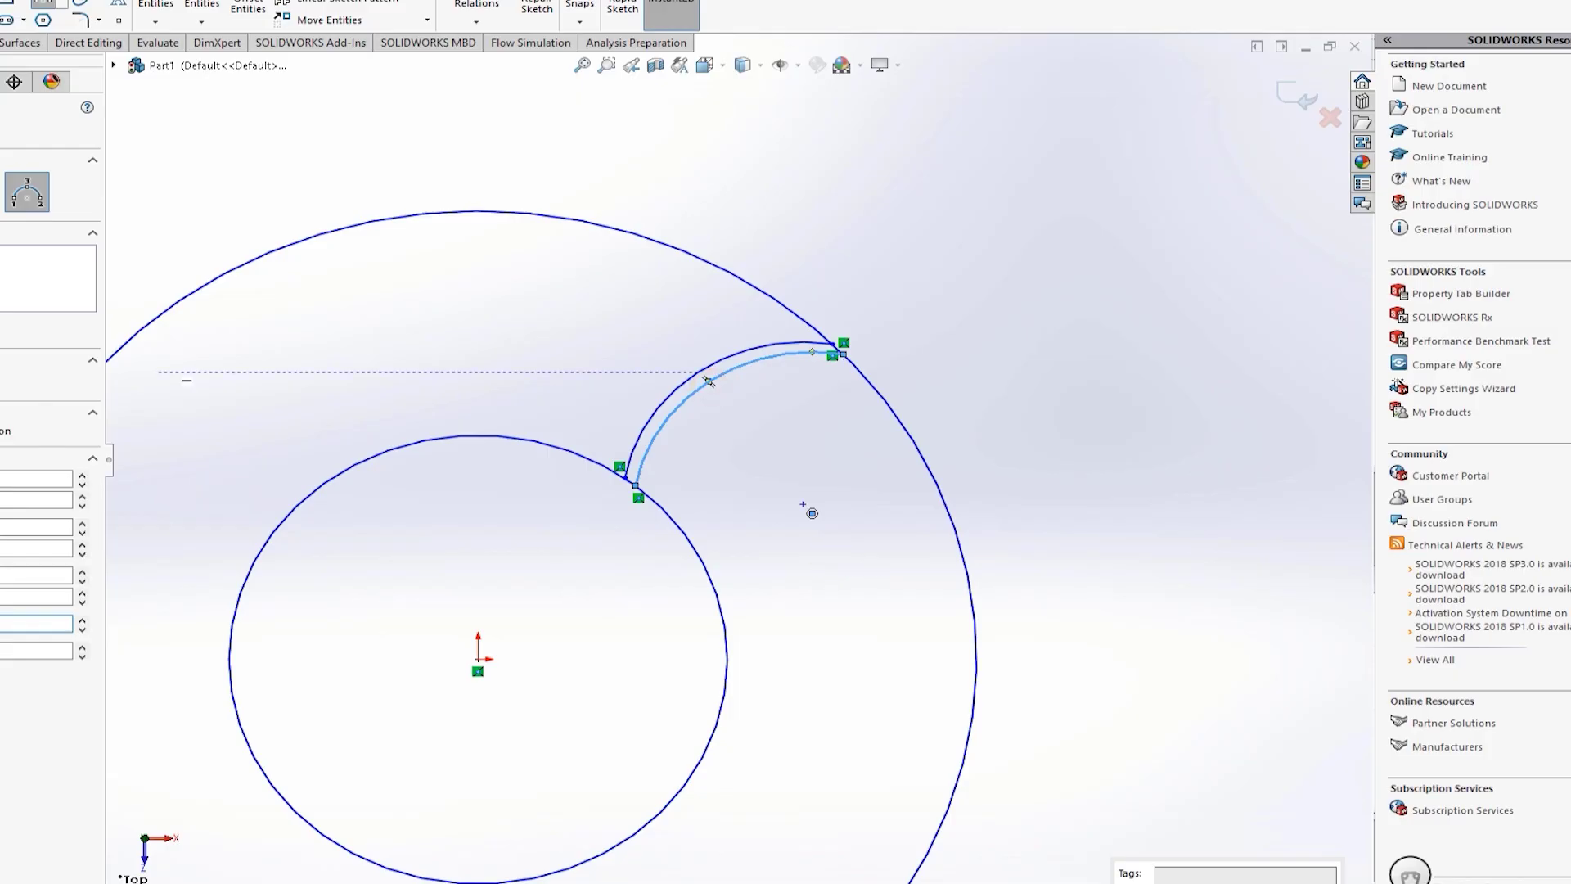
pyautogui.press('Escape')
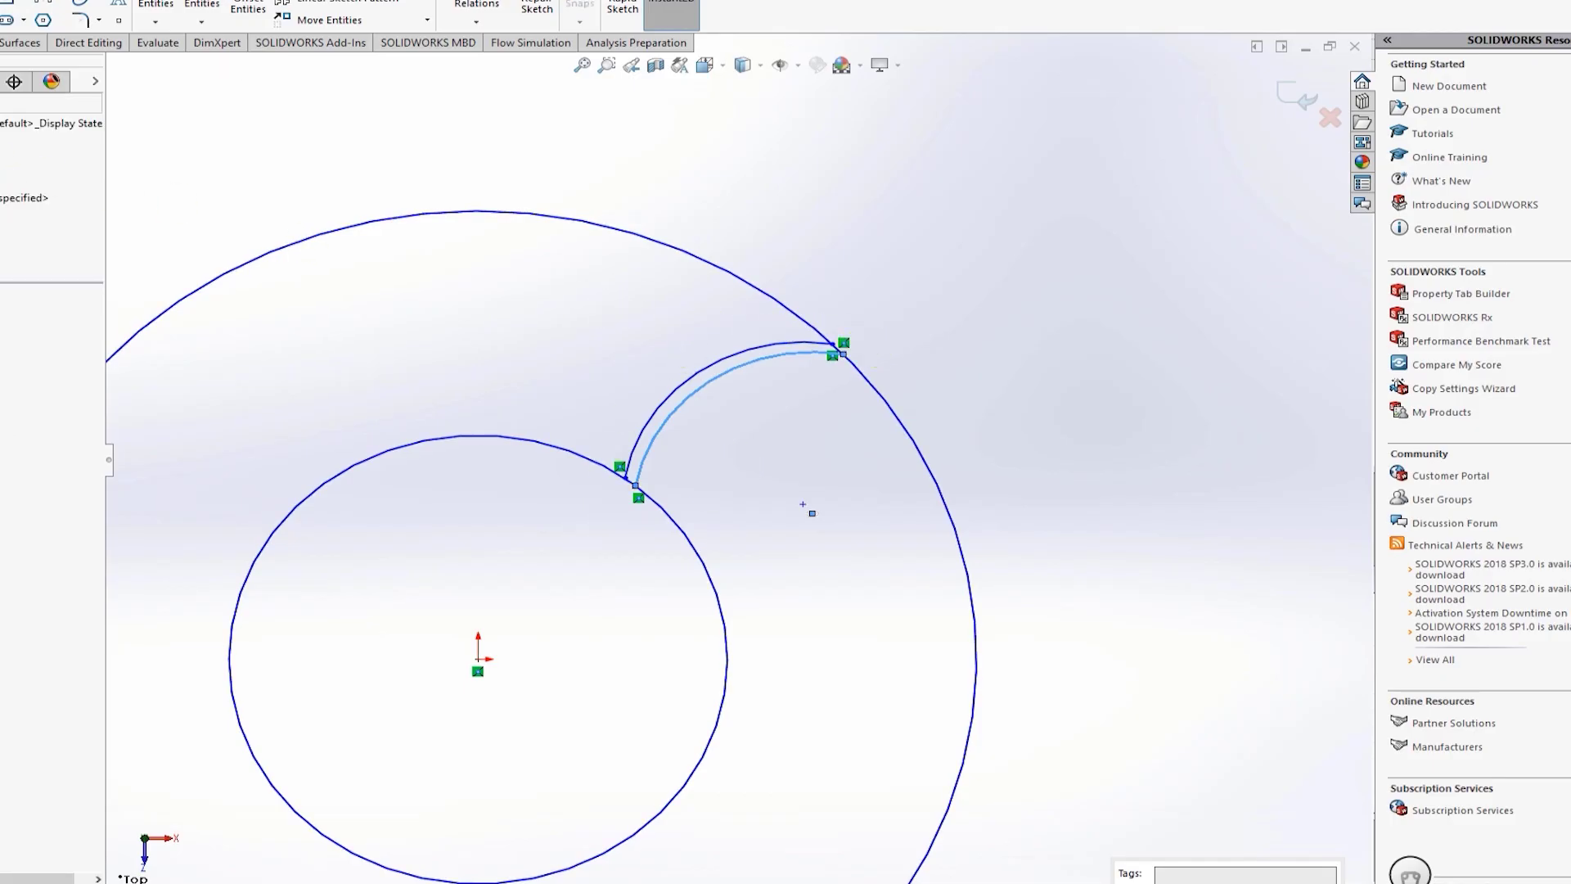
# Step: Trim the outer circle, keeping only the short segment that closes the blade tip, and rebuild the part
pyautogui.click(156, 10)
pyautogui.moveTo(462, 187); pyautogui.dragTo(495, 244)
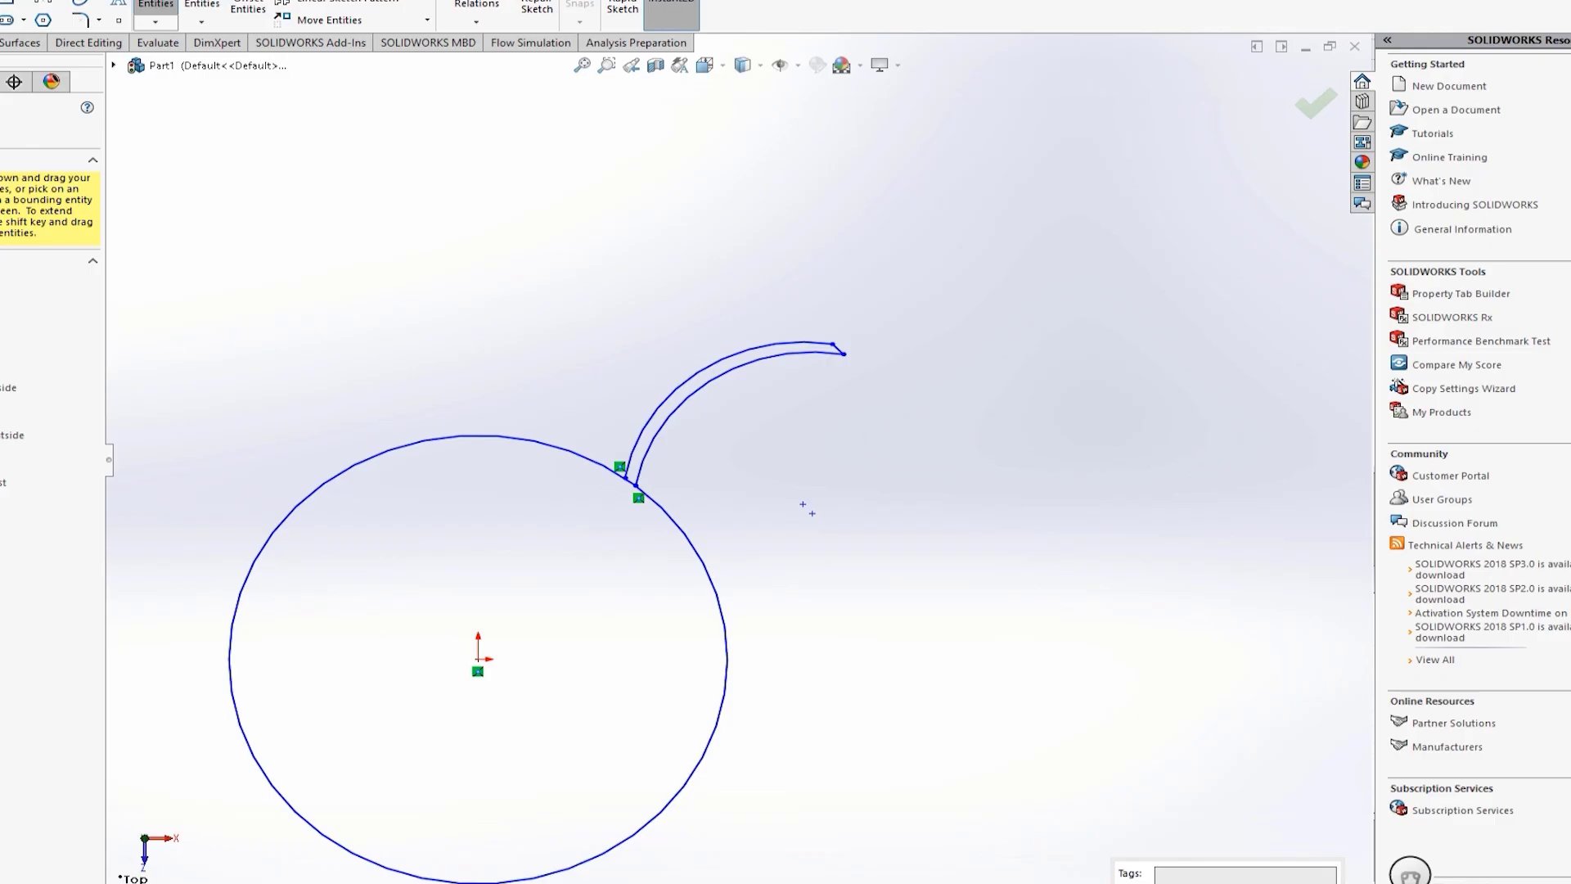
pyautogui.hotkey('ctrl', 'b')
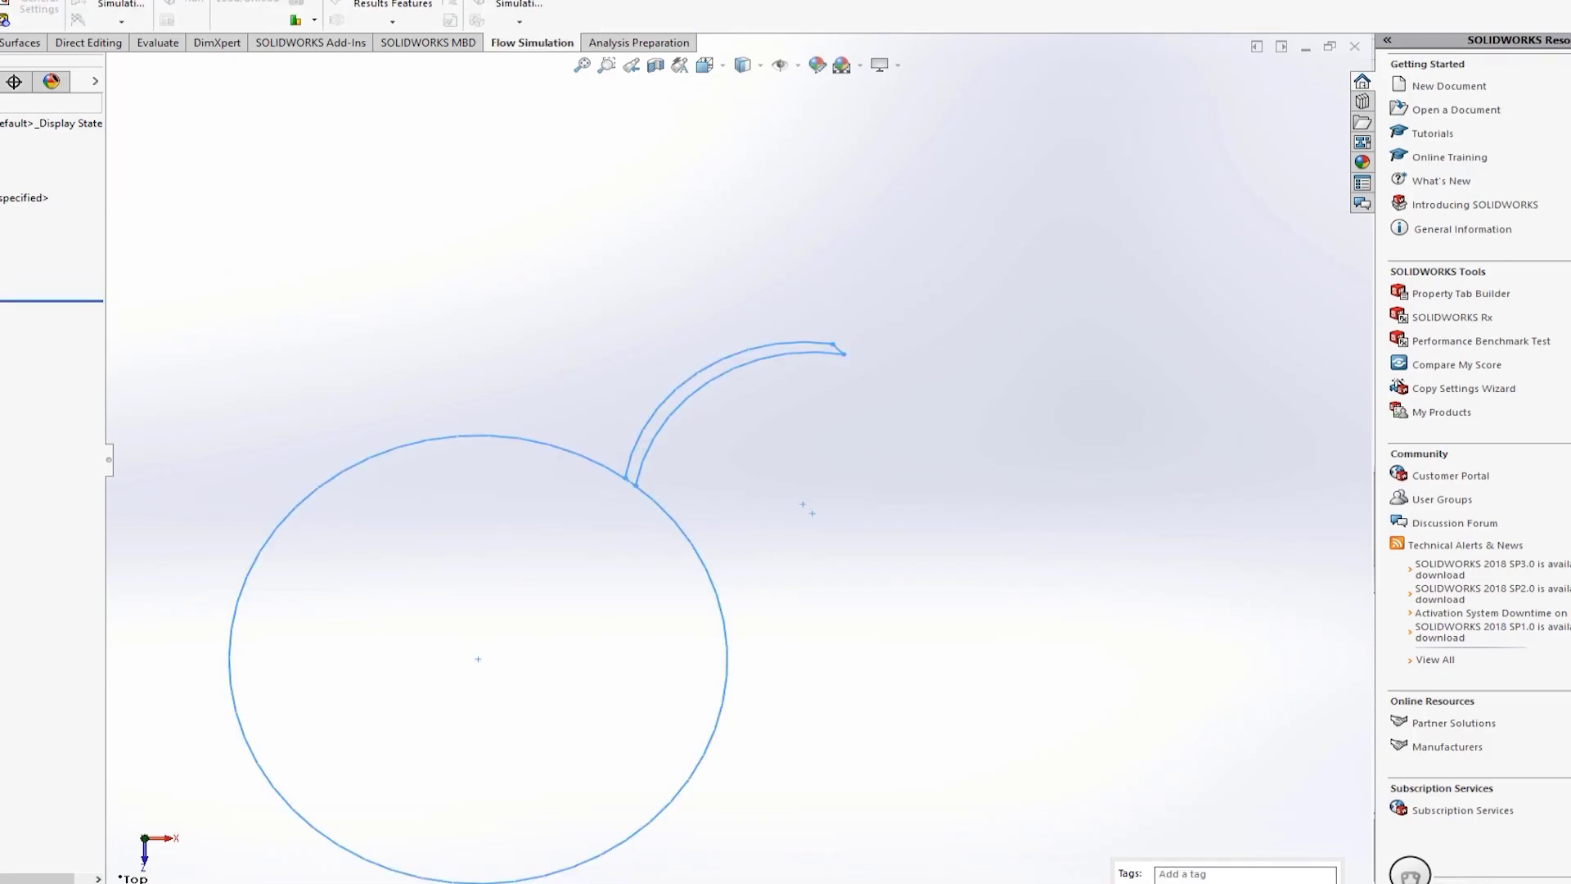
# Step: Reopen the sketch and choose both blade arcs and the tip segment for a circular sketch pattern around the origin
pyautogui.click(4, 291)
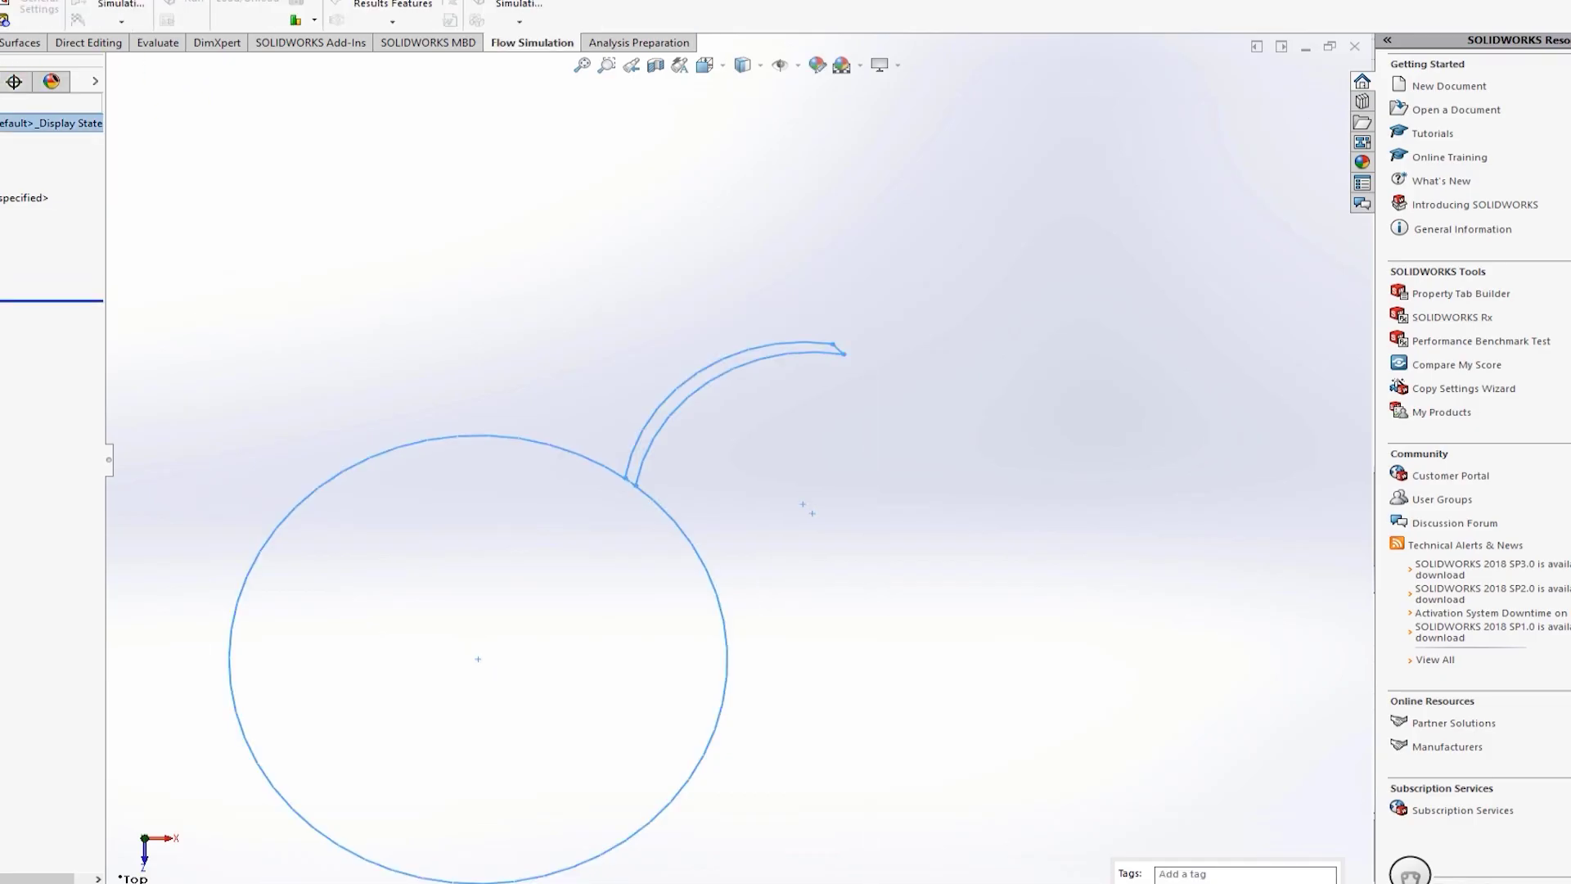
pyautogui.click(88, 171)
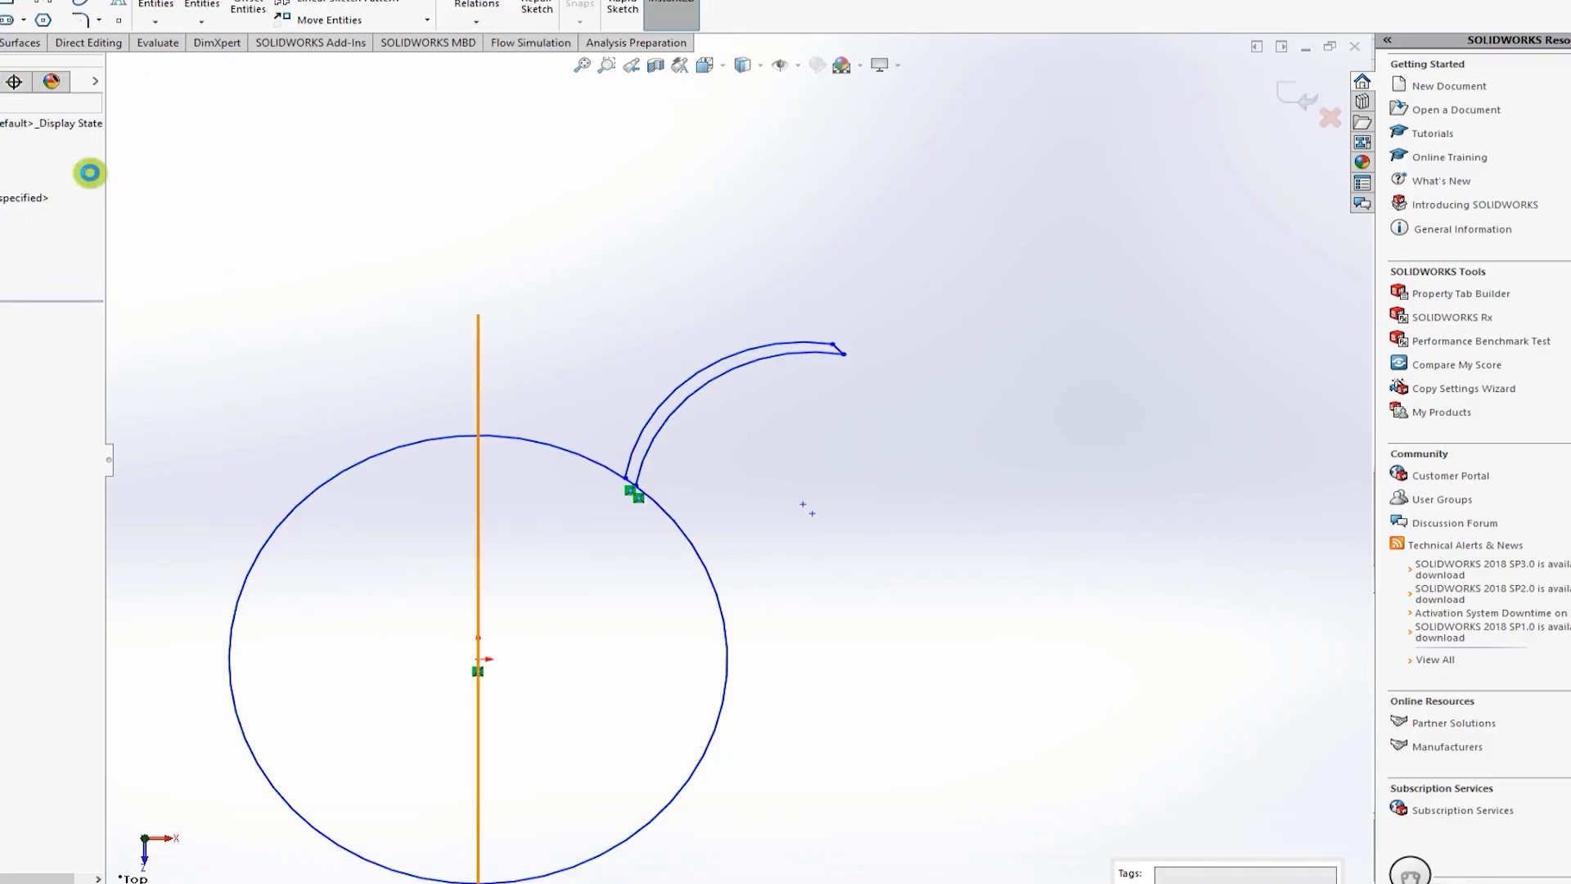
pyautogui.click(427, 6)
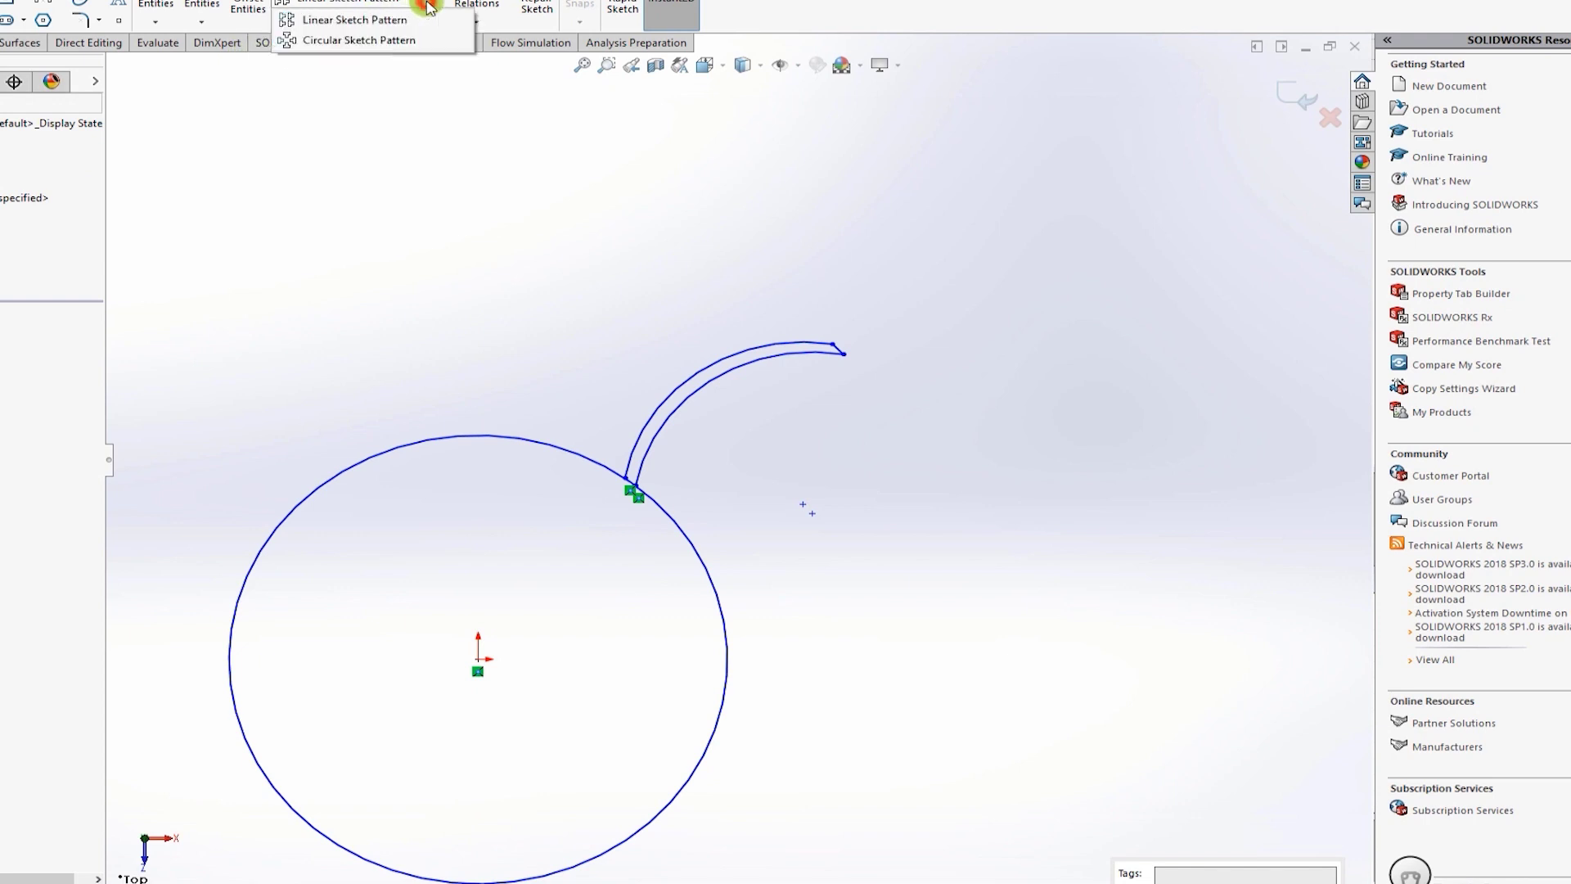
pyautogui.click(406, 42)
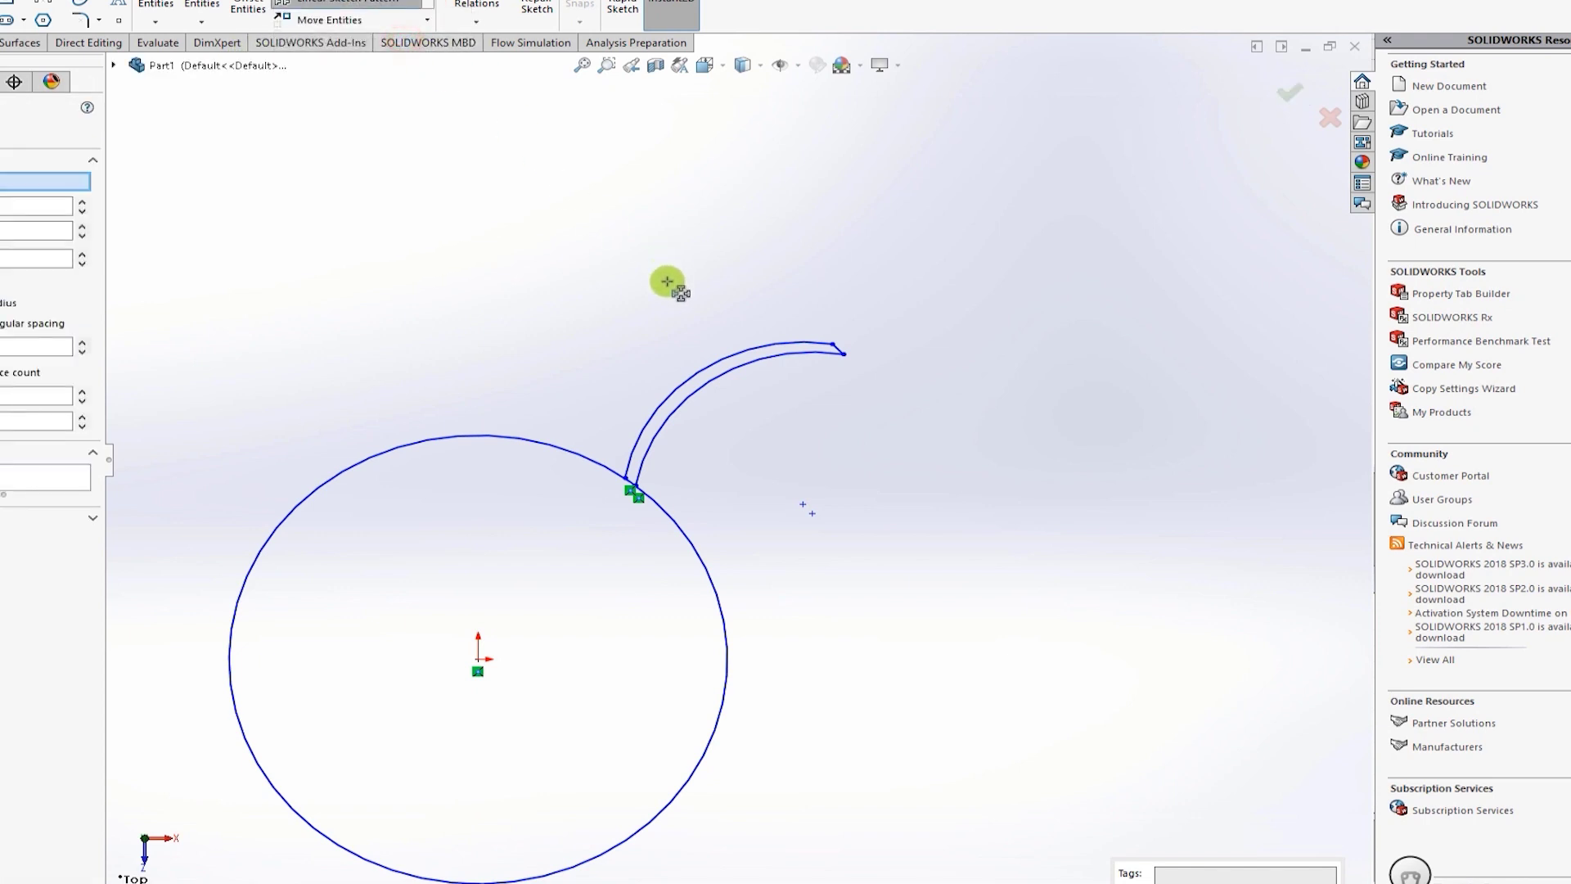
pyautogui.click(708, 363)
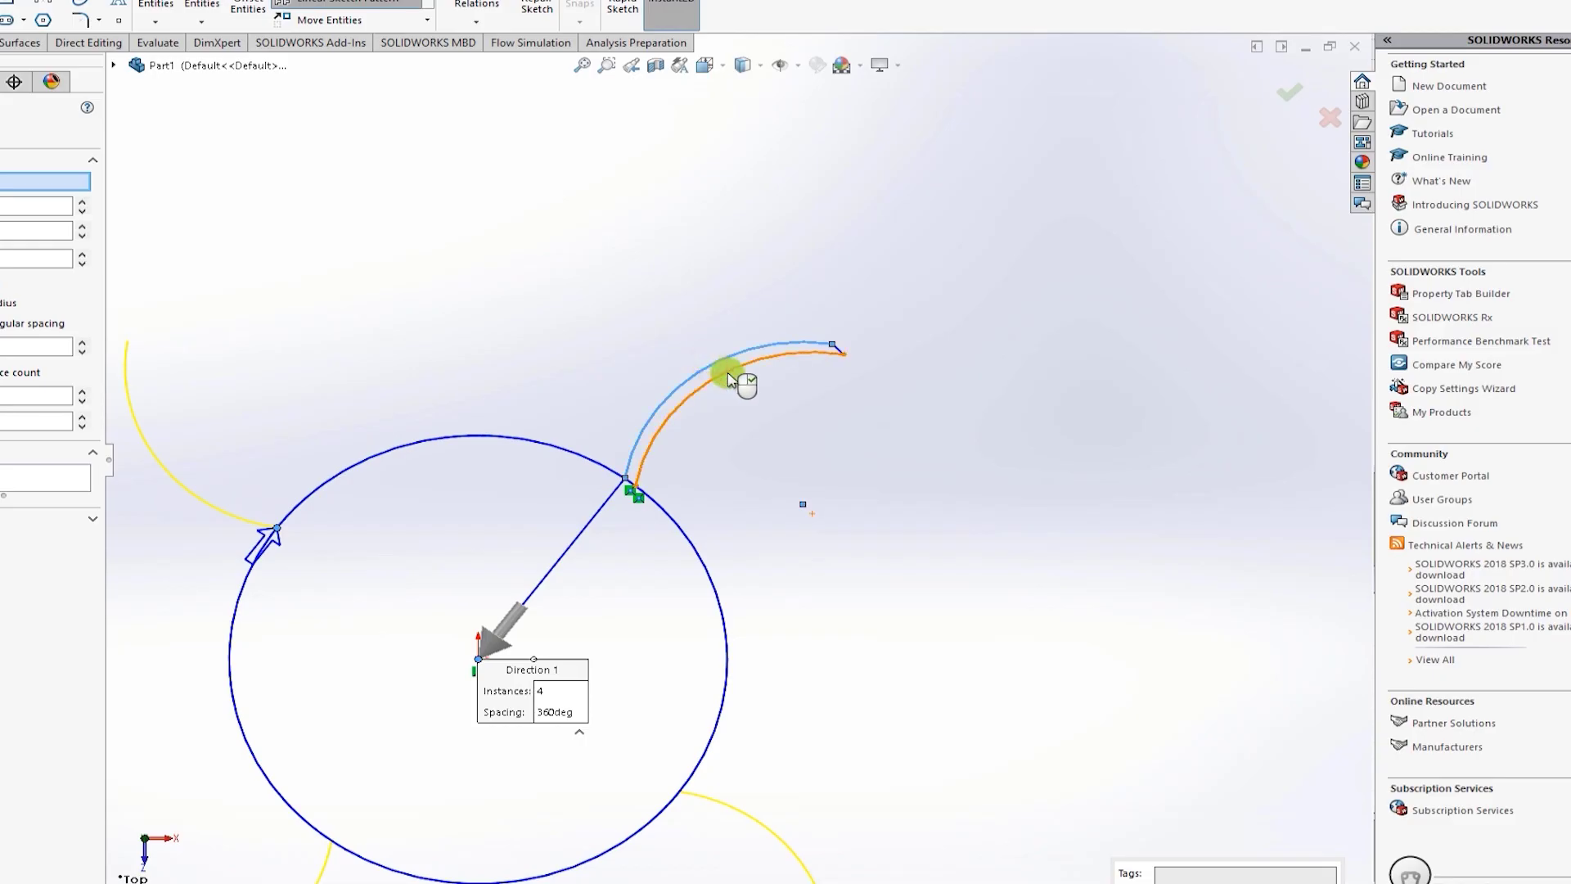
pyautogui.scroll(3, 737, 462)
pyautogui.scroll(-5, 822, 462)
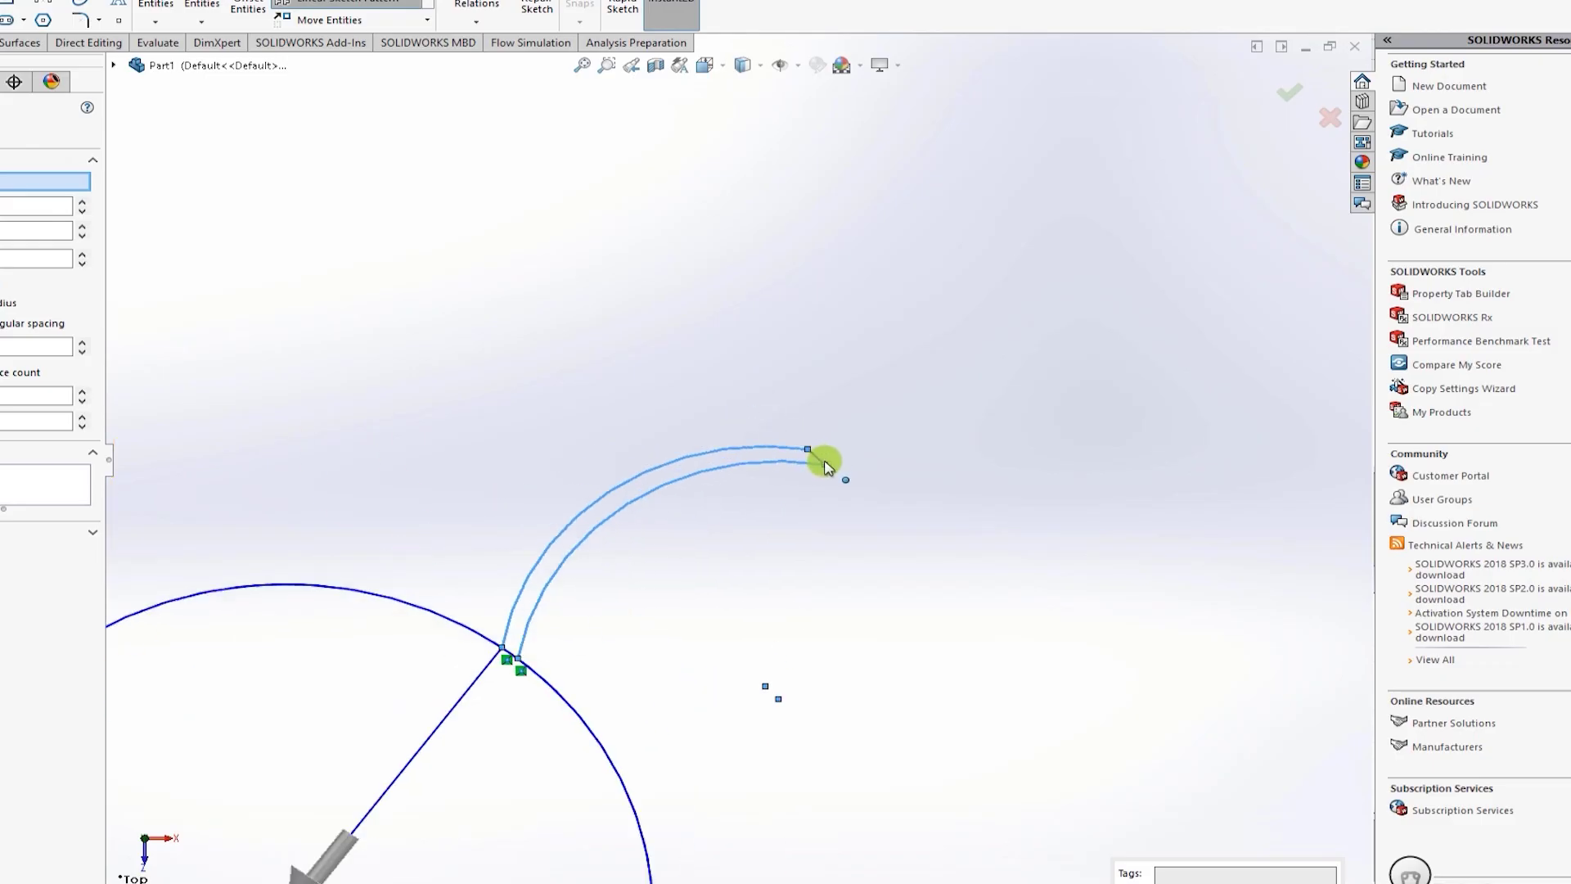
pyautogui.click(807, 458)
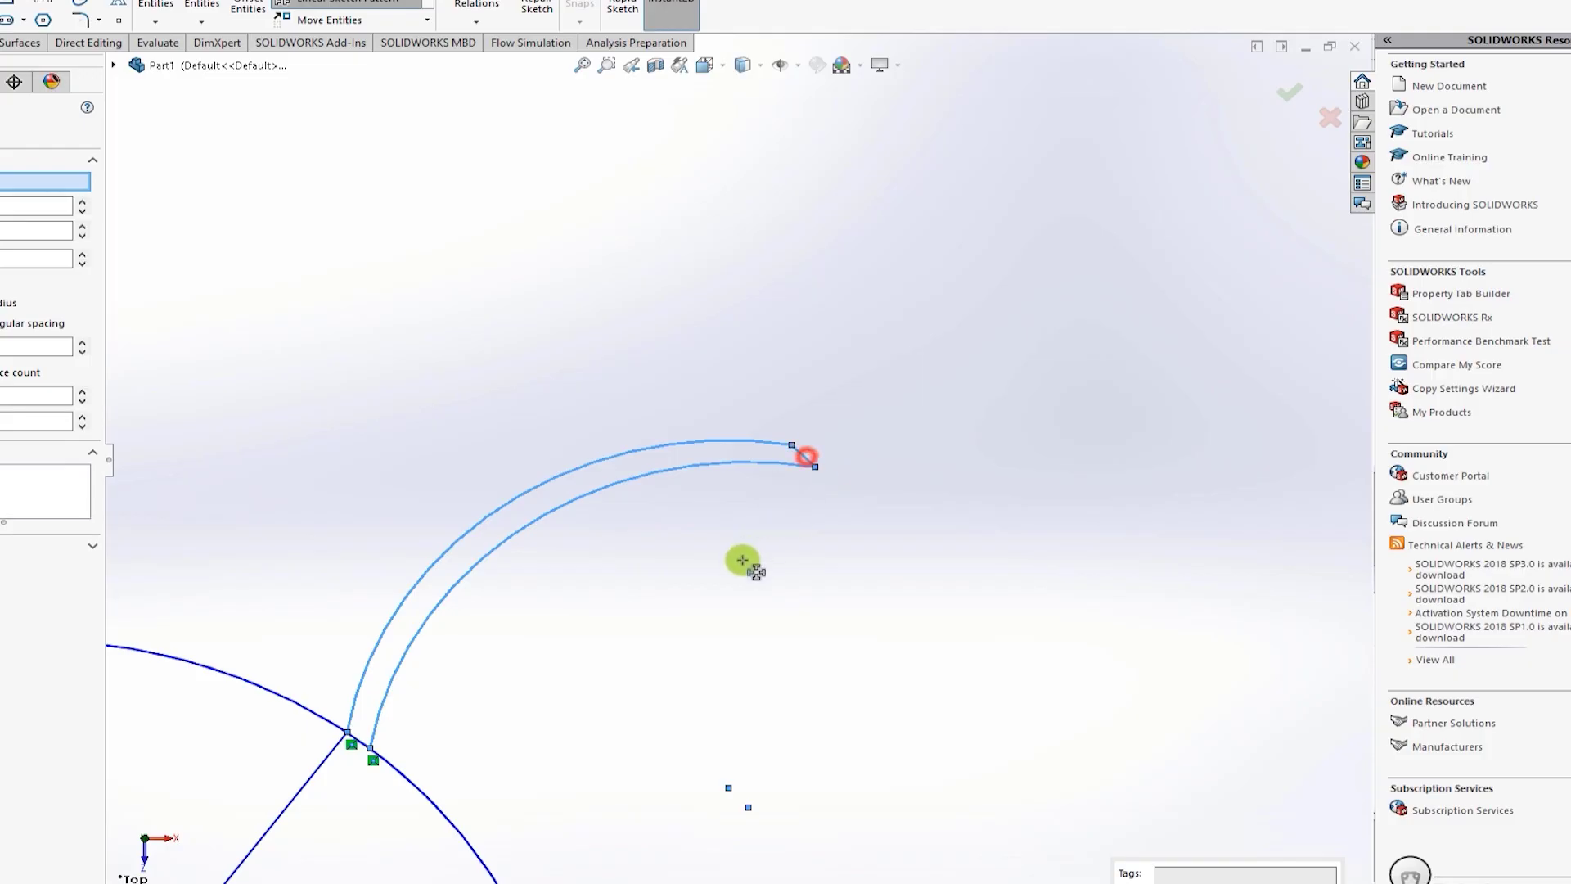
pyautogui.scroll(5, 740, 559)
pyautogui.scroll(2, 740, 562)
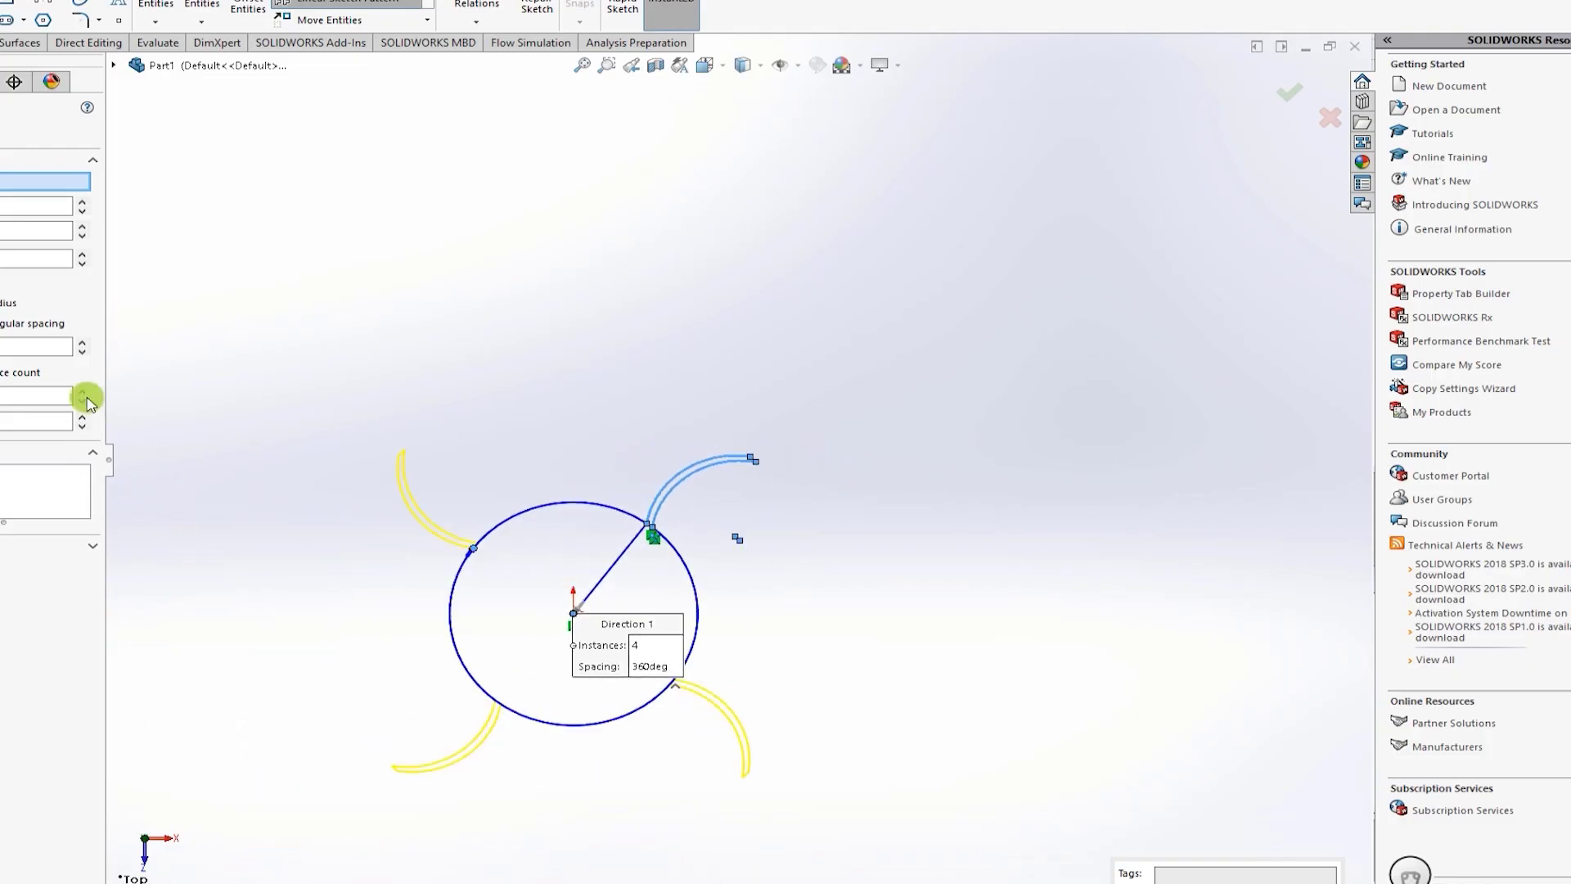
# Step: Set the circular blade pattern to 5 instances and apply it
pyautogui.click(83, 343)
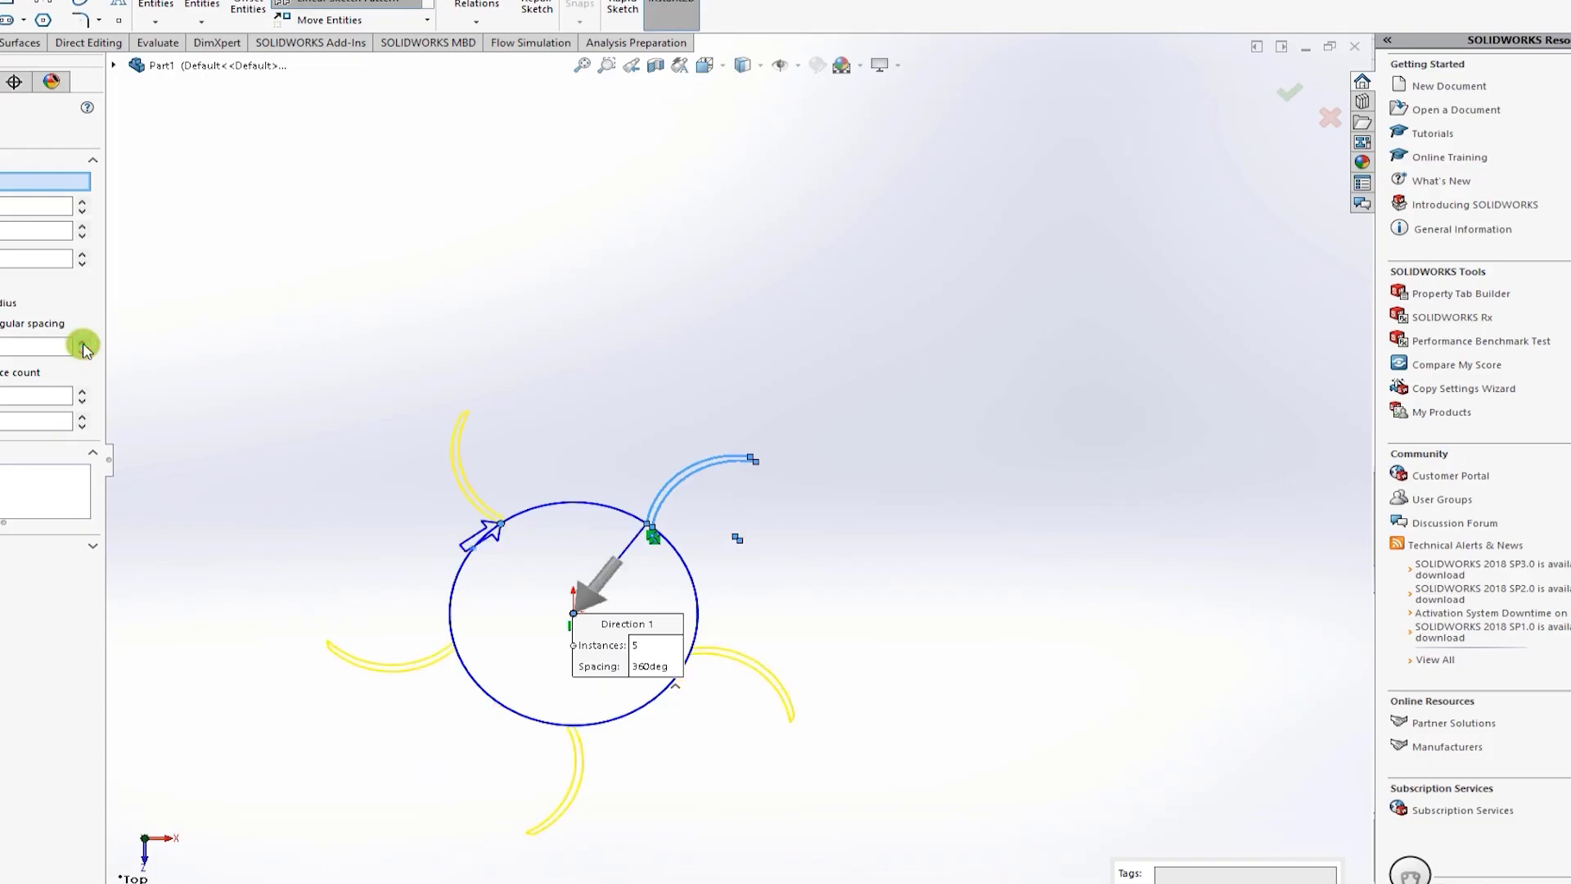
pyautogui.click(83, 343)
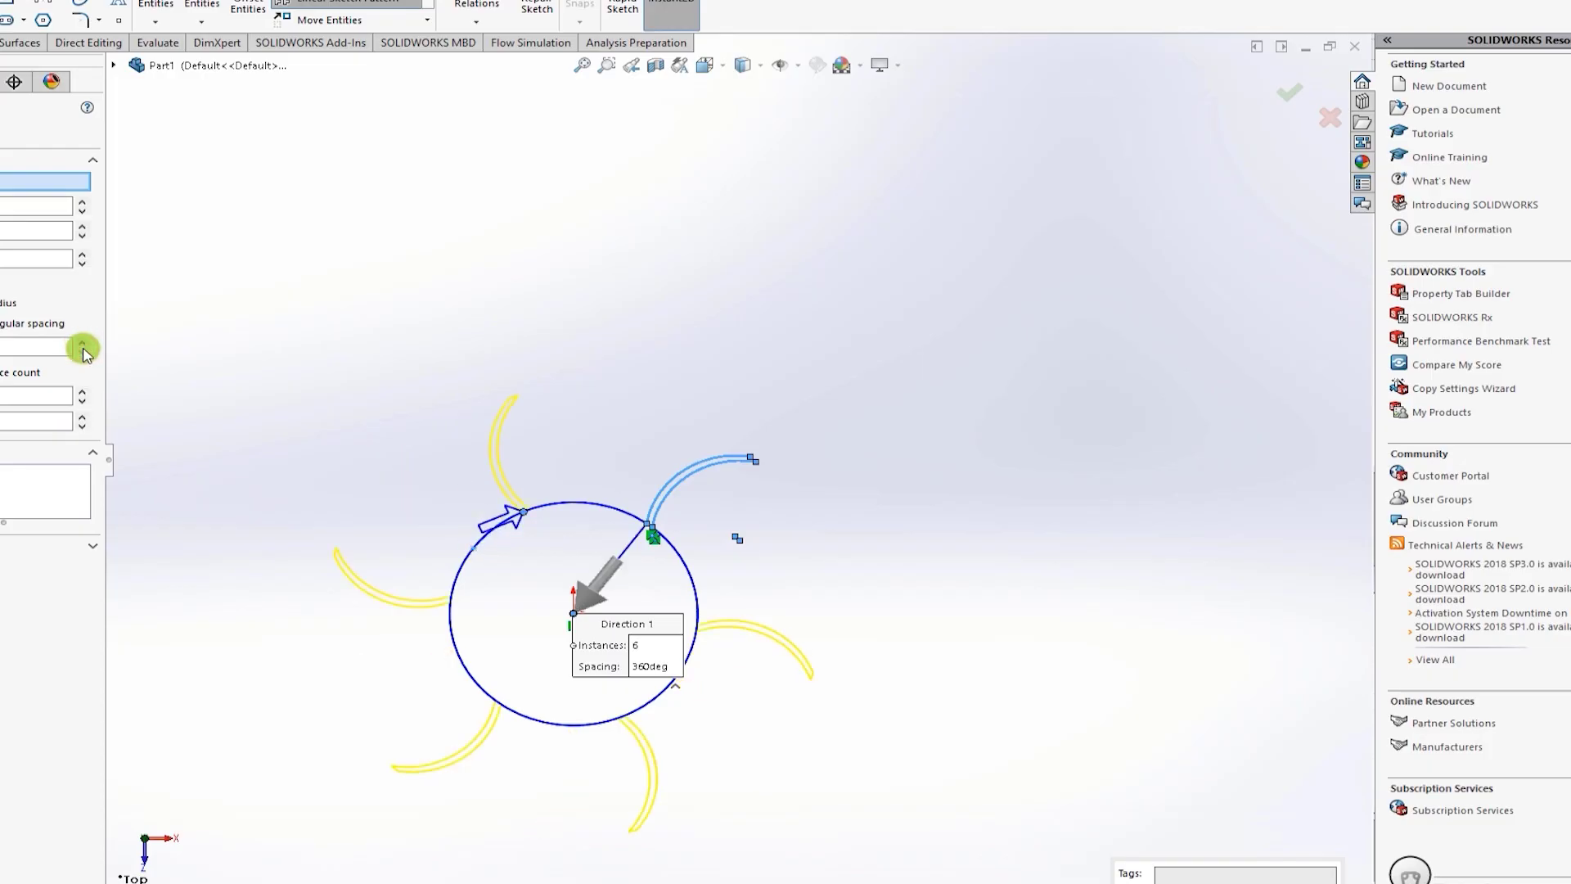
pyautogui.click(82, 355)
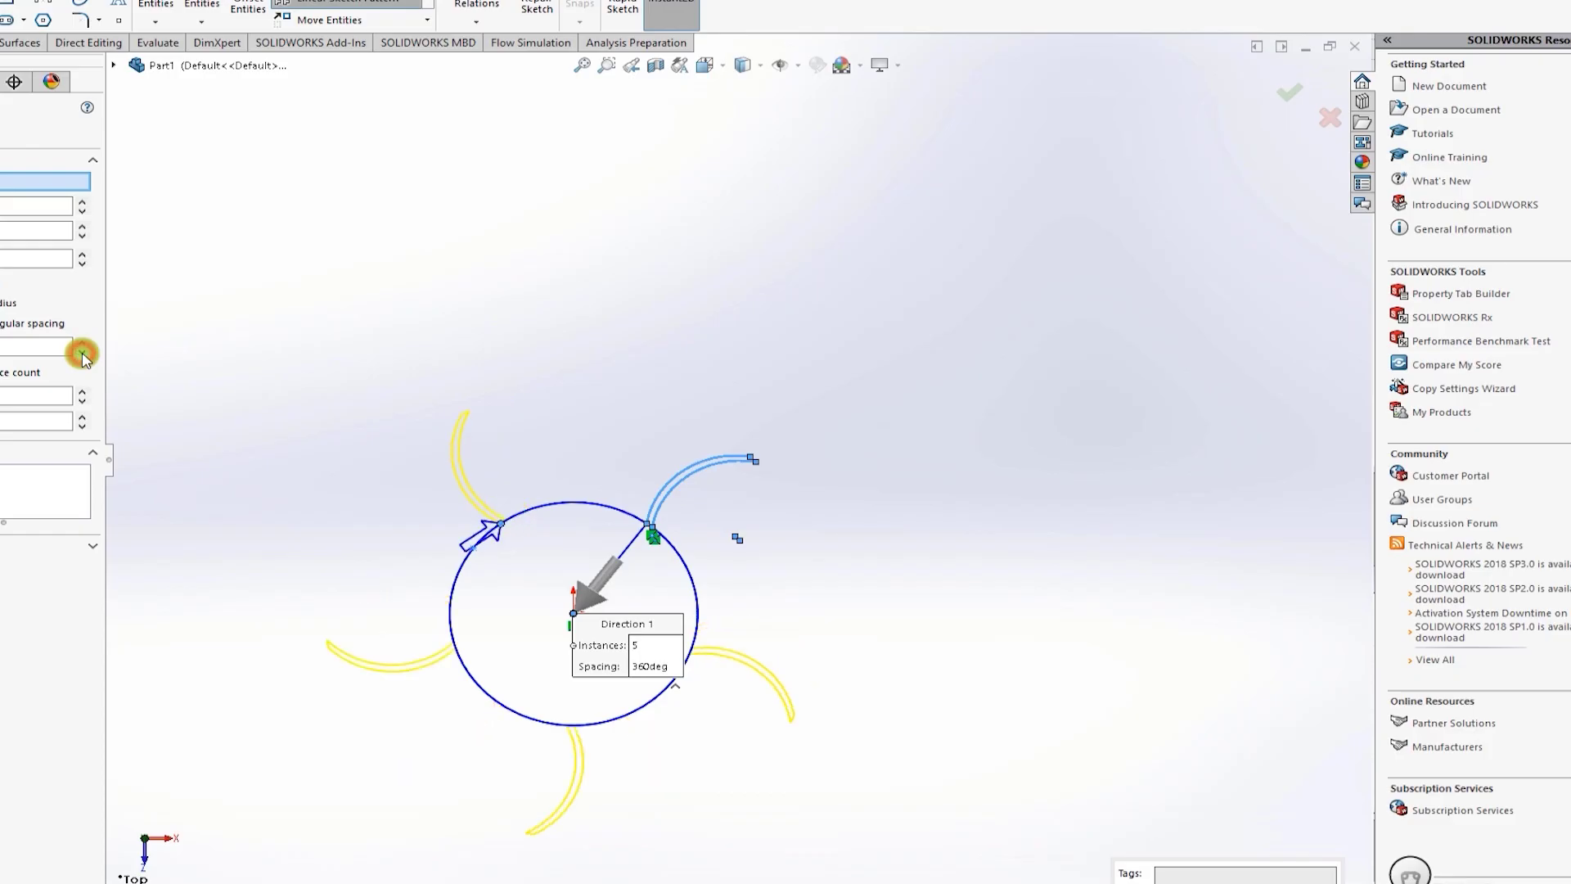
pyautogui.press('Return')
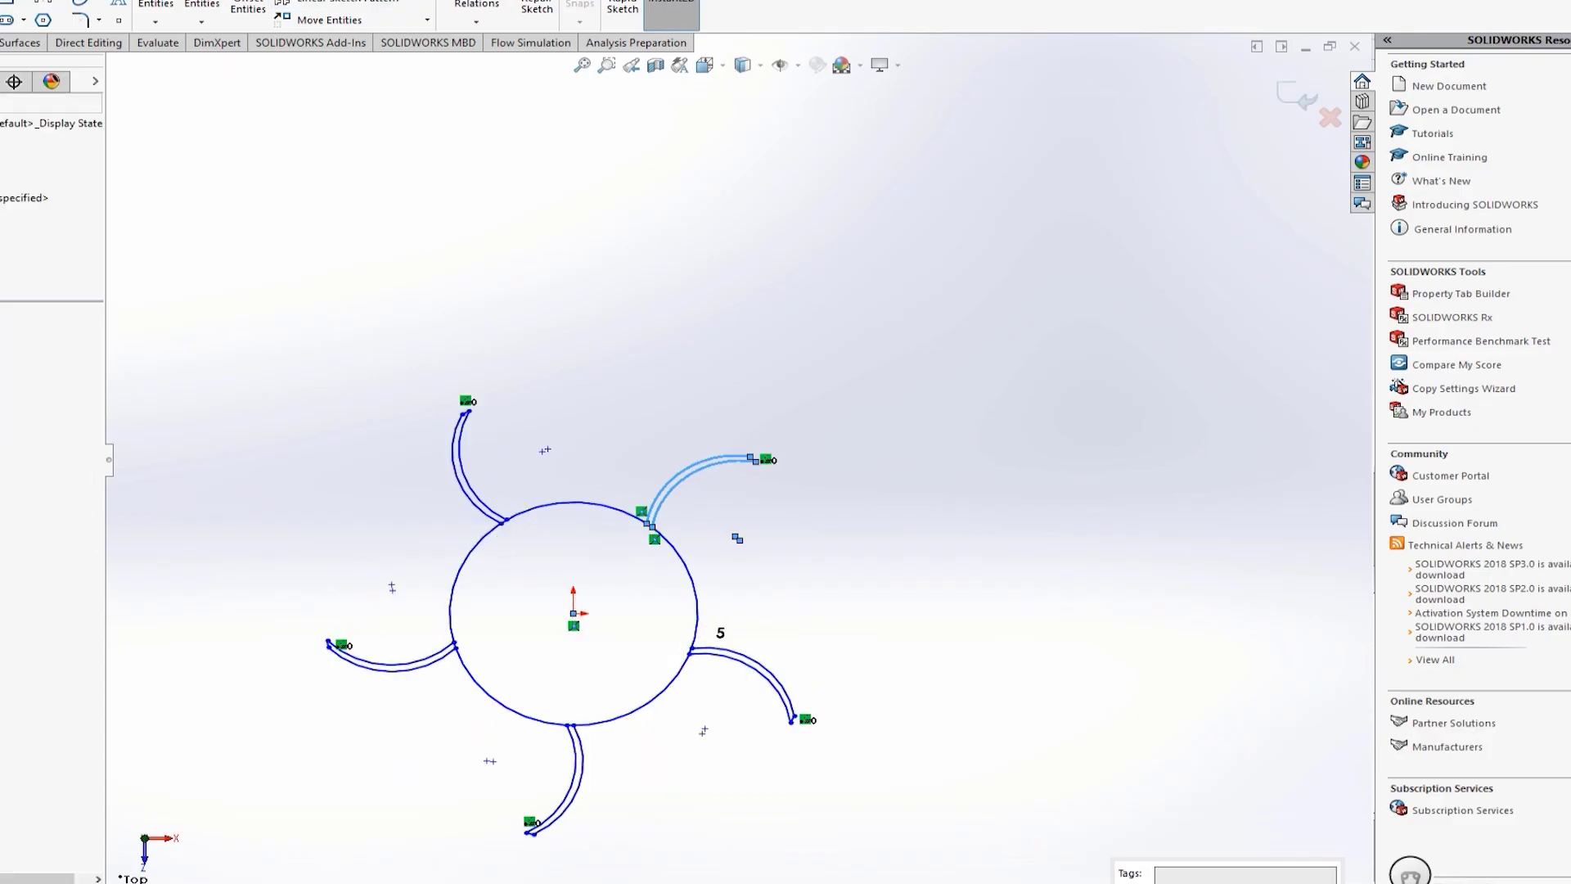
# Step: Trim the central circle's short segments between the paired arcs at the roots of the upper-left and upper-right blades
pyautogui.scroll(3, 566, 564)
pyautogui.scroll(-3, 566, 564)
pyautogui.scroll(-2, 691, 438)
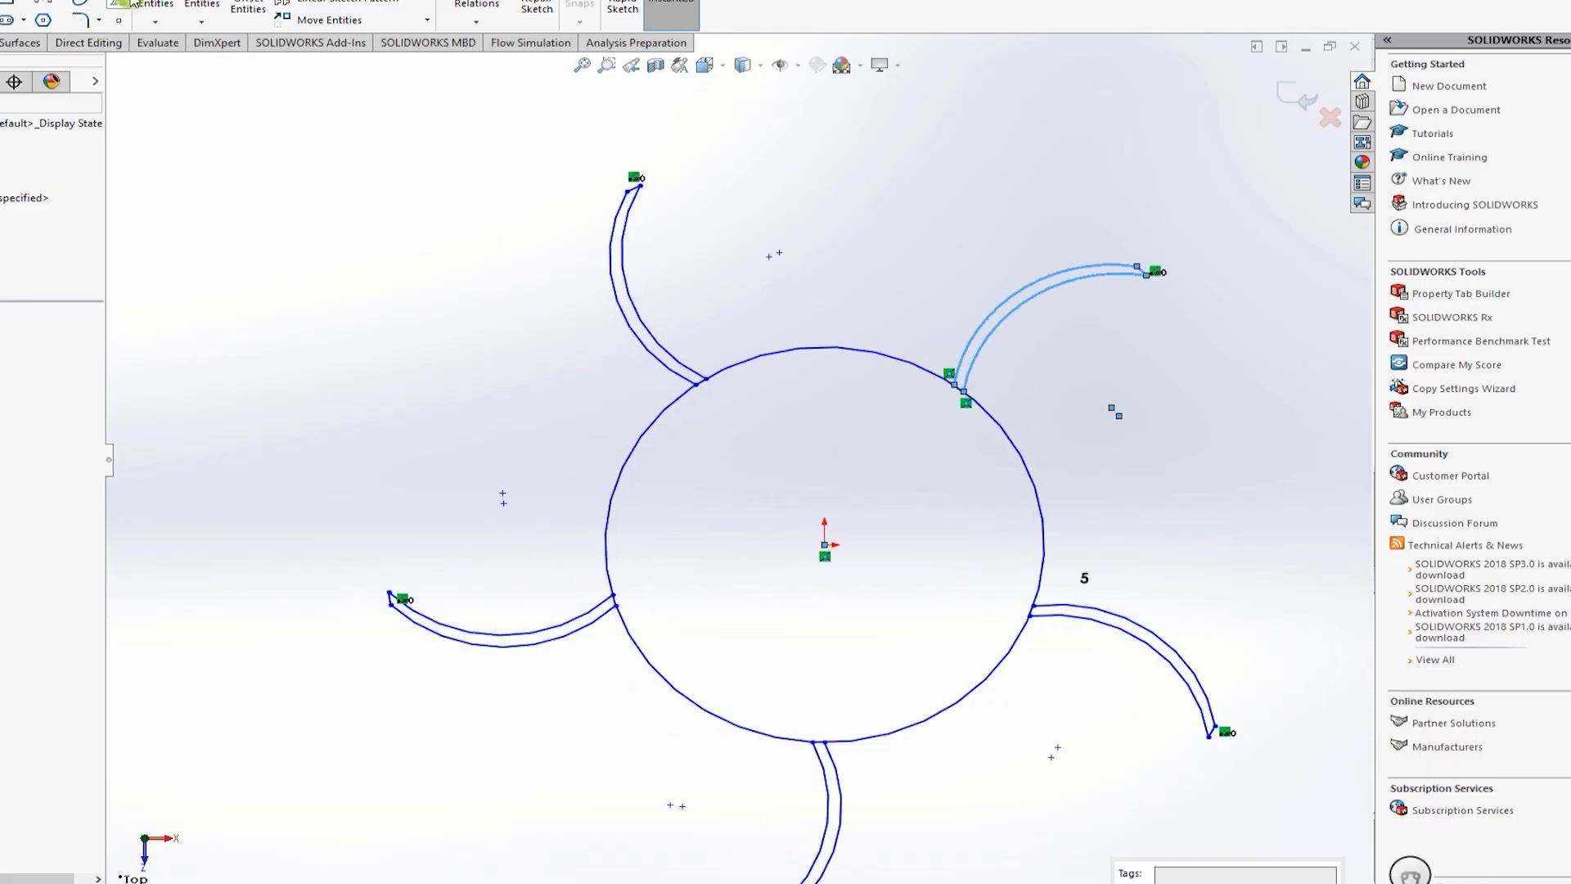
pyautogui.click(155, 8)
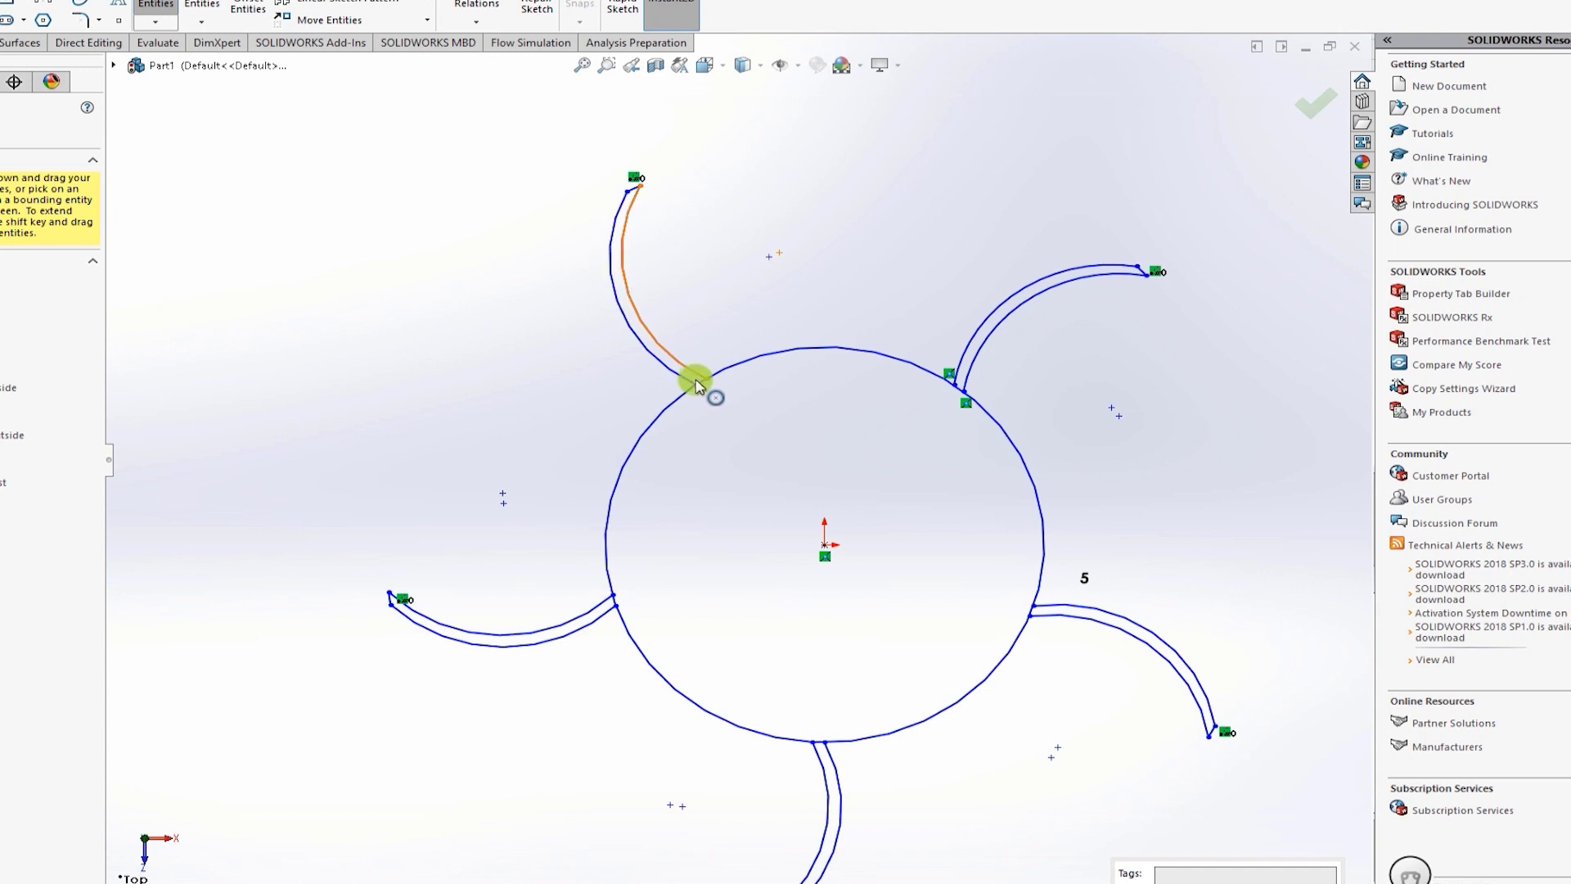
pyautogui.scroll(-5, 697, 384)
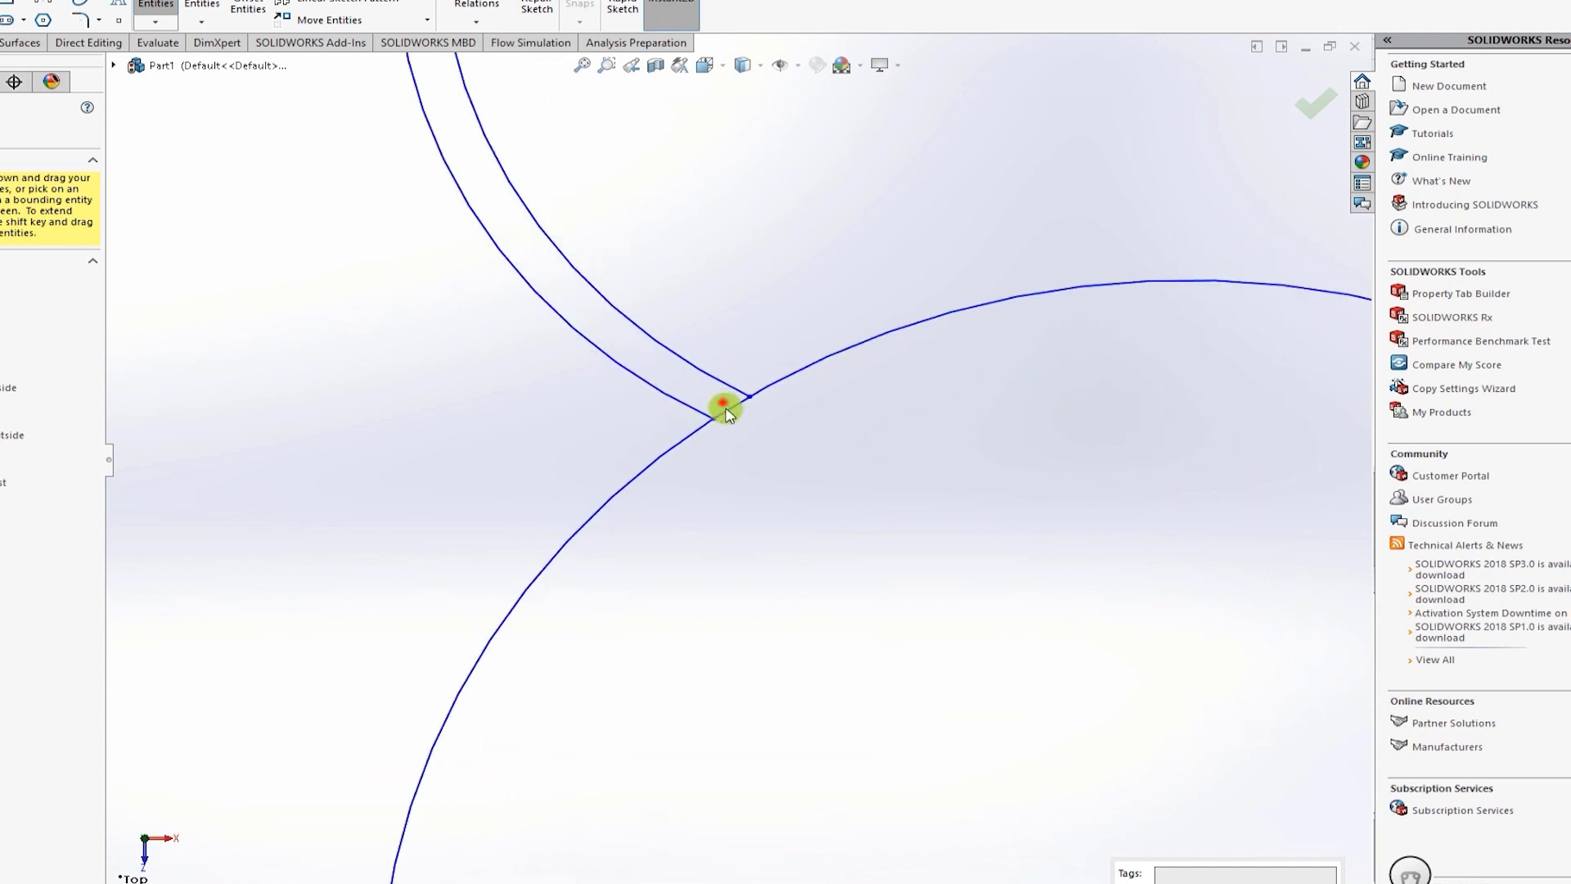
pyautogui.scroll(5, 736, 442)
pyautogui.scroll(-3, 1248, 445)
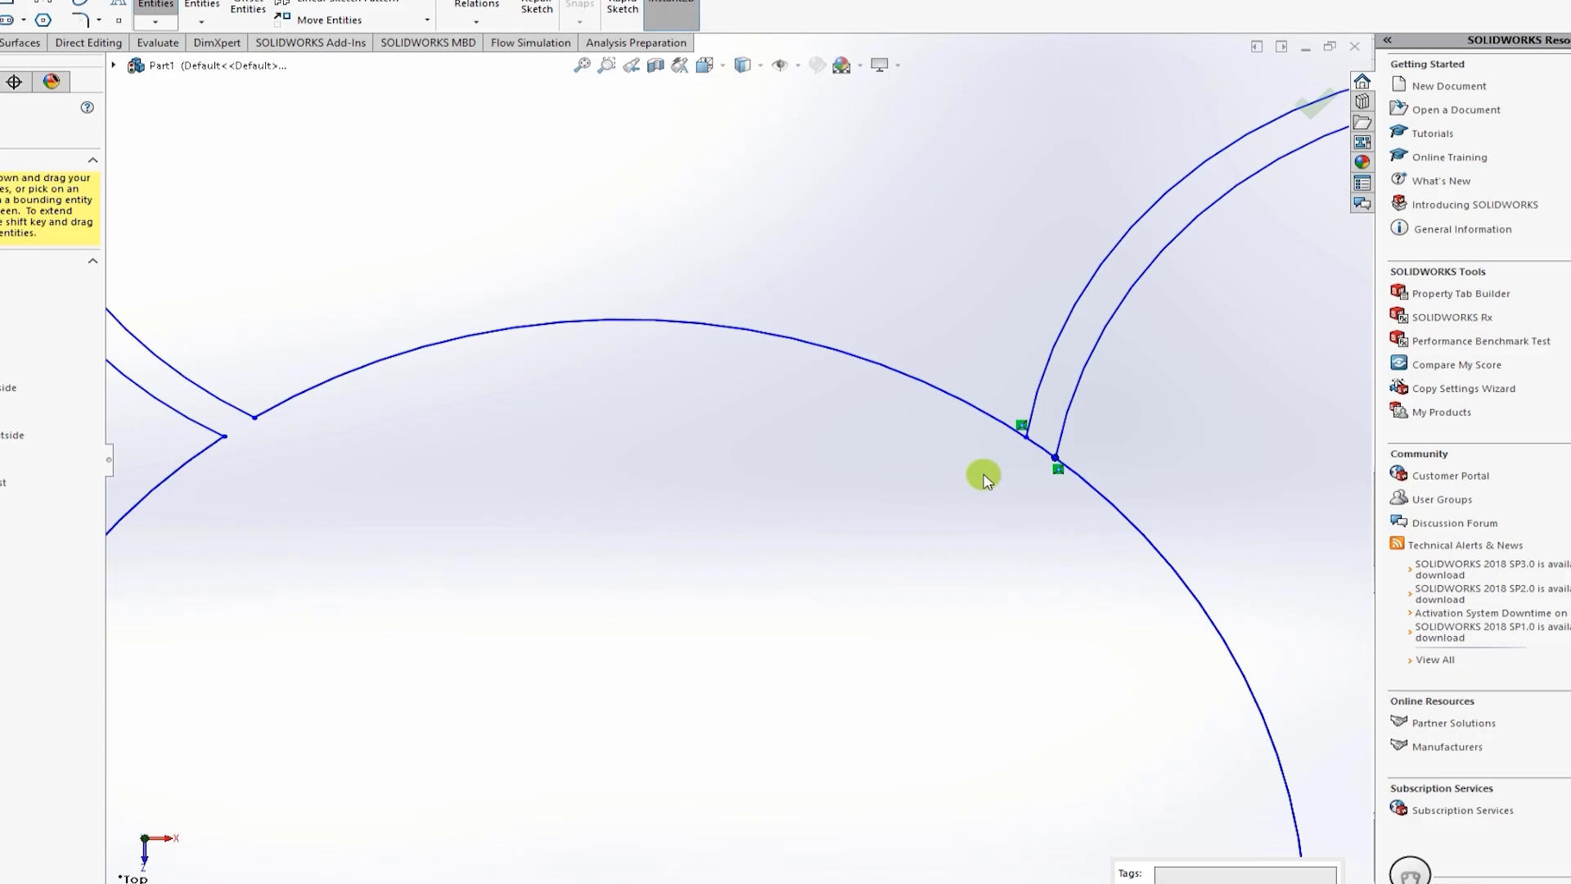
pyautogui.scroll(-2, 990, 478)
pyautogui.moveTo(1050, 415); pyautogui.dragTo(940, 601)
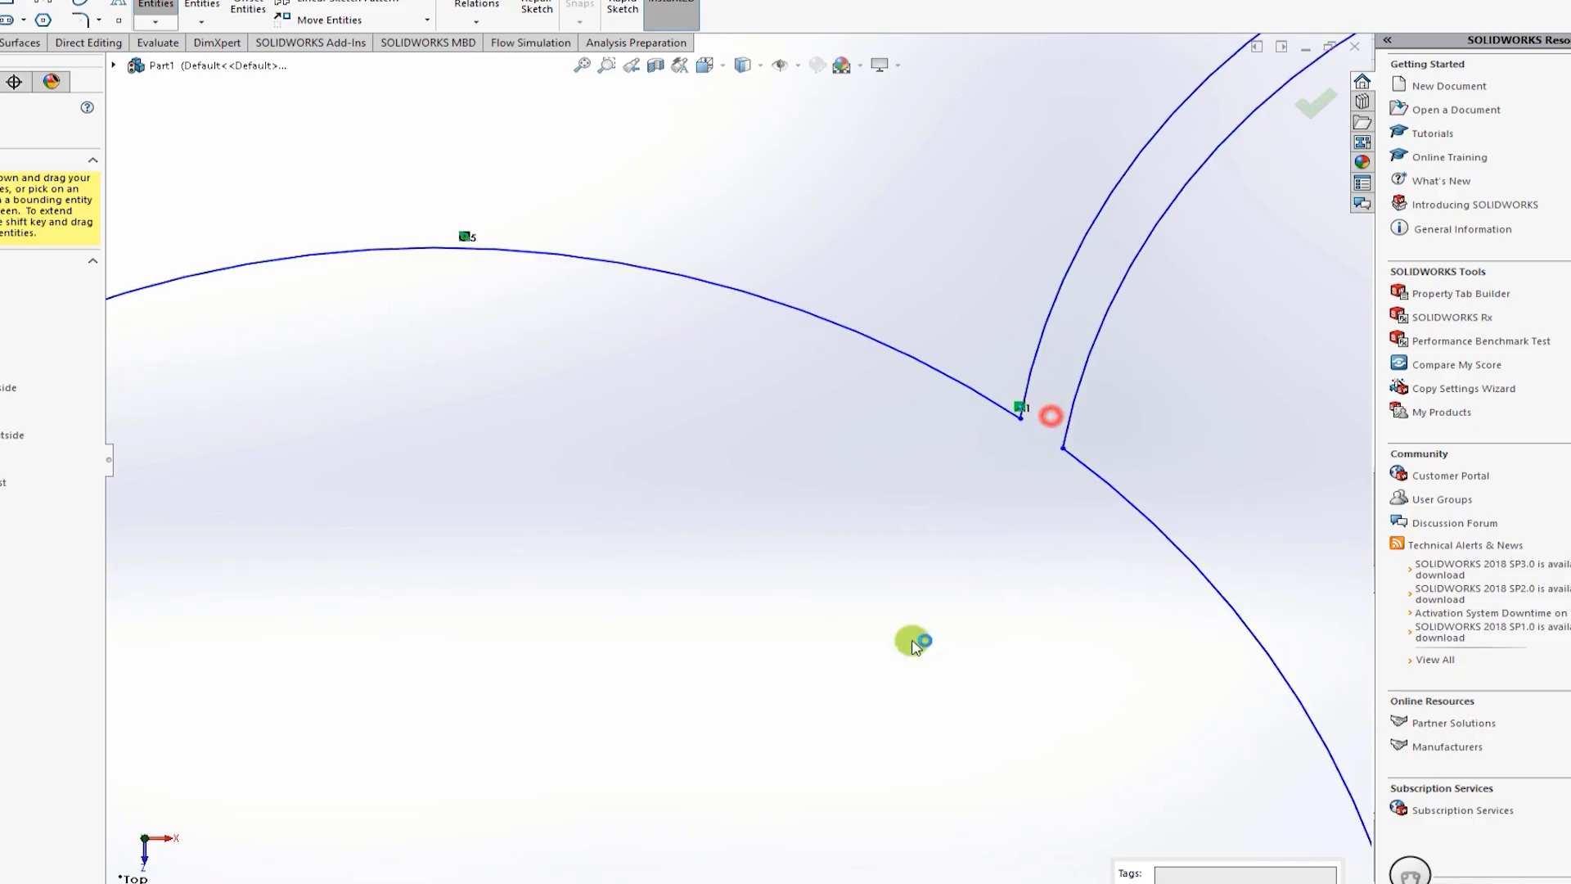
# Step: Trim the central circle's root segments at the remaining three blades, and rebuild the part to close the sketch
pyautogui.scroll(5, 941, 606)
pyautogui.scroll(-4, 908, 720)
pyautogui.moveTo(706, 407)
pyautogui.mouseDown()
pyautogui.moveTo(228, 709)
pyautogui.moveTo(223, 667)
pyautogui.mouseUp()
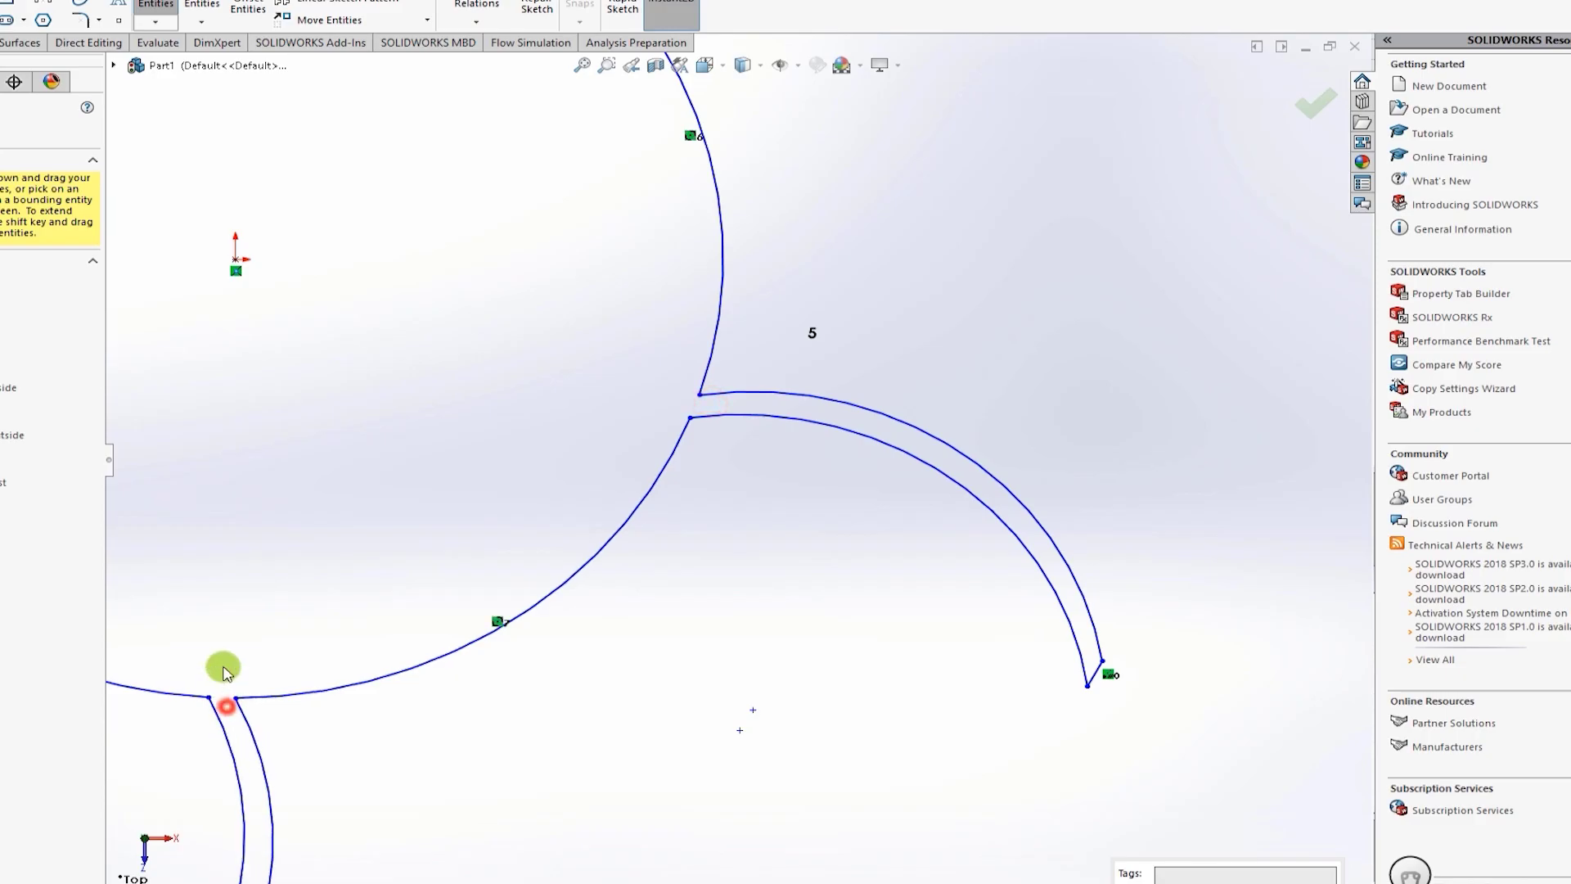
pyautogui.scroll(5, 230, 621)
pyautogui.scroll(-6, 281, 438)
pyautogui.moveTo(750, 422); pyautogui.dragTo(655, 442)
pyautogui.scroll(5, 768, 466)
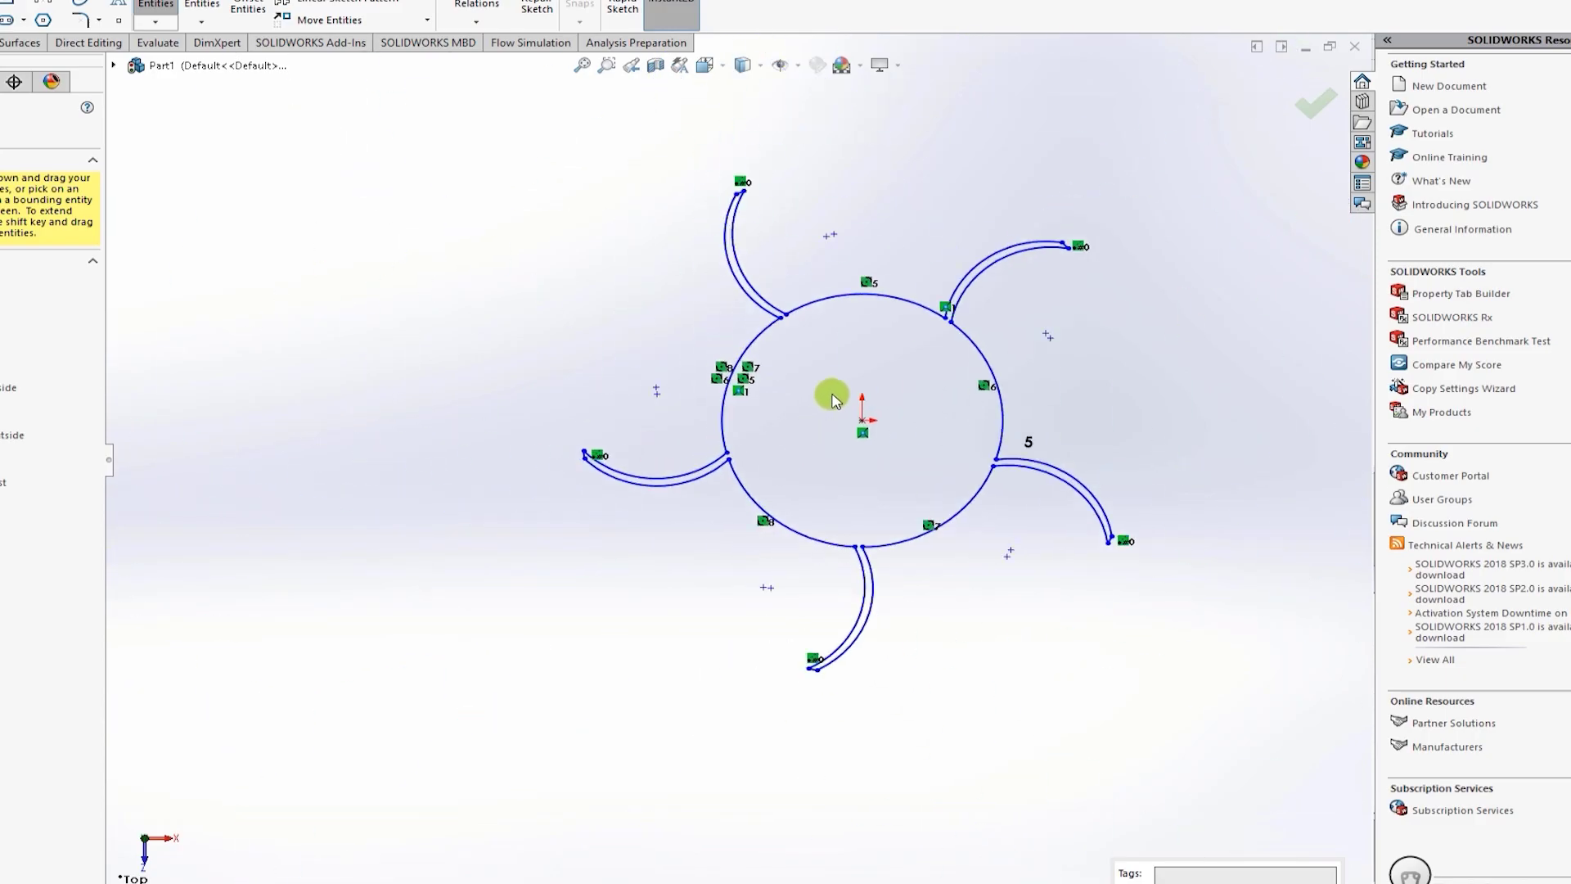
pyautogui.scroll(-2, 856, 253)
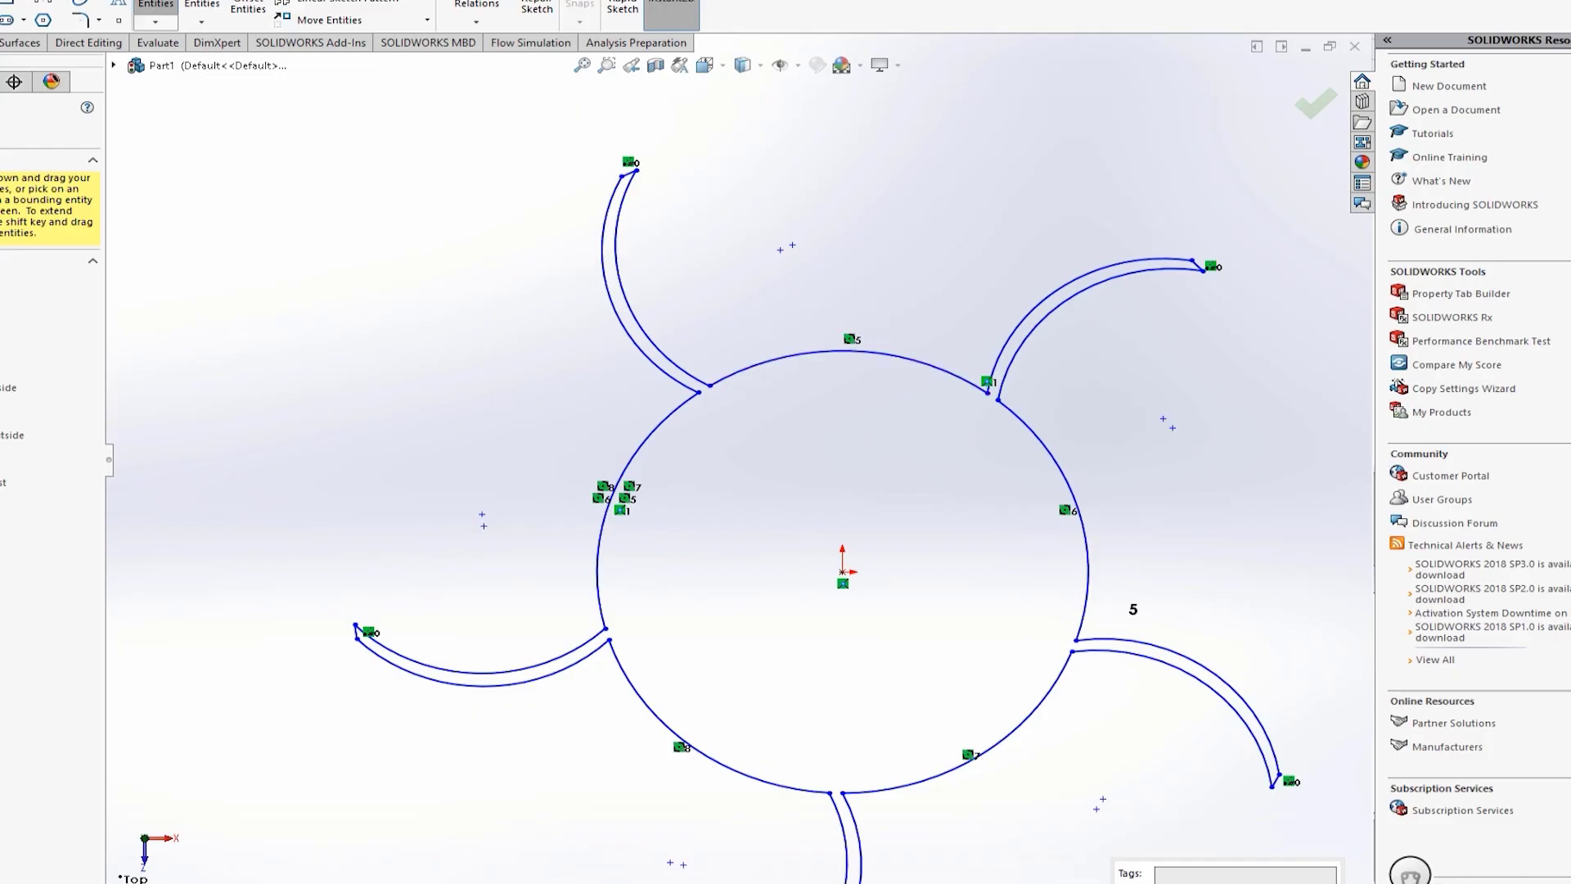
pyautogui.press('Escape')
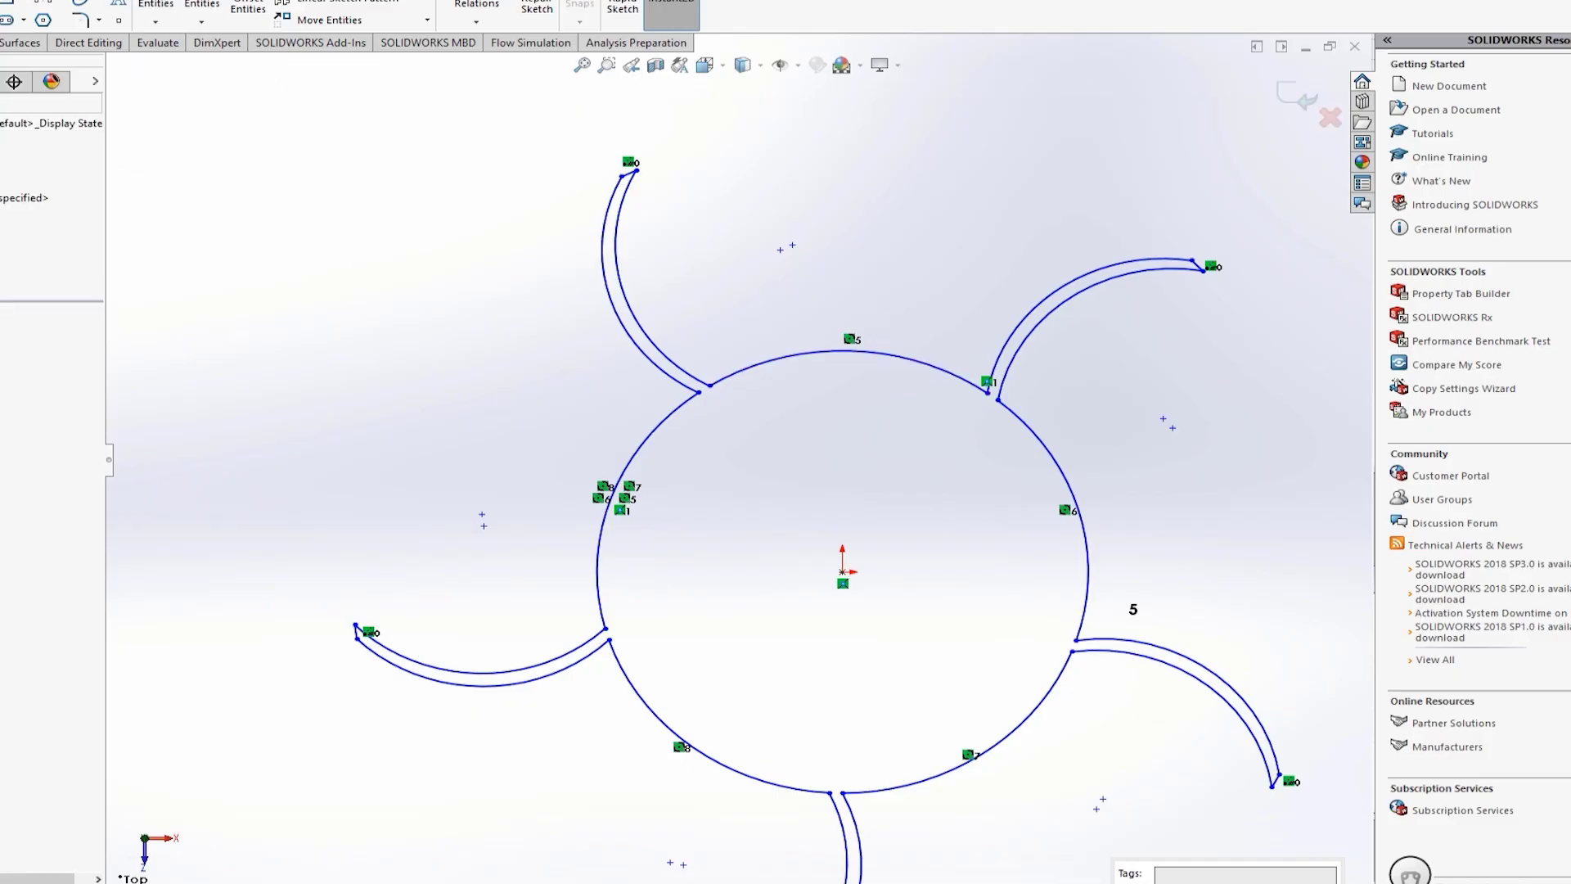
pyautogui.hotkey('ctrl', 'q')
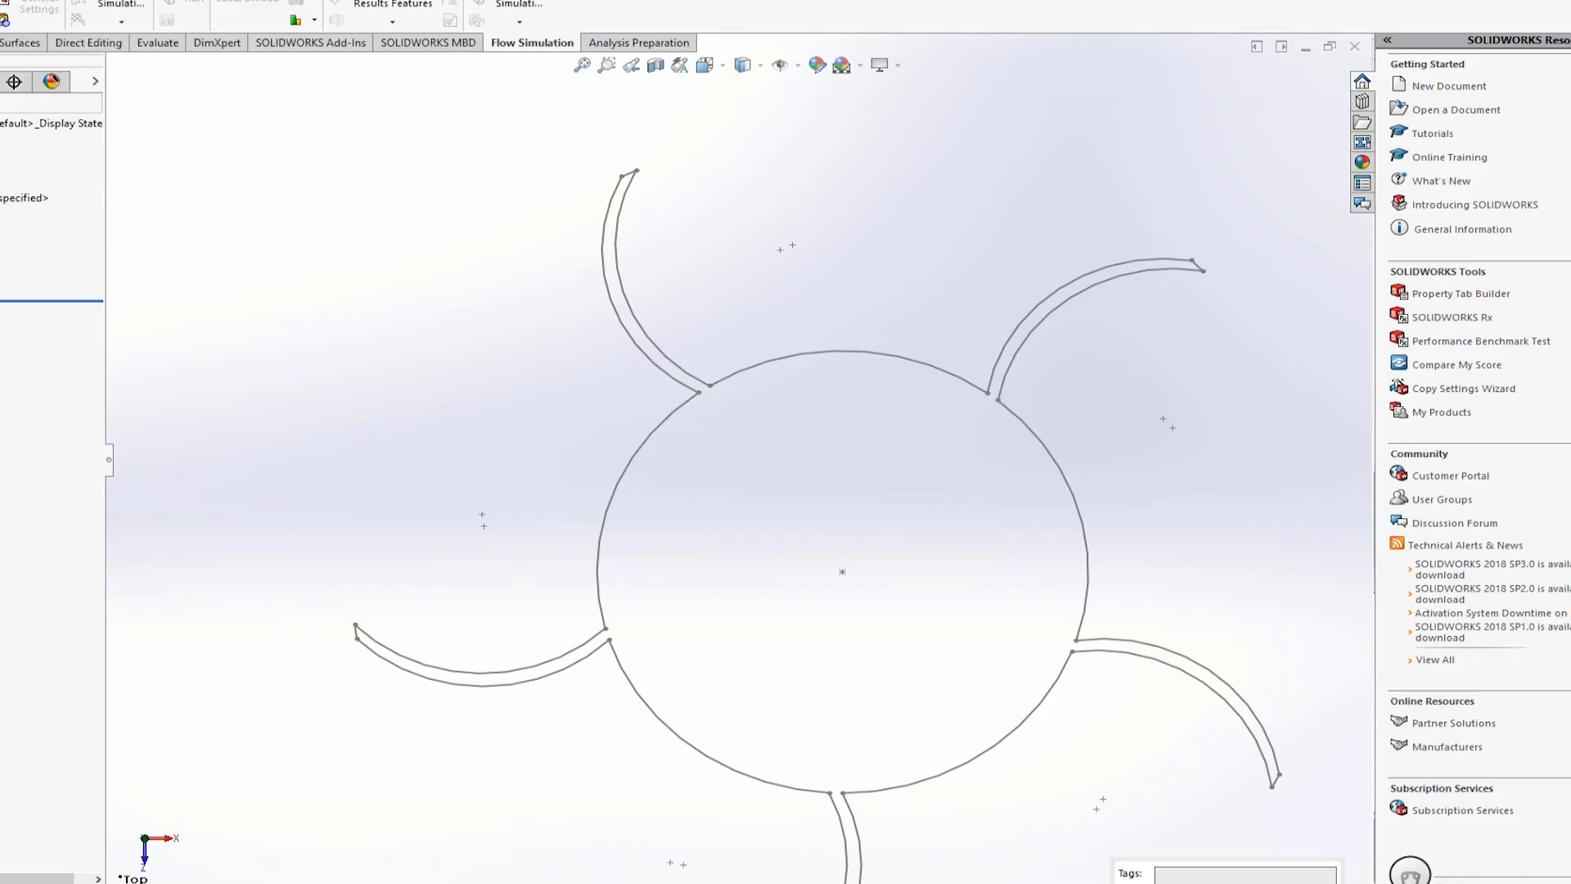
# Step: Extrude the five-bladed impeller profile symmetrically about its sketch plane into a solid boss
pyautogui.click(1, 43)
pyautogui.click(2, 10)
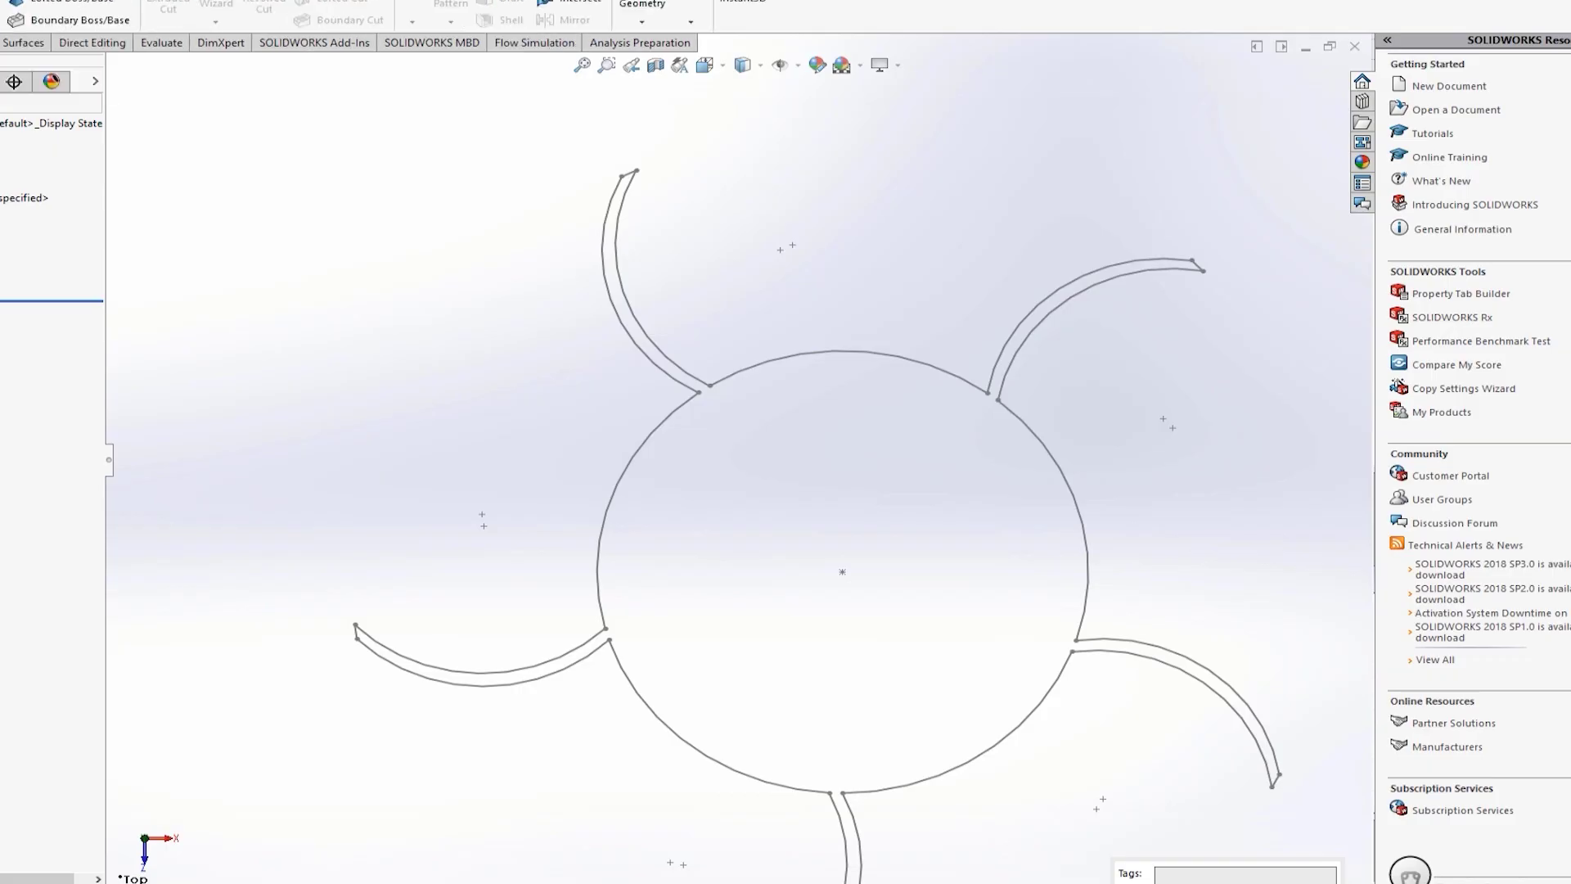
pyautogui.click(735, 374)
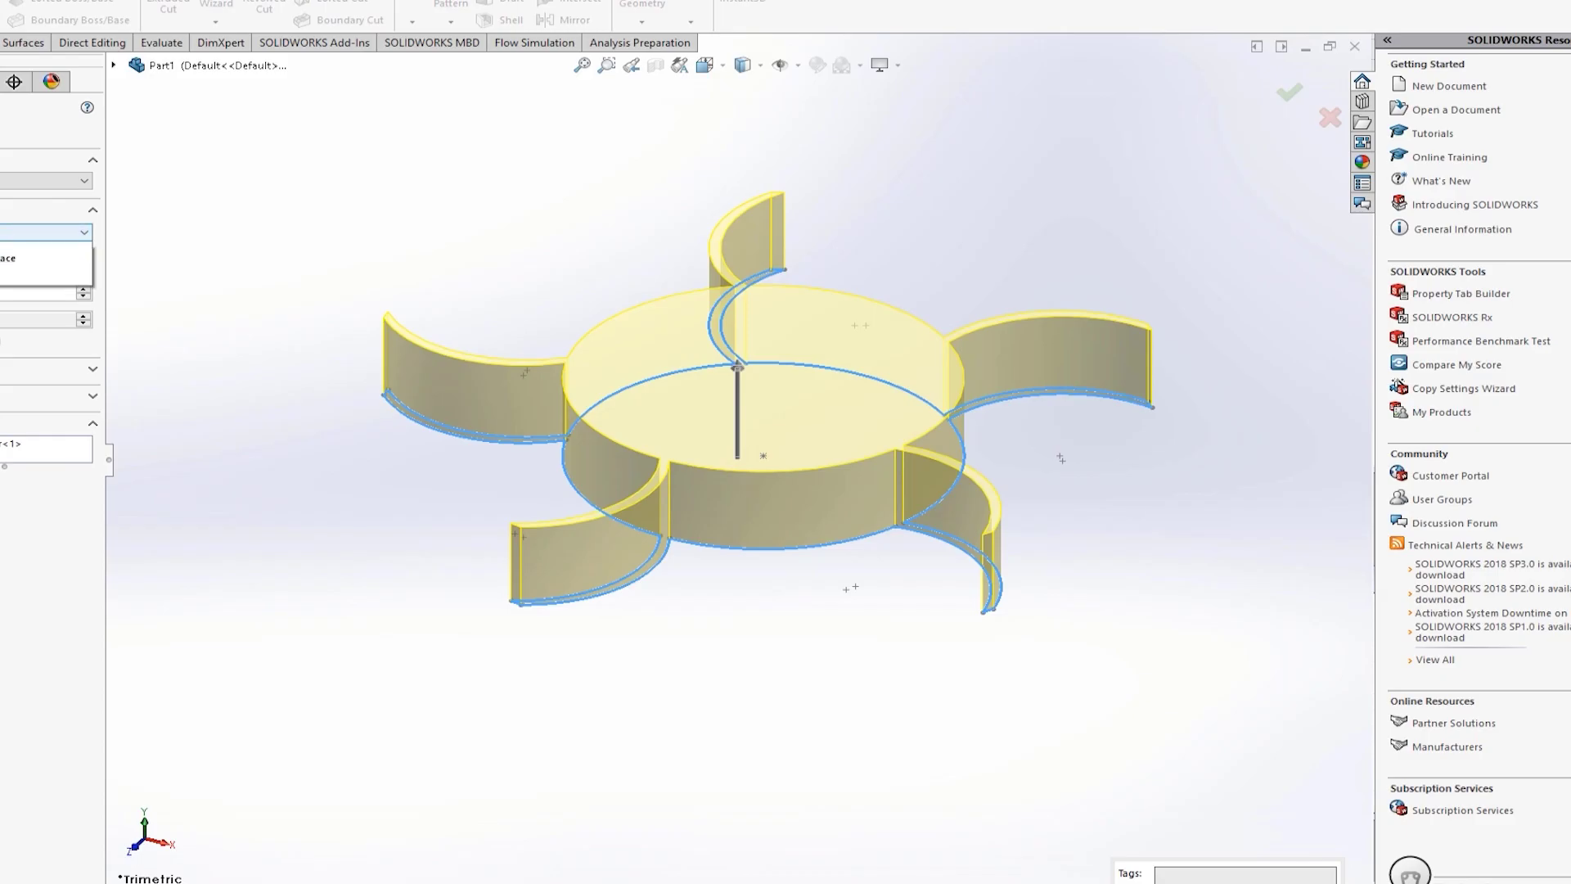
pyautogui.click(33, 304)
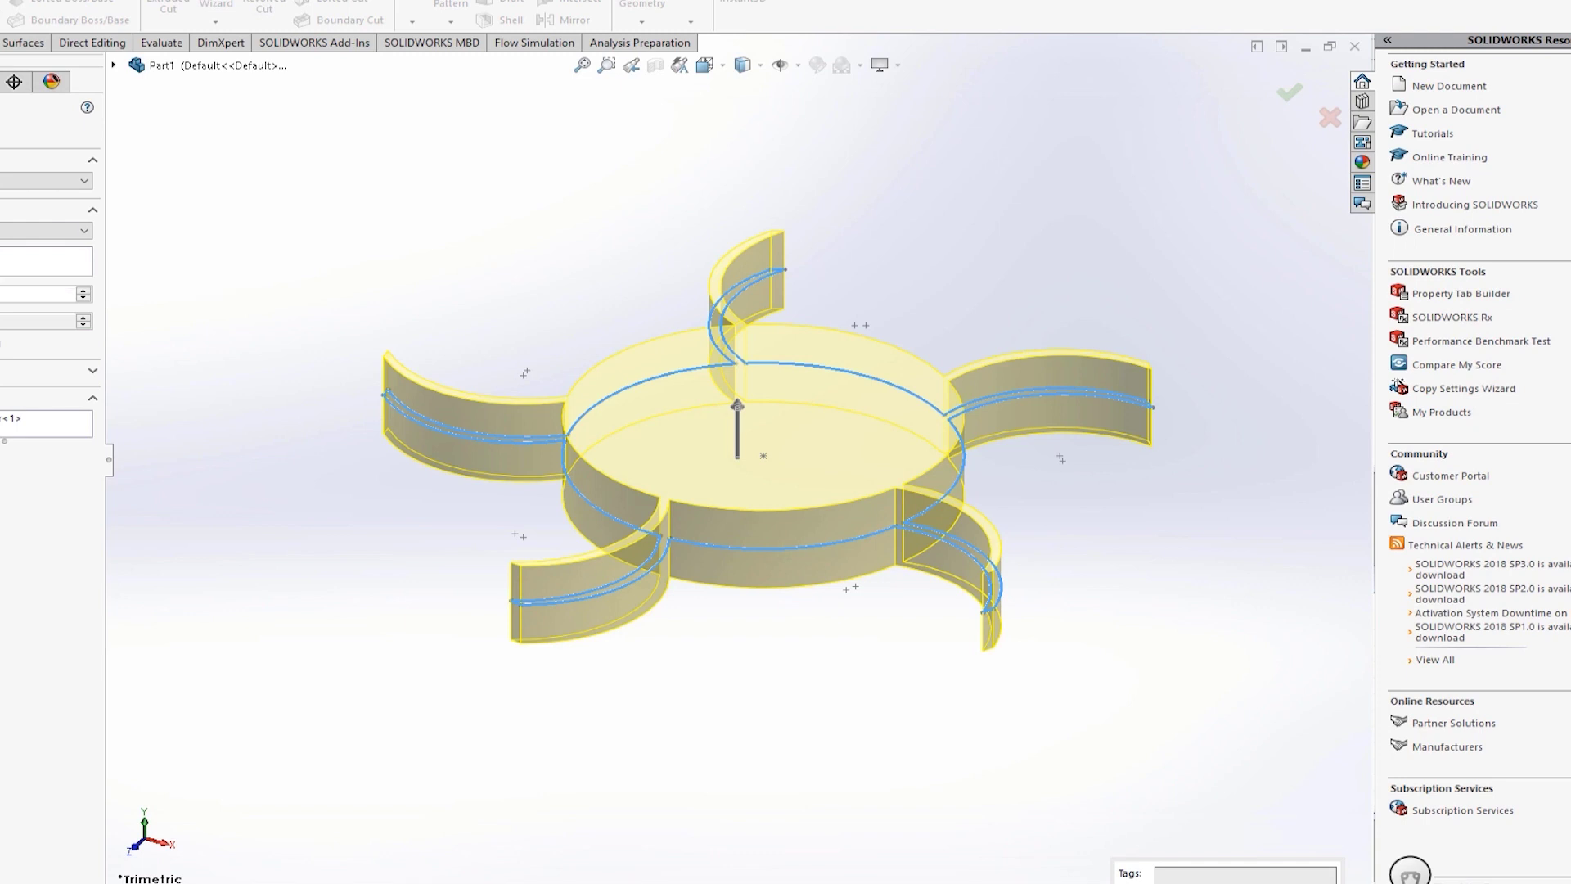
pyautogui.press('Return')
pyautogui.scroll(4, 771, 641)
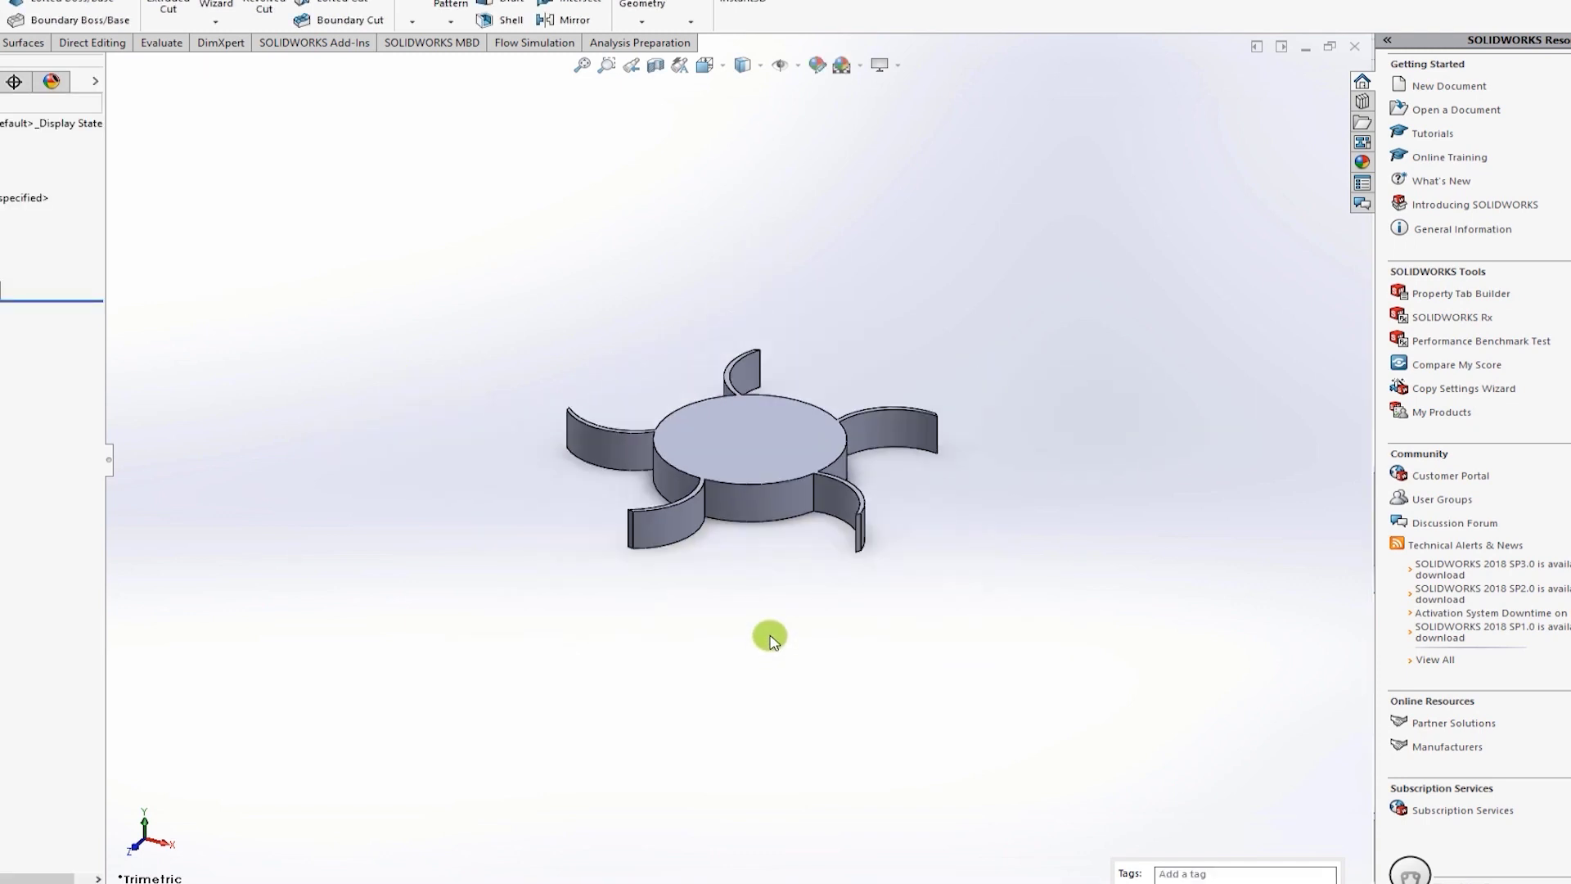
# Step: Sketch a circle on the Top Plane, centred on the origin and large enough to enclose all five blades, and exit the sketch
pyautogui.moveTo(765, 315); pyautogui.dragTo(723, 431, button='middle')
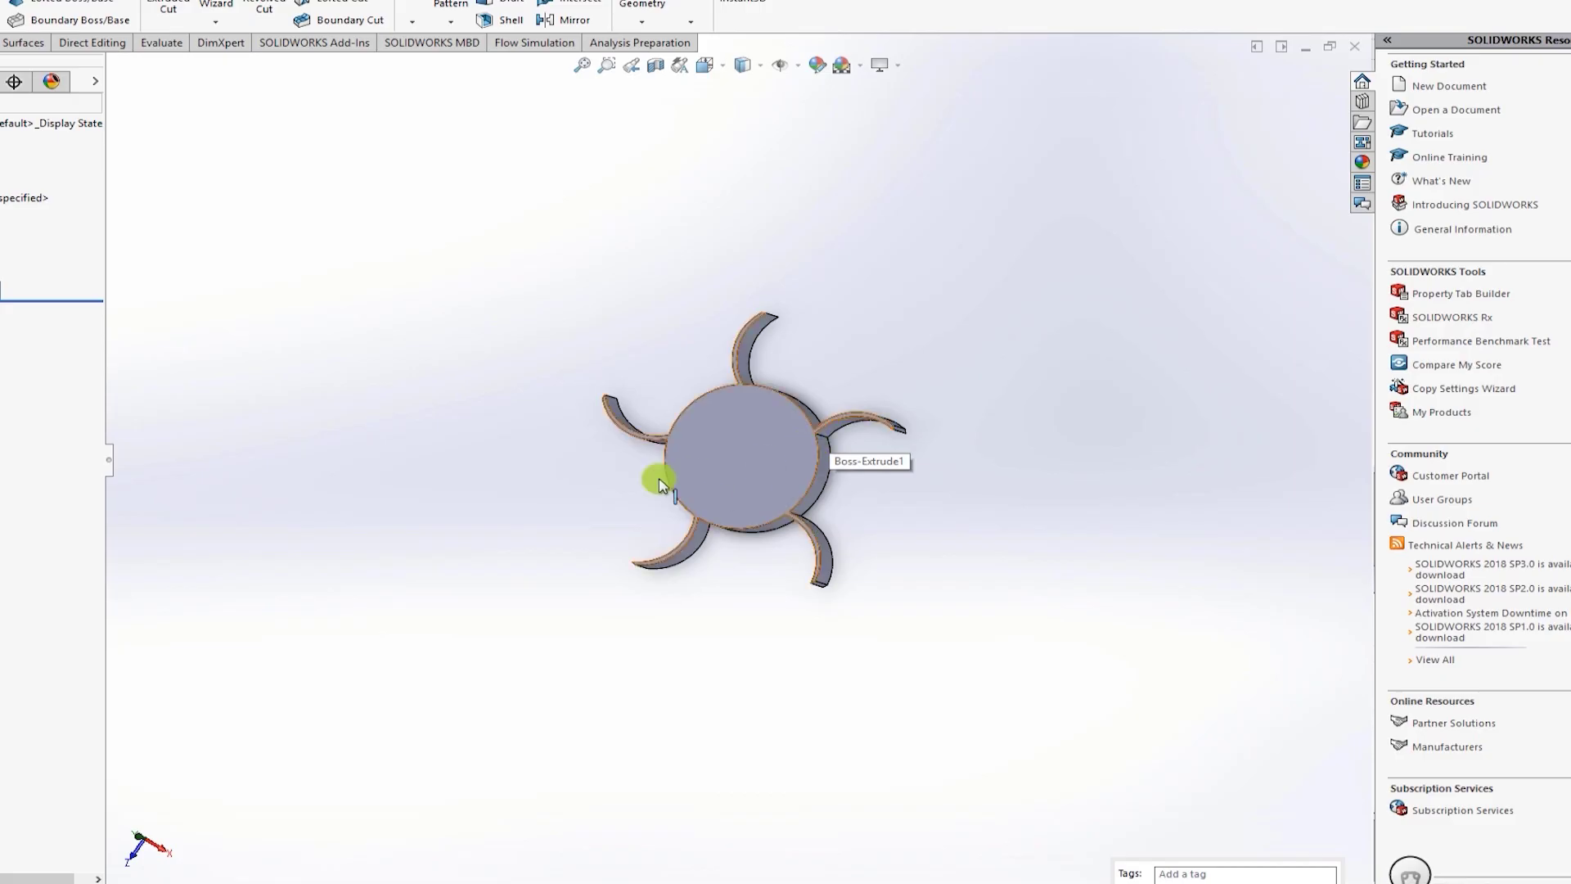
pyautogui.moveTo(528, 304); pyautogui.dragTo(622, 346, button='middle')
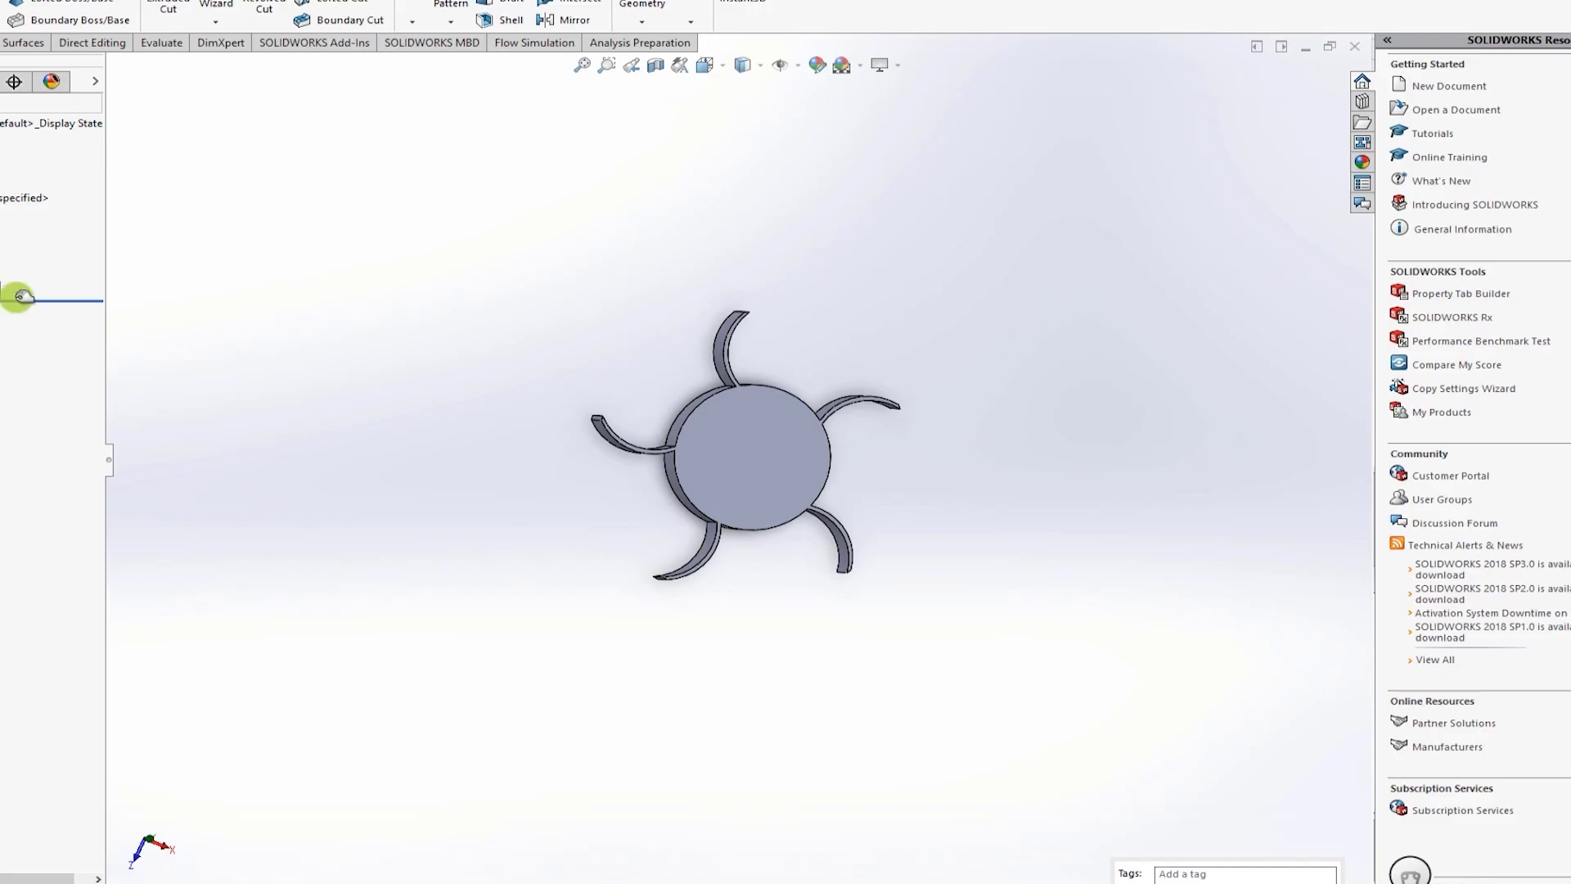
pyautogui.click(13, 248)
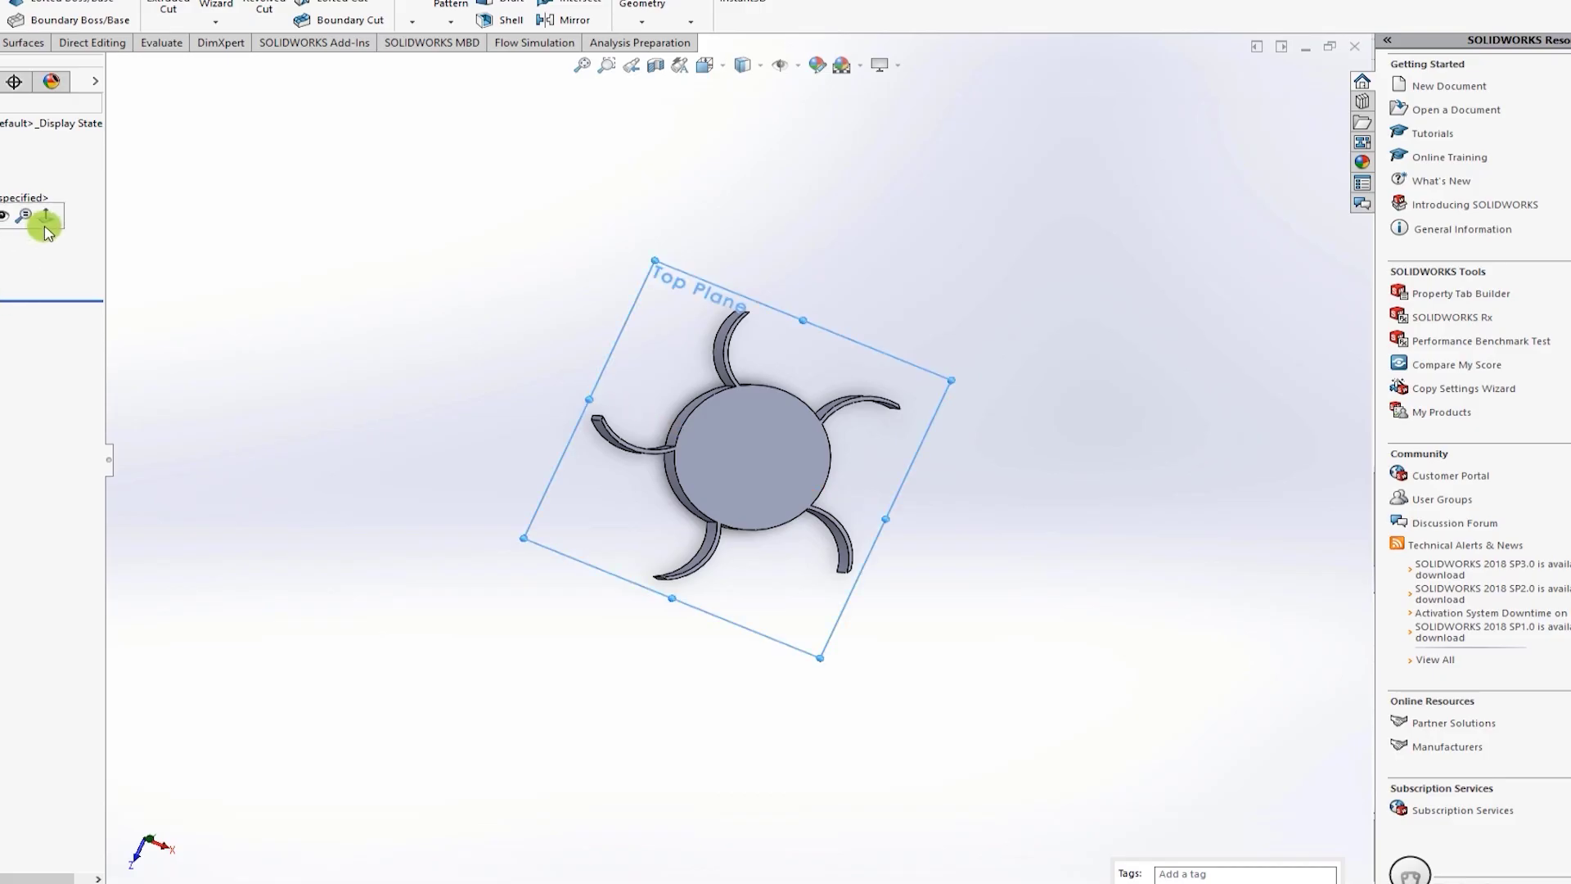
pyautogui.click(44, 224)
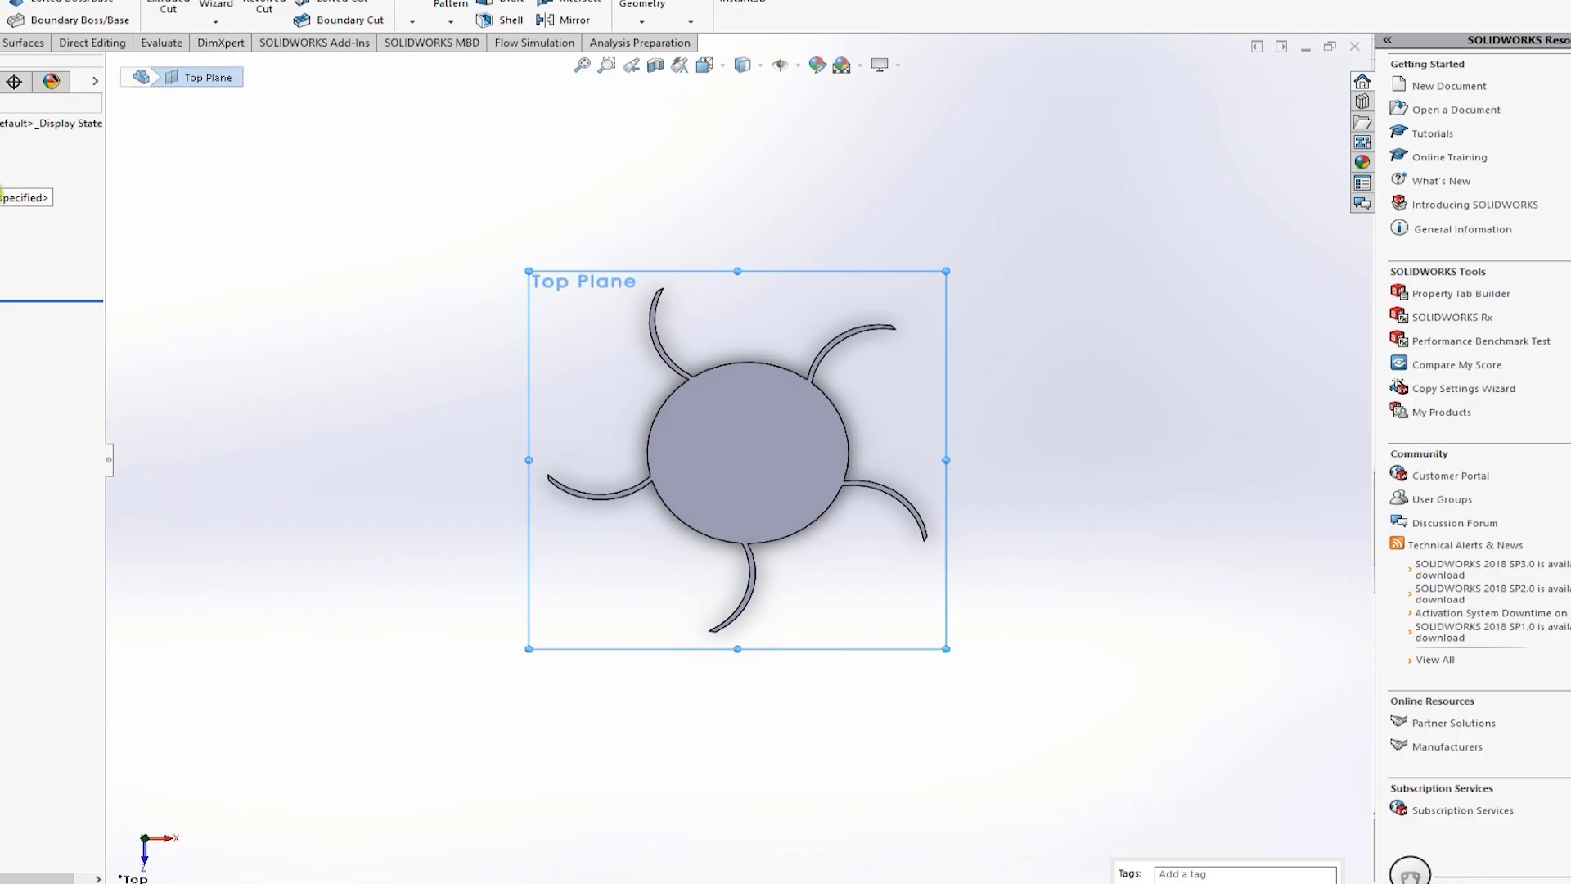
pyautogui.click(3, 209)
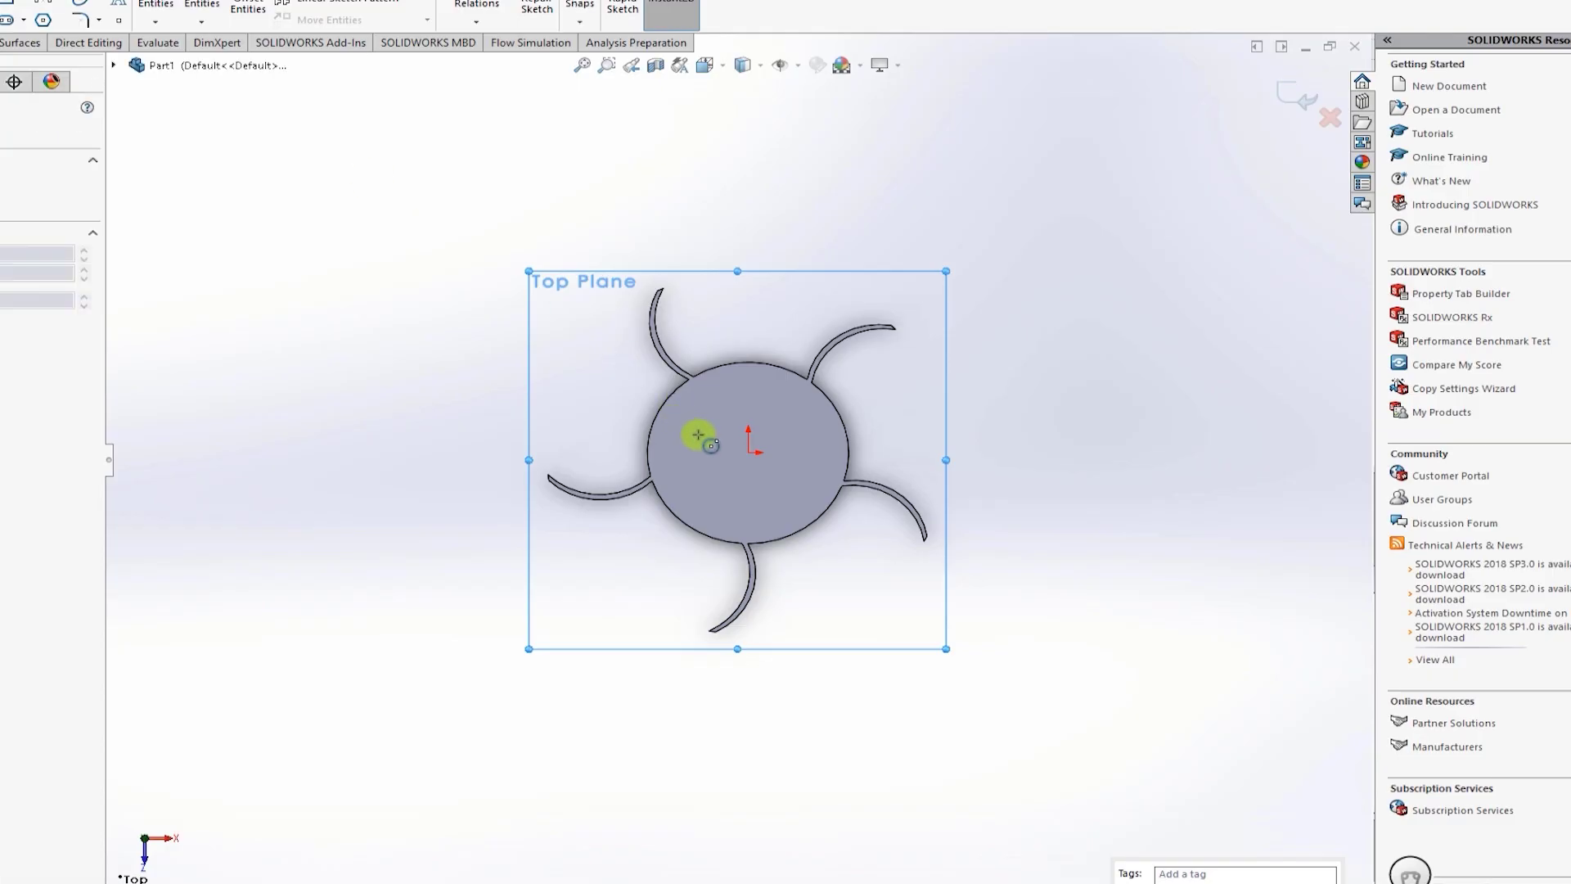
pyautogui.scroll(-2, 692, 429)
pyautogui.click(778, 464)
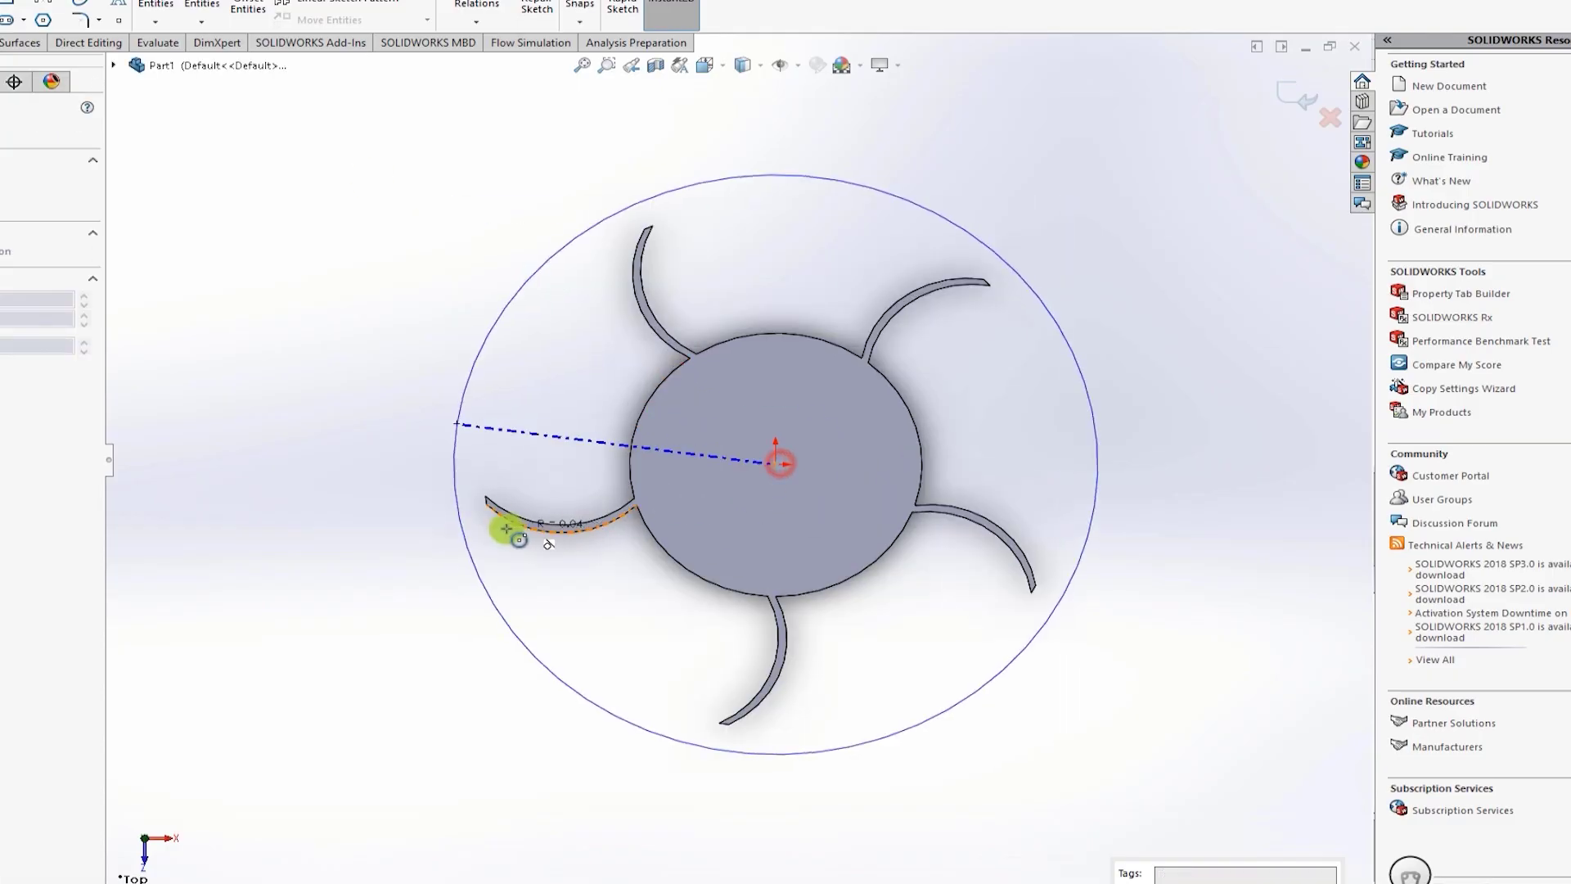
pyautogui.click(454, 511)
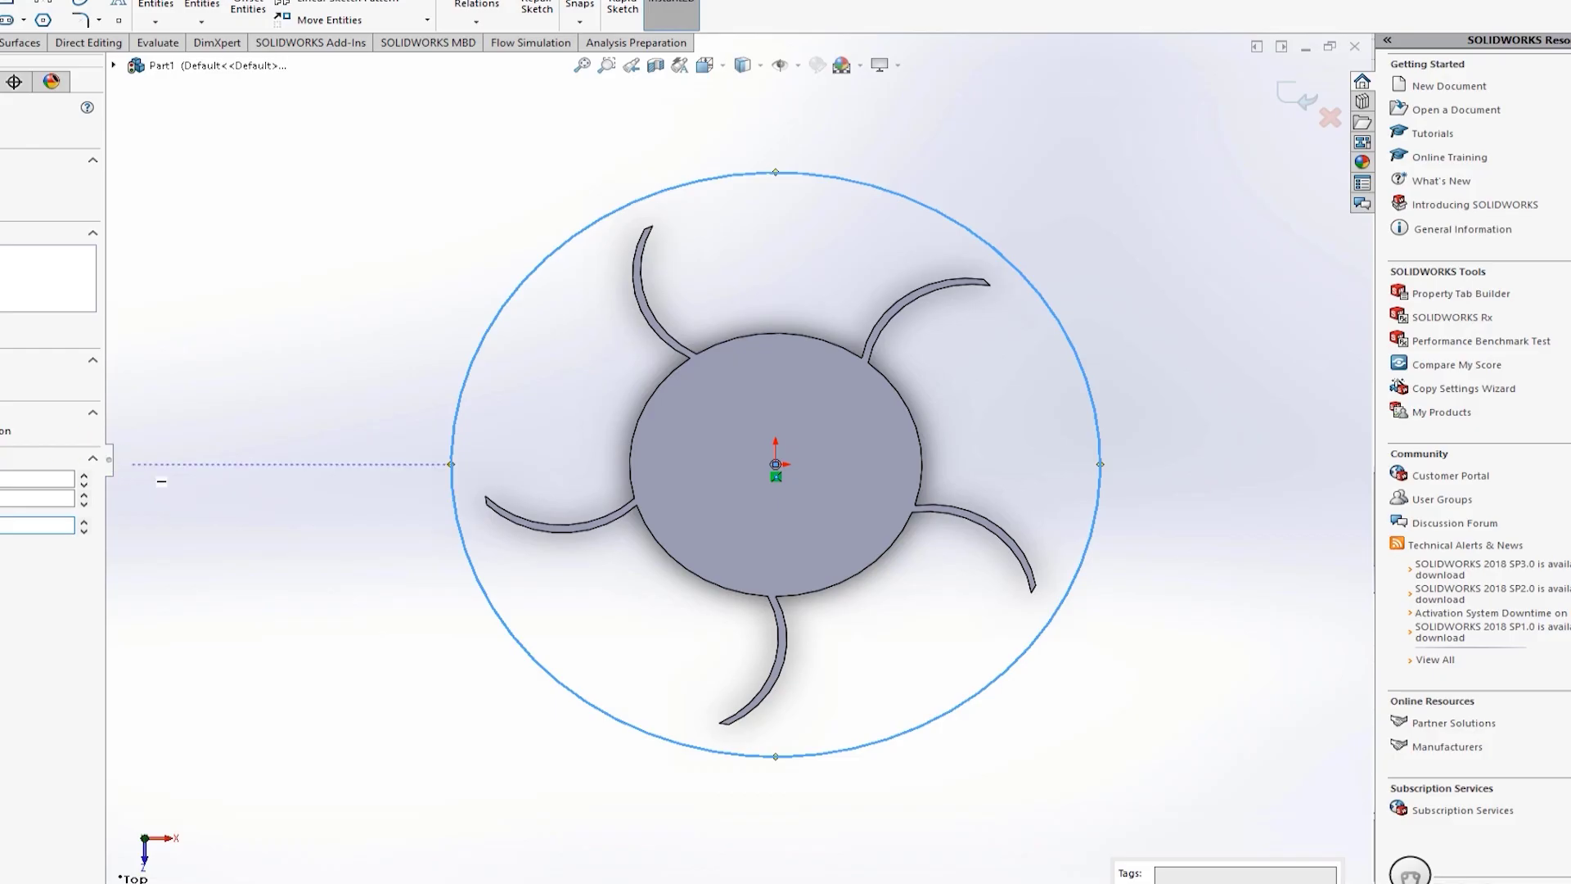
pyautogui.press('Escape')
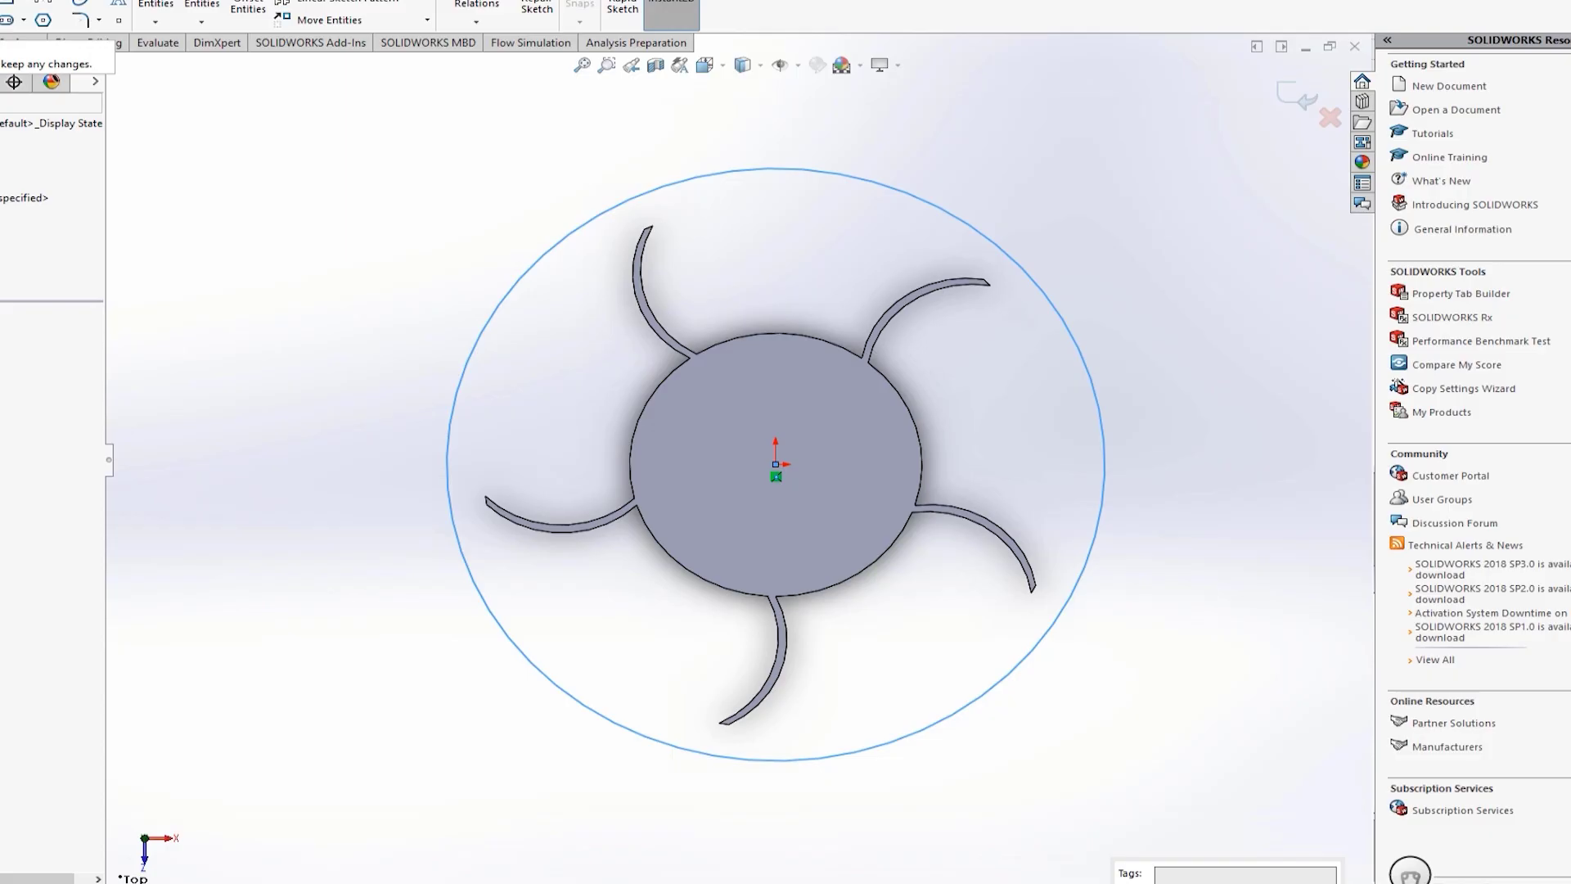
pyautogui.click(1, 12)
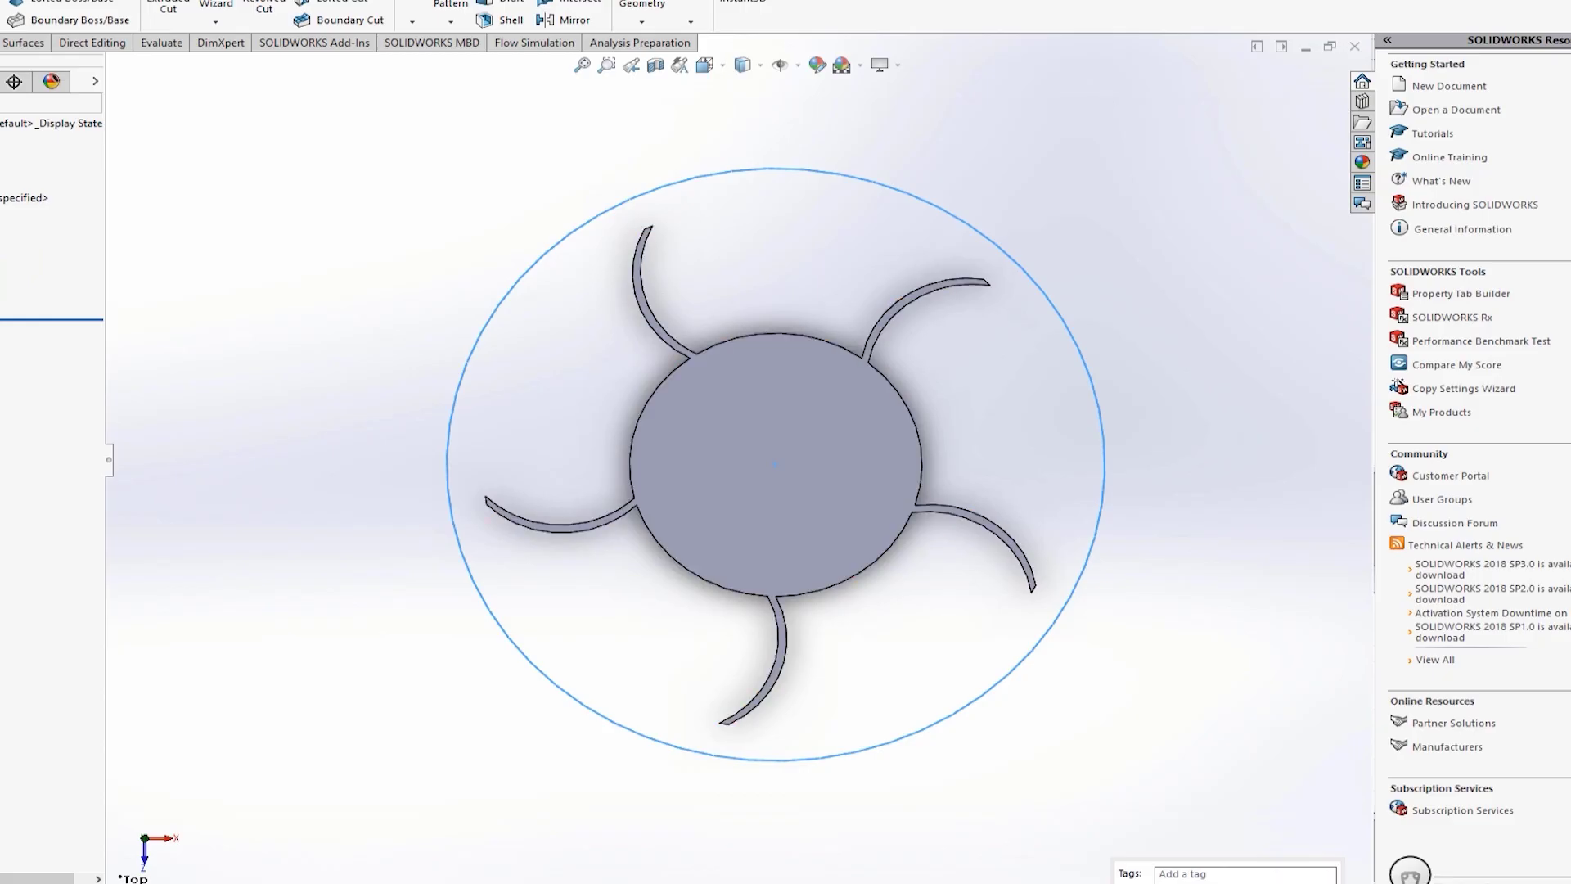
# Step: Start a boss extrusion of the enclosing circle and make it extend symmetrically about the sketch plane
pyautogui.click(699, 563)
pyautogui.moveTo(351, 358); pyautogui.dragTo(331, 70, button='middle')
pyautogui.click(8, 231)
pyautogui.click(4, 316)
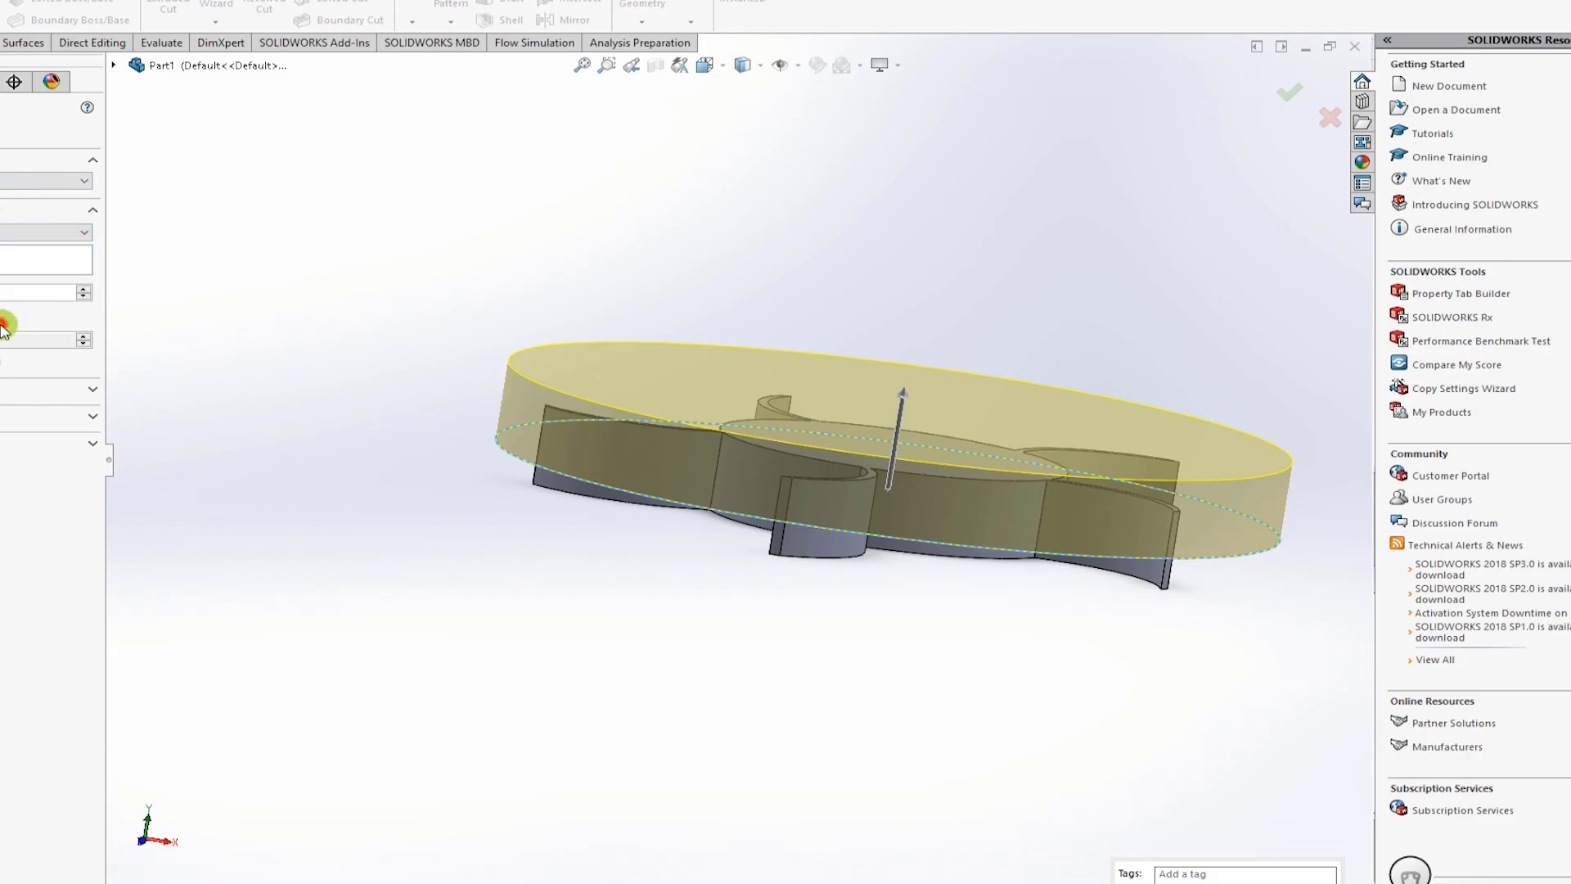
pyautogui.click(9, 232)
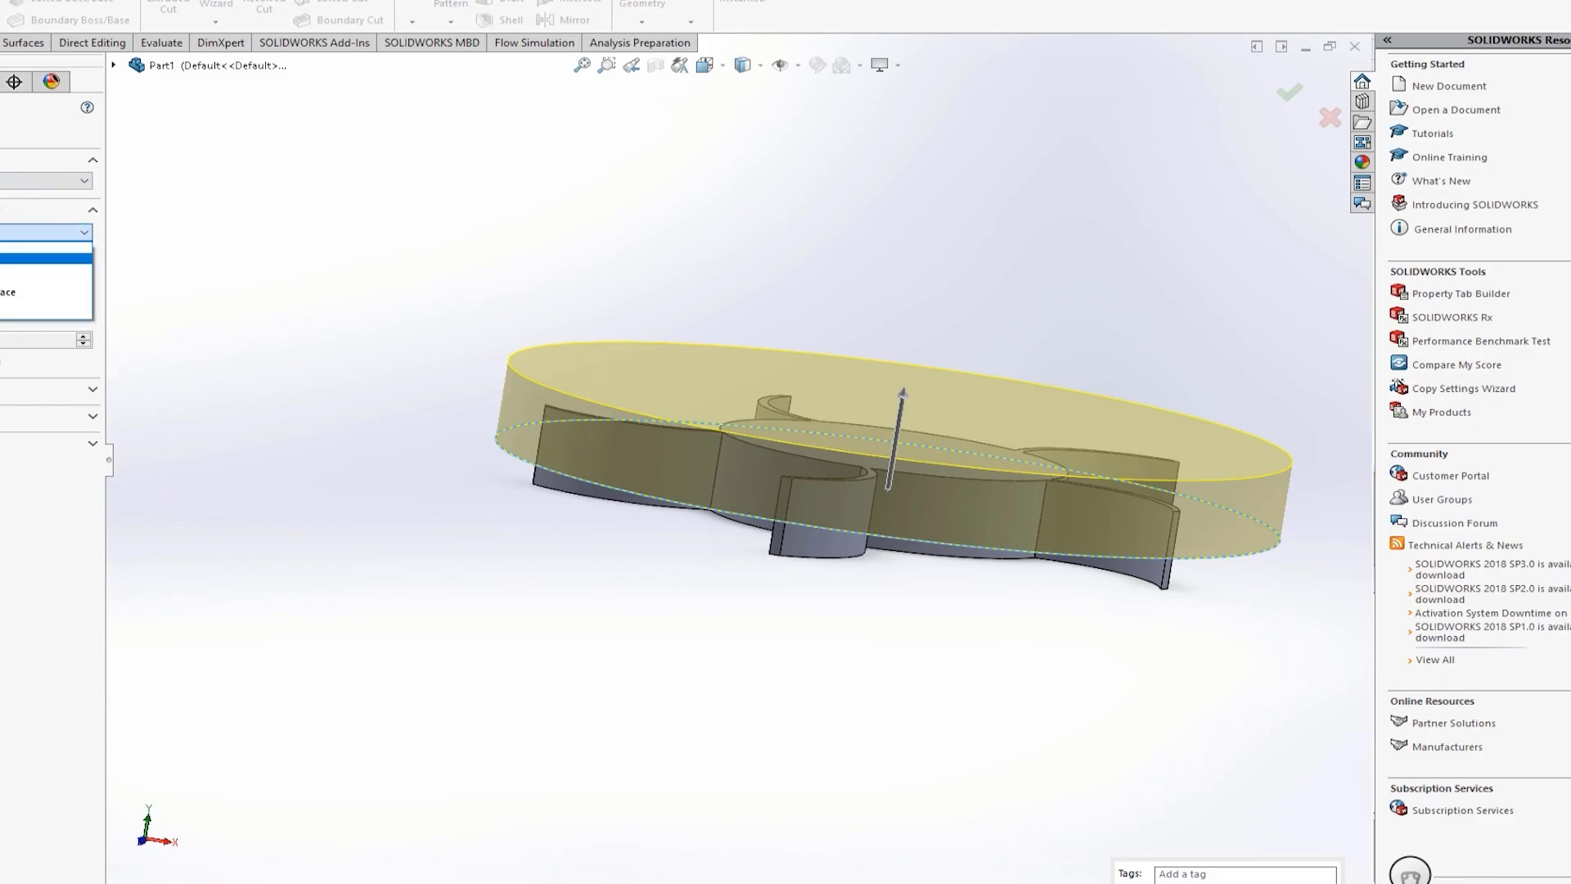
pyautogui.click(8, 316)
pyautogui.scroll(-3, 902, 594)
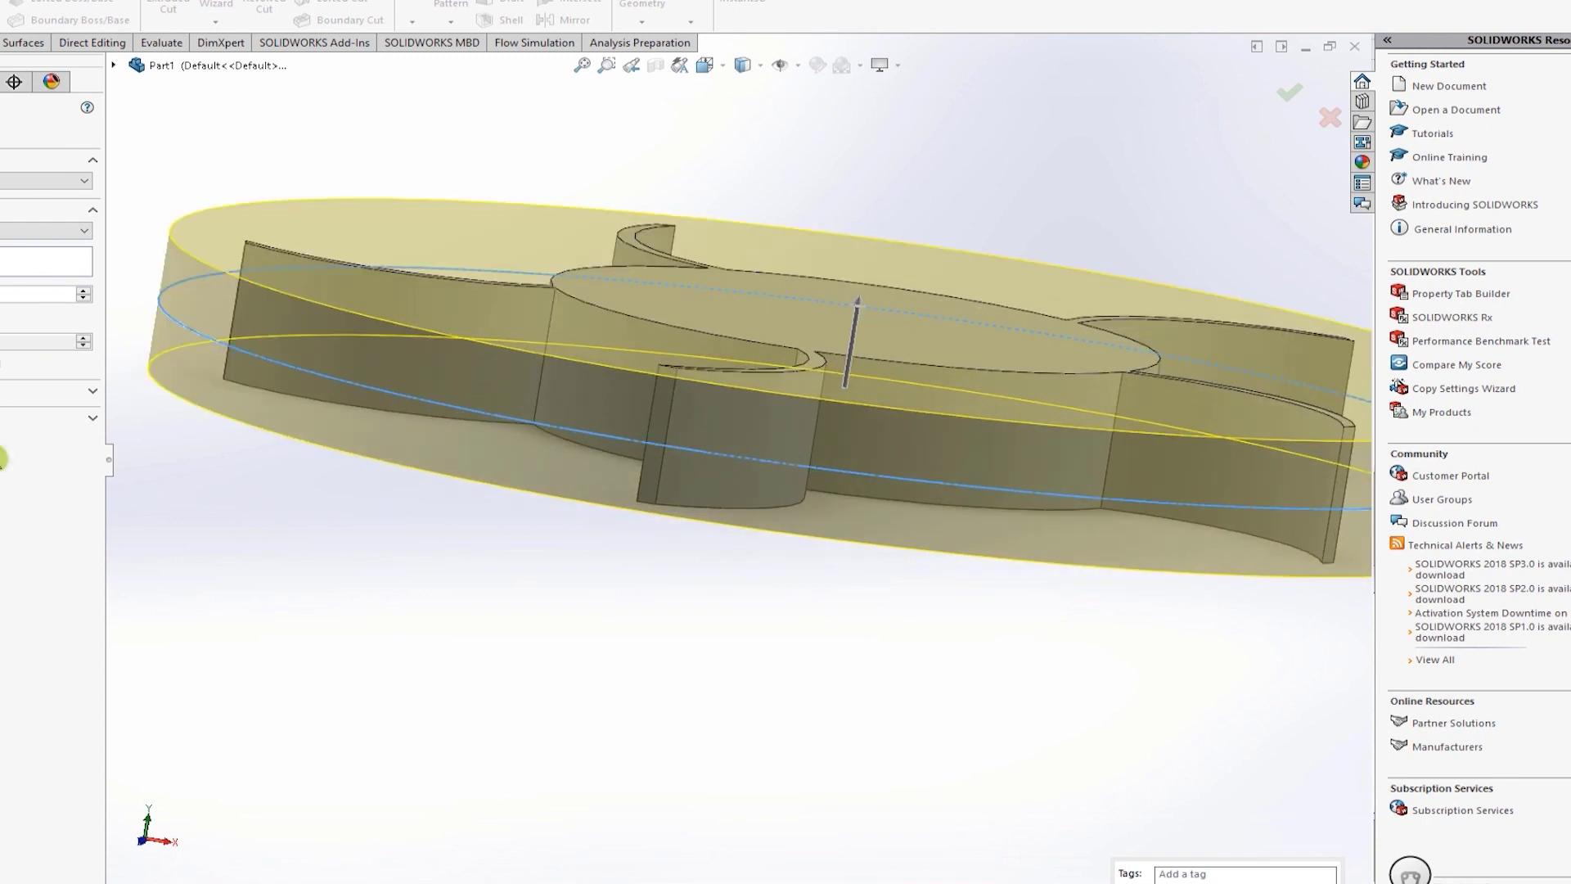
# Step: Try a larger extrusion depth for the enclosing disc, and reset the depth to match the impeller's thickness
pyautogui.write('1')
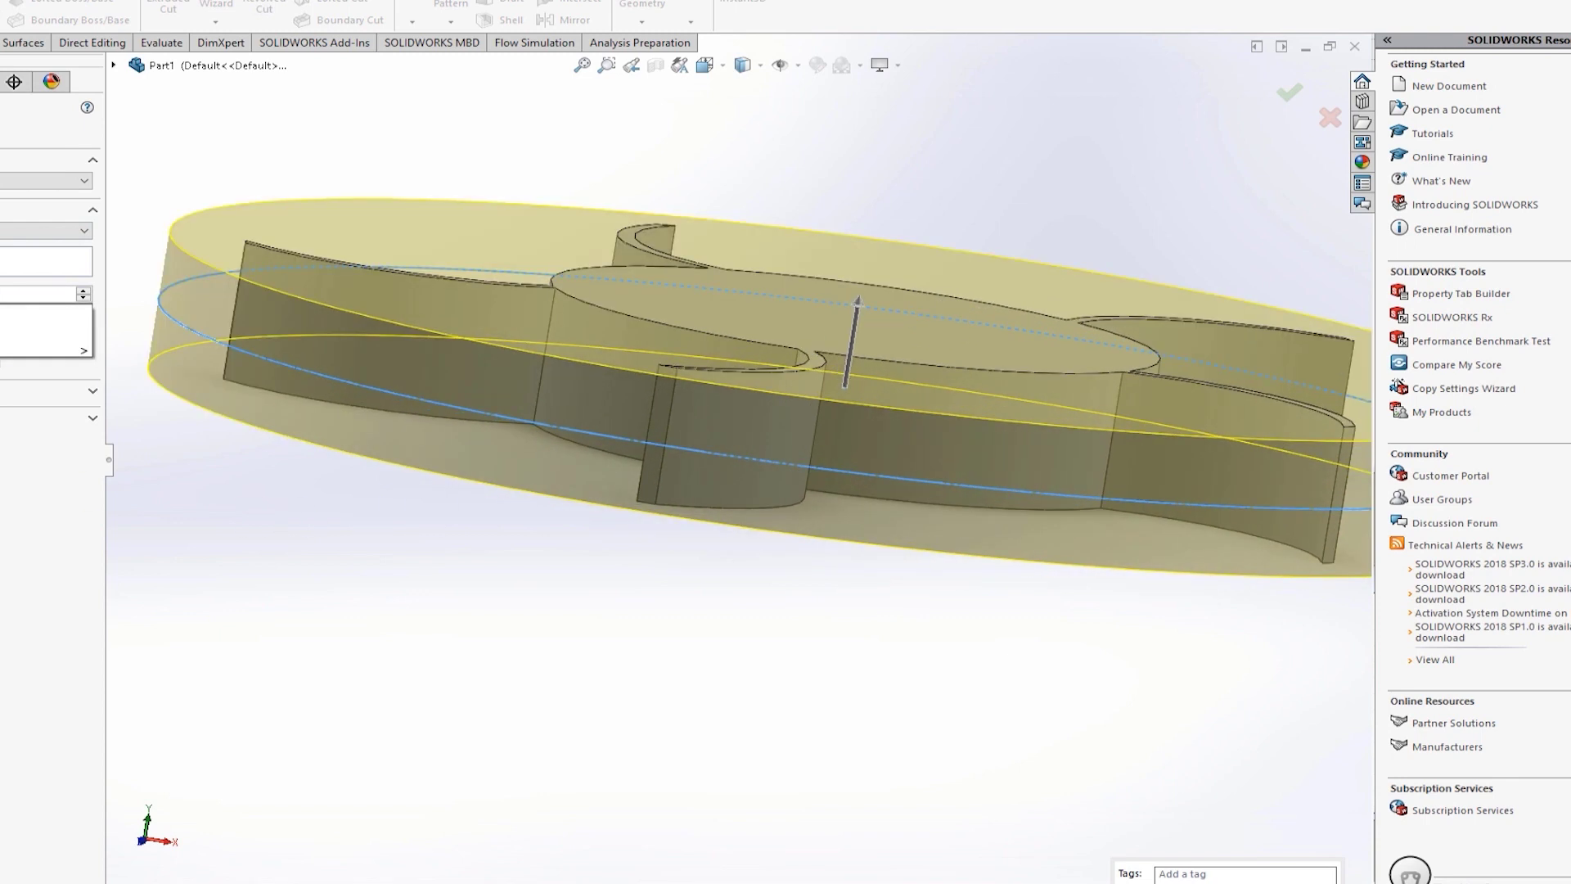
pyautogui.click(32, 319)
pyautogui.click(456, 590)
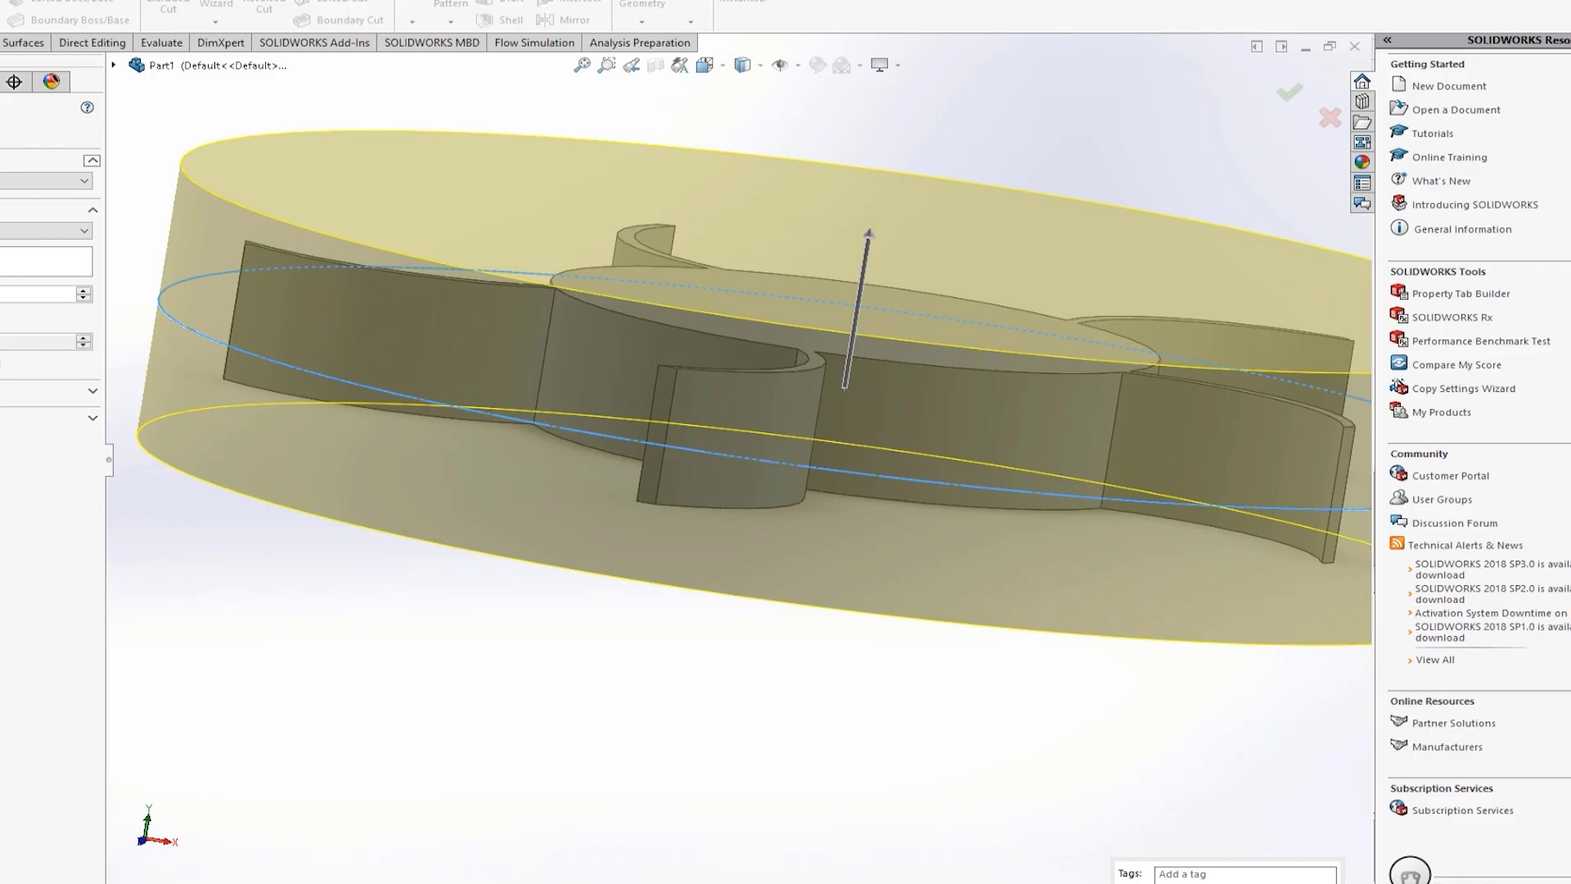
pyautogui.write('10')
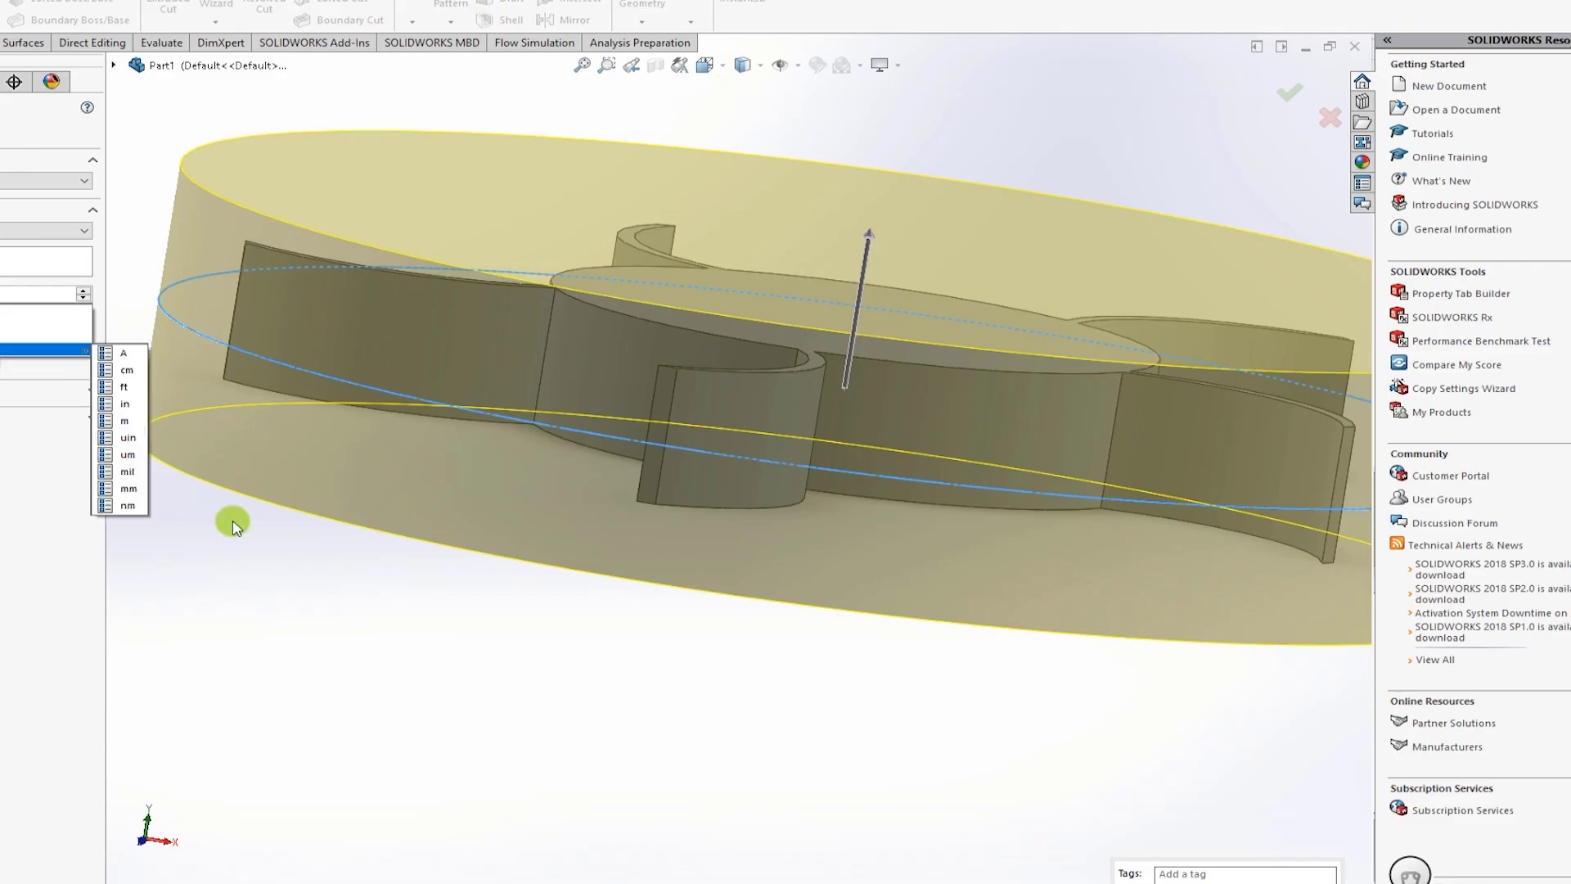
pyautogui.click(235, 645)
pyautogui.click(20, 341)
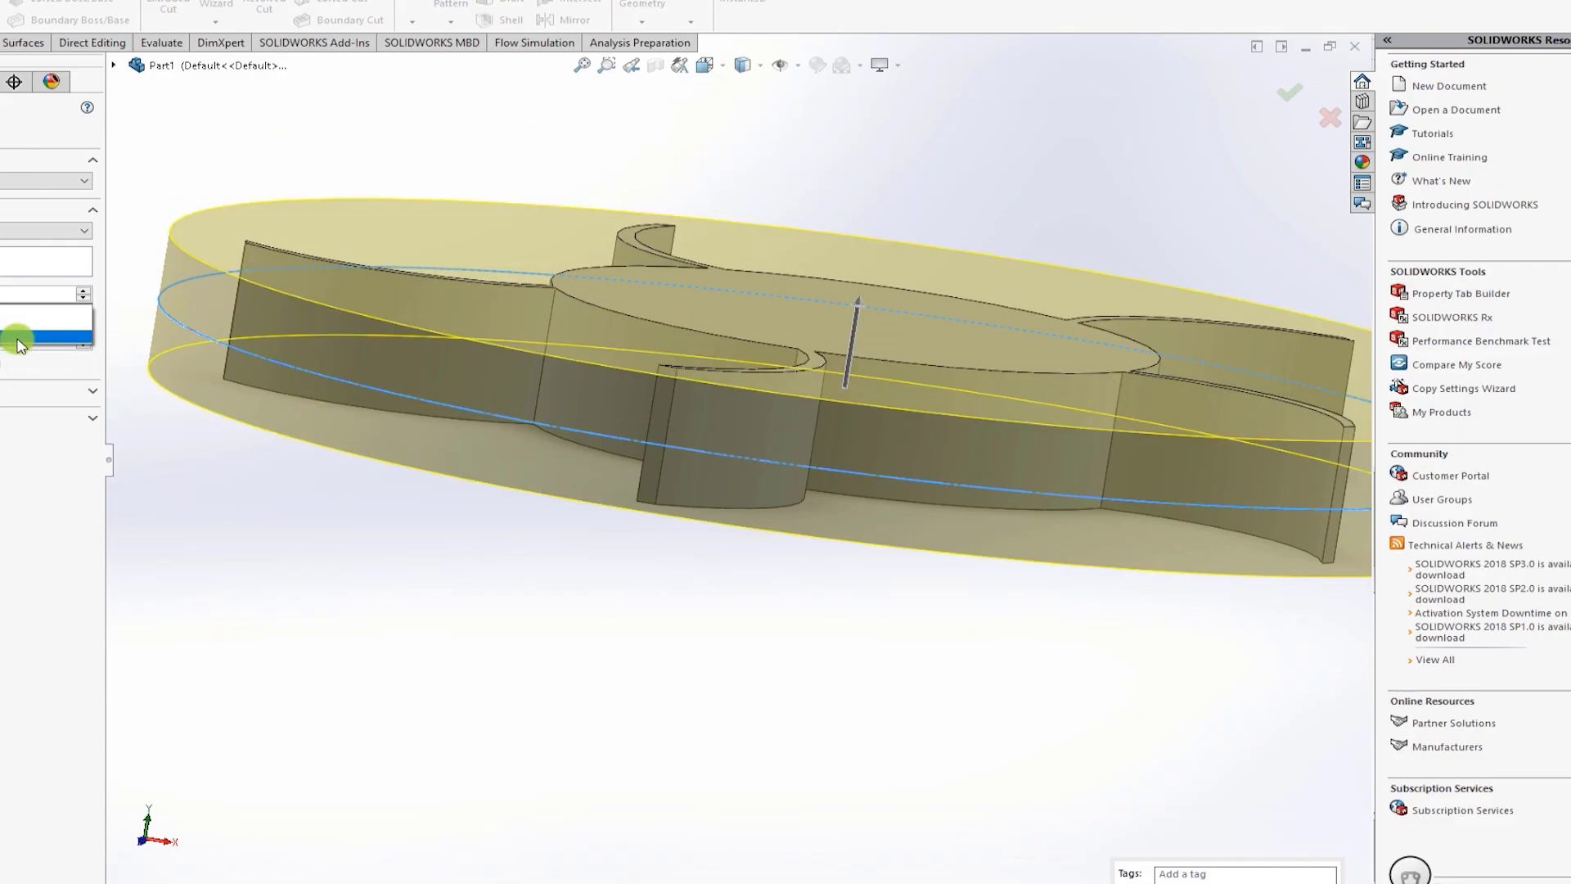
pyautogui.click(20, 338)
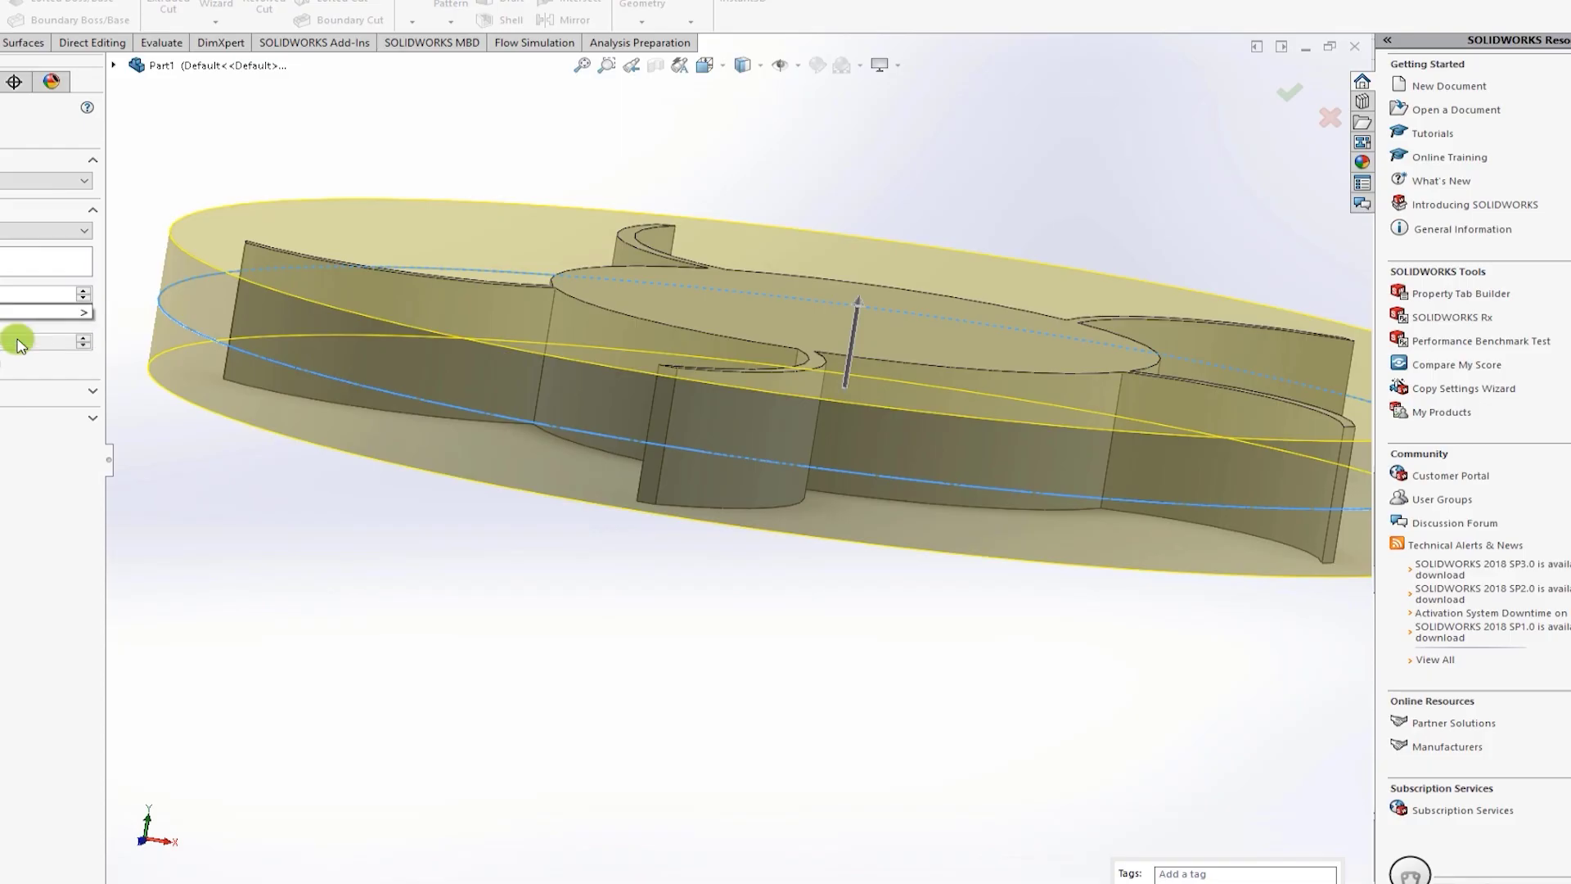
# Step: Apply the symmetric disc extrusion around the impeller and fit the whole part in view
pyautogui.moveTo(349, 570); pyautogui.dragTo(656, 750, button='middle')
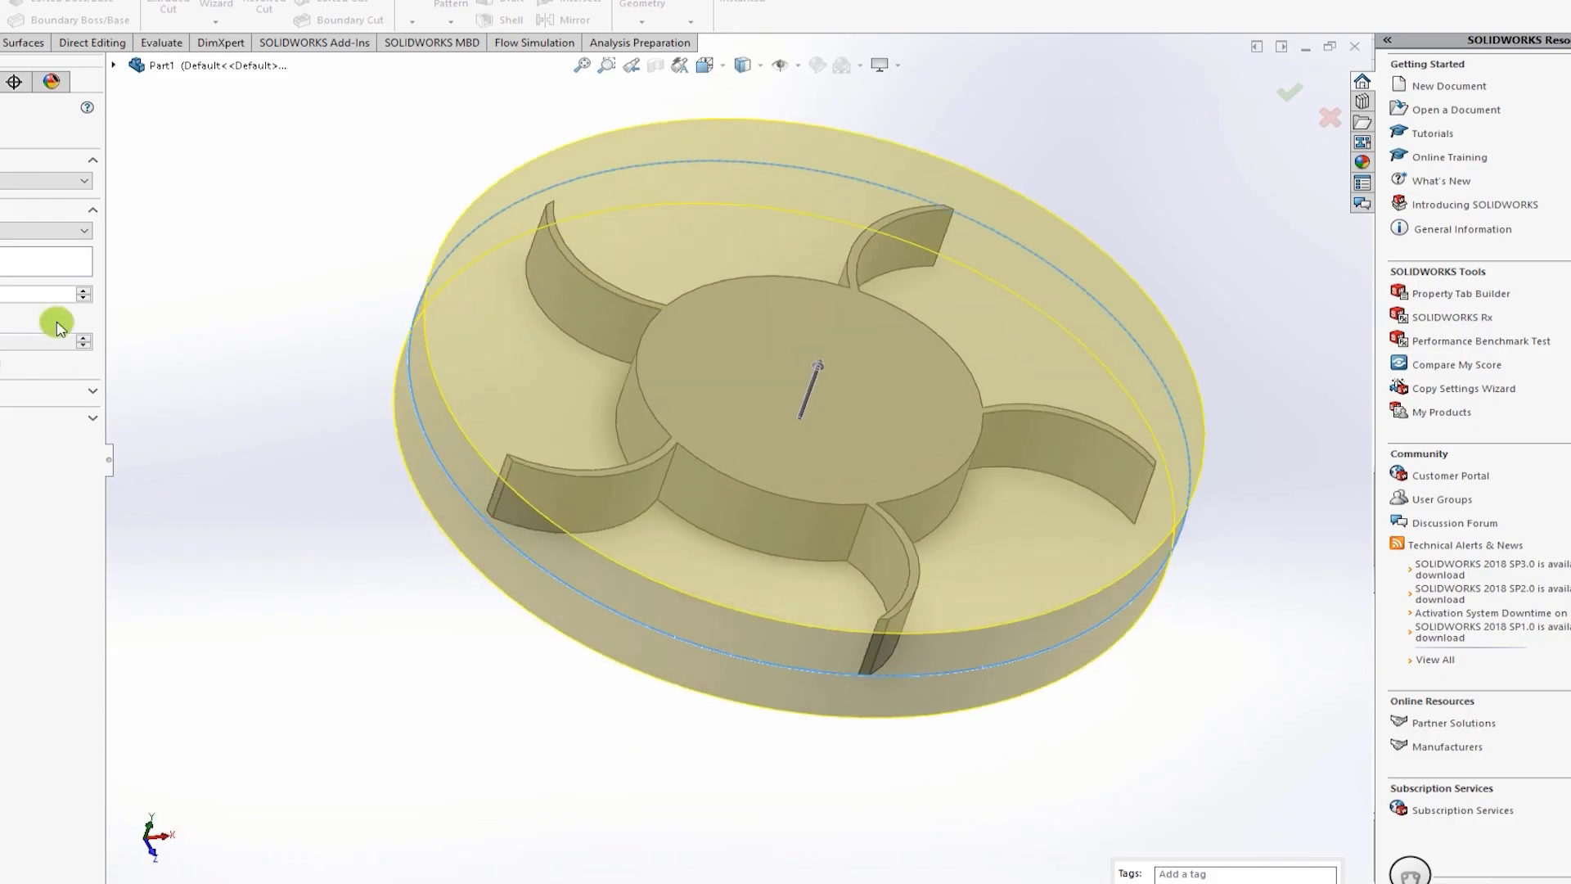
pyautogui.click(51, 126)
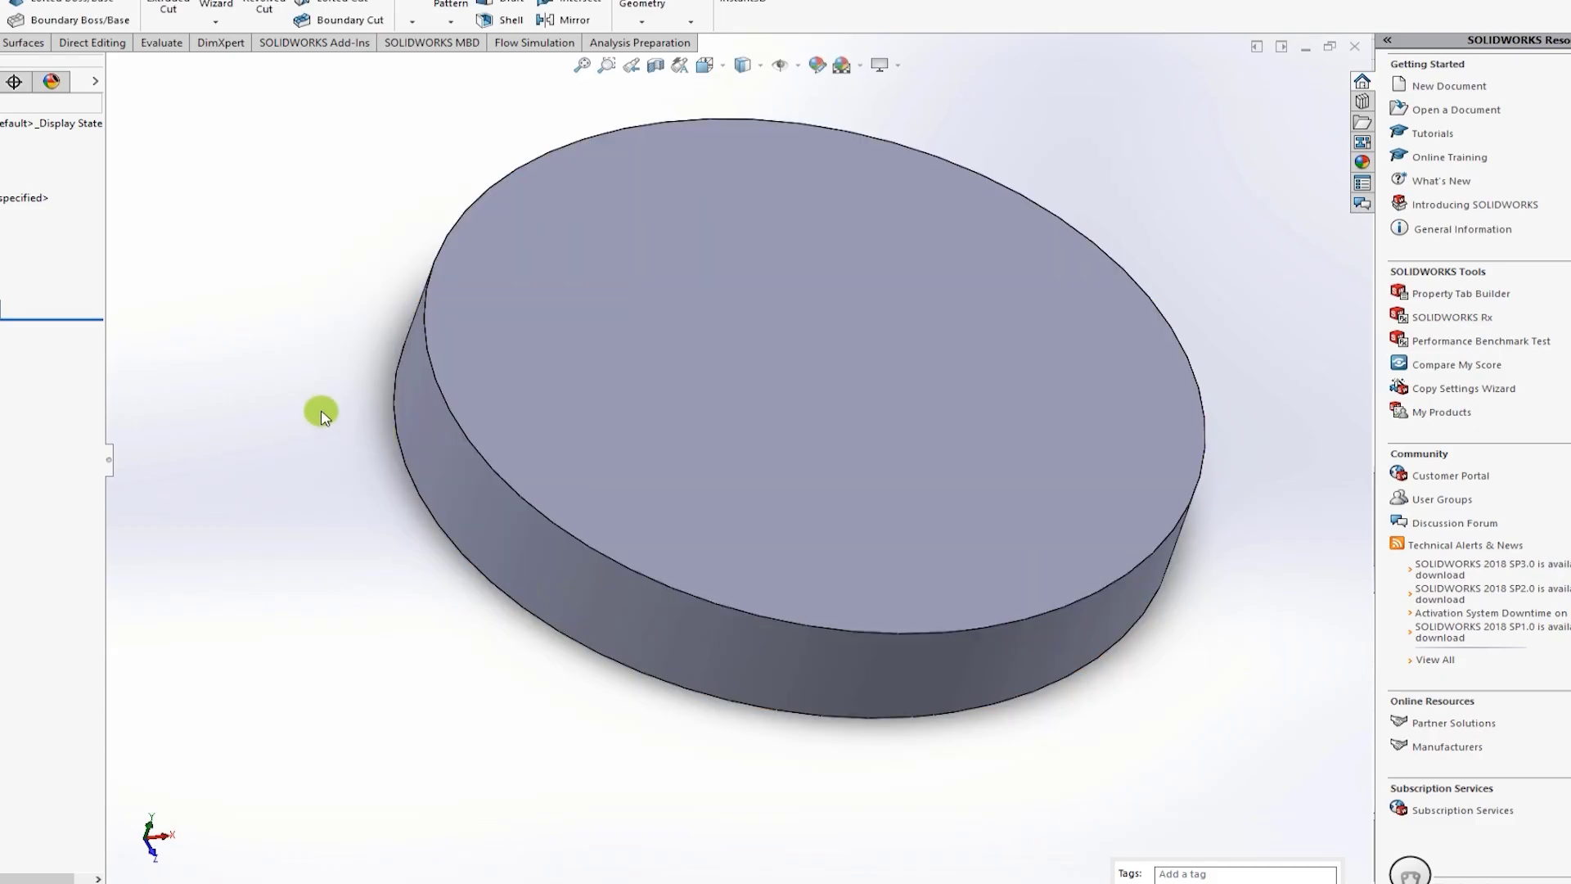
pyautogui.moveTo(459, 129); pyautogui.dragTo(488, 309, button='middle')
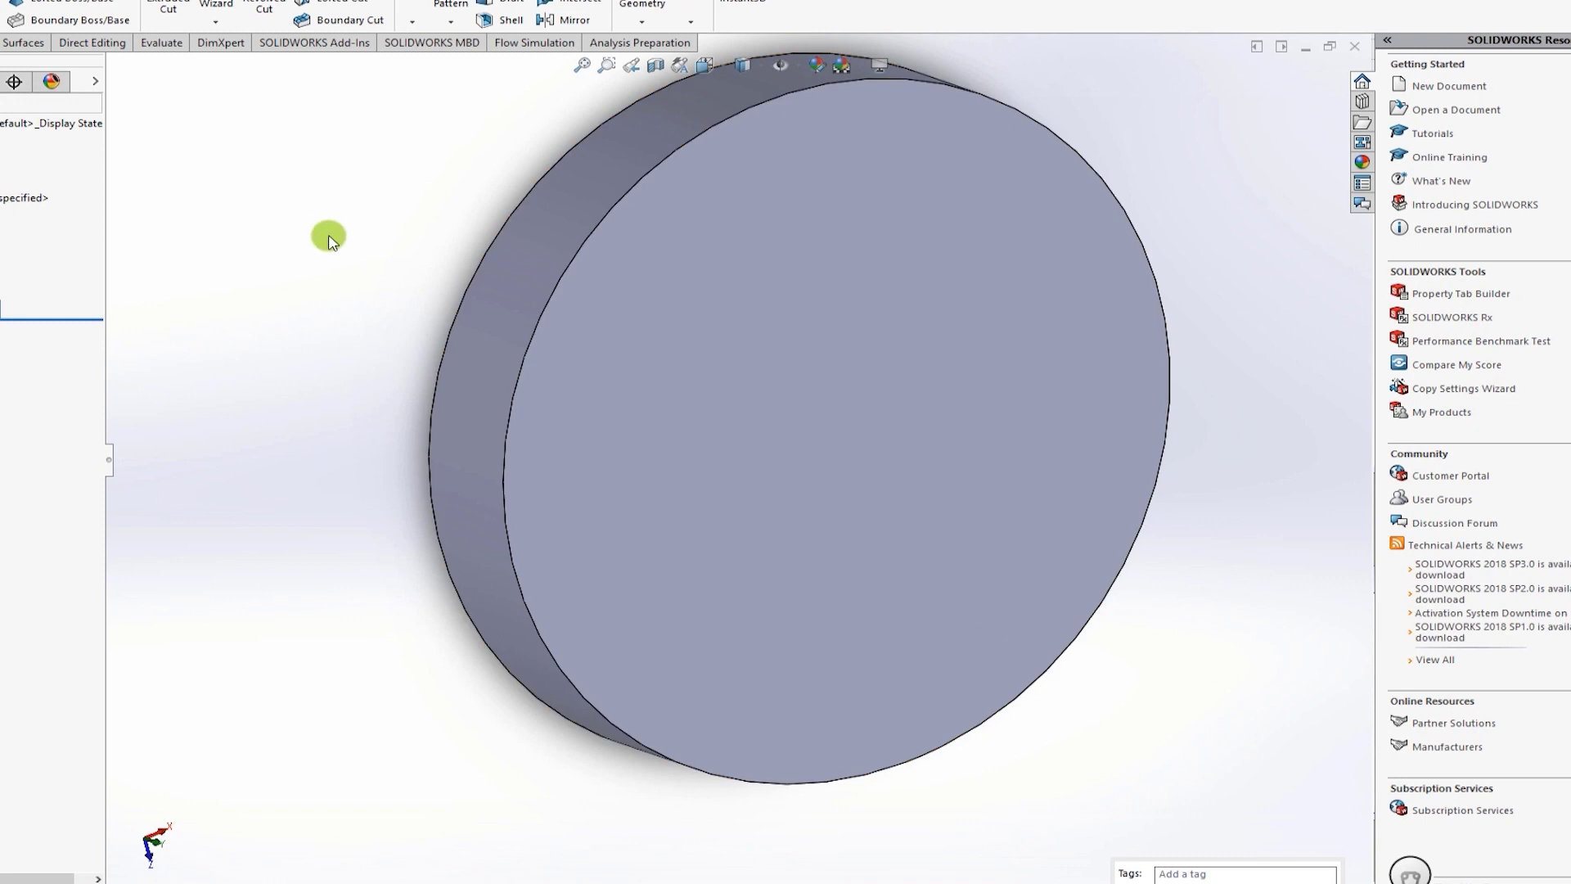
pyautogui.press('f')
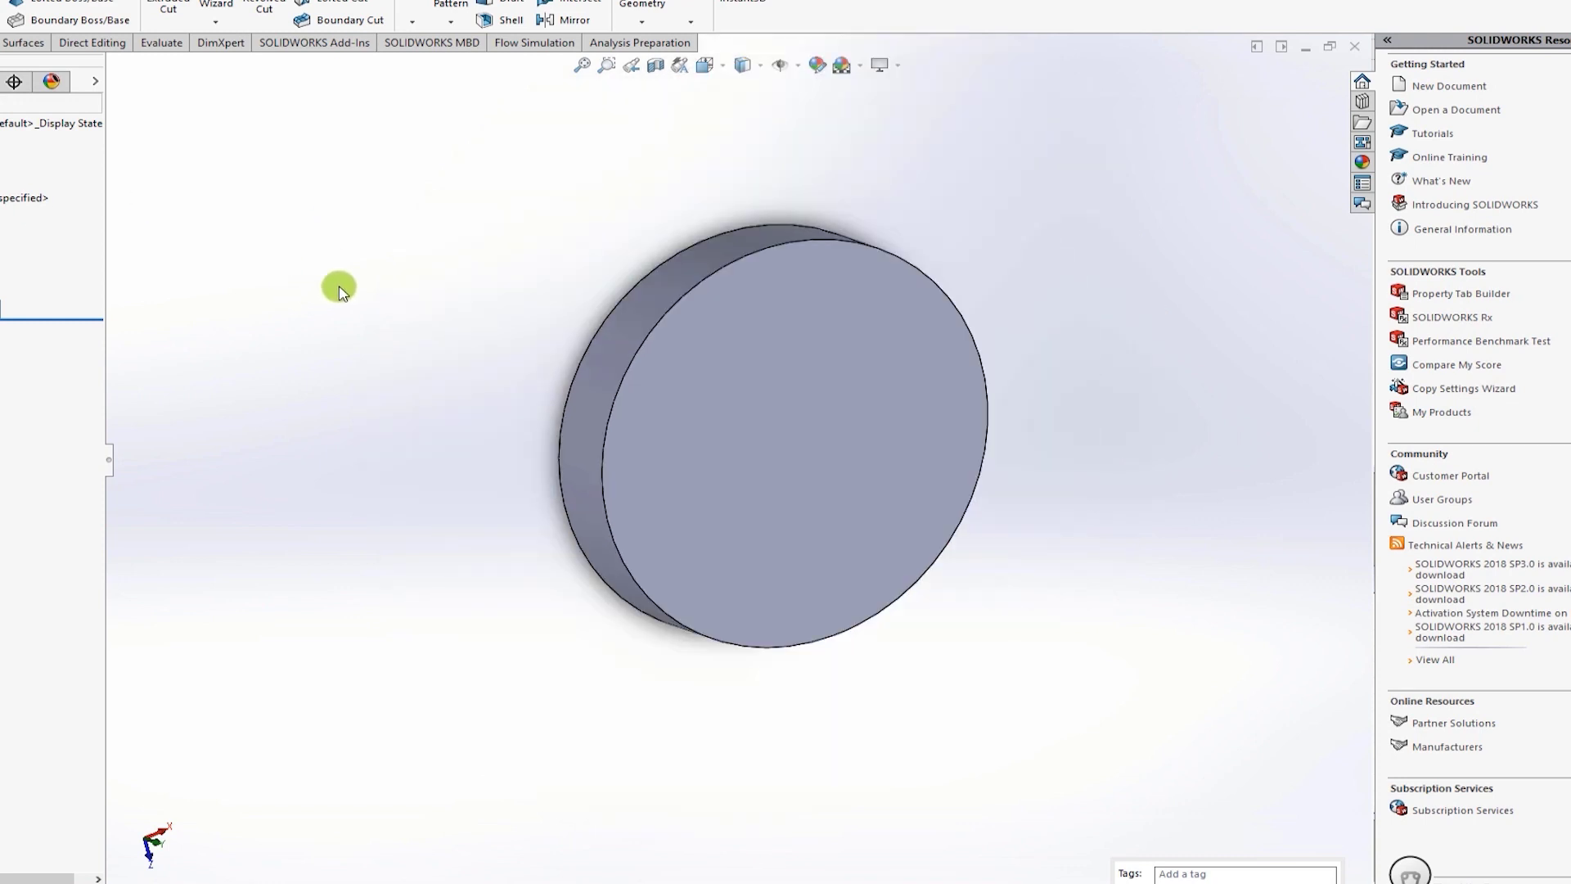
# Step: Section the part along the Top Plane, shift the section plane along its normal to inspect the interior, and cancel the section view
pyautogui.click(660, 67)
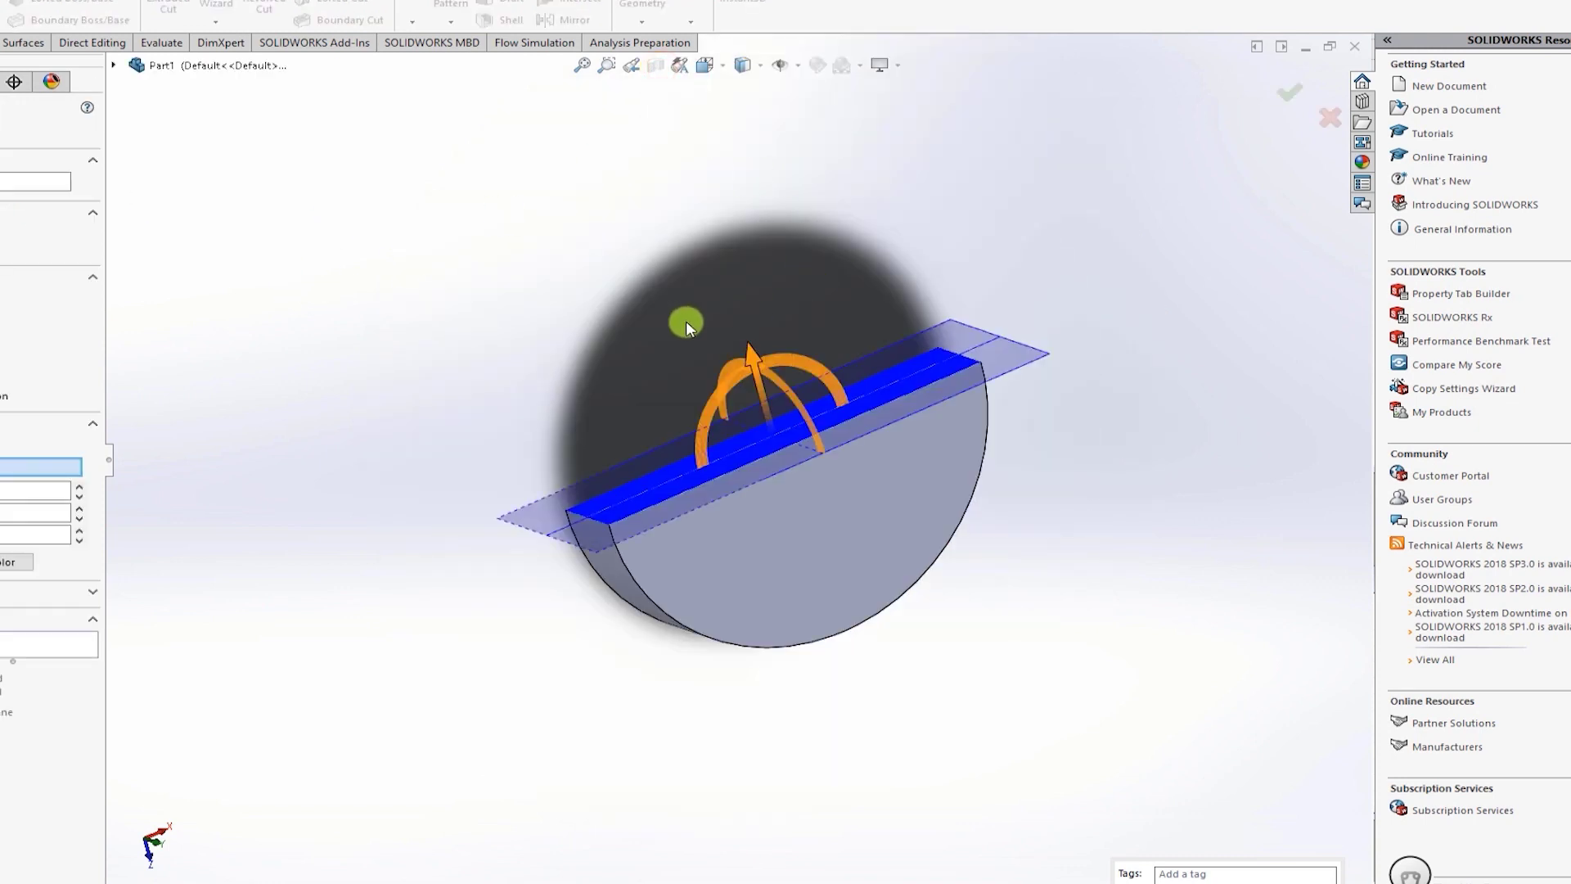
pyautogui.click(18, 439)
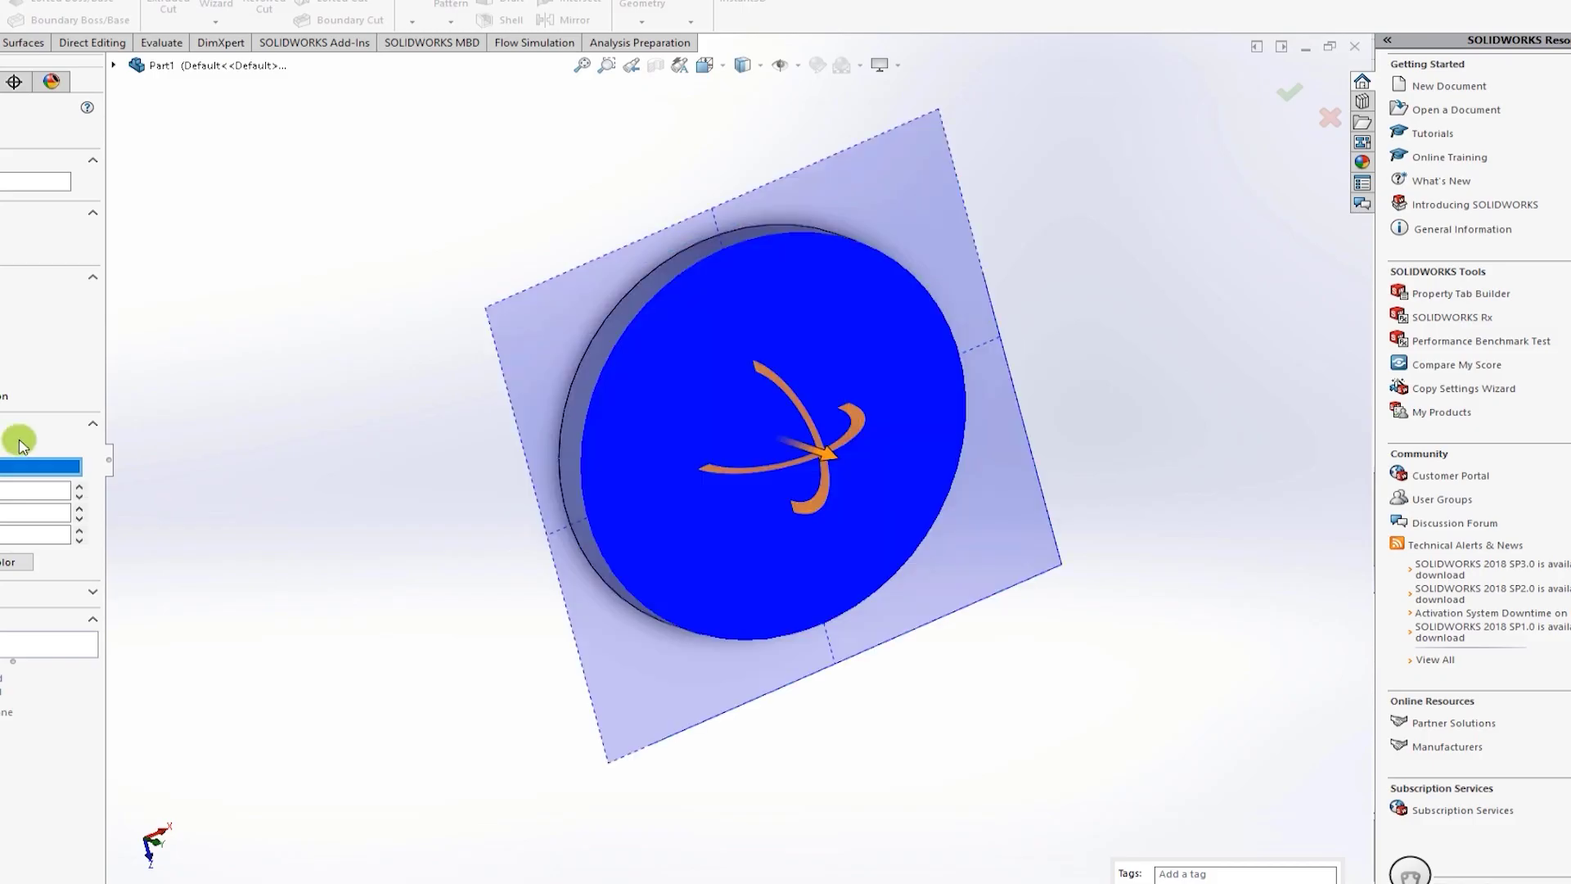
pyautogui.click(784, 436)
pyautogui.moveTo(783, 438)
pyautogui.mouseDown()
pyautogui.moveTo(764, 424)
pyautogui.moveTo(859, 450)
pyautogui.moveTo(806, 426)
pyautogui.moveTo(797, 441)
pyautogui.mouseUp()
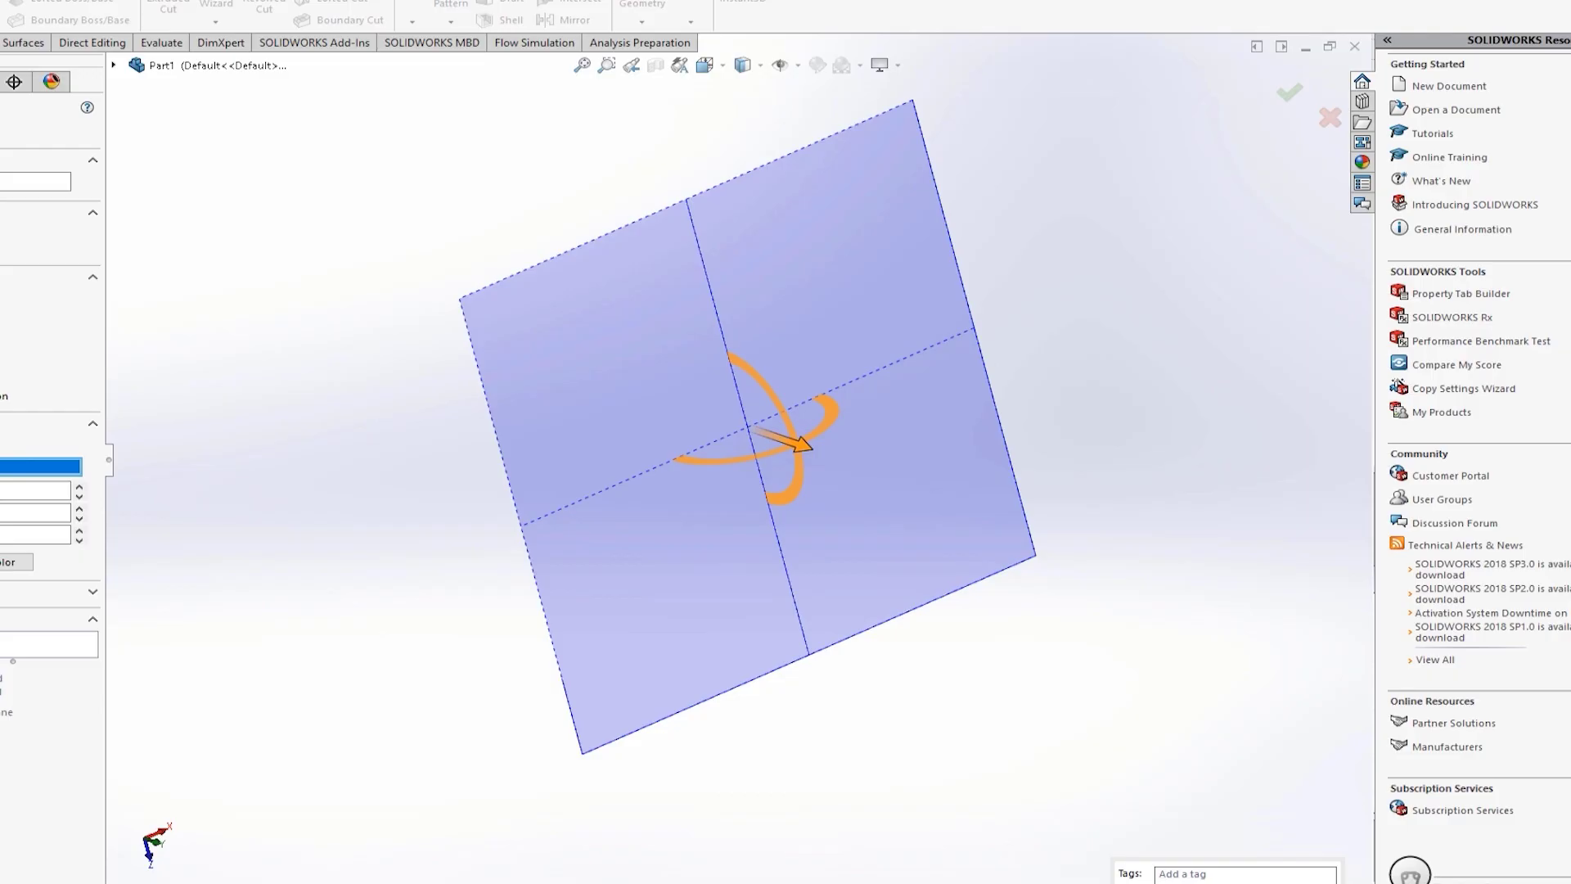
pyautogui.press('Escape')
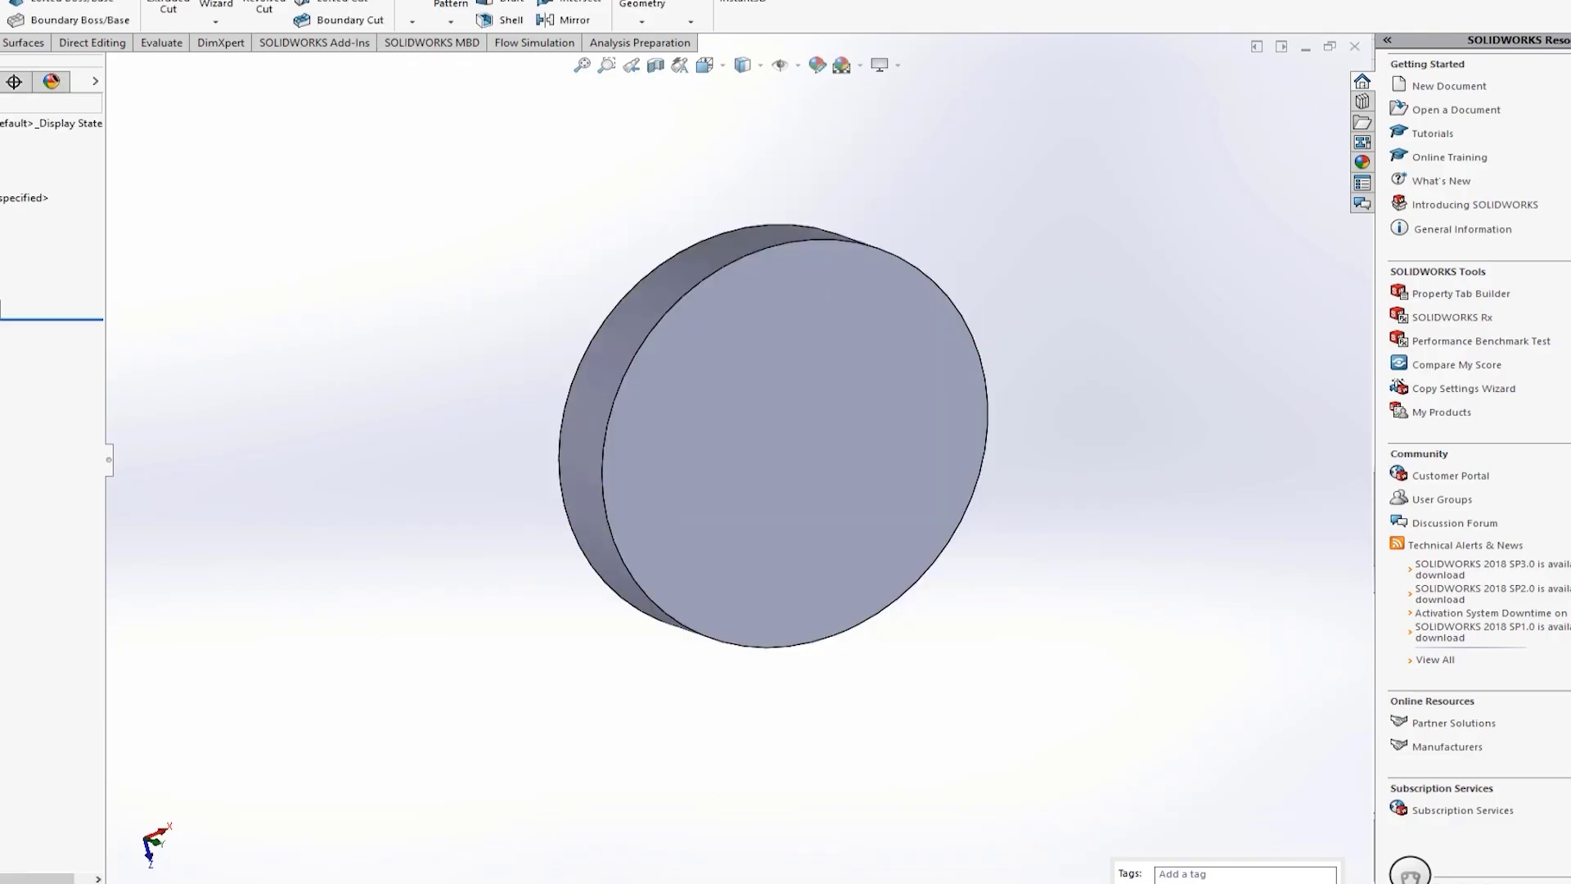
# Step: Edit the enclosing disc's extrusion so that it stays a separate body instead of merging with the impeller
pyautogui.click(2, 308)
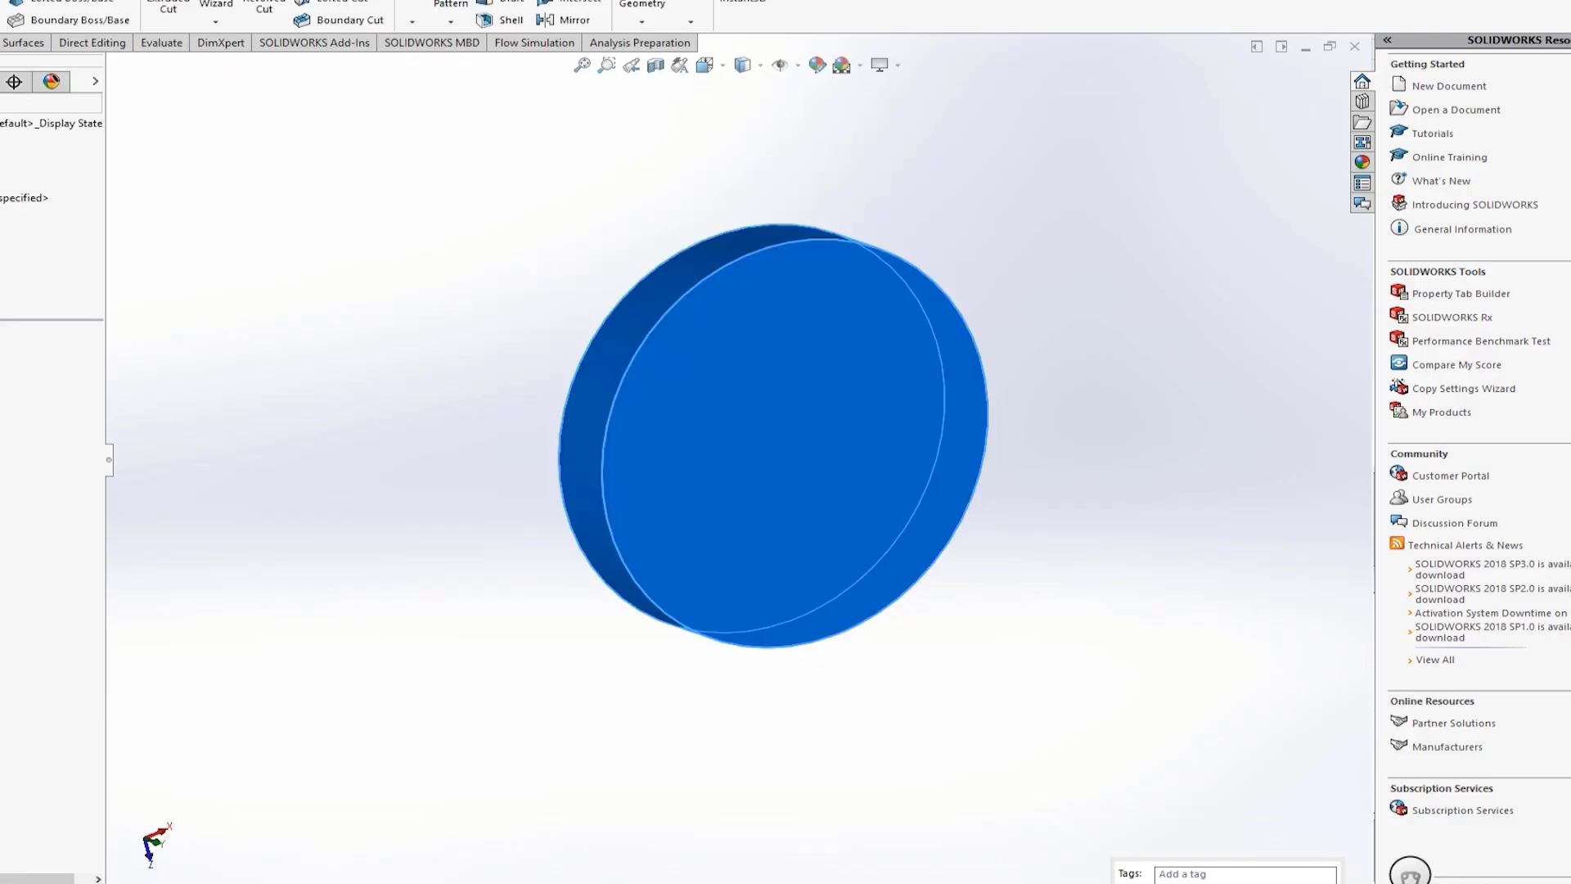
pyautogui.click(2, 264)
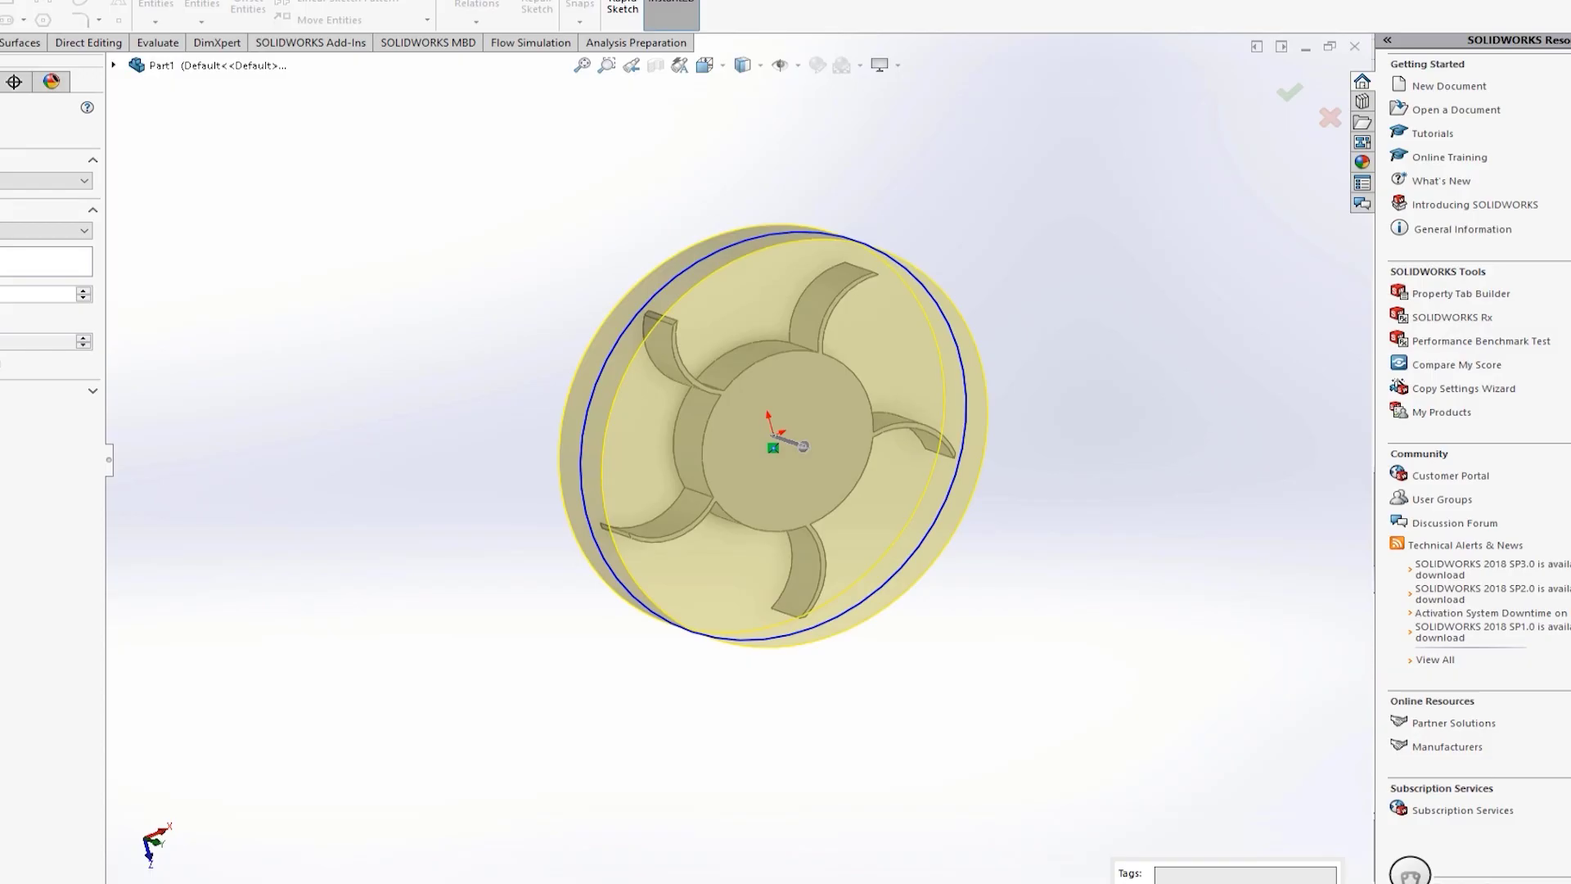
pyautogui.press('Return')
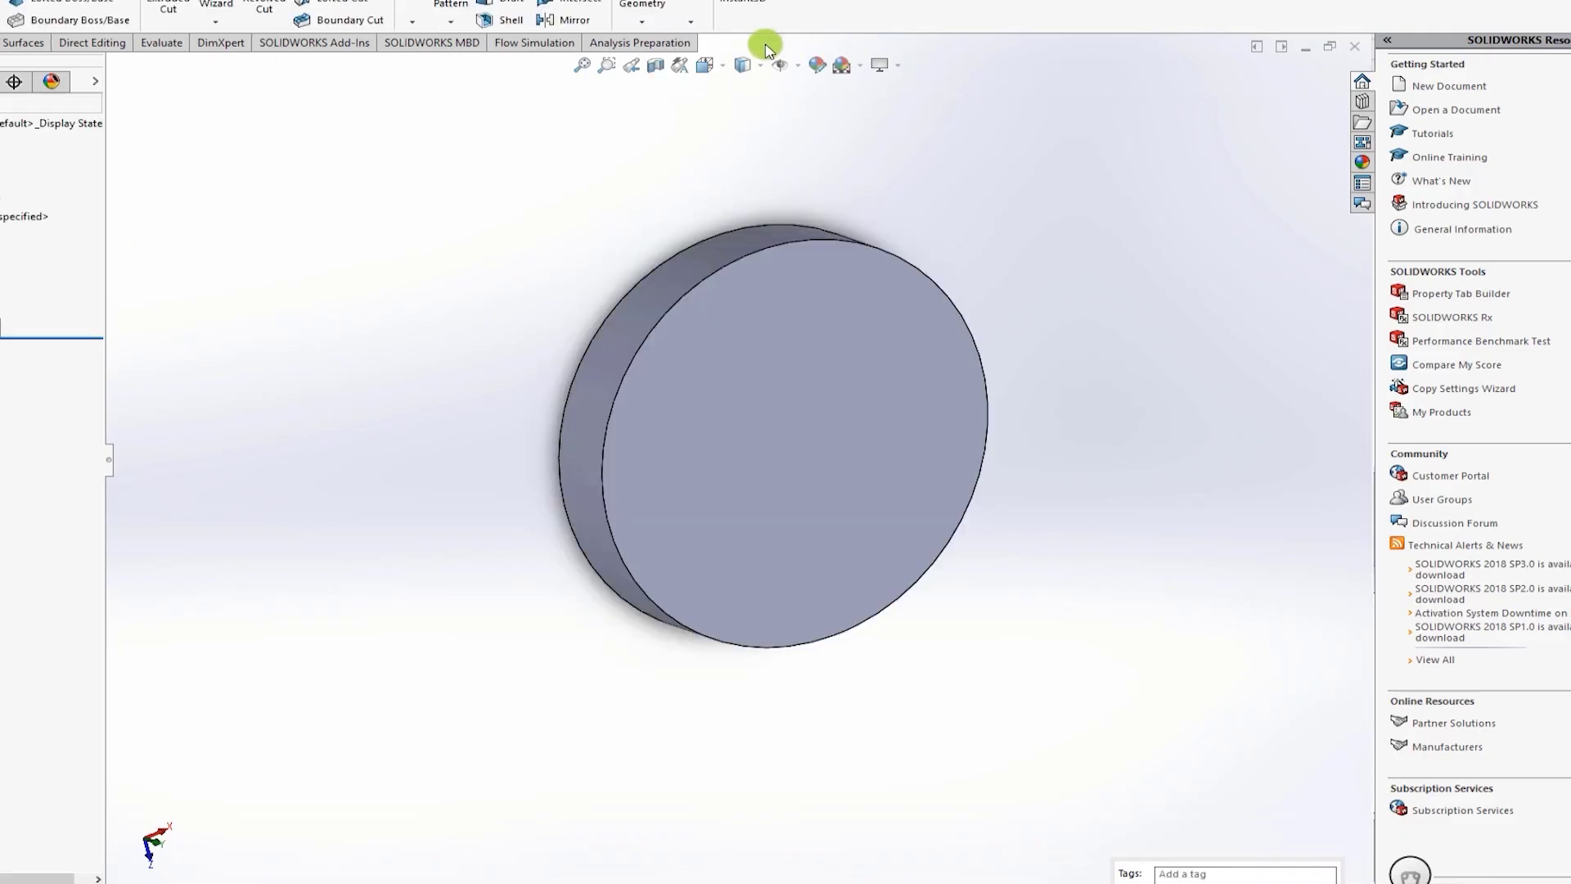
# Step: Examine the blades and hub inside the separate disc body with a section along the Top Plane, and close the section view
pyautogui.click(657, 71)
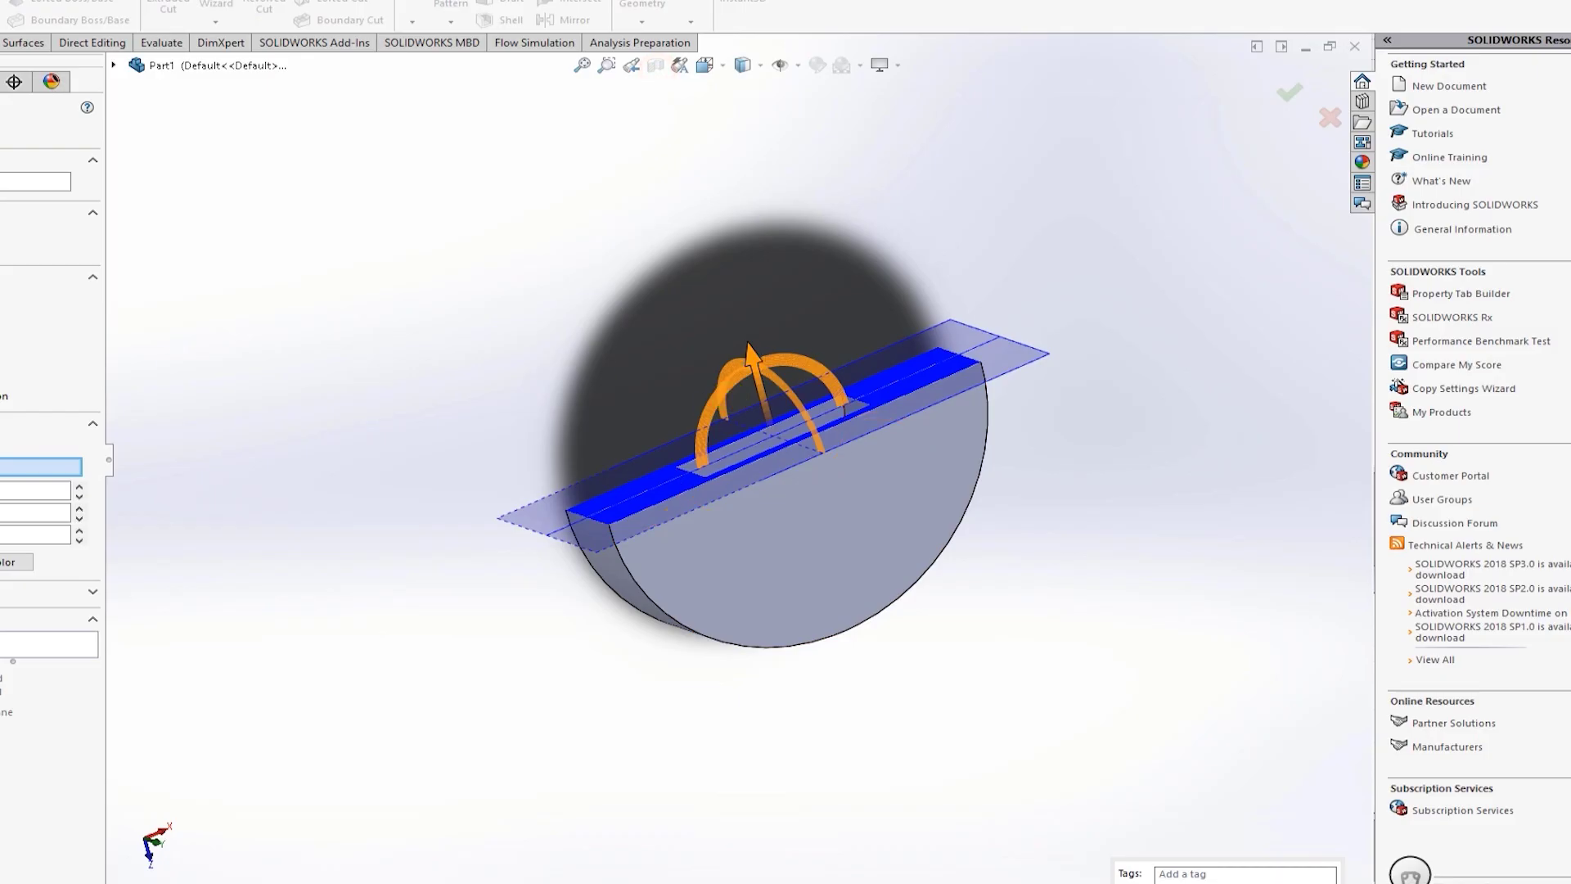
pyautogui.click(8, 444)
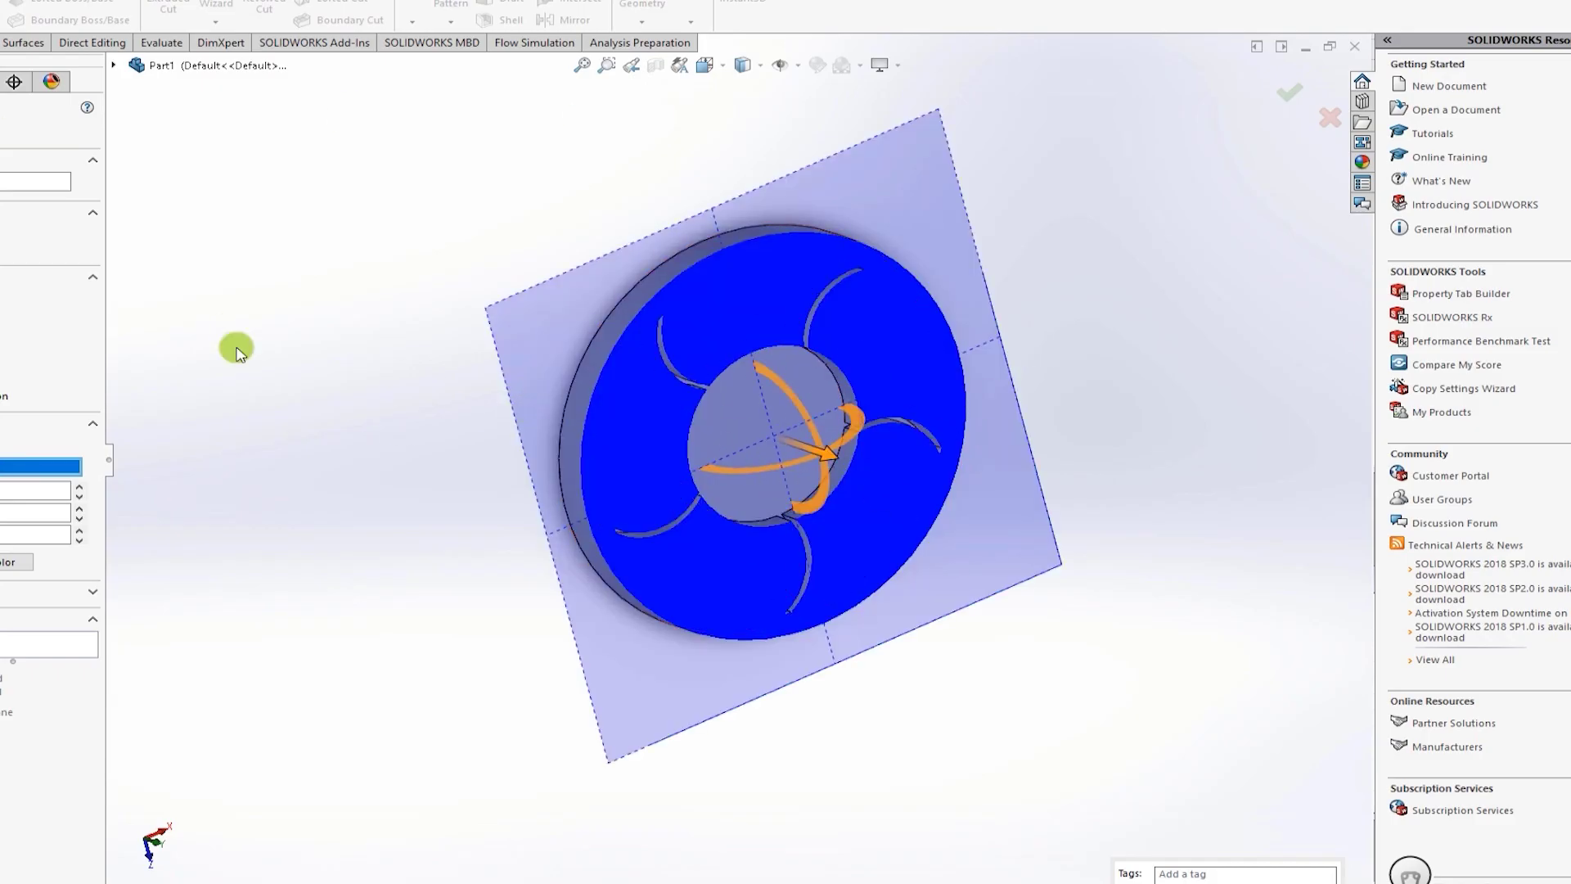
pyautogui.press('Escape')
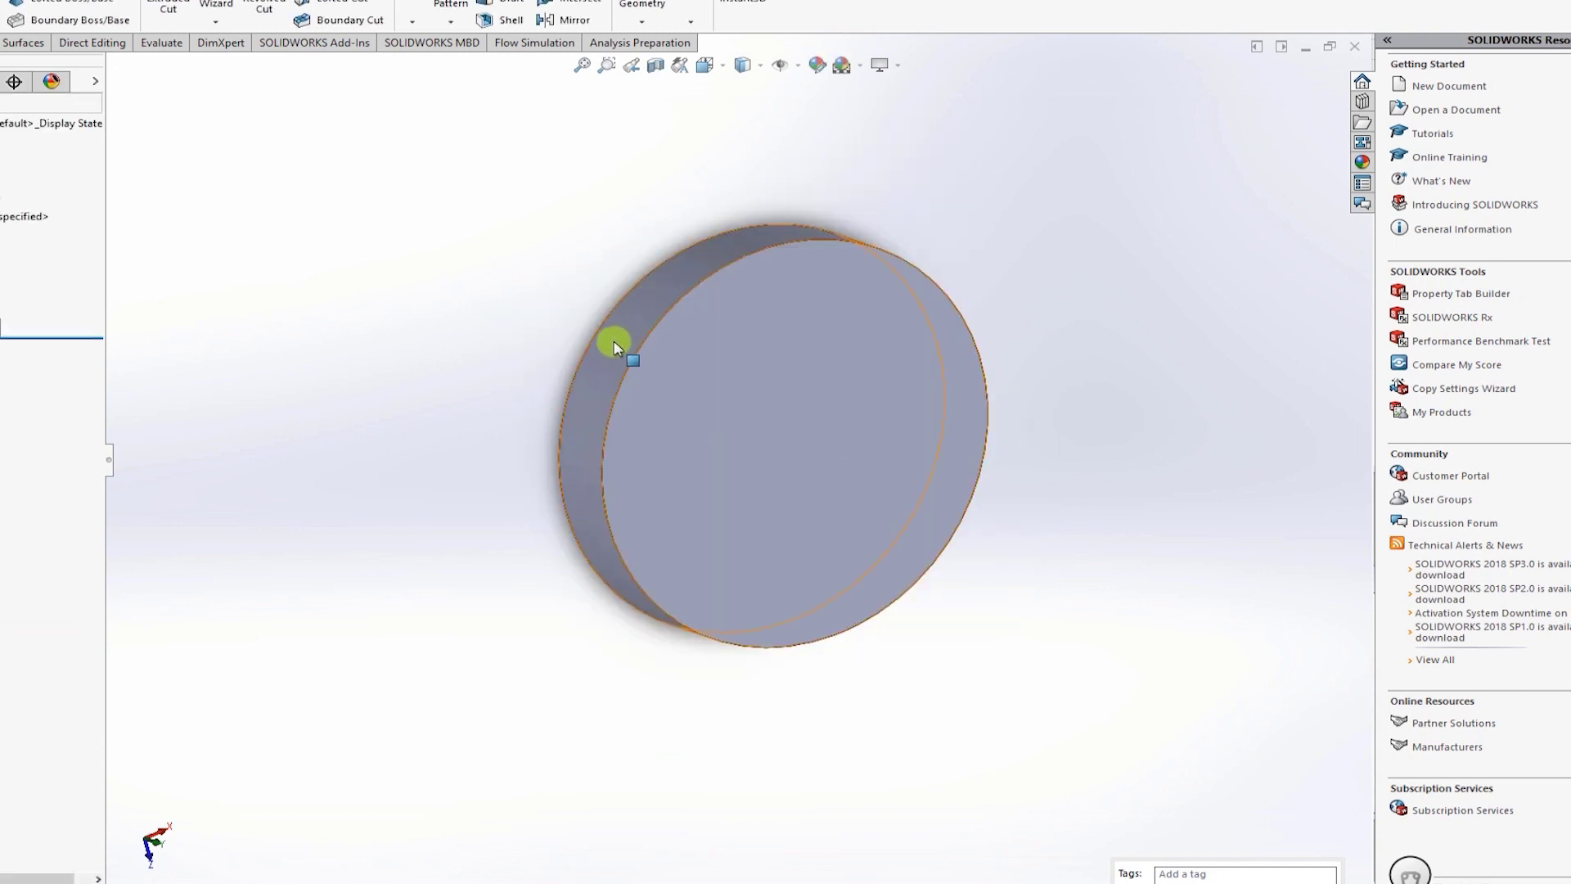
# Step: Sketch a circle centred on the origin on the disc's flat face, enlarge its radius, and exit the sketch
pyautogui.click(816, 610)
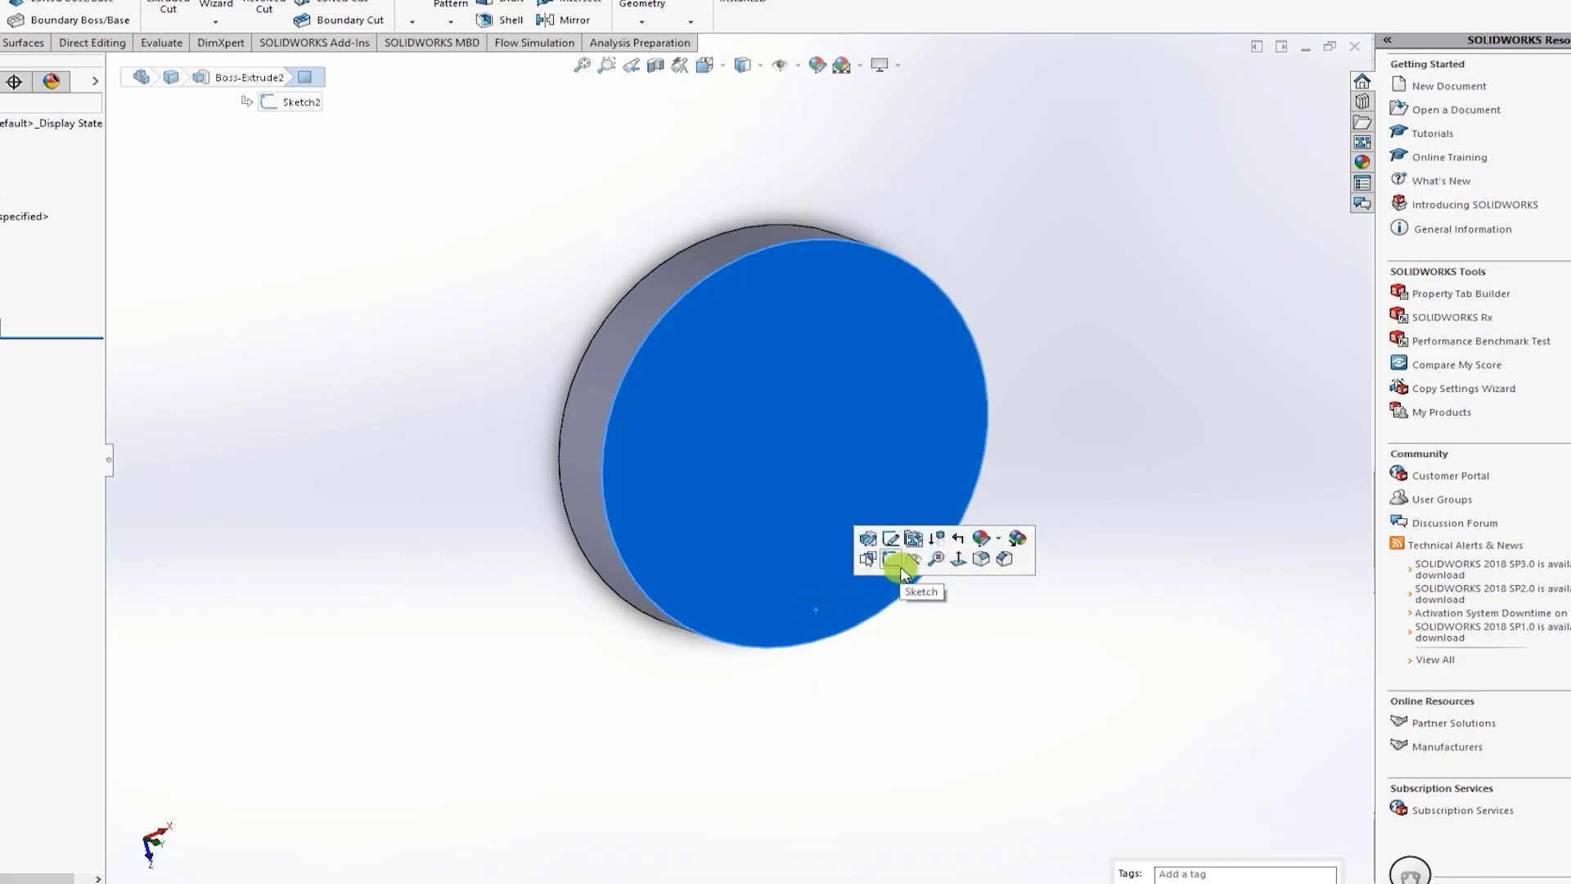
pyautogui.click(723, 696)
pyautogui.click(773, 566)
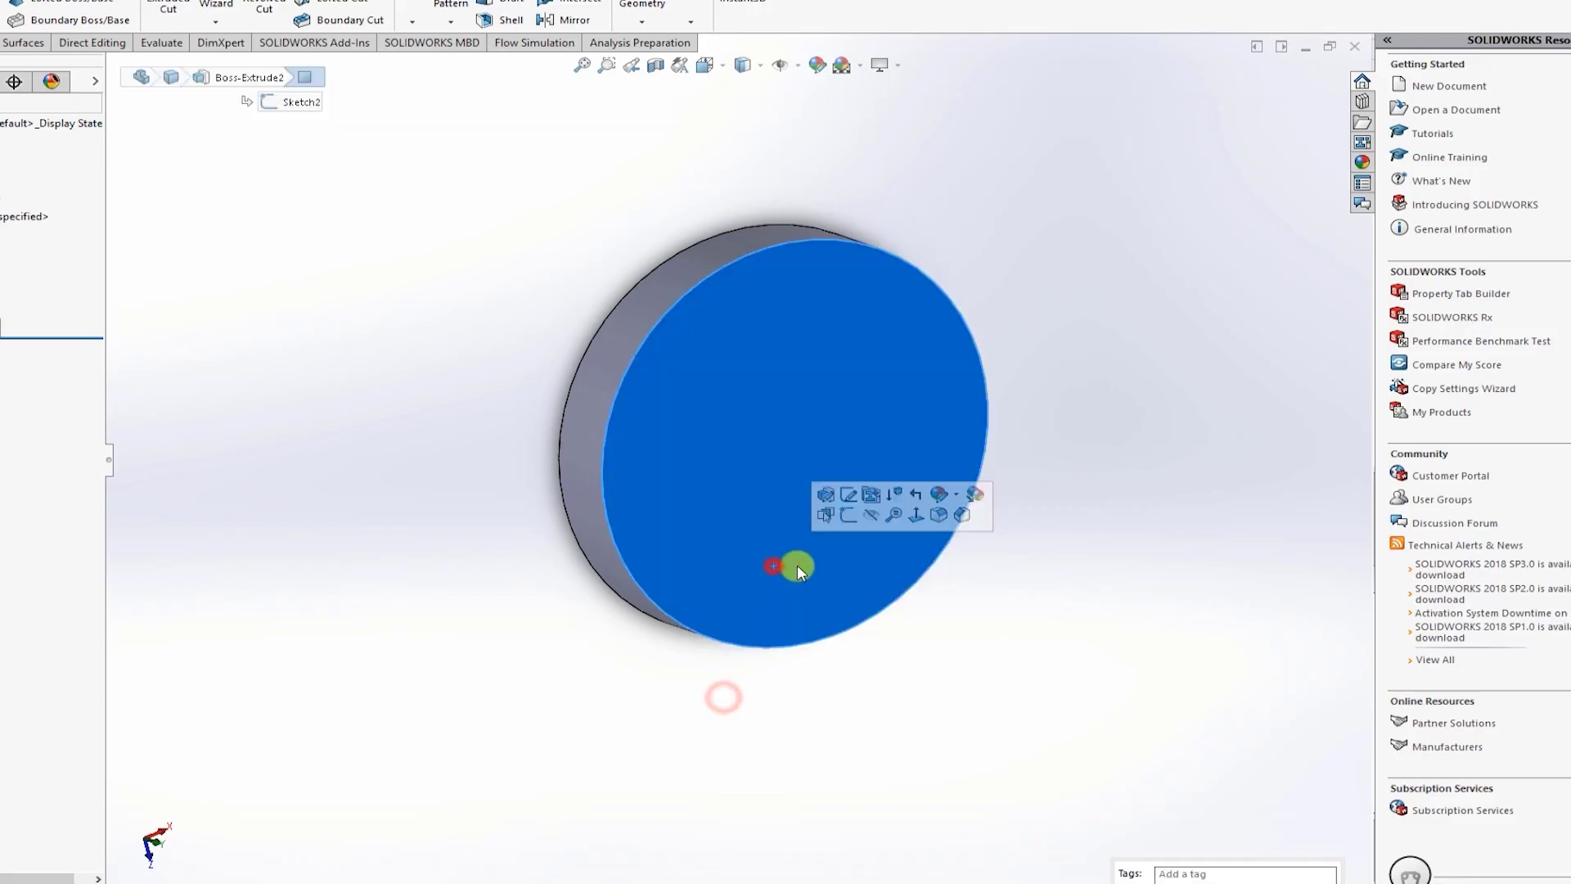
pyautogui.click(851, 516)
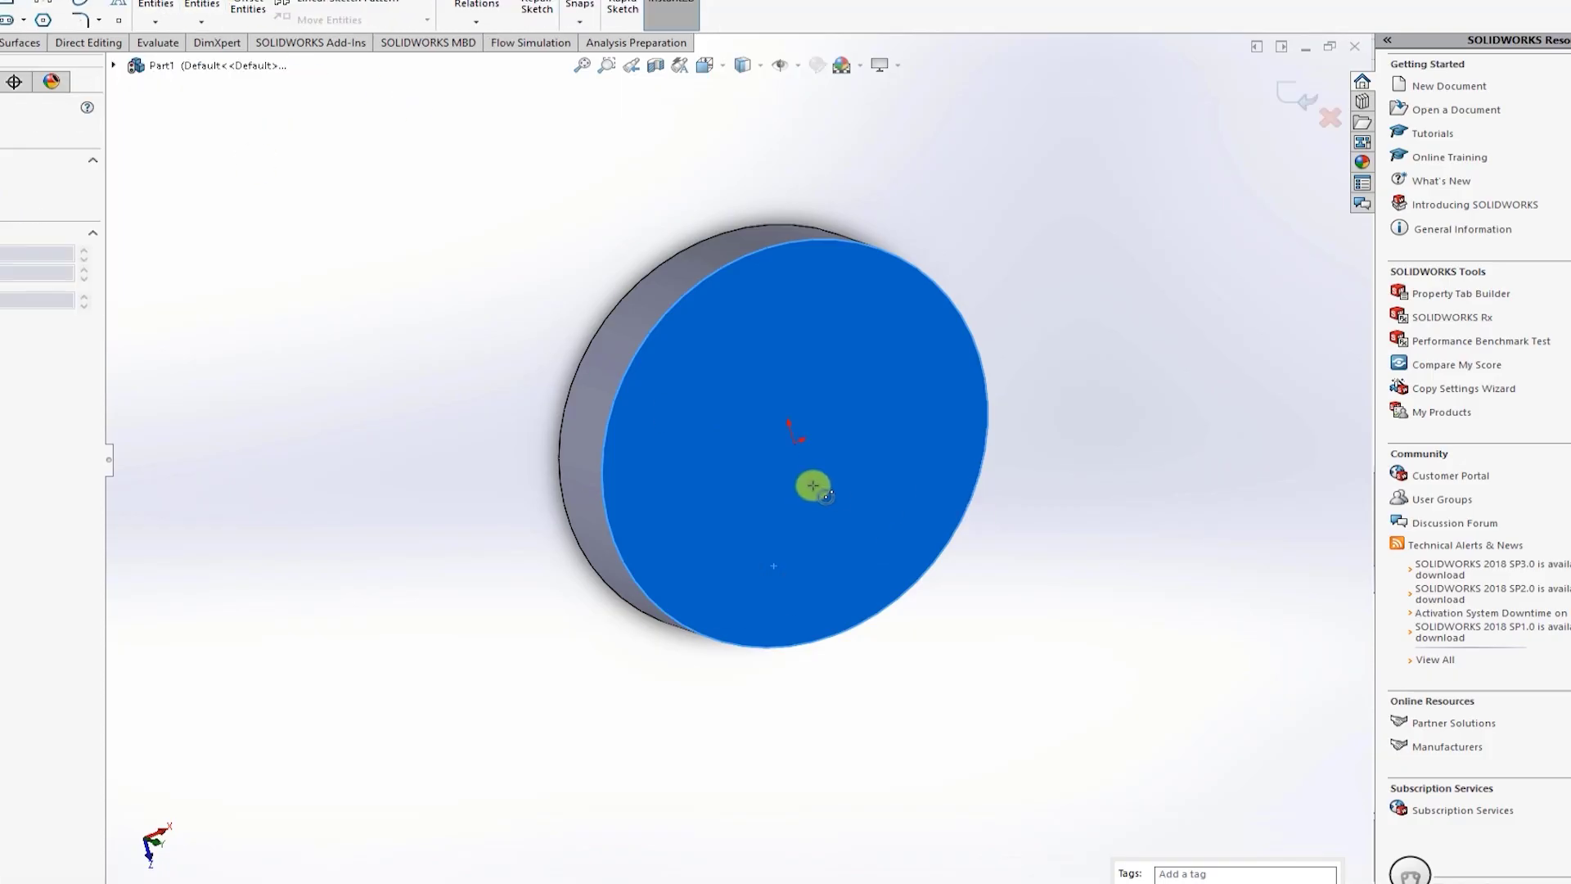
pyautogui.click(795, 442)
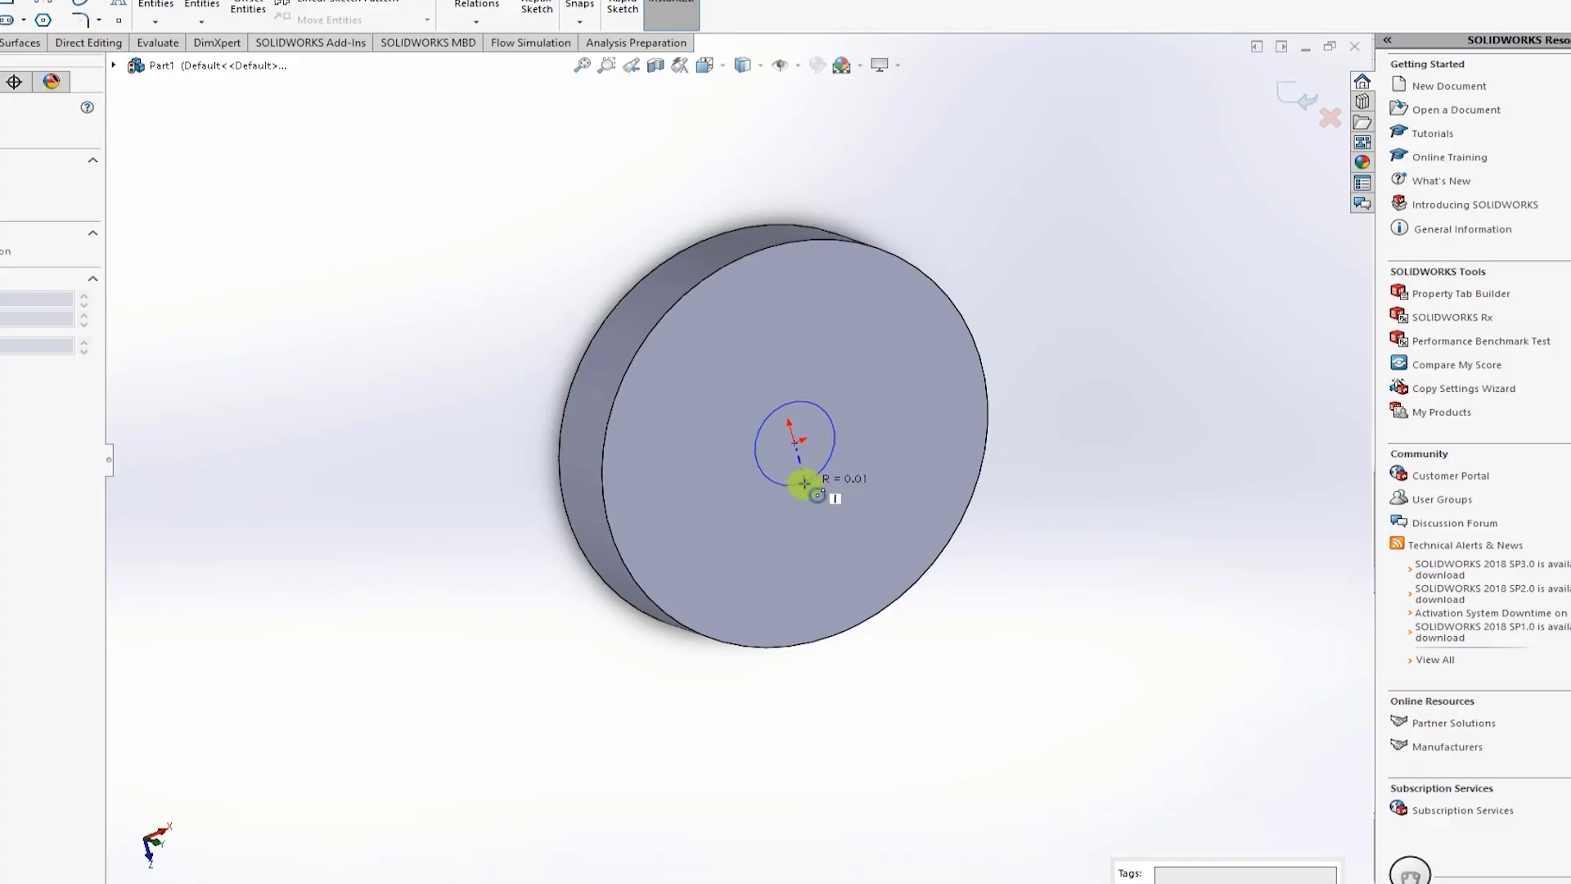
pyautogui.click(805, 483)
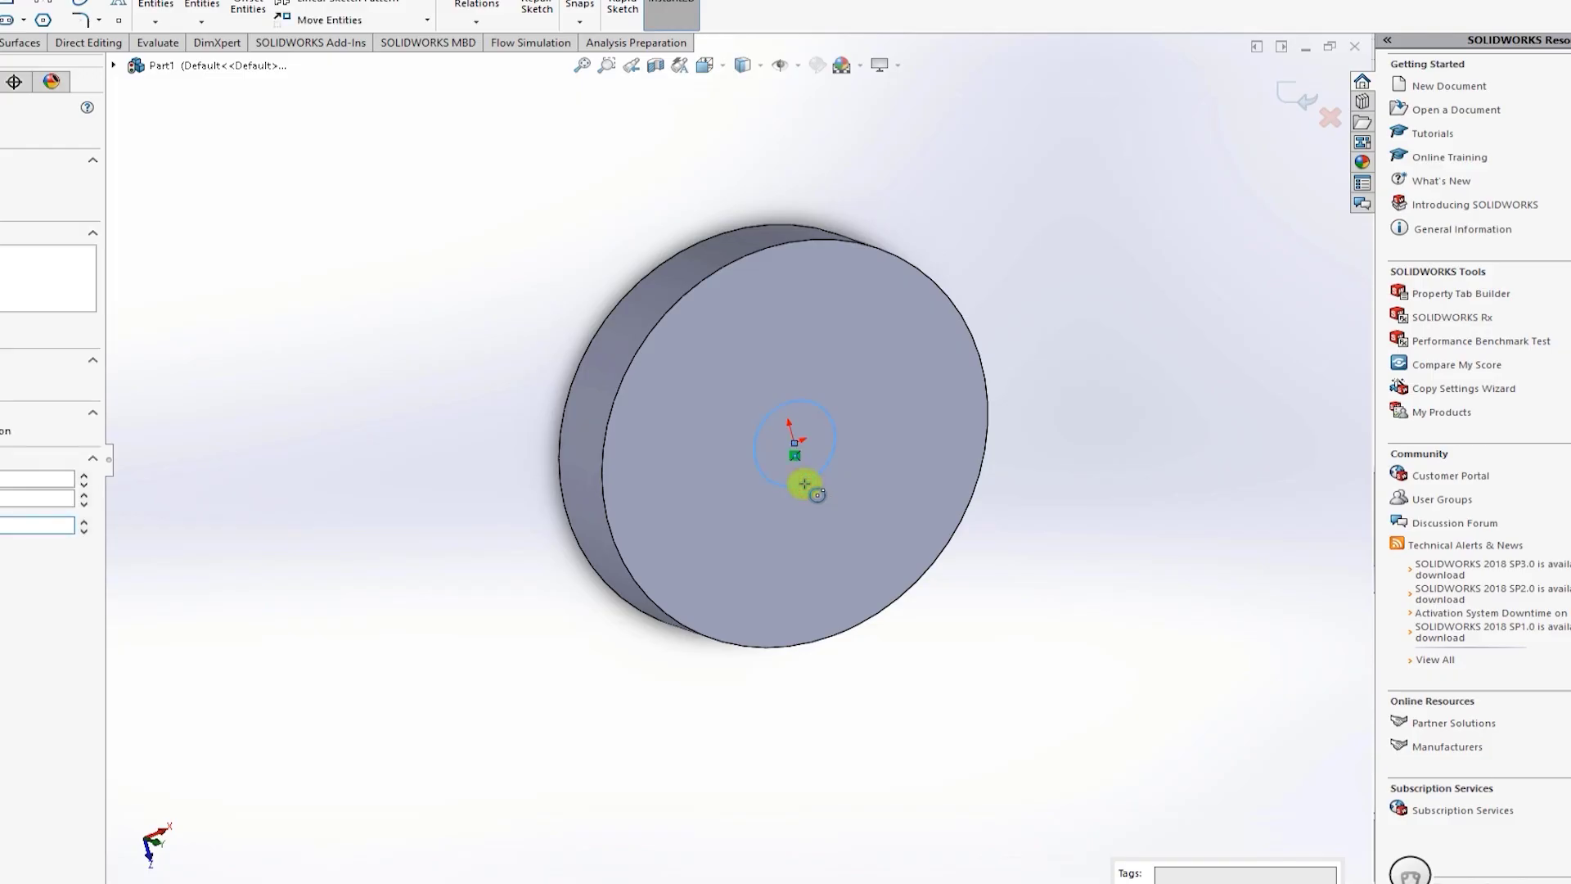
pyautogui.click(23, 162)
pyautogui.press('Return')
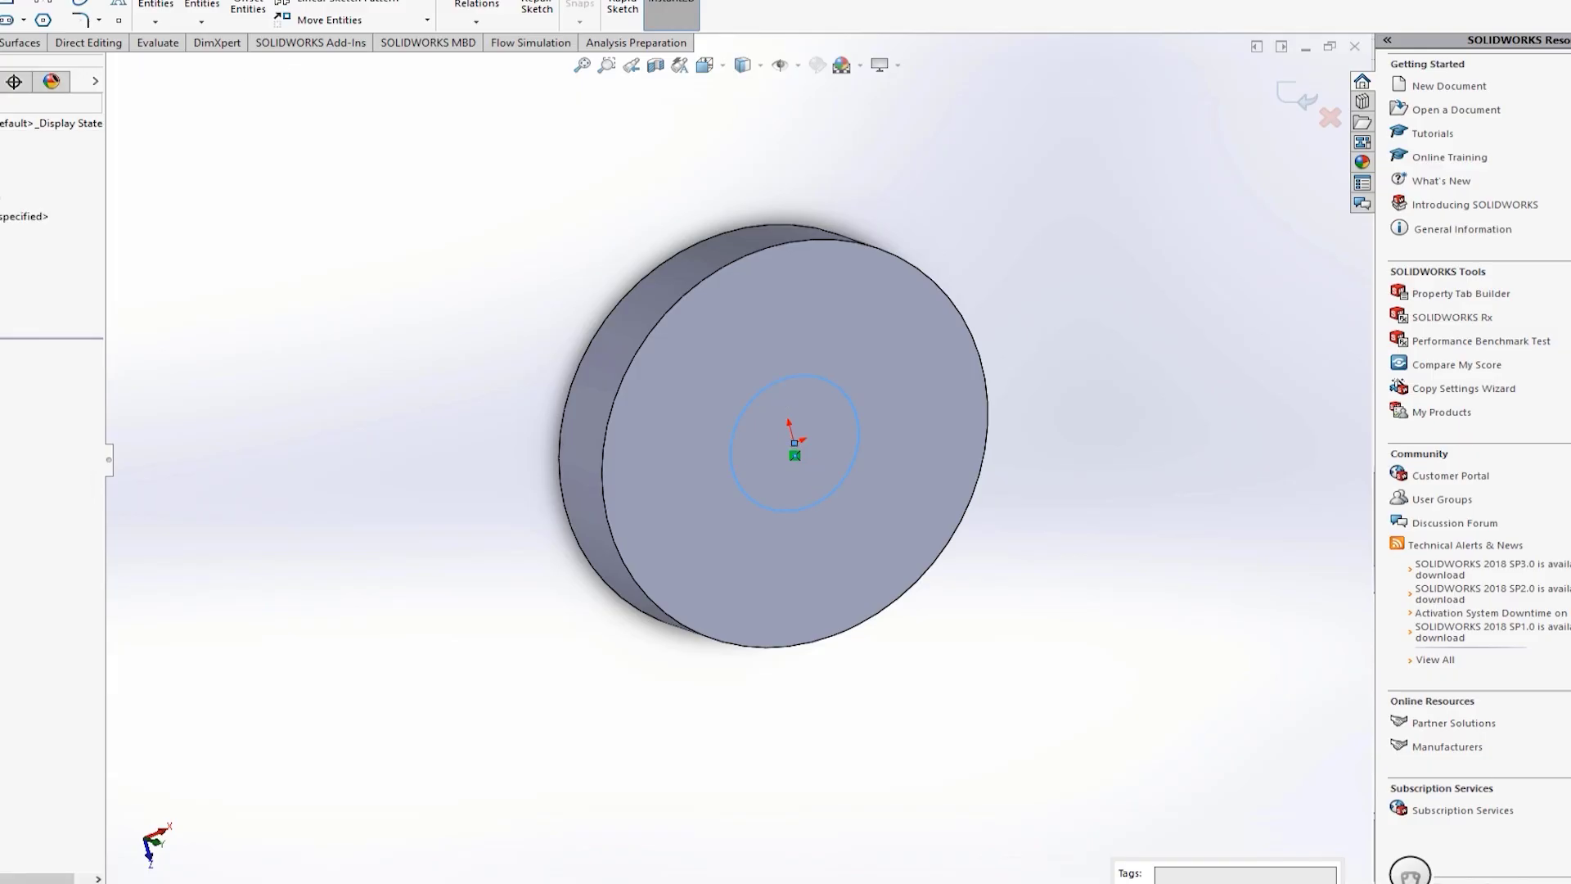
pyautogui.hotkey('ctrl', 'q')
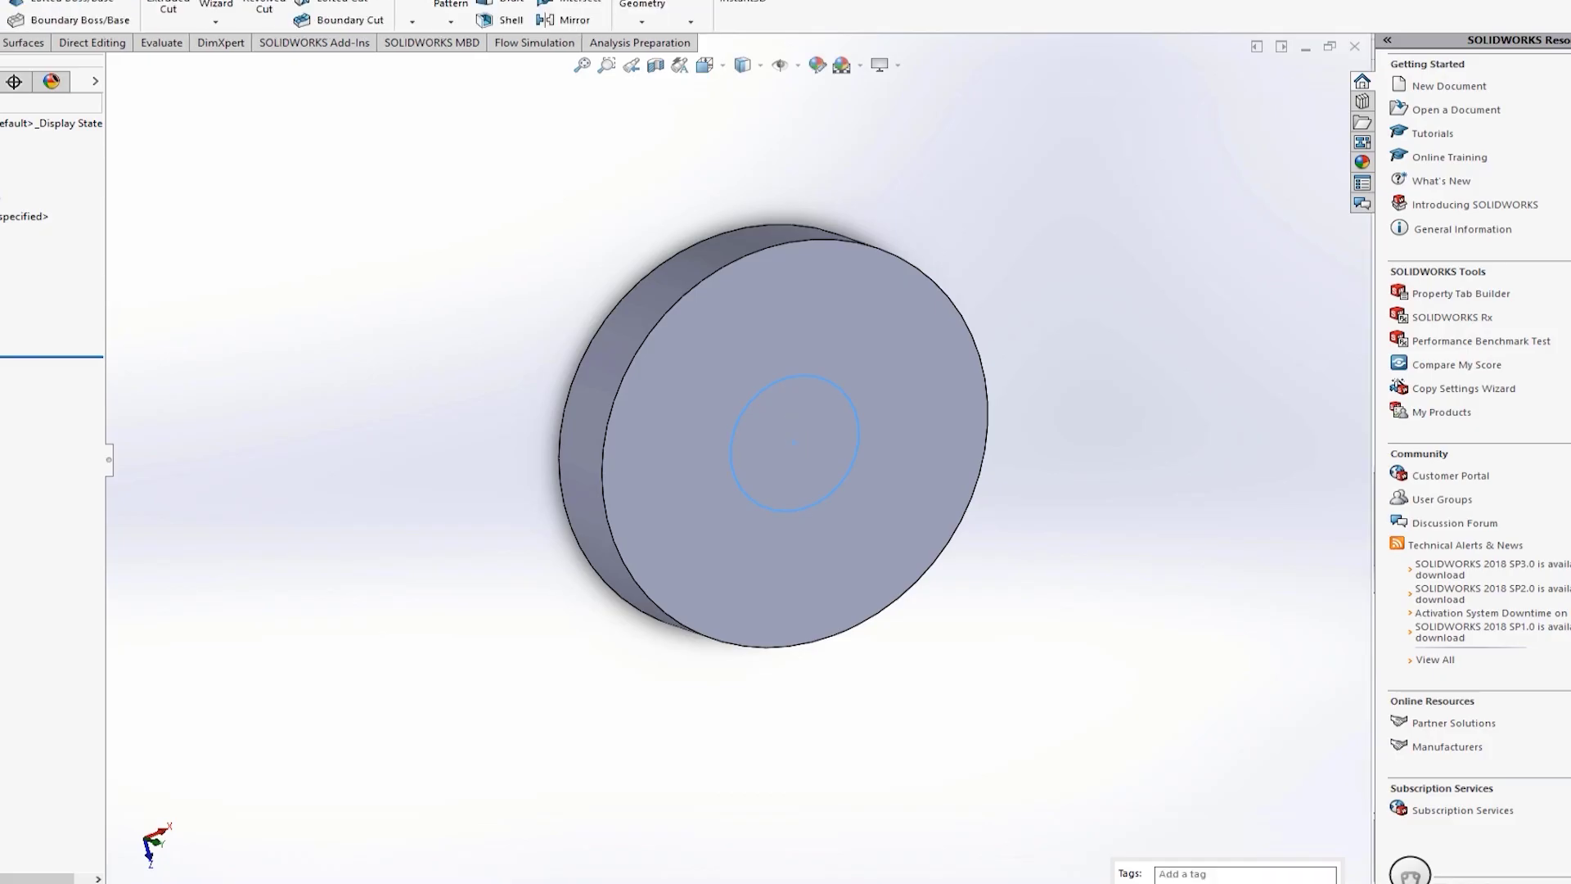
# Step: Extrude the circle outward from the disc's face as a long cylinder, adjust its depth, and apply the extrusion
pyautogui.click(4, 16)
pyautogui.moveTo(852, 471); pyautogui.dragTo(1024, 530)
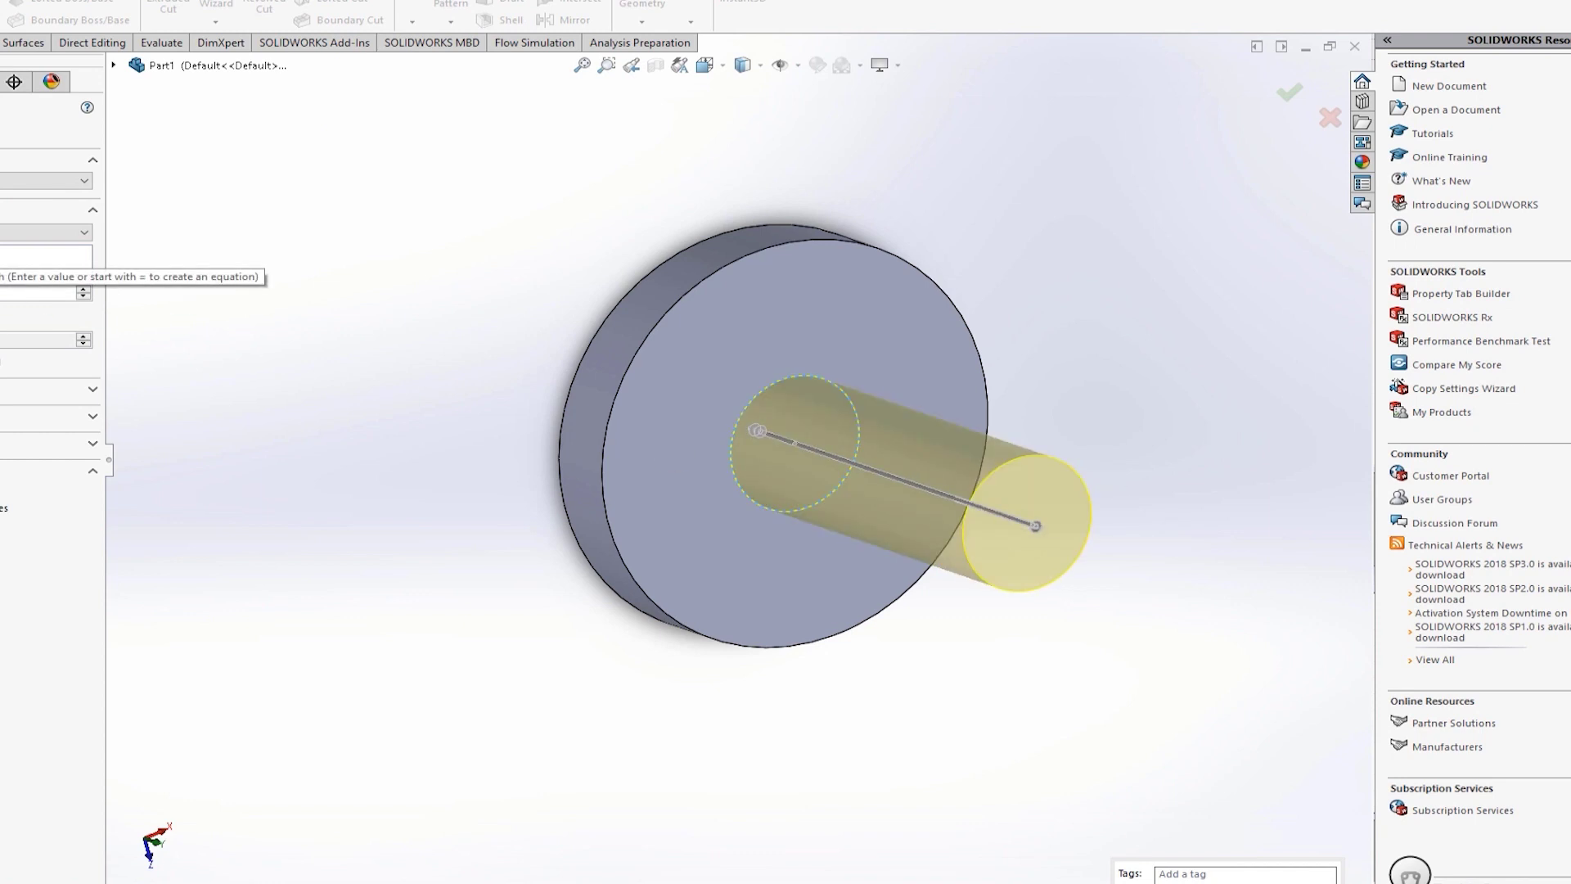
pyautogui.click(37, 293)
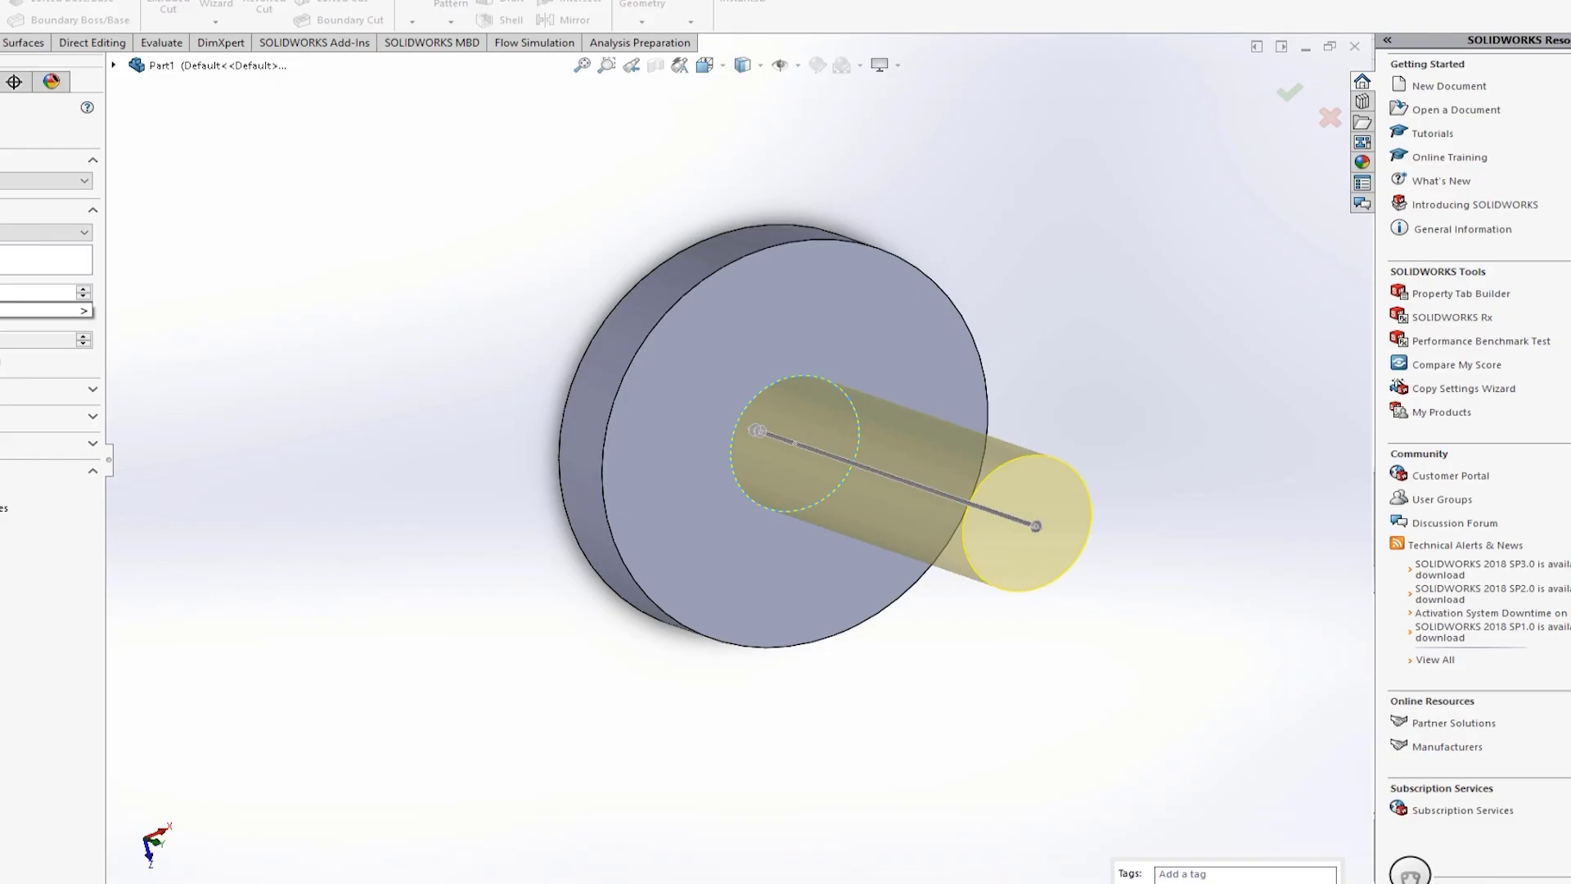
pyautogui.press('Return')
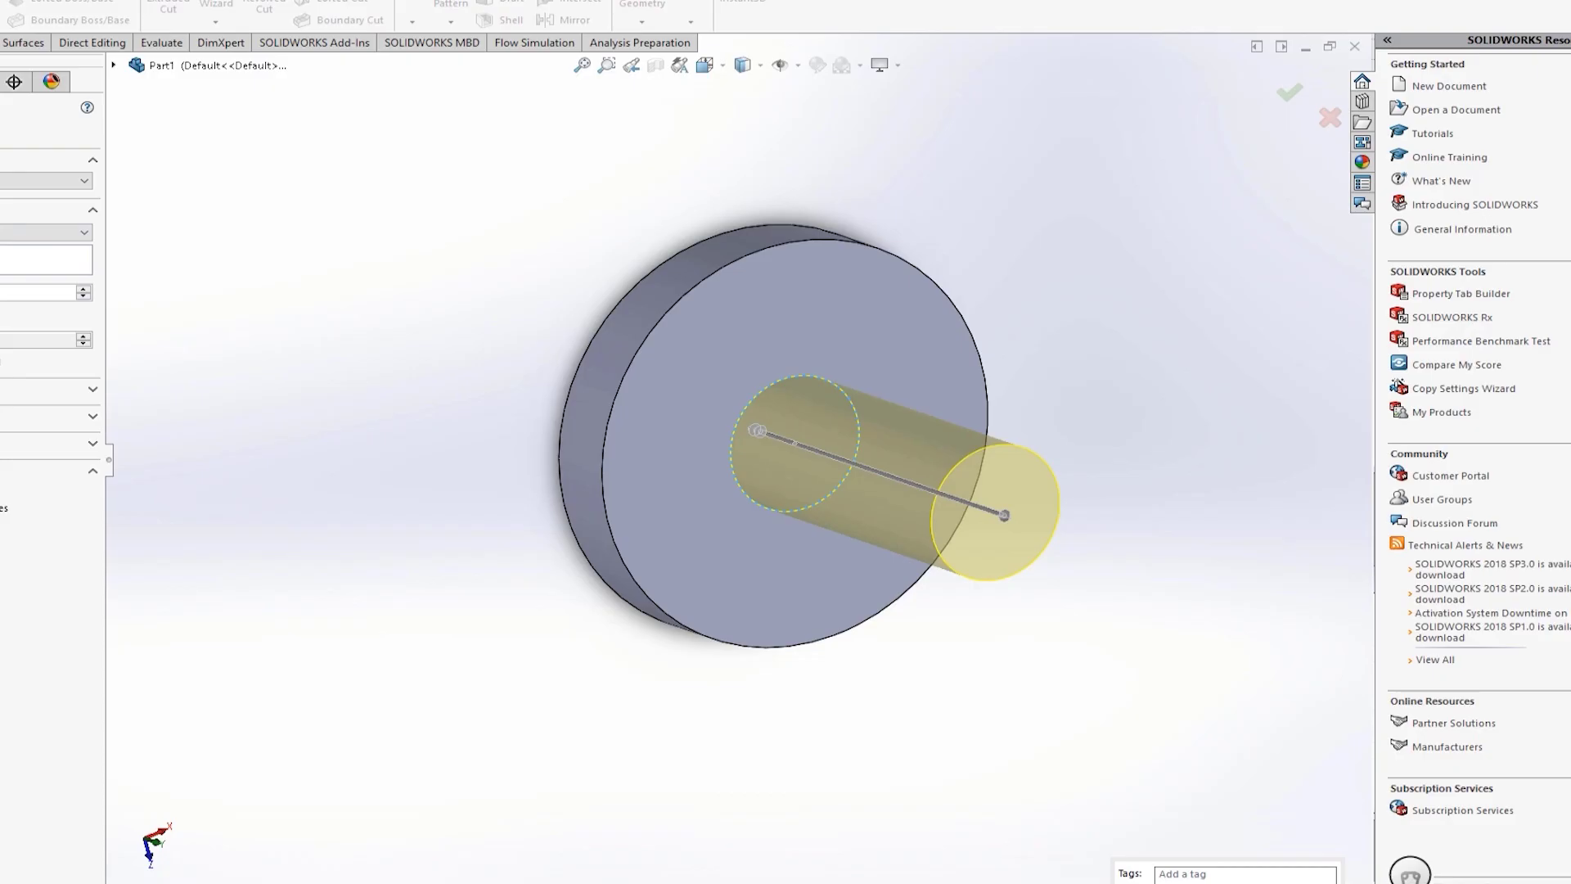
pyautogui.press('Return')
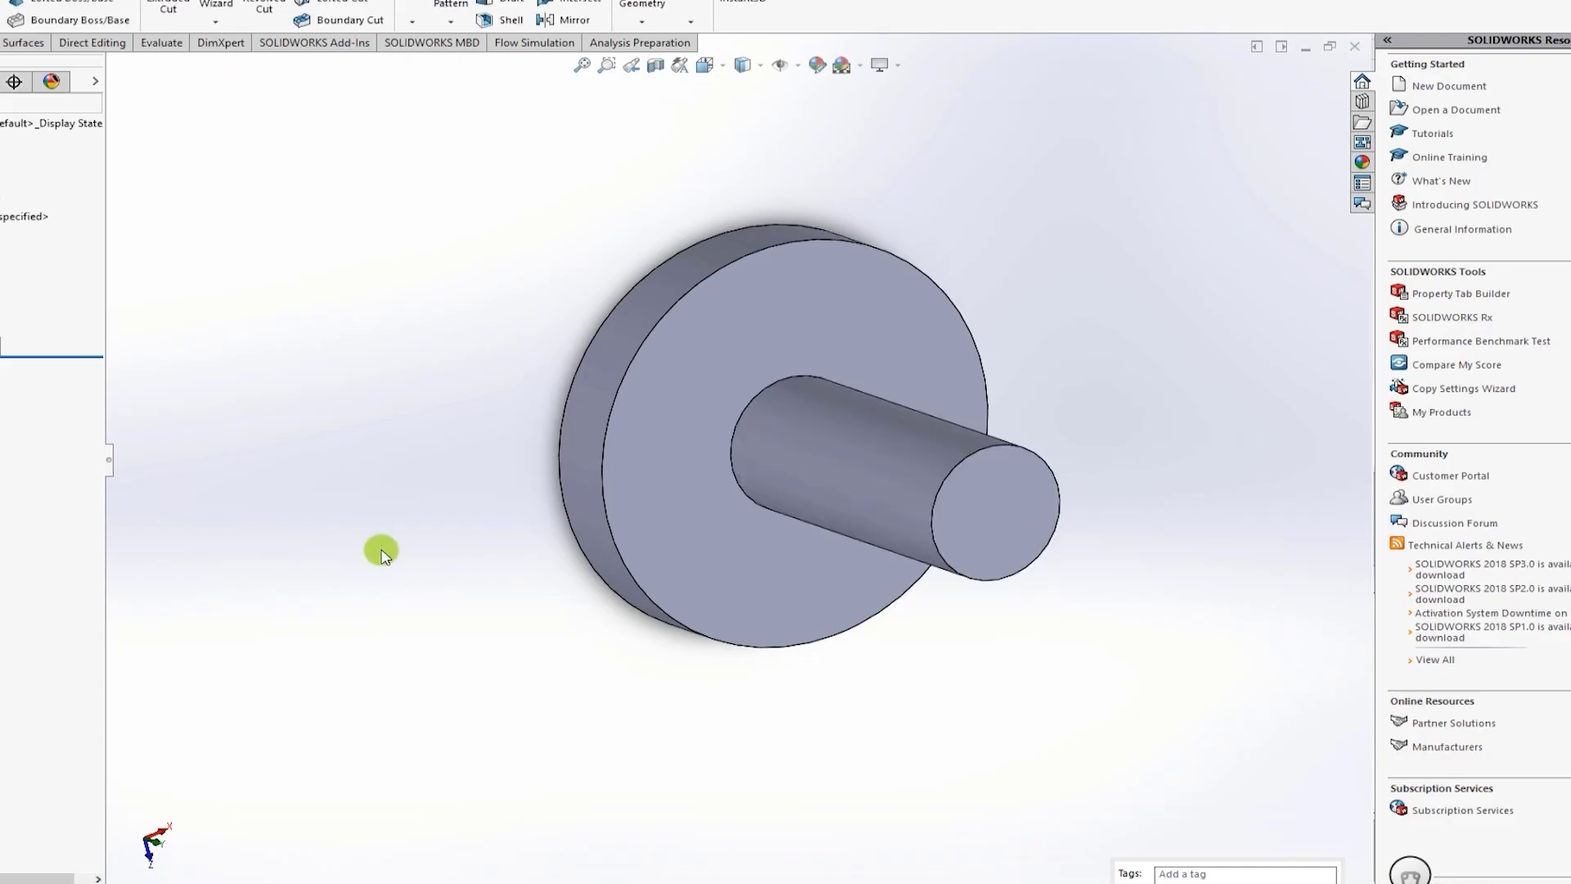
# Step: Orient the view normal to the Top Plane and start a new sketch on that plane
pyautogui.scroll(2, 386, 532)
pyautogui.moveTo(887, 245); pyautogui.dragTo(954, 280, button='middle')
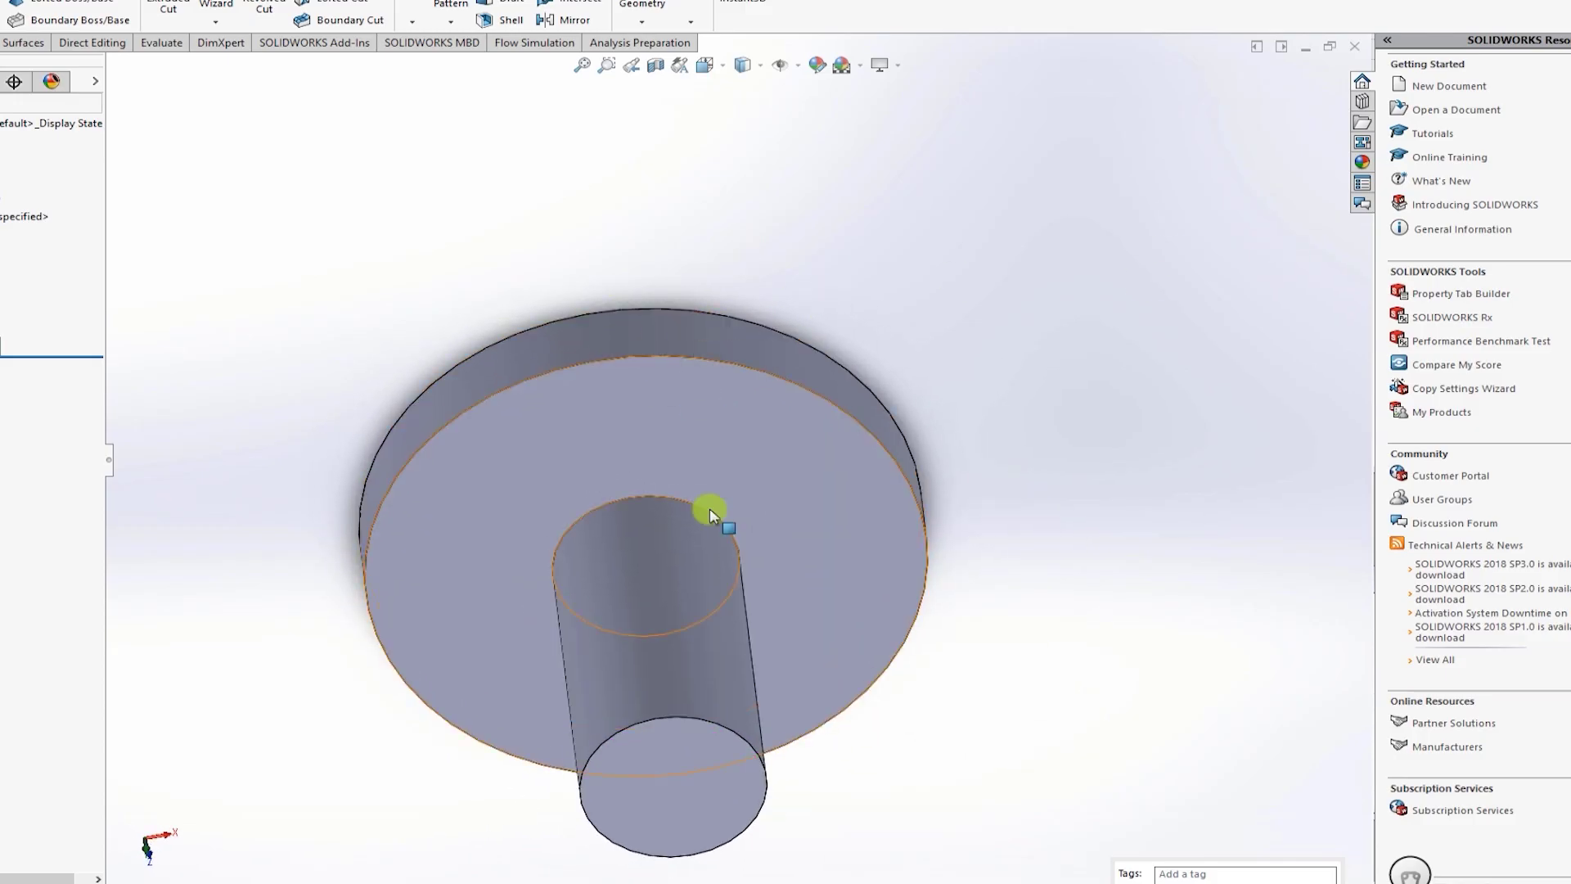
pyautogui.scroll(2, 994, 540)
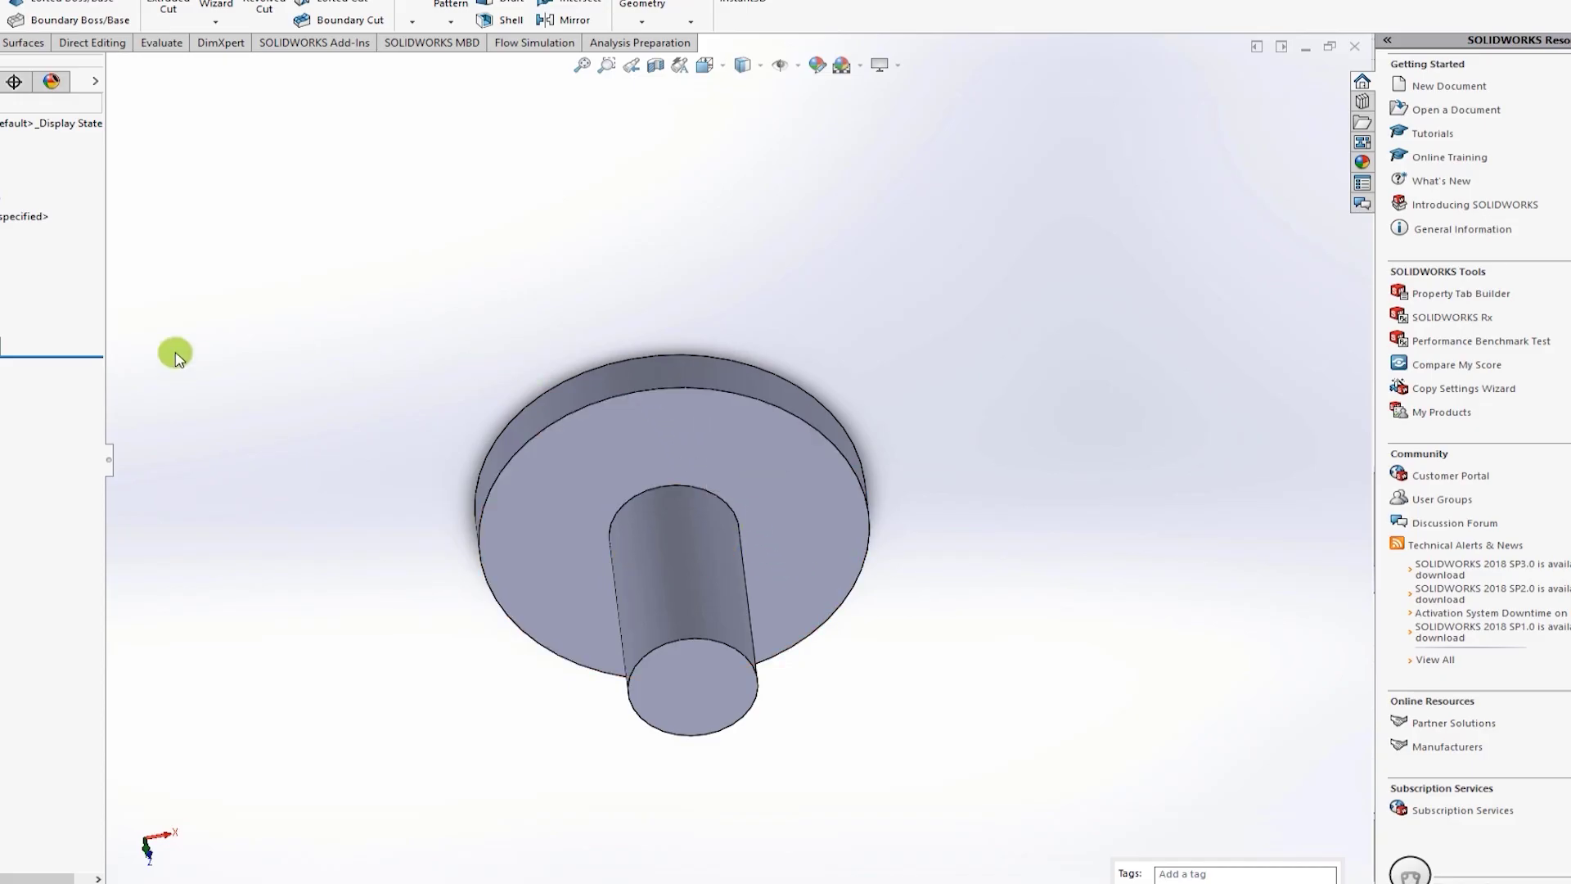
pyautogui.click(2, 262)
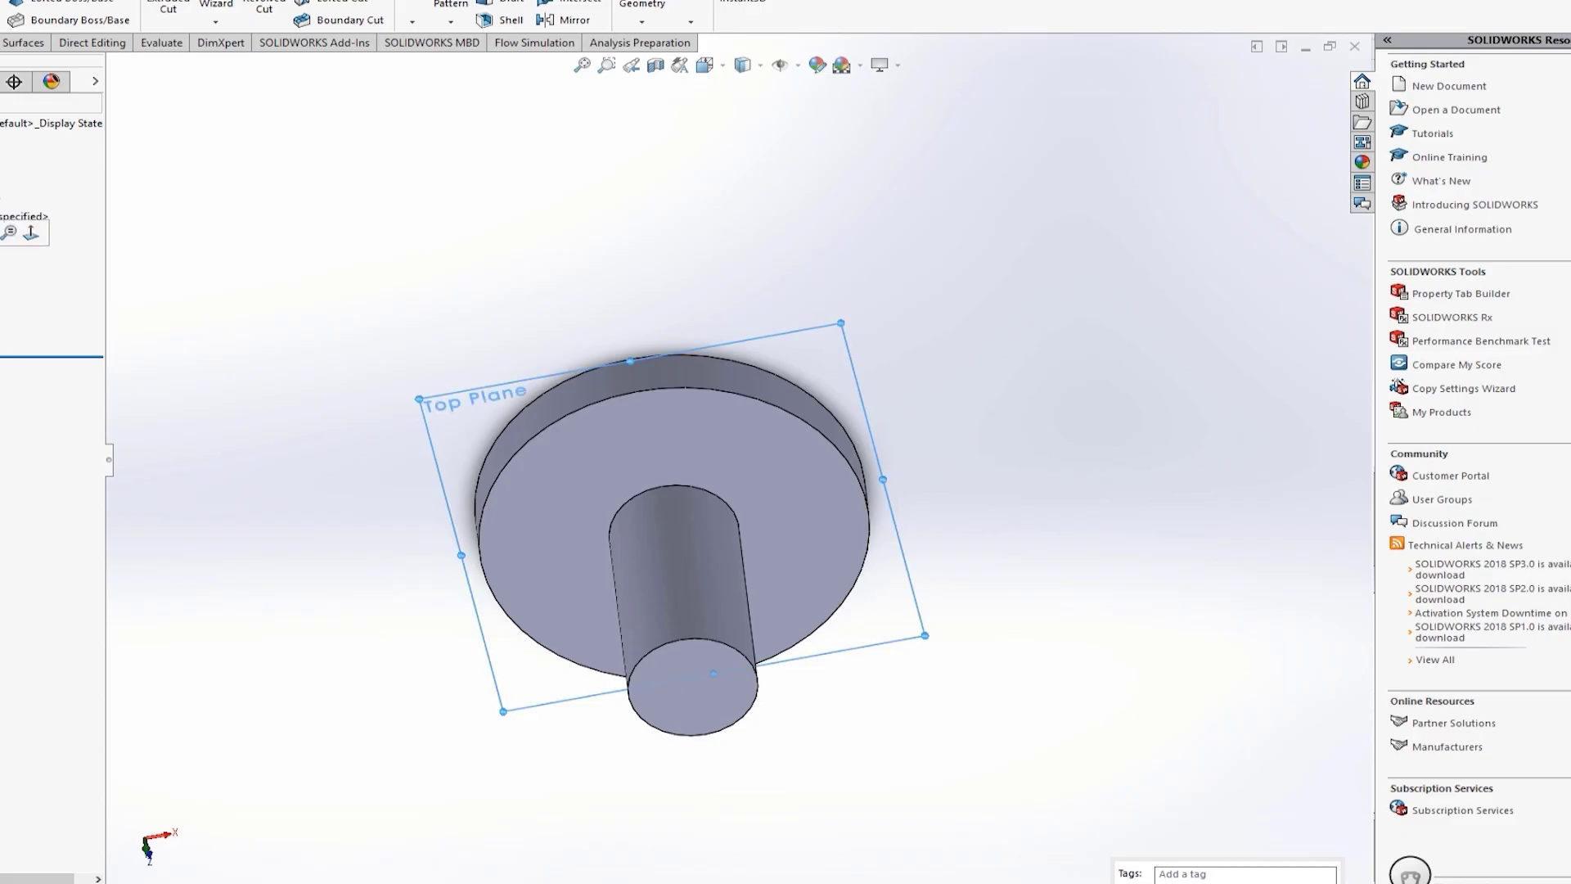
pyautogui.click(31, 233)
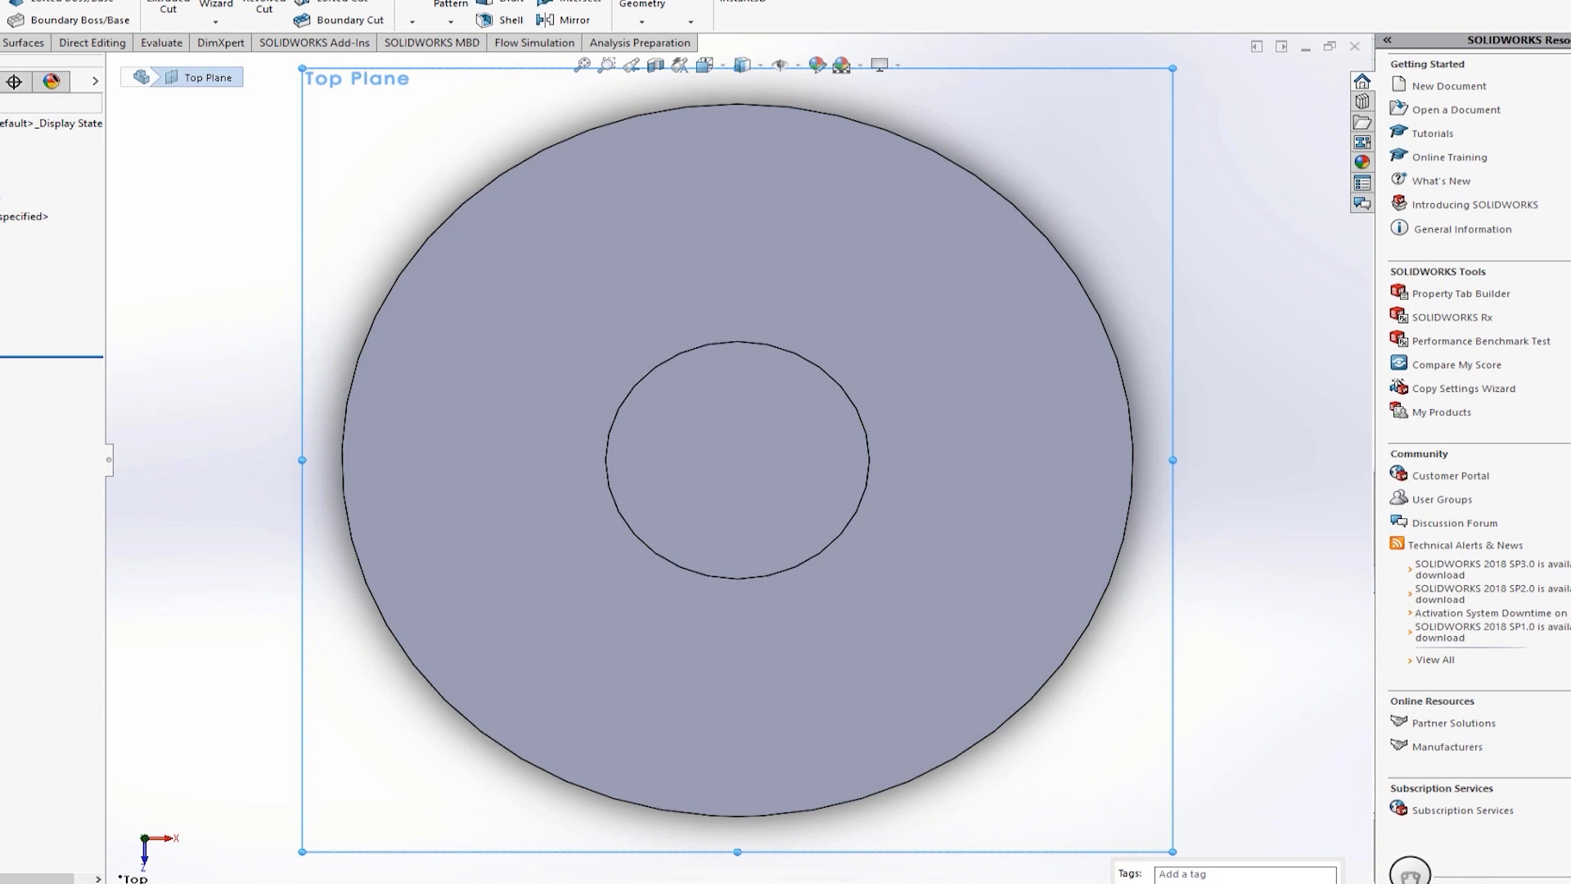
pyautogui.click(2, 263)
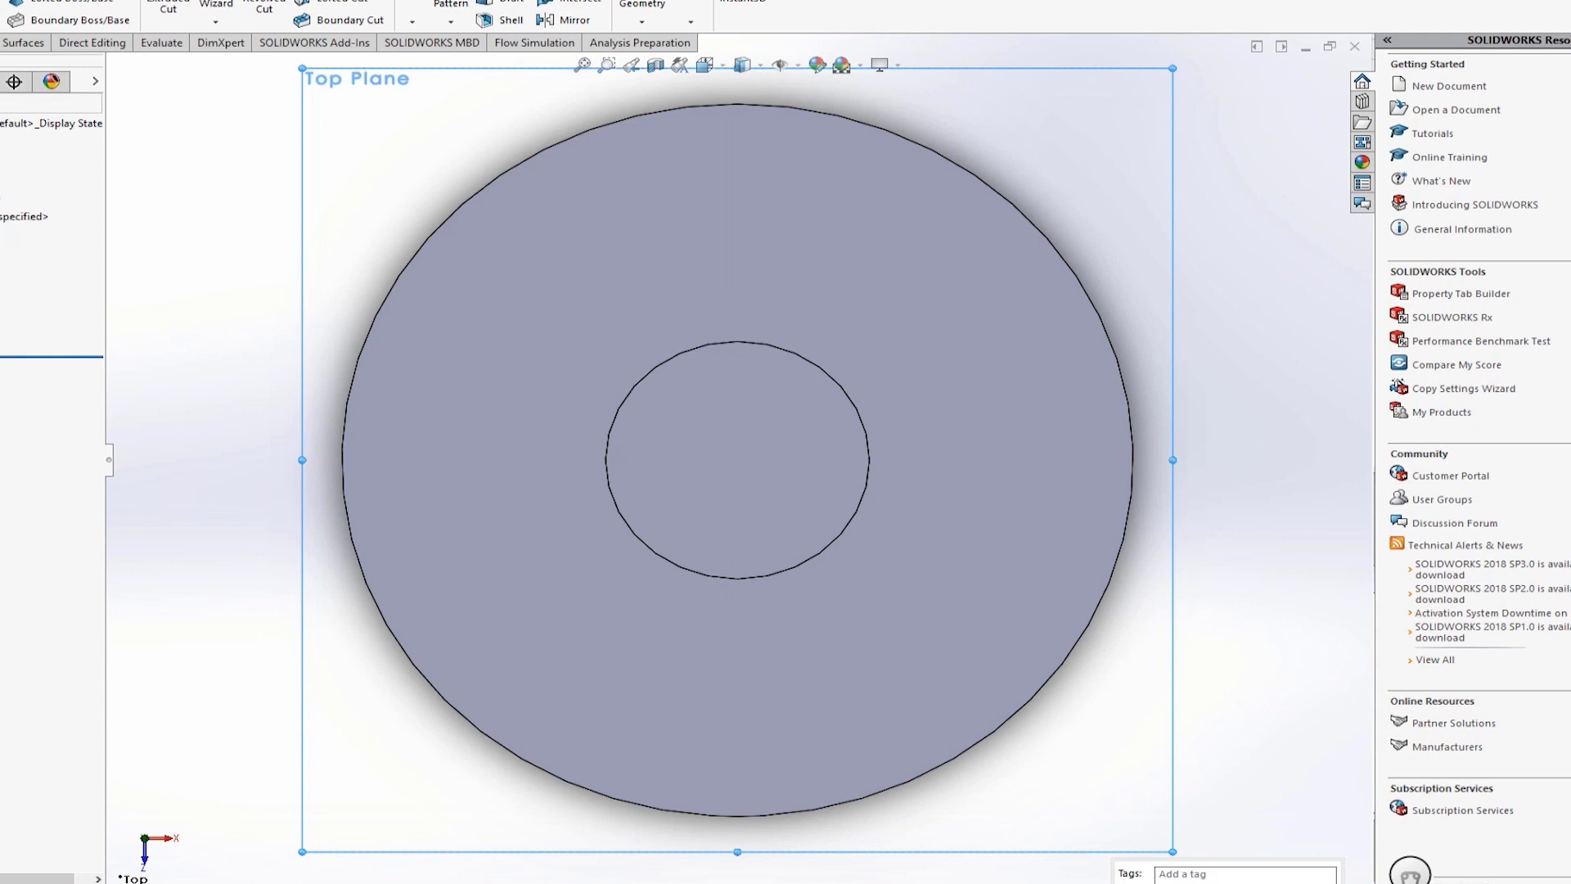
pyautogui.click(63, 218)
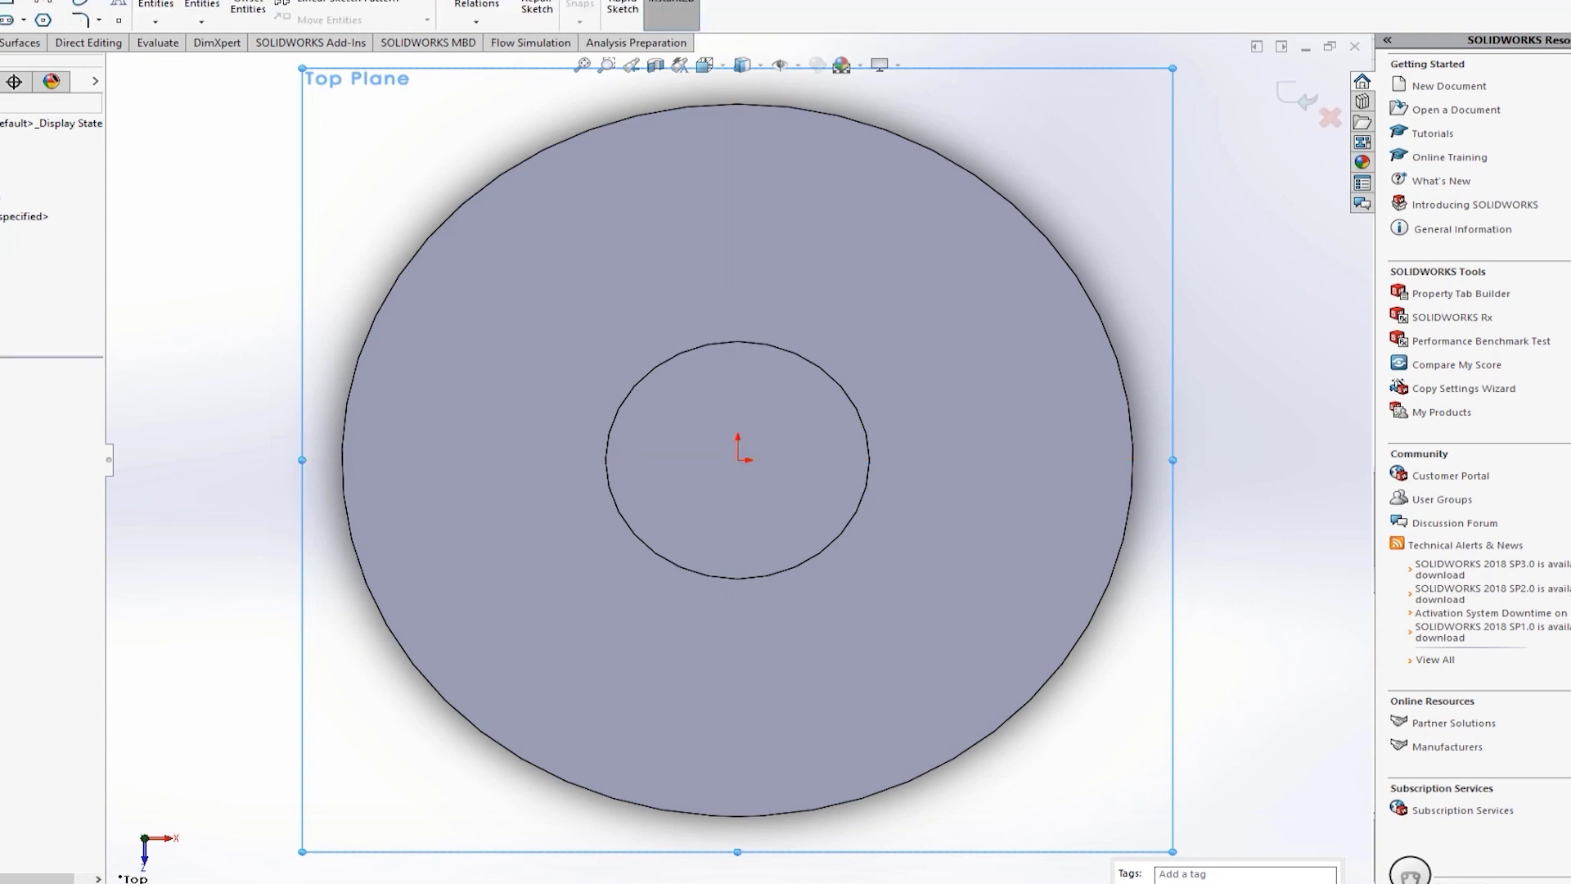
pyautogui.click(20, 3)
pyautogui.click(18, 17)
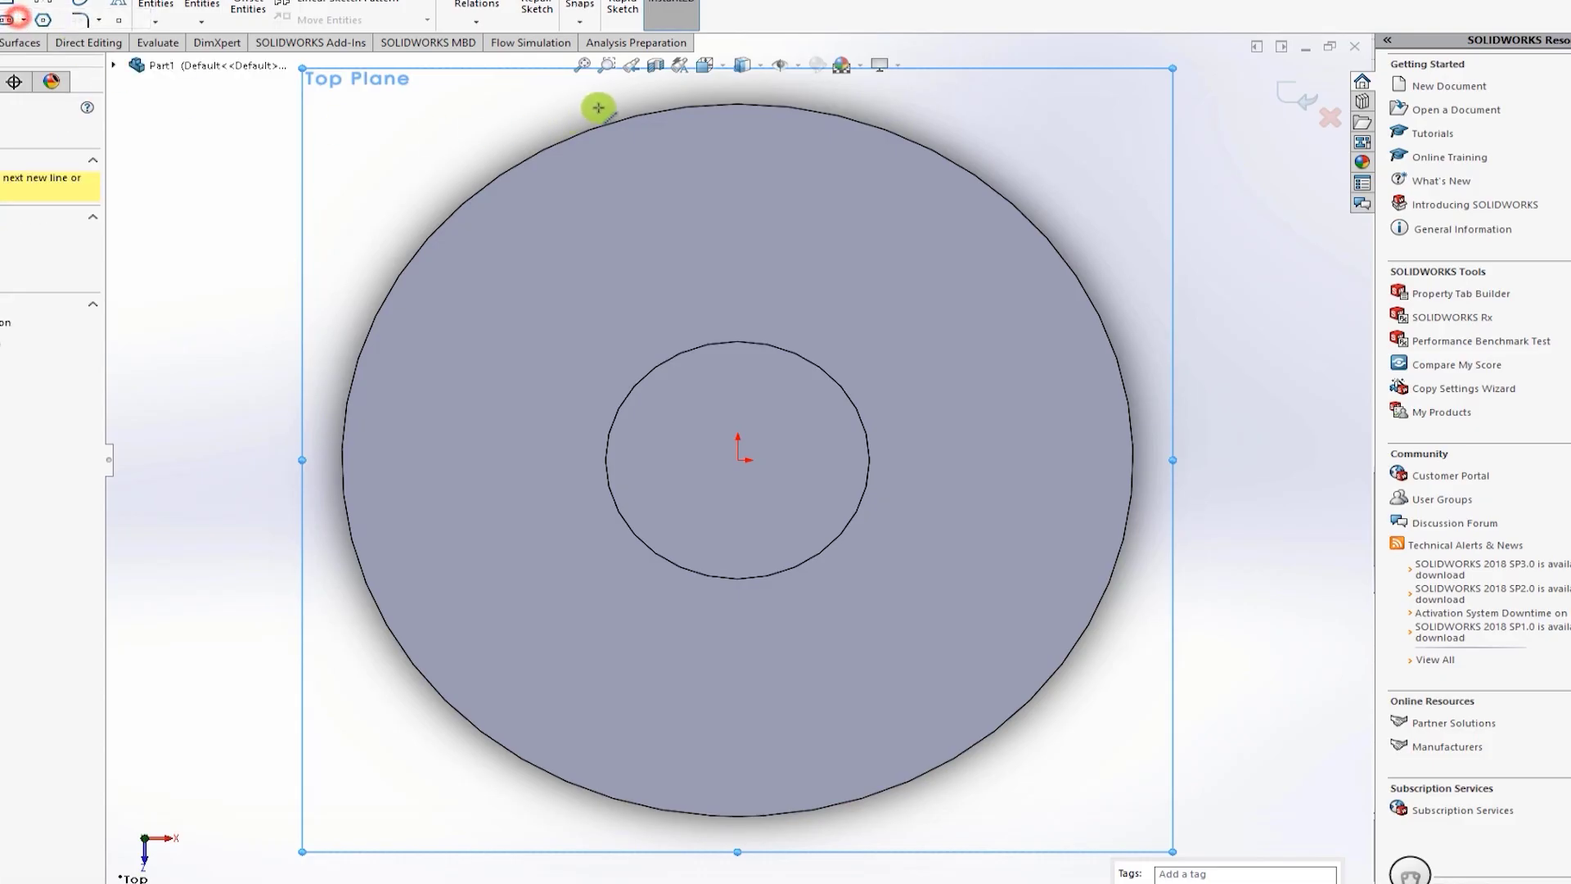
pyautogui.click(737, 104)
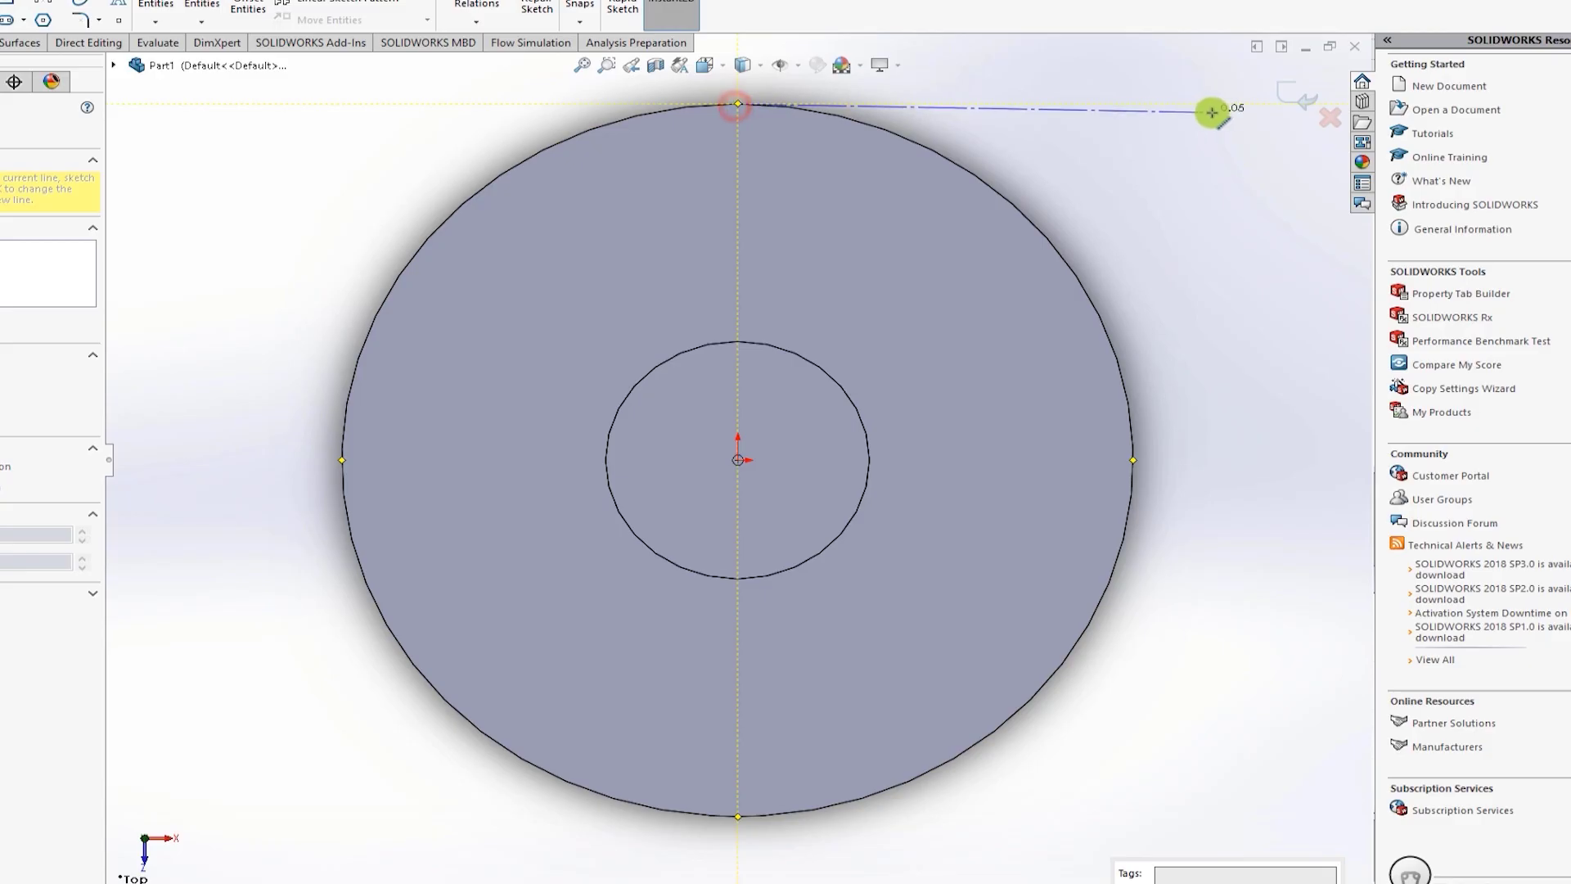
pyautogui.press('z')
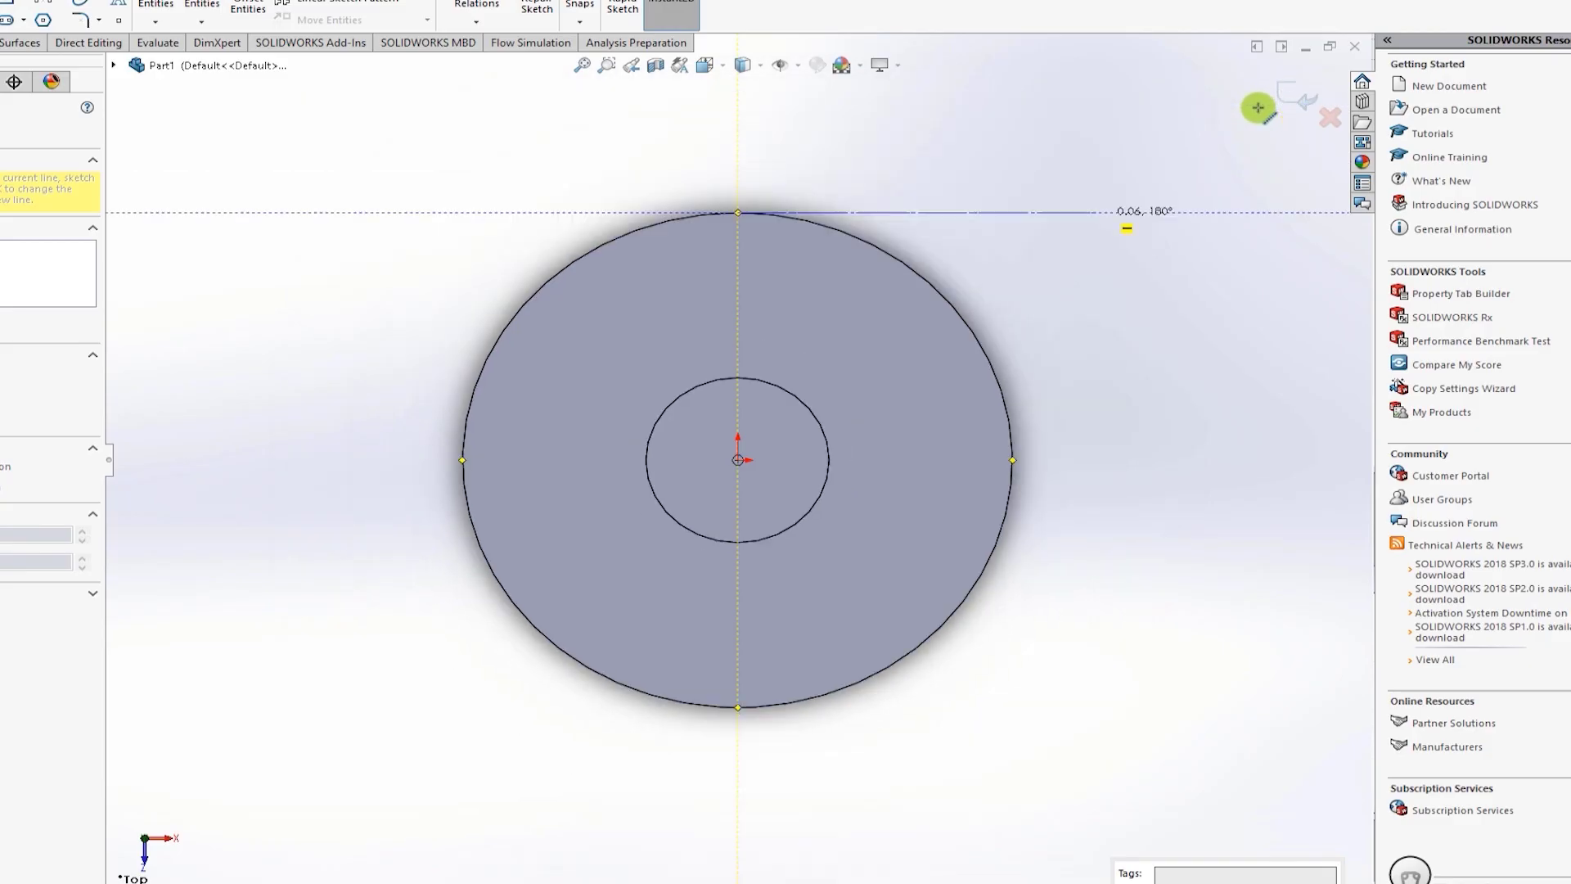
pyautogui.click(1218, 213)
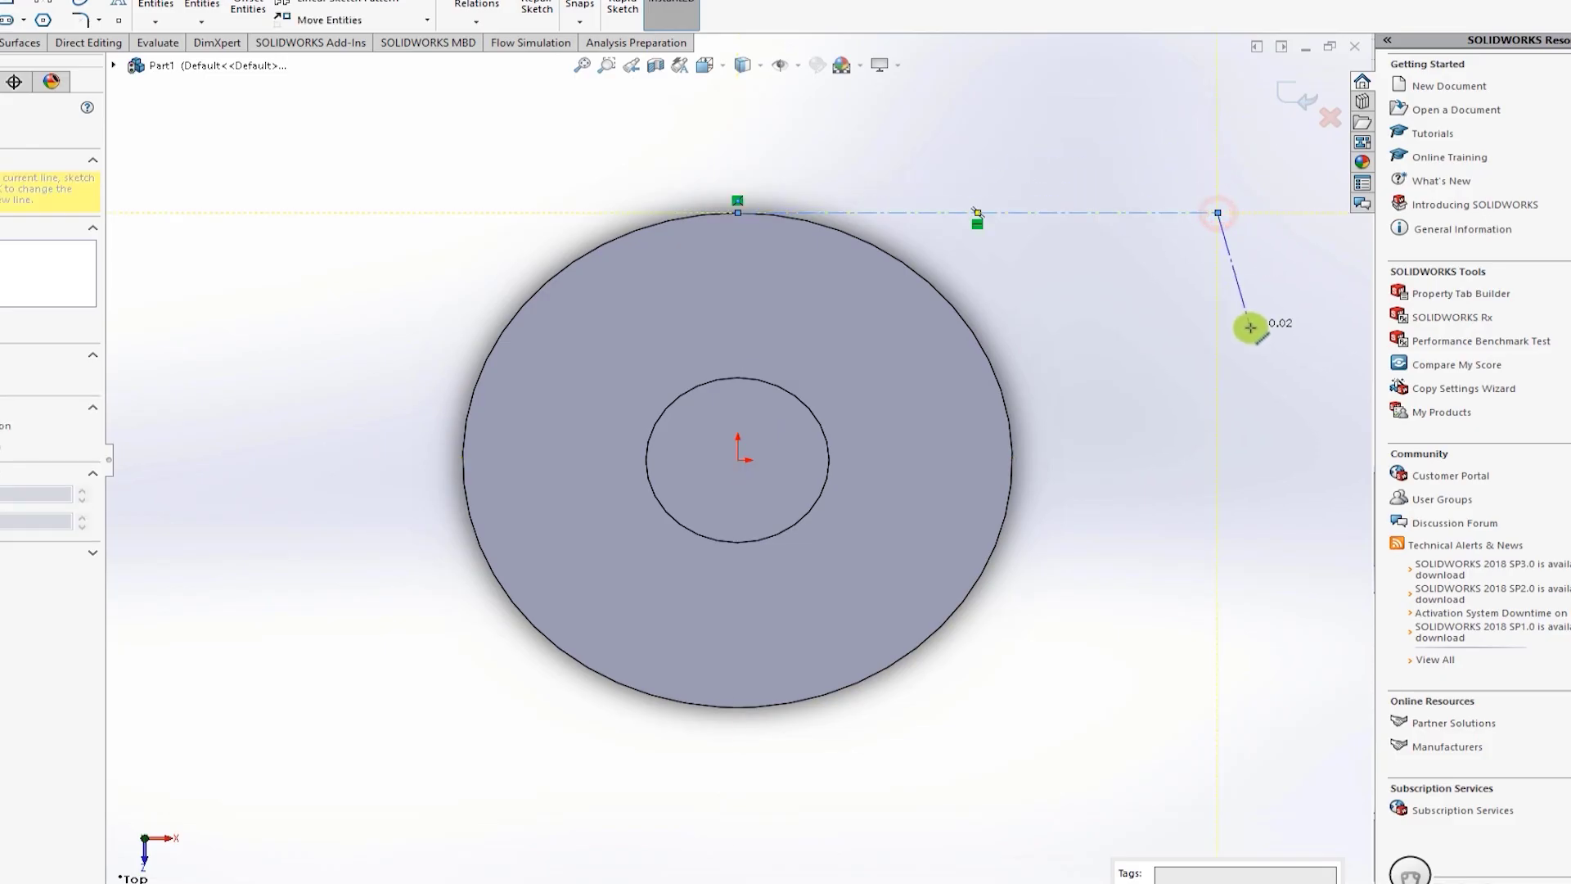
pyautogui.press('Escape')
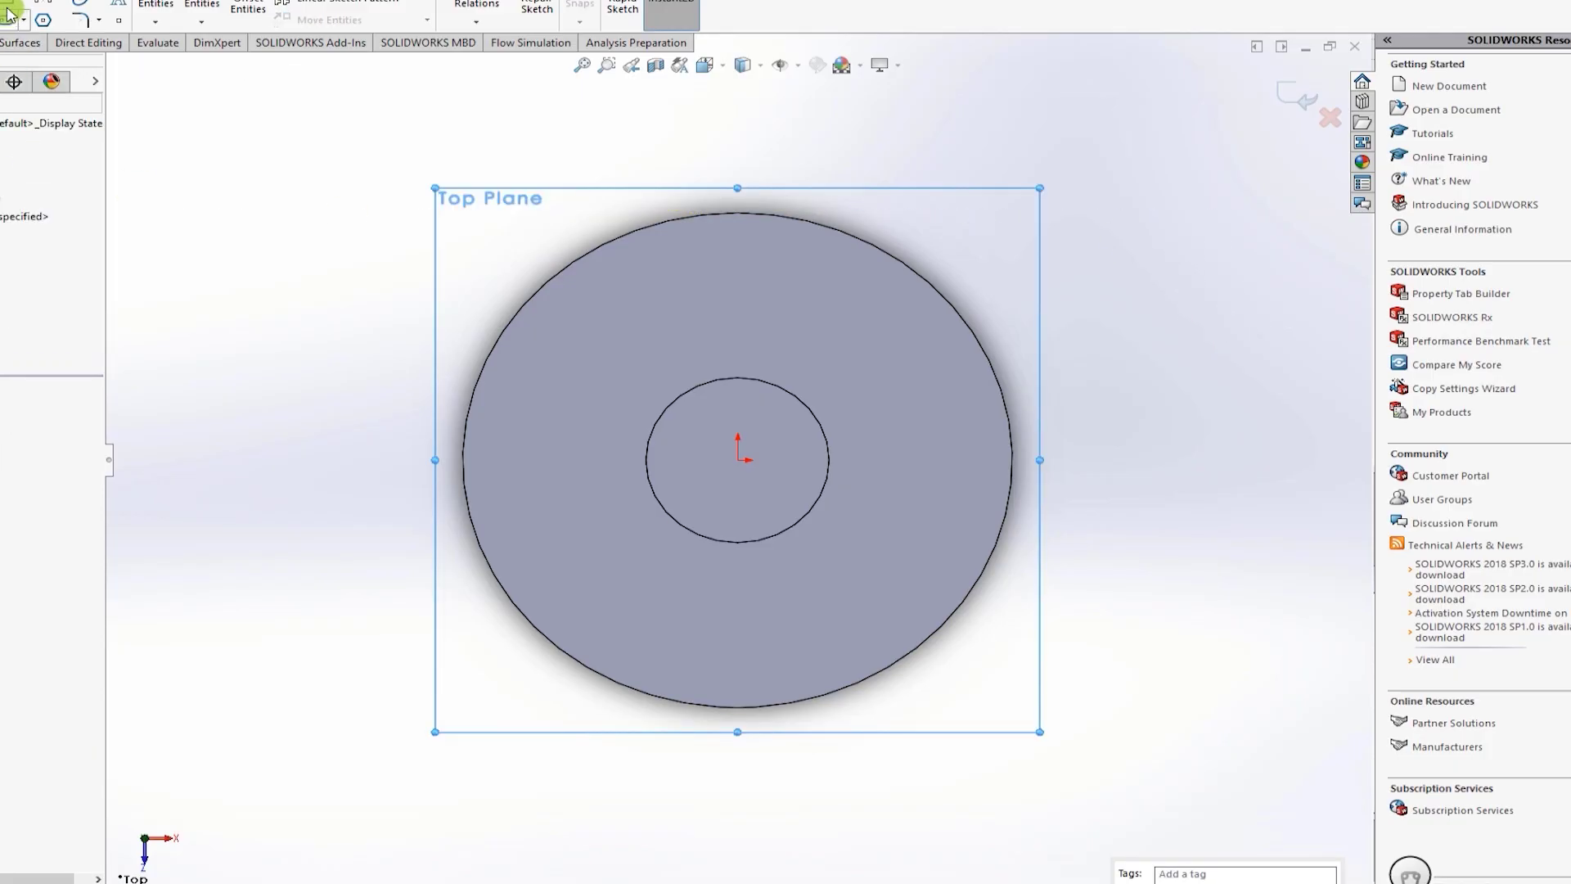
# Step: Draw a horizontal centerline about 0.08 m long from the topmost point of the disc's edge, tangent to the rim and extending past it
pyautogui.click(23, 1)
pyautogui.click(28, 13)
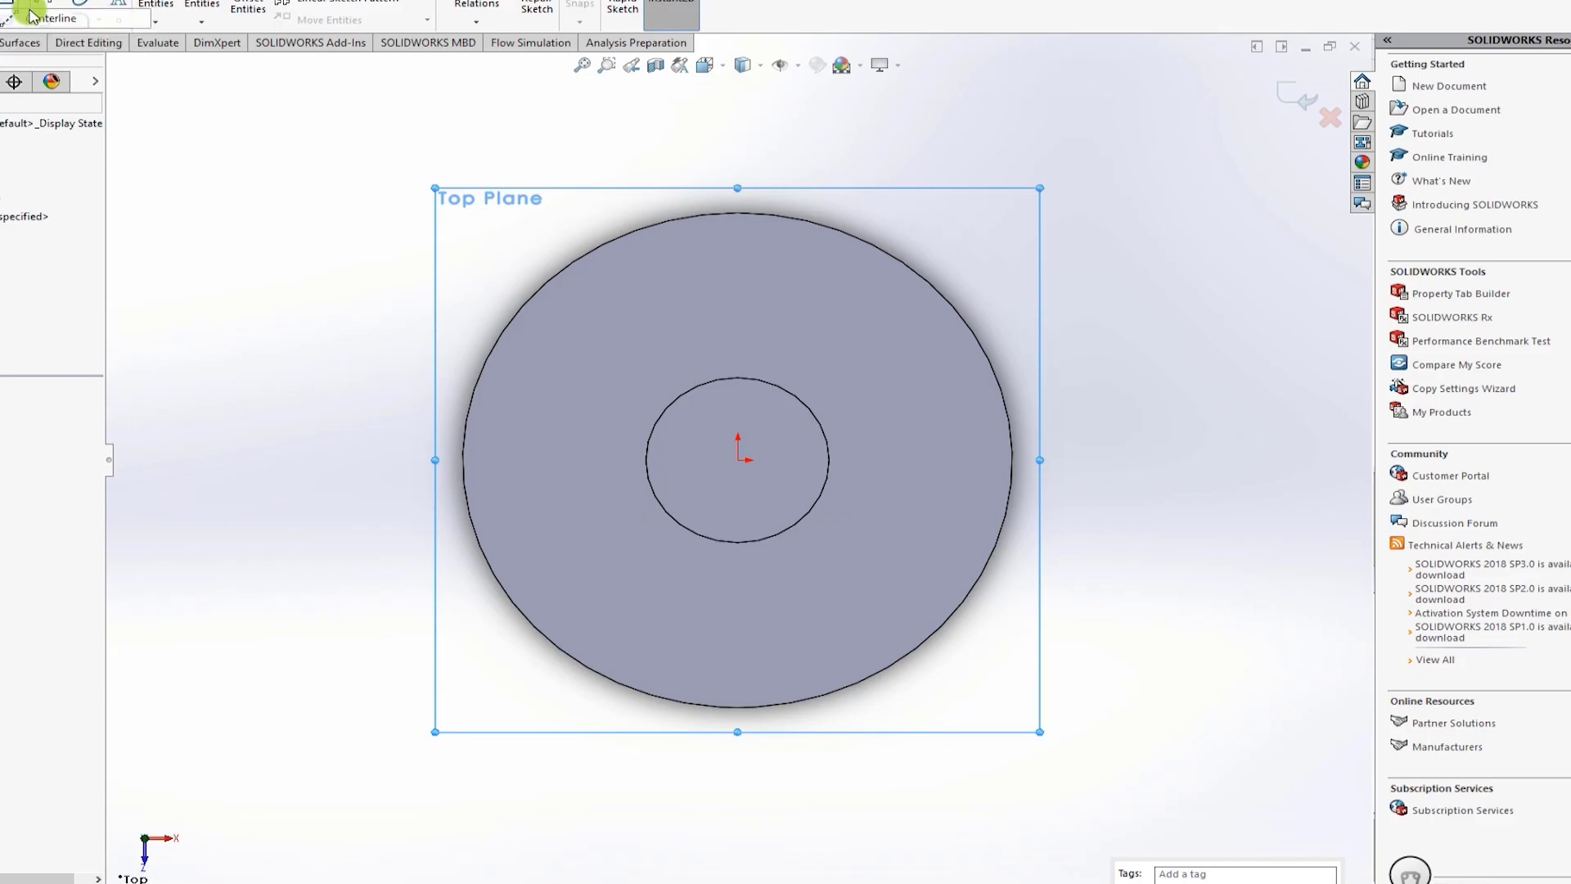
pyautogui.click(734, 213)
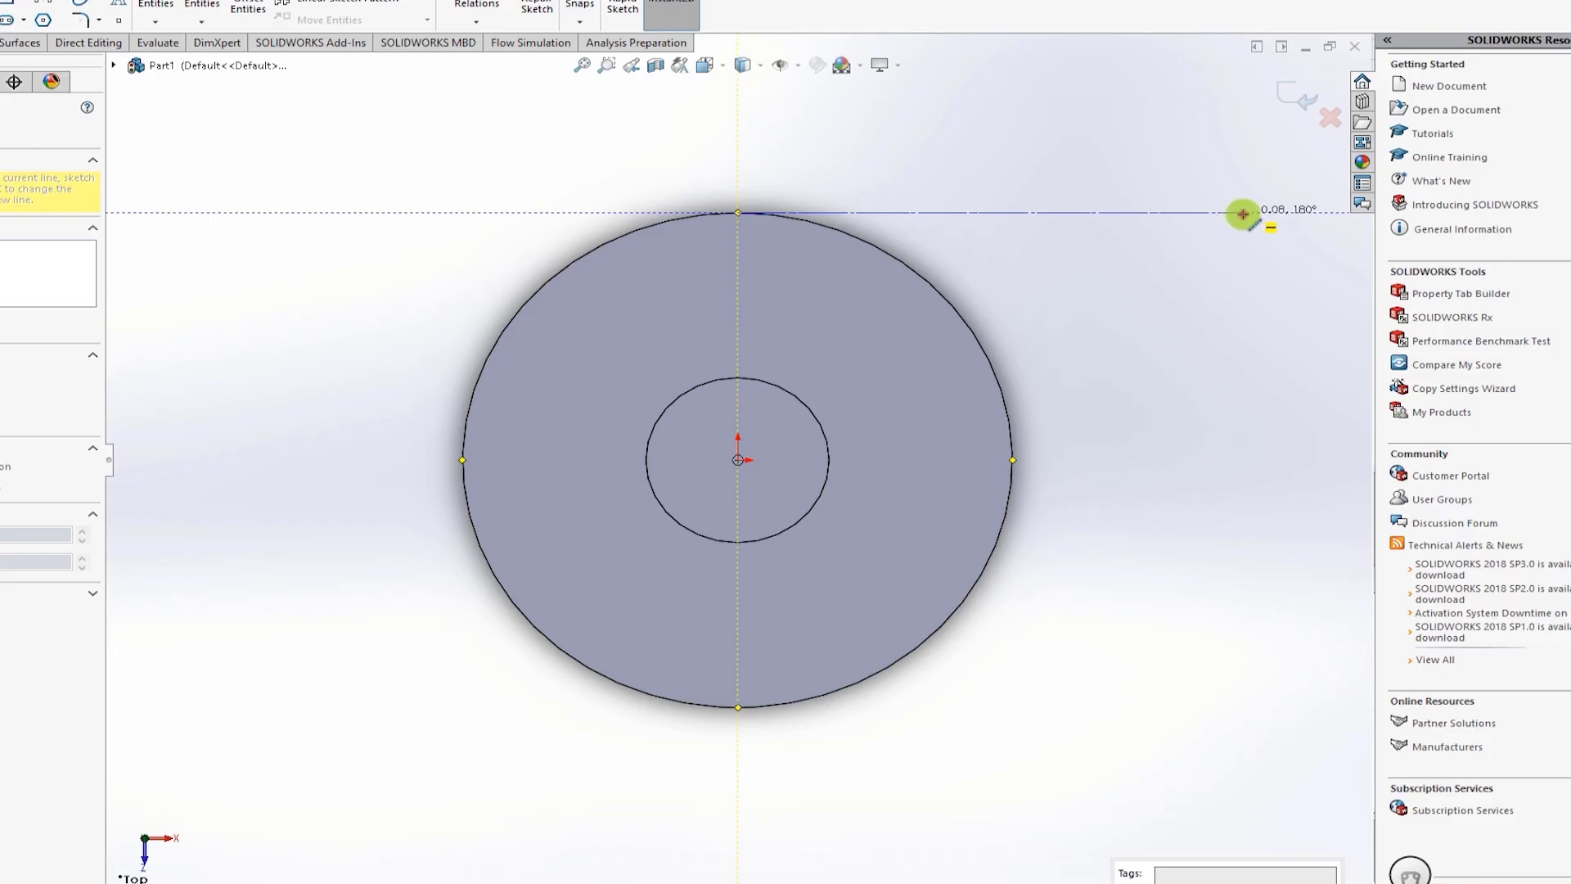
pyautogui.click(1243, 214)
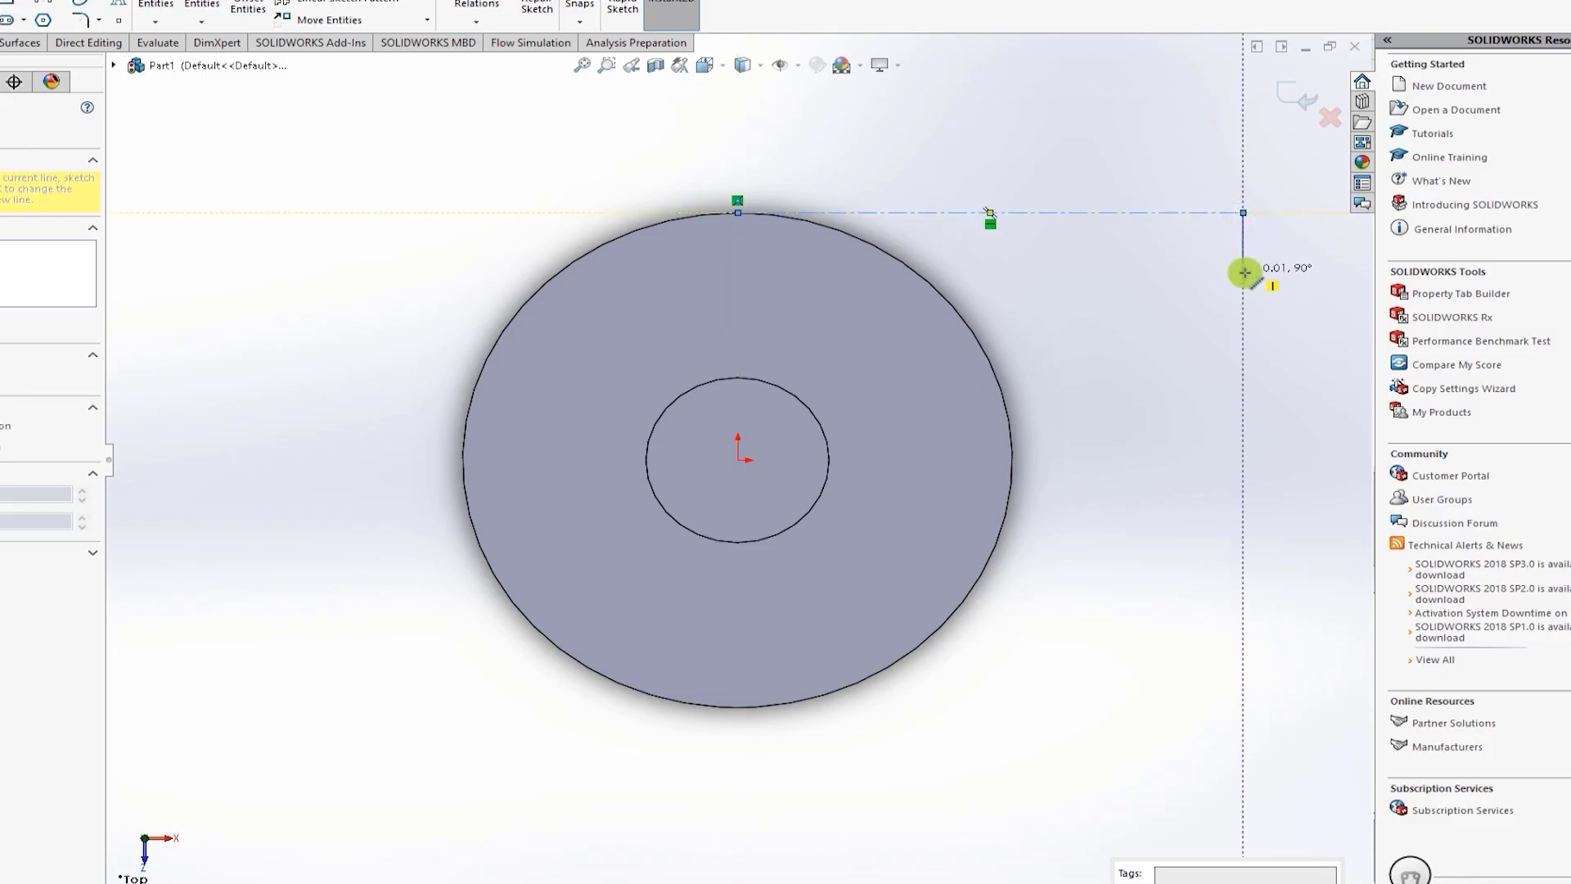
pyautogui.press('Escape')
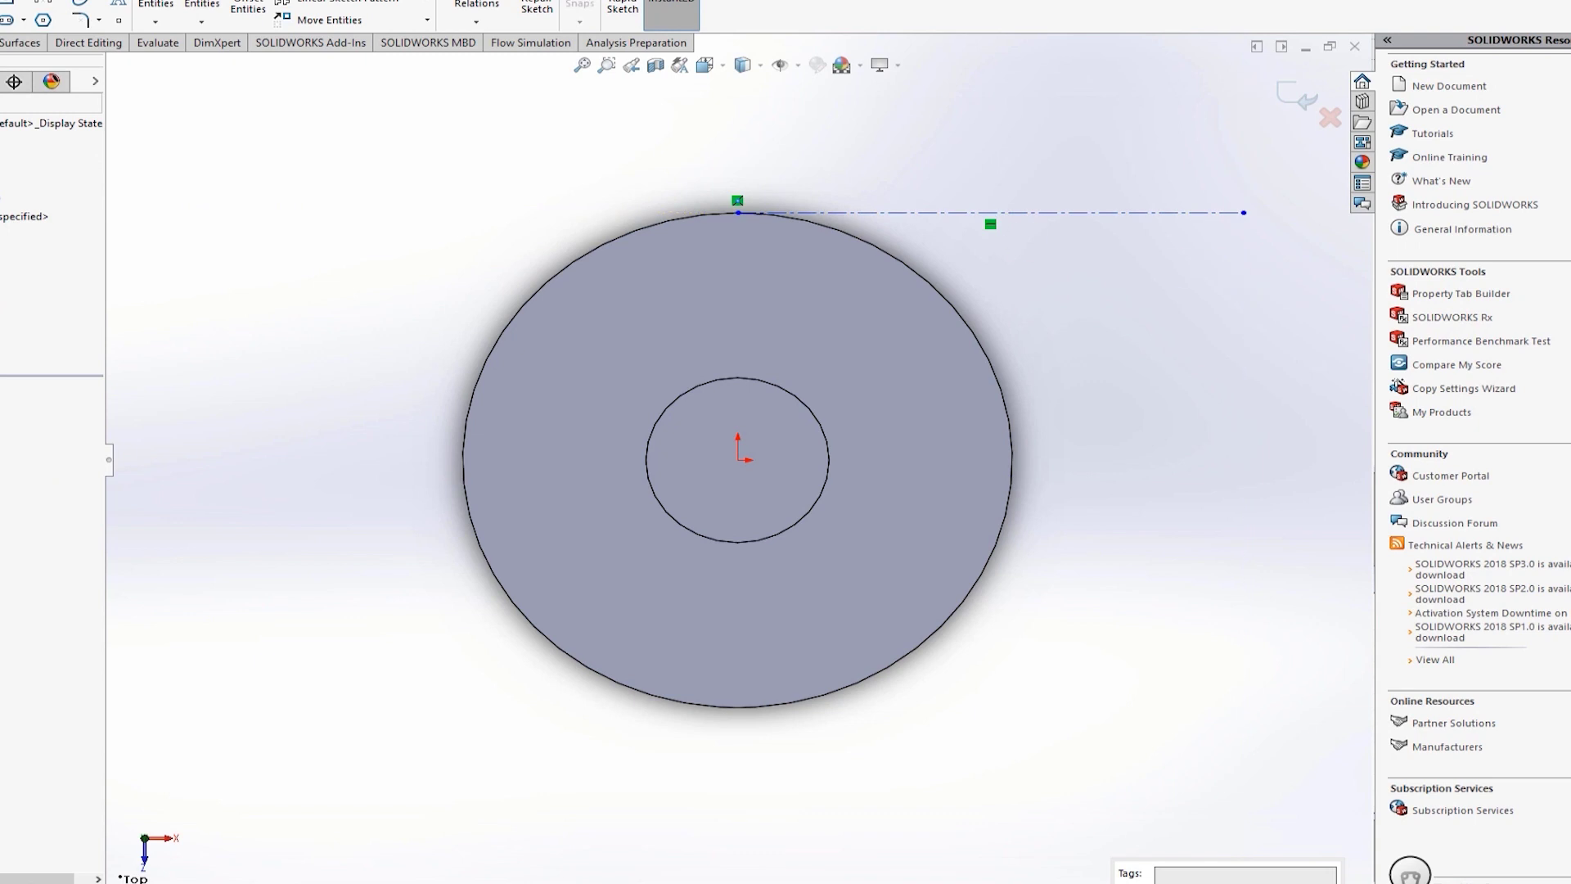
# Step: Draw a solid horizontal line about 0.08 m long below the centerline, starting above the origin and ending level with the centerline's outer end
pyautogui.press('l')
pyautogui.click(738, 248)
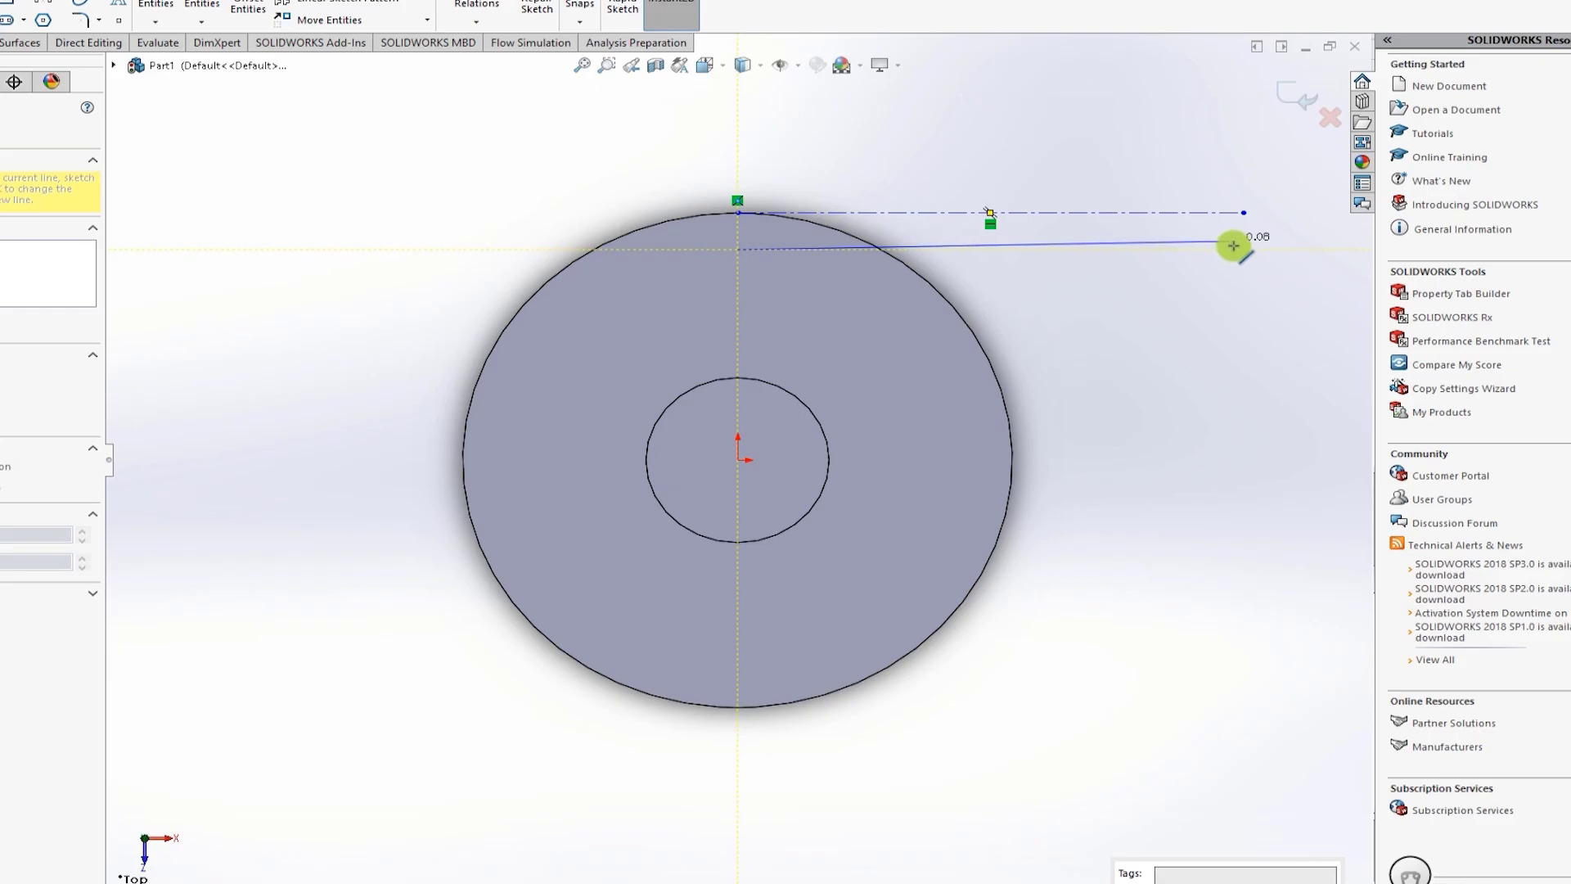
pyautogui.click(1244, 249)
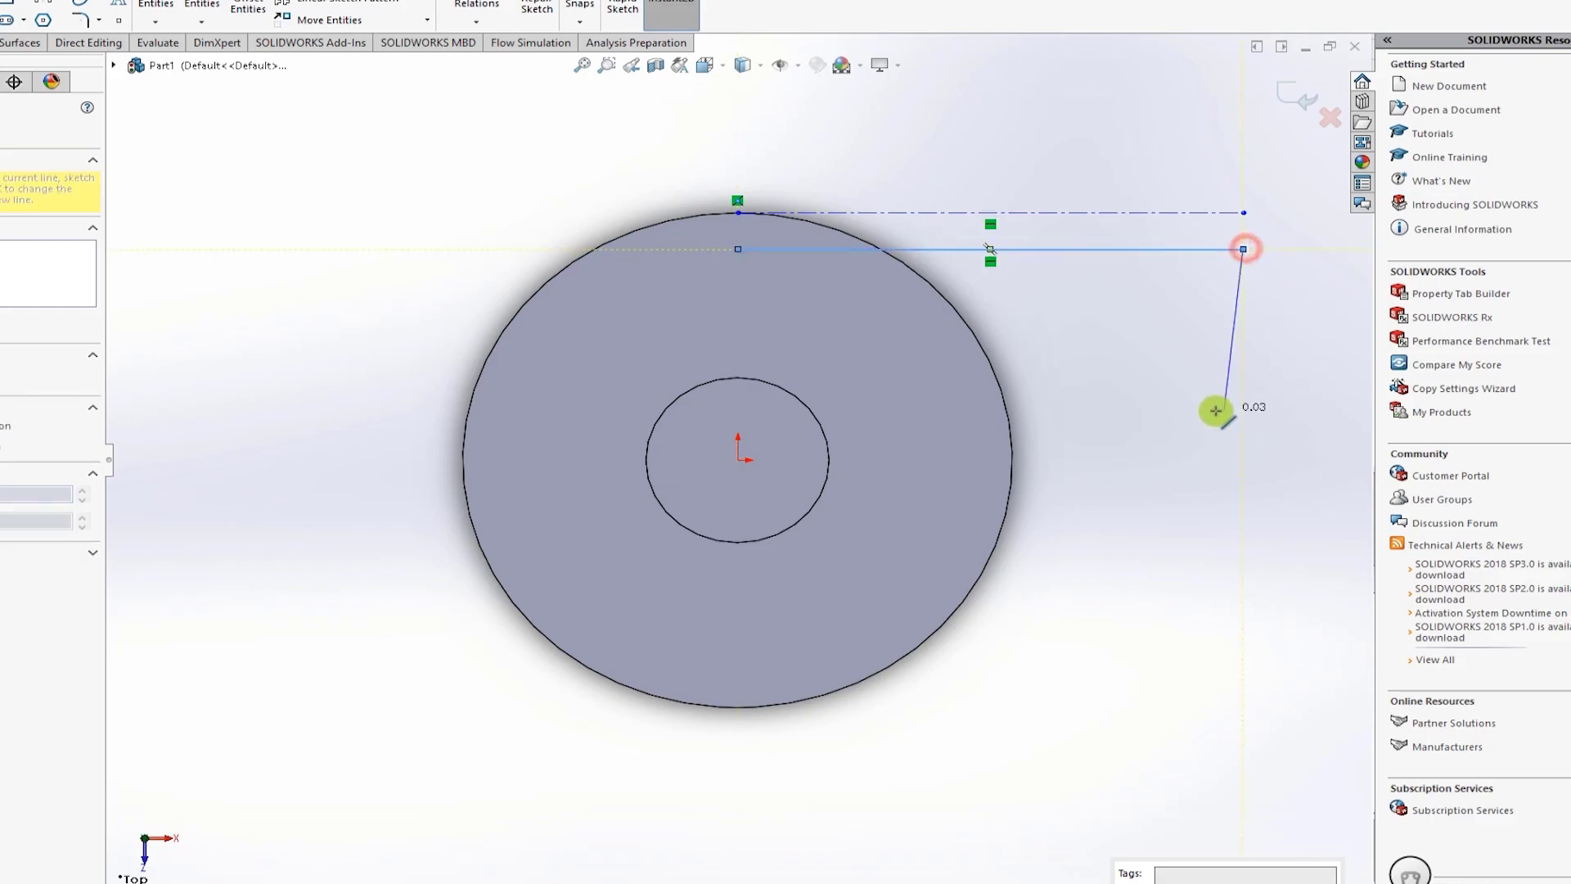
pyautogui.press('Escape')
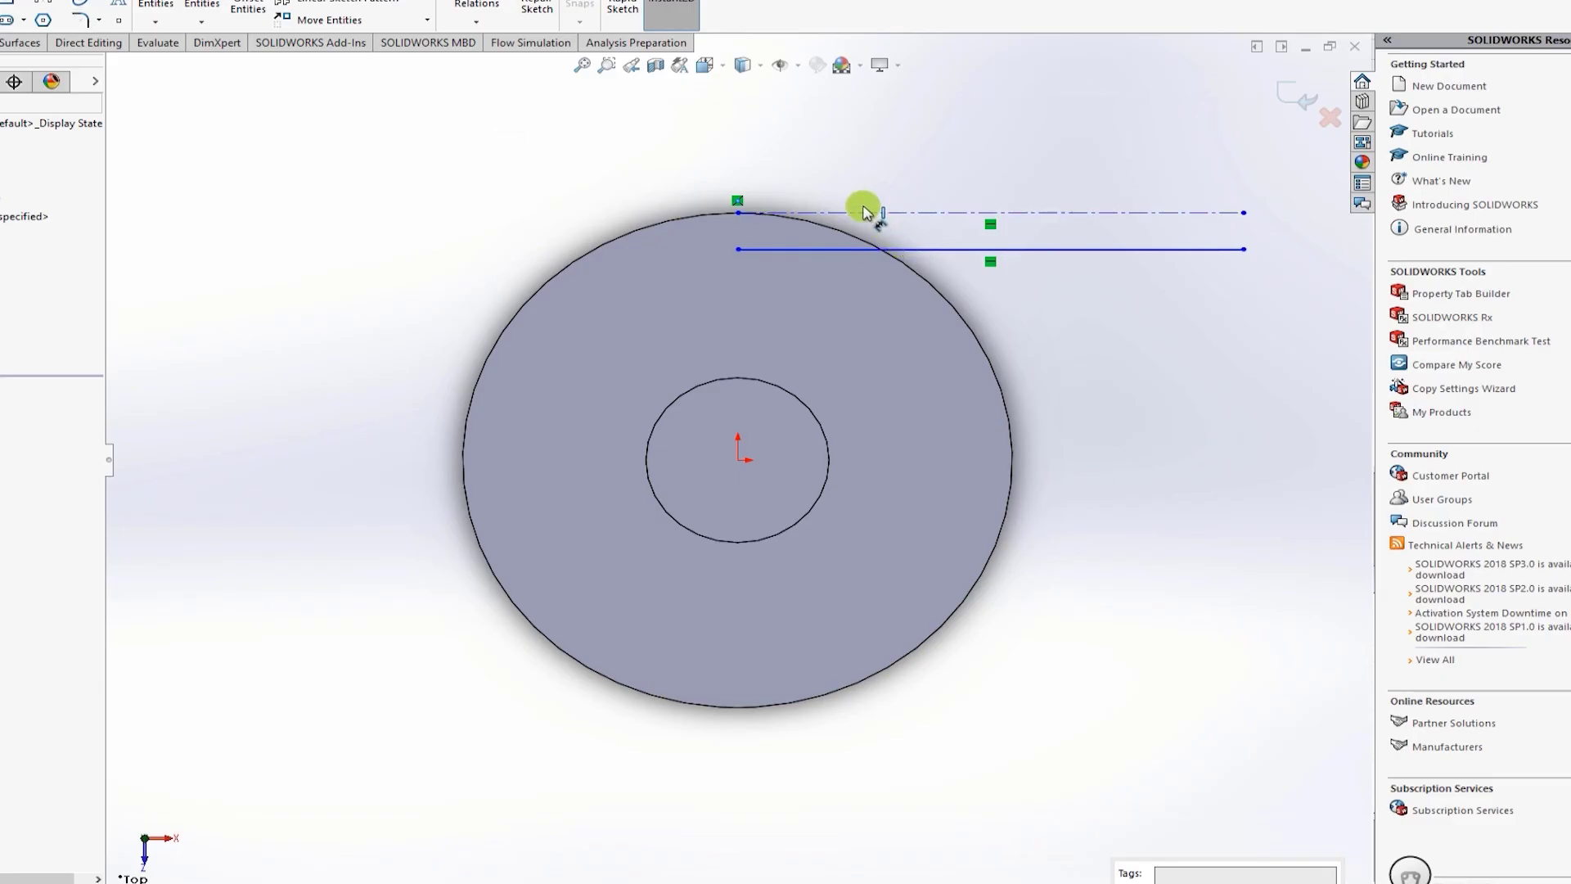
# Step: Dimension the distance between the centerline and the solid line, and set it to 0.005 m
pyautogui.click(874, 254)
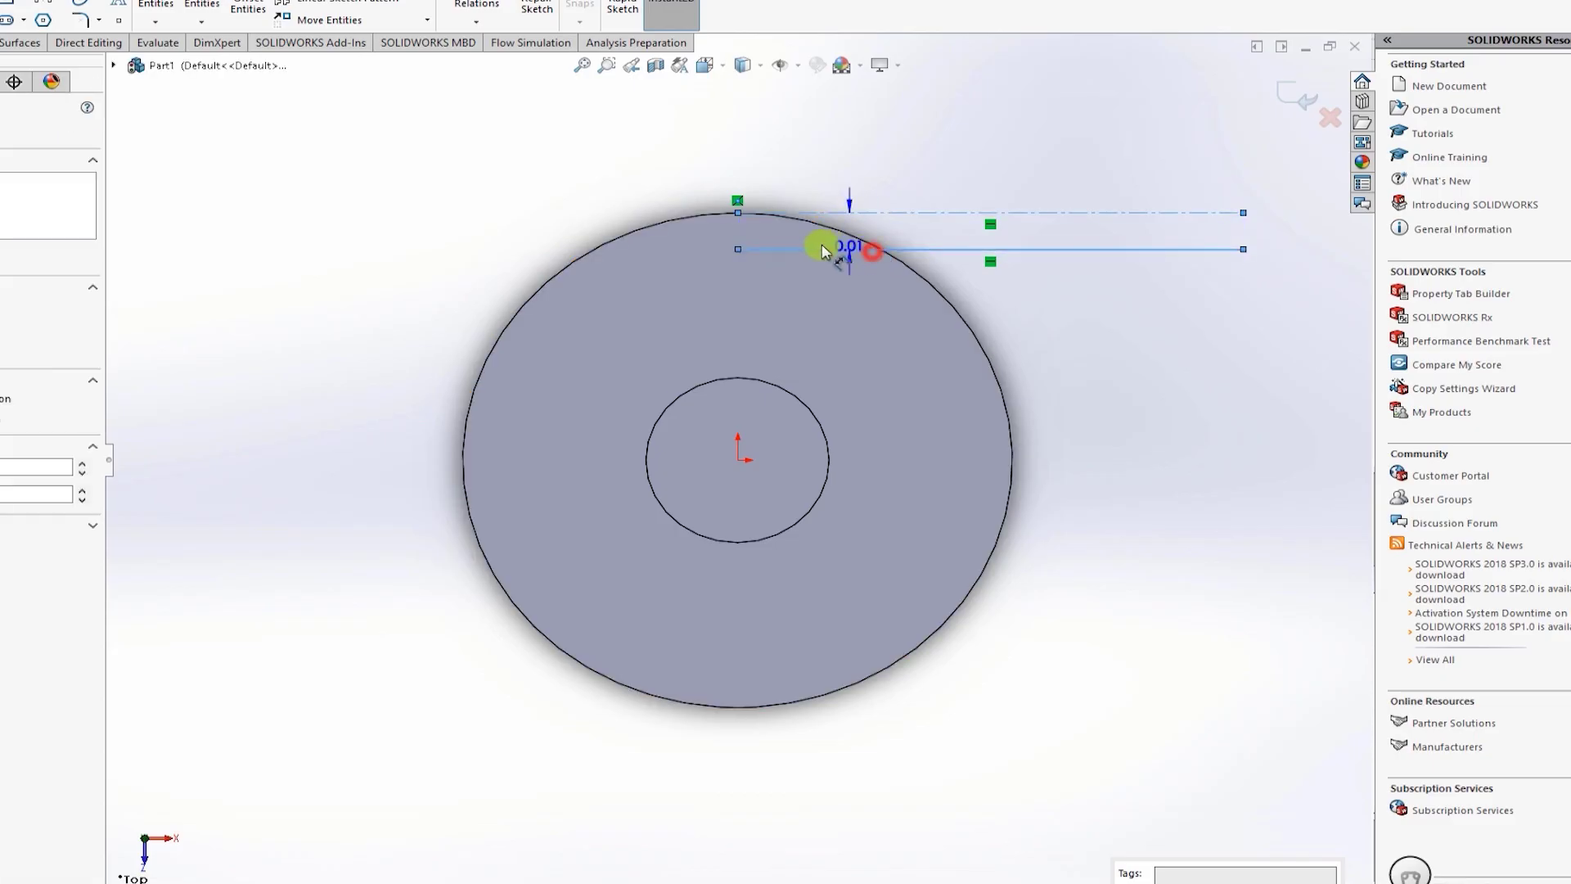
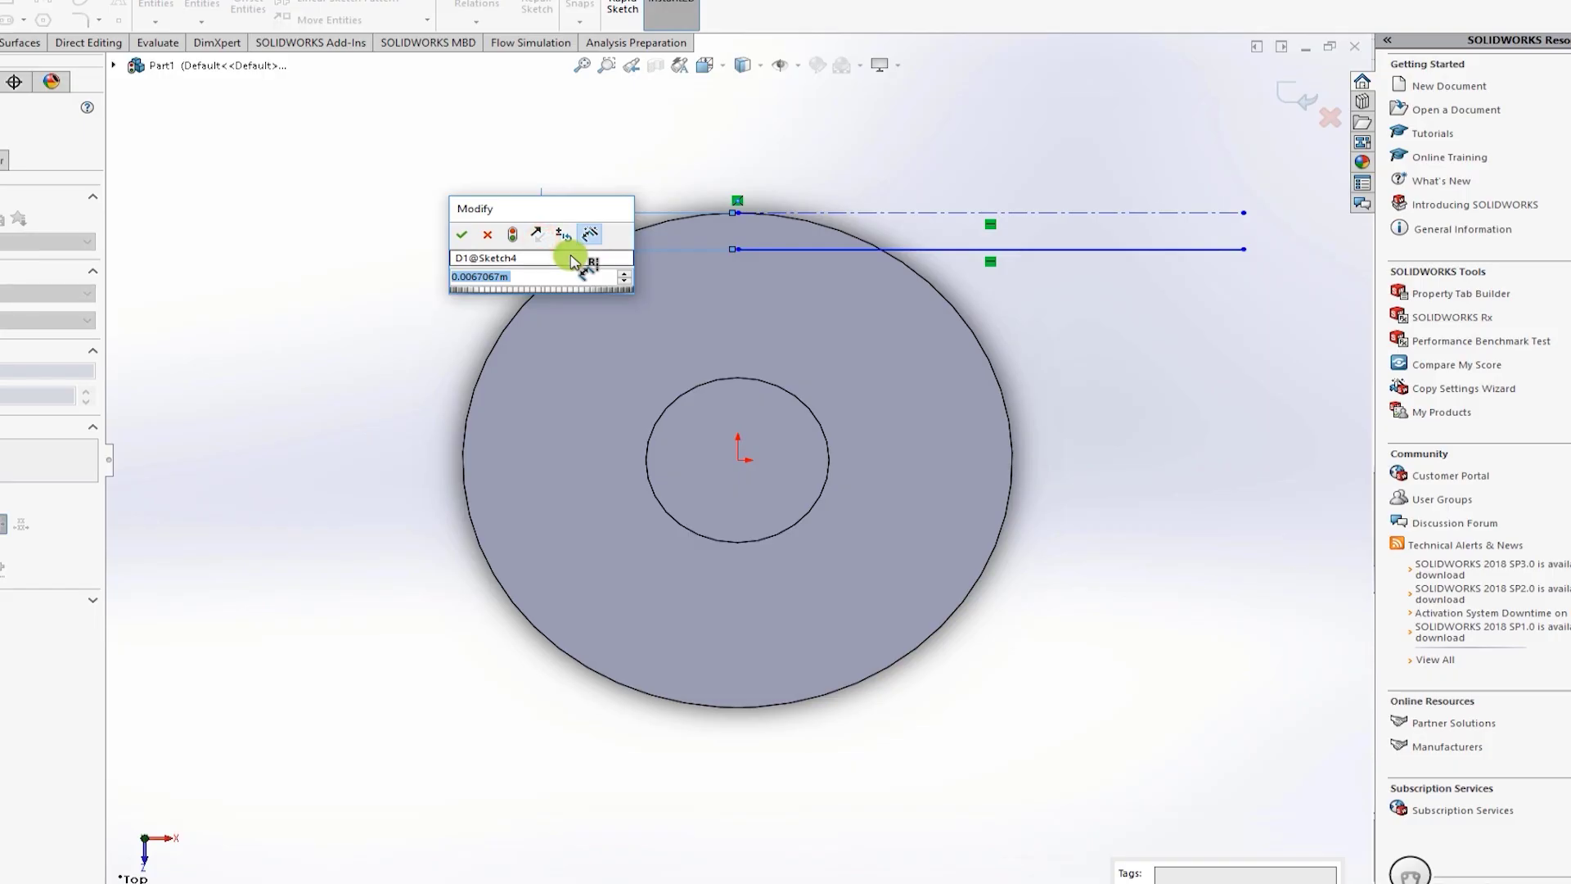
pyautogui.write('0.')
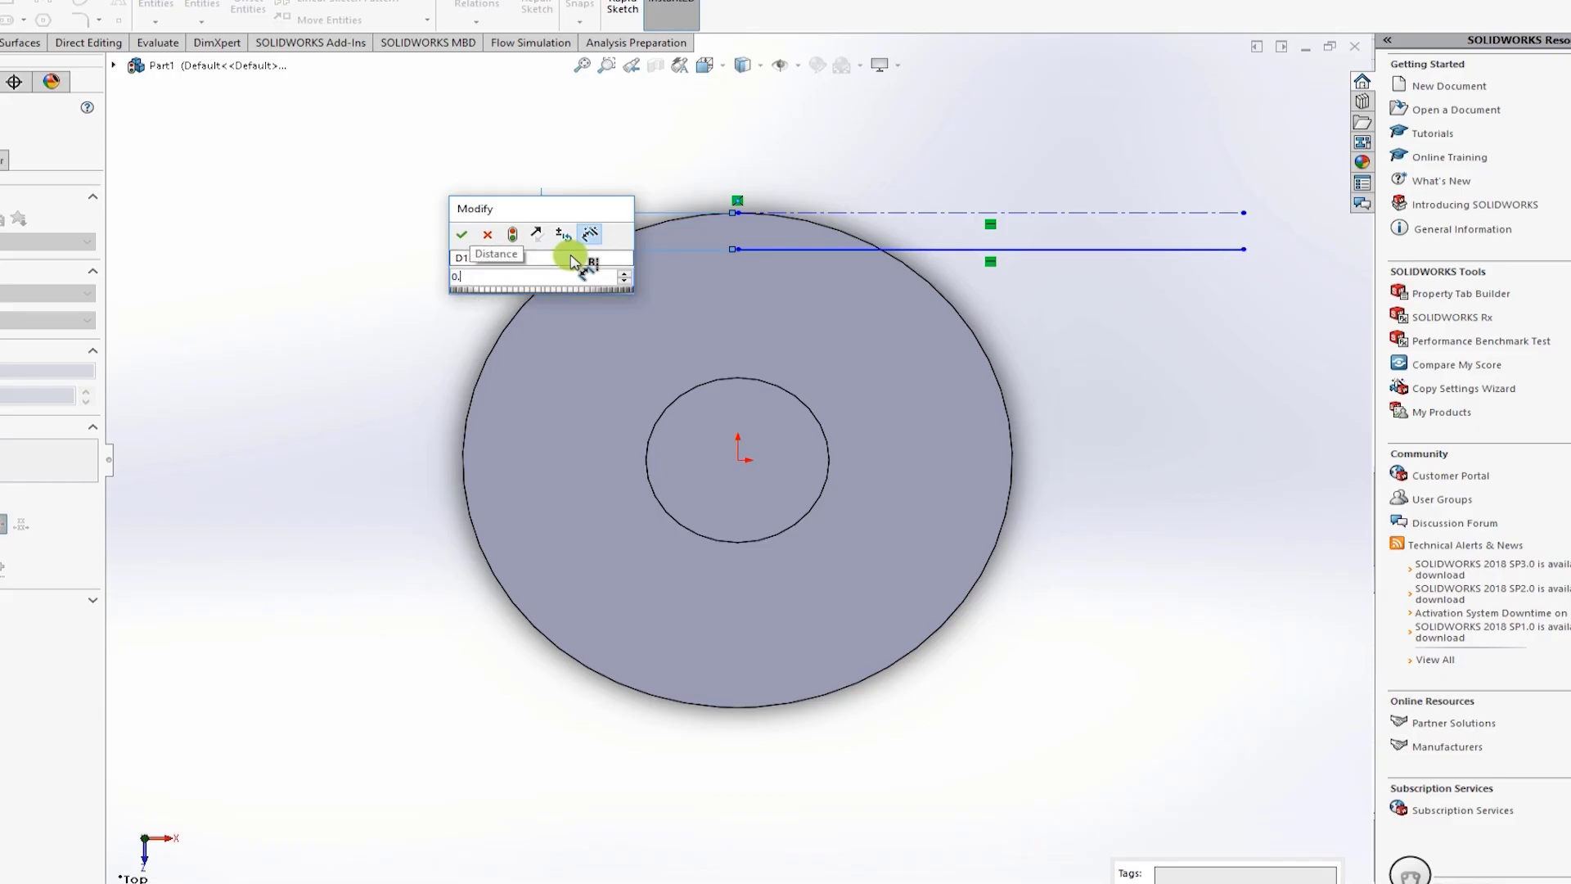
pyautogui.write('00')
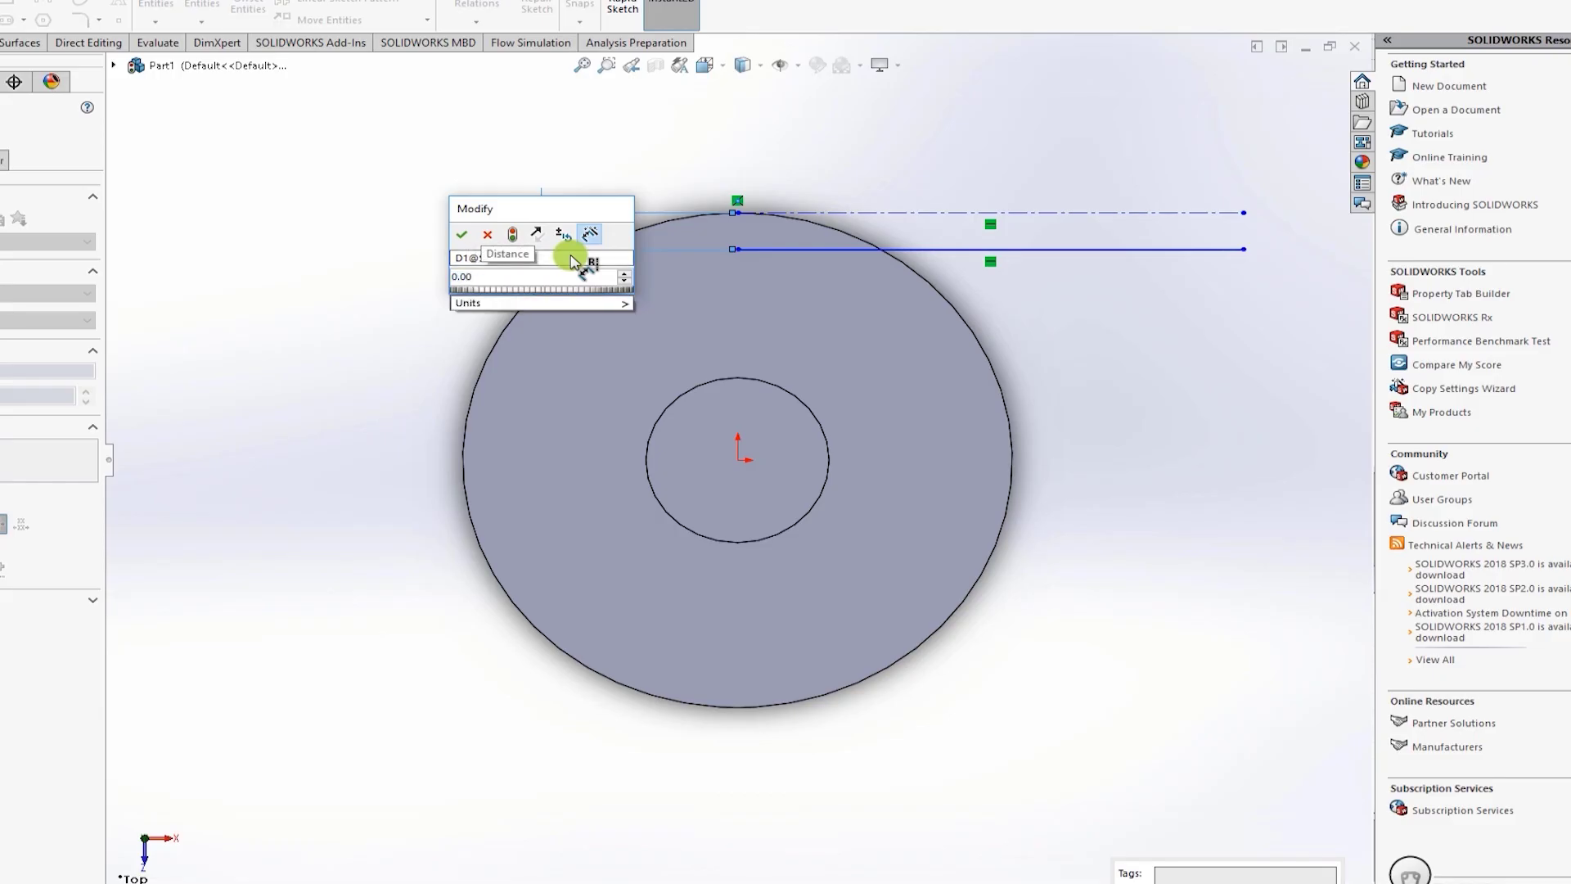
pyautogui.write('5')
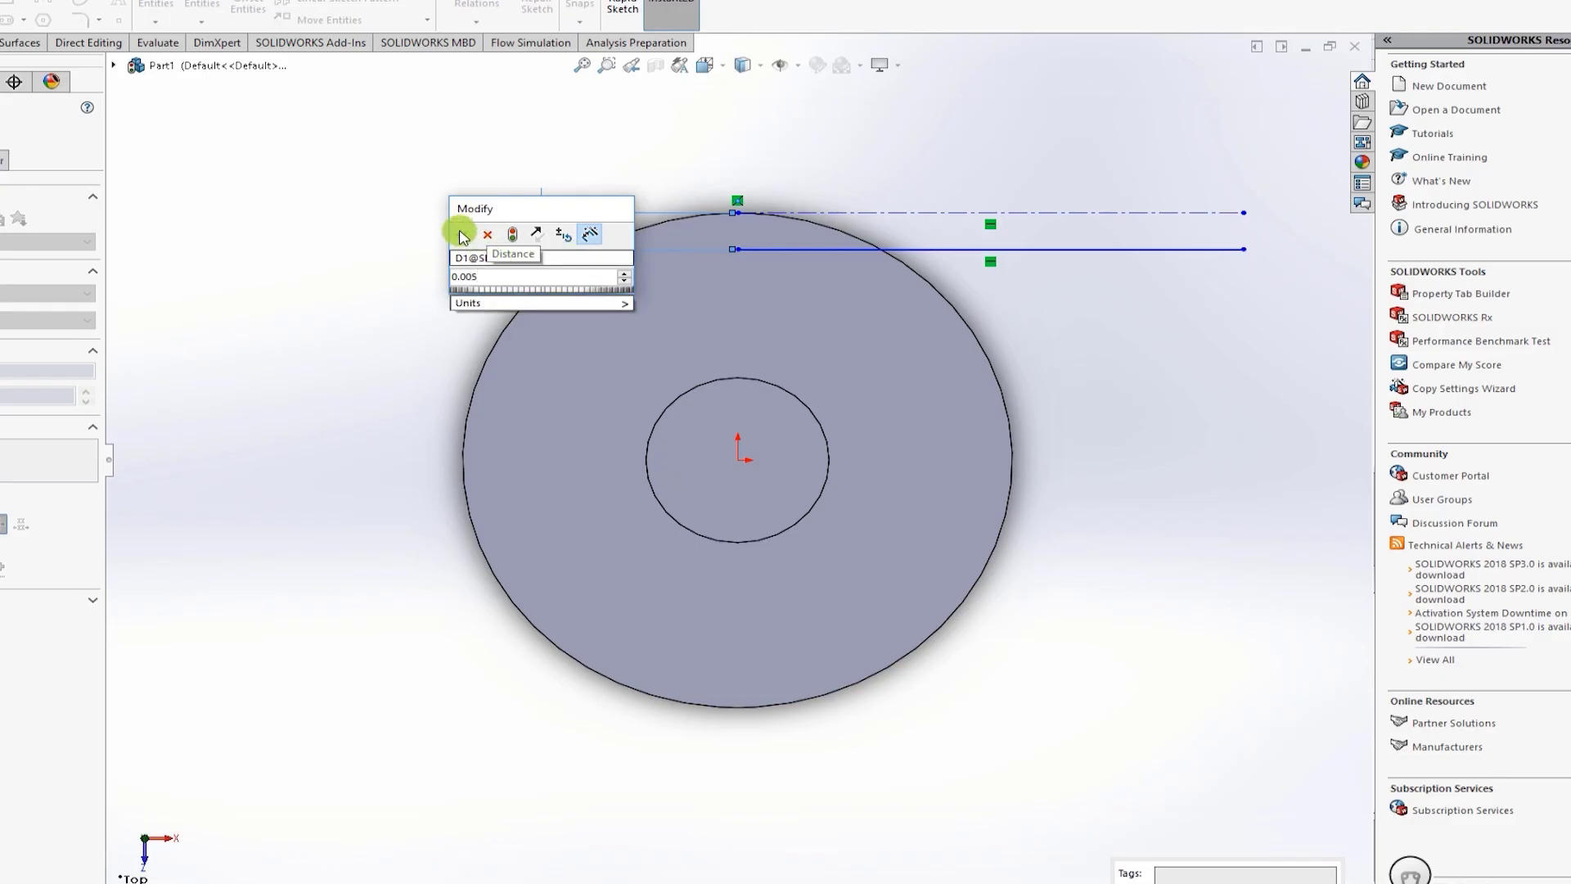
pyautogui.click(461, 235)
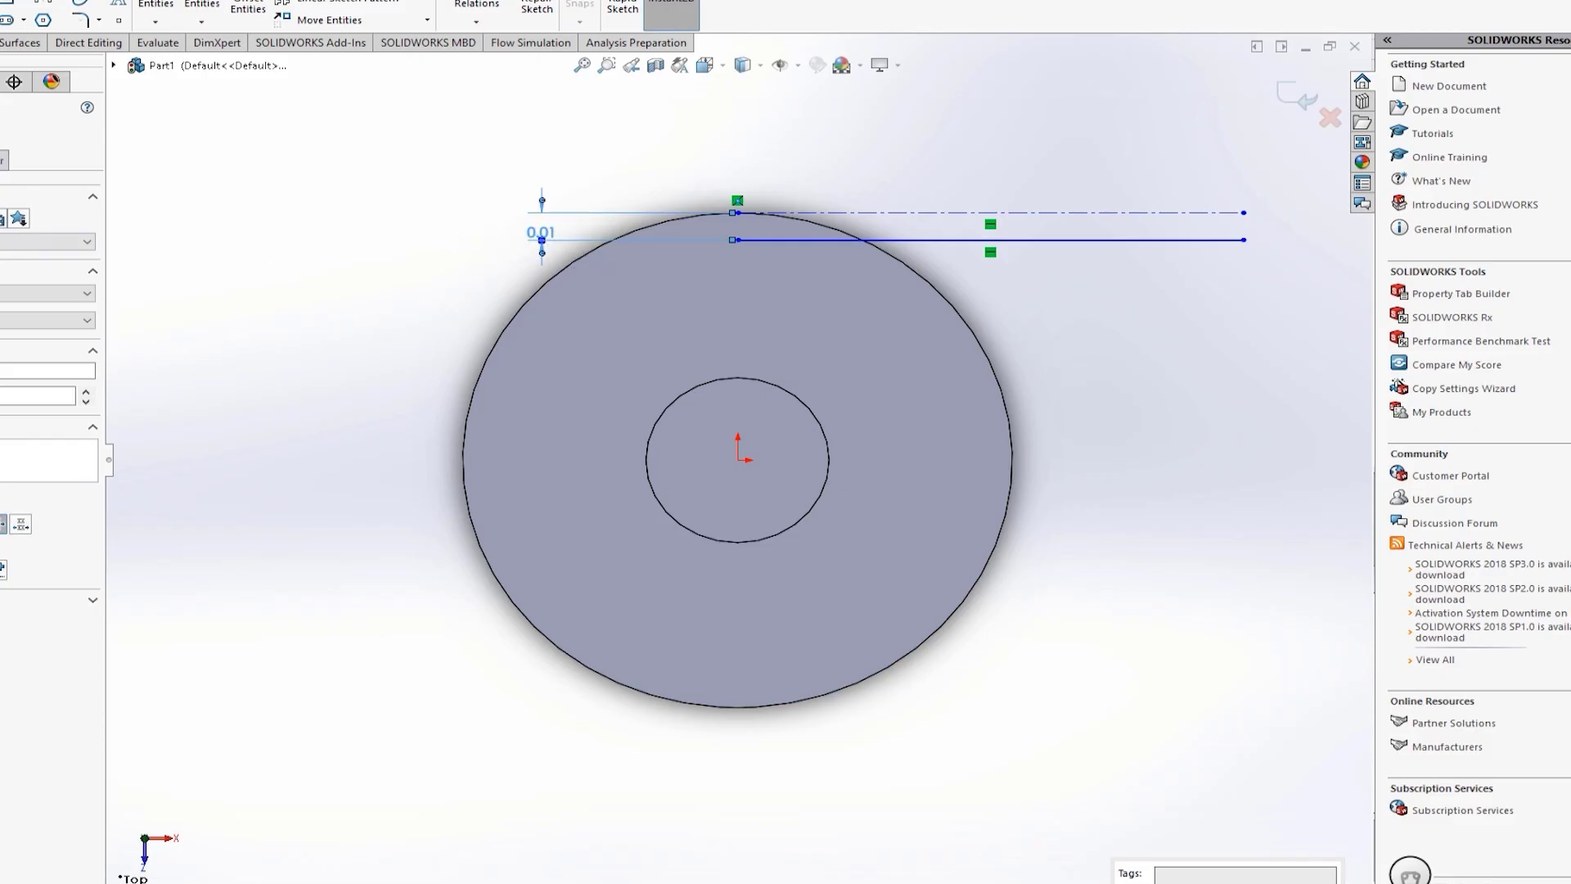
pyautogui.press('Escape')
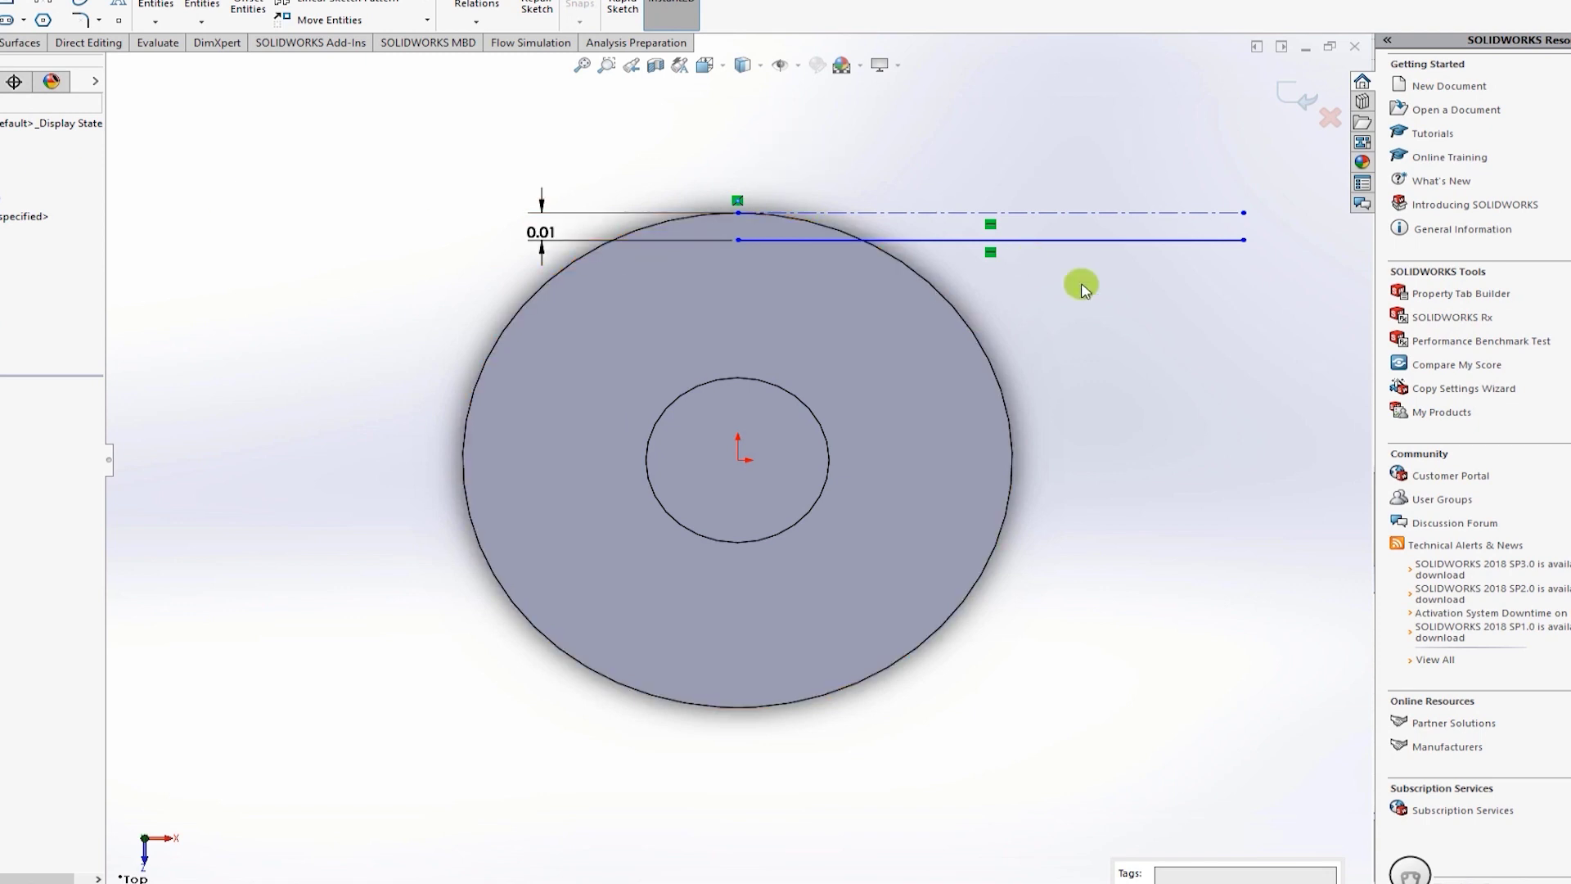
# Step: Compare the outlet lines with the blades and disc in a Top Plane section, close the section, and inspect the sketch at an angle
pyautogui.scroll(2, 978, 186)
pyautogui.scroll(-2, 981, 191)
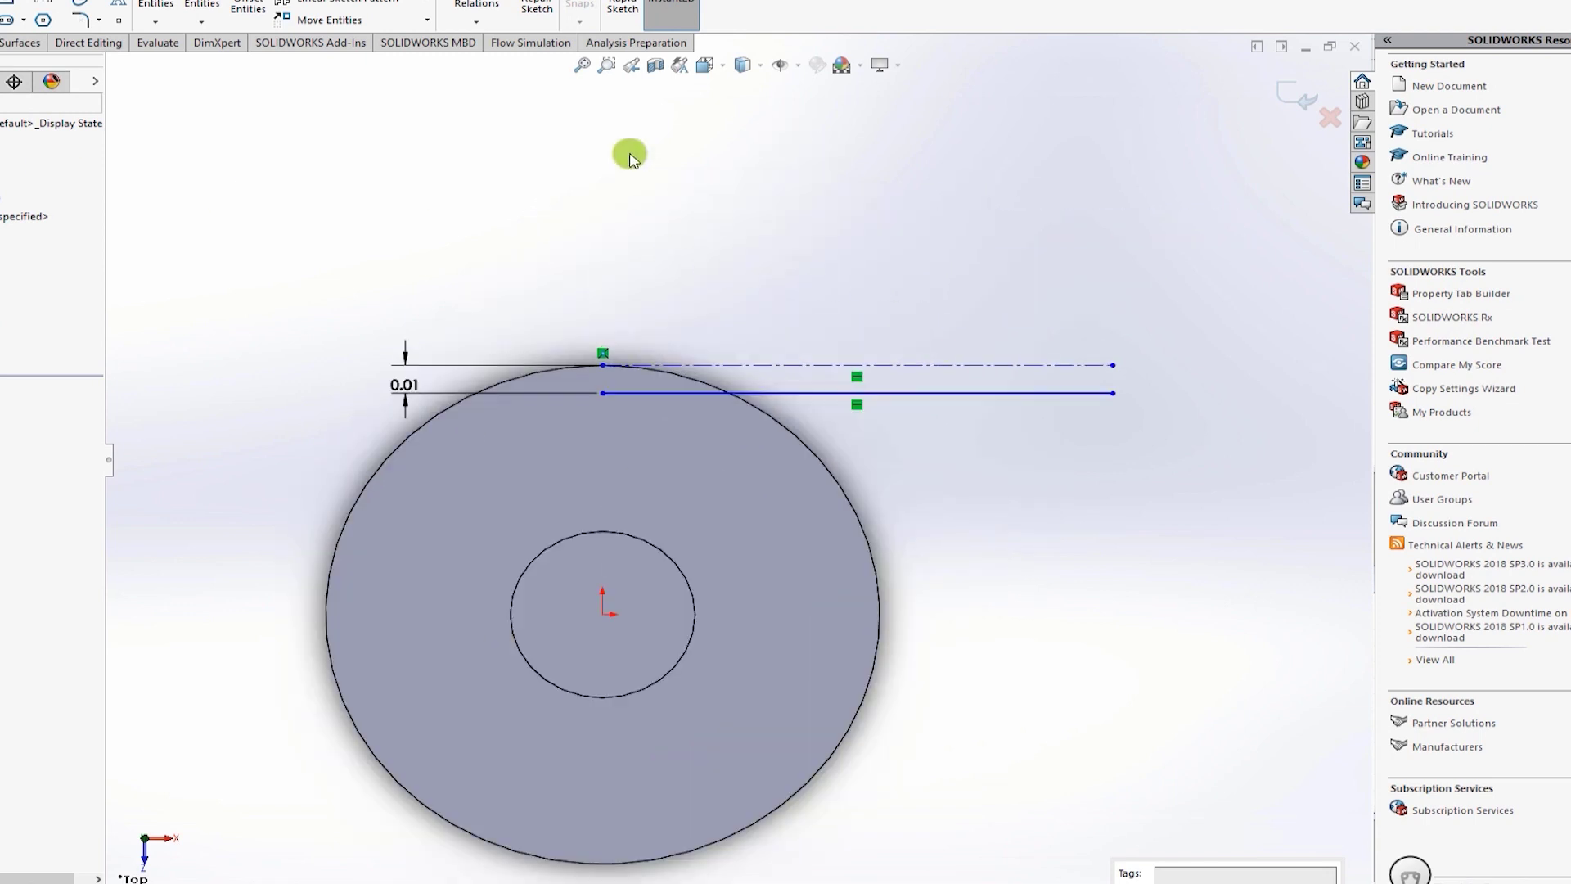
pyautogui.click(655, 67)
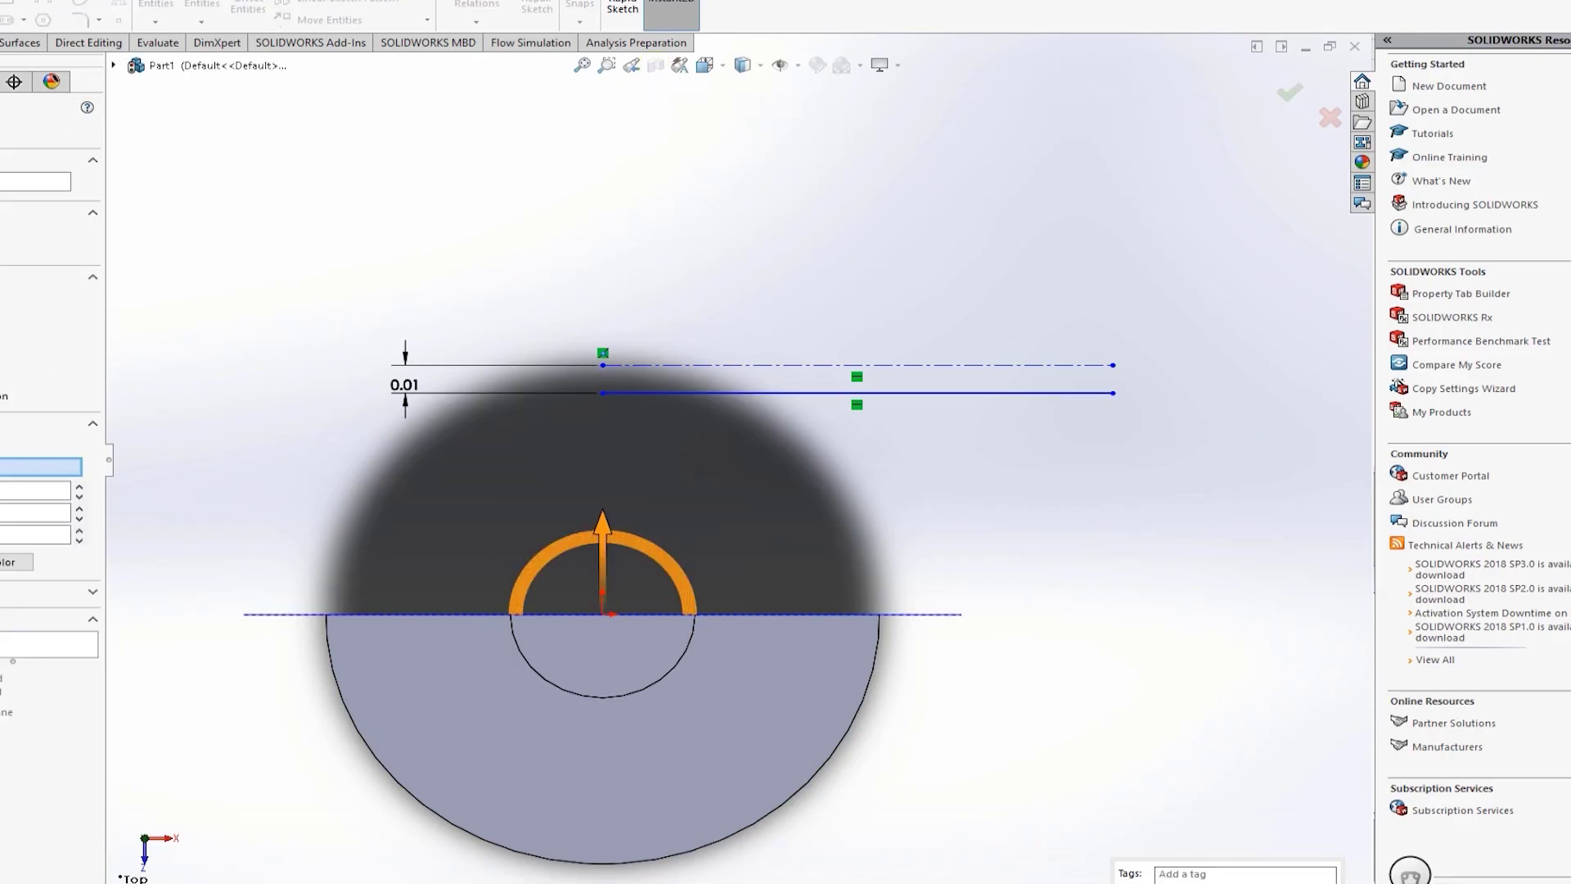
pyautogui.click(41, 466)
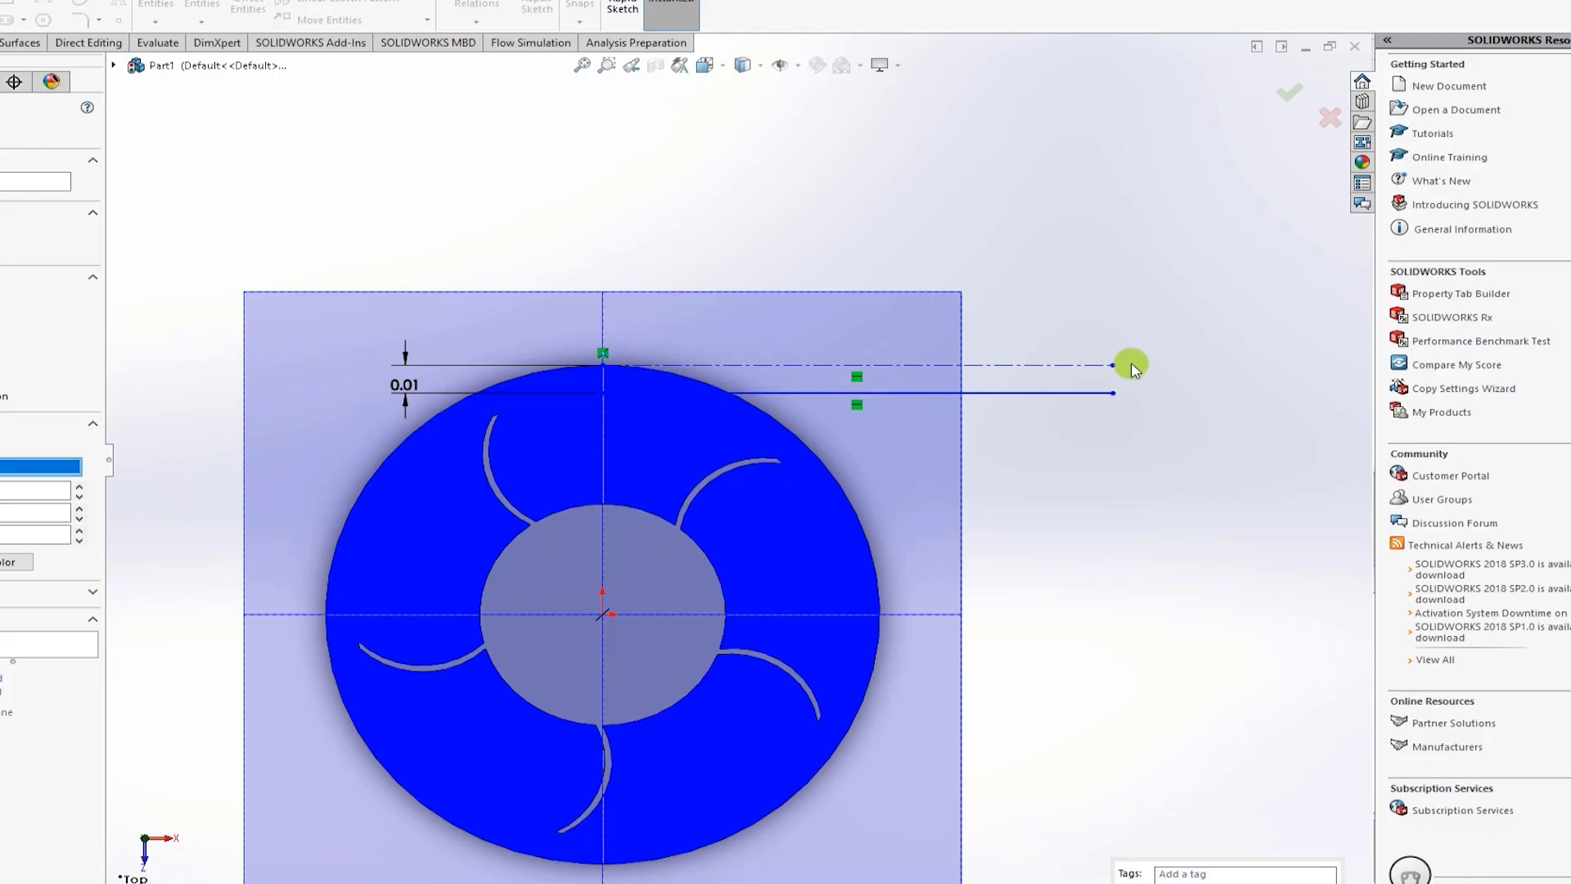
pyautogui.click(601, 375)
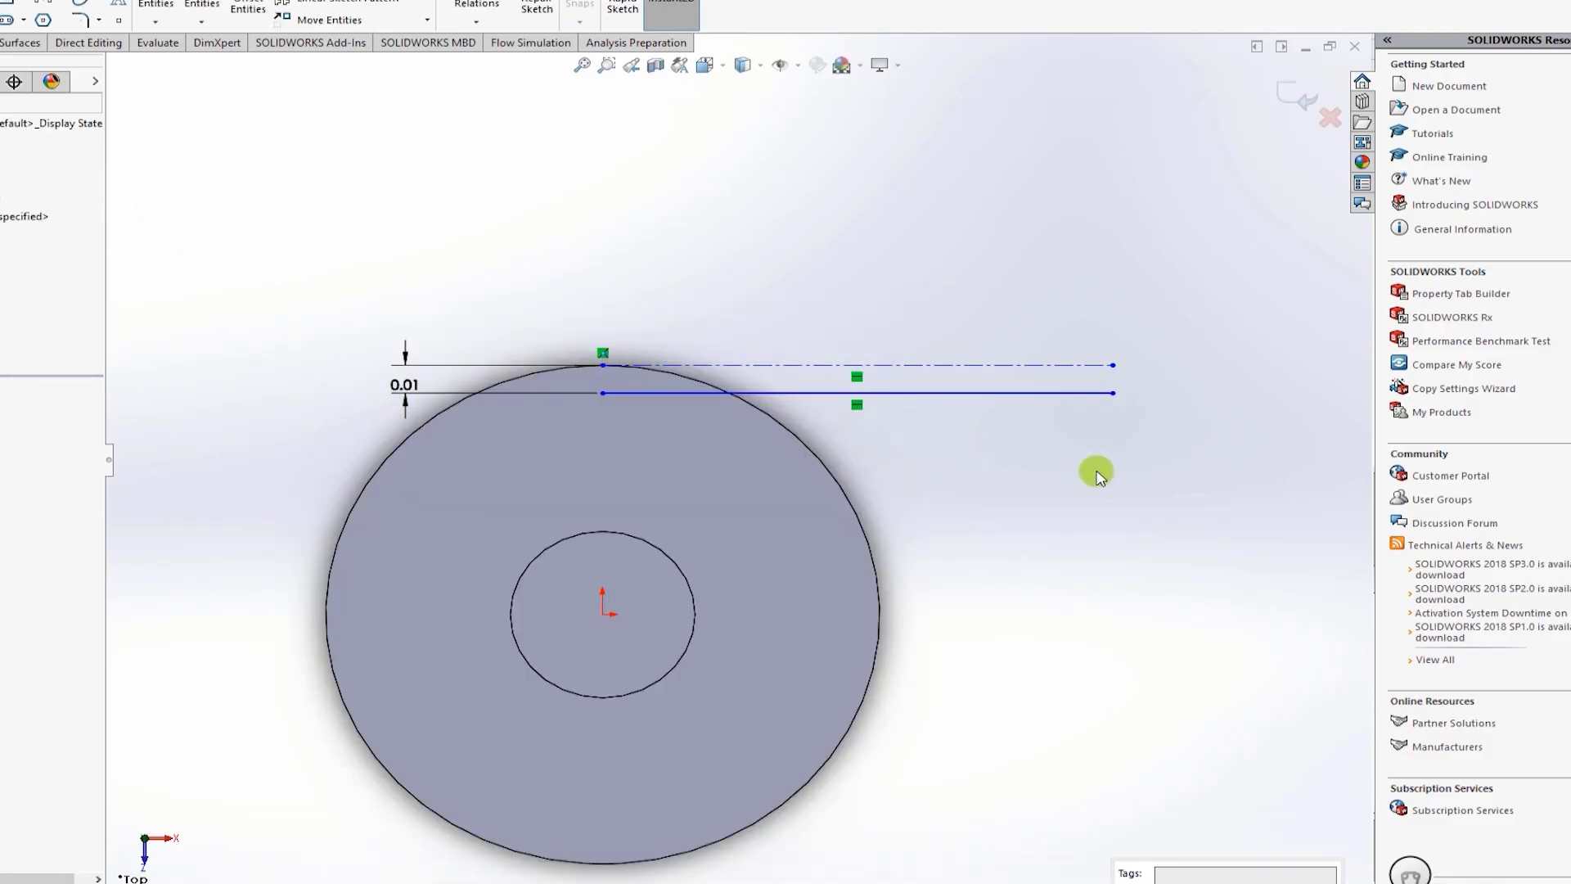
pyautogui.moveTo(1097, 466)
pyautogui.mouseDown(button='middle')
pyautogui.moveTo(1042, 477)
pyautogui.moveTo(1015, 549)
pyautogui.moveTo(1053, 491)
pyautogui.mouseUp(button='middle')
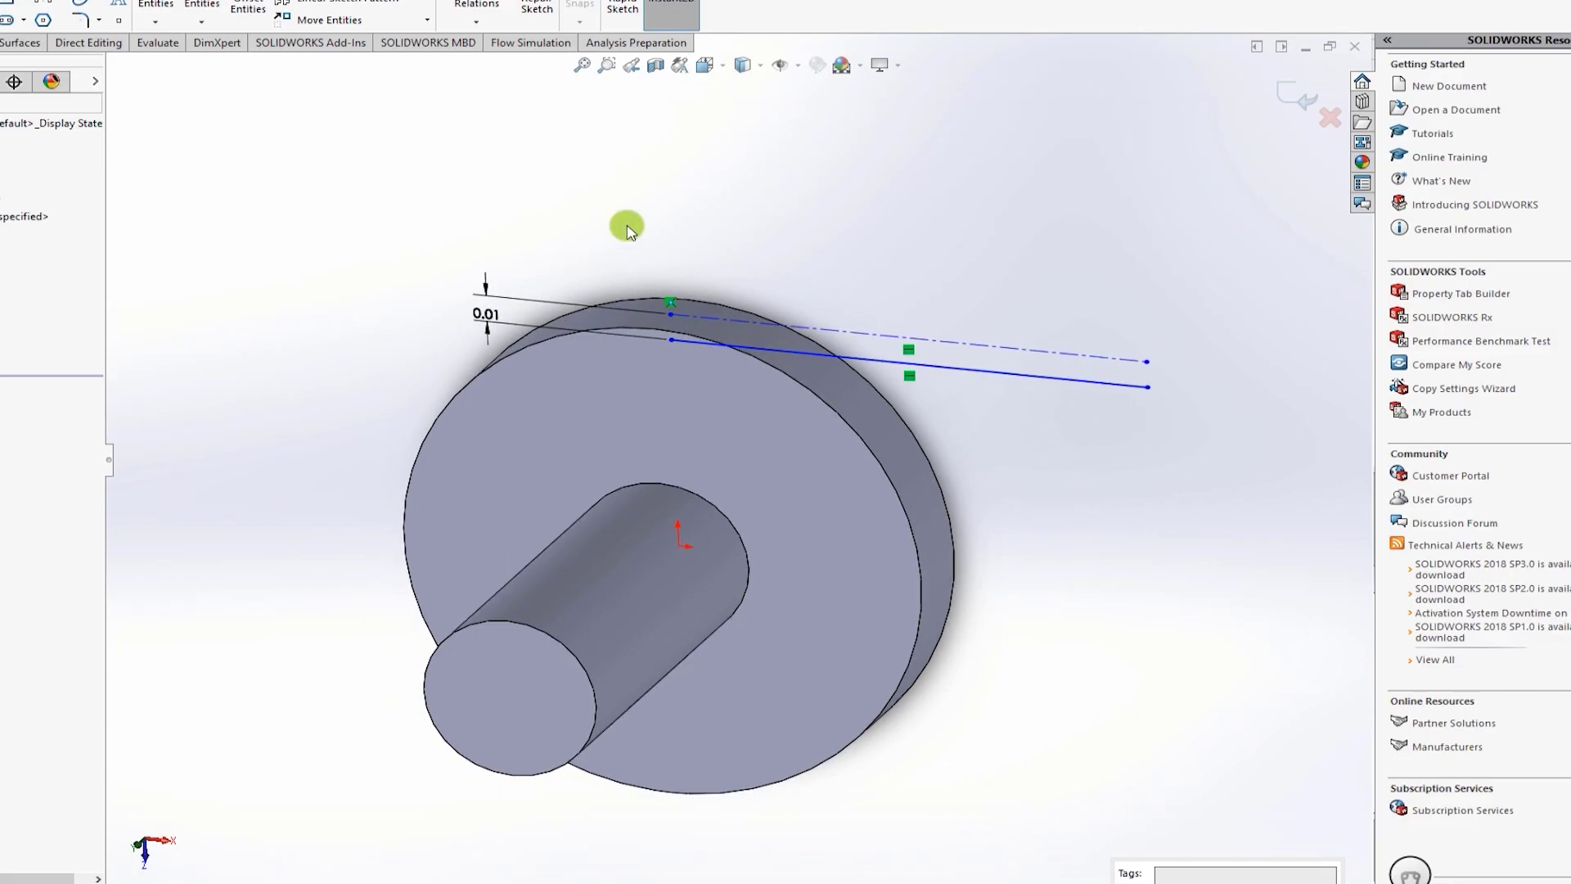
pyautogui.moveTo(4, 42)
pyautogui.mouseDown()
pyautogui.moveTo(23, 34)
pyautogui.moveTo(3, 14)
pyautogui.mouseUp()
pyautogui.moveTo(14, 48)
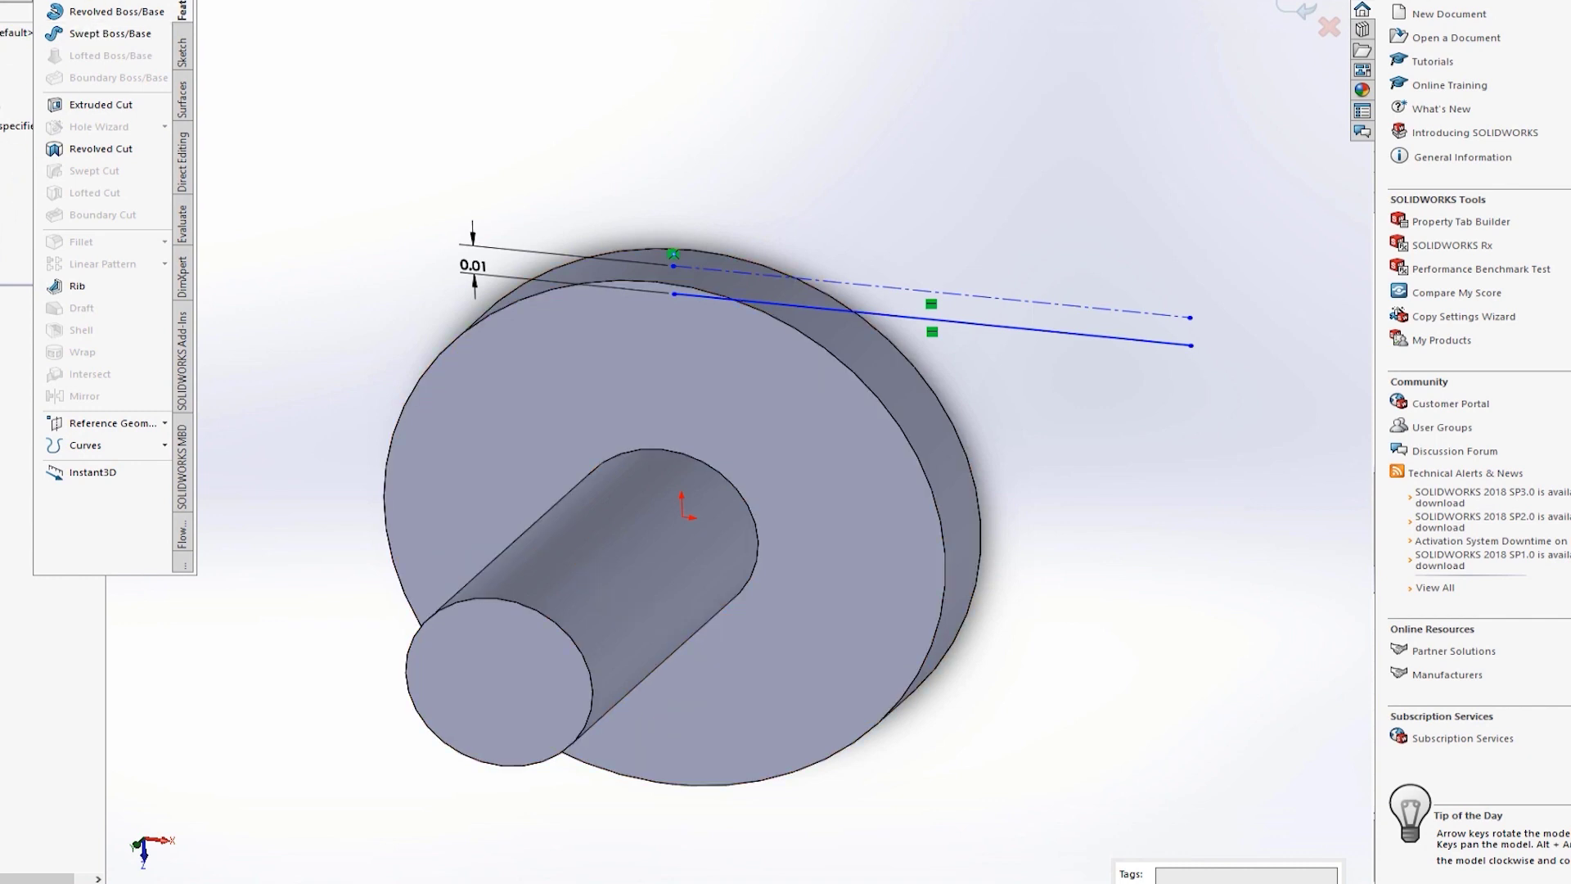
pyautogui.moveTo(110, 10); pyautogui.dragTo(681, 60)
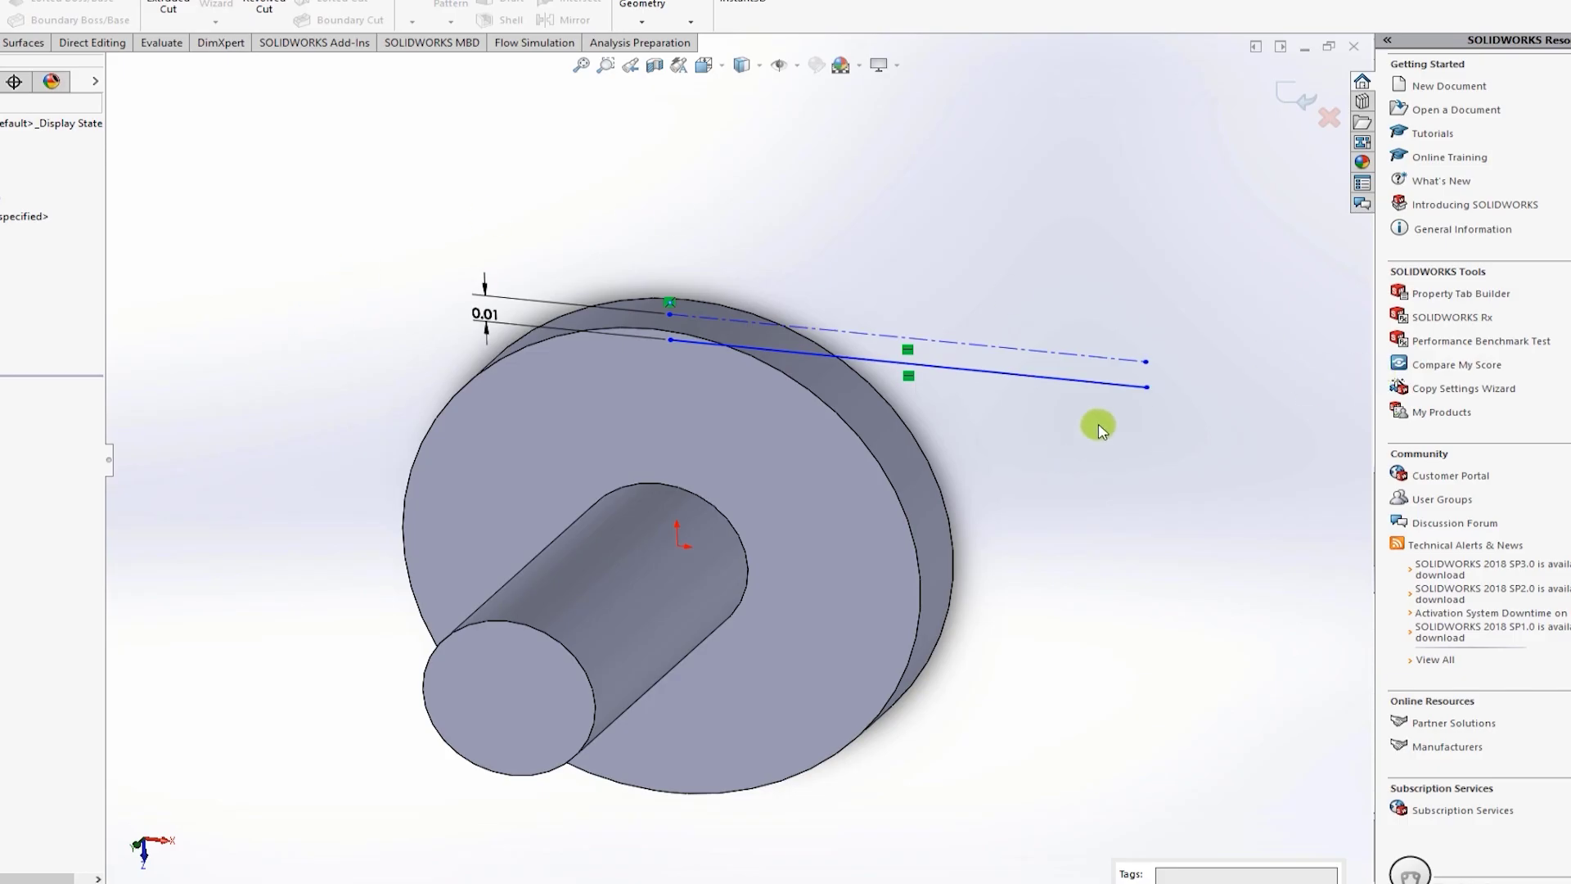
# Step: Exit the sketch and create a reference plane perpendicular to the solid line through its outer endpoint
pyautogui.click(1146, 388)
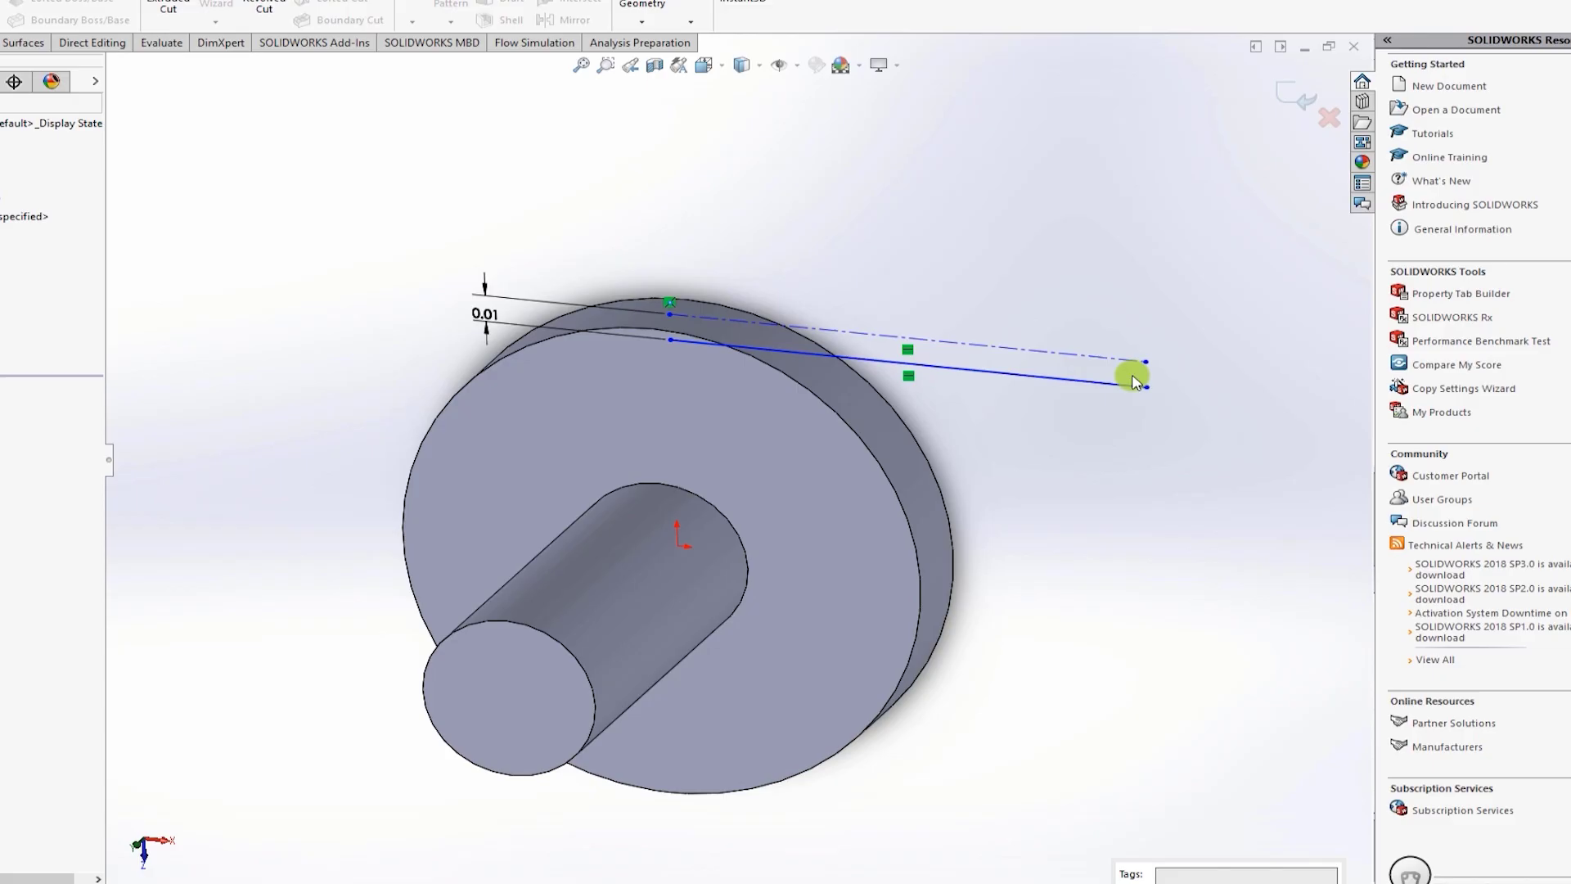
pyautogui.click(1, 43)
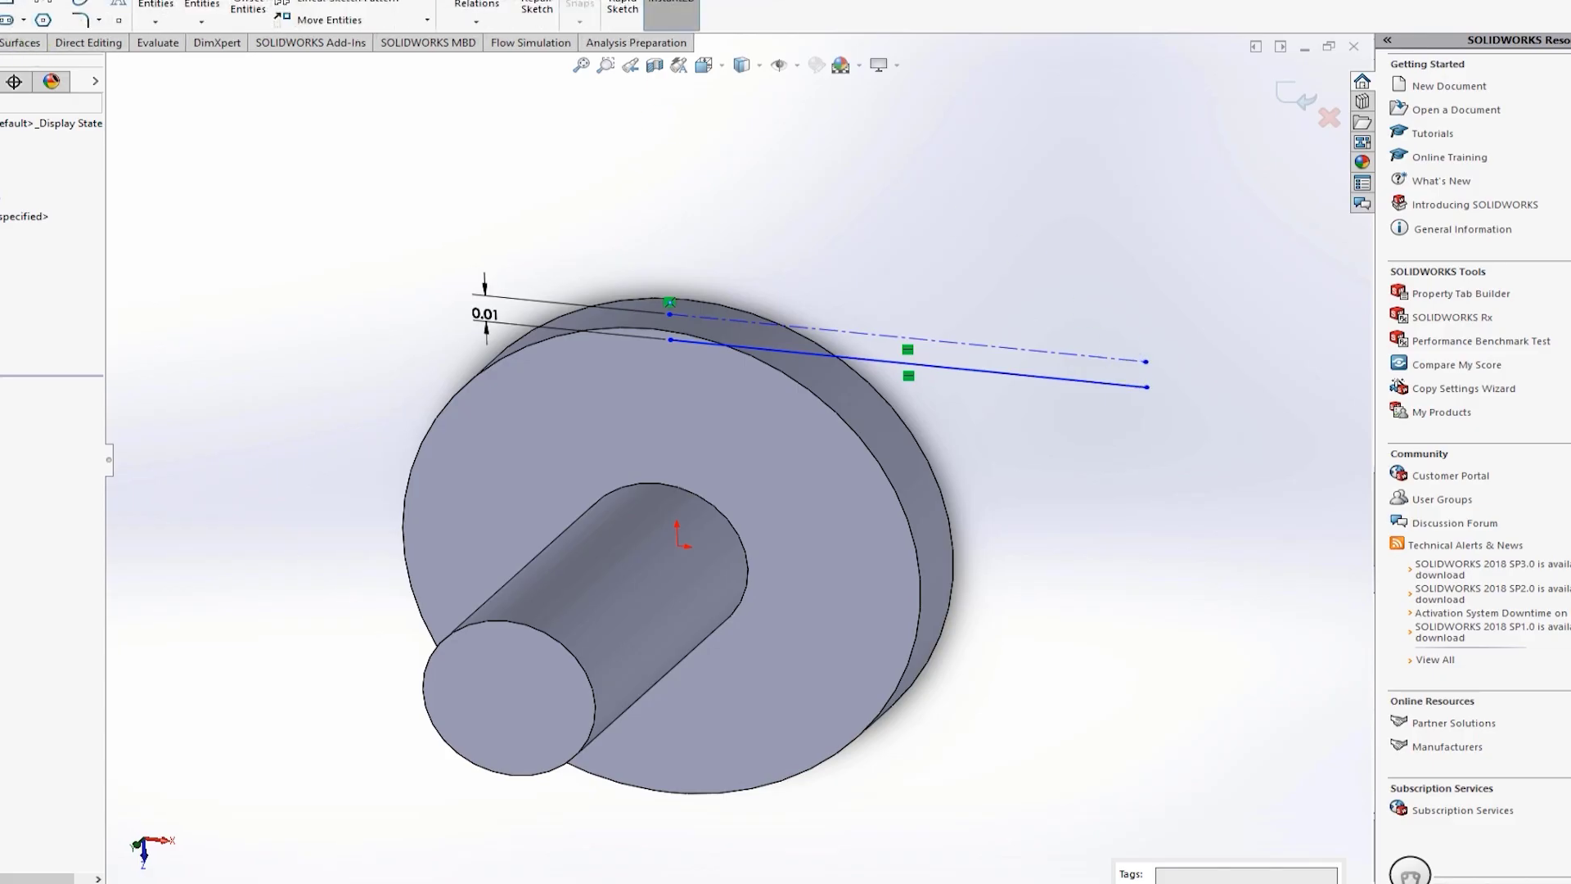
pyautogui.click(1, 10)
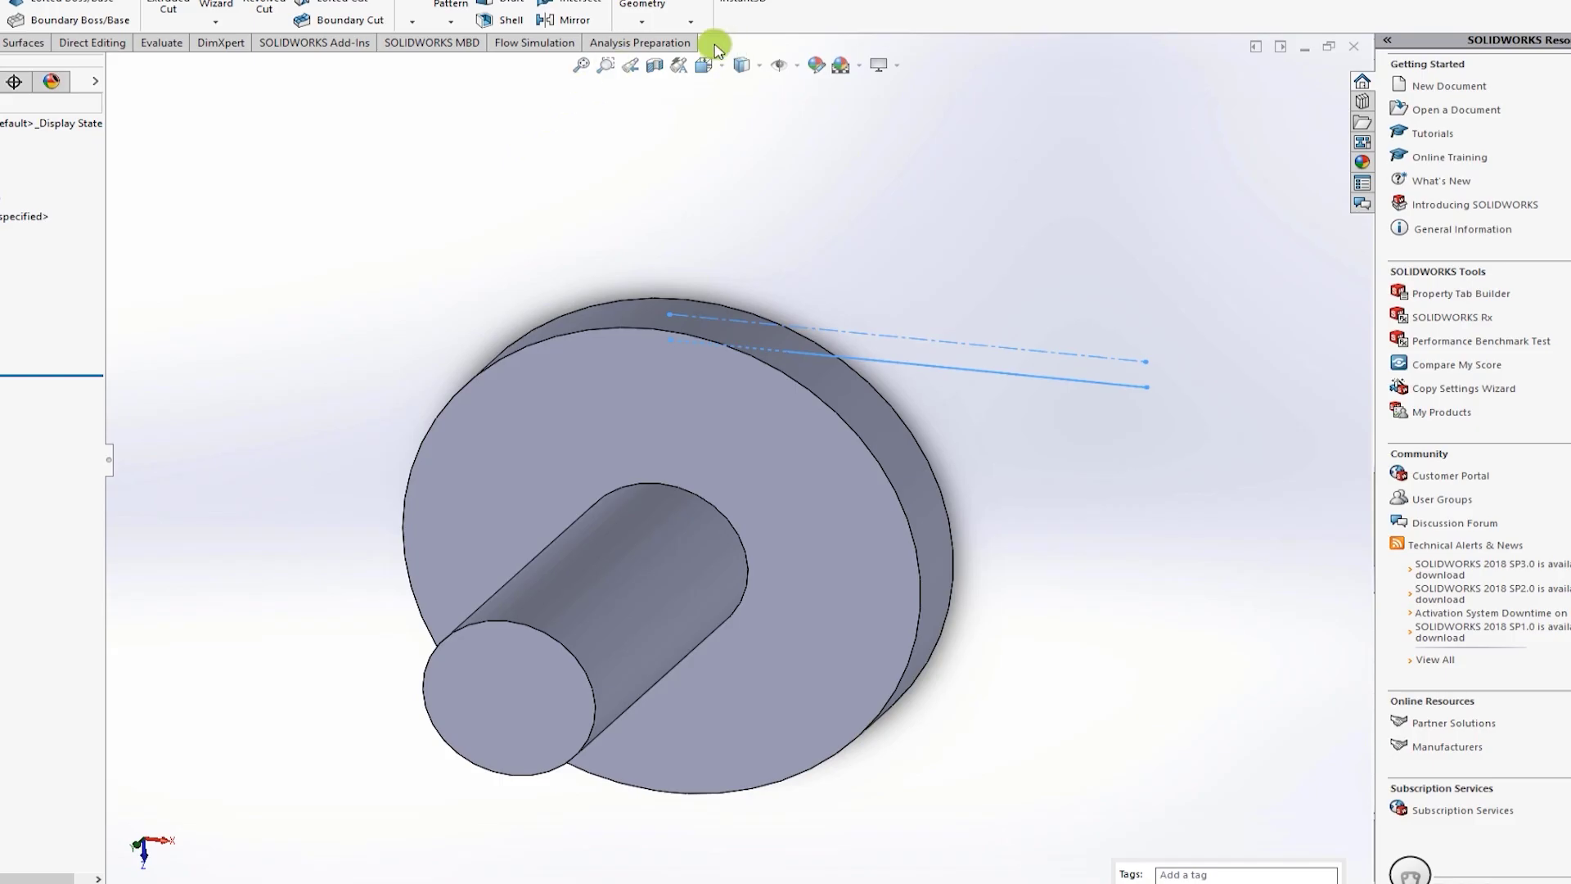
pyautogui.click(641, 21)
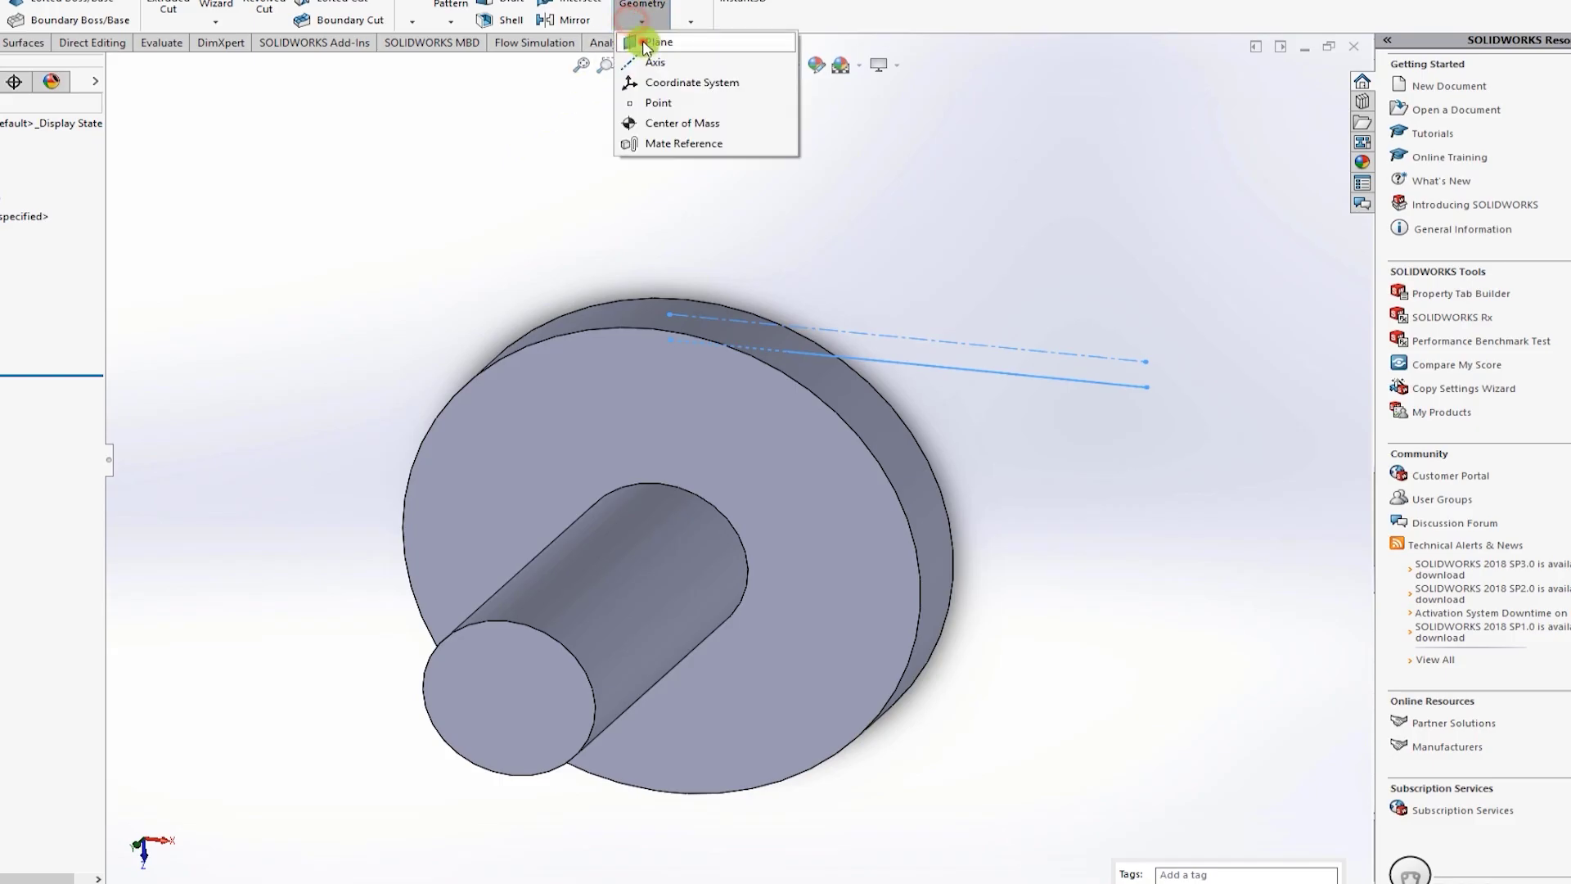
pyautogui.click(648, 44)
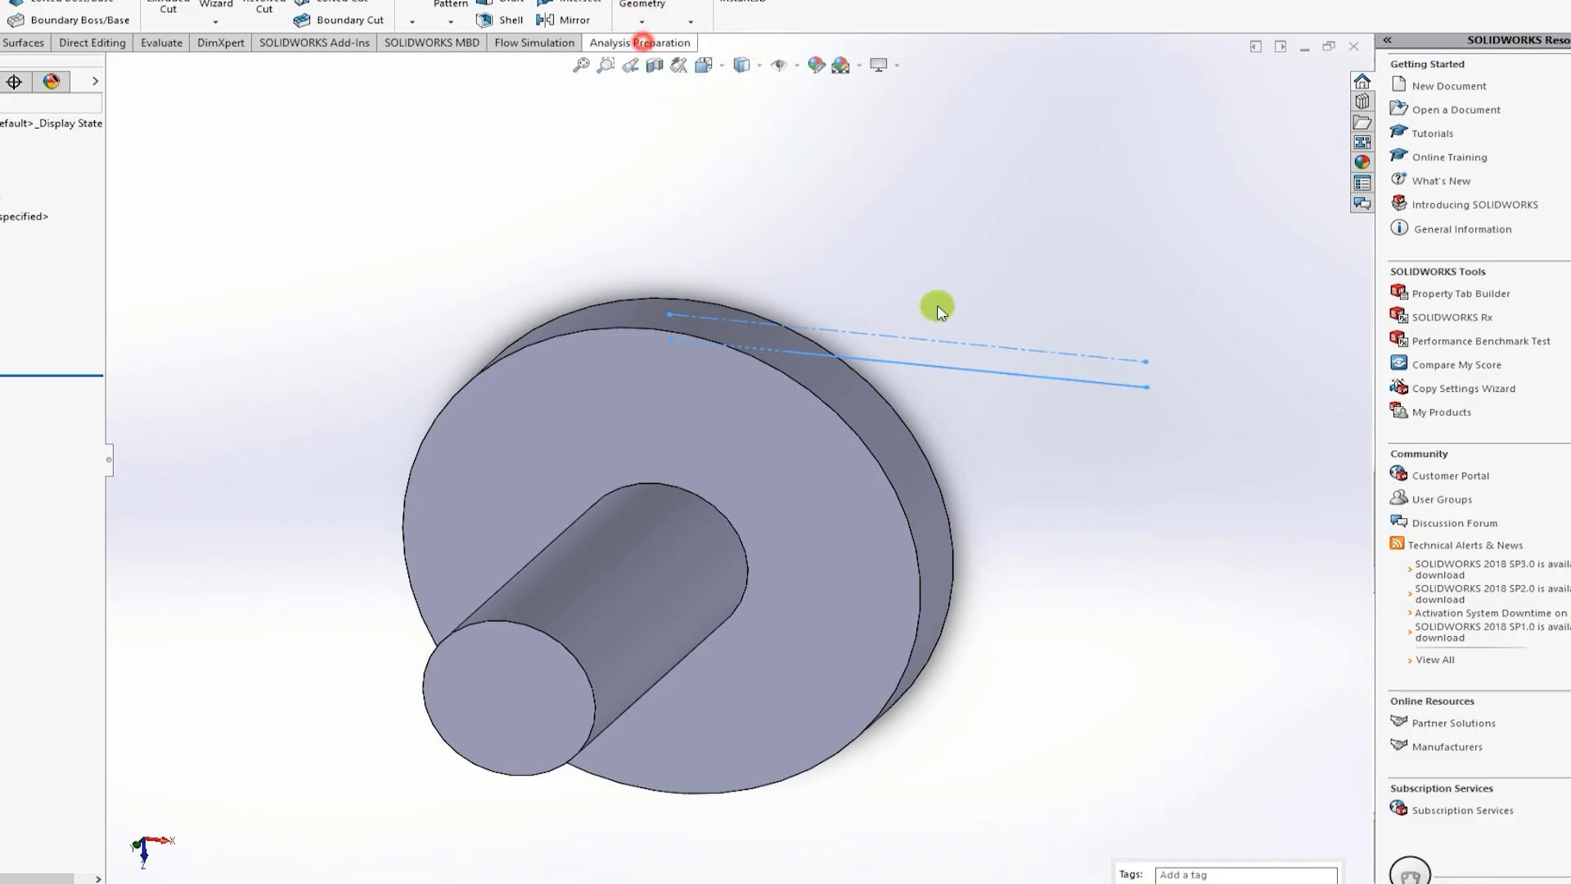
pyautogui.click(962, 374)
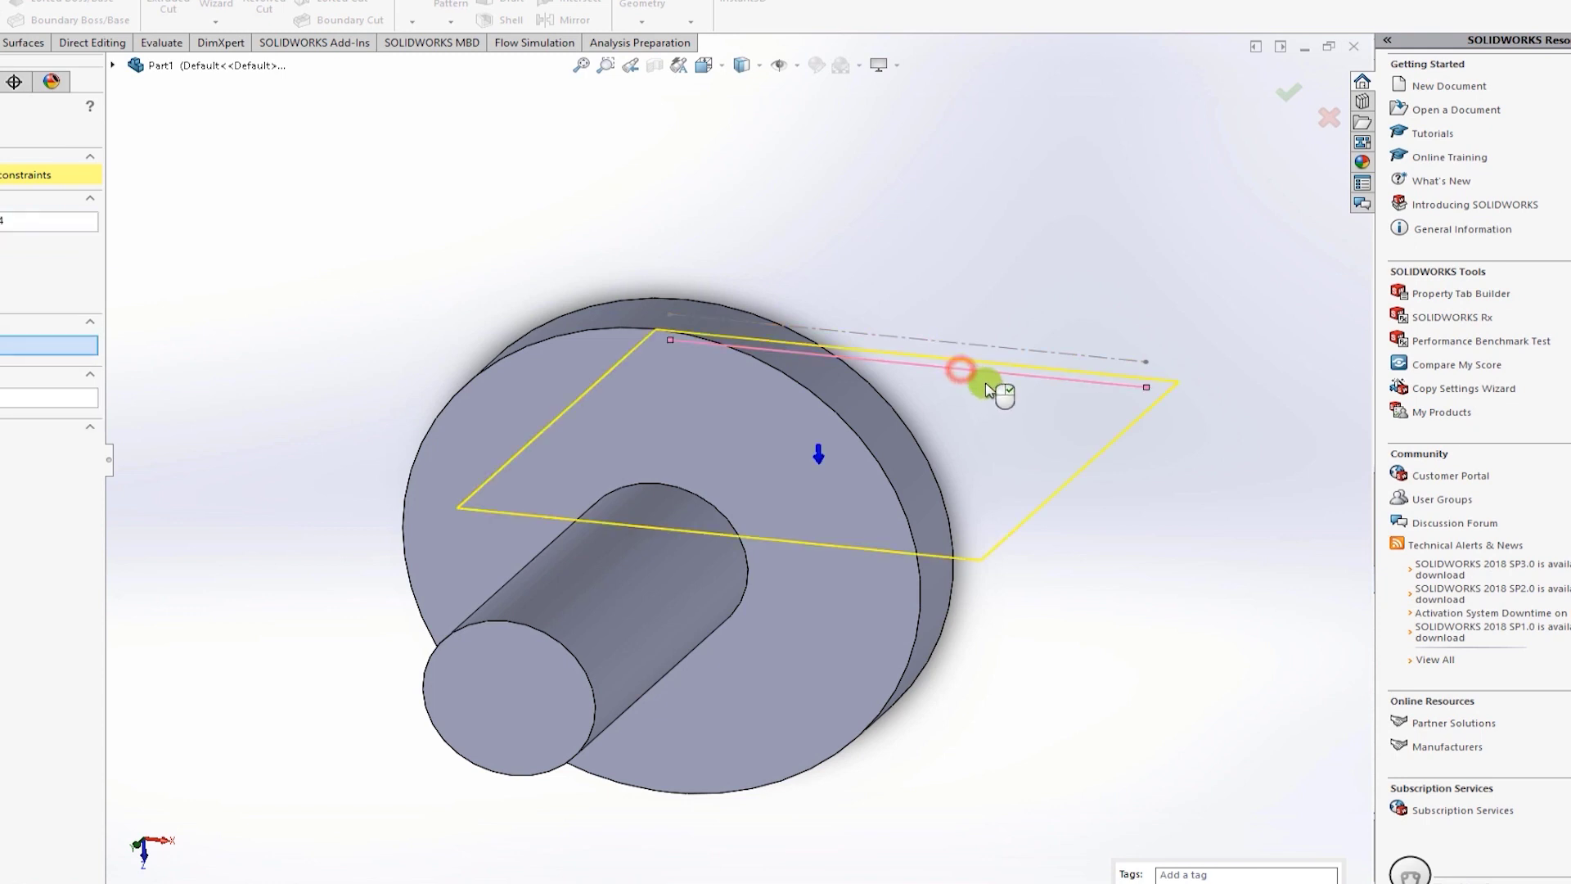
pyautogui.click(1148, 391)
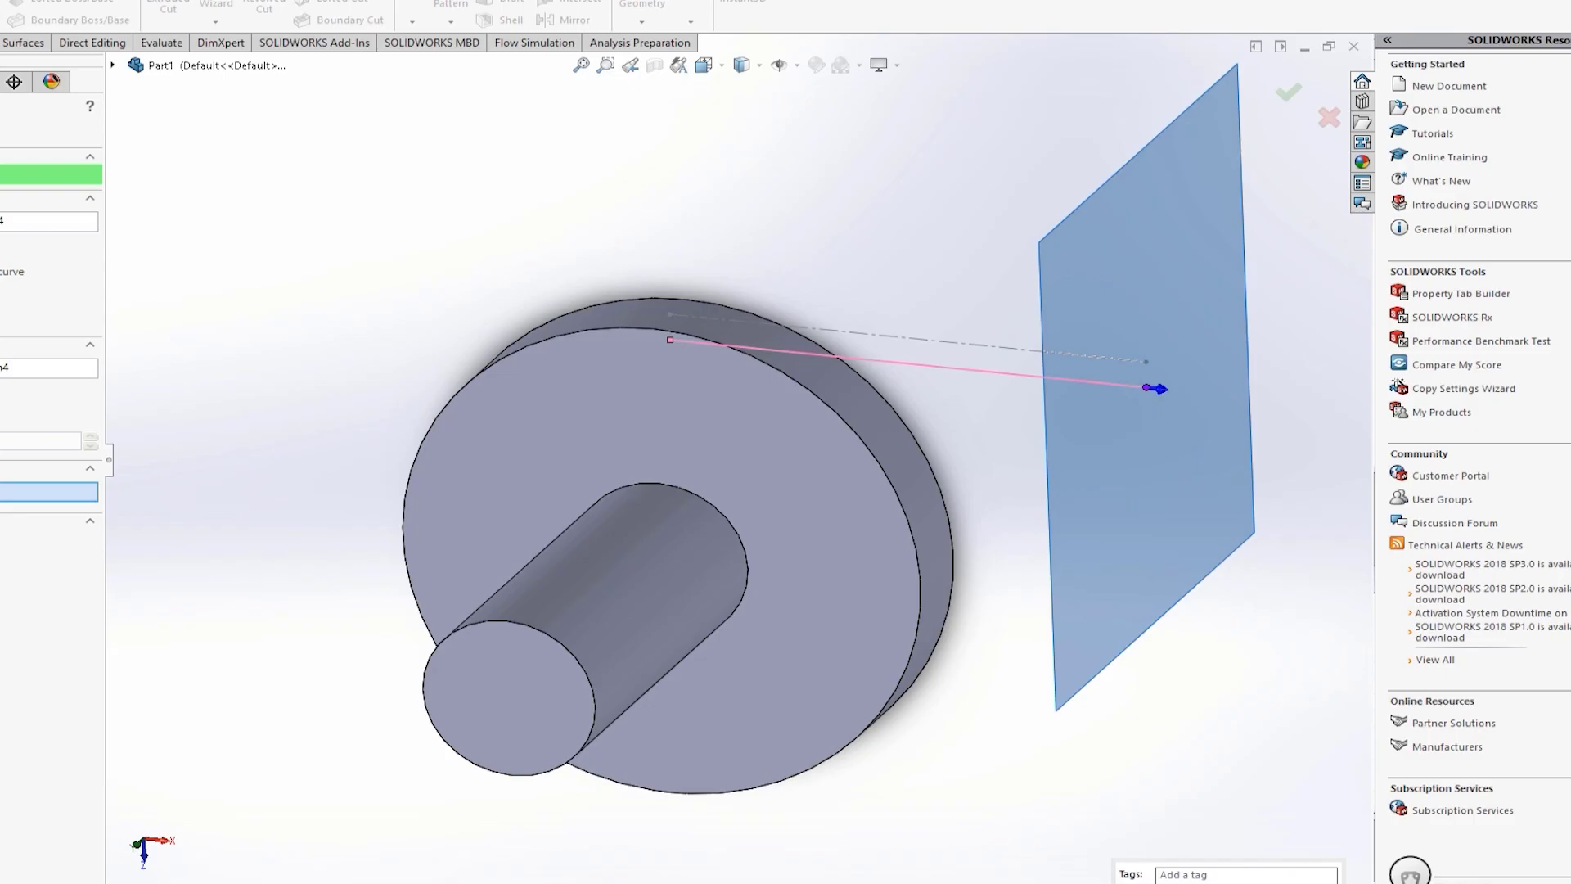
pyautogui.press('Return')
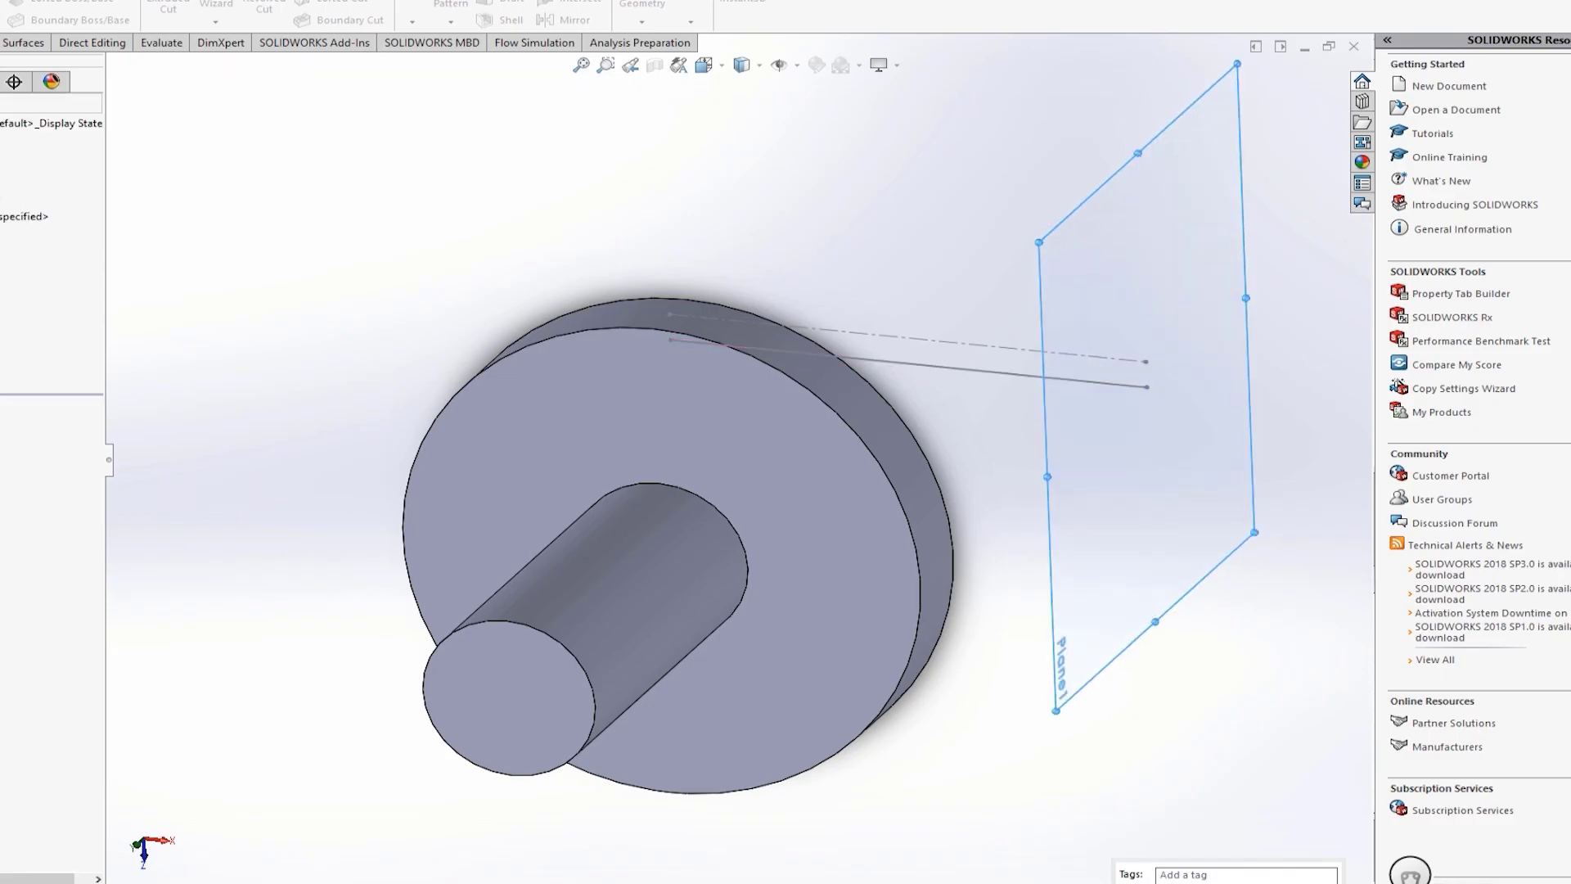
# Step: Start a sketch on the new plane and draw a circle centred on the solid line's endpoint, with its radius reaching the centerline's endpoint
pyautogui.click(1051, 383)
pyautogui.click(1085, 297)
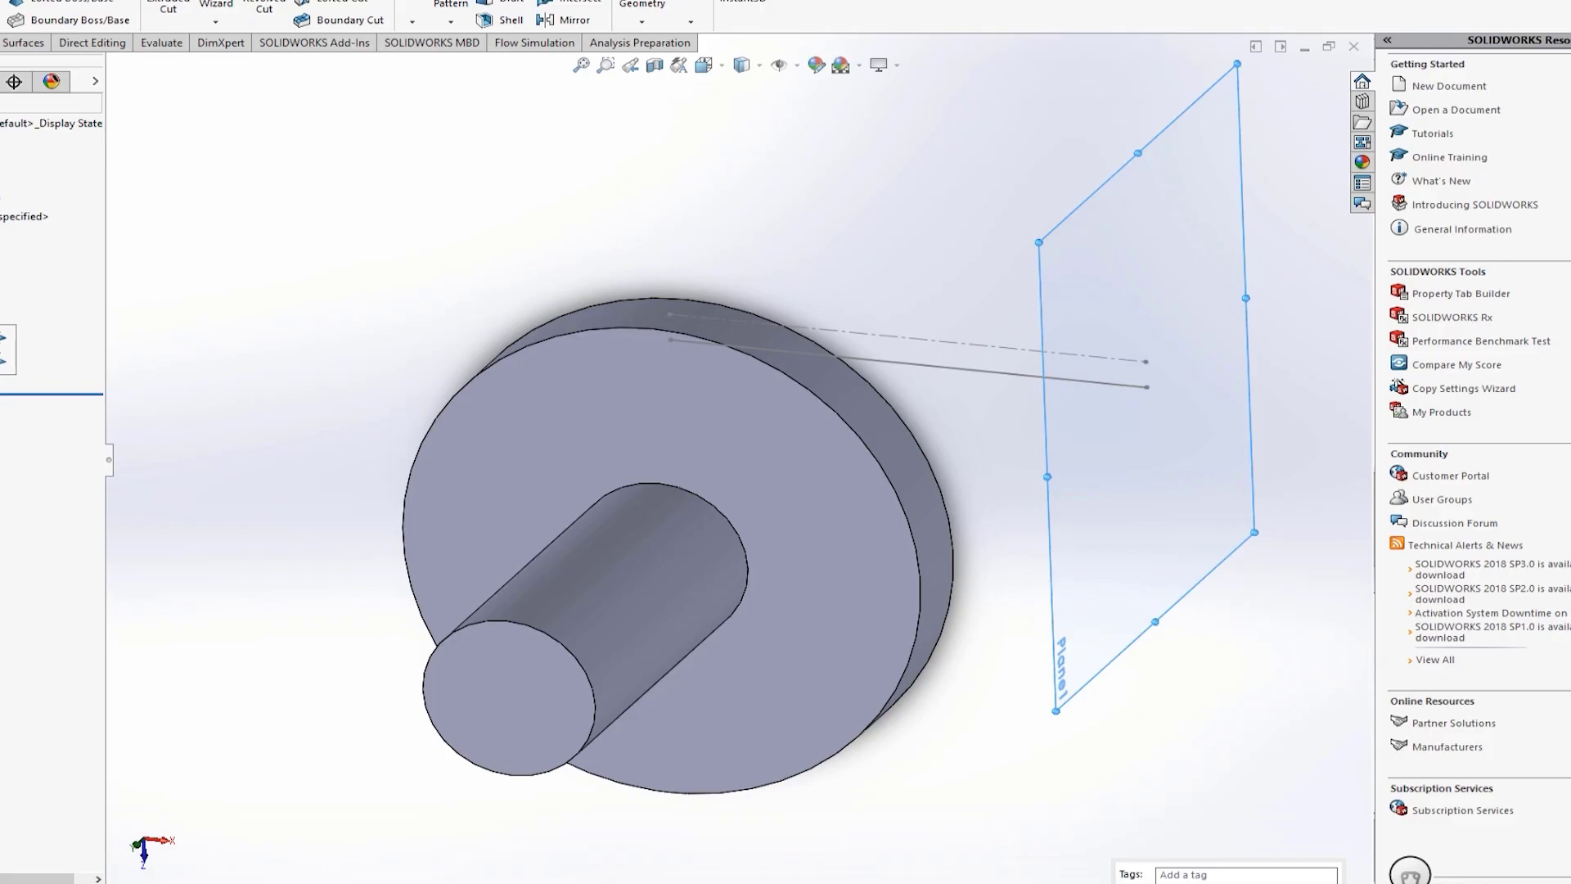
pyautogui.click(7, 358)
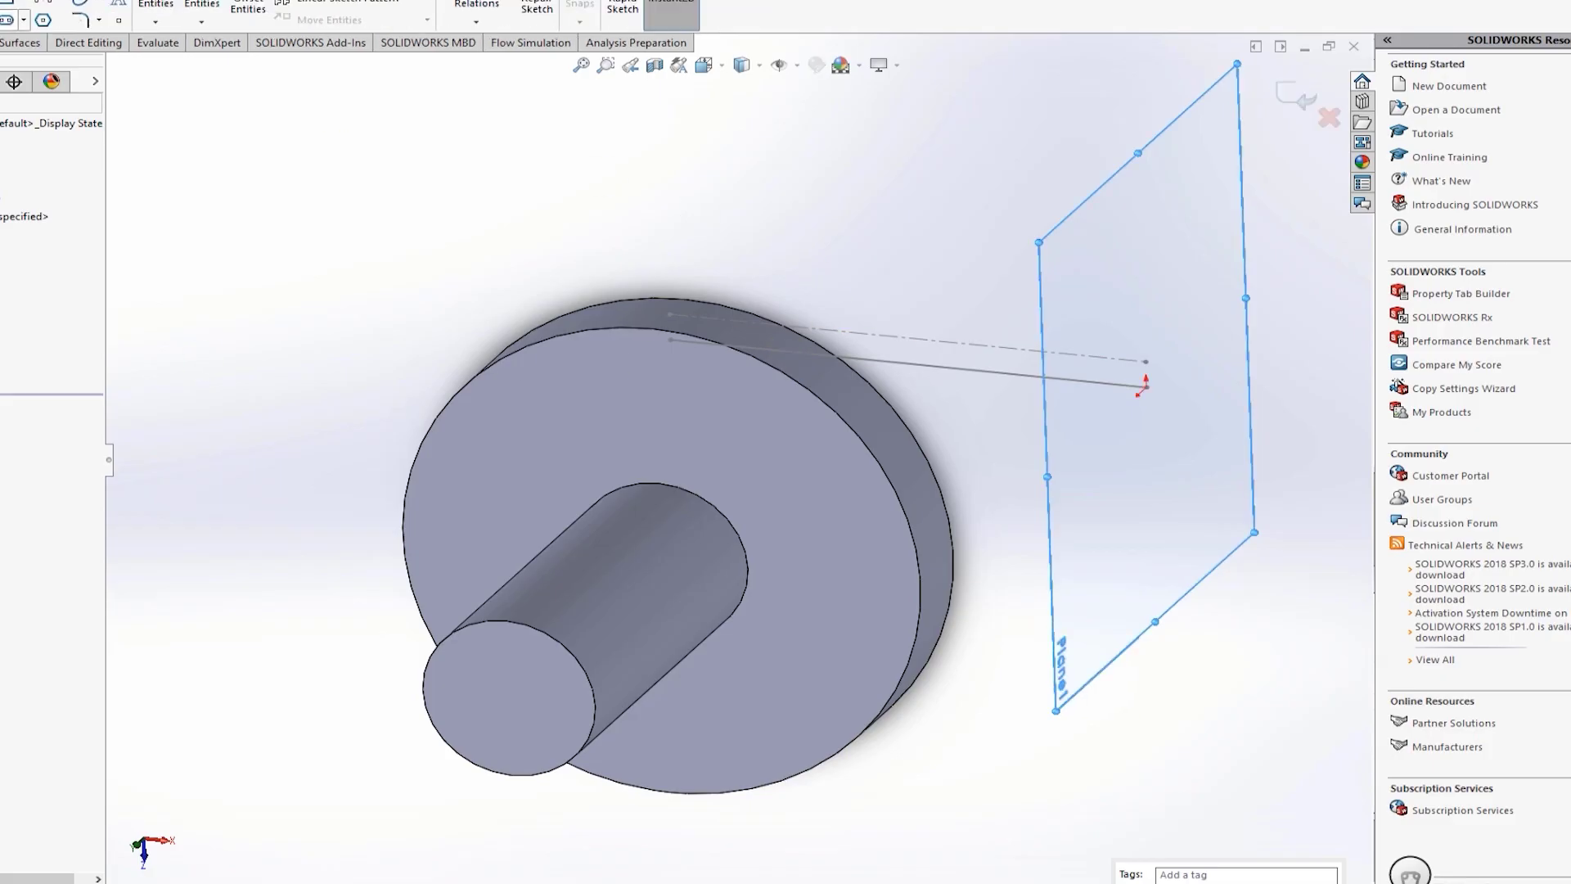
pyautogui.click(43, 1)
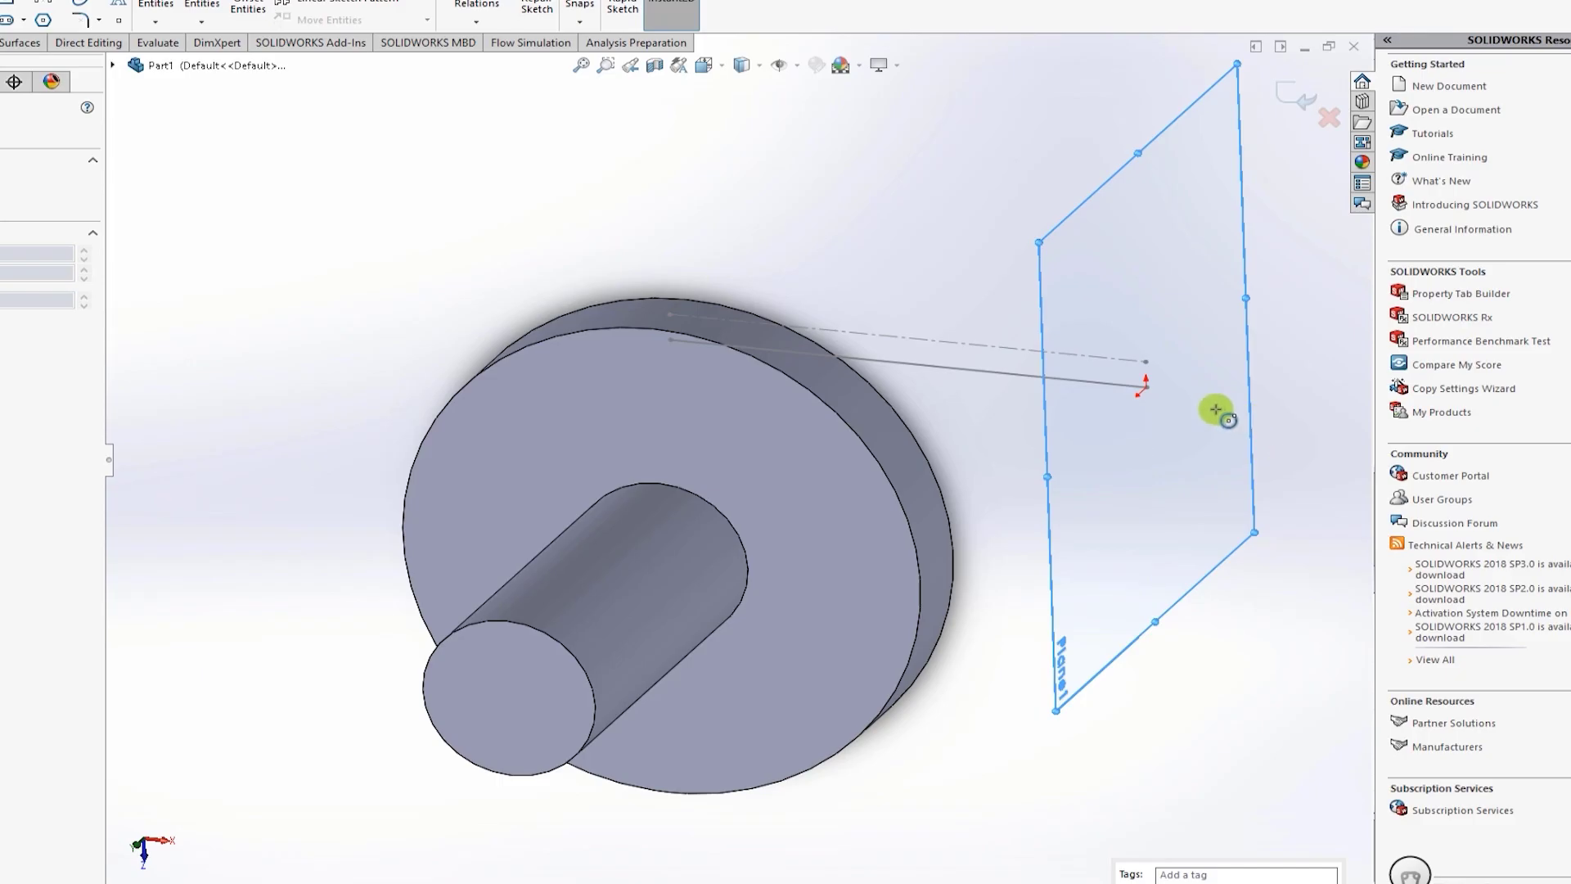
pyautogui.click(1148, 384)
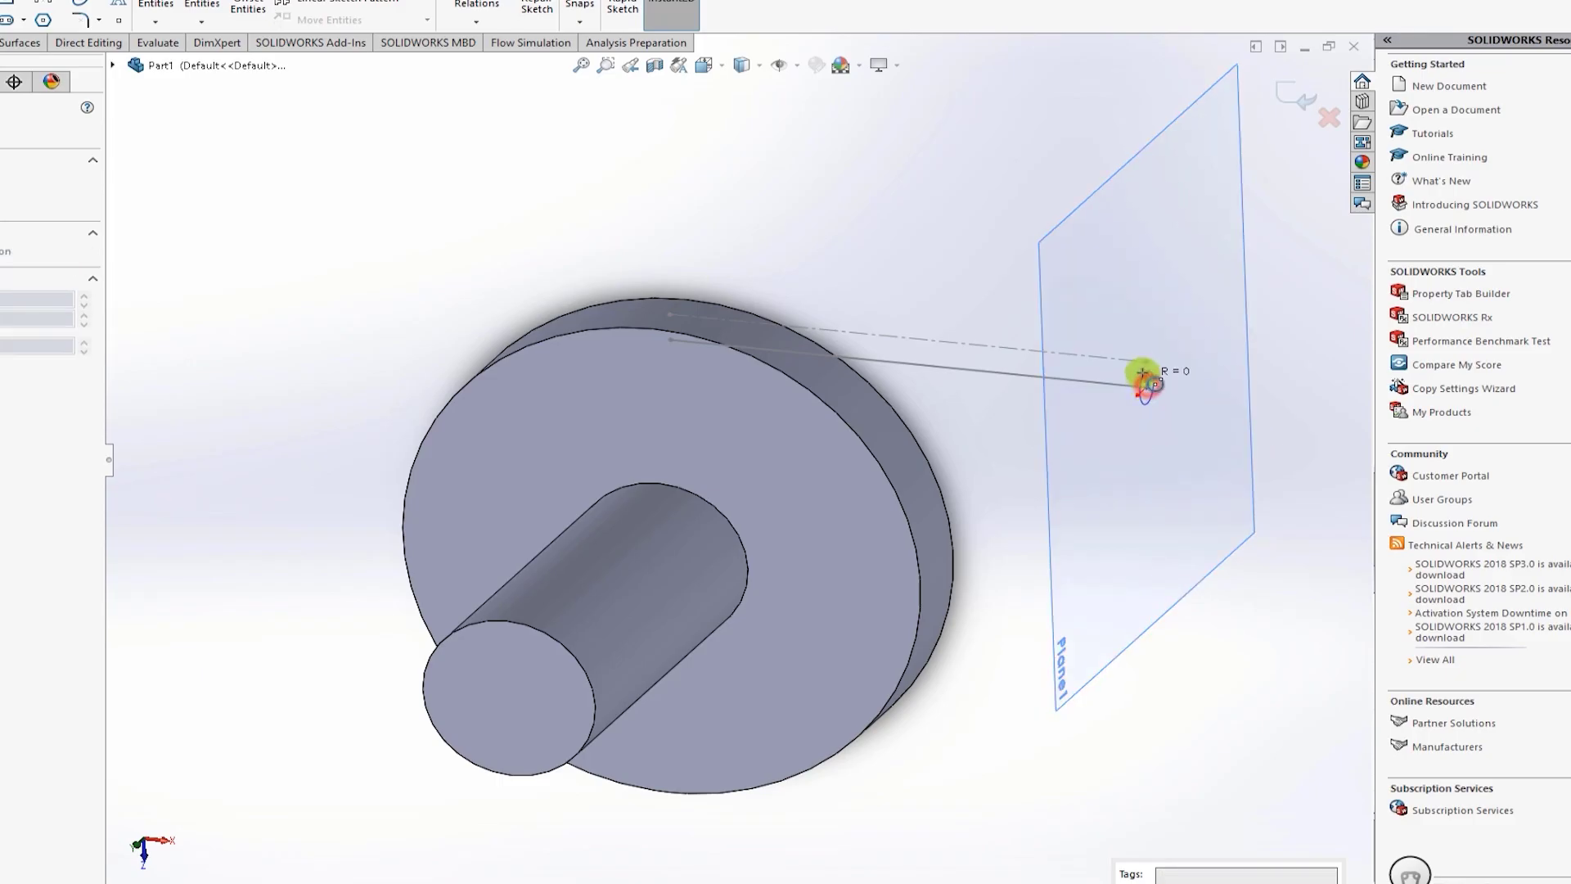
pyautogui.click(1148, 359)
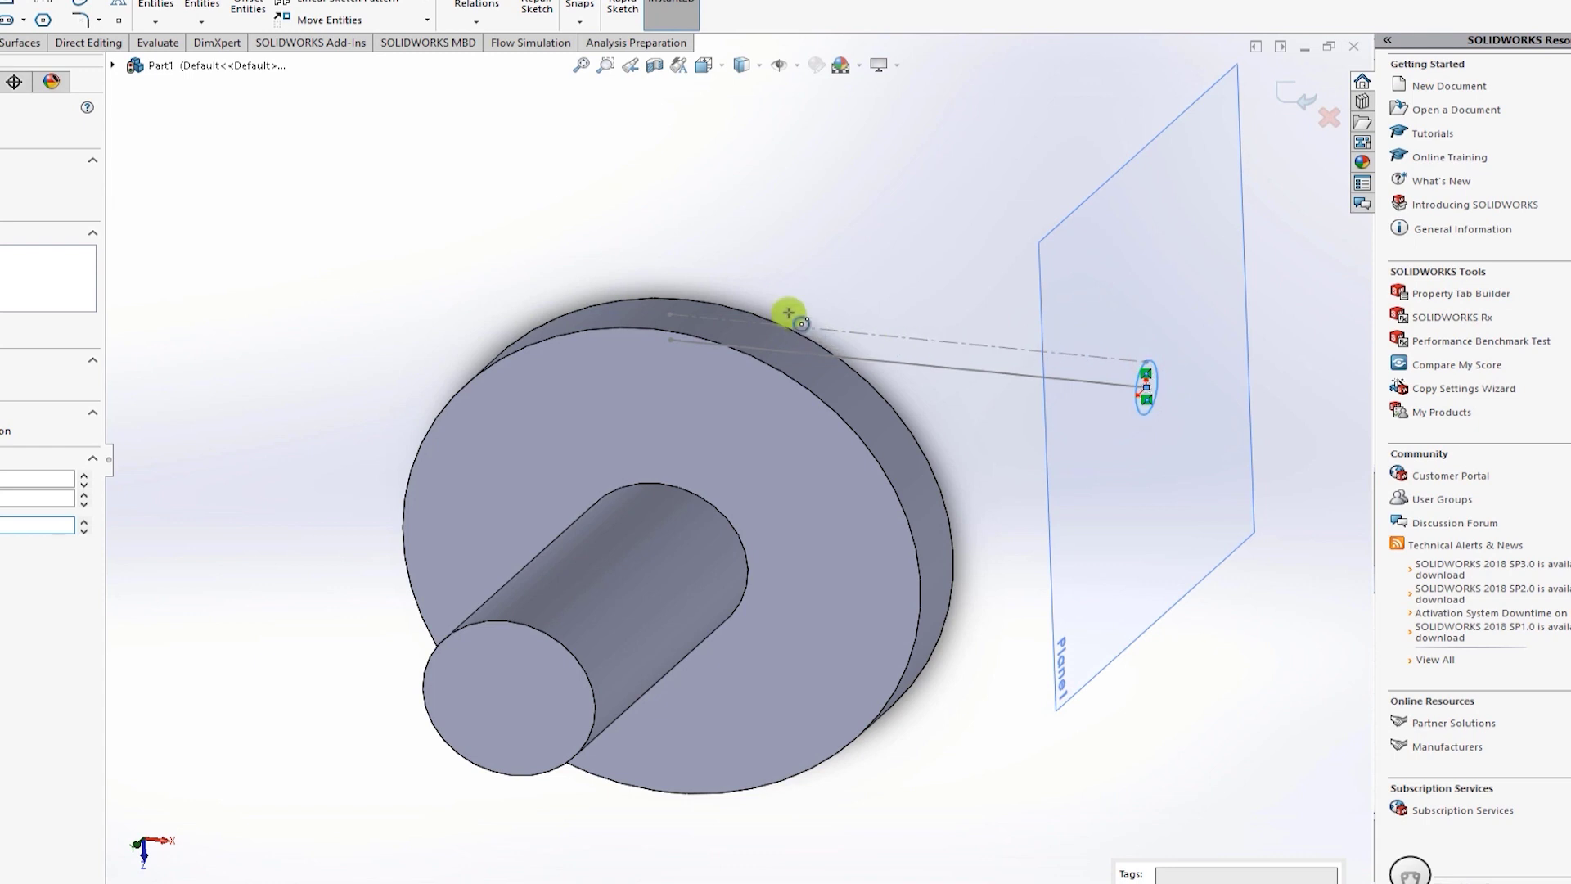
pyautogui.click(1149, 383)
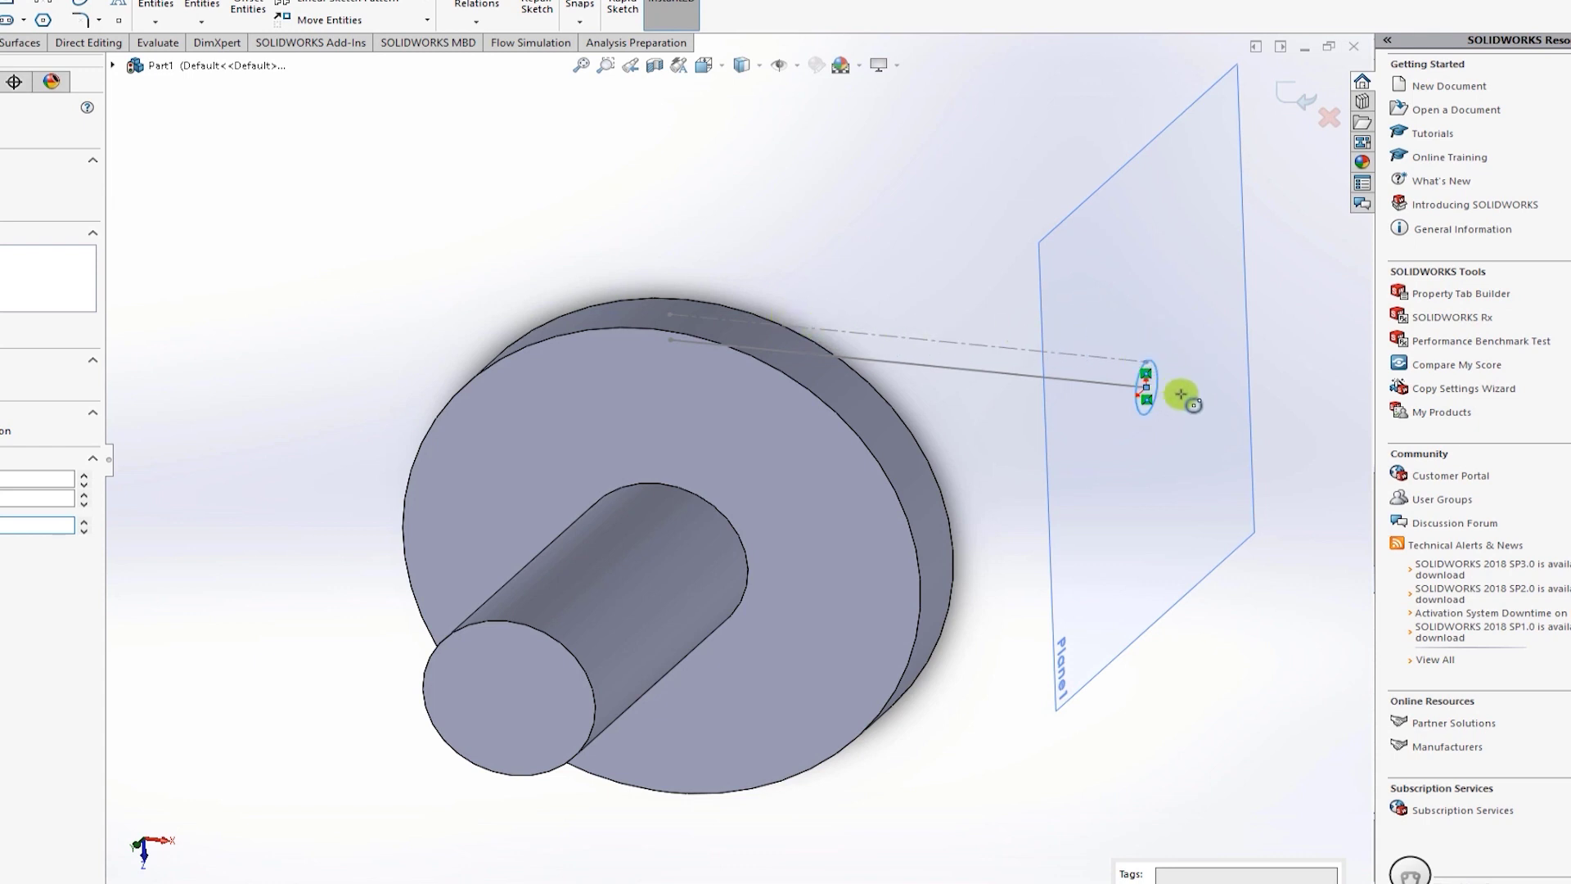
# Step: Check that the outlet circle meets both line endpoints and exit its sketch on the perpendicular plane
pyautogui.scroll(-6, 1150, 382)
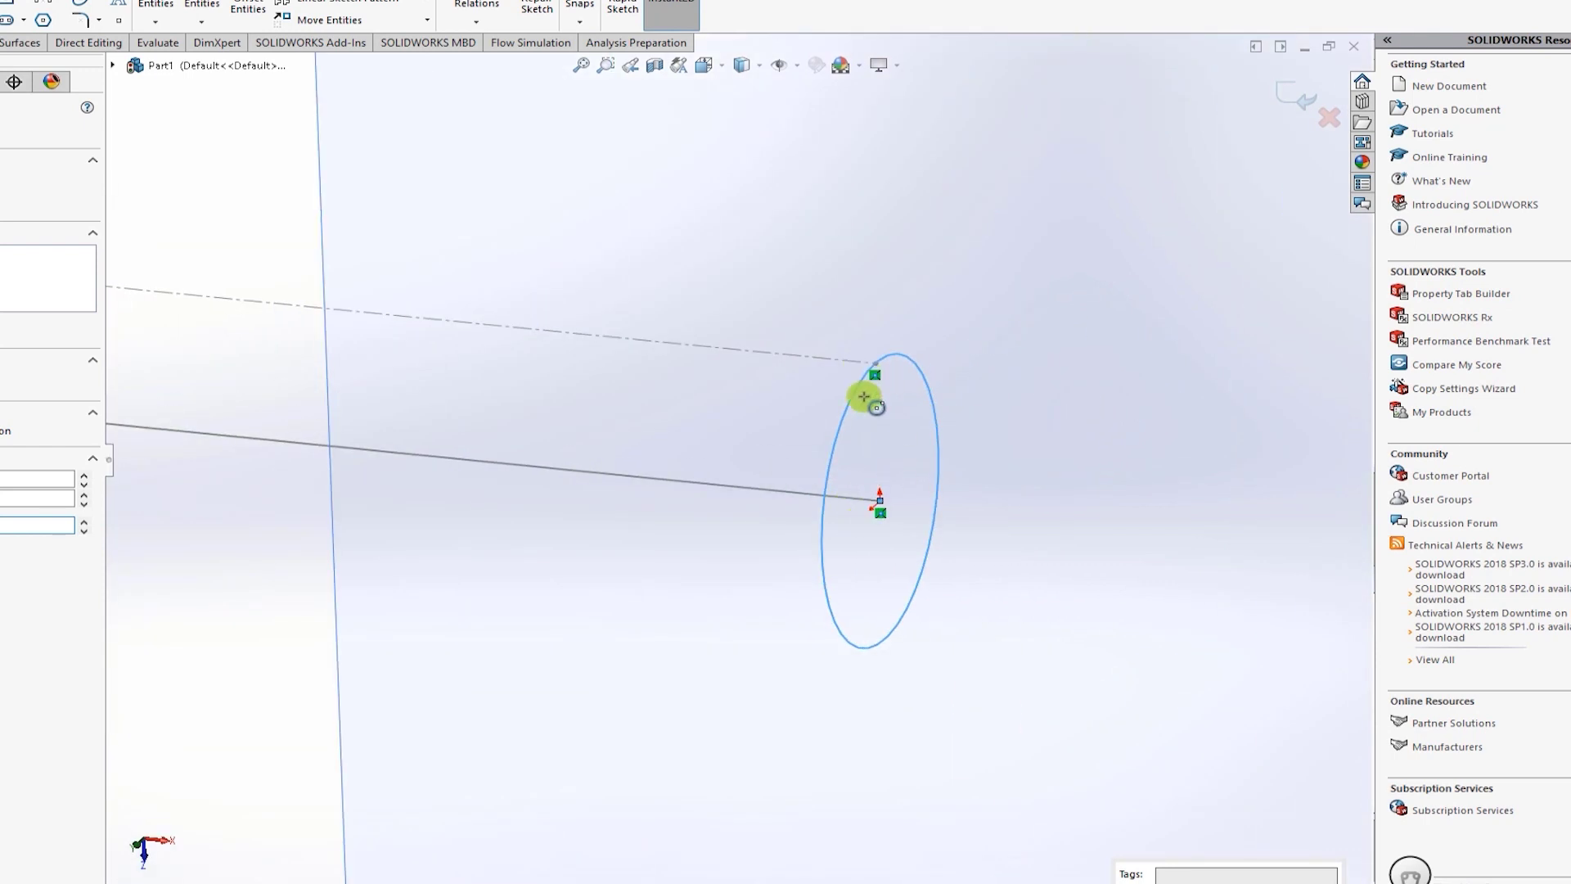
pyautogui.press('d')
pyautogui.click(916, 361)
pyautogui.press('Escape')
pyautogui.scroll(-1, 684, 266)
pyautogui.hotkey('ctrl', 'b')
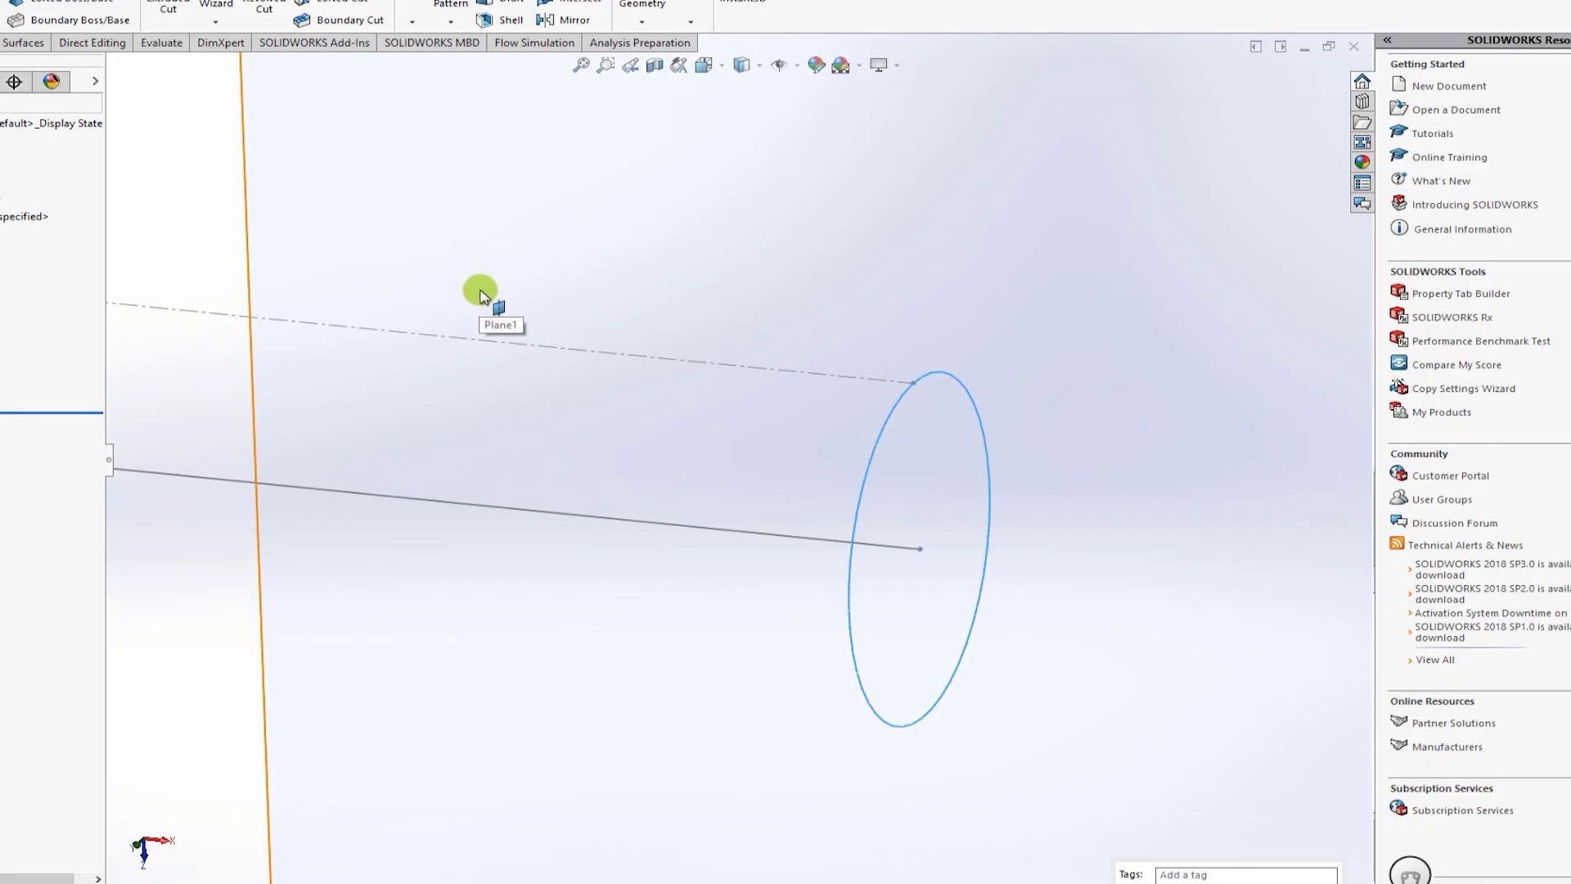
# Step: Sweep the outlet circle along the solid line to form the tangential outlet pipe
pyautogui.scroll(10, 720, 474)
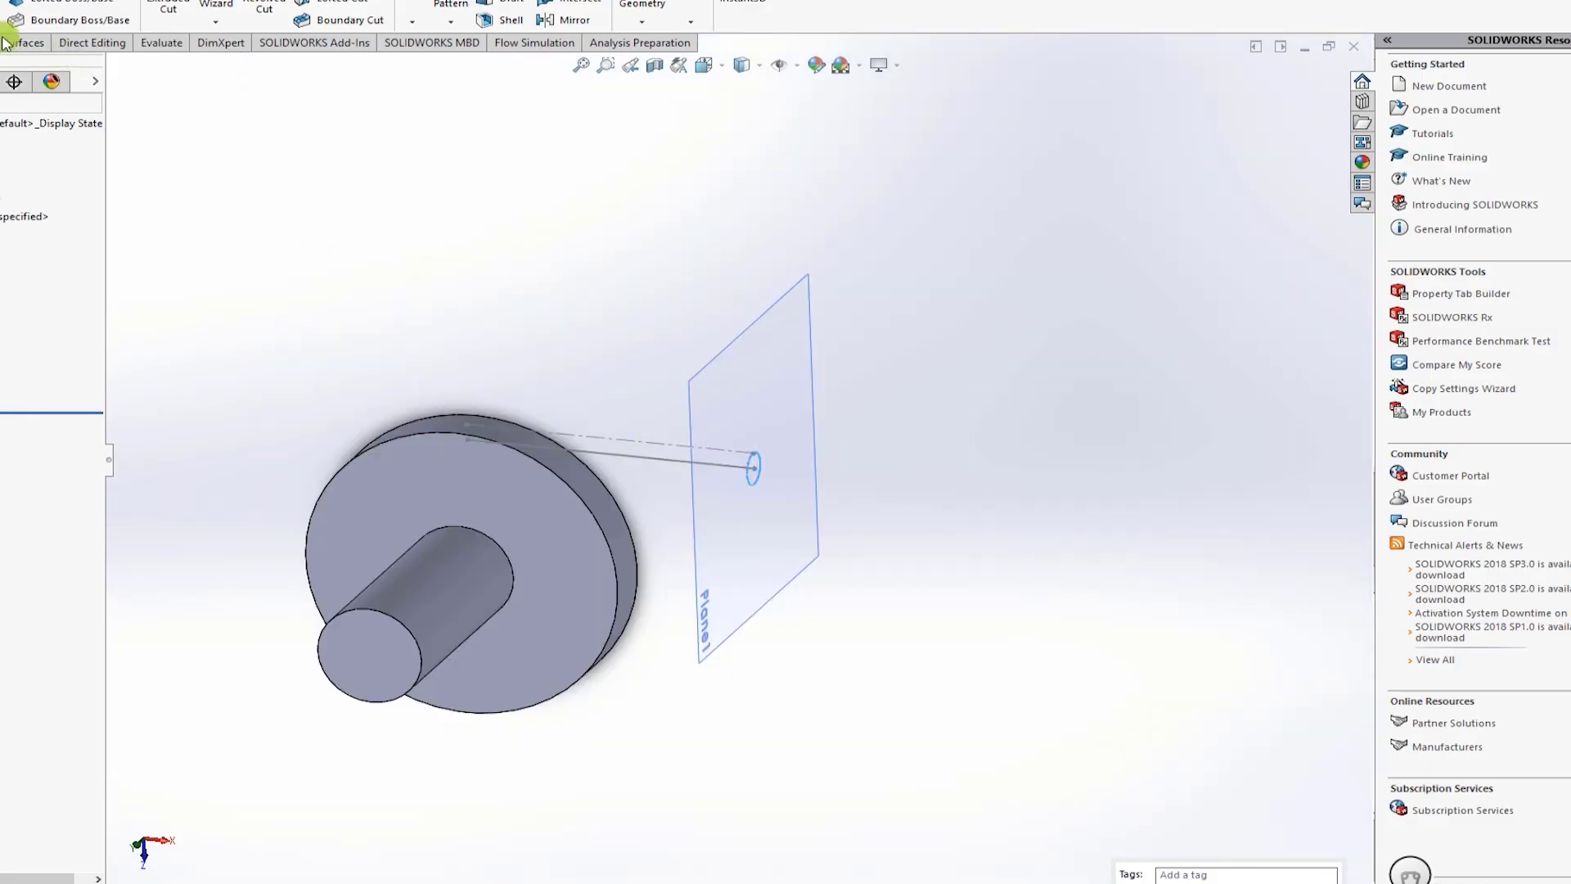
pyautogui.click(72, 3)
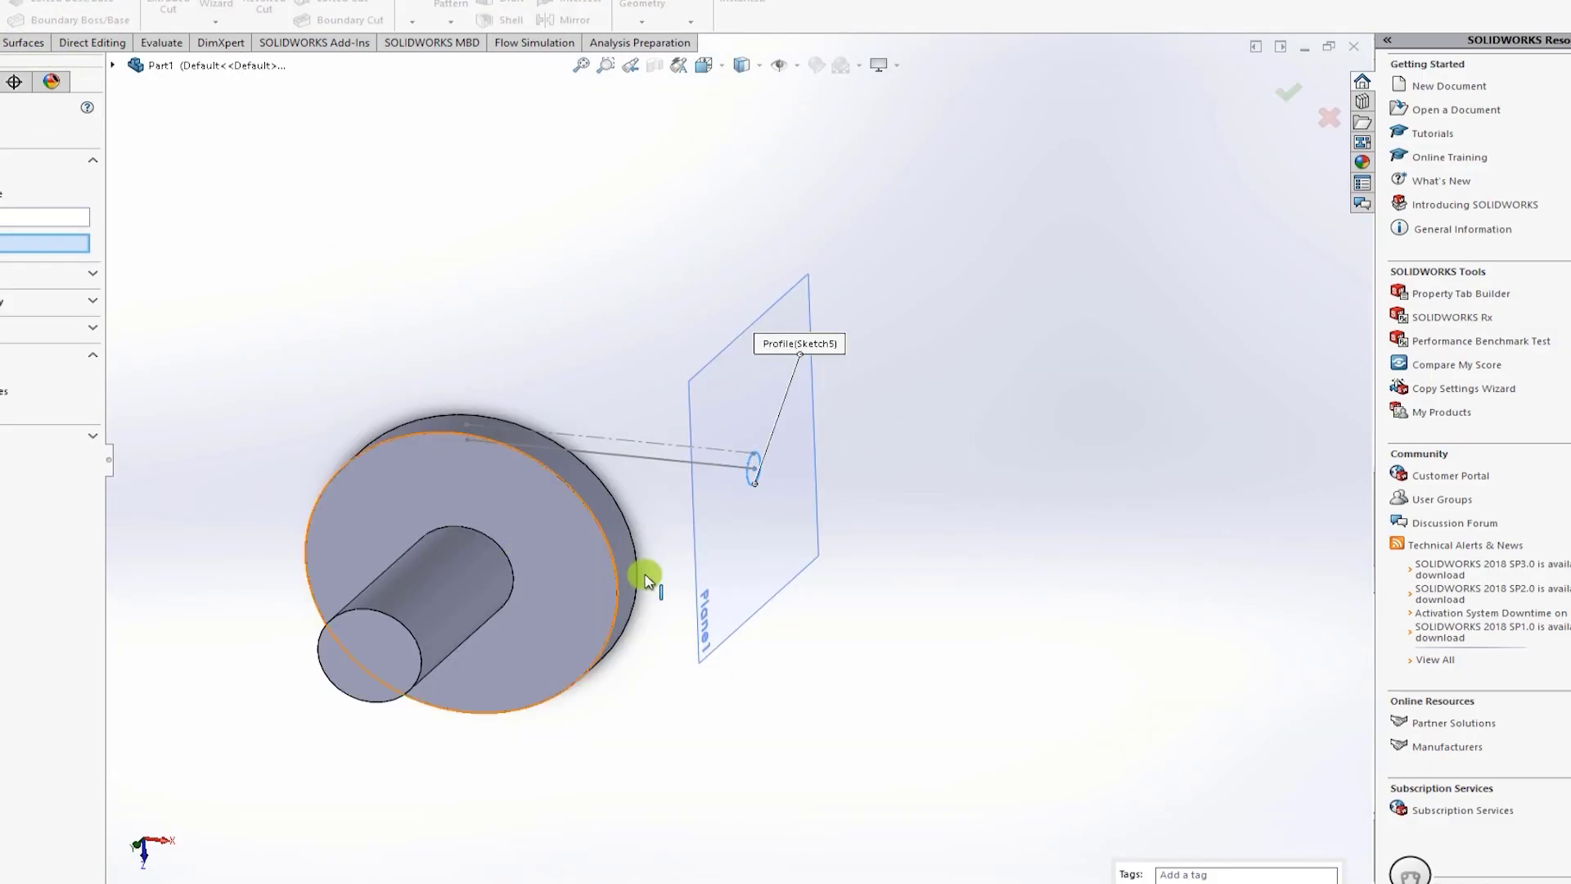
pyautogui.click(742, 468)
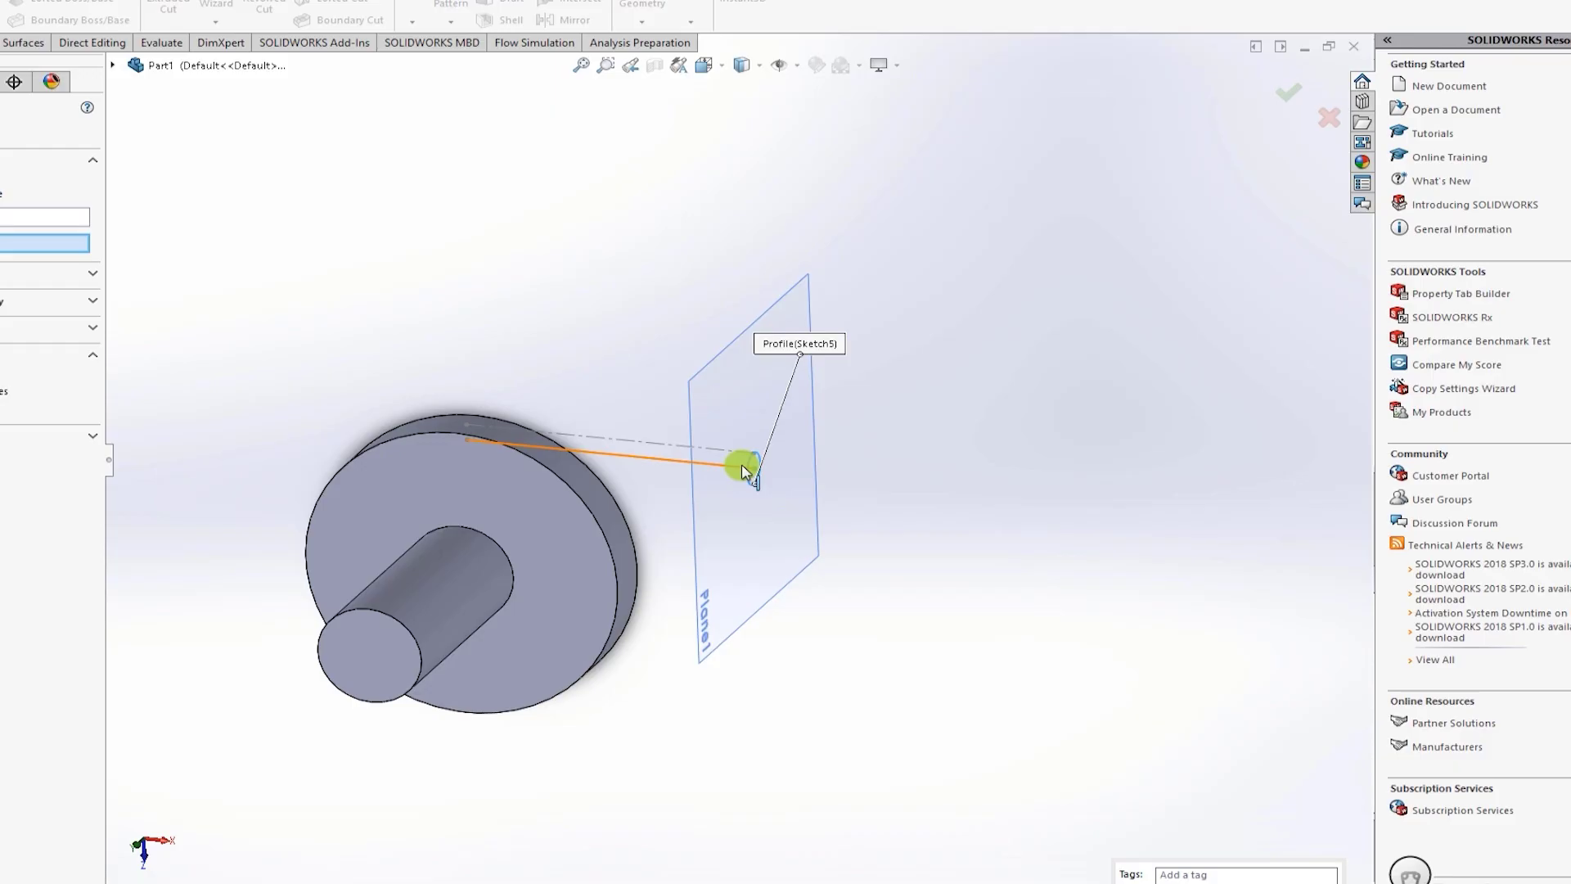
pyautogui.click(681, 463)
pyautogui.moveTo(610, 543); pyautogui.dragTo(431, 261, button='middle')
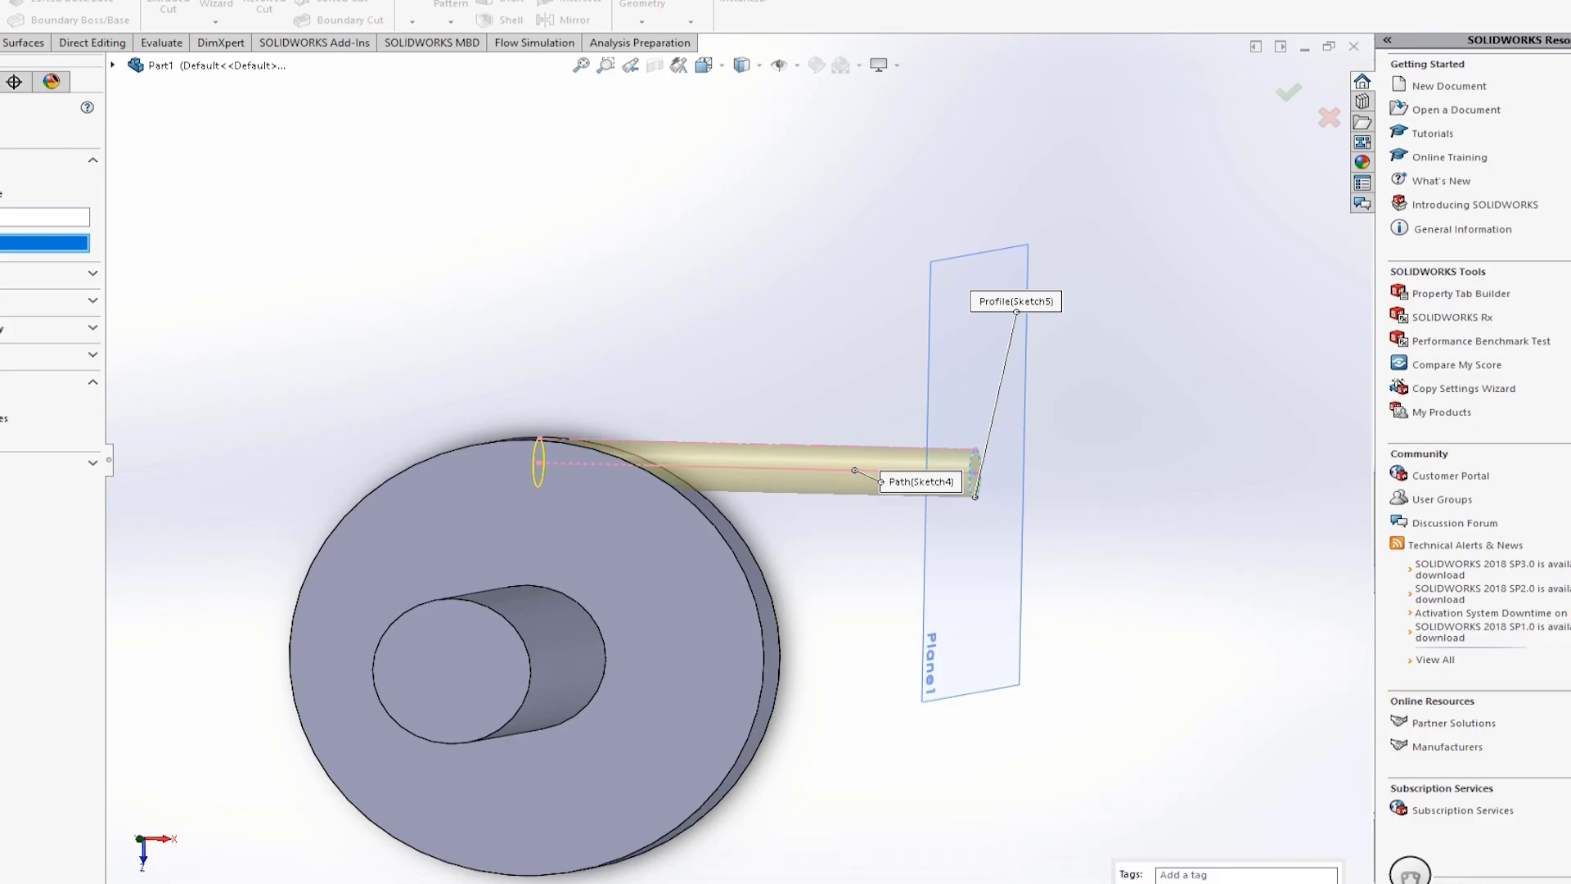
pyautogui.press('Return')
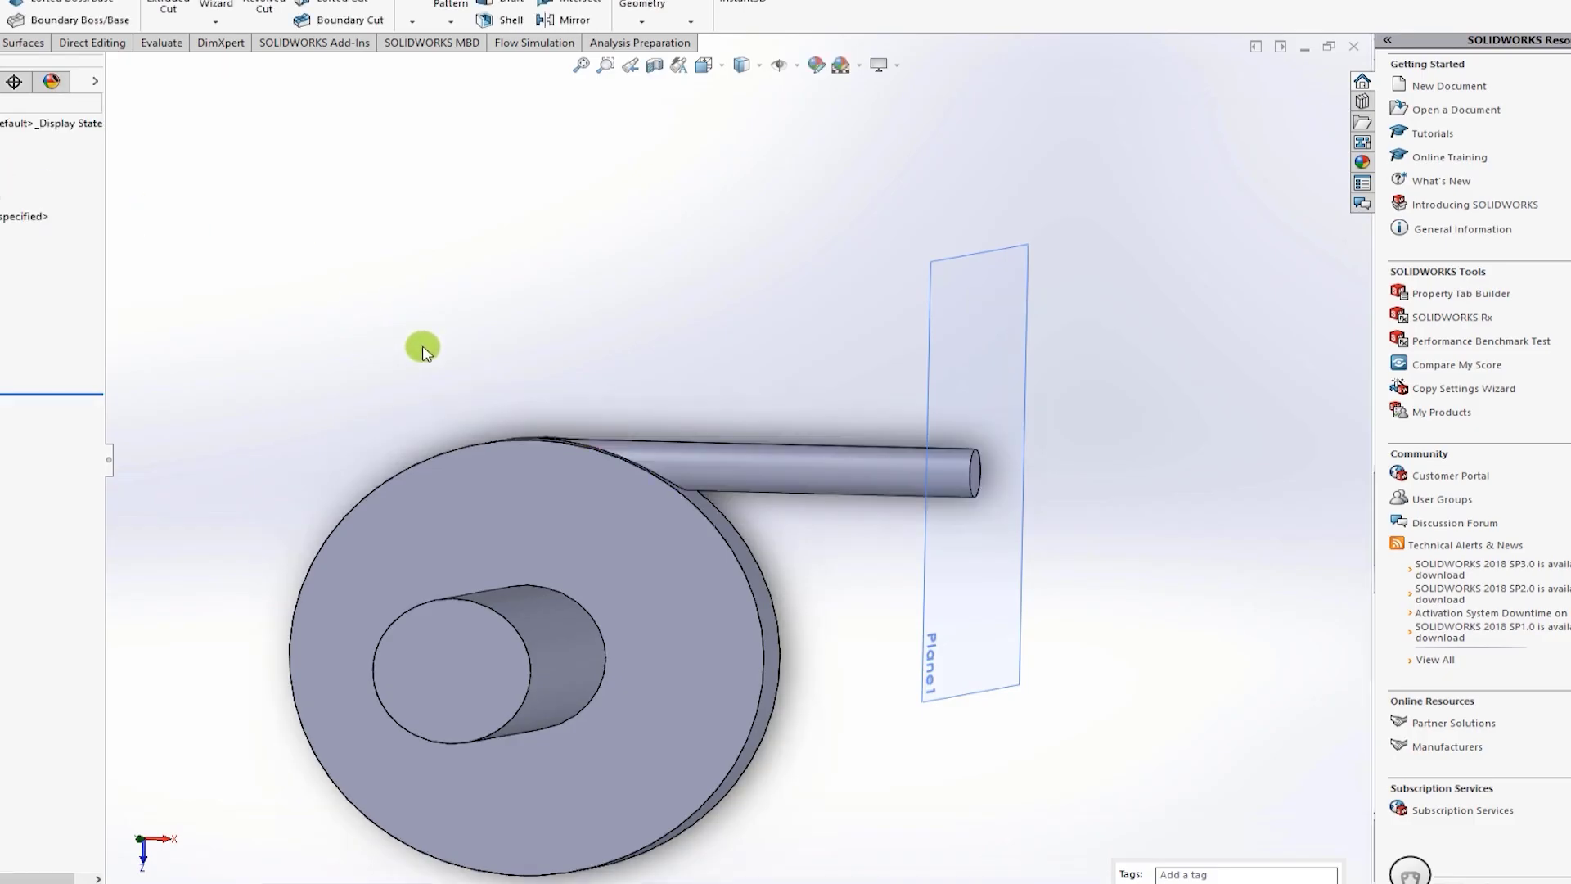
# Step: Section the model with the Top Plane, shift the cutting plane to inspect the outlet's junction with the disc, and close the section
pyautogui.moveTo(502, 382); pyautogui.dragTo(622, 393, button='middle')
pyautogui.click(659, 71)
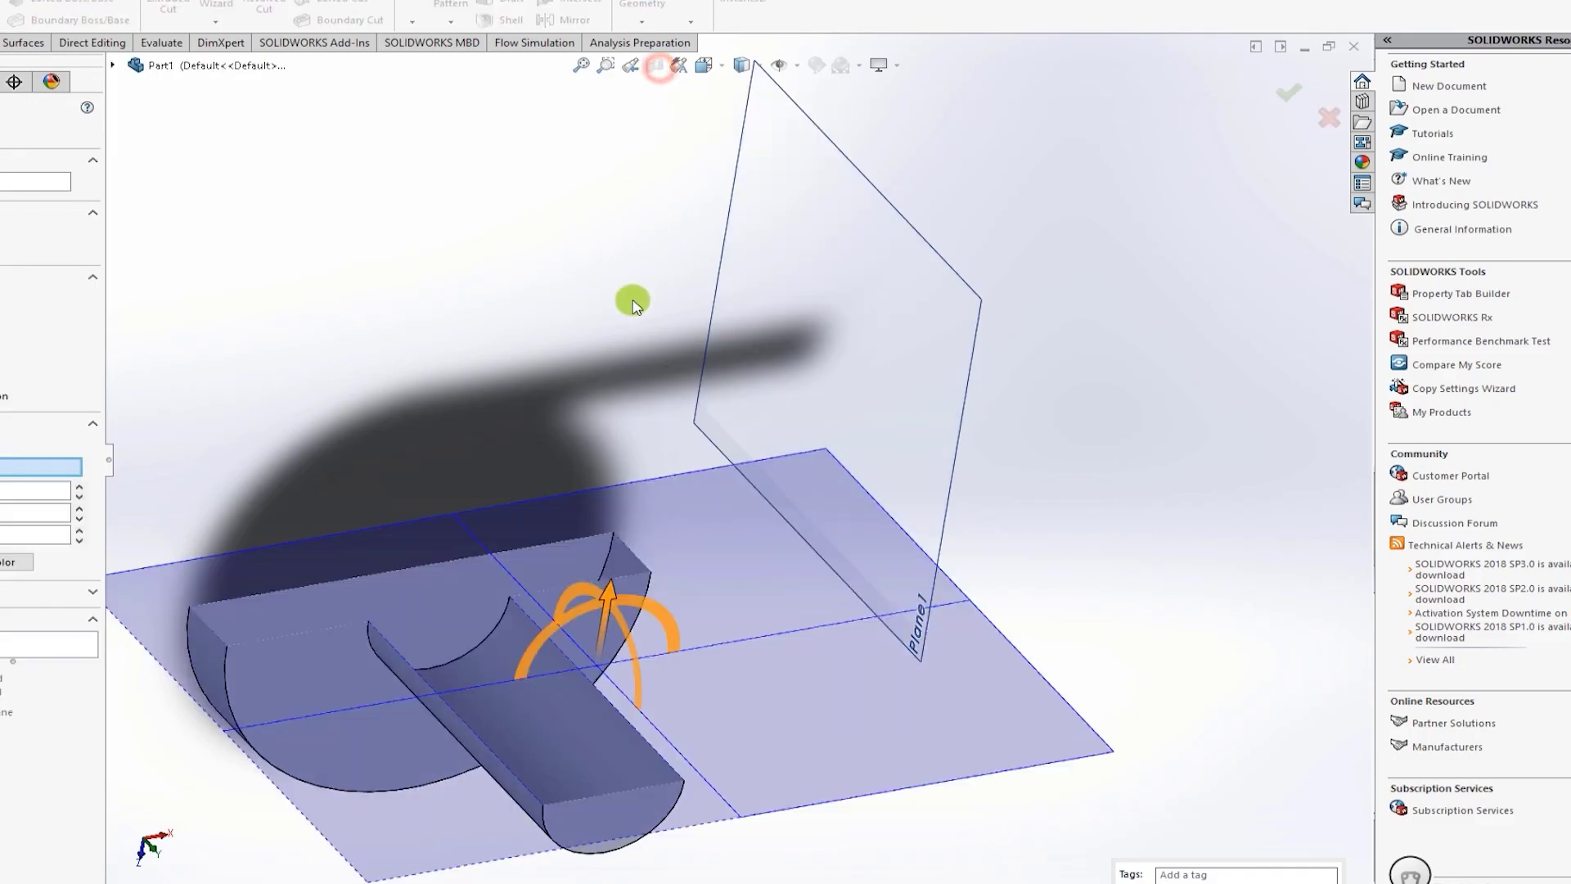
pyautogui.click(2, 445)
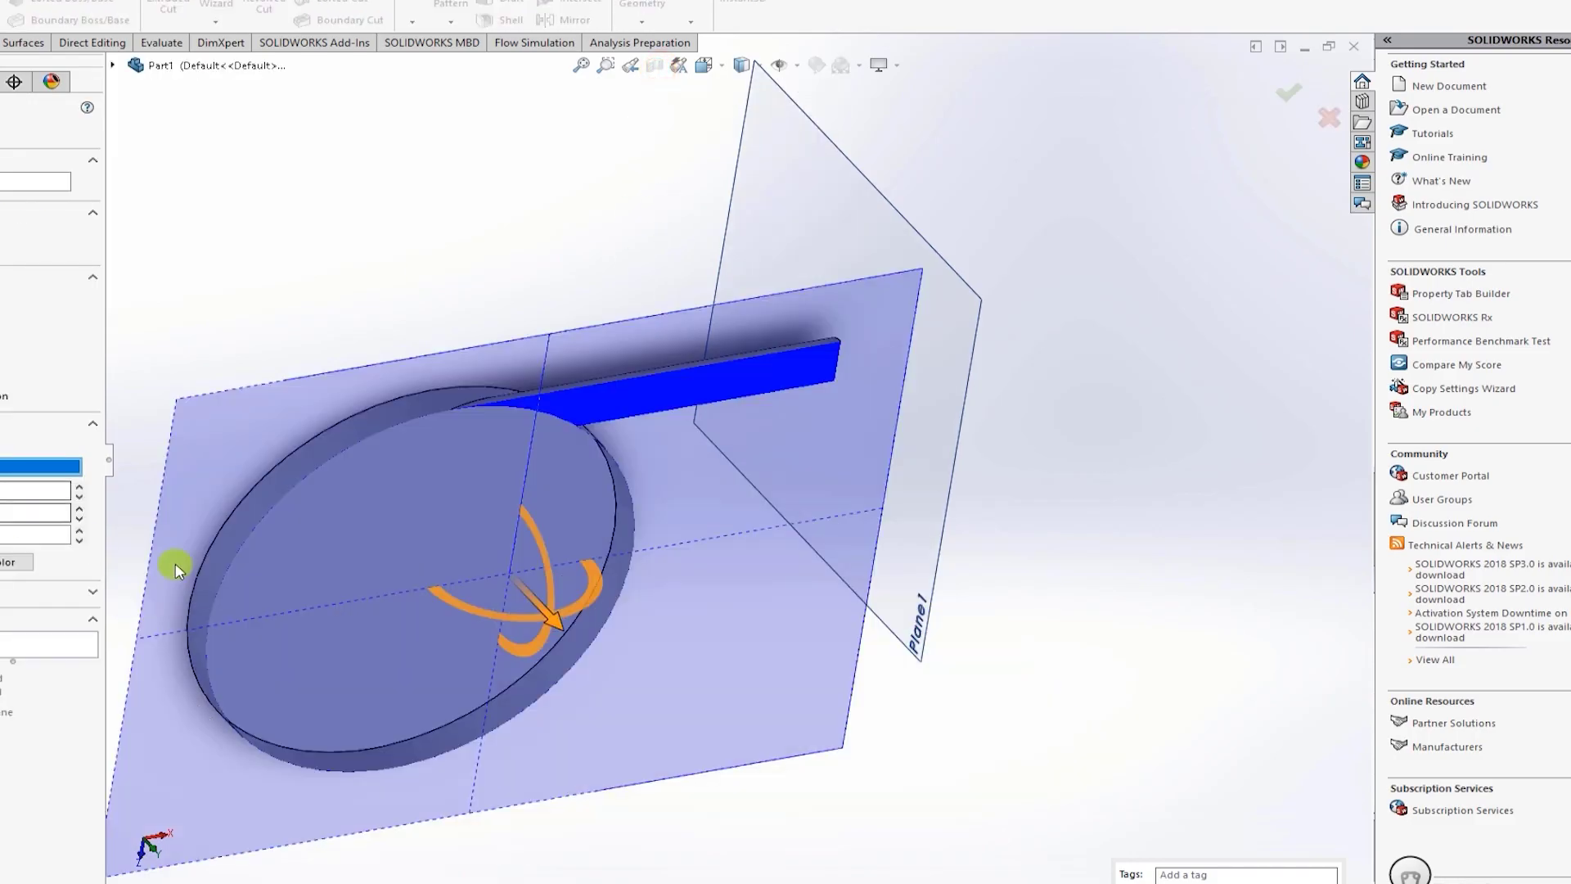
pyautogui.moveTo(553, 625); pyautogui.dragTo(495, 573)
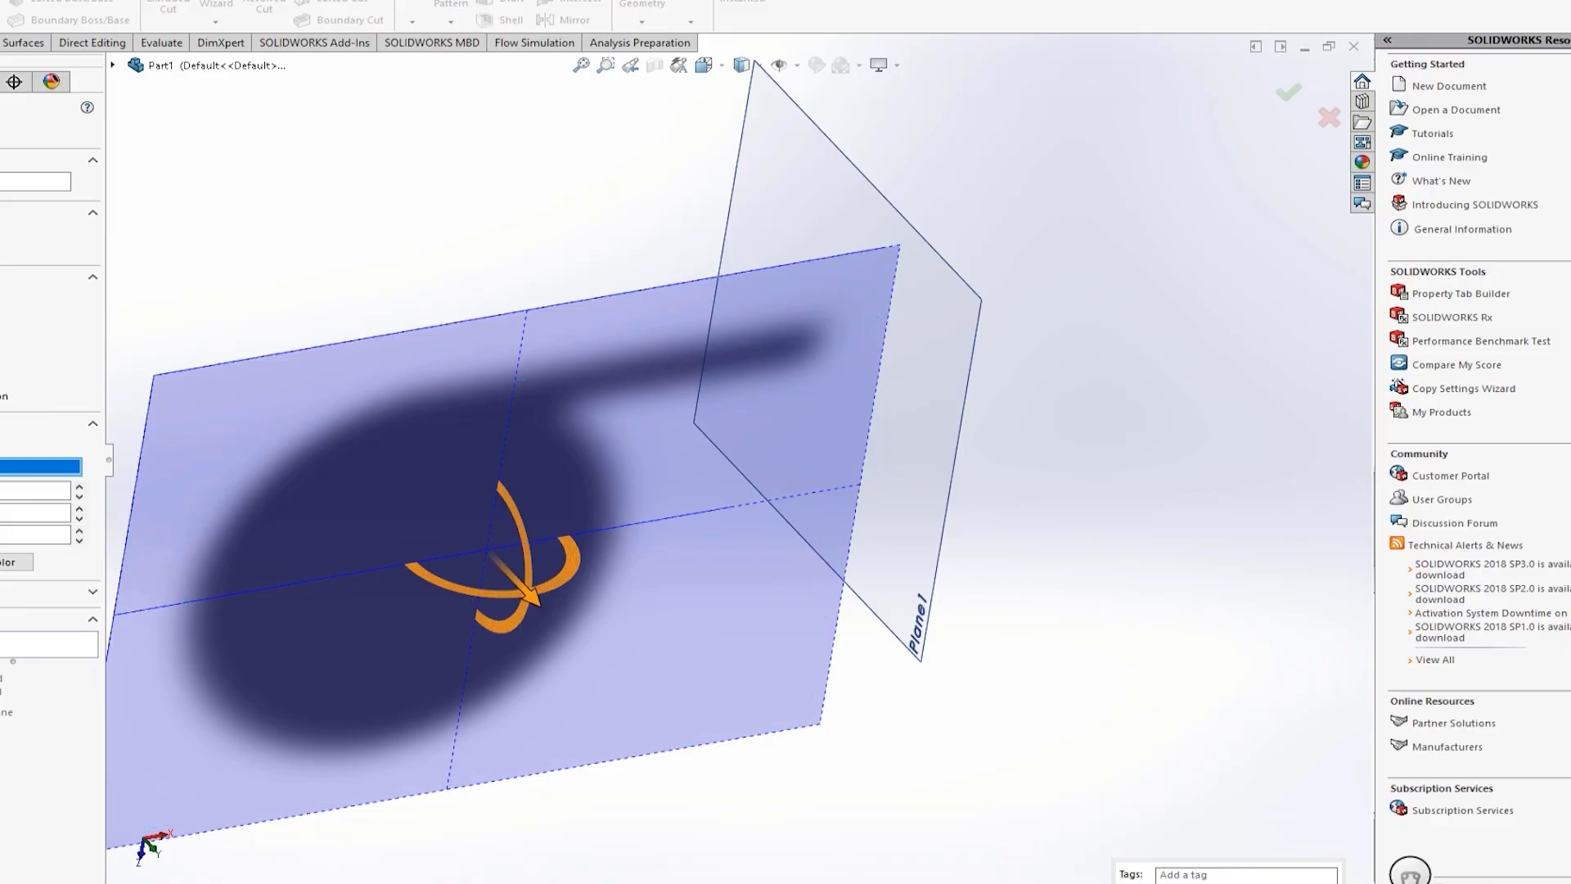
pyautogui.press('Escape')
# Step: Edit the outlet sweep and turn off merging its result with the other bodies
pyautogui.click(4, 383)
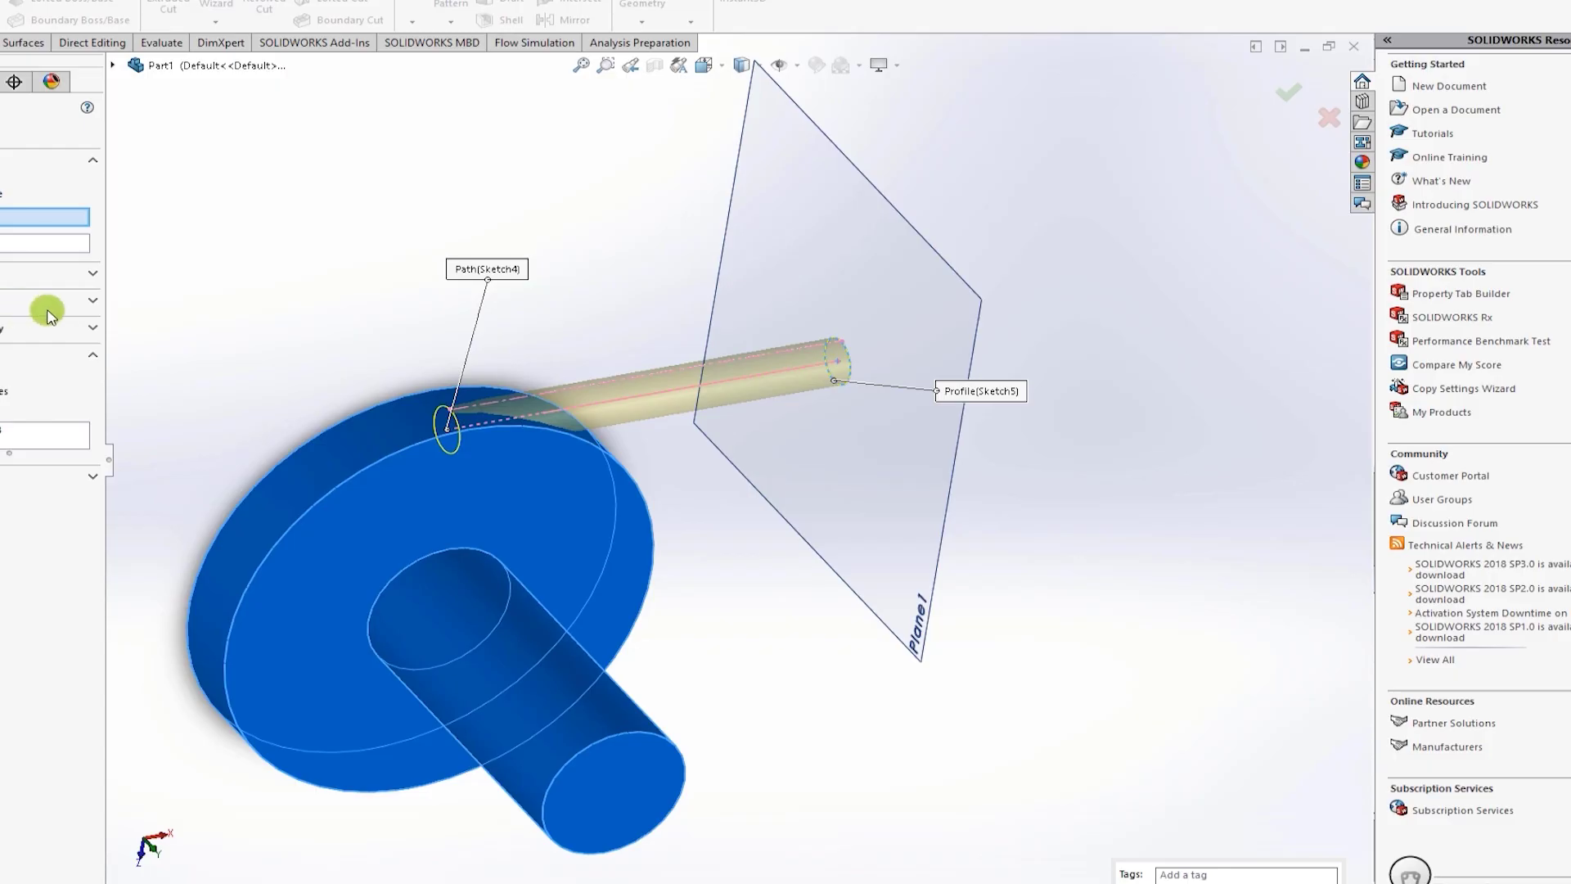
pyautogui.click(93, 299)
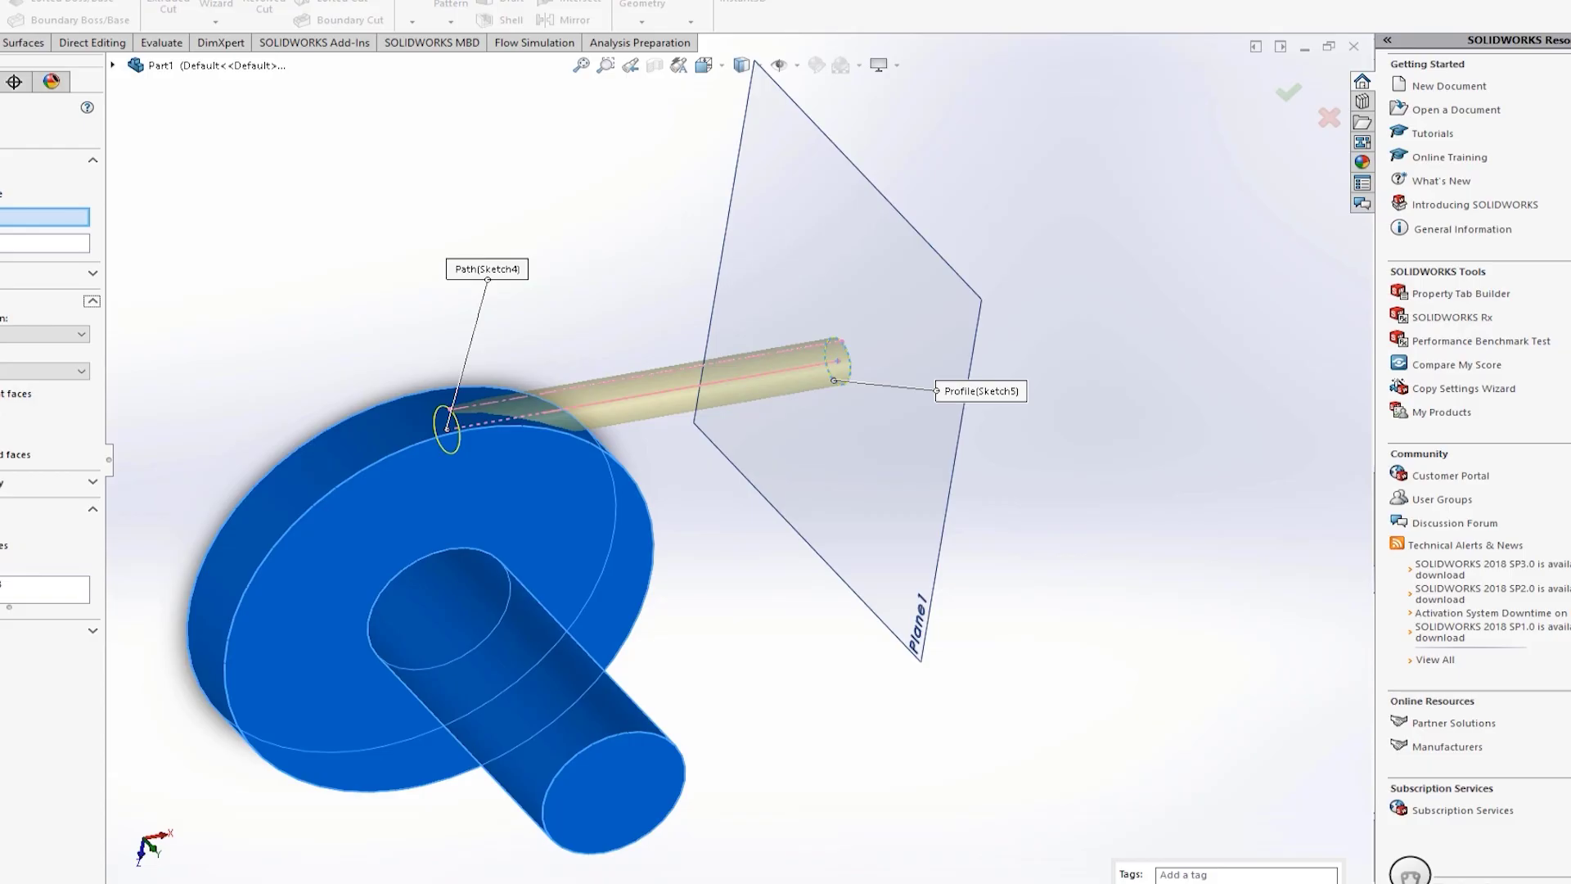
pyautogui.click(93, 508)
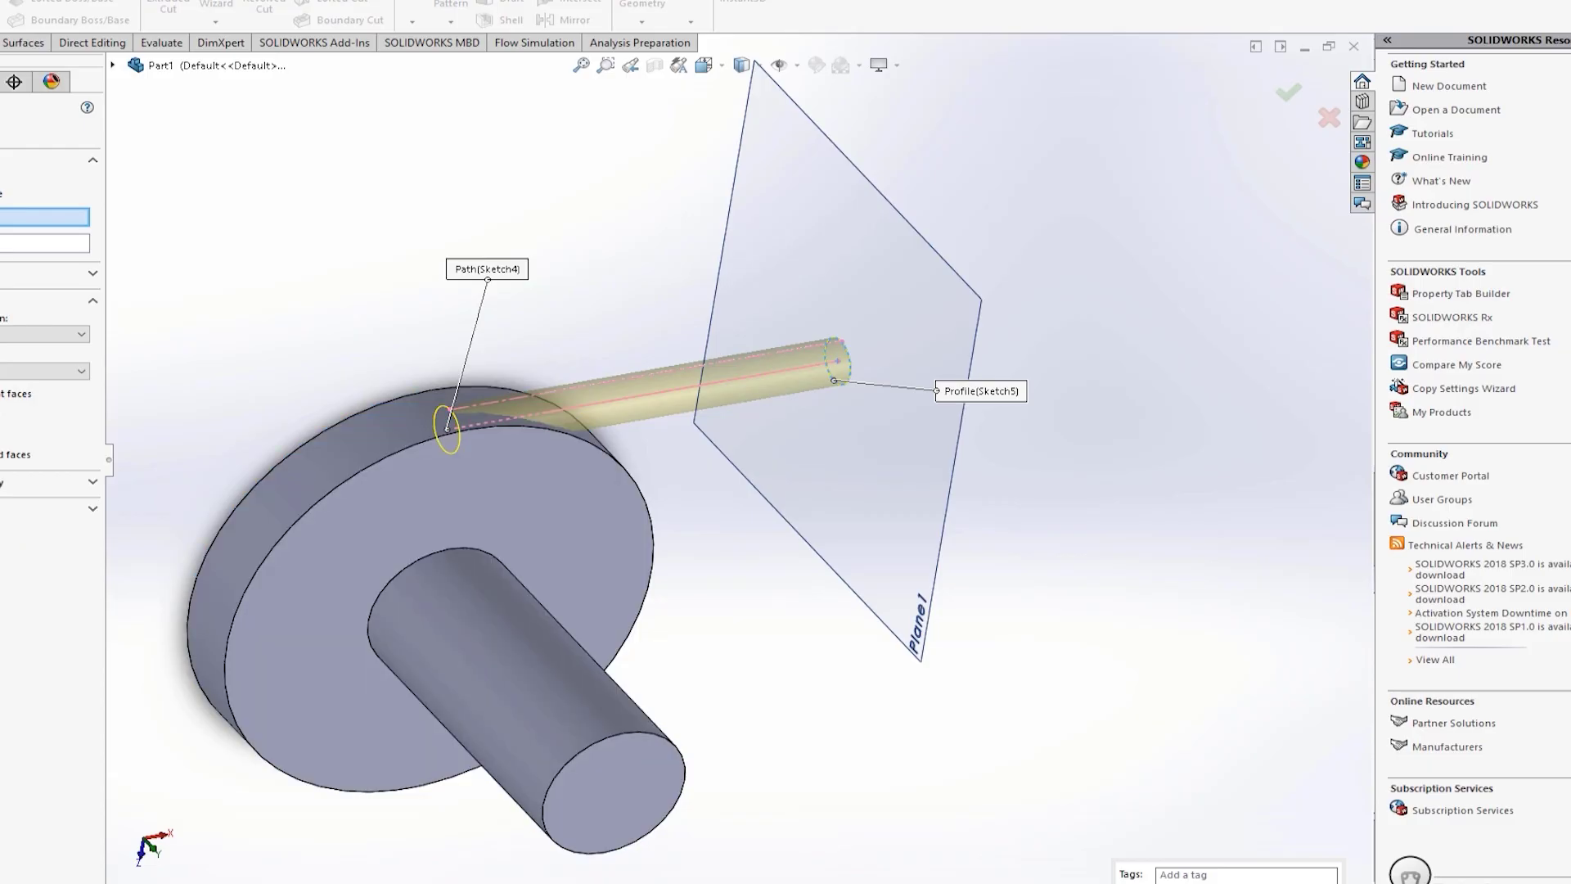
pyautogui.press('Return')
# Step: Inspect the overlap of the outlet pipe, disc and blades in a Top Plane section, and close the section
pyautogui.click(651, 71)
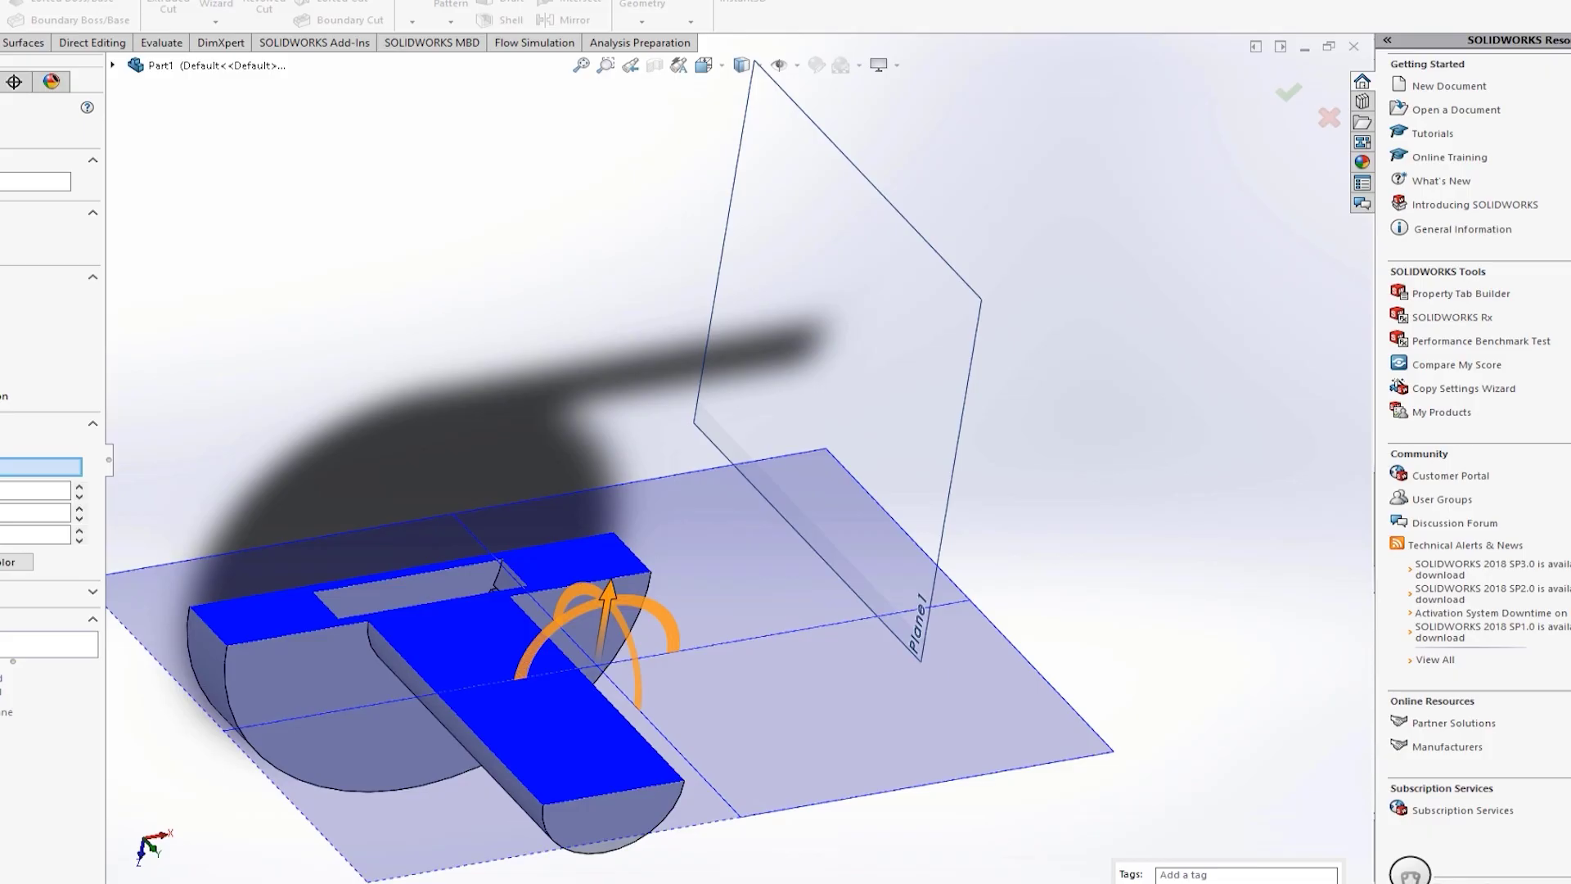
pyautogui.click(4, 444)
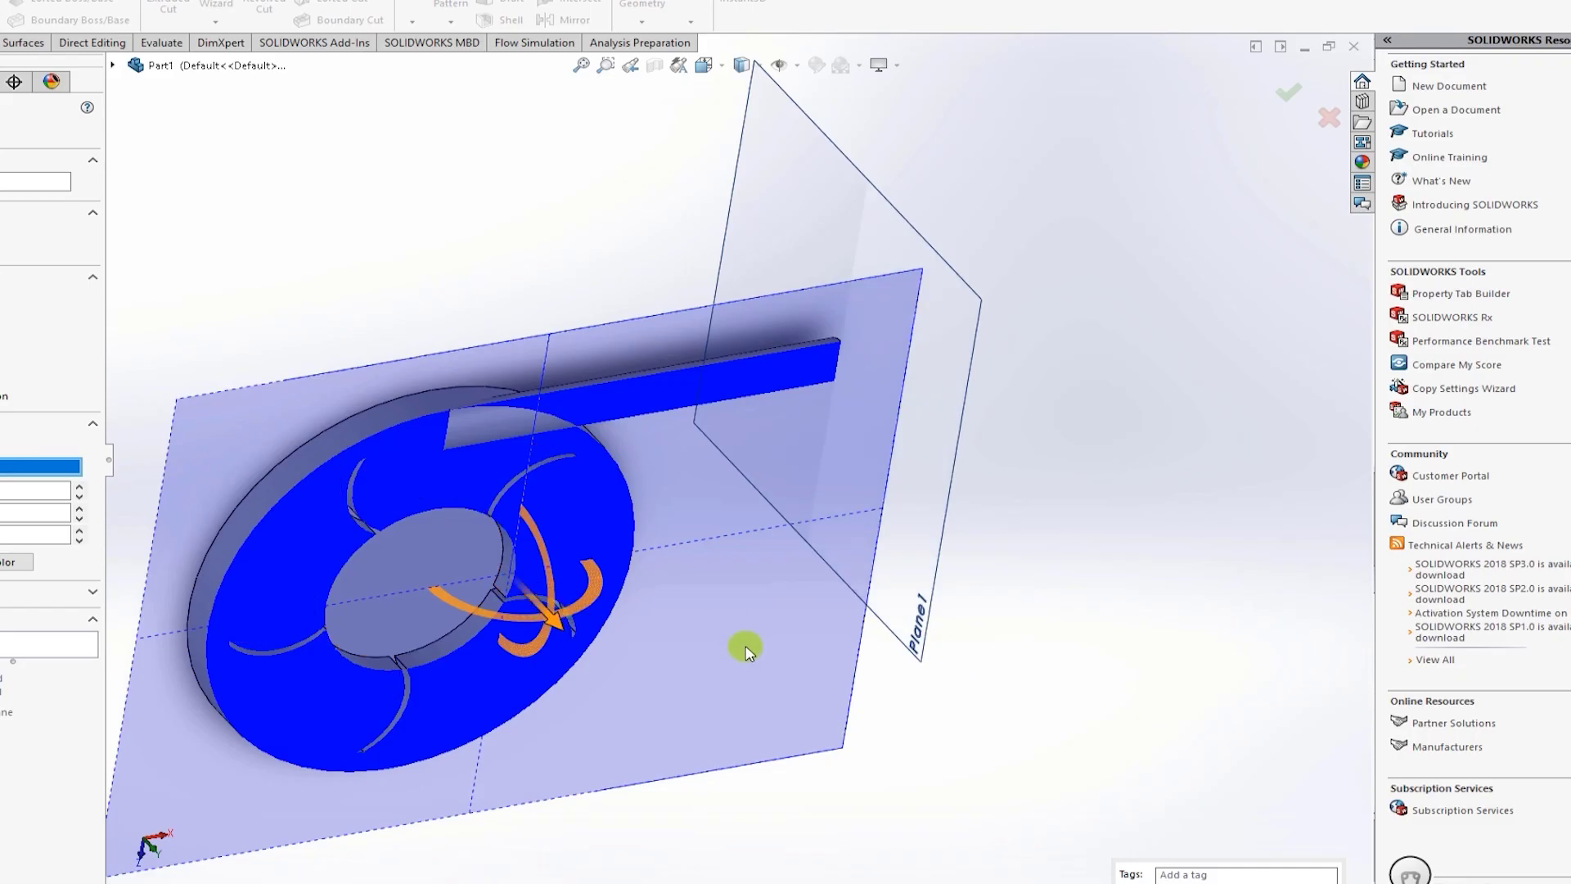
pyautogui.scroll(-1, 573, 630)
pyautogui.scroll(-3, 573, 553)
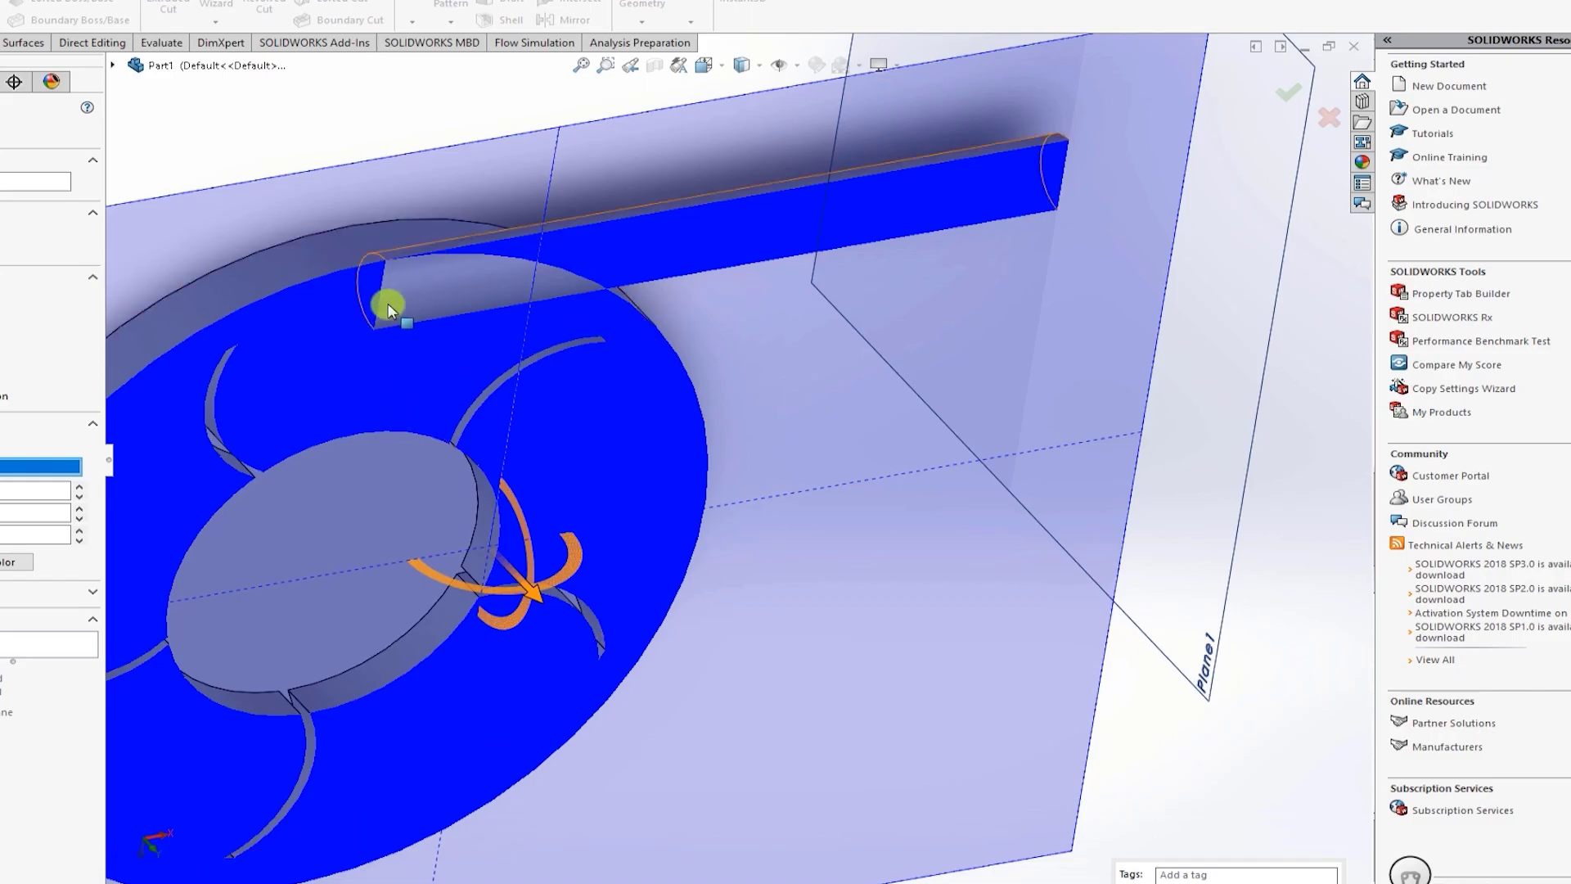
pyautogui.press('Escape')
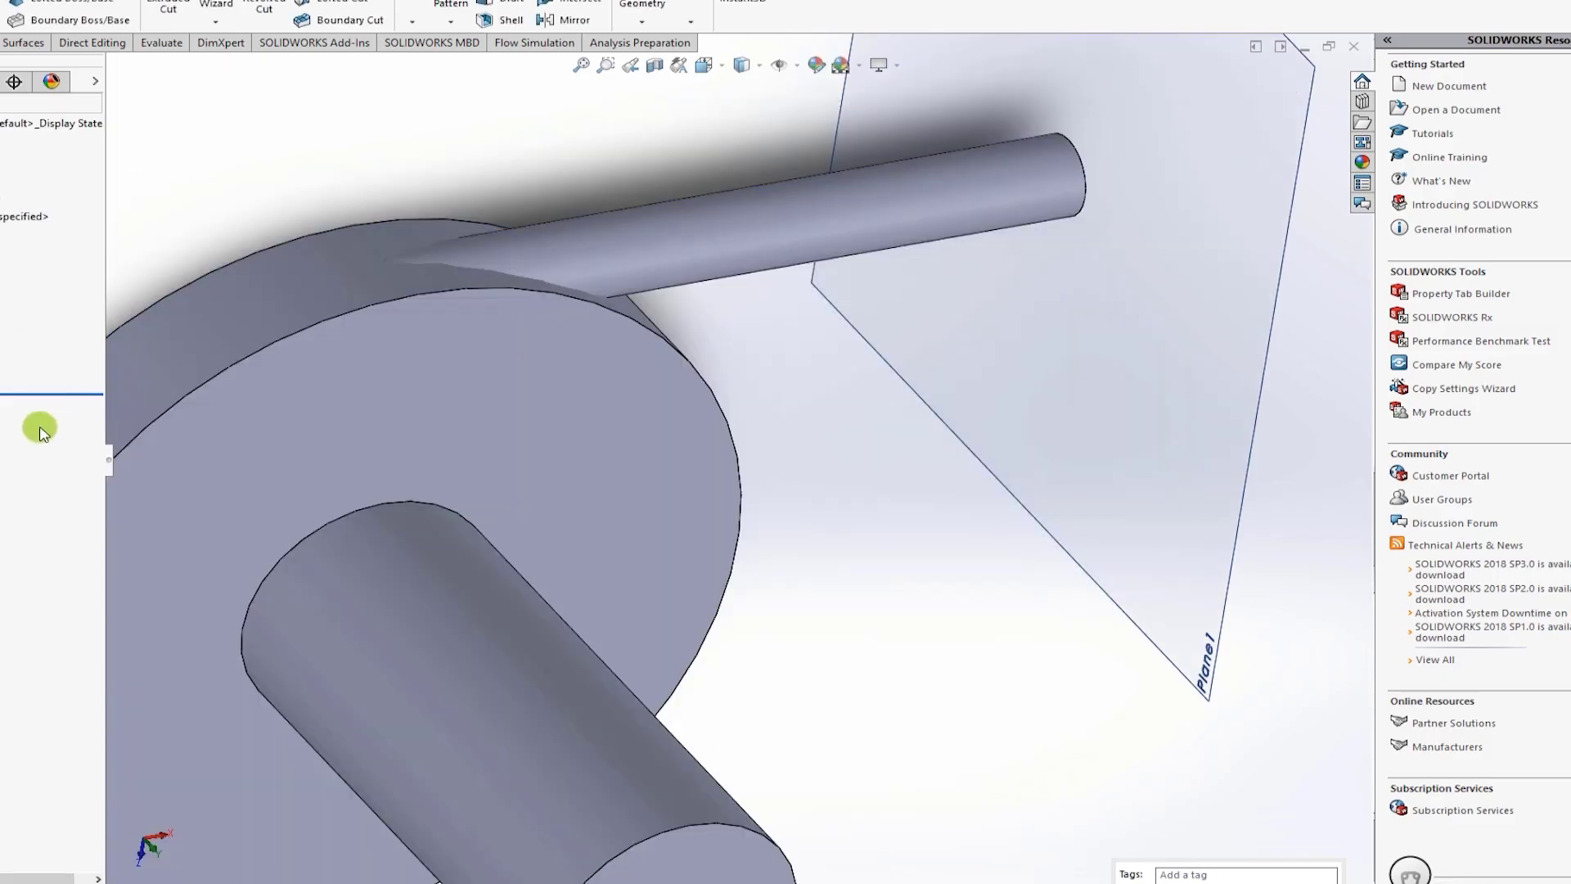
# Step: Examine the inlet cylinder, outlet pipe and disc, expand the solid bodies list, and highlight the impeller, disc and inlet extrusions in turn
pyautogui.click(401, 581)
pyautogui.scroll(5, 519, 596)
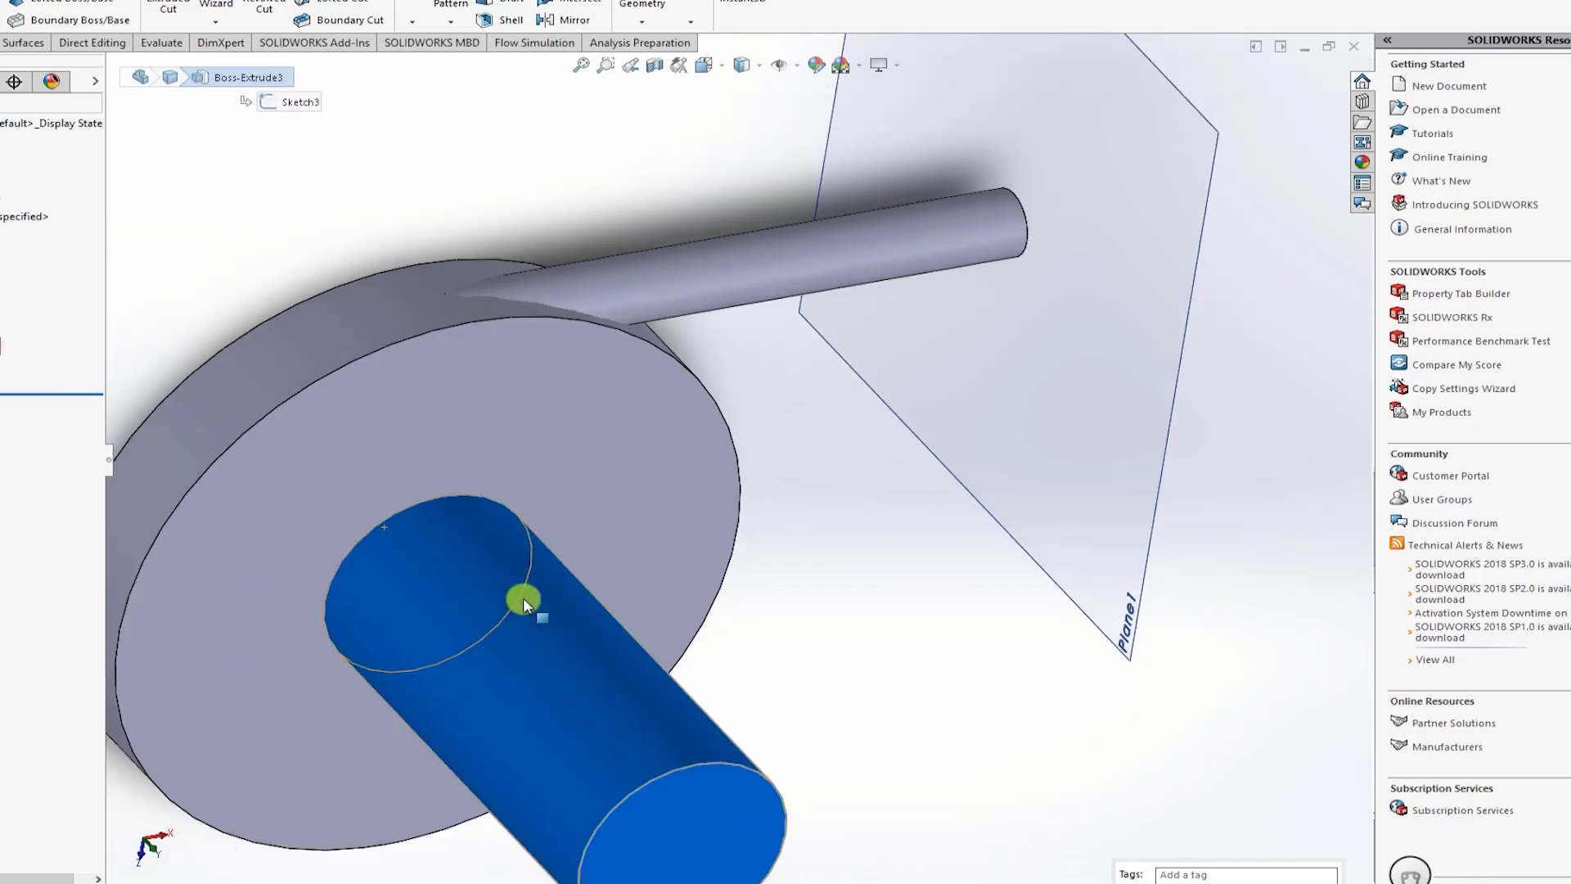
pyautogui.click(707, 342)
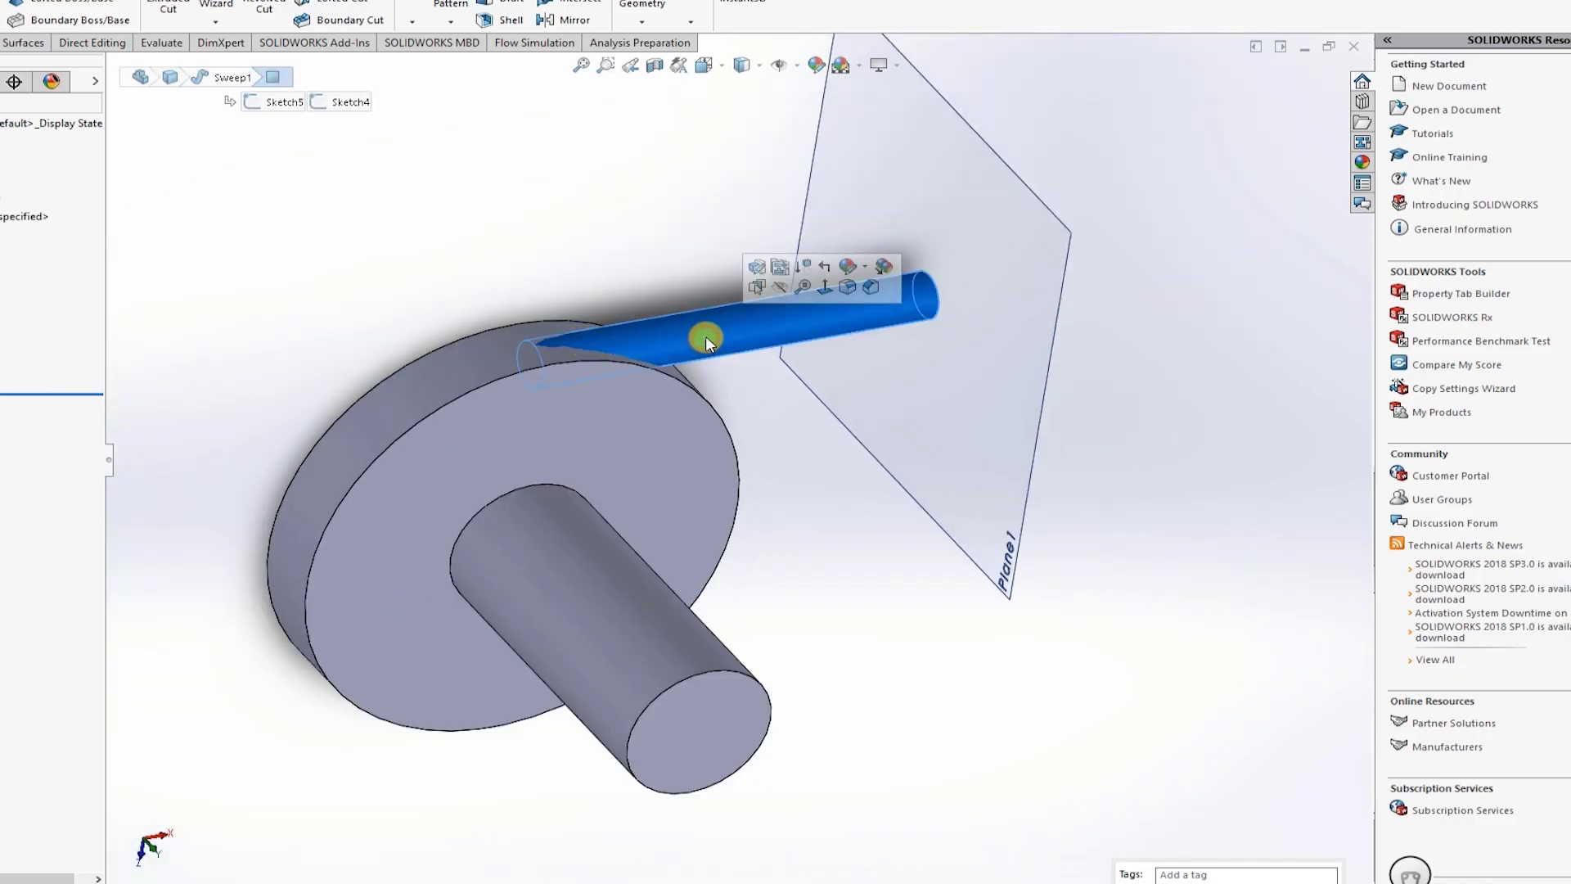
pyautogui.keyDown('ctrl'); pyautogui.click(479, 429); pyautogui.keyUp('ctrl')
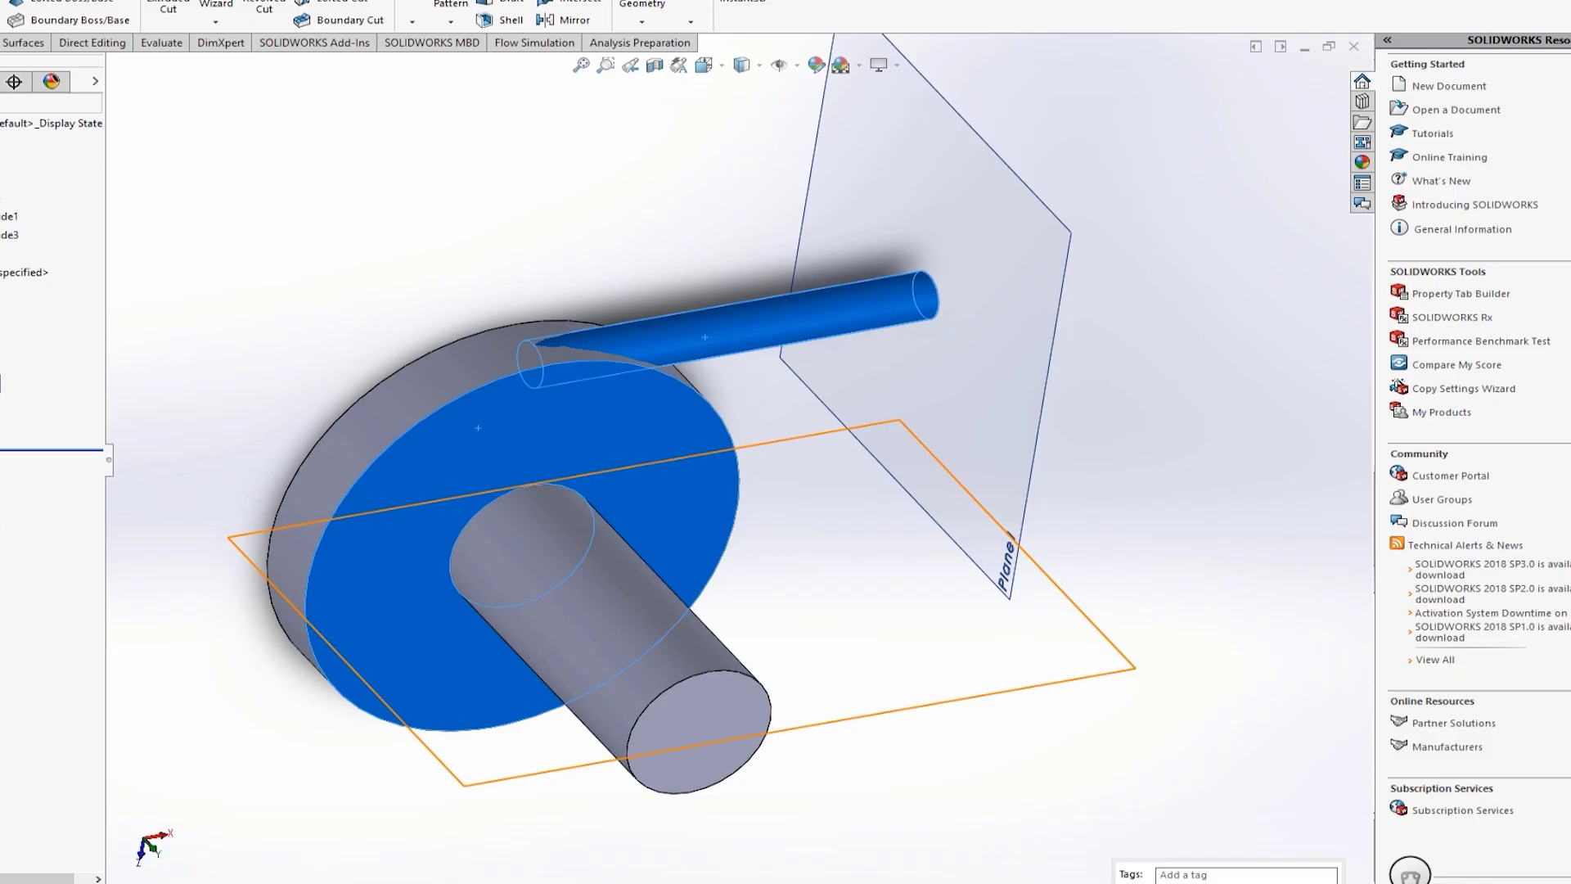
pyautogui.click(7, 311)
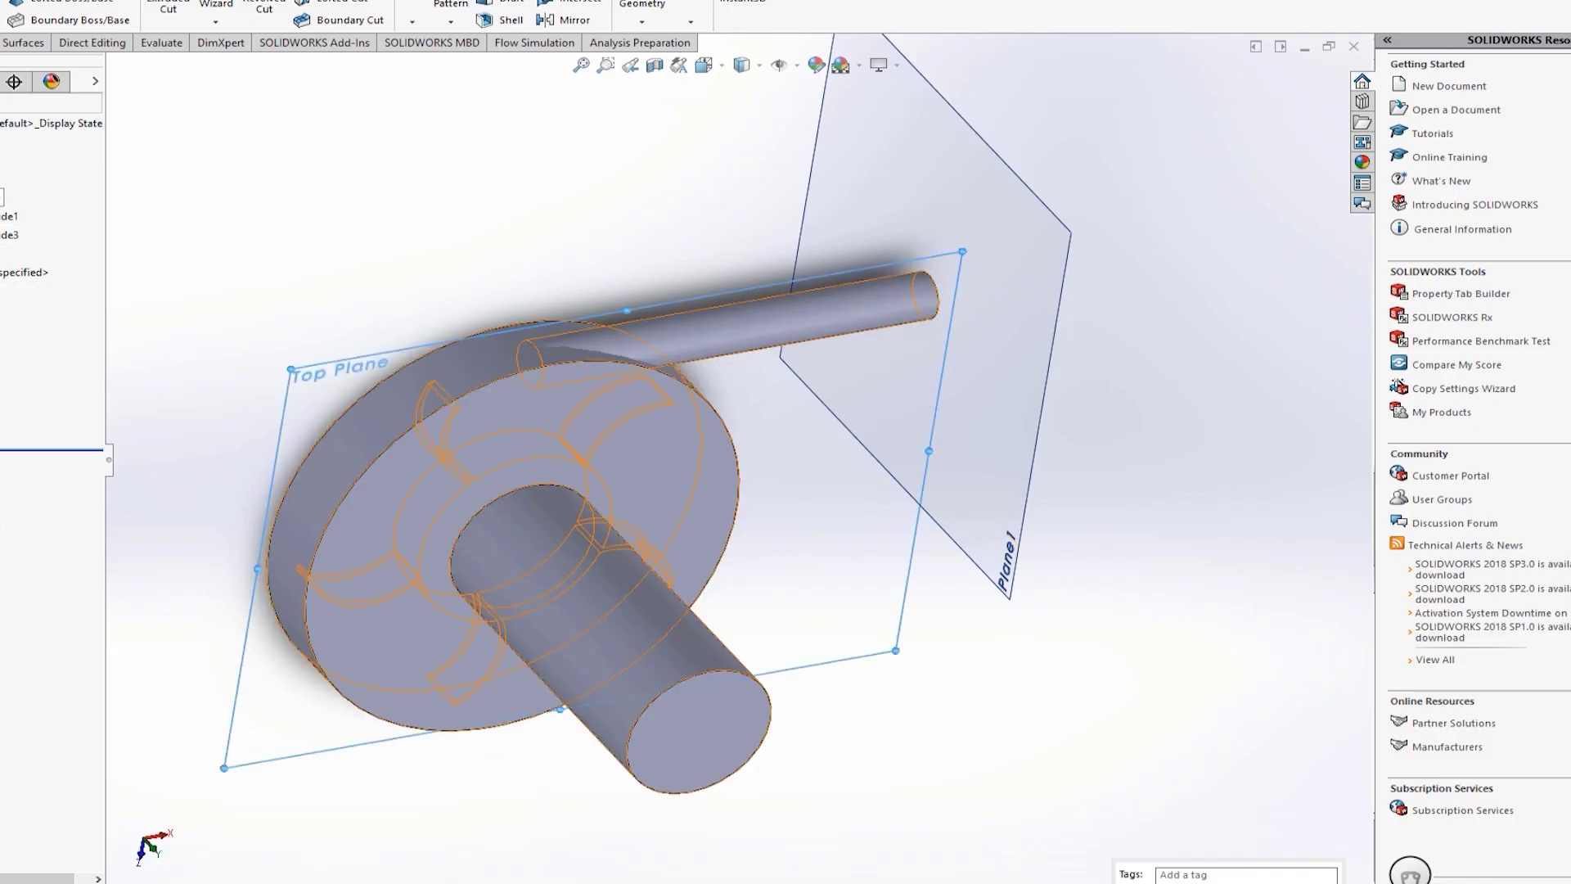
pyautogui.rightClick(3, 197)
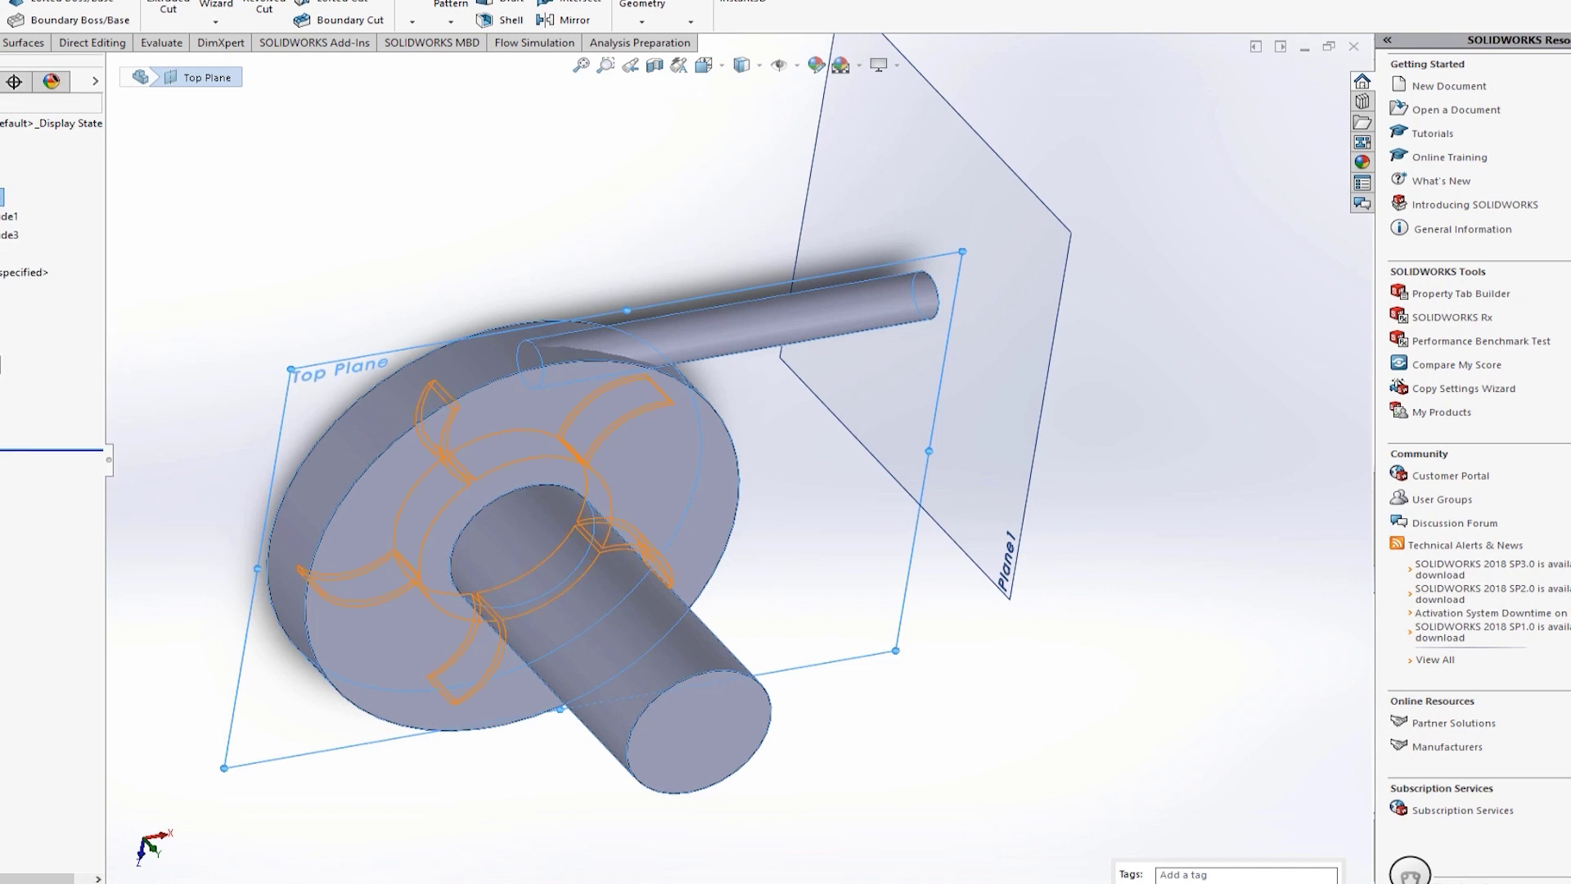
pyautogui.click(1, 401)
pyautogui.click(2, 365)
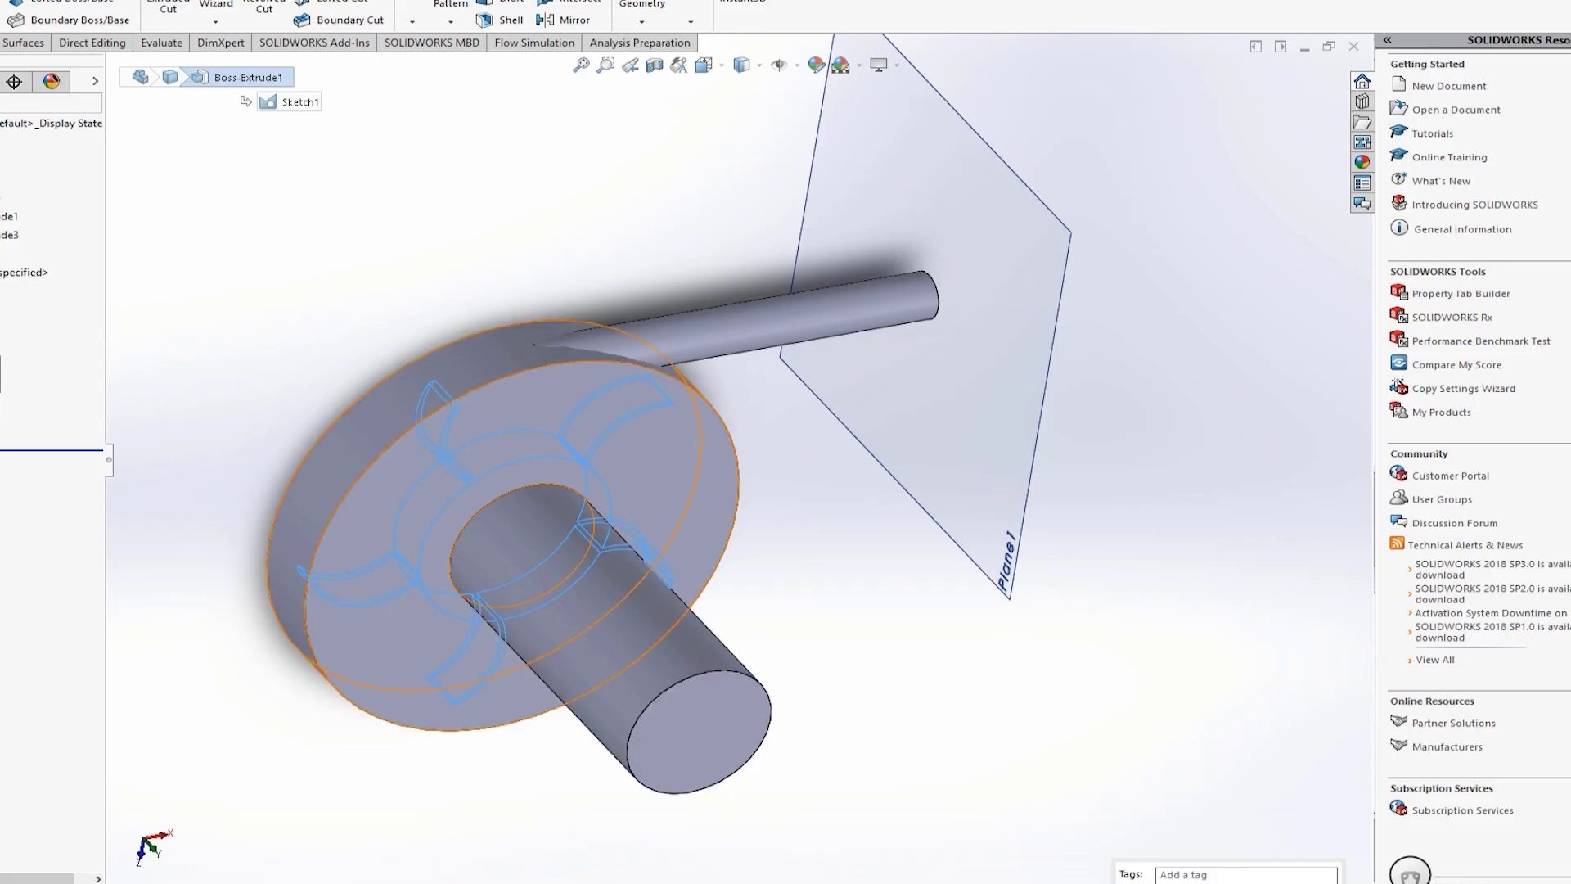
pyautogui.click(2, 383)
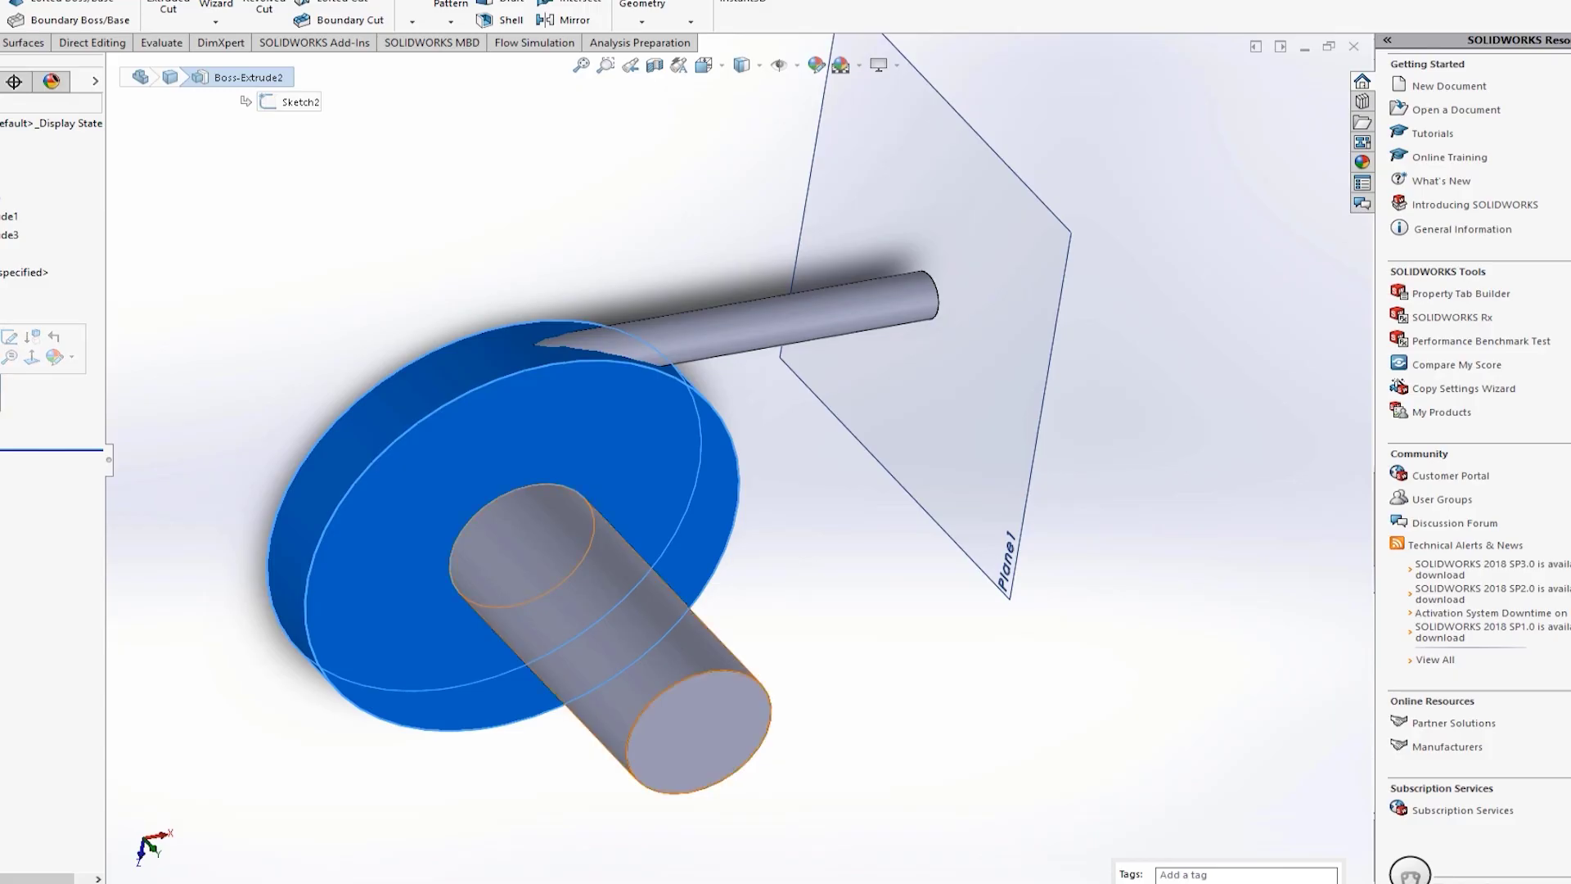
pyautogui.click(1, 402)
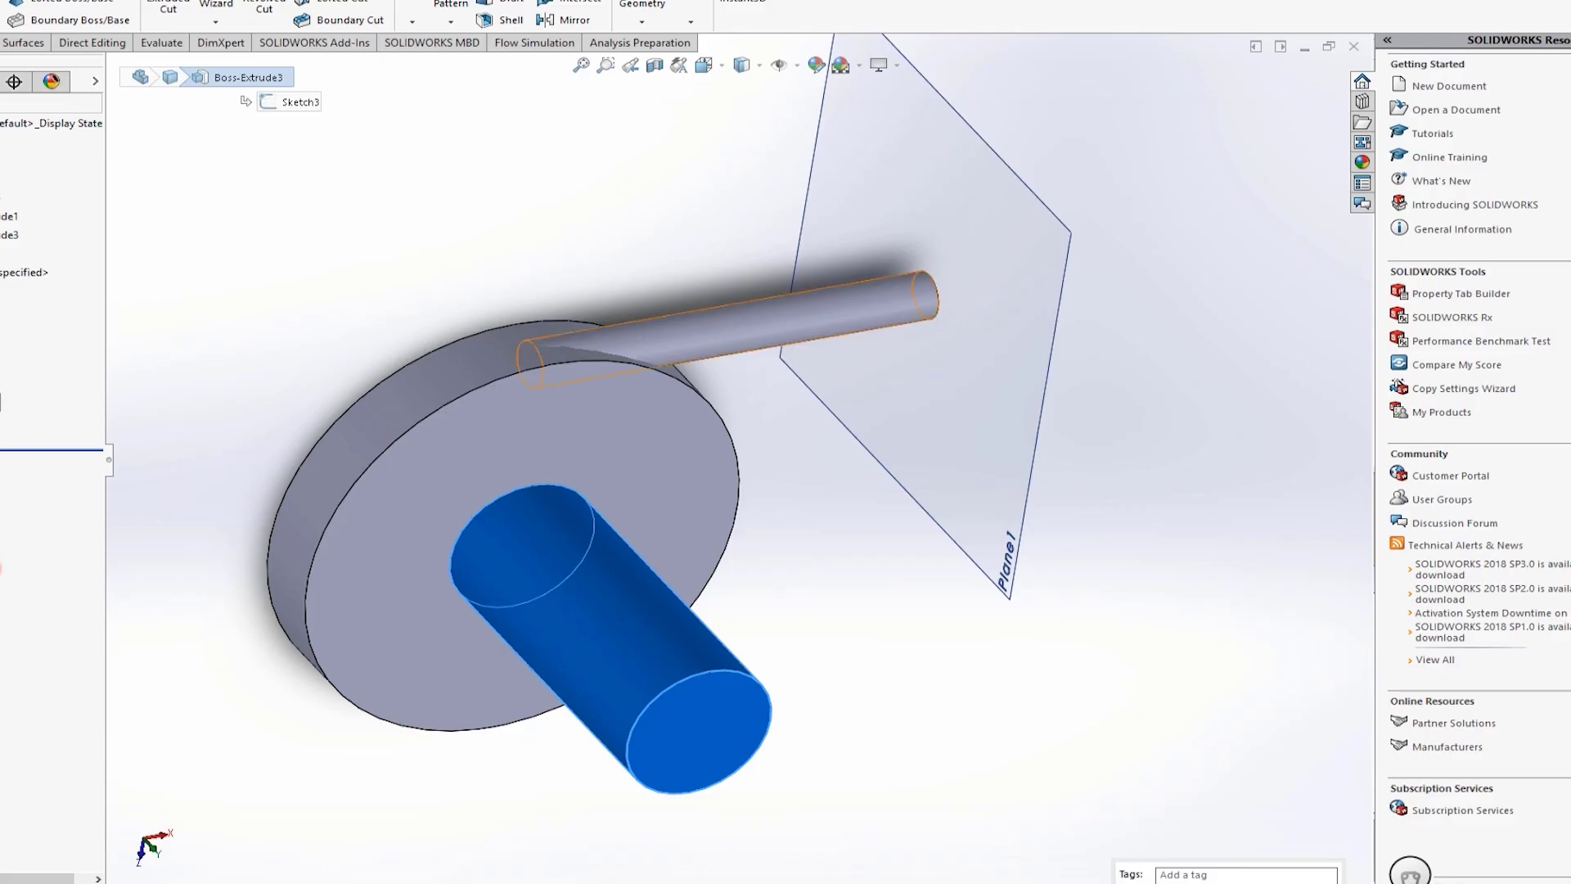
# Step: Examine which geometry belongs to the impeller body and to the body containing the disc and inlet
pyautogui.rightClick(2, 197)
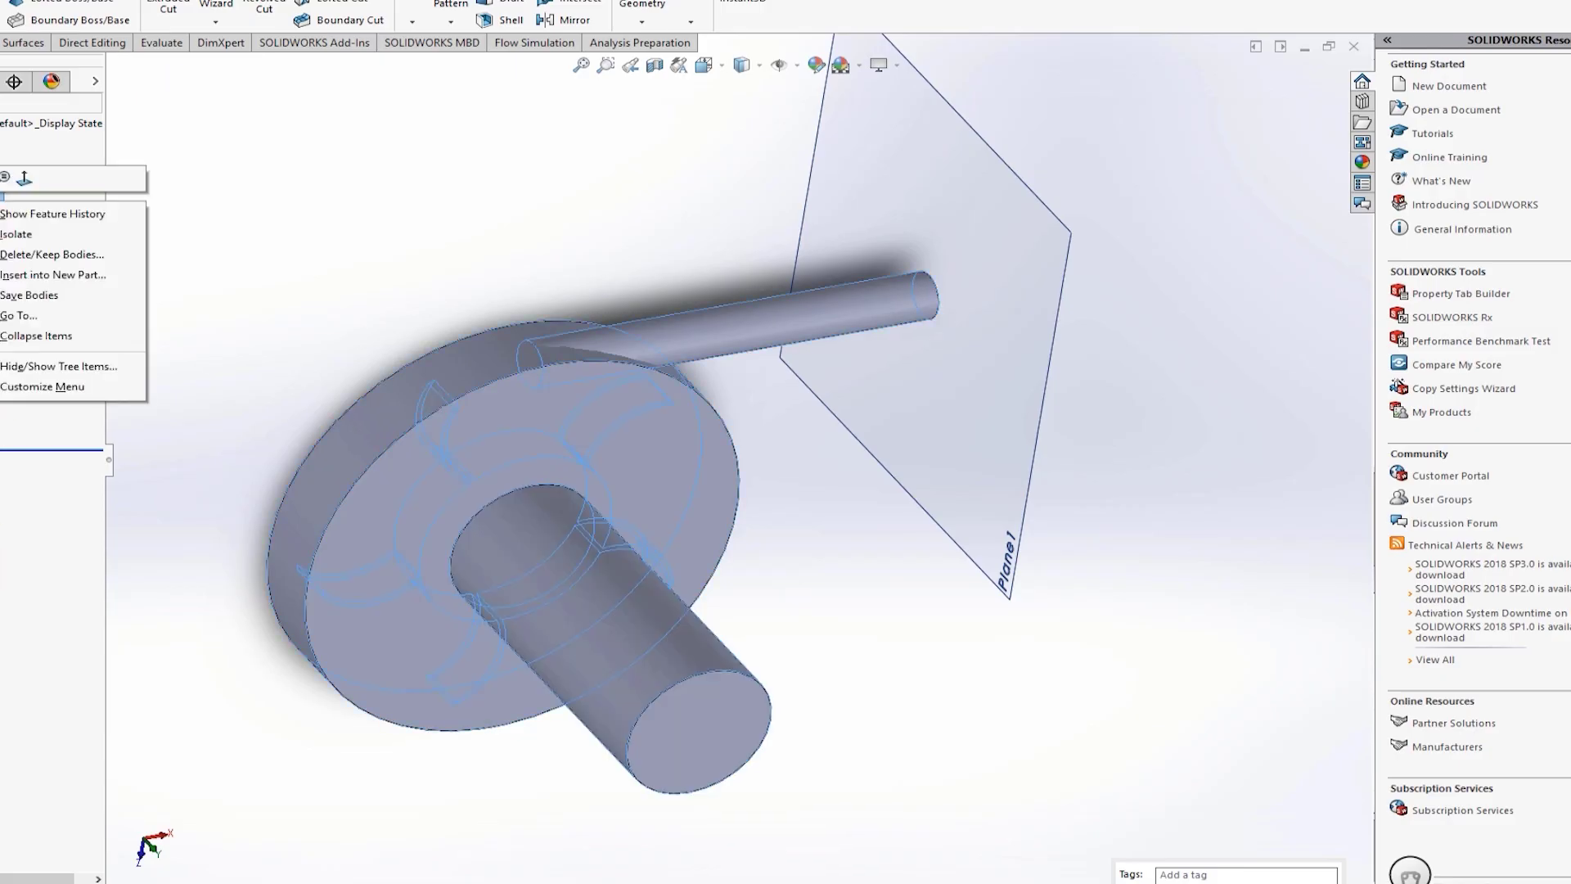
pyautogui.press('Escape')
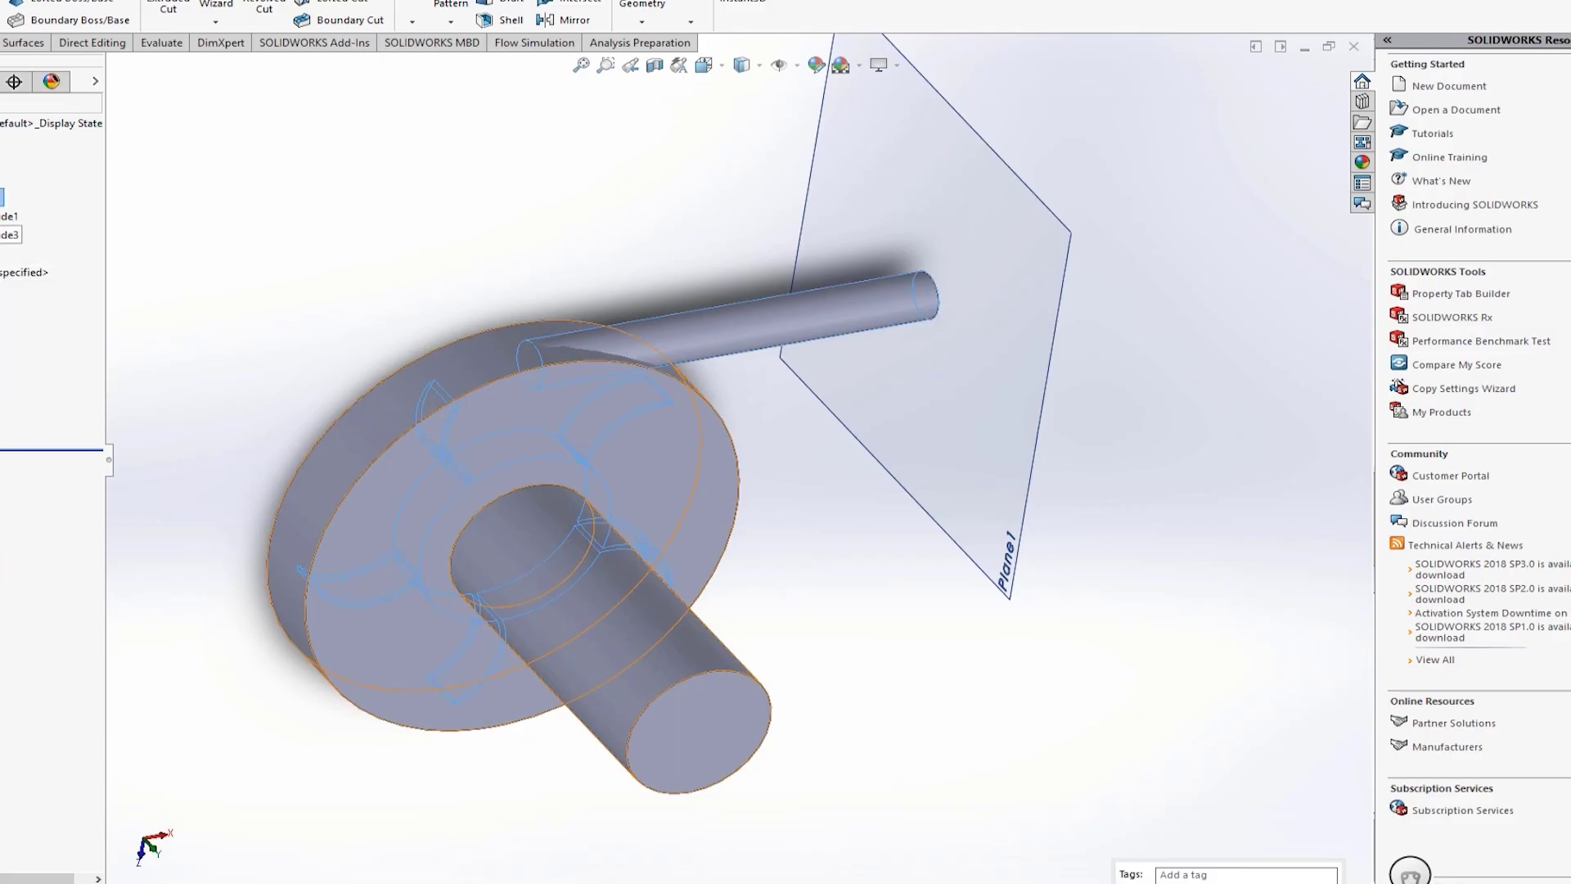
pyautogui.rightClick(8, 235)
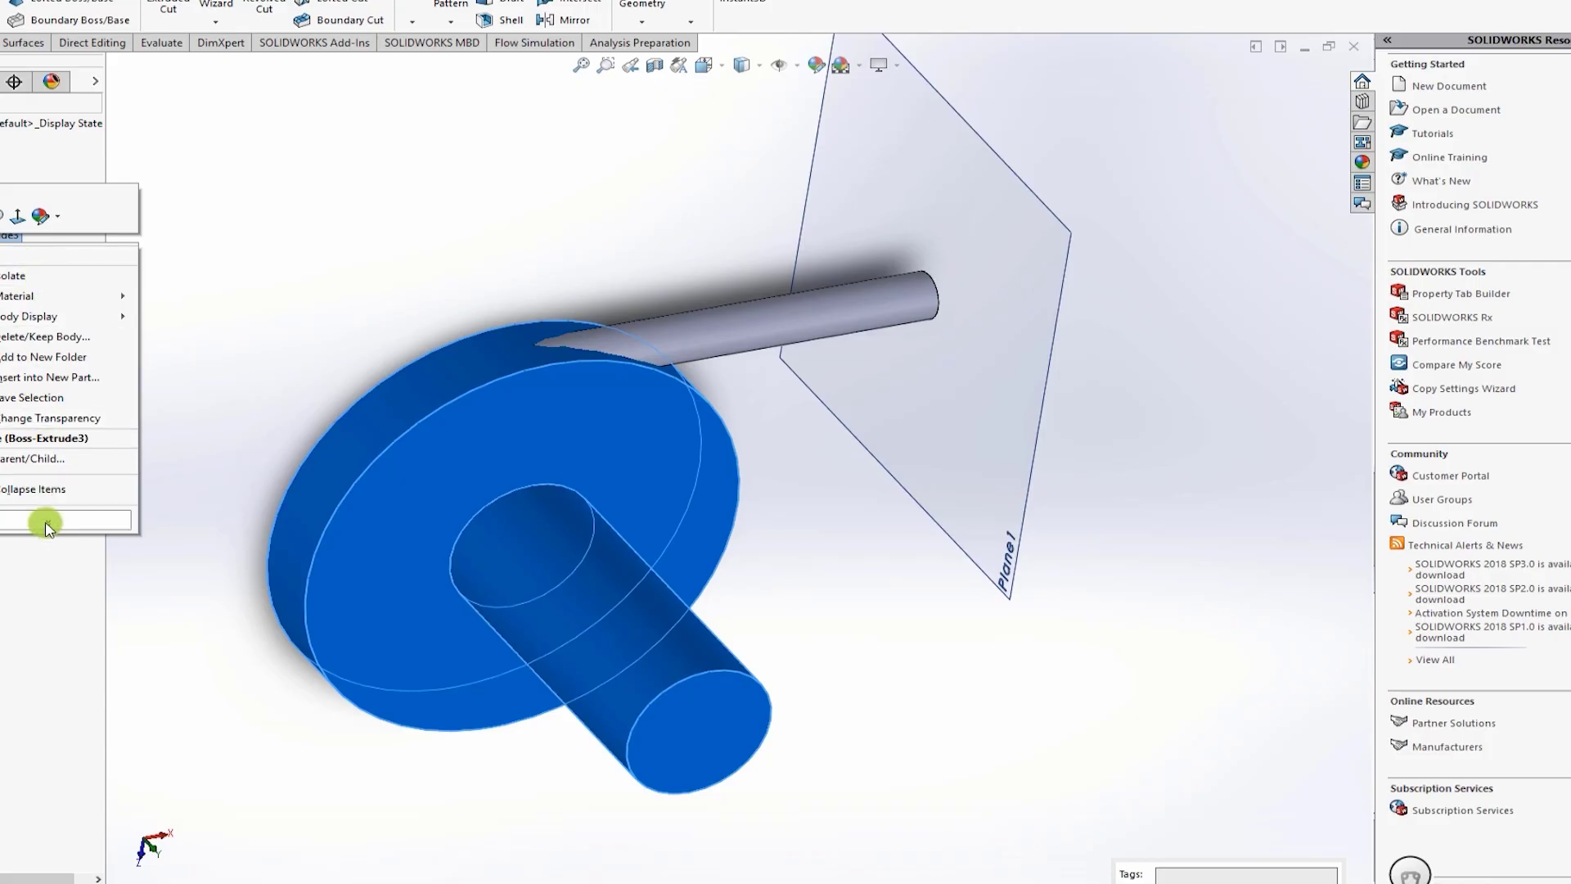
pyautogui.click(24, 595)
pyautogui.keyDown('ctrl'); pyautogui.click(2, 216); pyautogui.keyUp('ctrl')
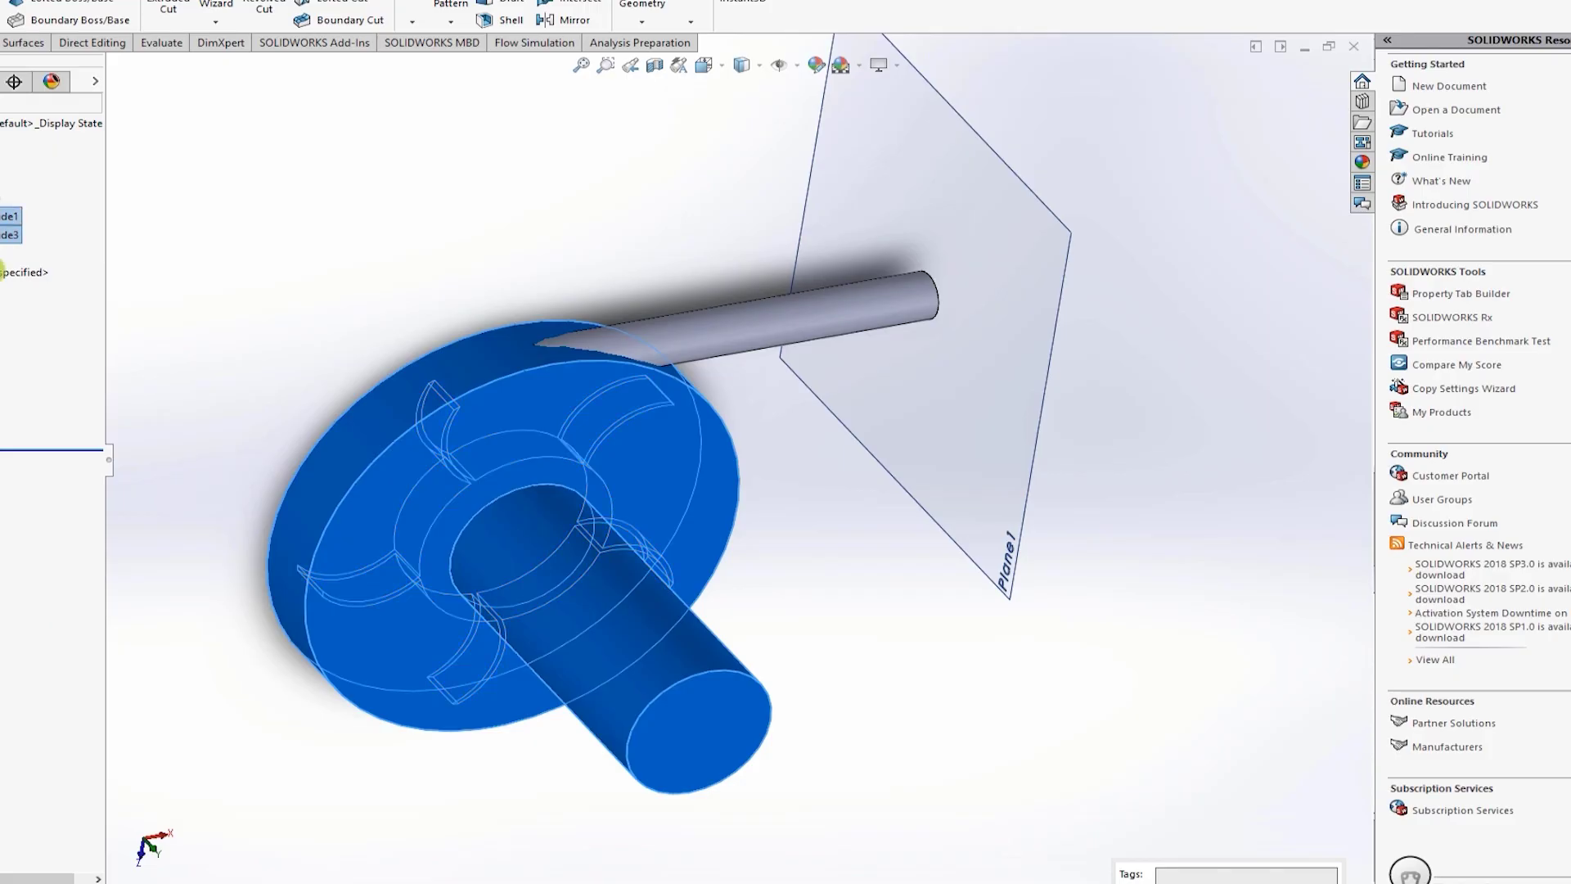
pyautogui.click(245, 265)
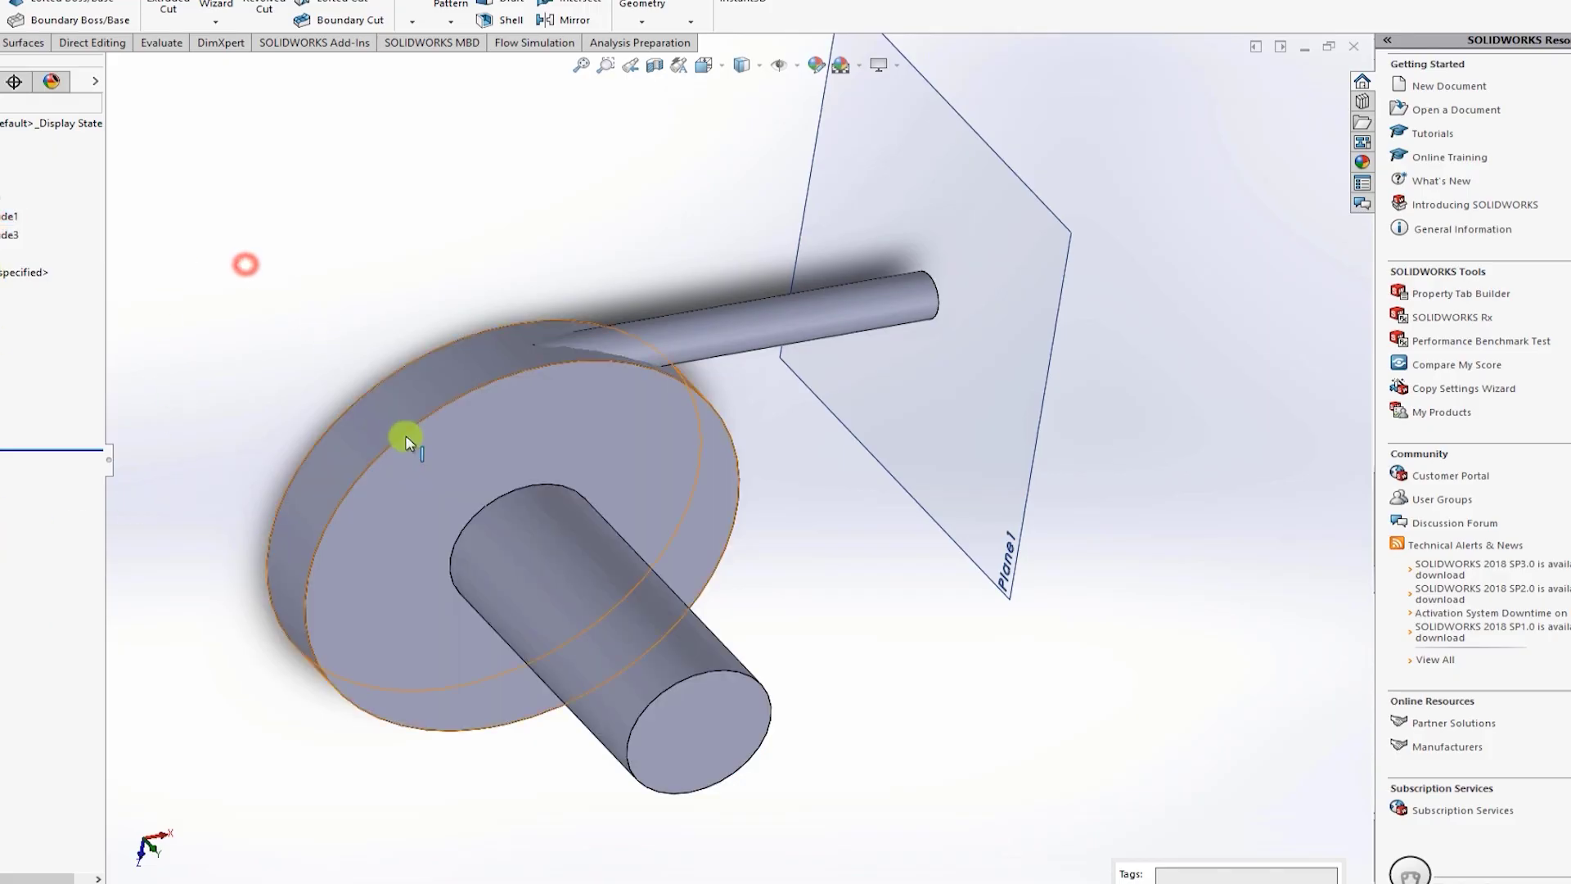
pyautogui.click(404, 438)
pyautogui.click(365, 444)
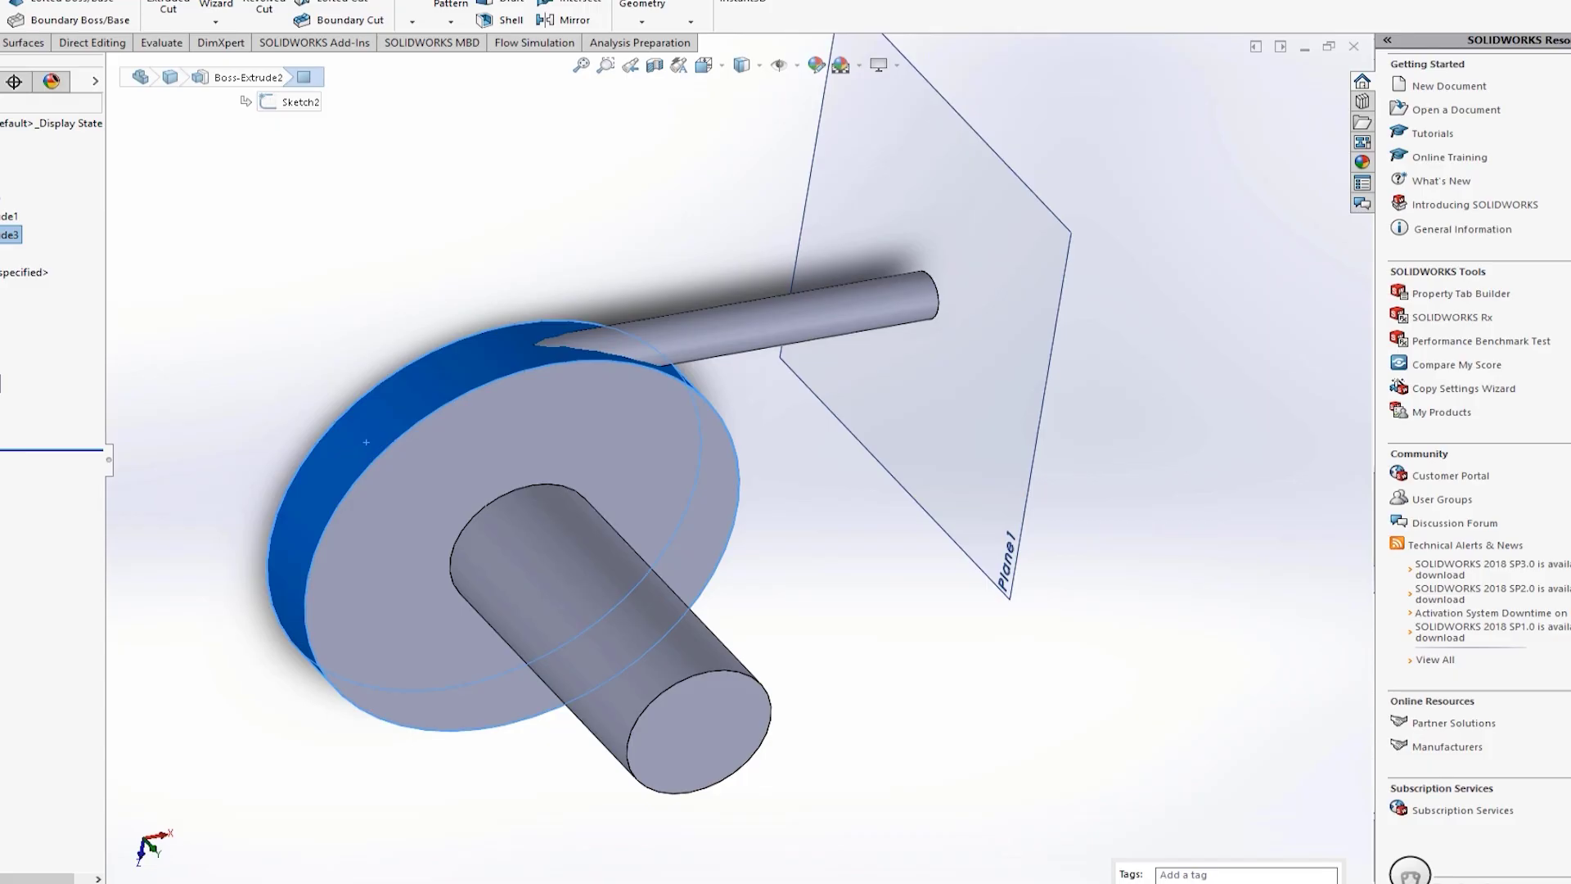
pyautogui.click(263, 234)
pyautogui.hotkey('alt', 't')
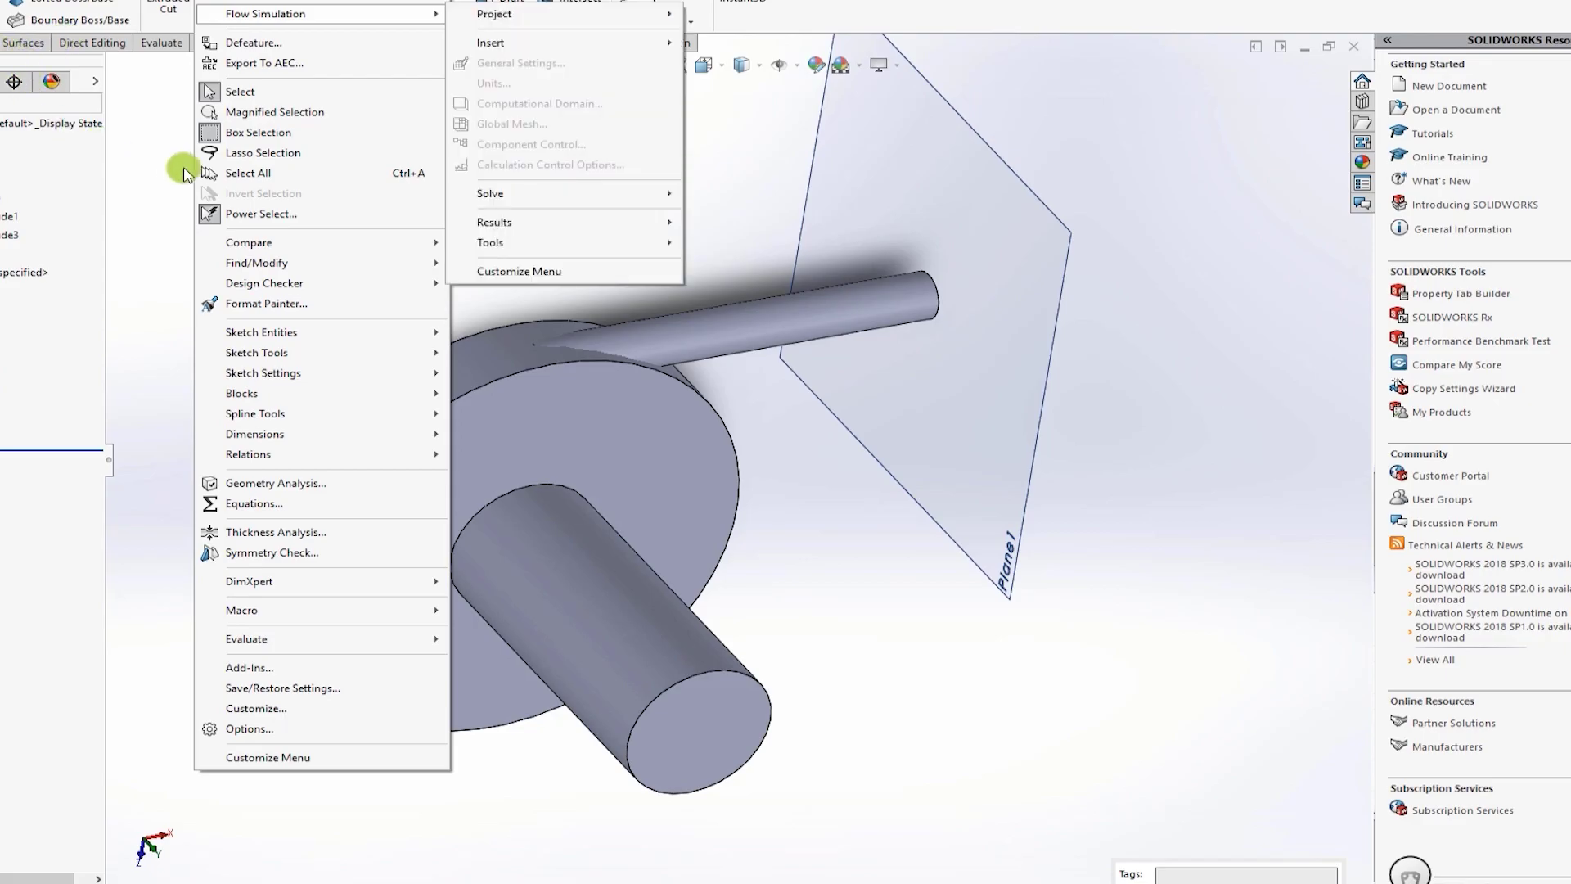
pyautogui.click(140, 170)
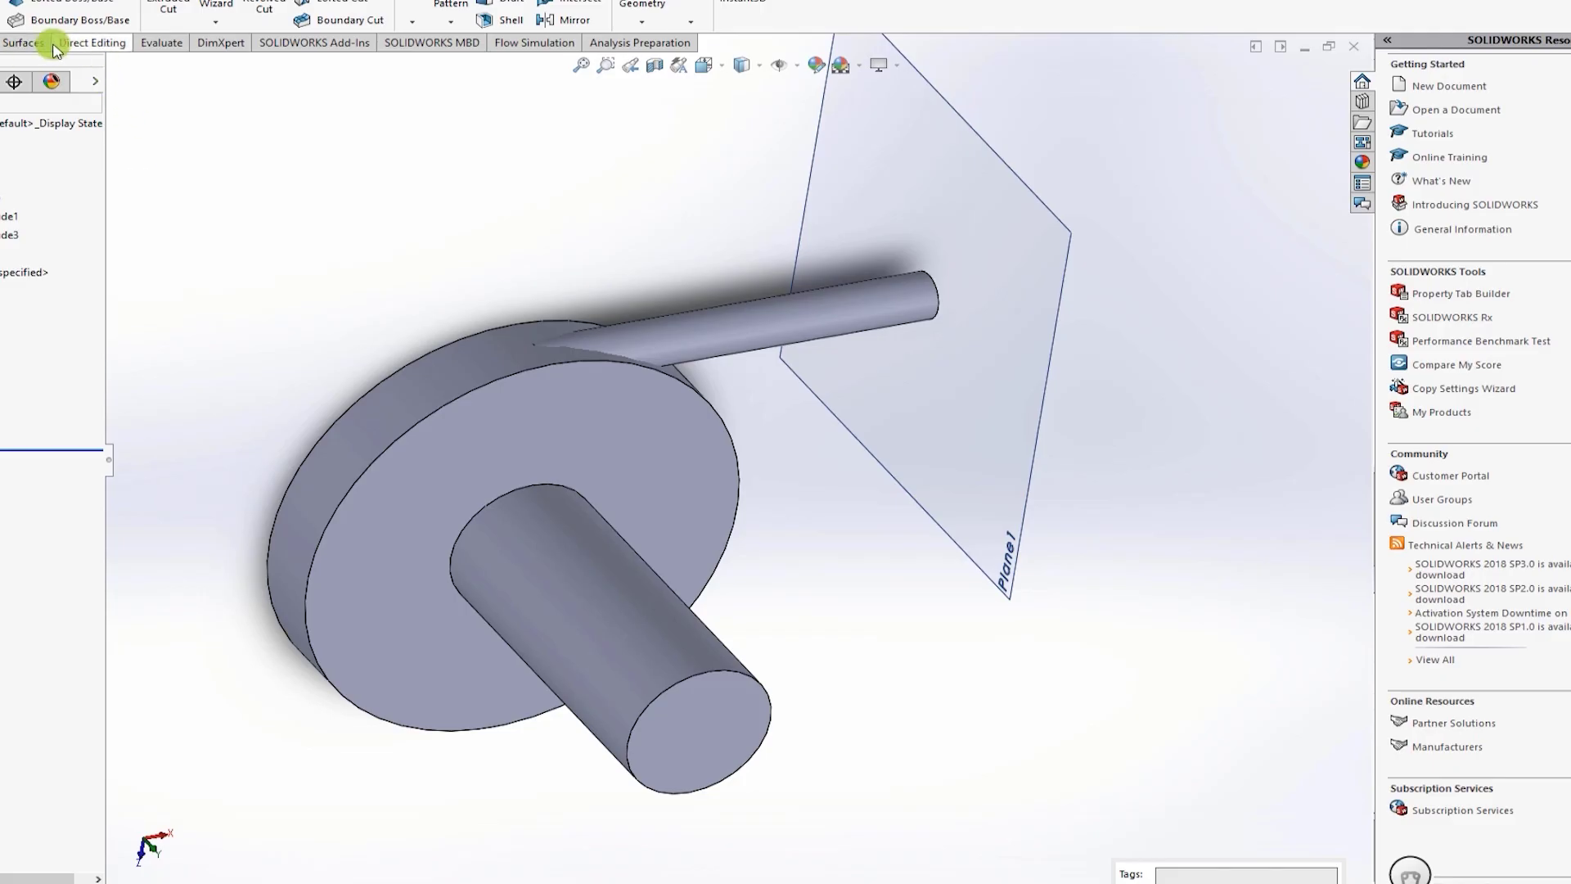
pyautogui.click(87, 45)
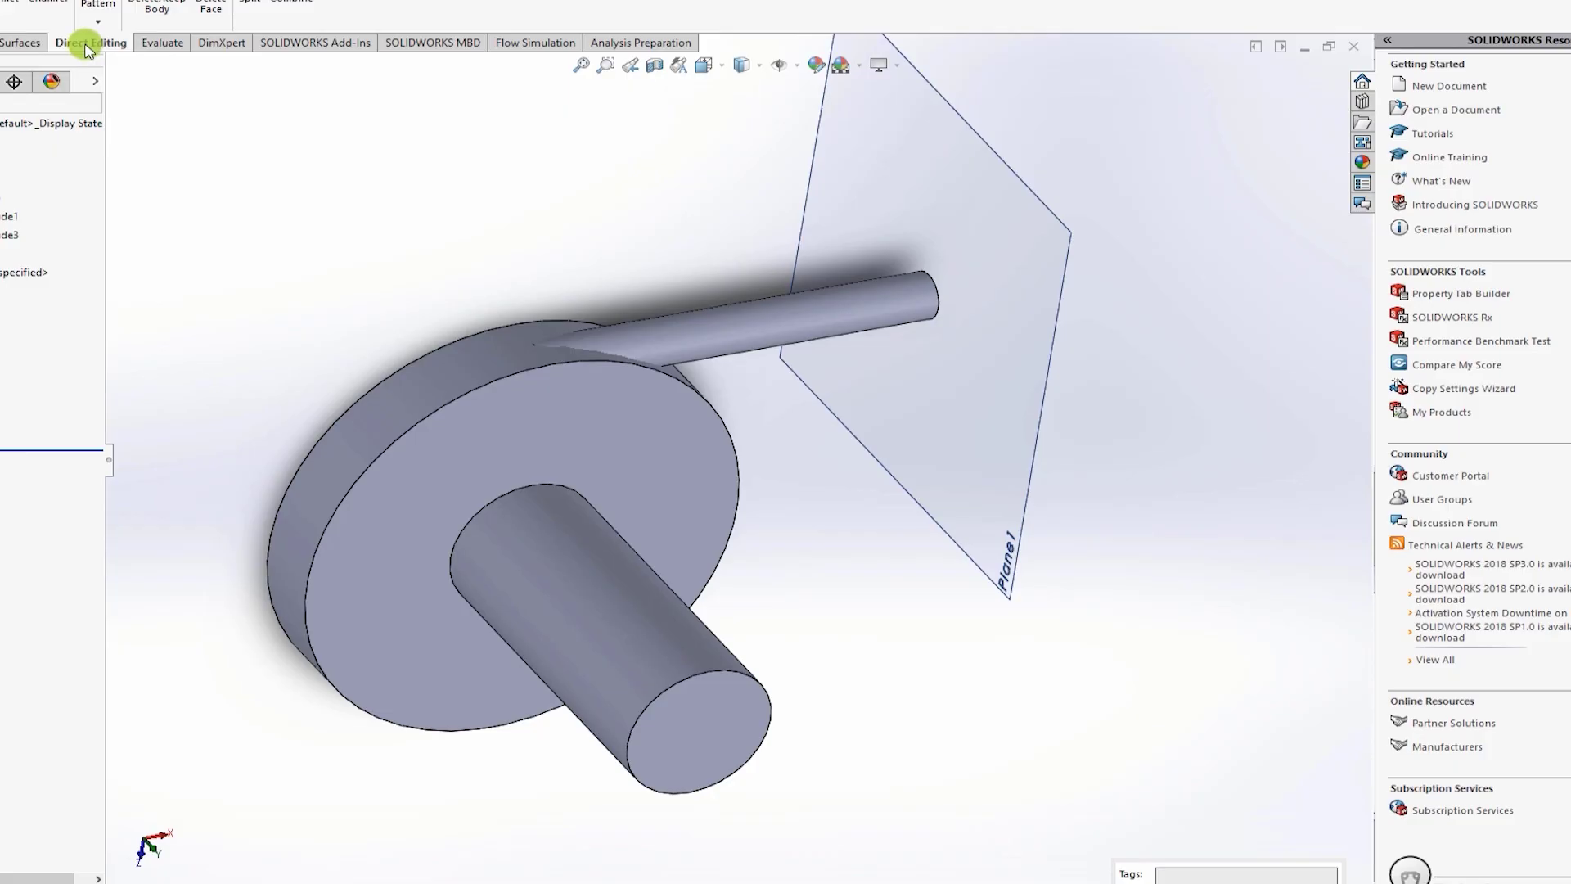
pyautogui.click(1, 42)
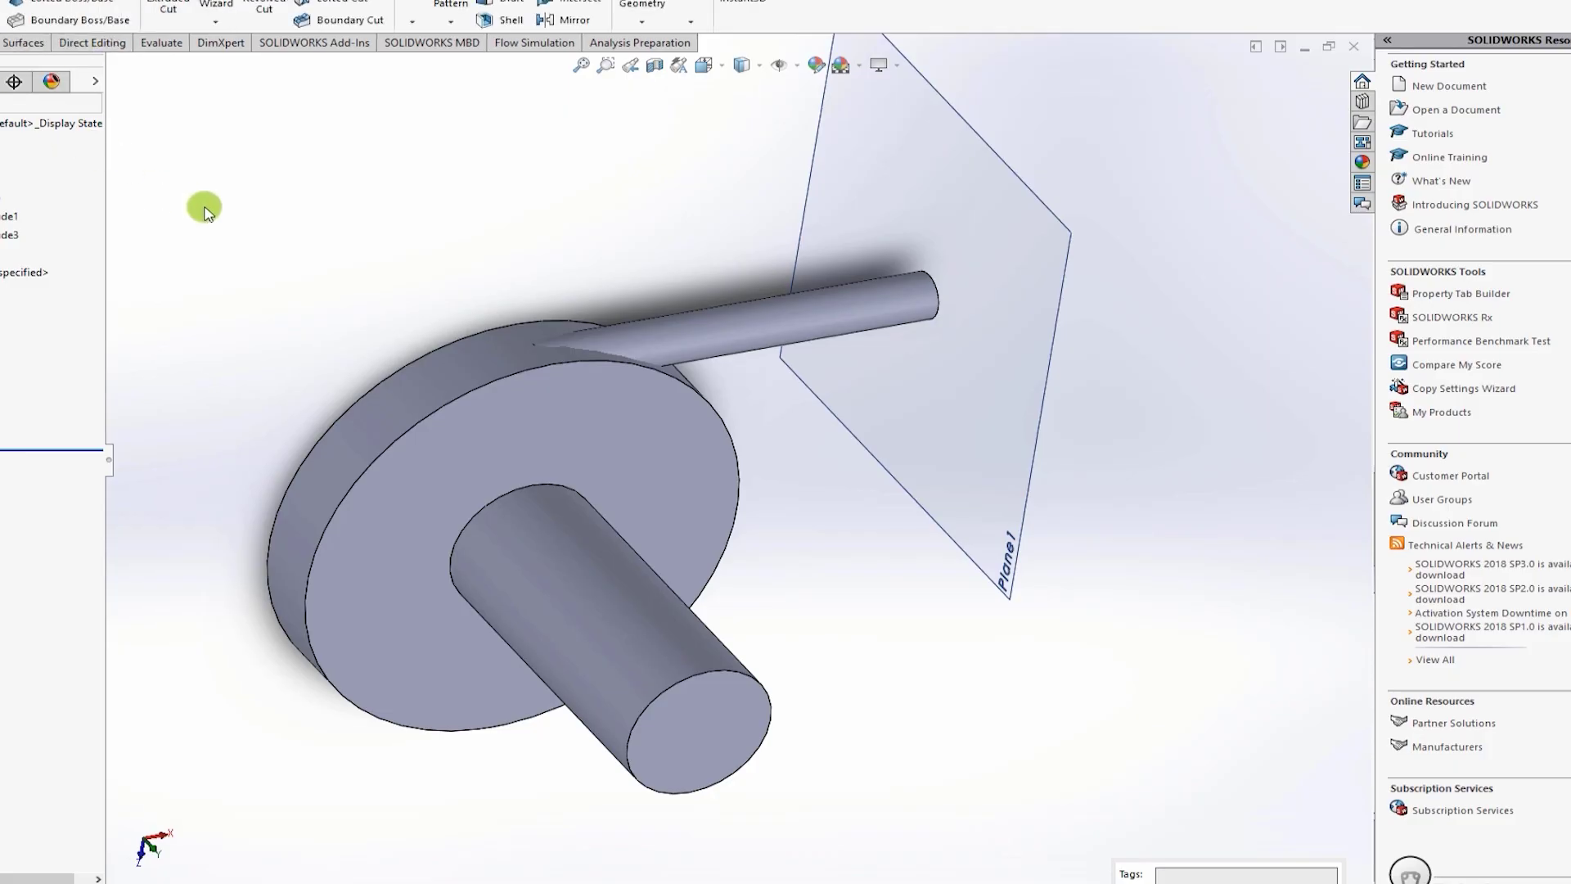
# Step: Combine the disc-and-inlet body with the outlet pipe body into a single solid, checking the combined preview
pyautogui.click(90, 44)
pyautogui.click(296, 5)
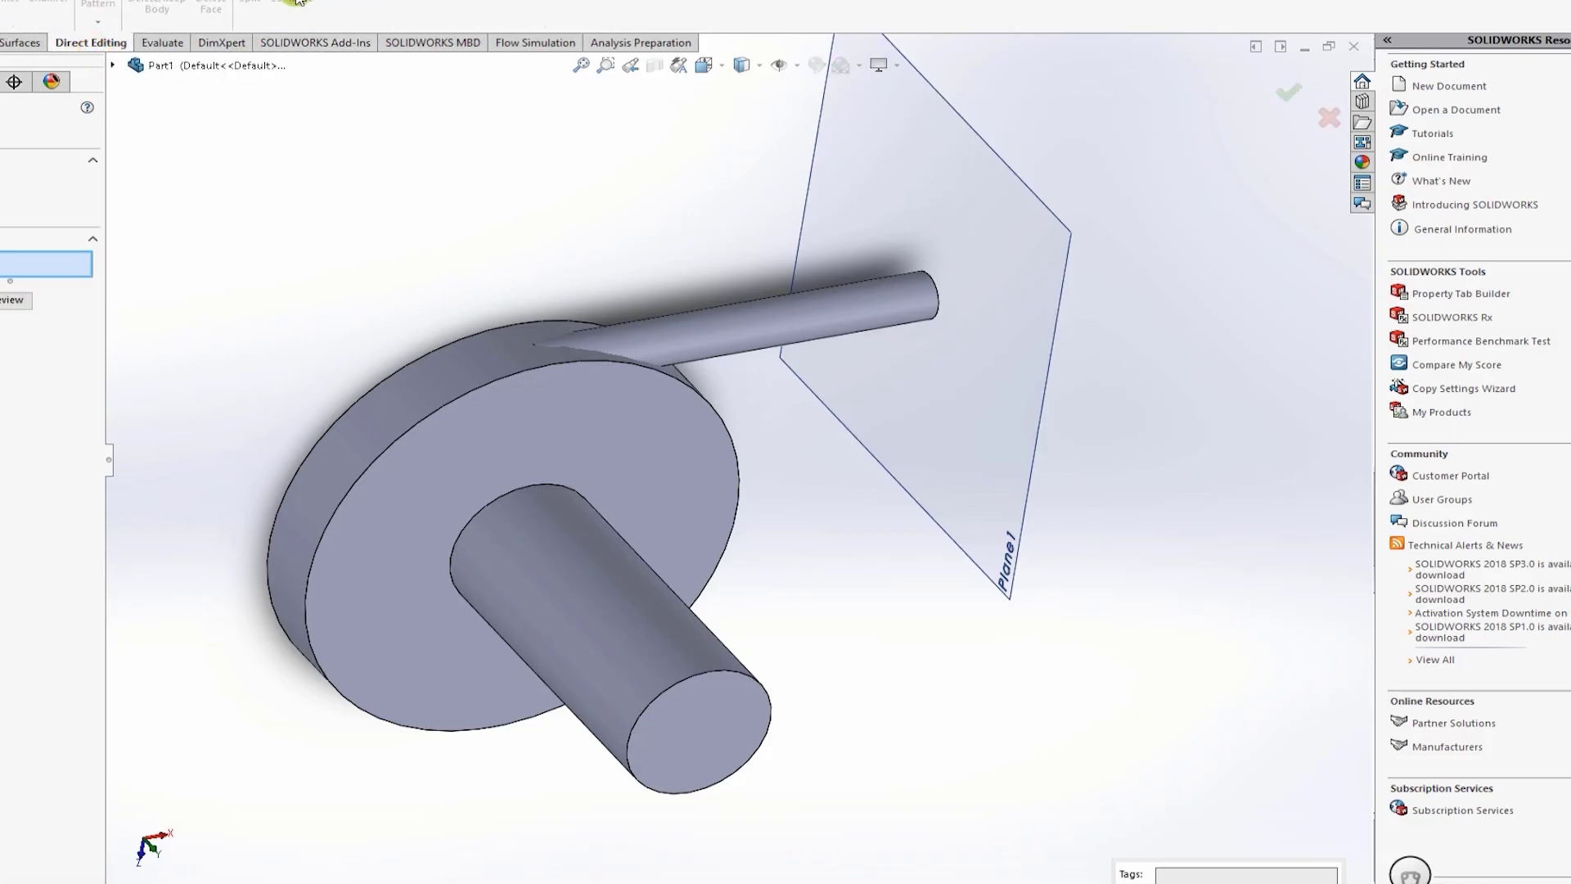
pyautogui.click(464, 446)
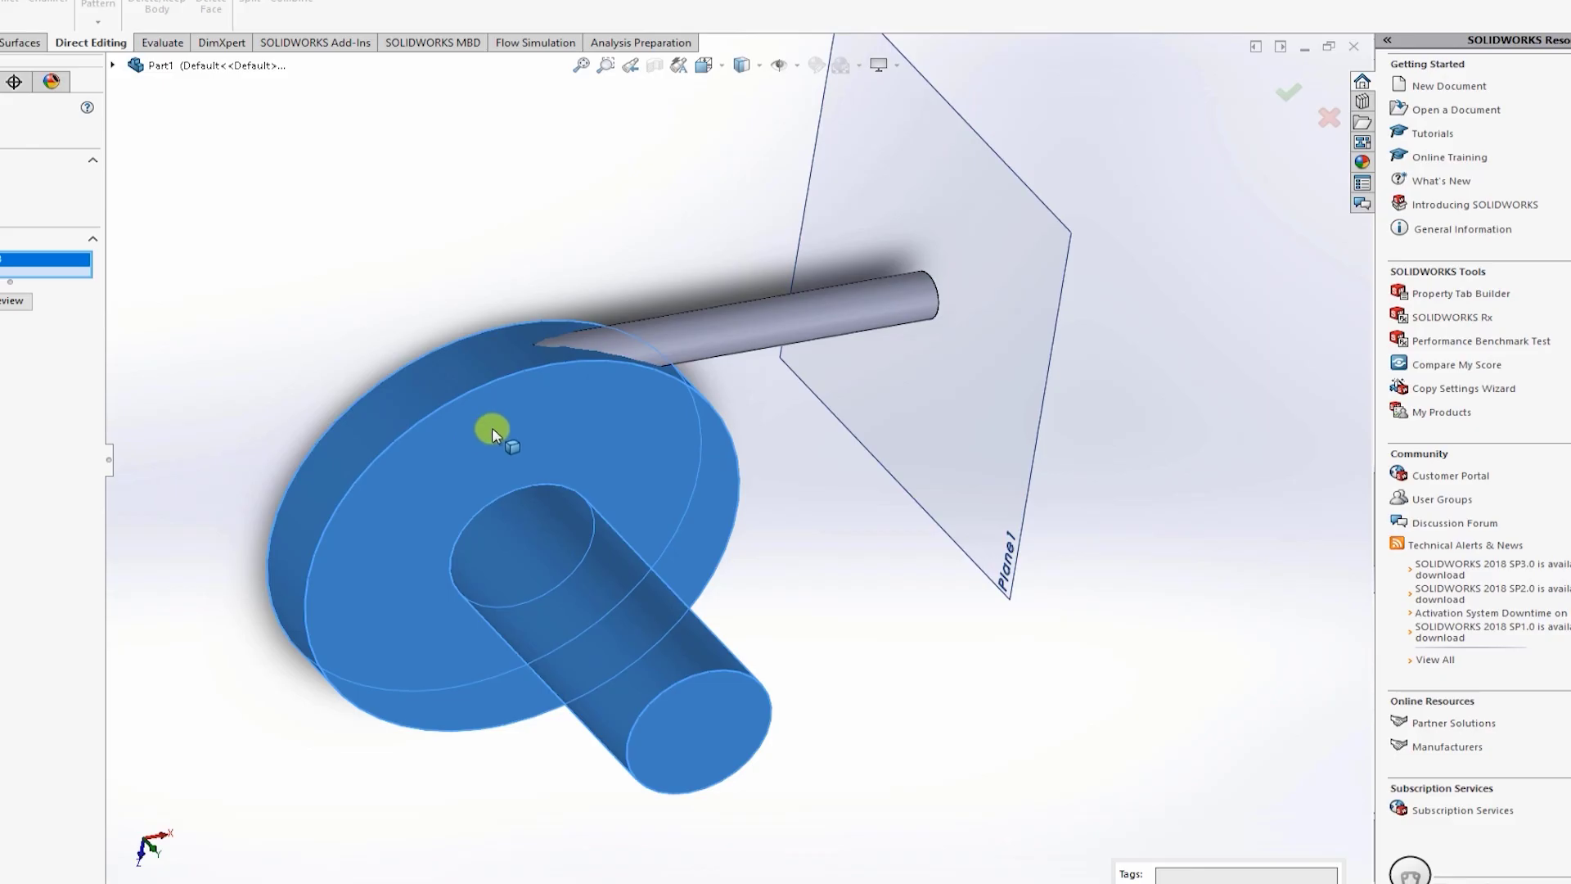
pyautogui.click(691, 347)
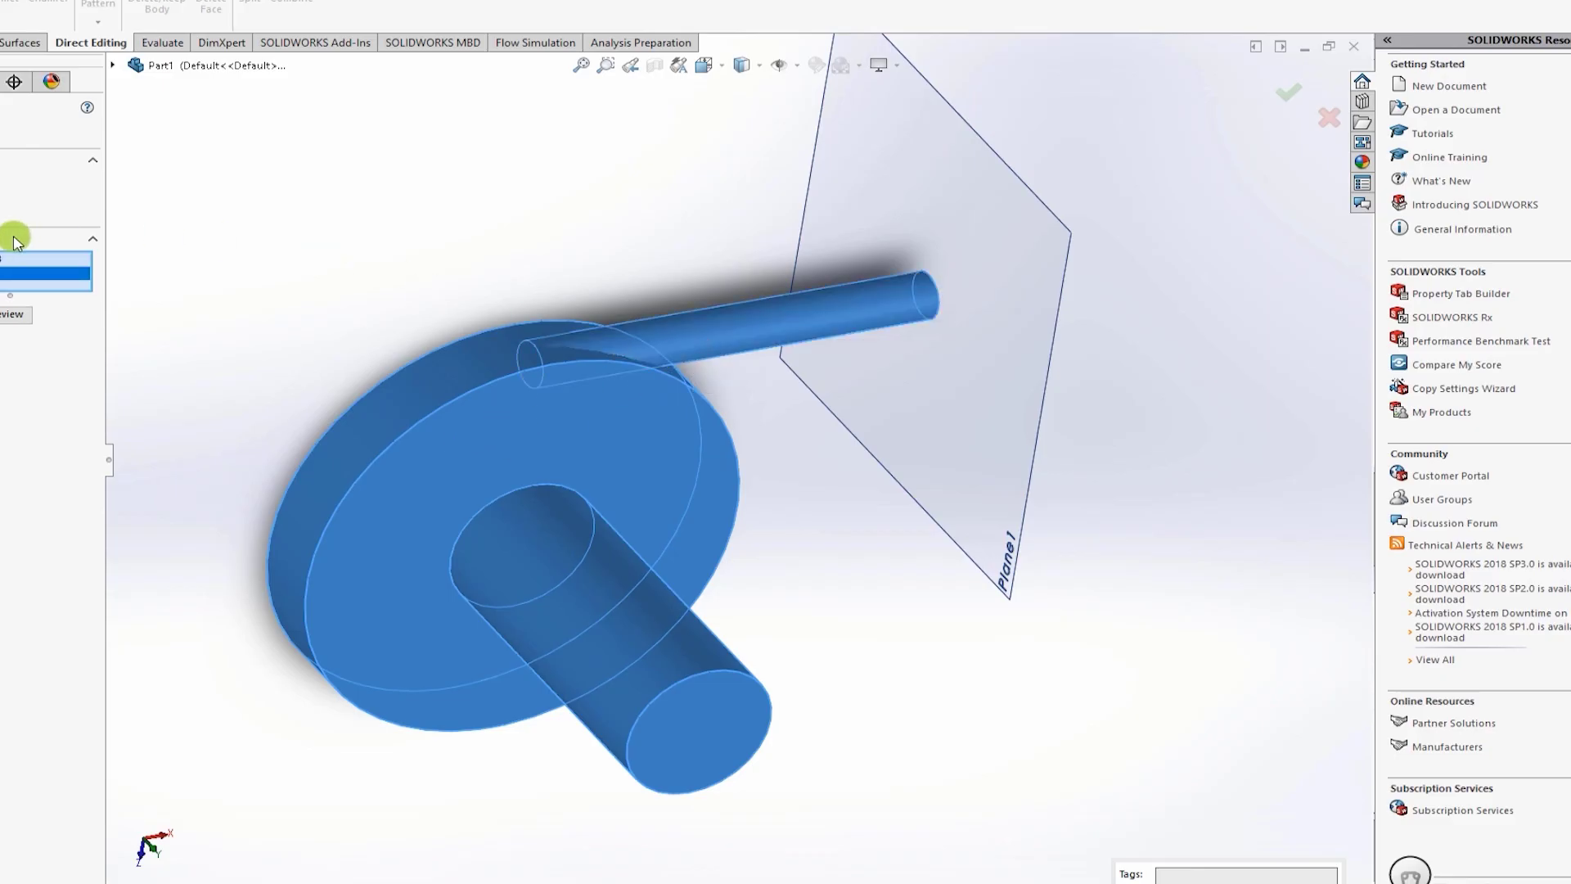
pyautogui.click(13, 314)
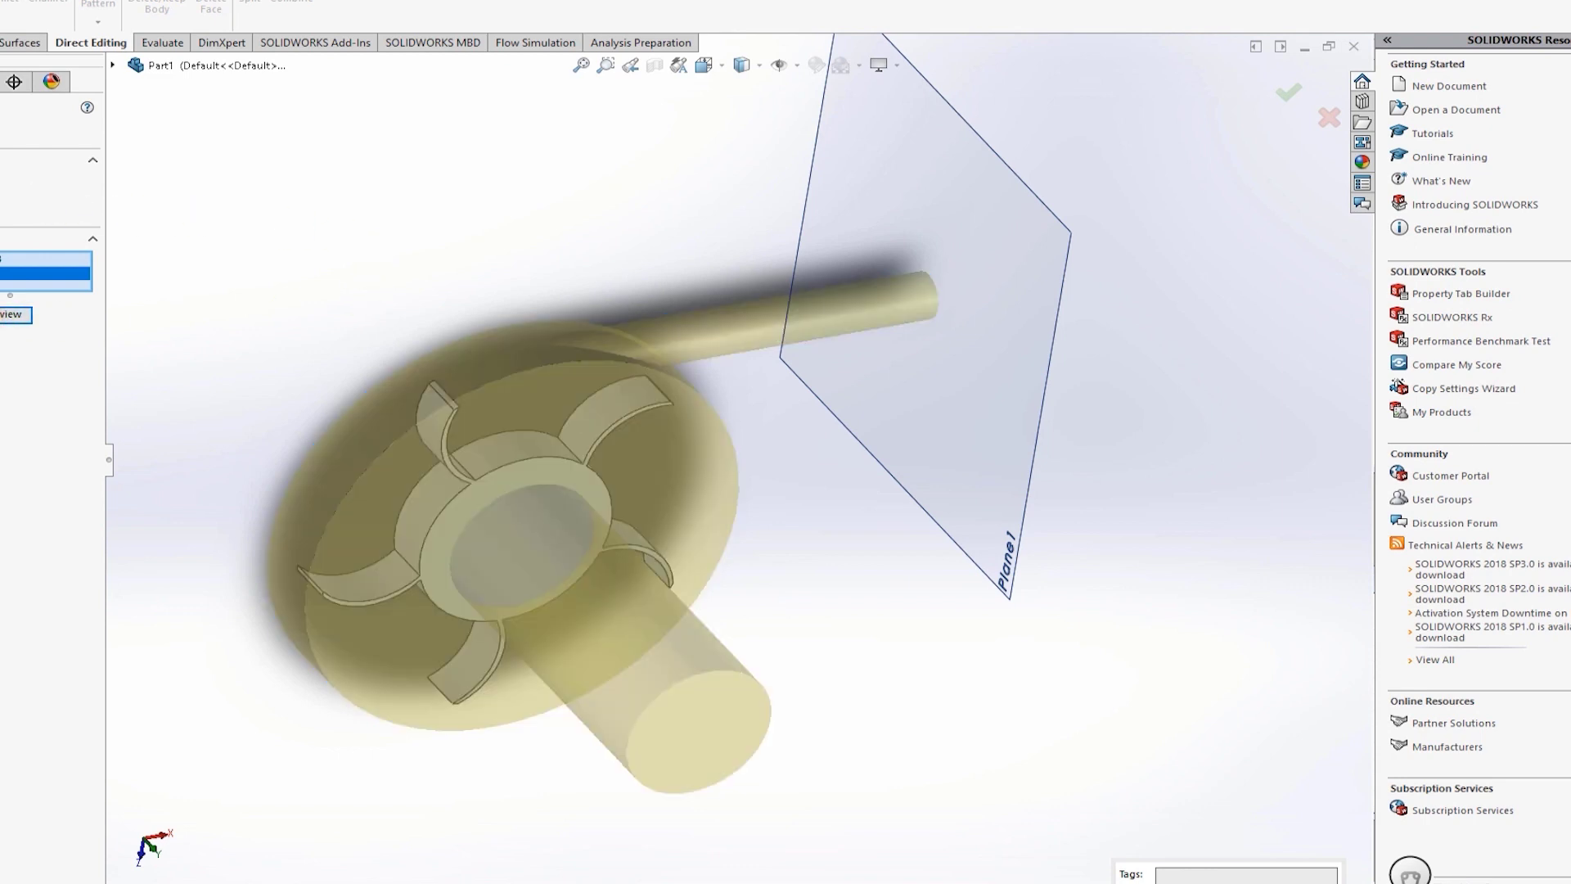
pyautogui.moveTo(311, 263); pyautogui.dragTo(300, 118, button='middle')
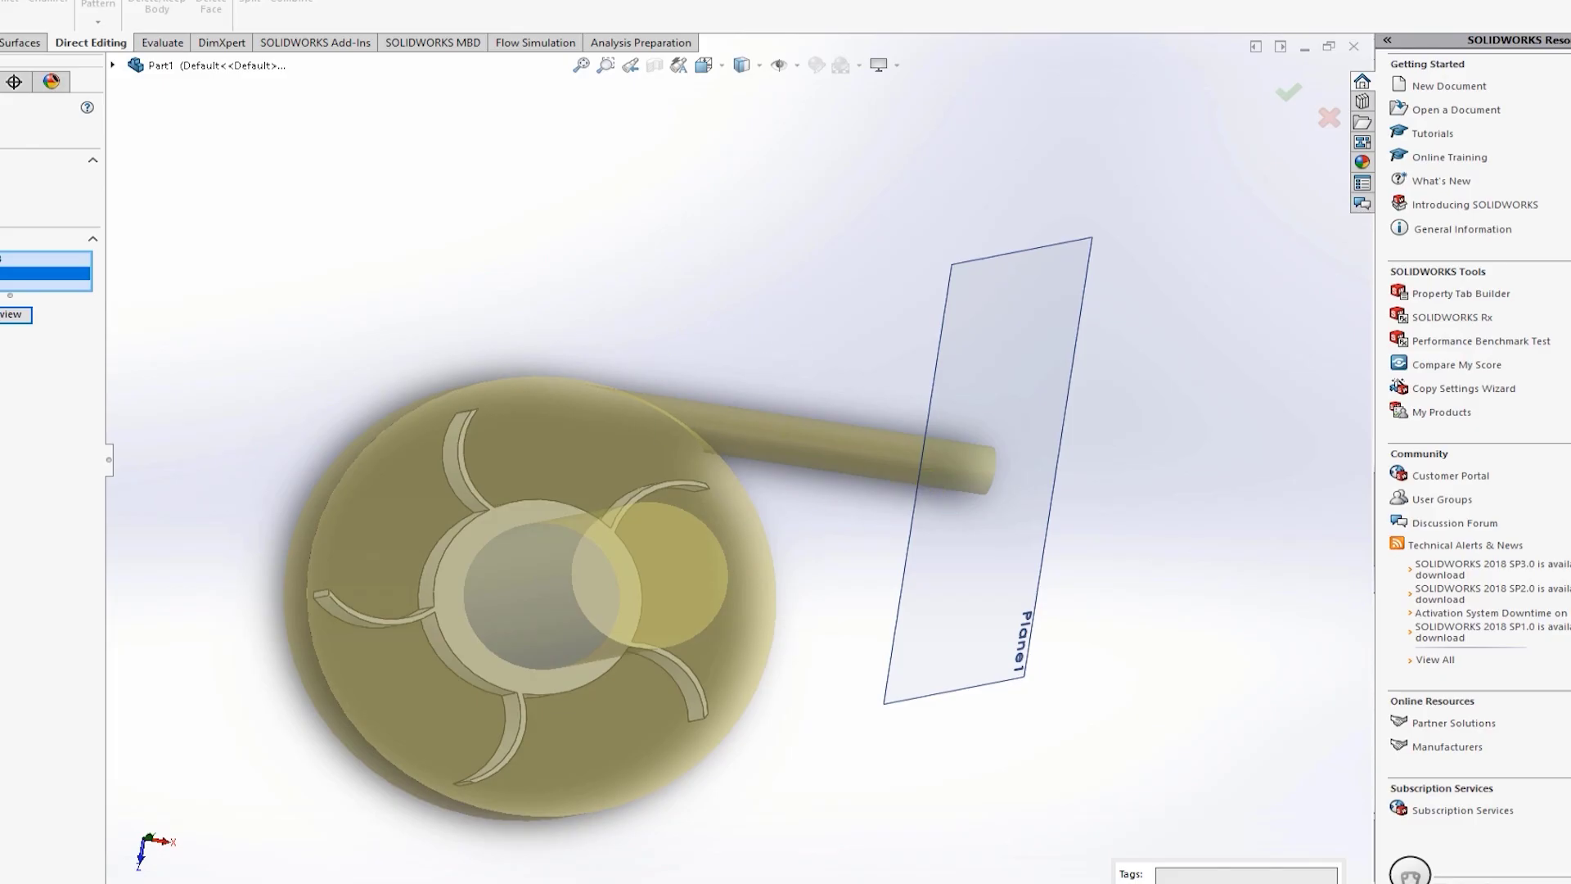
pyautogui.press('Return')
# Step: Inspect the combined disc and outlet around the blades in a Top Plane section, and close the section
pyautogui.moveTo(467, 287); pyautogui.dragTo(405, 301, button='middle')
pyautogui.click(654, 65)
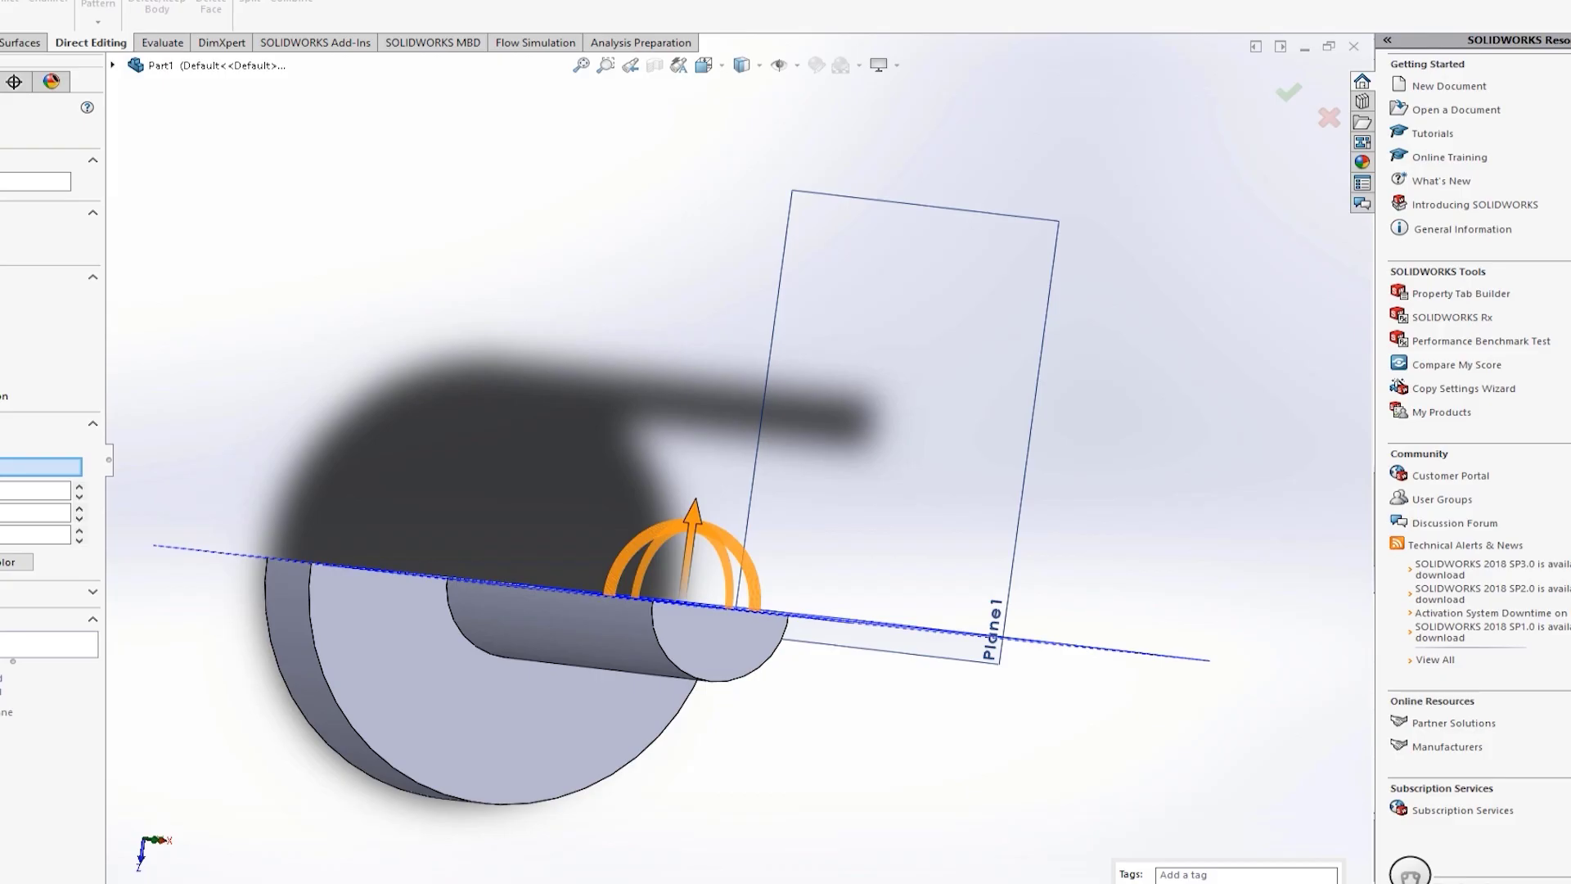
pyautogui.click(4, 444)
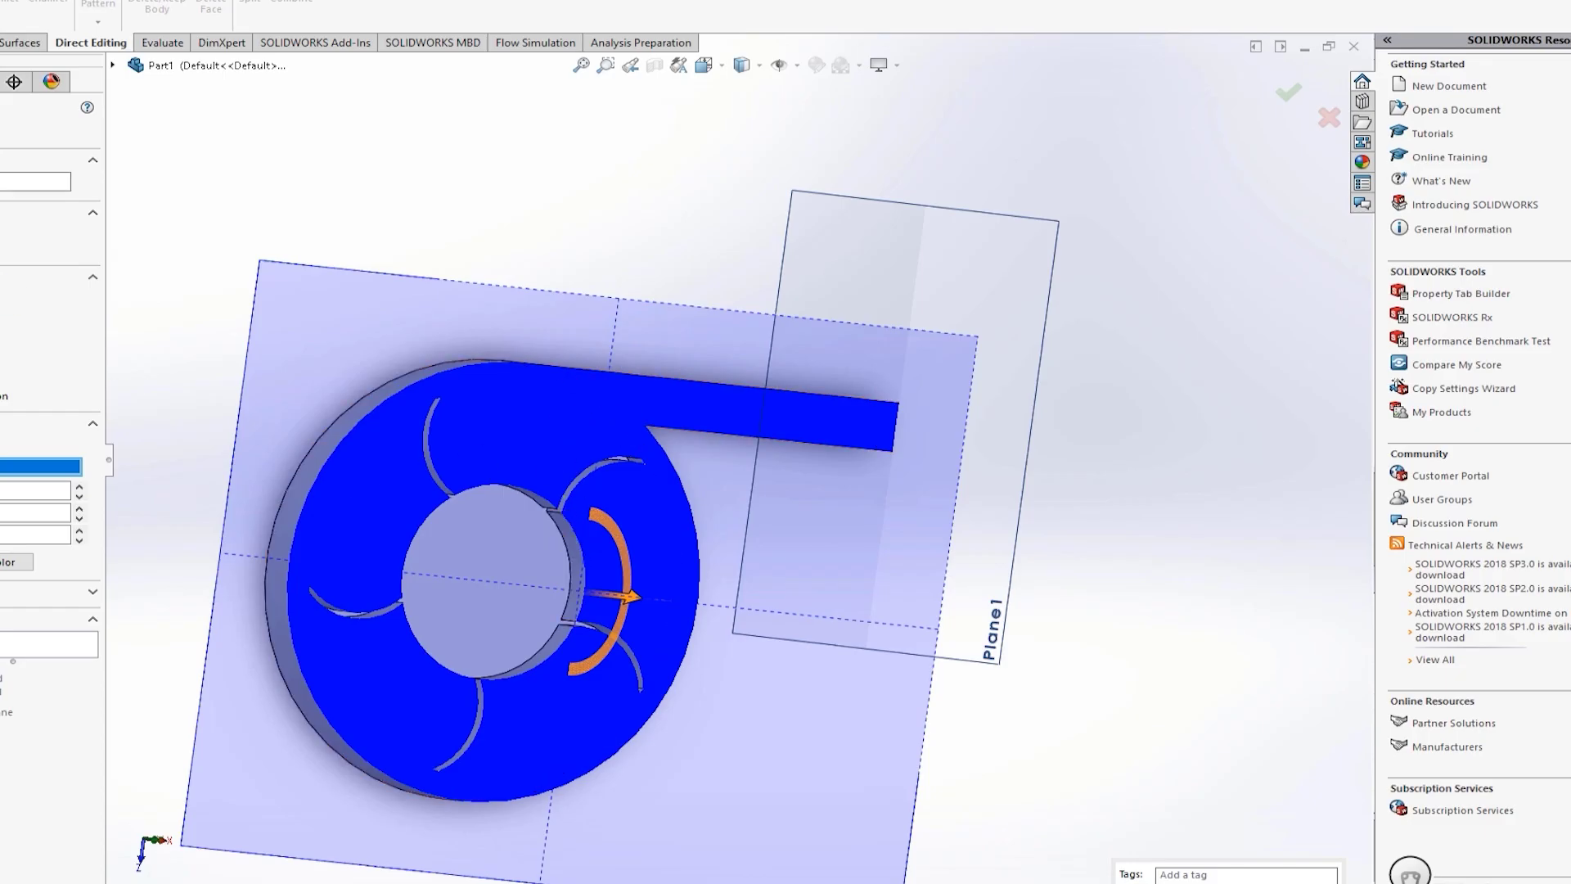
pyautogui.press('Escape')
# Step: Shell the combined casing with a thin wall, opening the end faces of the inlet cylinder and the outlet pipe
pyautogui.press('z')
pyautogui.moveTo(497, 273); pyautogui.dragTo(536, 354, button='middle')
pyautogui.scroll(-3, 684, 537)
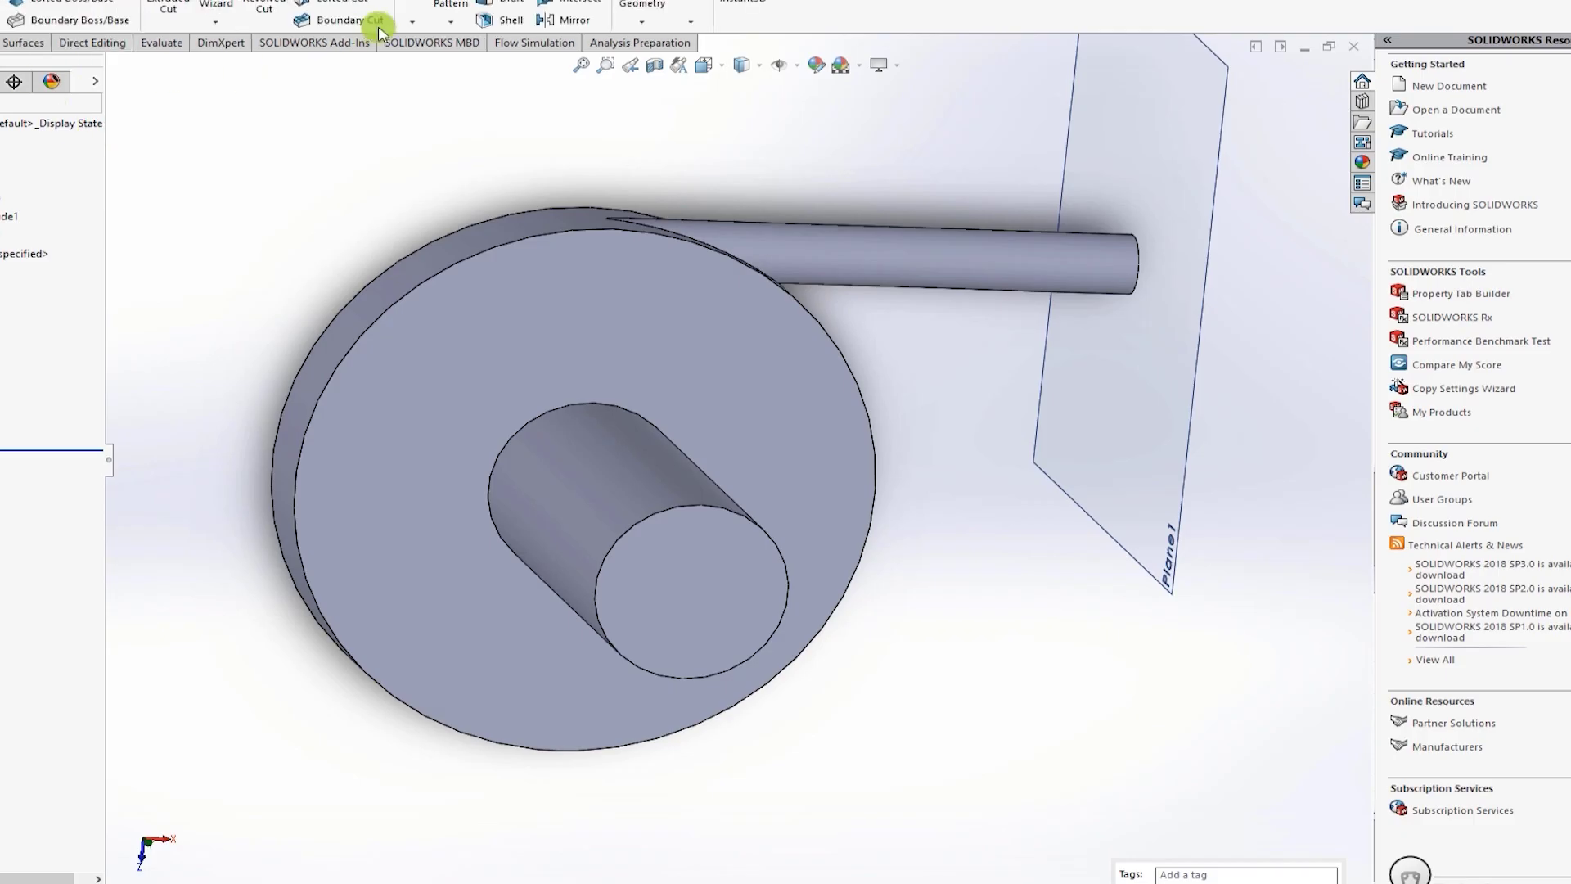
pyautogui.click(498, 20)
pyautogui.click(661, 573)
pyautogui.moveTo(940, 400); pyautogui.dragTo(761, 358, button='middle')
pyautogui.click(1087, 270)
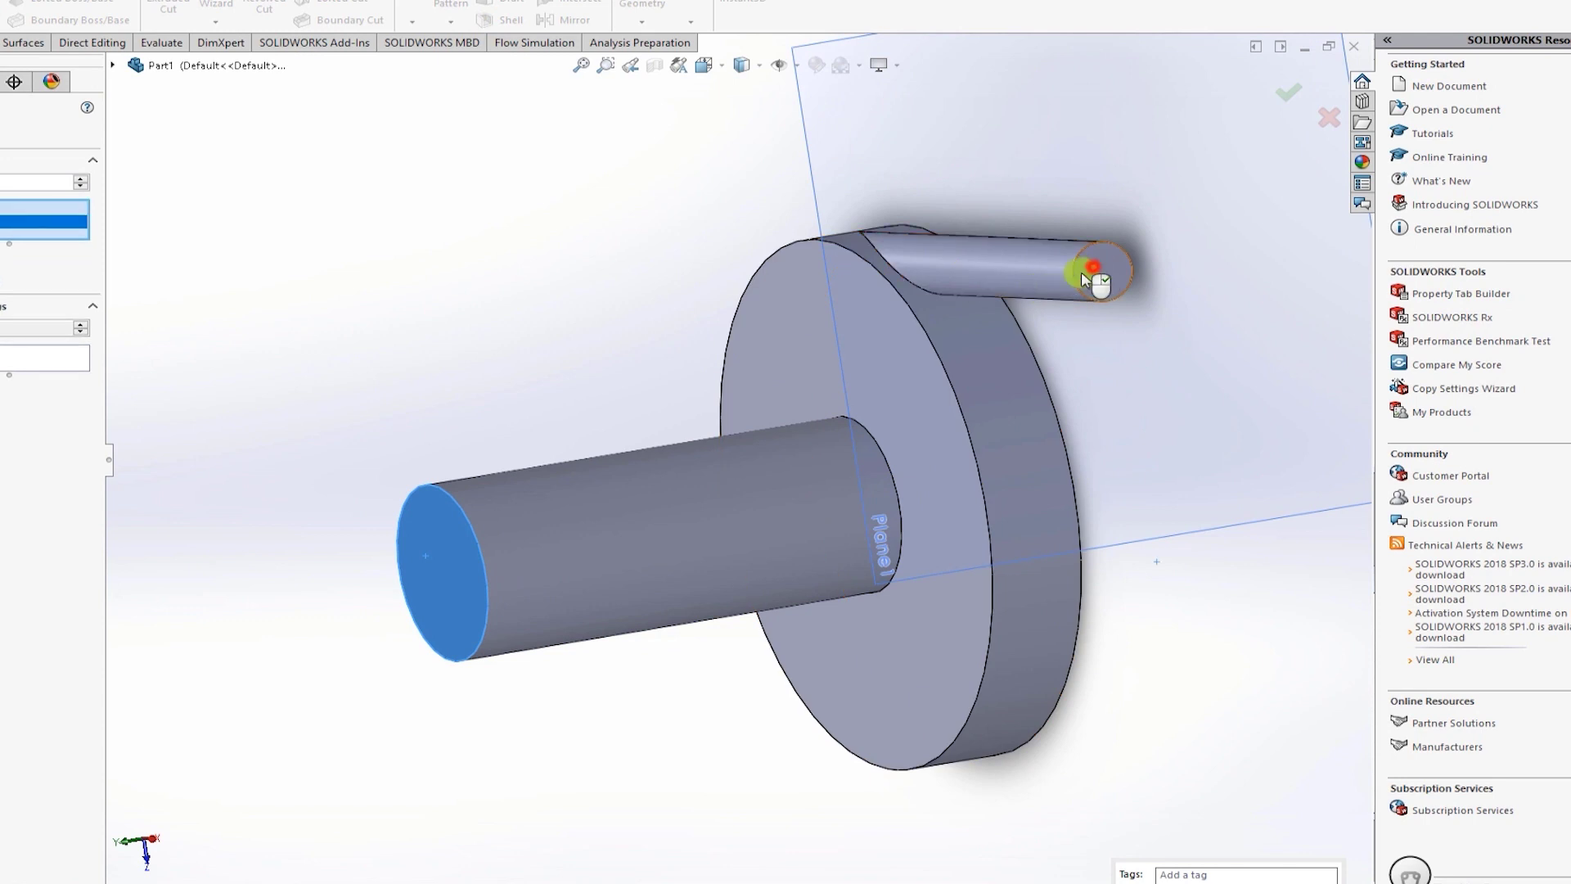
pyautogui.moveTo(460, 378); pyautogui.dragTo(550, 389, button='middle')
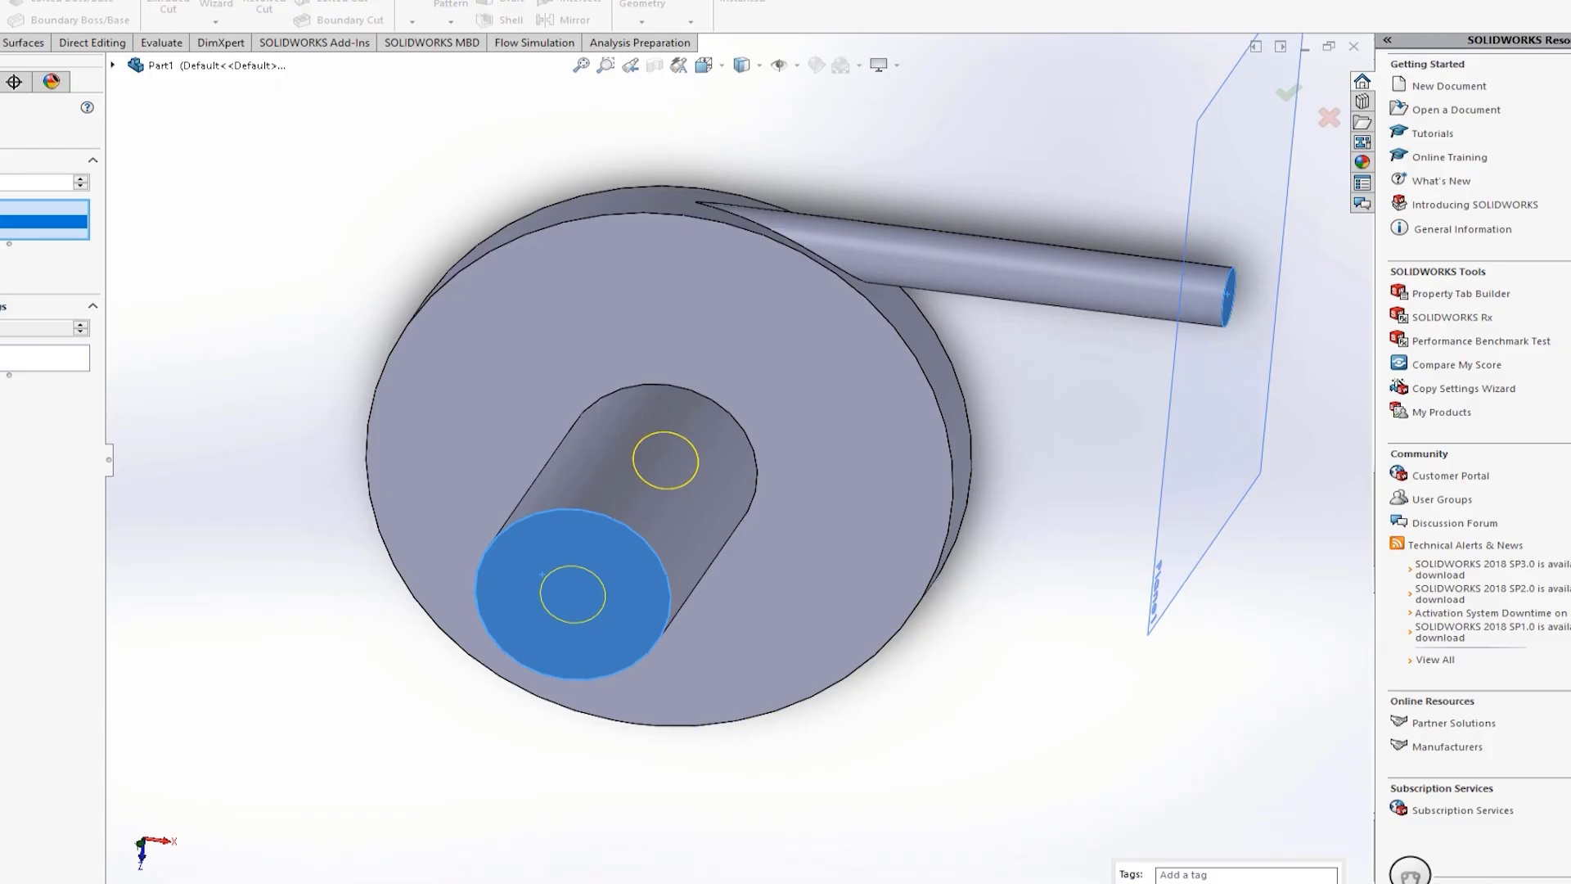
pyautogui.click(3, 182)
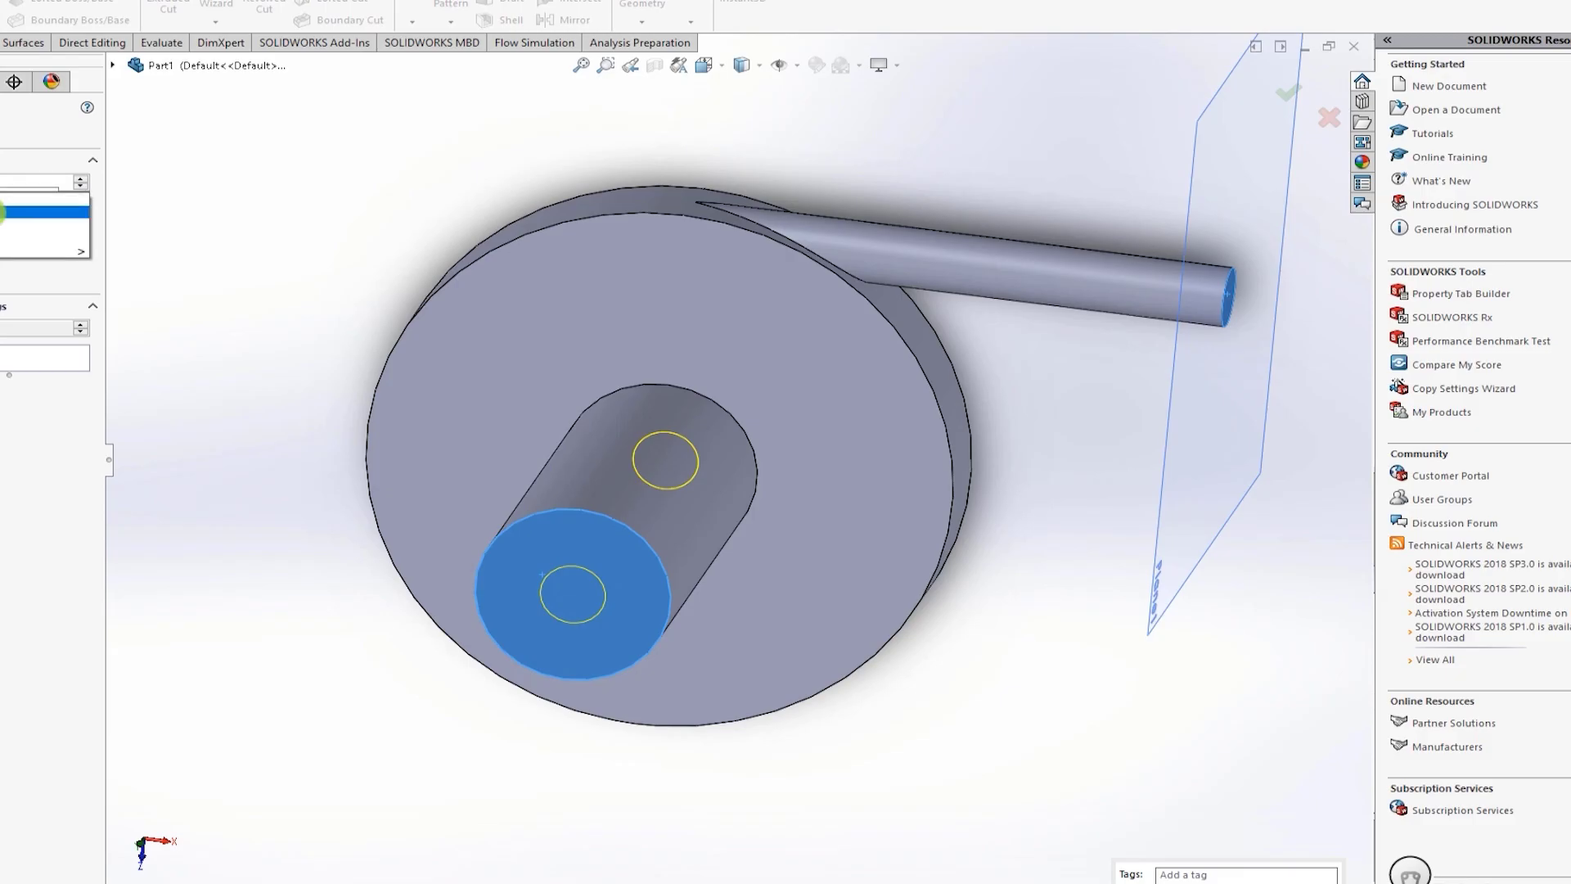
pyautogui.click(2, 214)
pyautogui.click(223, 155)
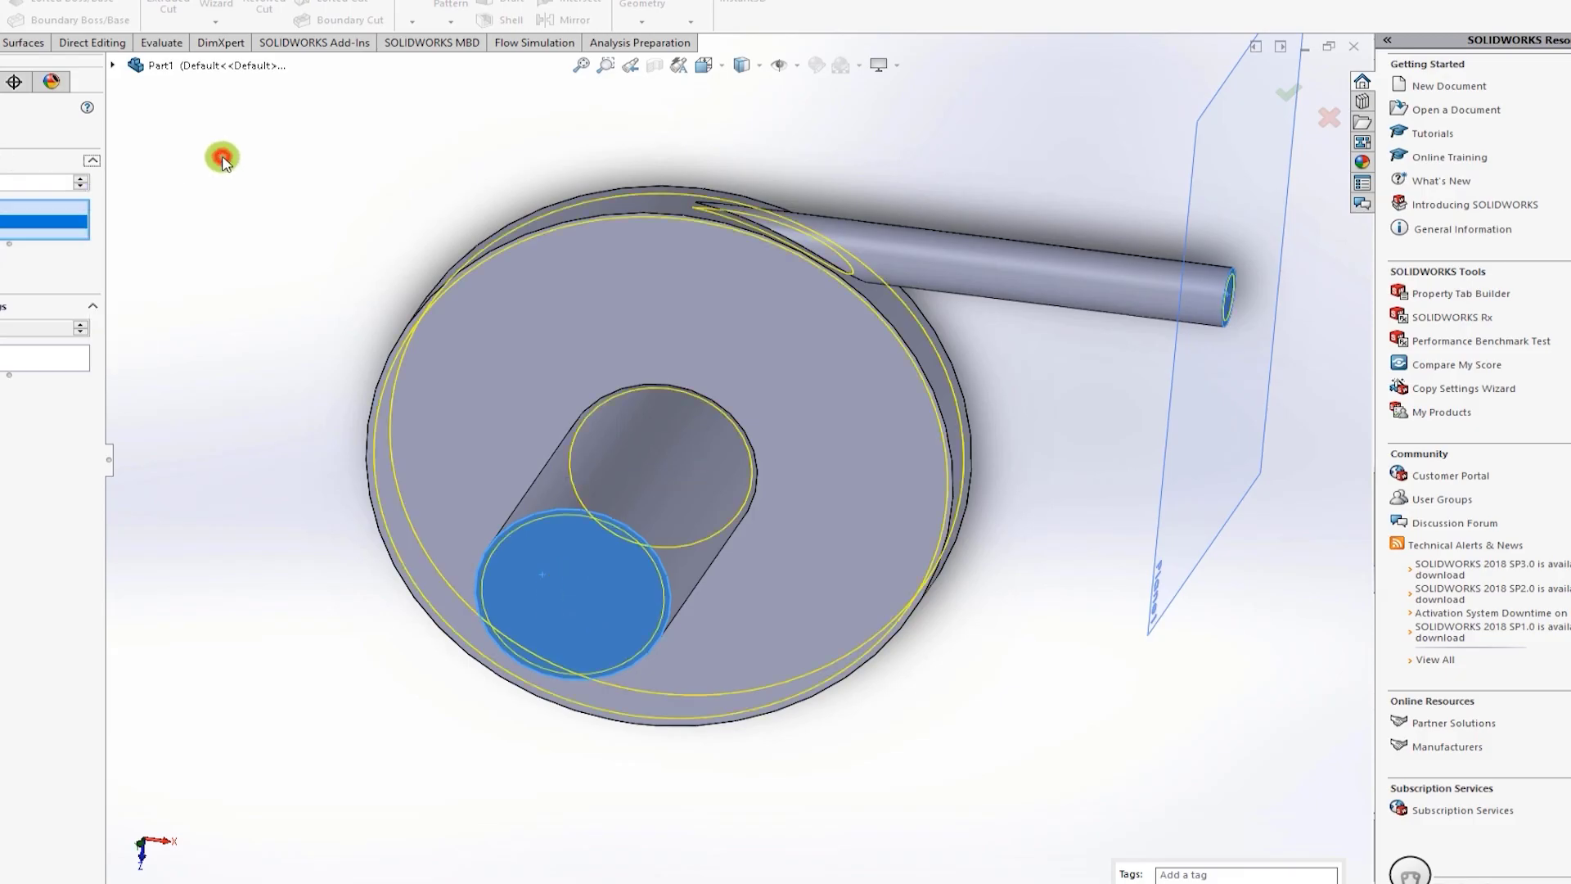
pyautogui.moveTo(624, 134); pyautogui.dragTo(726, 316, button='middle')
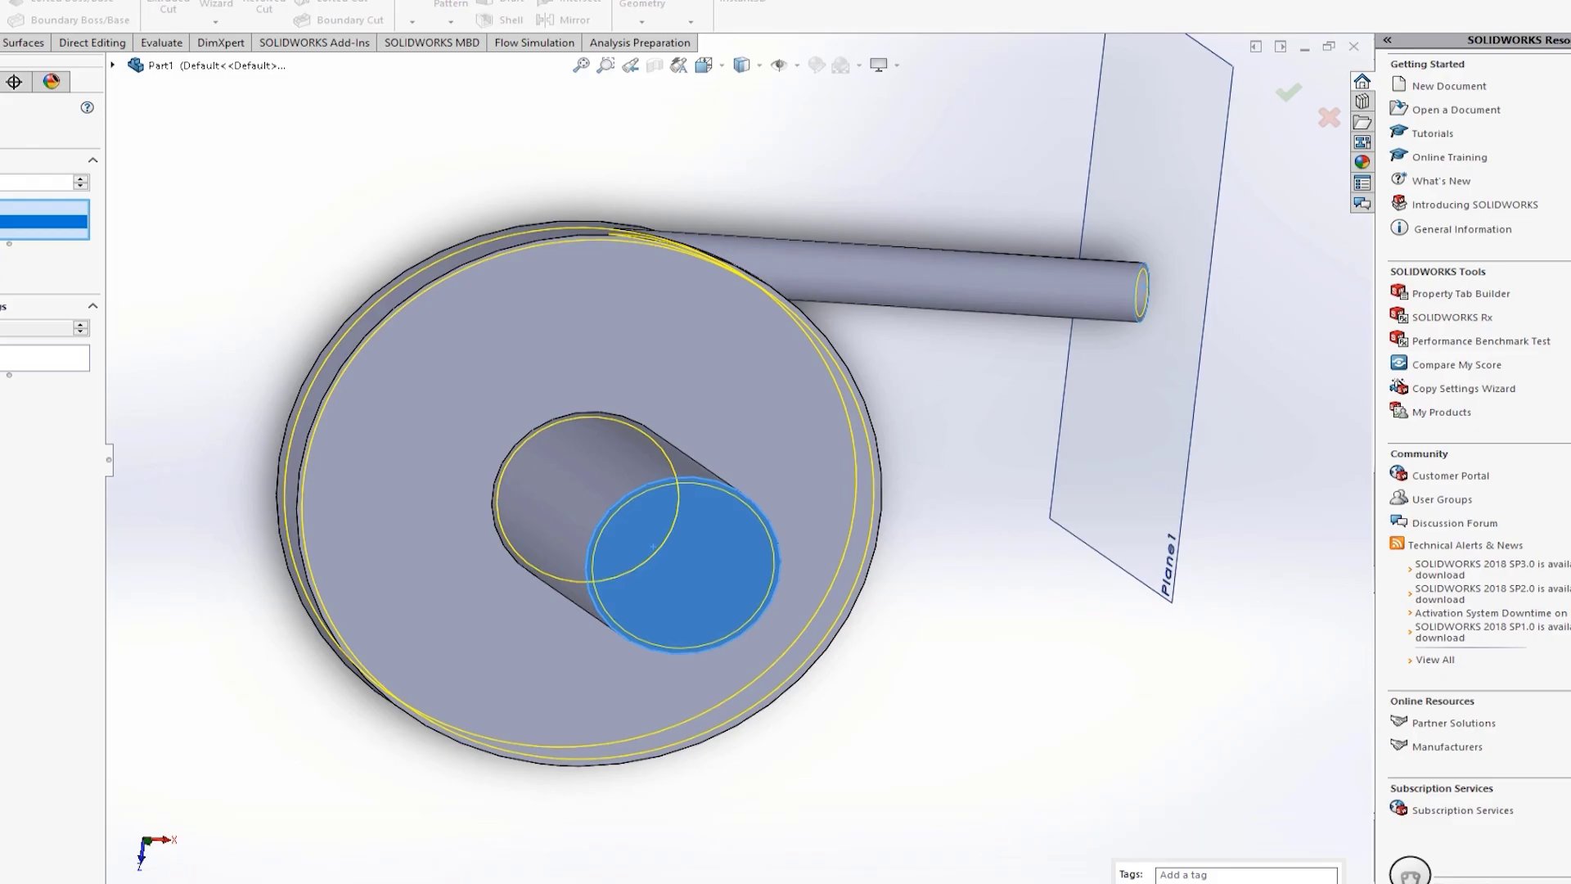
pyautogui.press('Return')
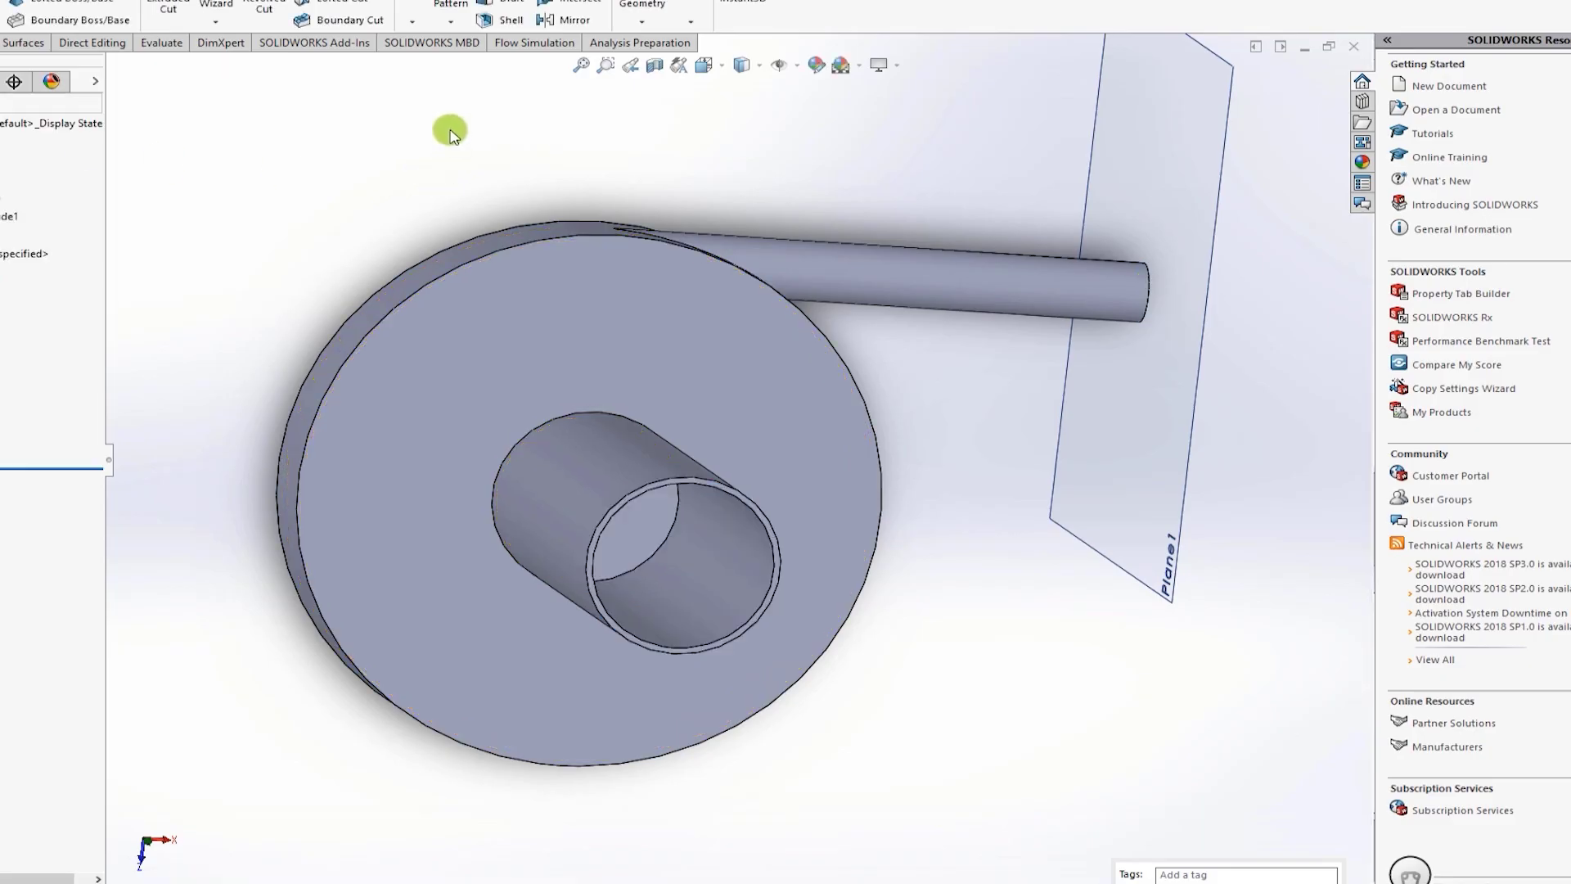
# Step: Inspect the hollow casing, its outlet opening and the impeller in a Top Plane section, and close the section
pyautogui.moveTo(445, 162); pyautogui.dragTo(529, 137, button='middle')
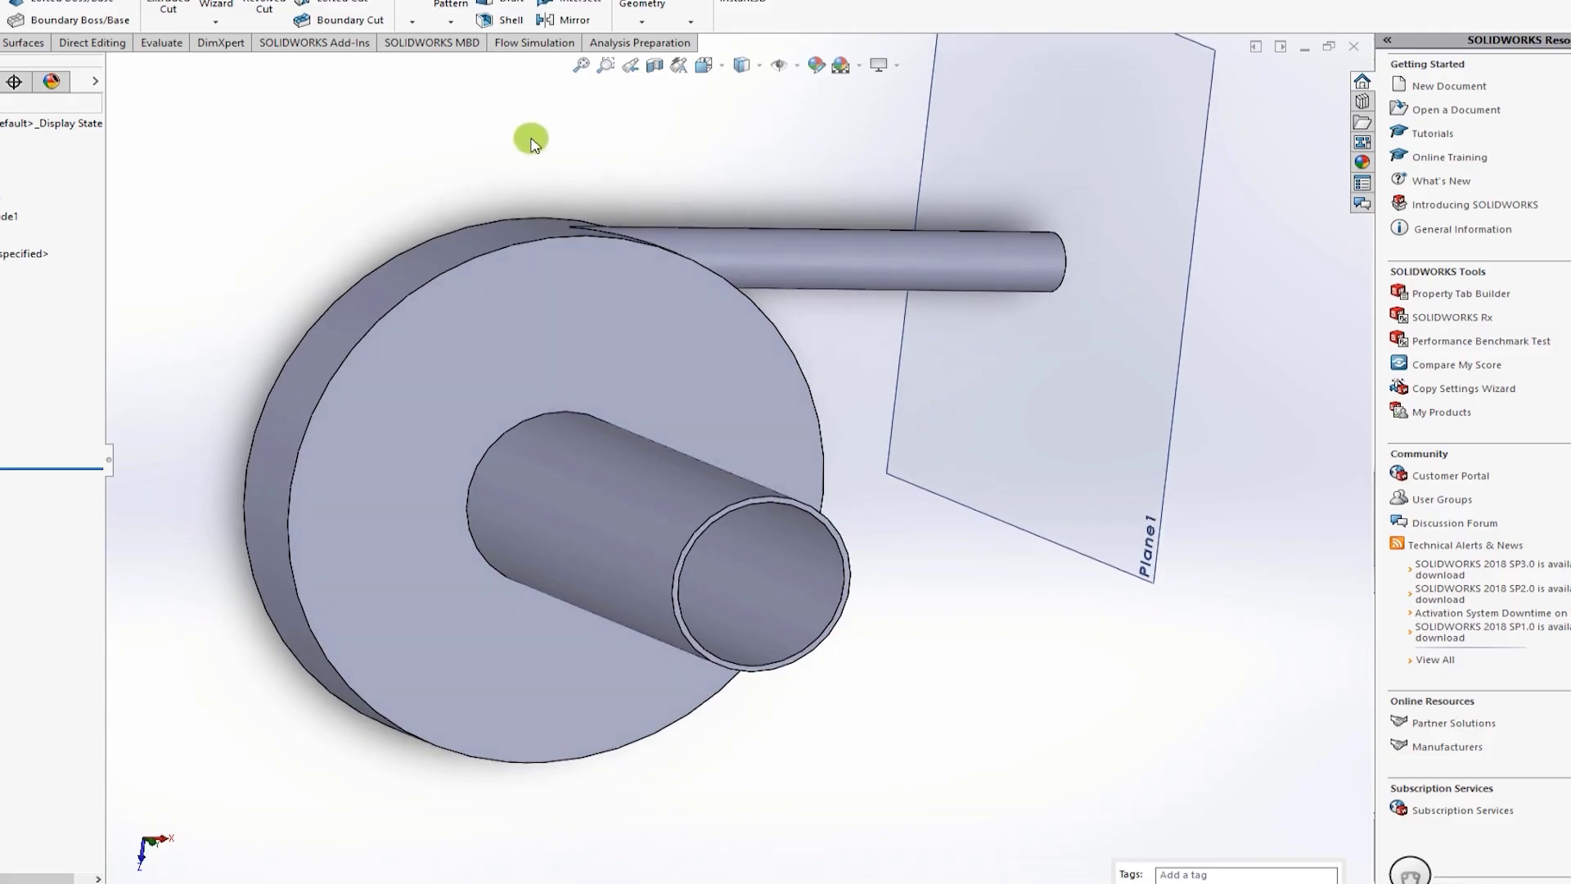
pyautogui.click(655, 66)
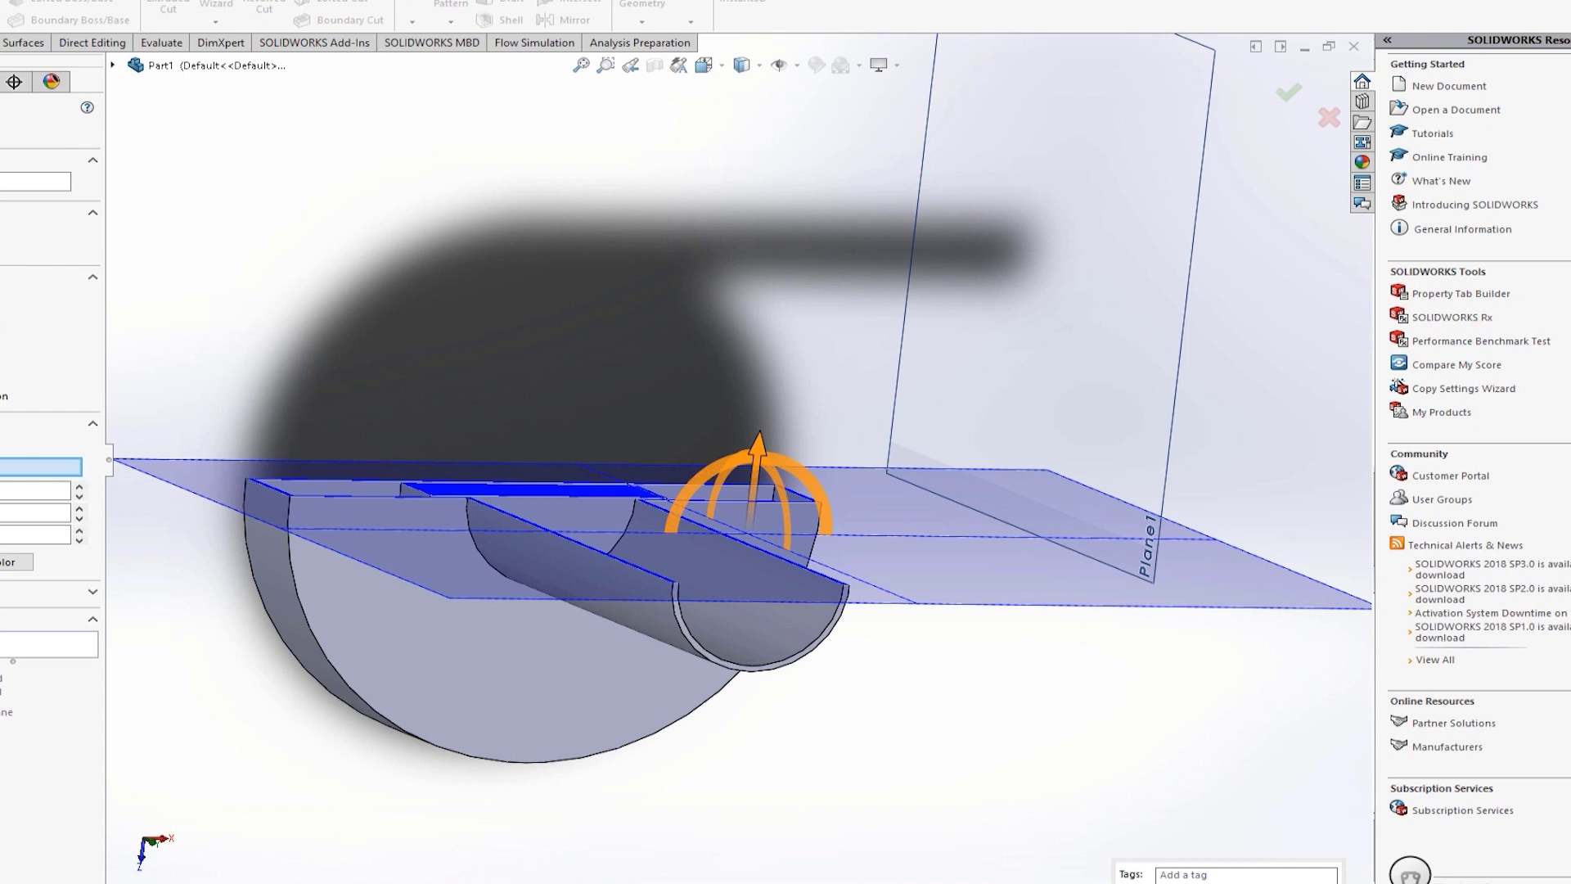
pyautogui.click(4, 450)
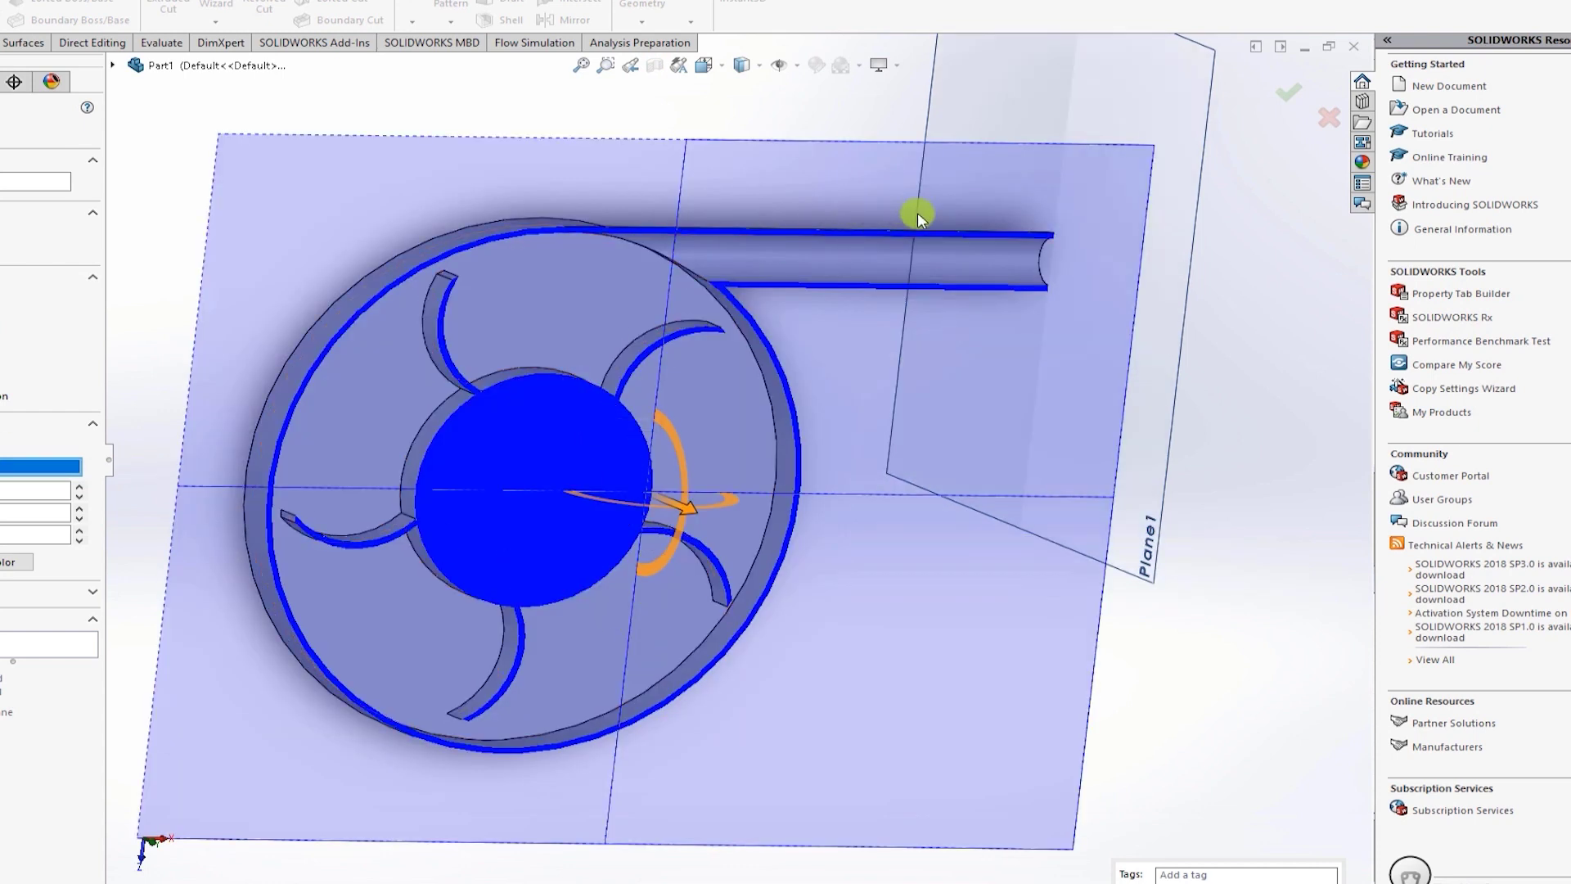
pyautogui.click(549, 419)
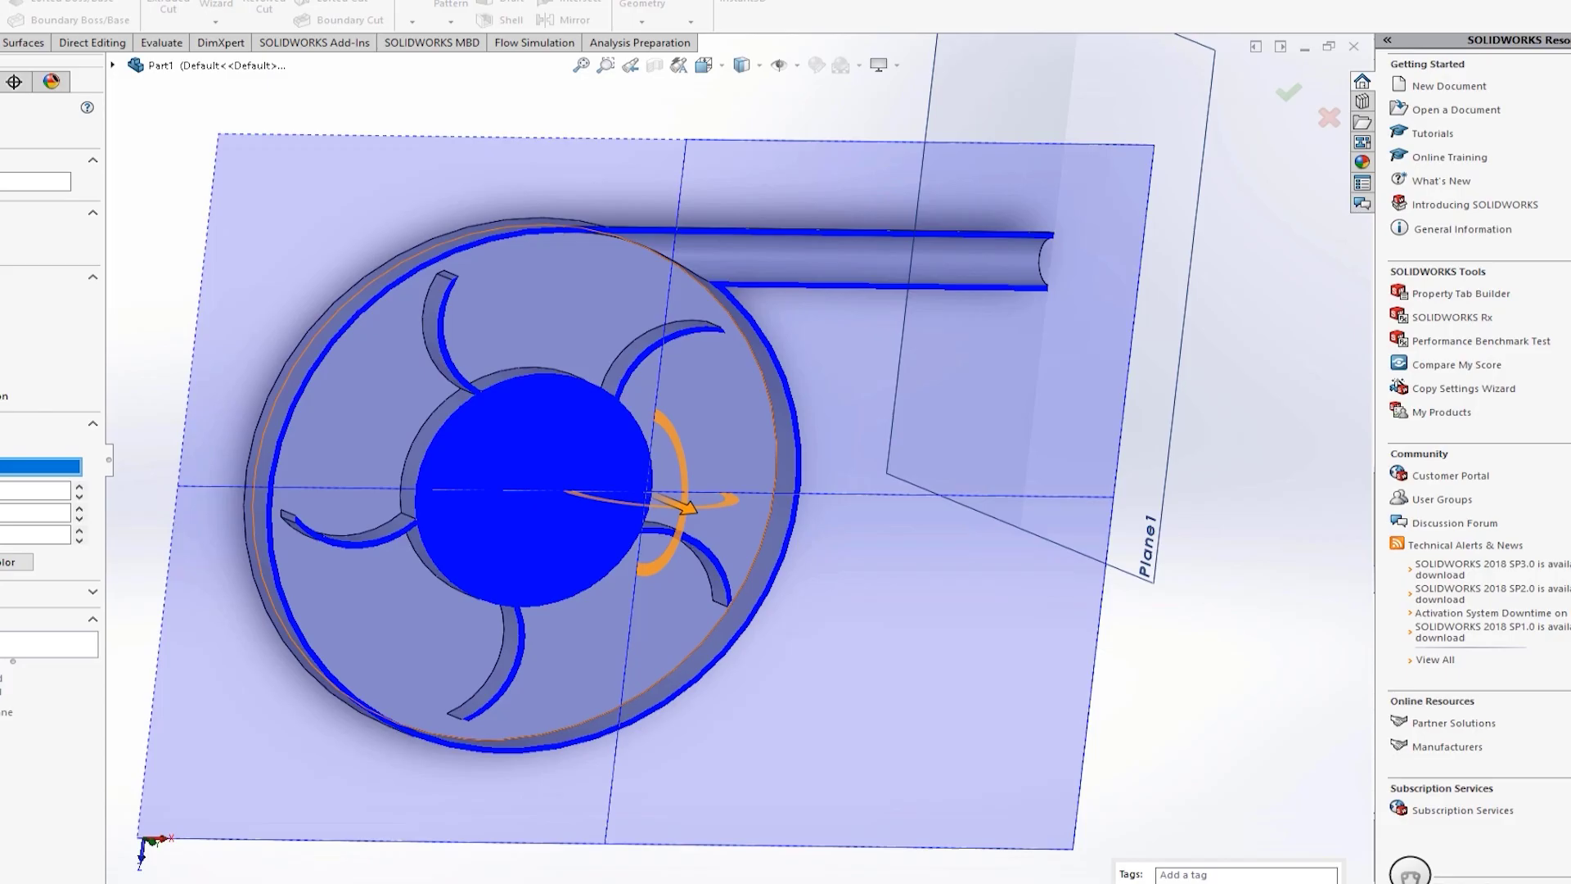
pyautogui.press('Escape')
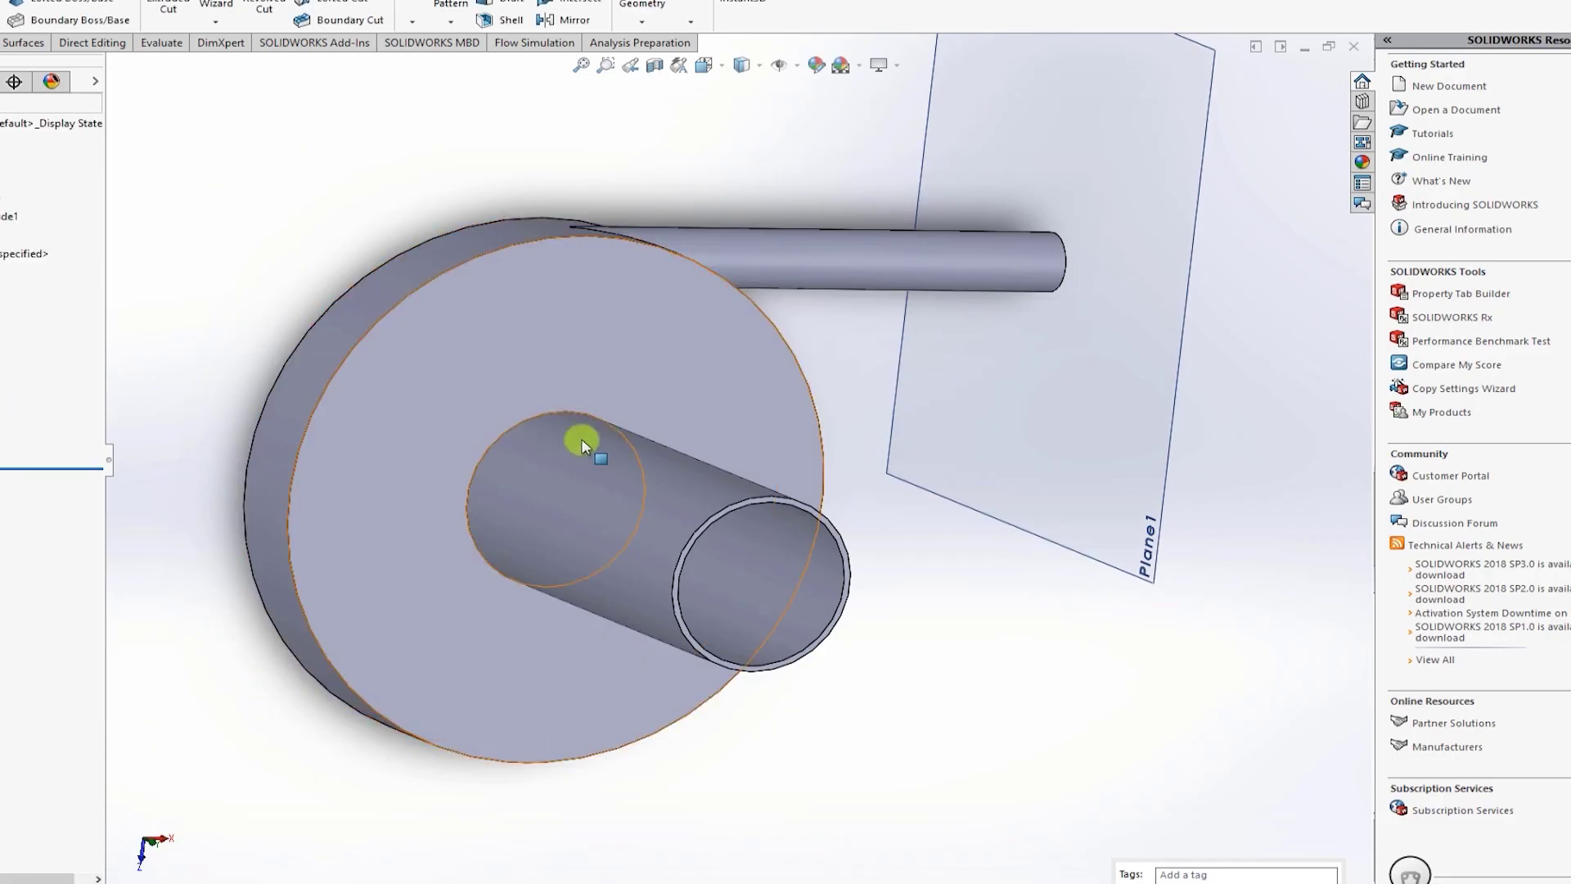
# Step: Make the shelled casing transparent so the impeller inside can be viewed
pyautogui.scroll(4, 838, 720)
pyautogui.moveTo(882, 484); pyautogui.dragTo(813, 441, button='middle')
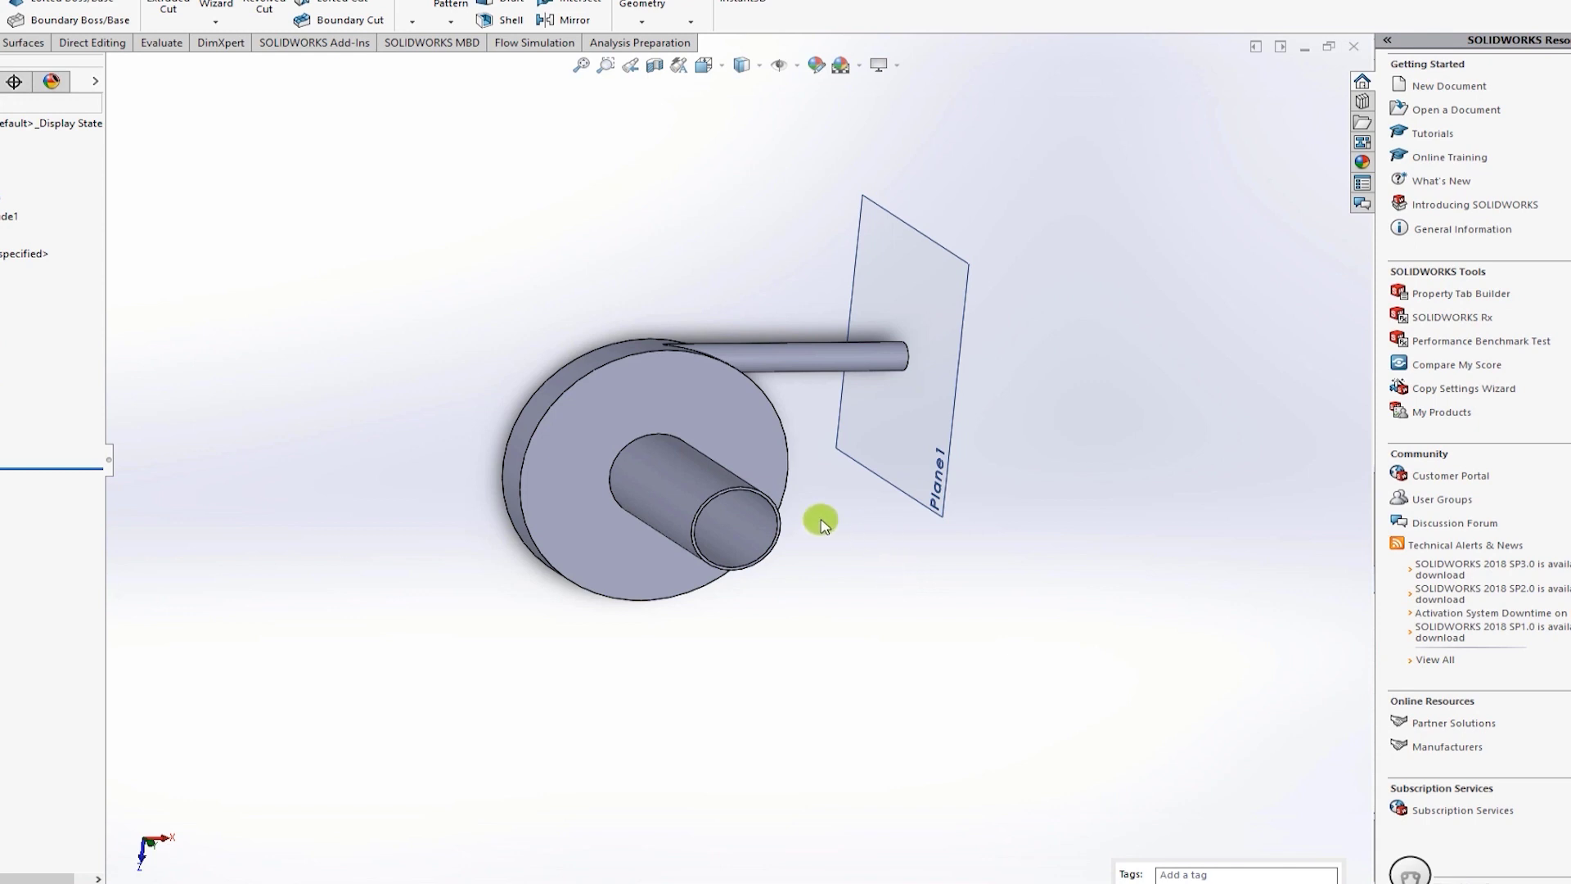
pyautogui.scroll(-3, 695, 507)
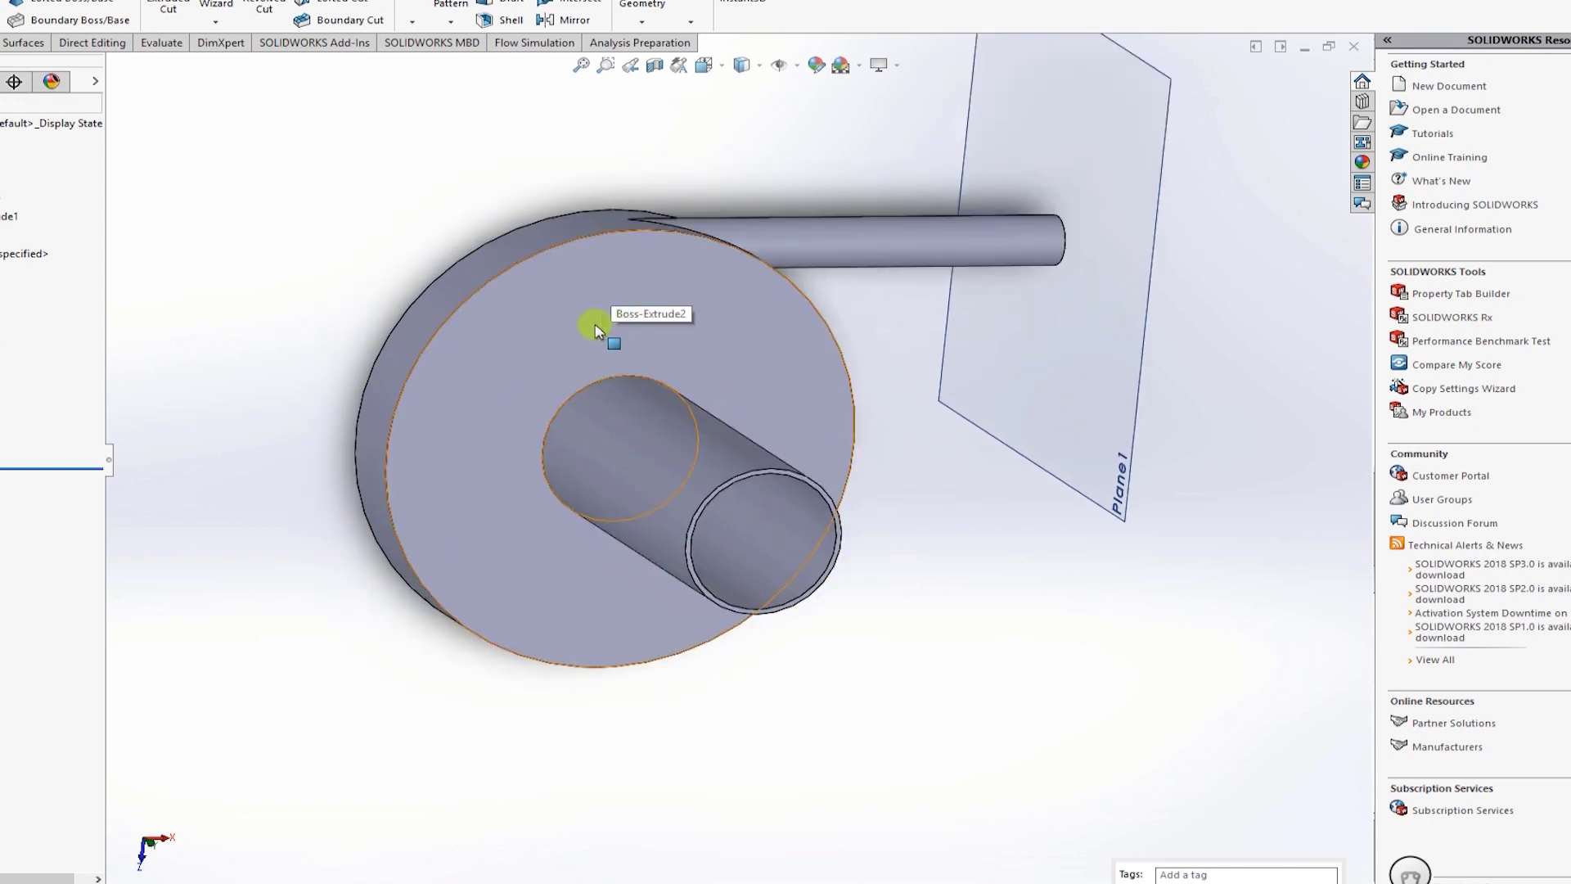
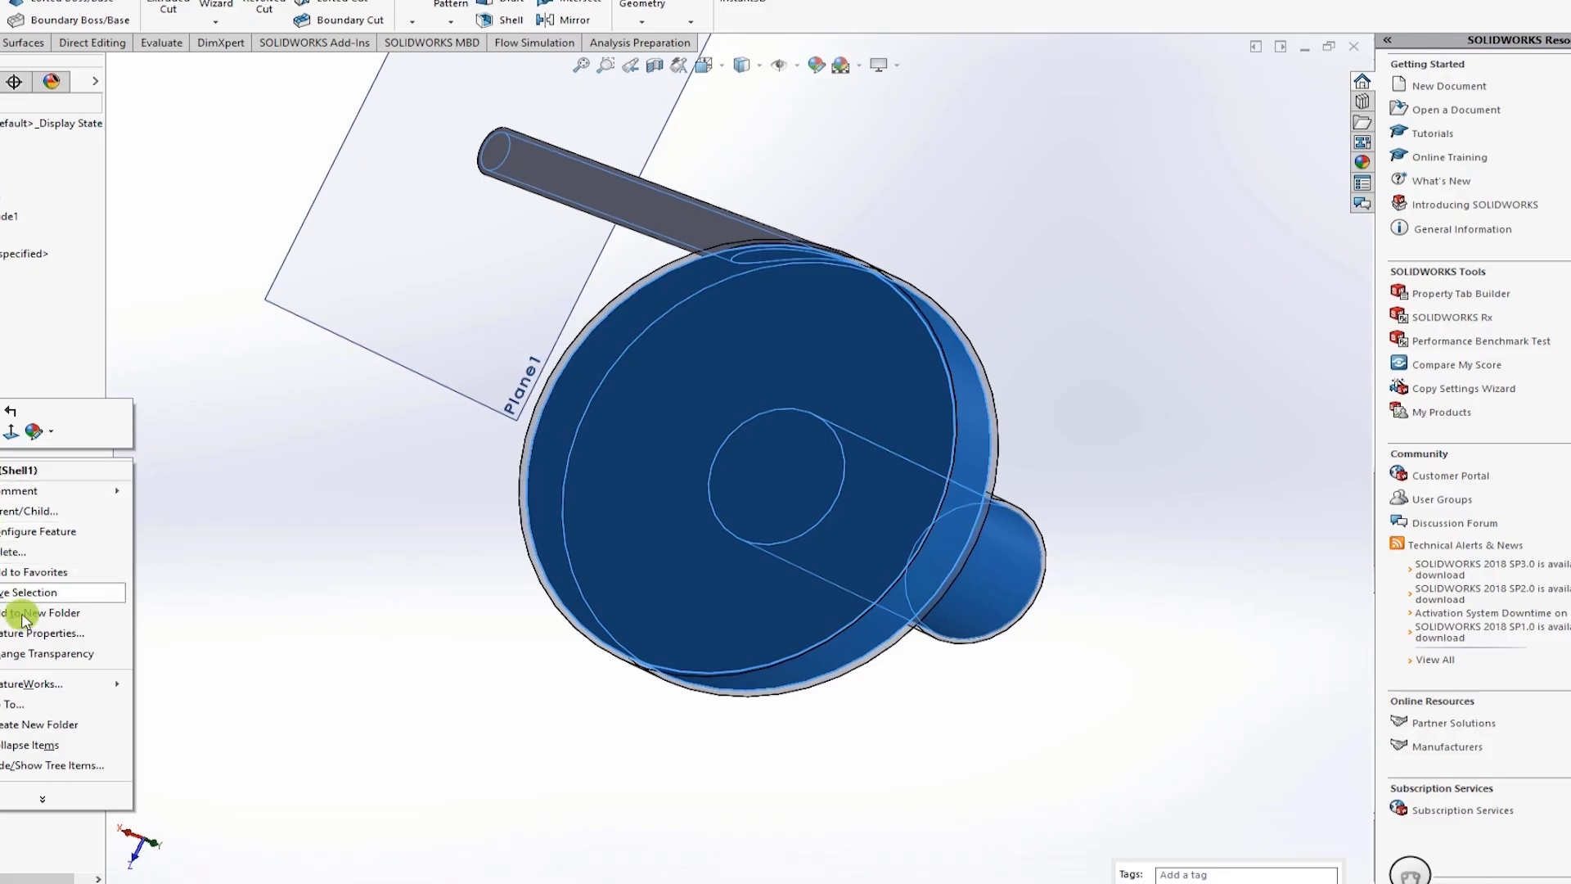
pyautogui.click(24, 653)
pyautogui.click(303, 550)
pyautogui.moveTo(351, 474); pyautogui.dragTo(76, 423, button='middle')
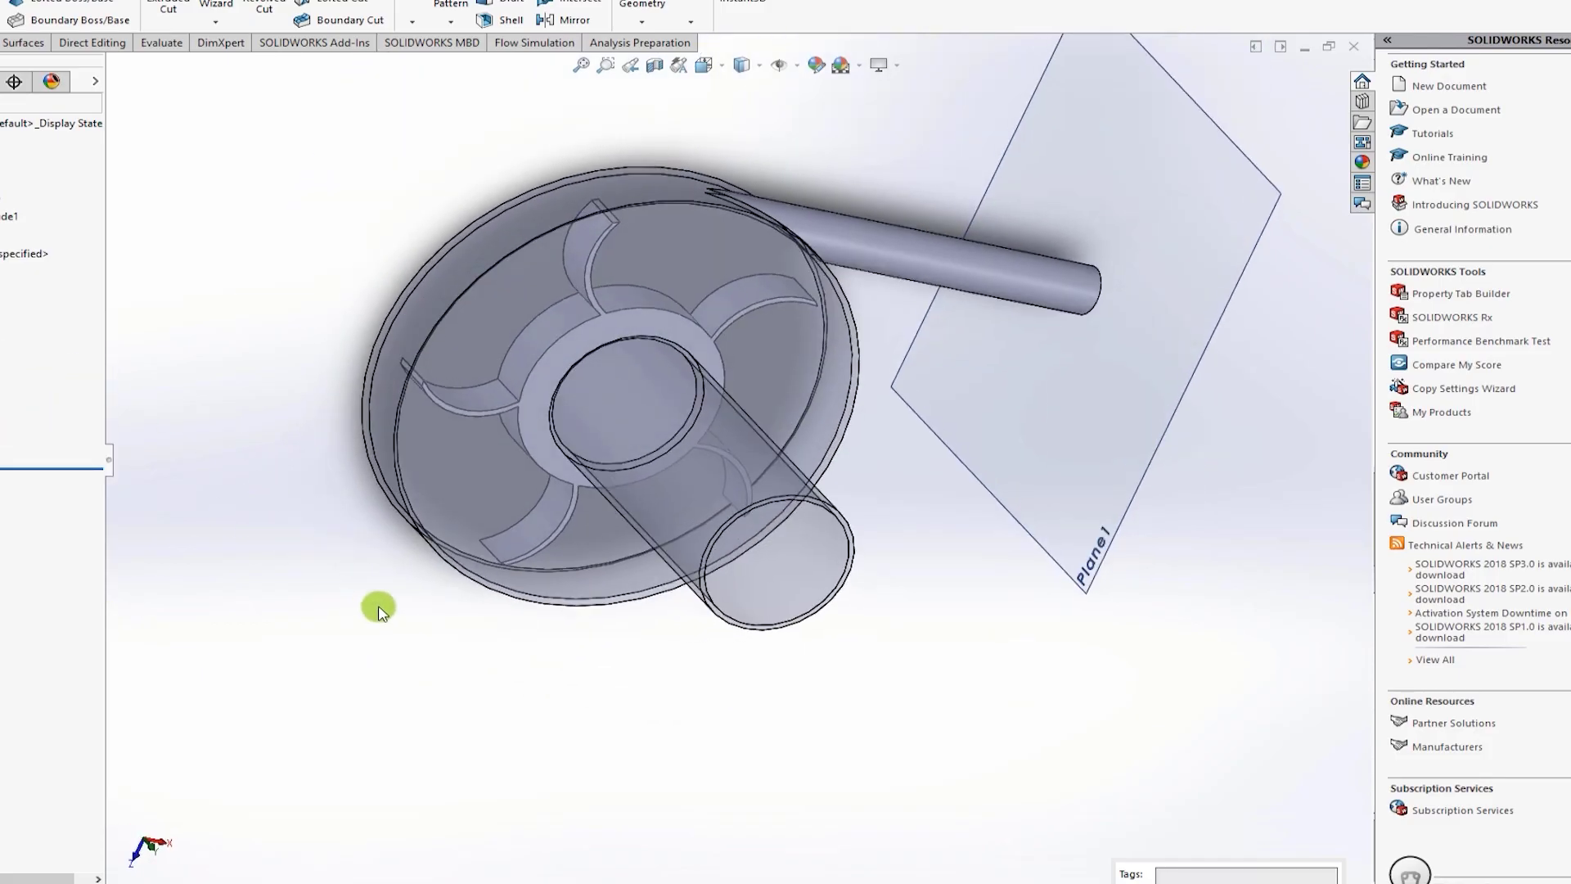
# Step: Sketch a circle on the Top Plane, centred on the origin with a radius of about 0.04, just outside the blade tips
pyautogui.click(4, 291)
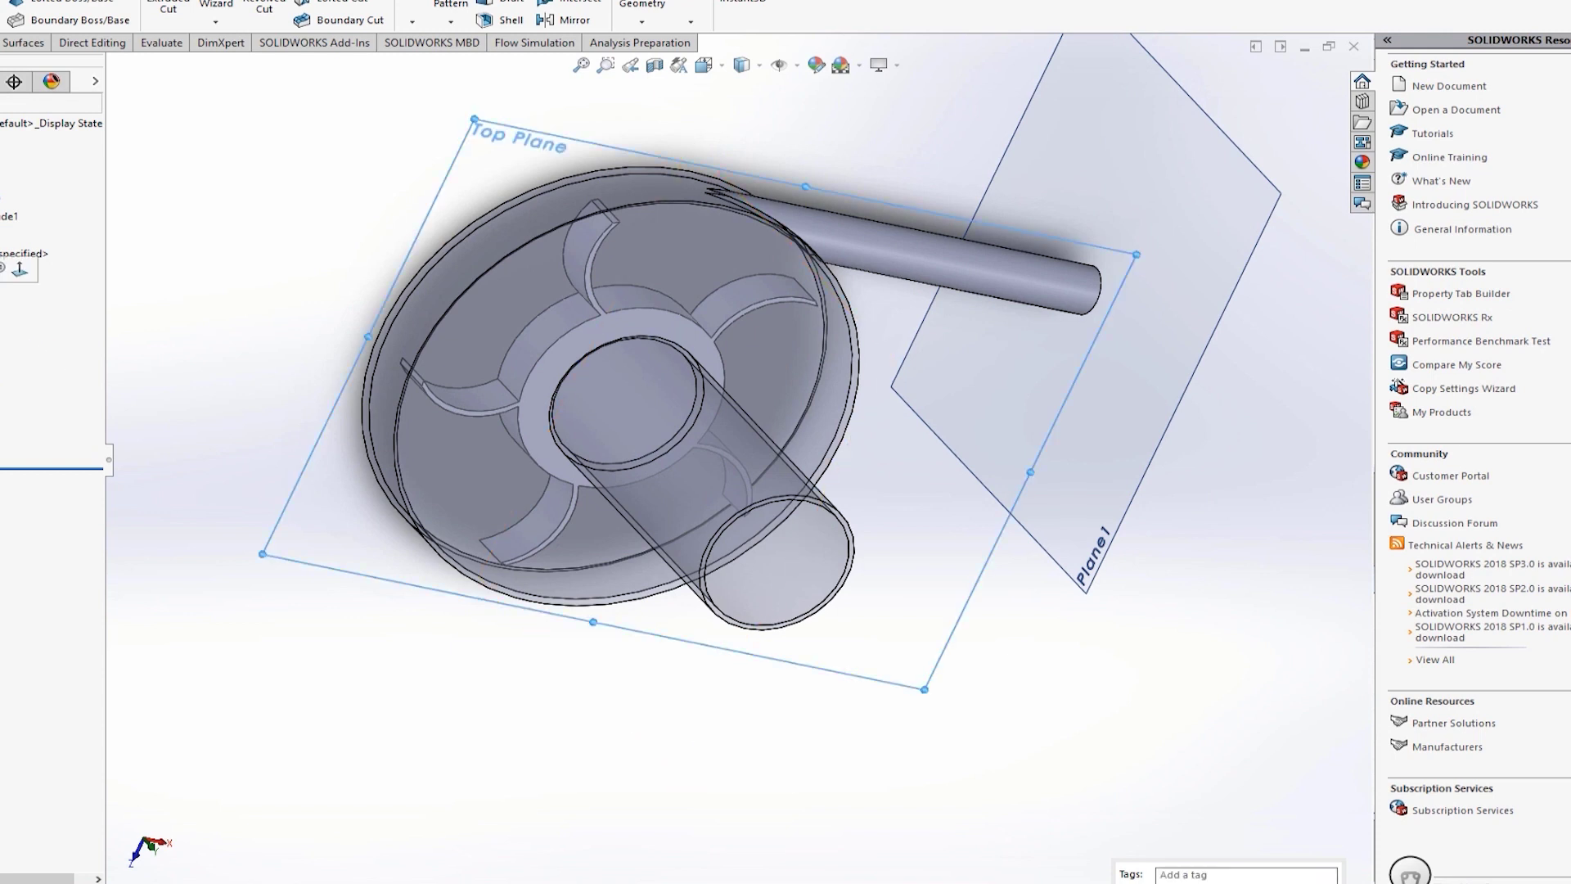
pyautogui.click(19, 270)
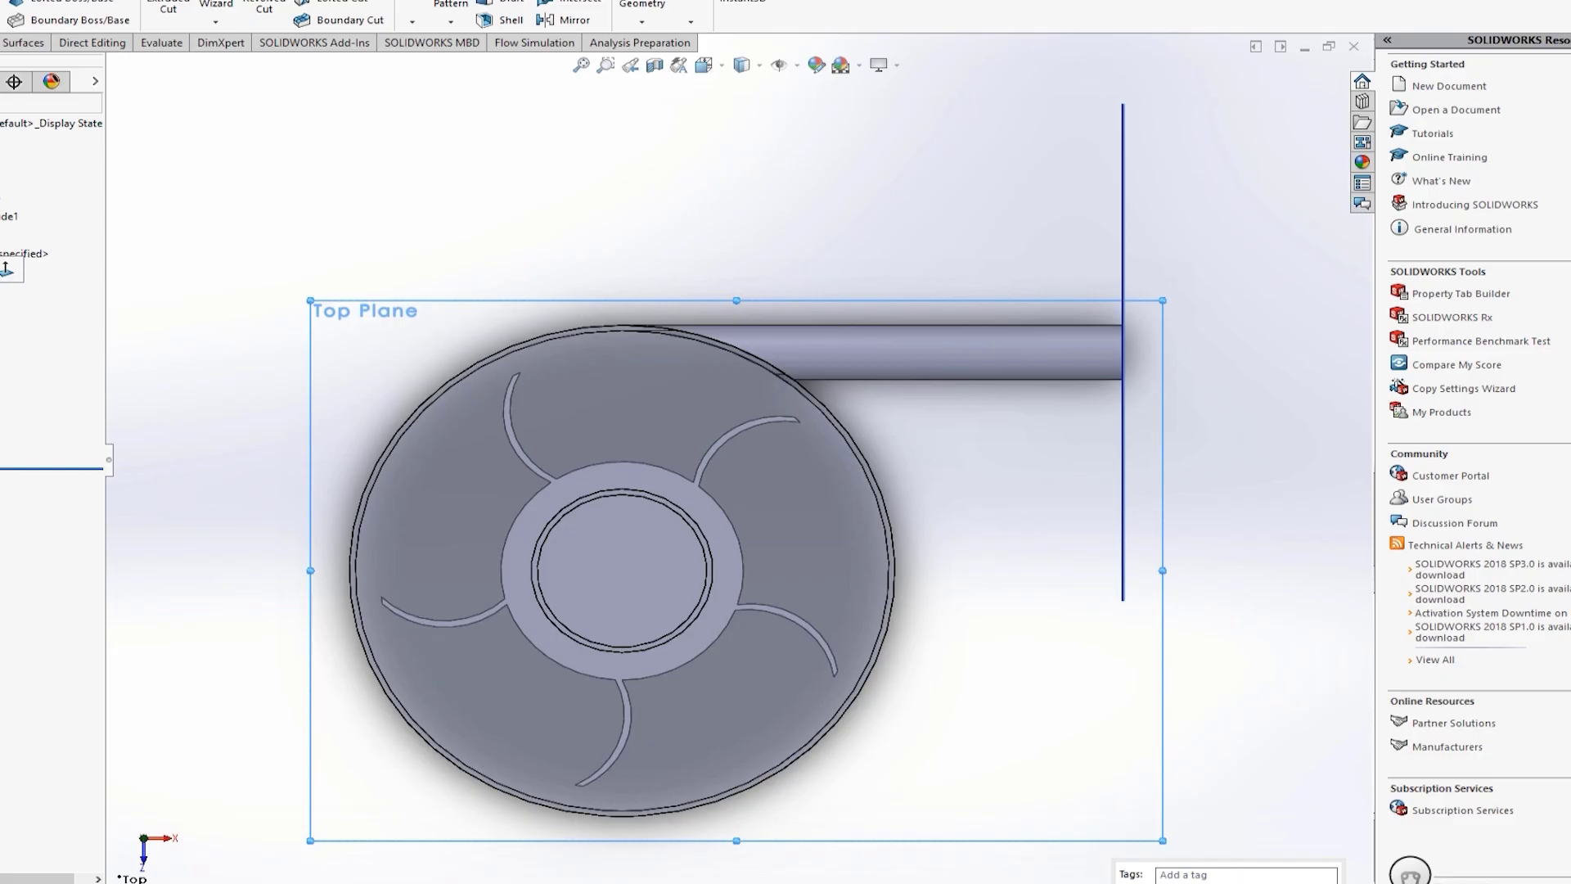
pyautogui.click(6, 268)
pyautogui.click(81, 5)
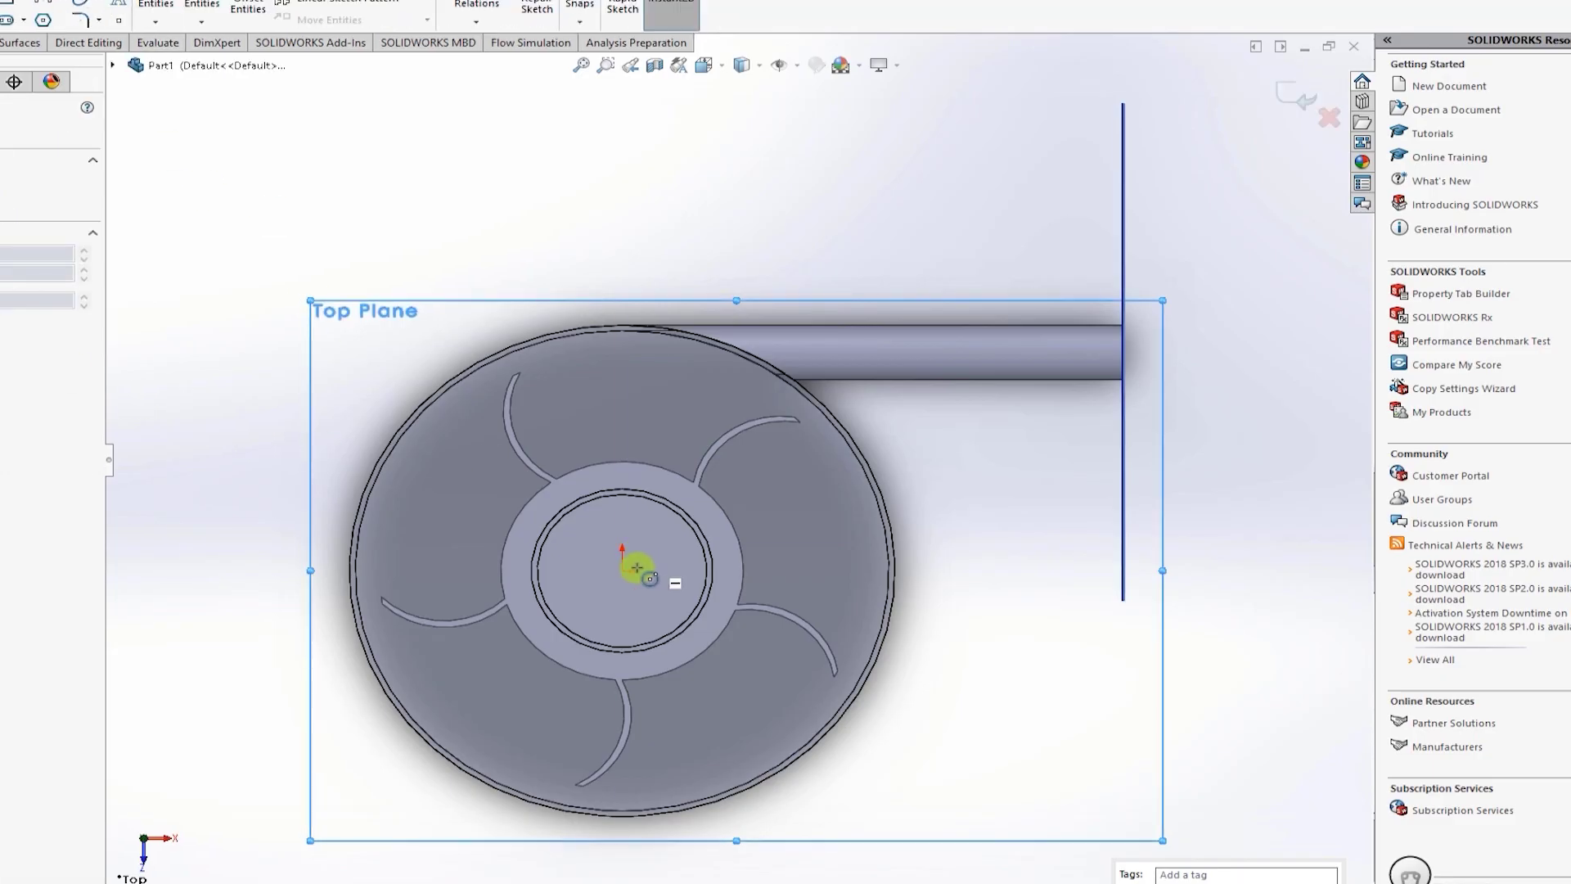
pyautogui.click(638, 579)
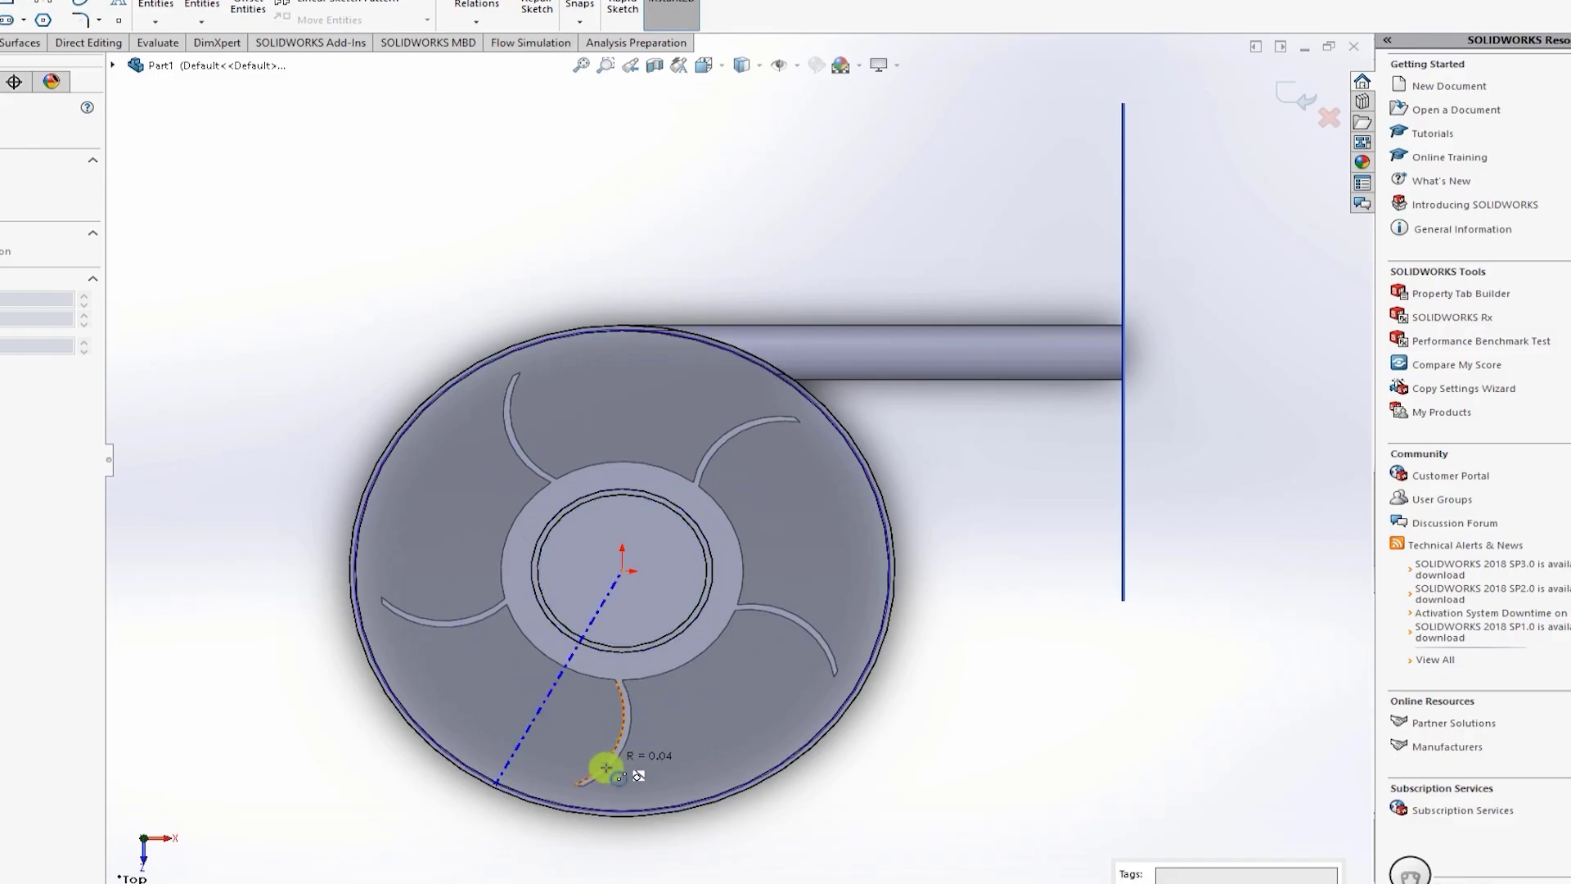
pyautogui.scroll(3, 584, 790)
pyautogui.scroll(-2, 586, 774)
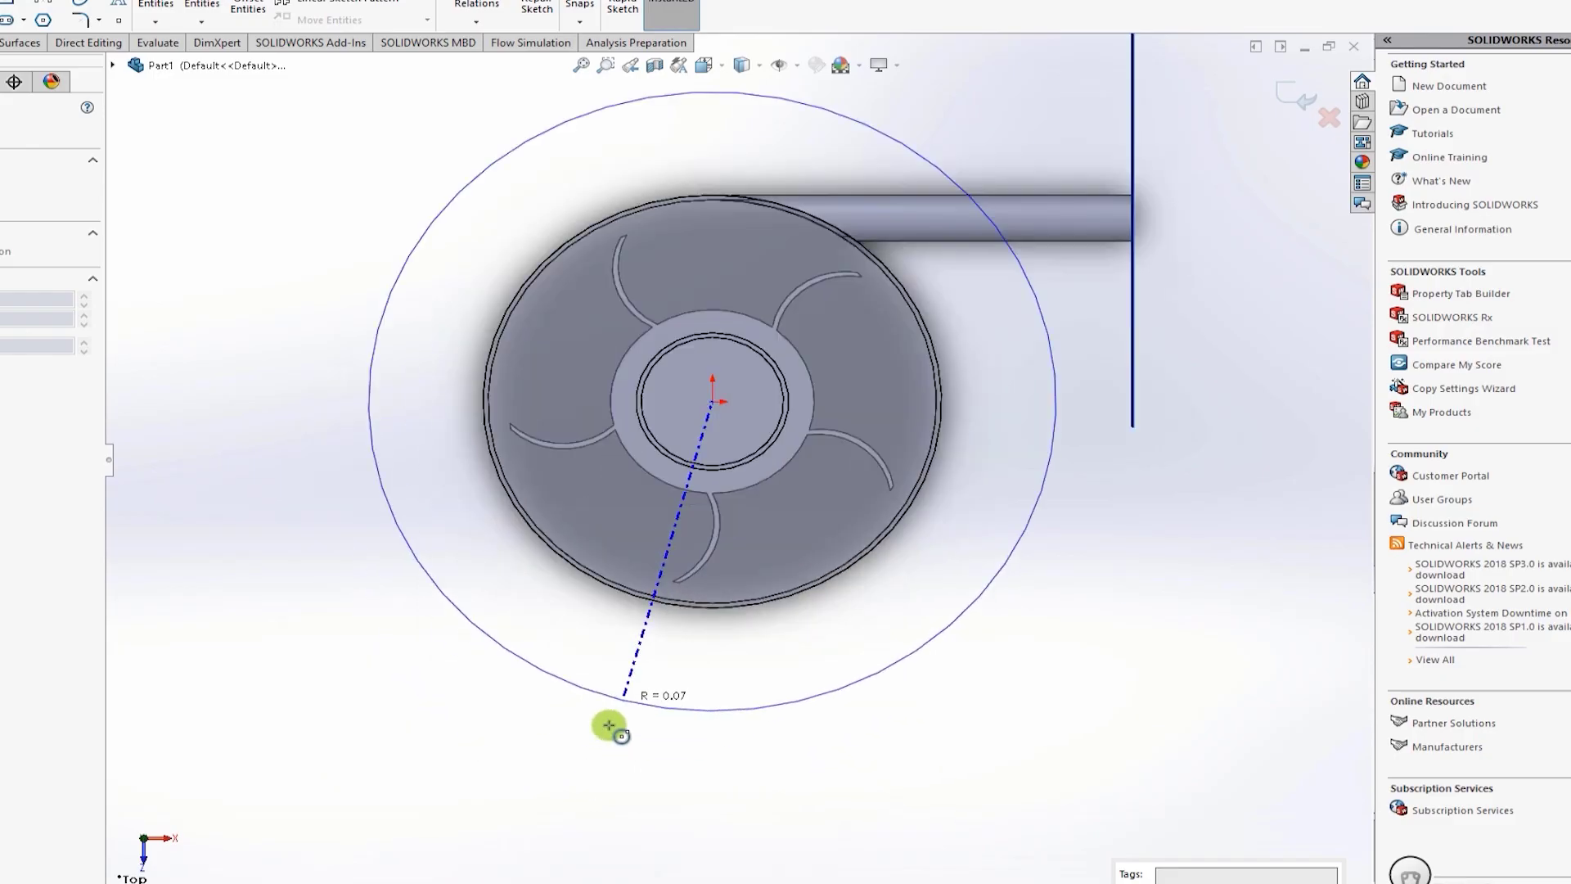
pyautogui.scroll(-5, 609, 725)
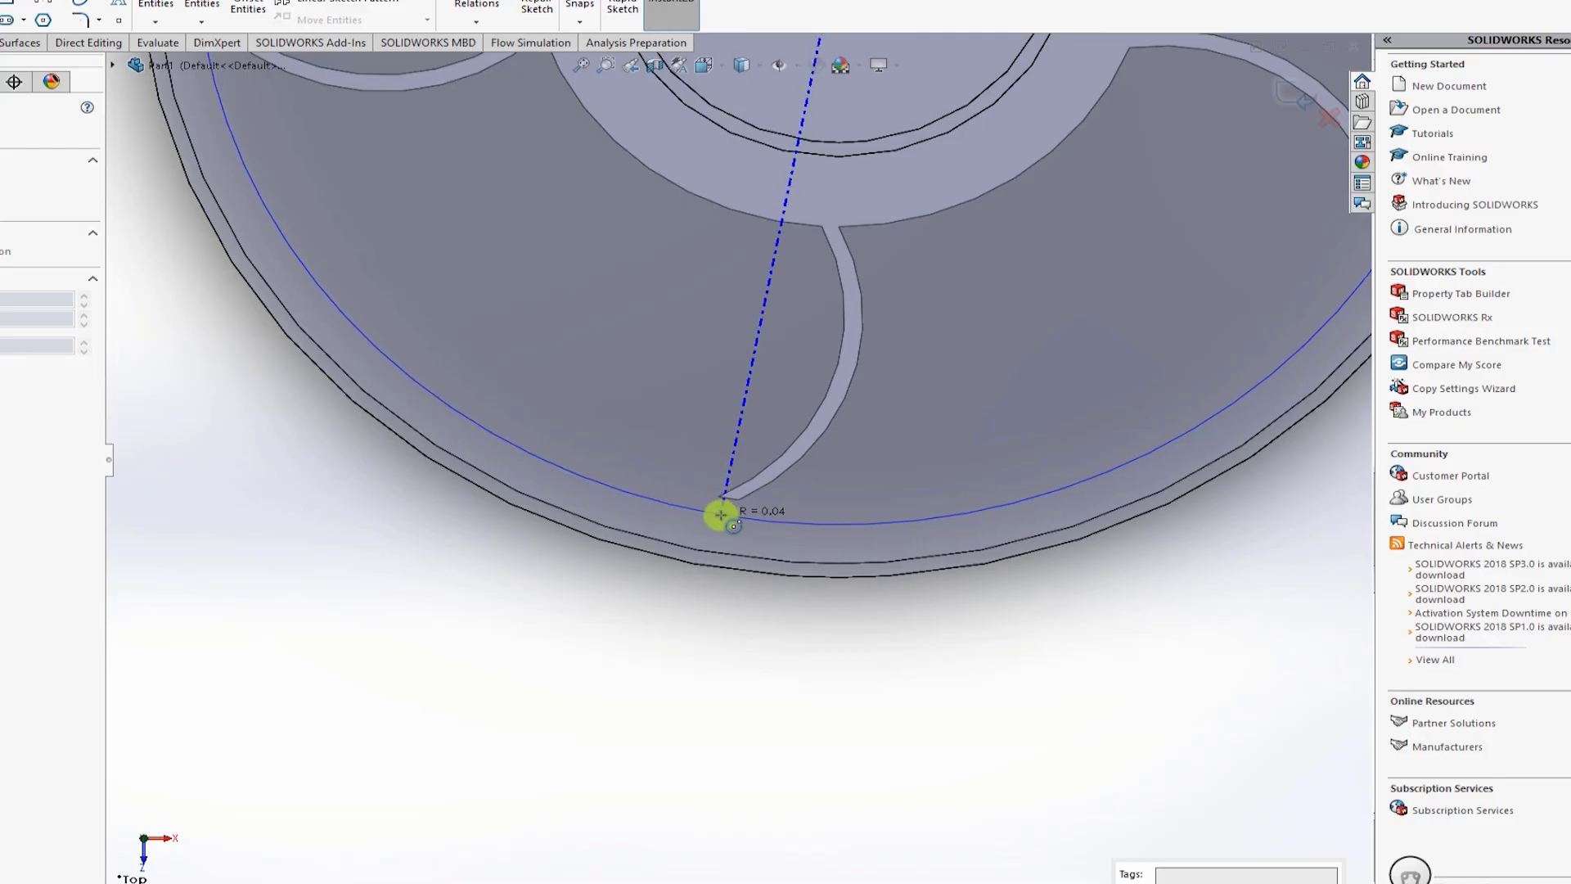
pyautogui.click(723, 513)
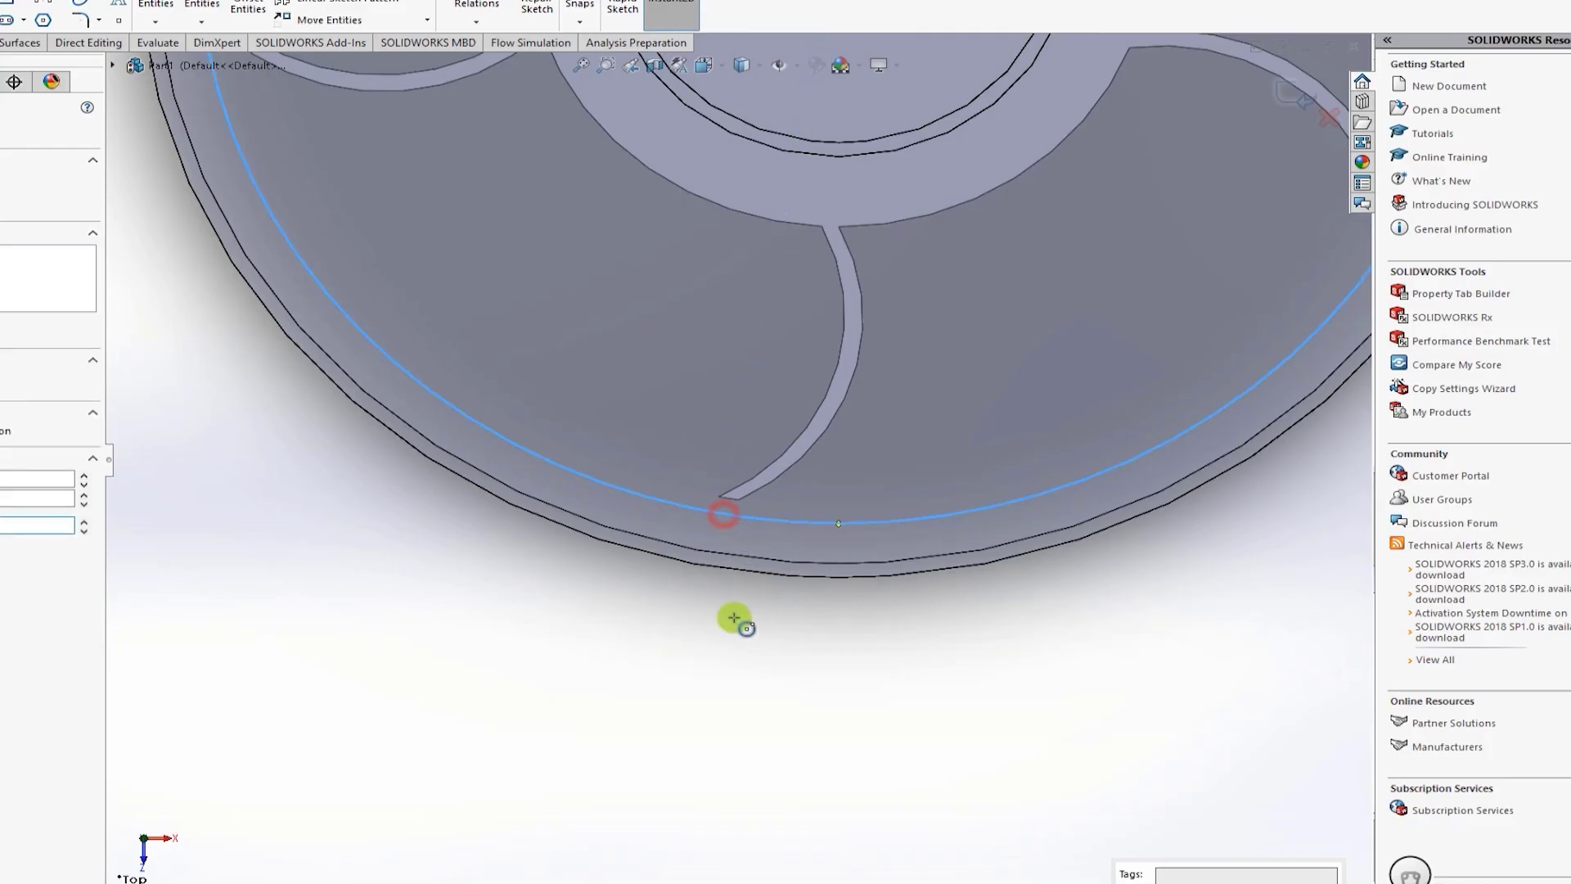
pyautogui.scroll(5, 733, 622)
pyautogui.keyDown('ctrl'); pyautogui.moveTo(726, 200); pyautogui.dragTo(650, 440, button='middle'); pyautogui.keyUp('ctrl')
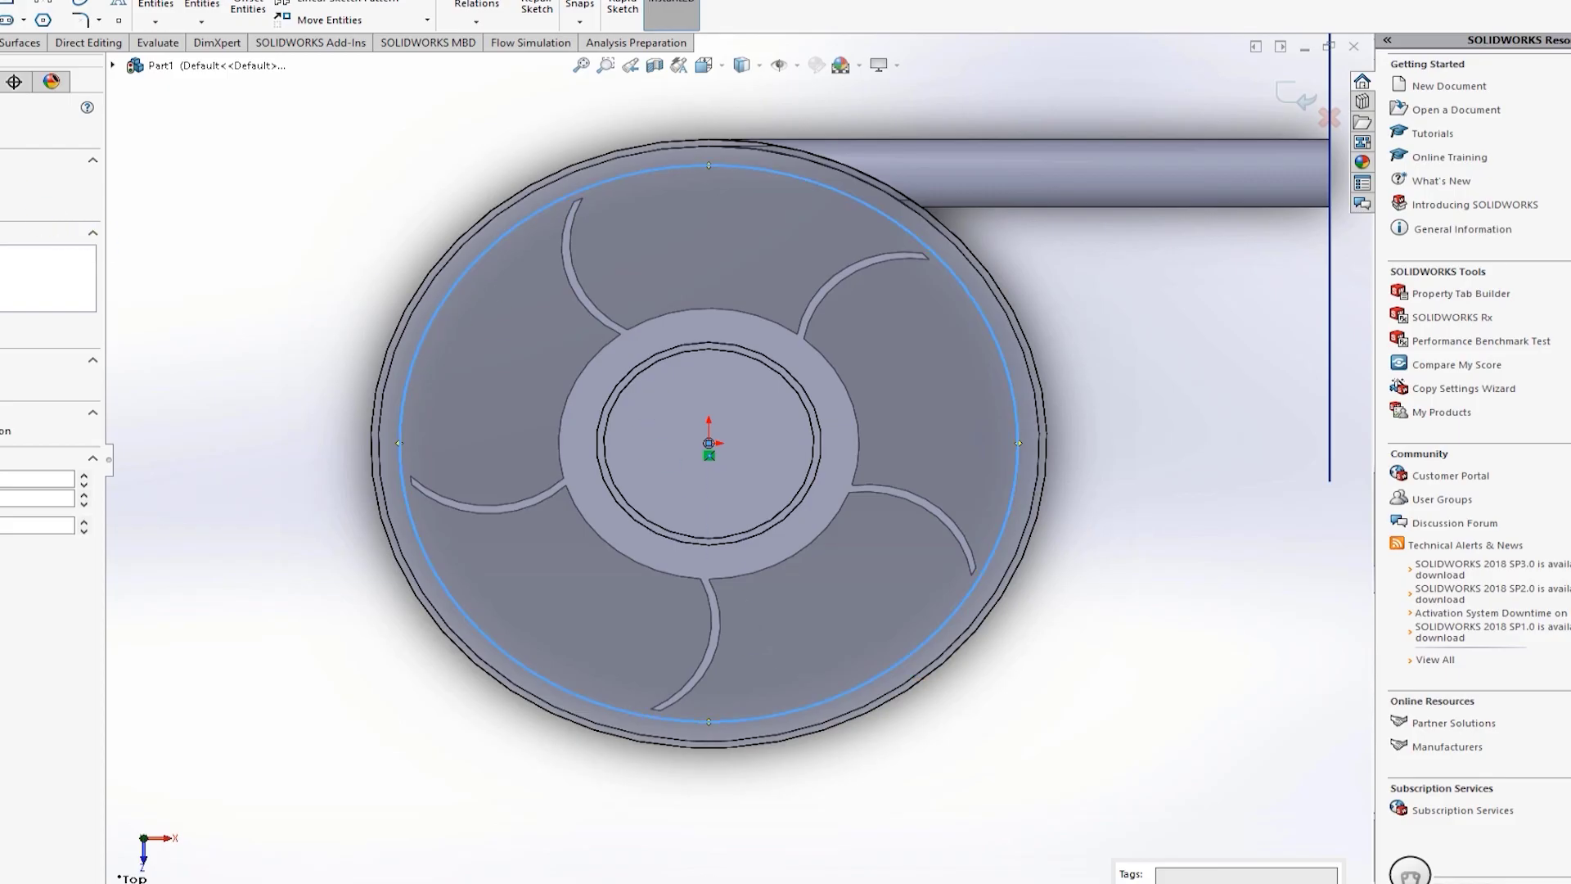
pyautogui.press('Escape')
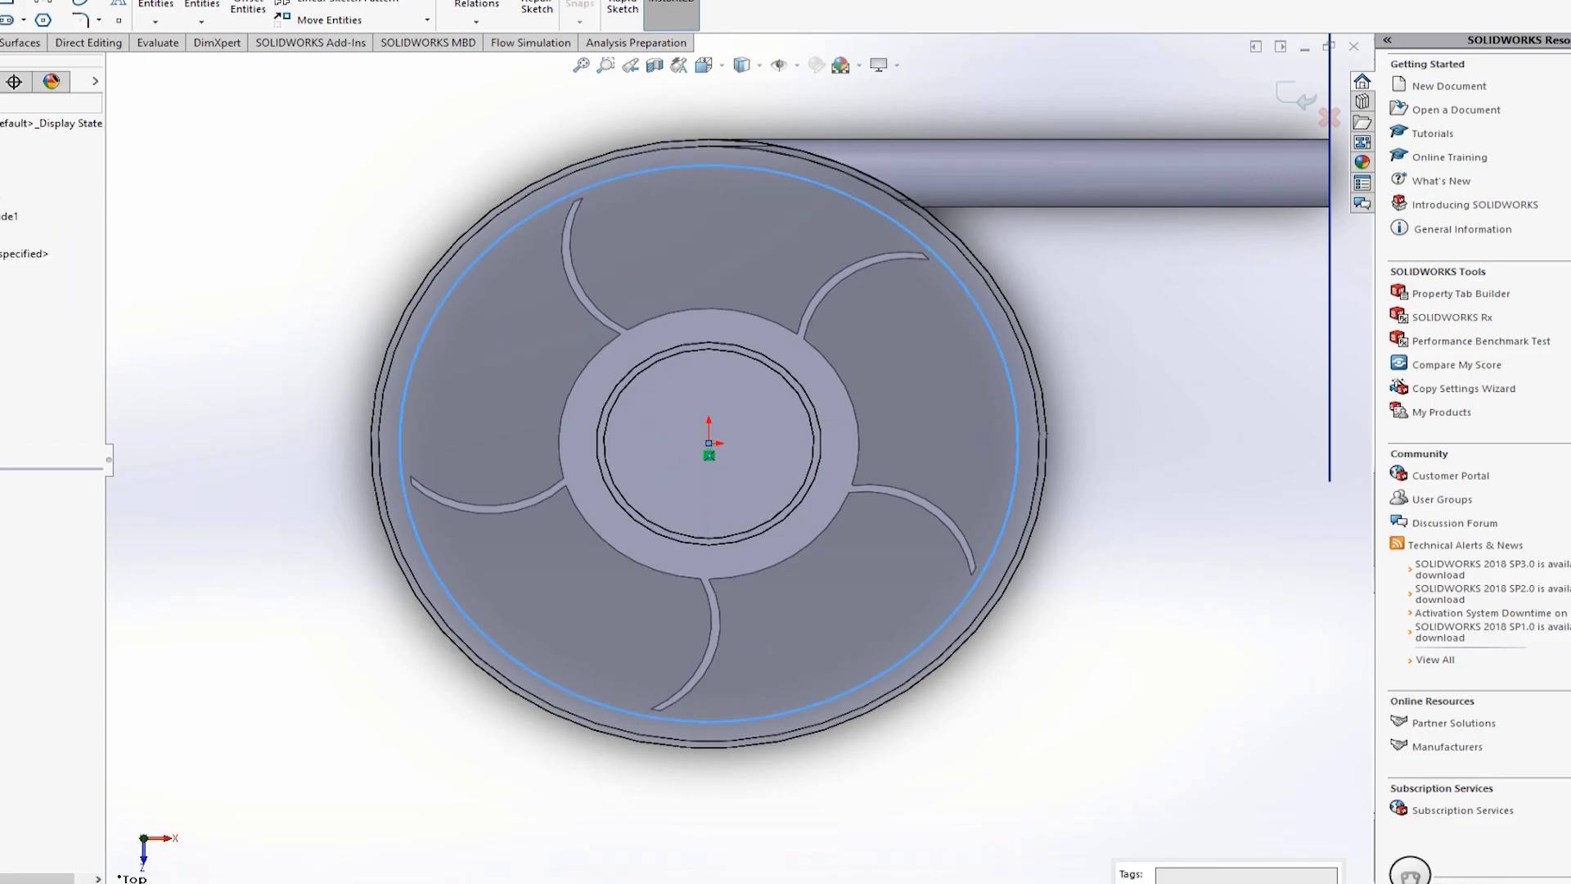
# Step: Start a boss extrusion of the circle and set its end condition to Mid Plane
pyautogui.click(2, 10)
pyautogui.click(2, 10)
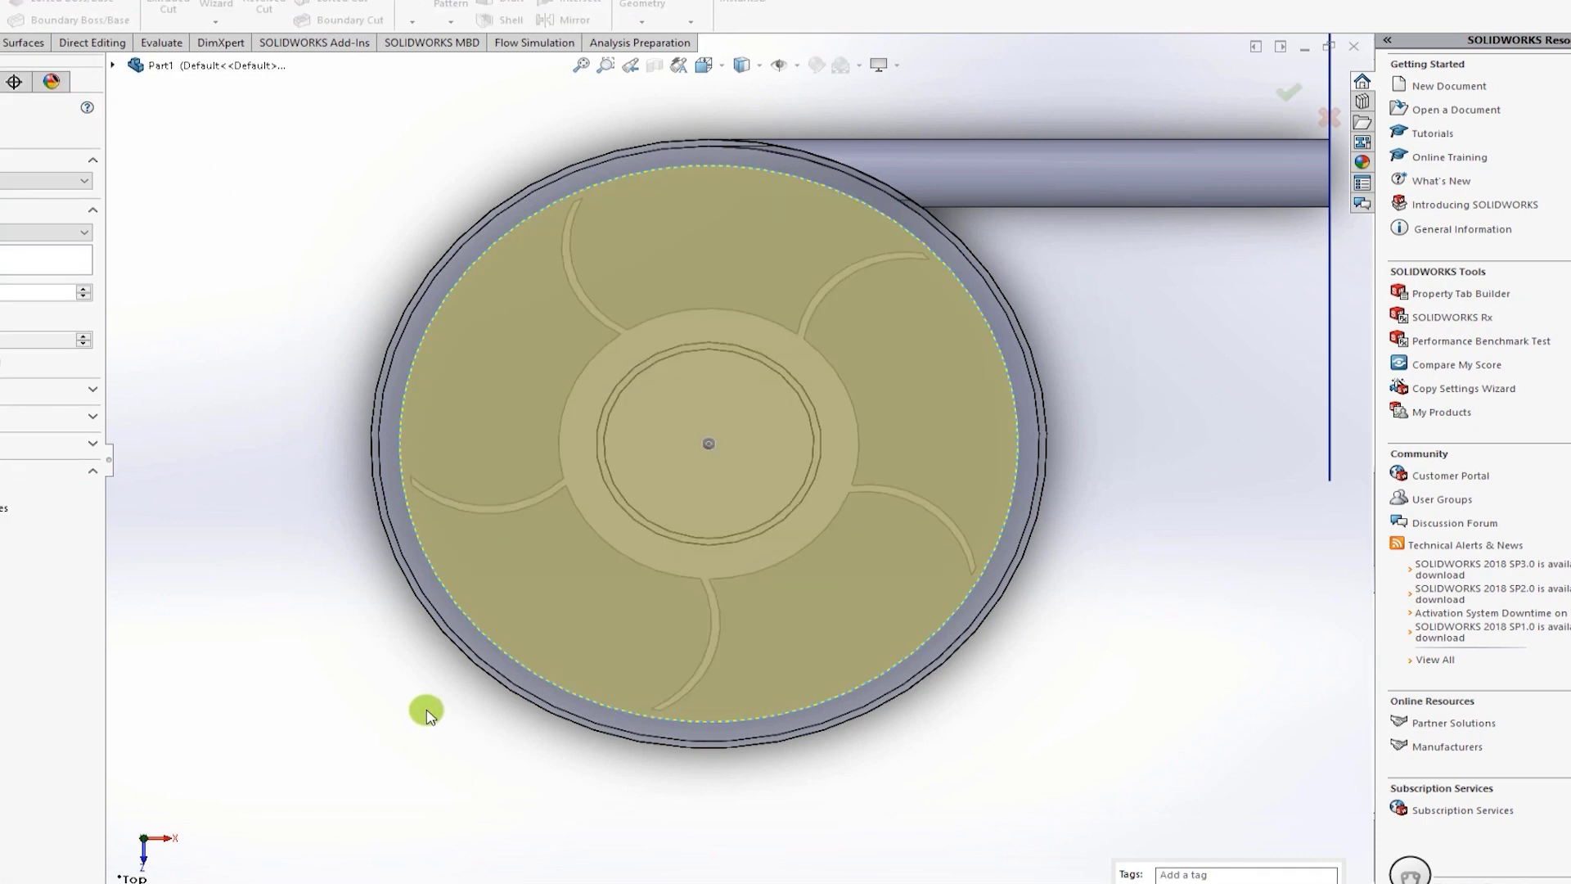
pyautogui.click(706, 65)
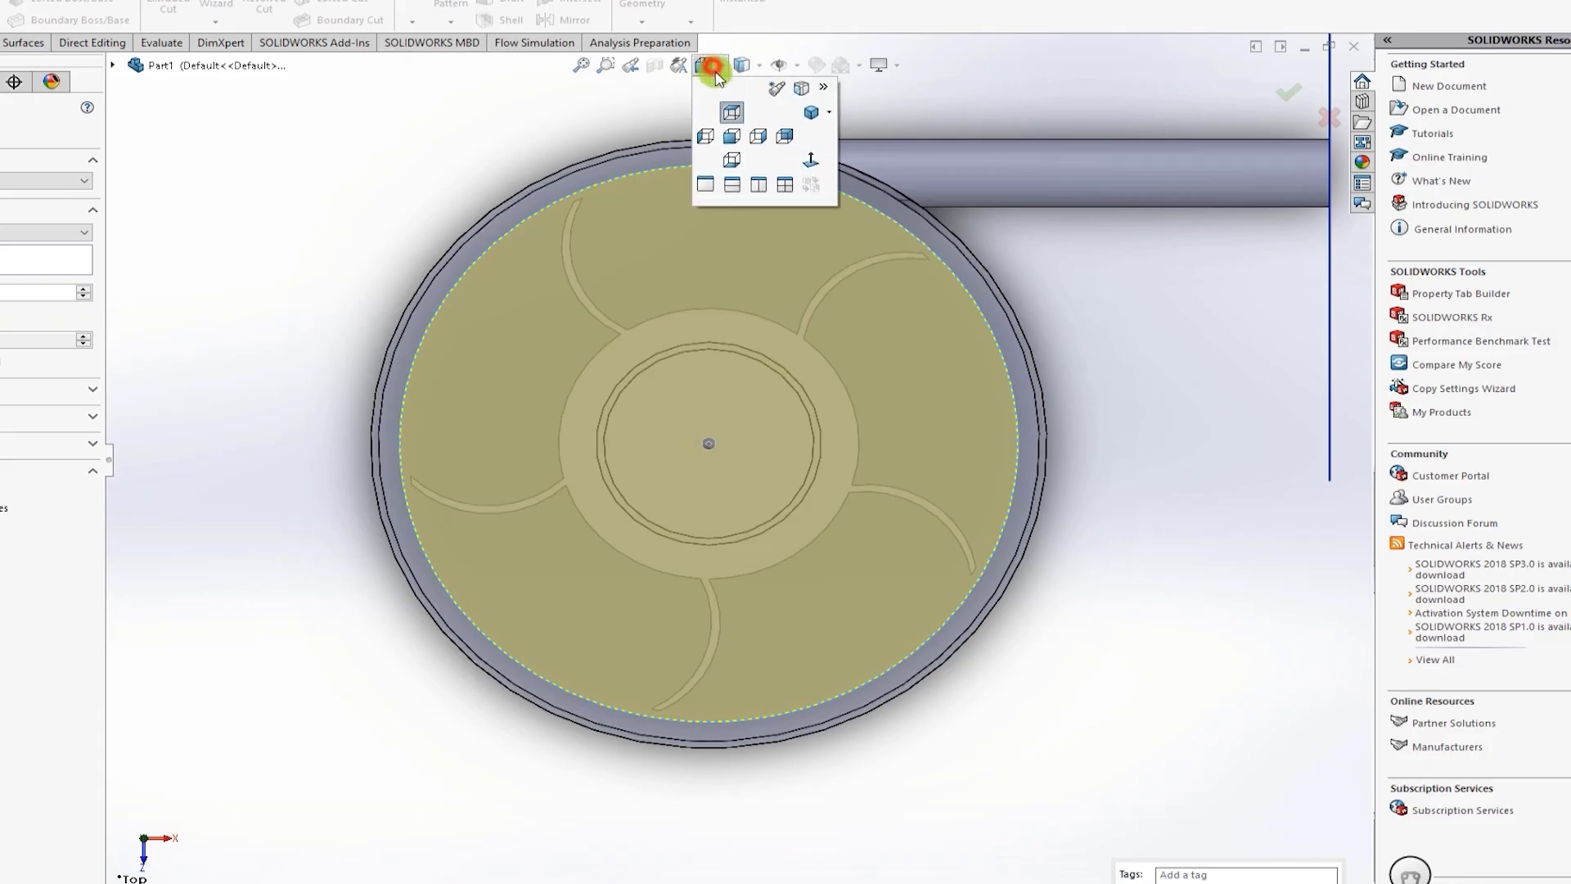
pyautogui.click(732, 123)
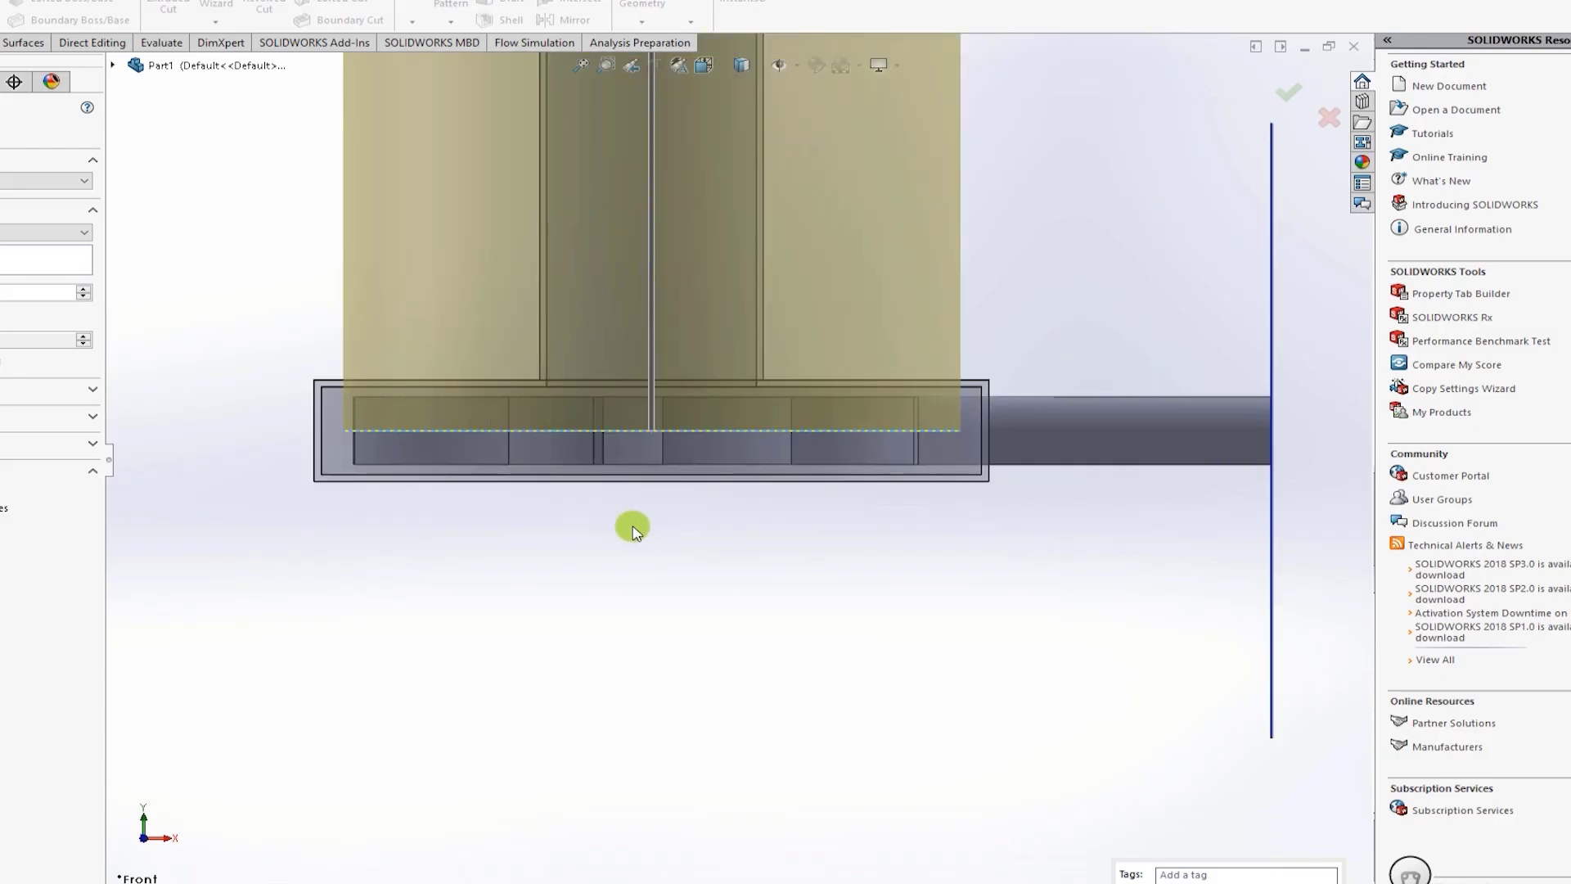
pyautogui.scroll(-3, 573, 344)
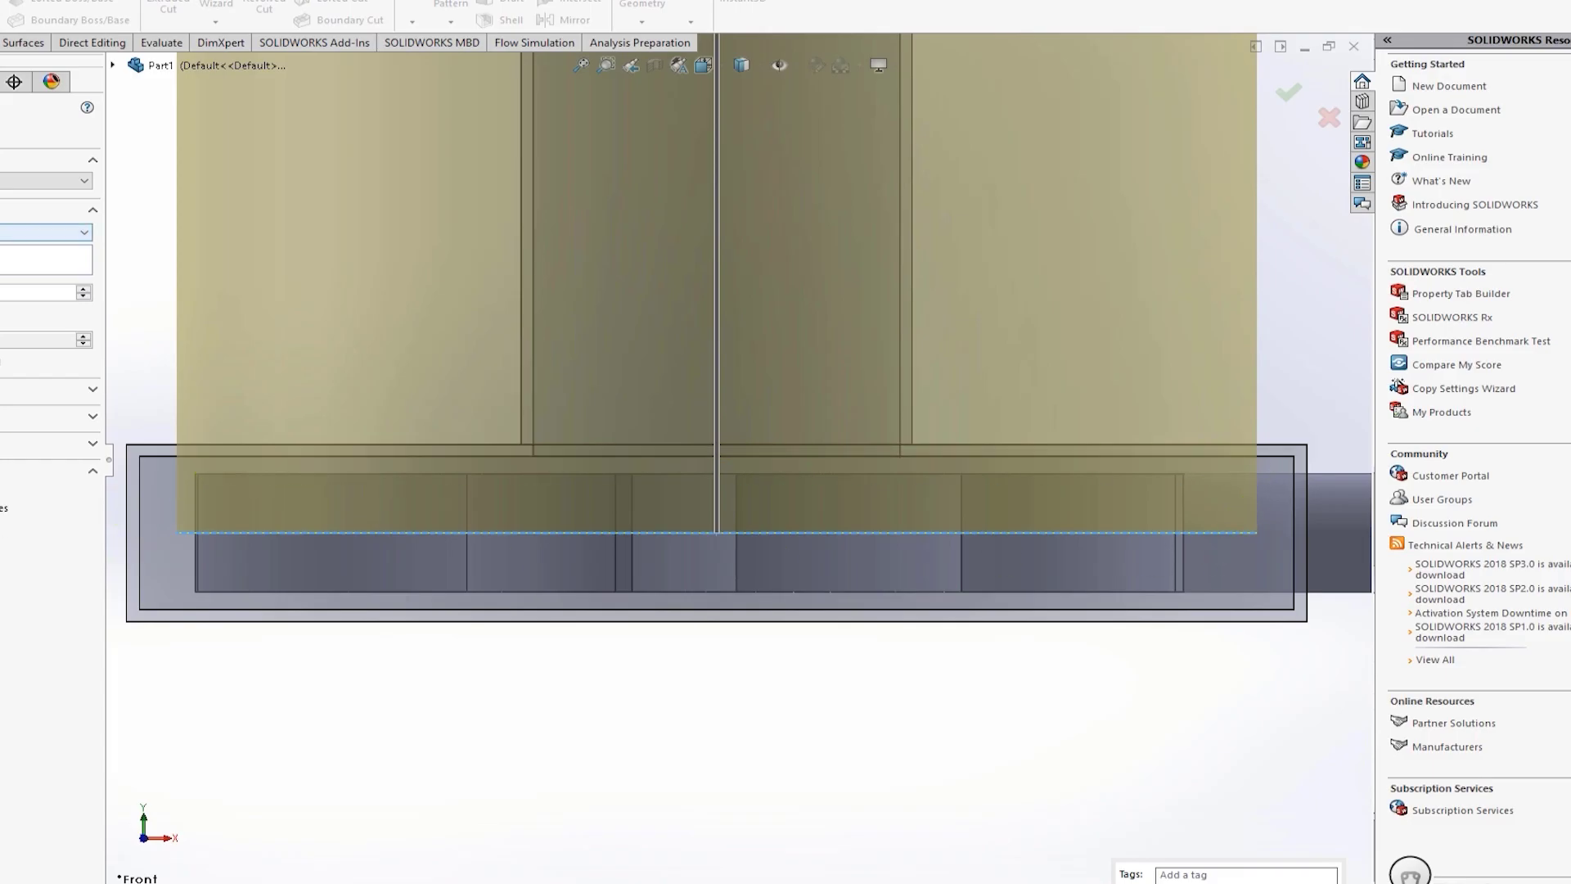
pyautogui.click(46, 232)
pyautogui.click(46, 324)
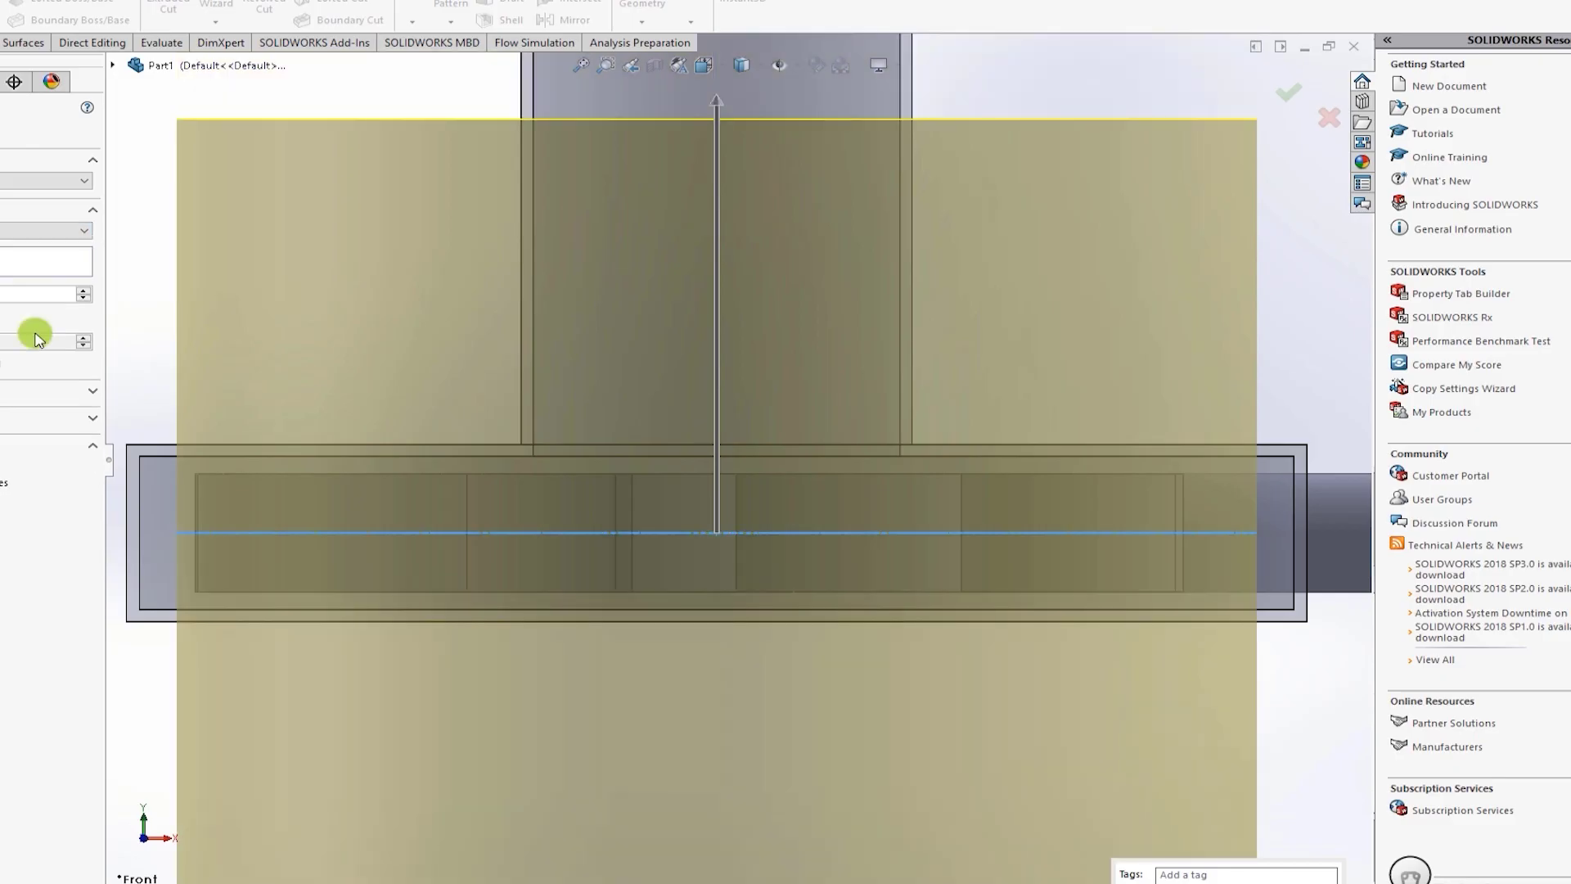
# Step: Reduce the extrusion depth until the cylinder just encloses the blades within the casing, and create it as a separate body
pyautogui.click(715, 100)
pyautogui.moveTo(724, 158); pyautogui.dragTo(720, 459)
pyautogui.scroll(-5, 722, 465)
pyautogui.scroll(-5, 720, 458)
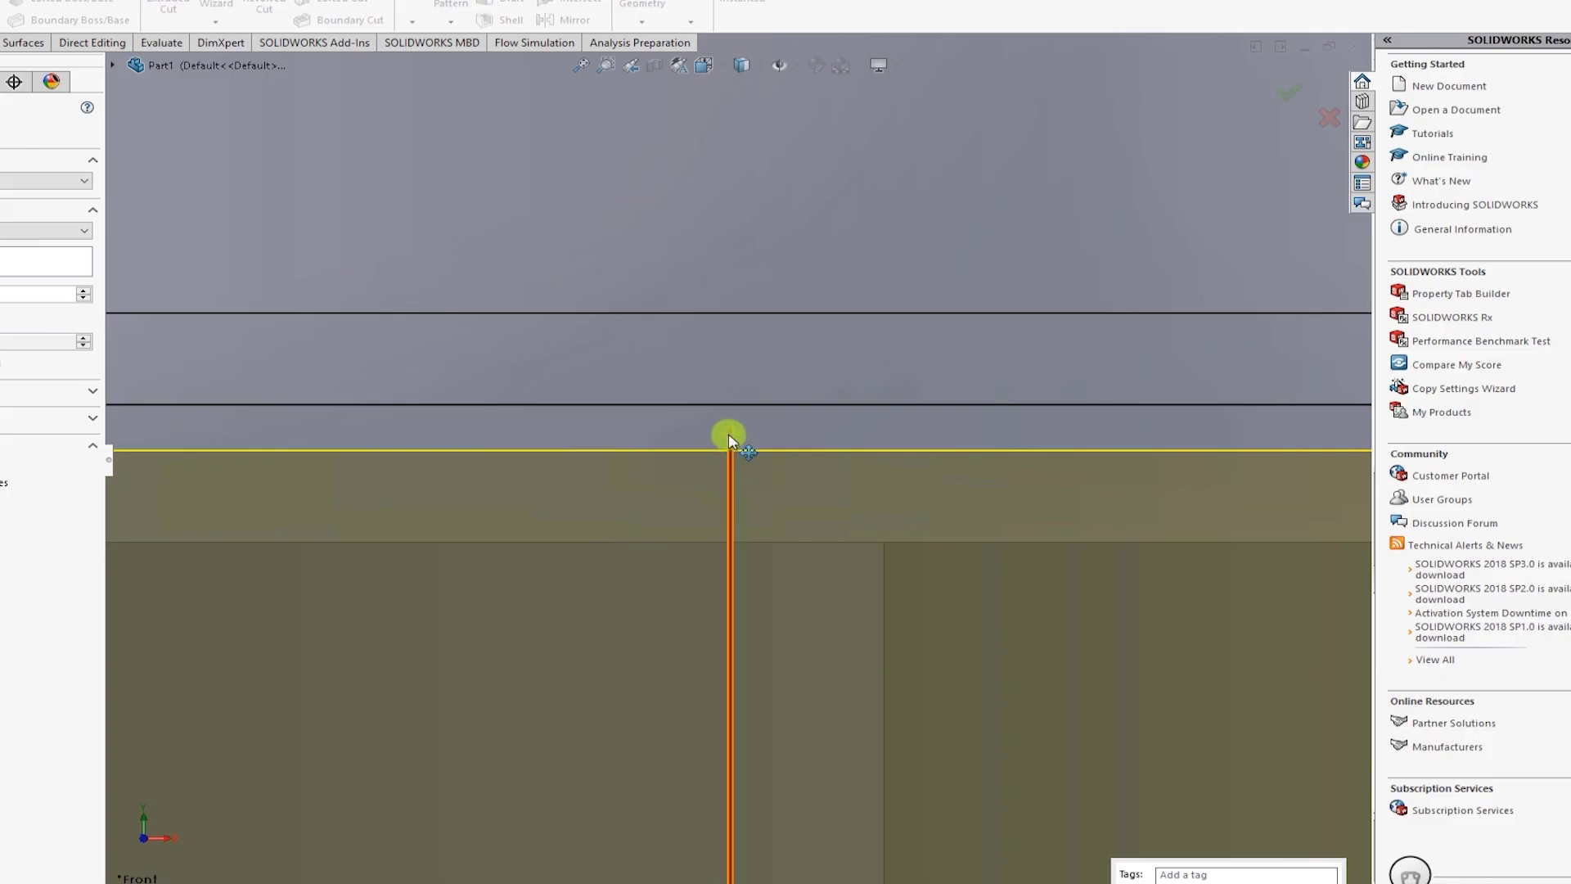
pyautogui.scroll(-3, 730, 442)
pyautogui.moveTo(733, 465); pyautogui.dragTo(725, 544)
pyautogui.scroll(3, 723, 543)
pyautogui.scroll(6, 723, 543)
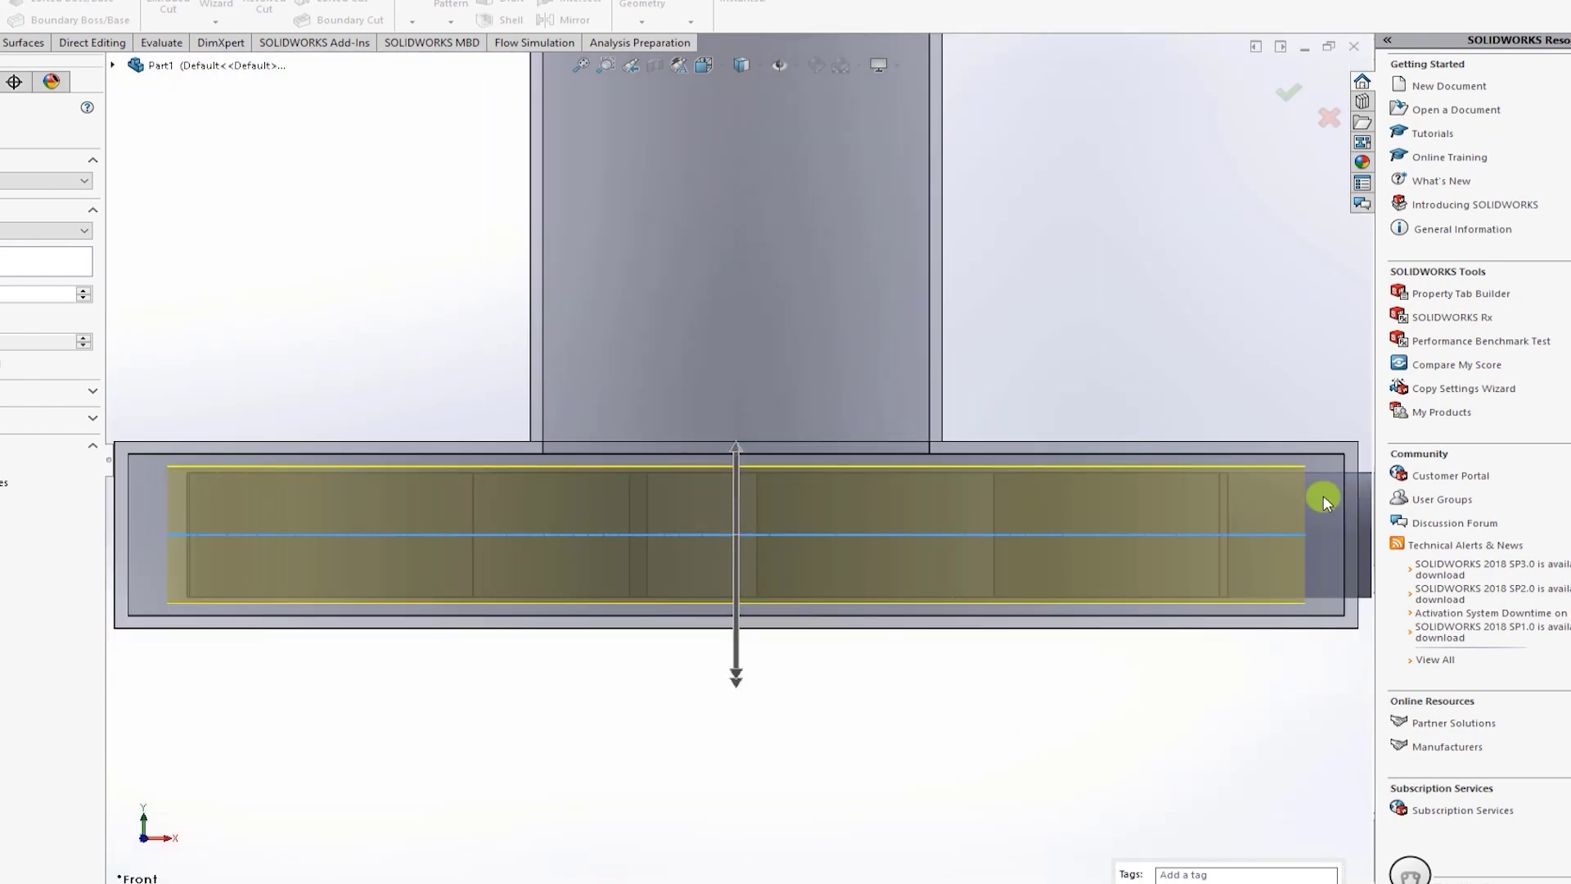
pyautogui.scroll(3, 1143, 652)
pyautogui.moveTo(989, 347); pyautogui.dragTo(992, 611, button='middle')
pyautogui.keyDown('ctrl'); pyautogui.moveTo(974, 476); pyautogui.dragTo(950, 632, button='middle'); pyautogui.keyUp('ctrl')
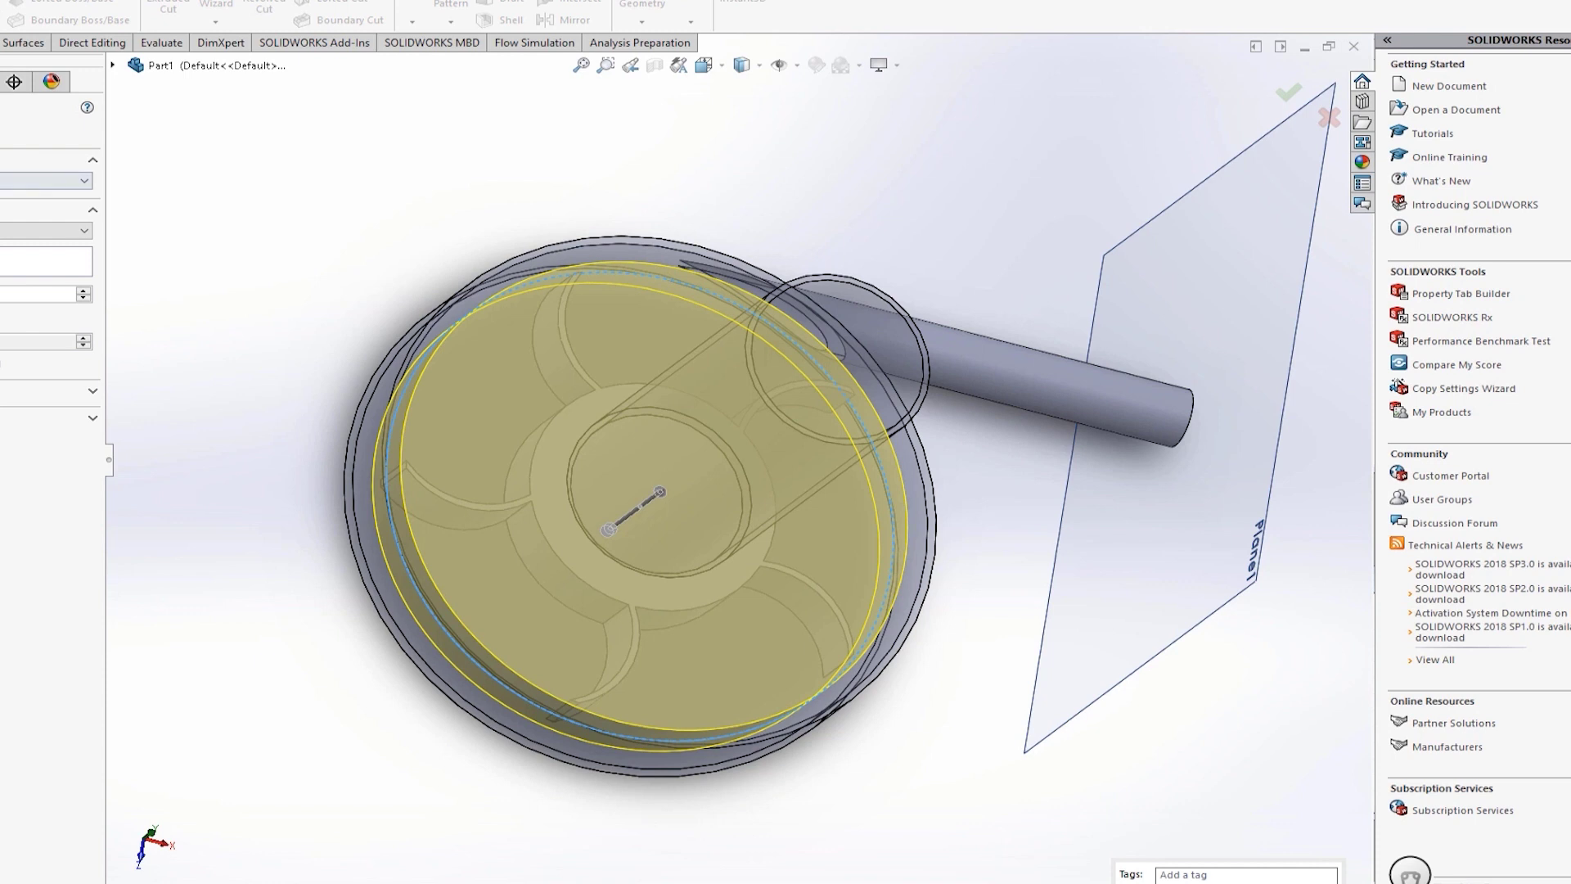
pyautogui.press('Return')
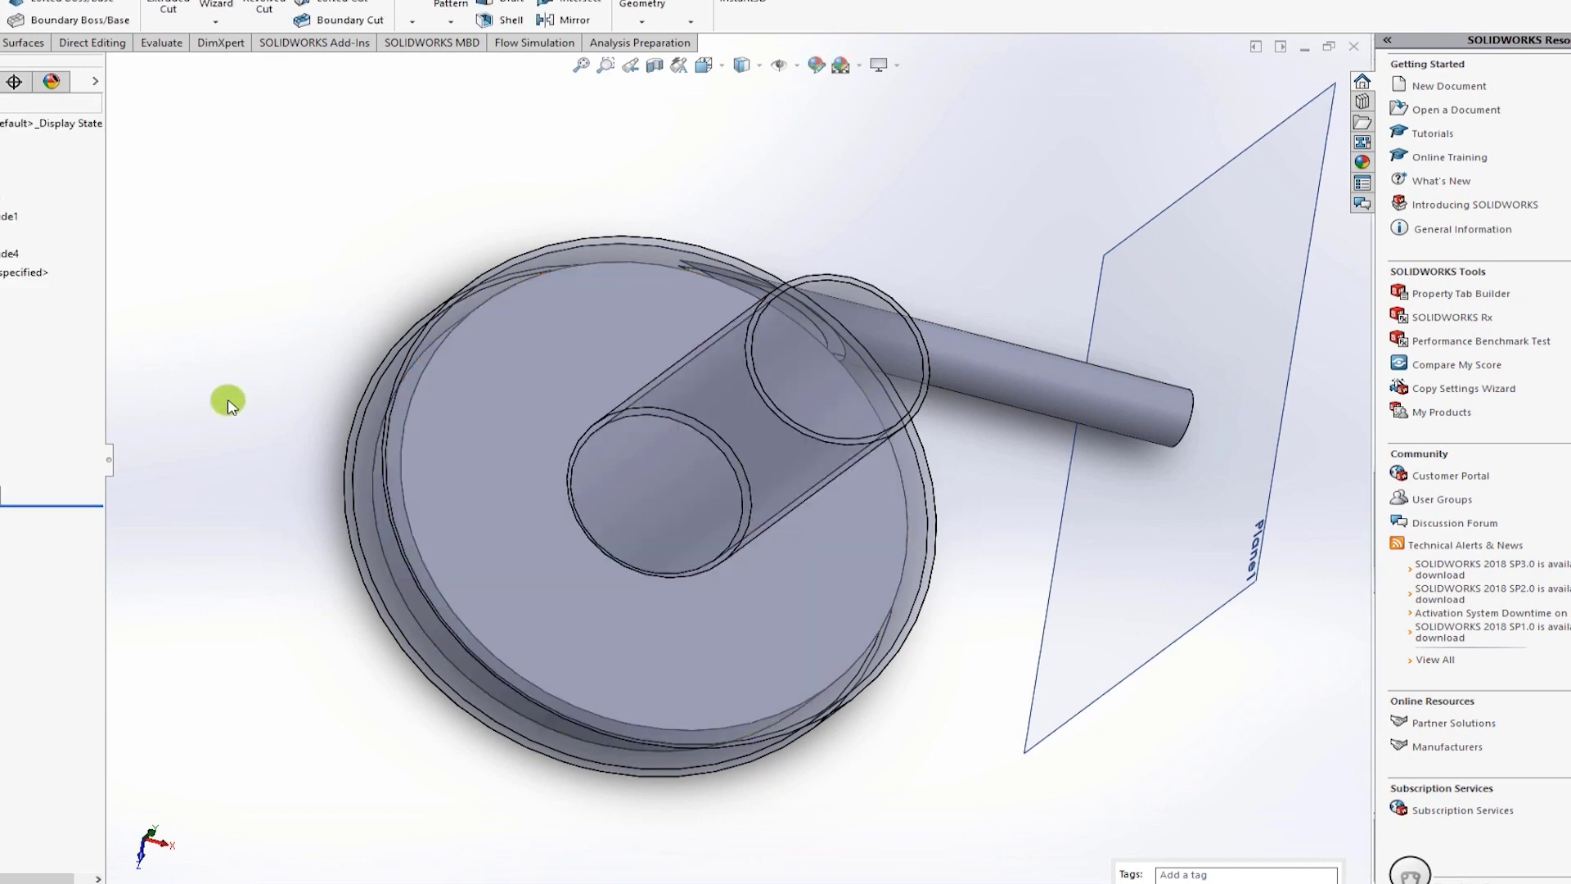
pyautogui.scroll(5, 294, 308)
pyautogui.moveTo(403, 256); pyautogui.dragTo(553, 378, button='middle')
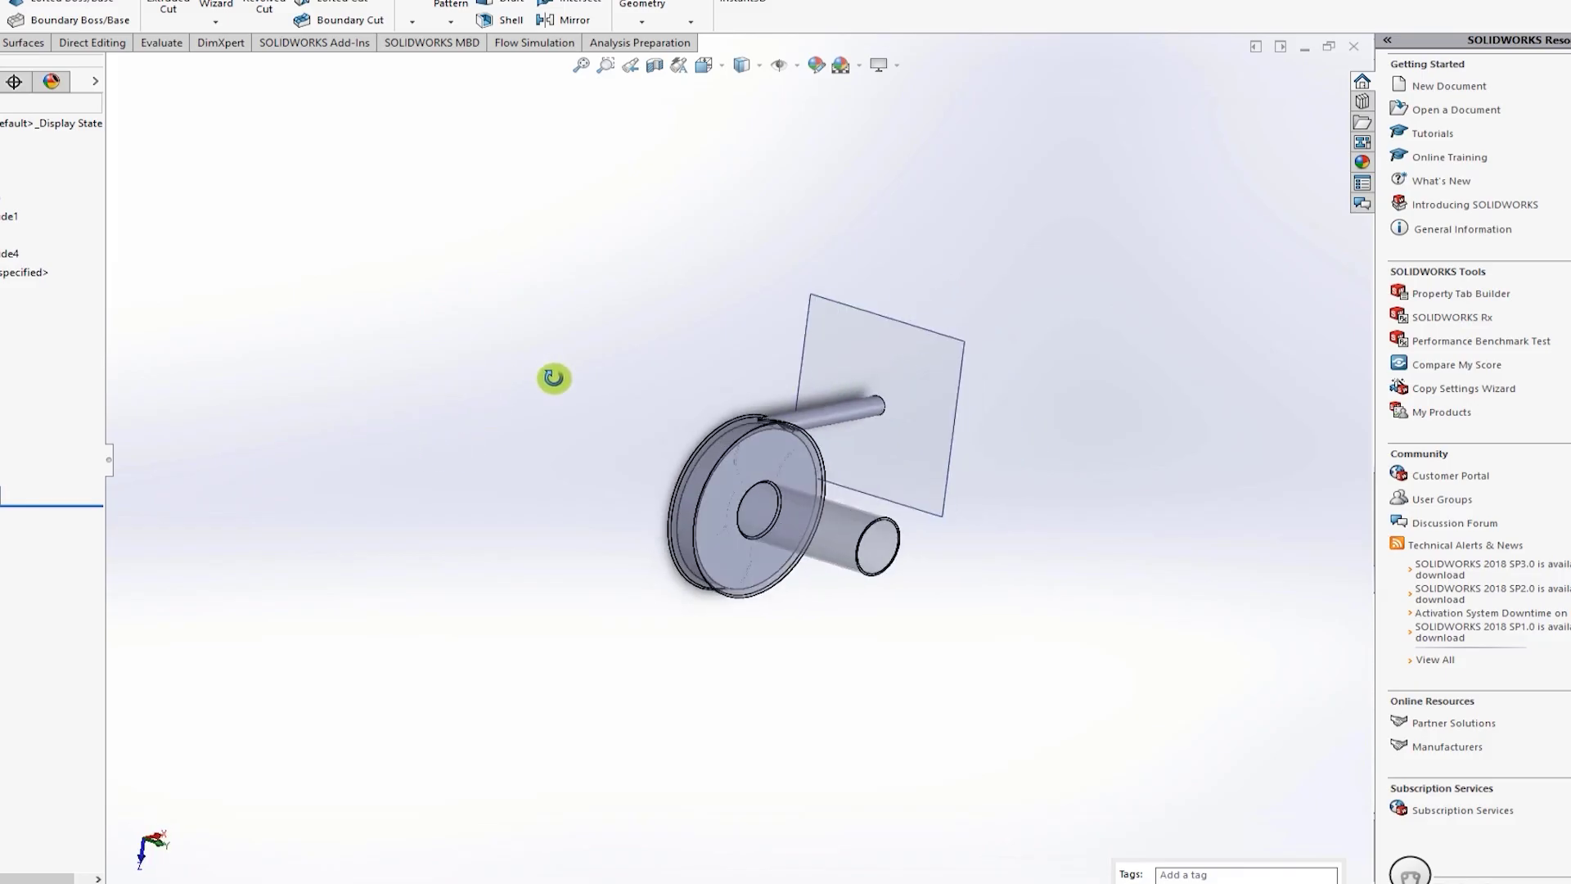
pyautogui.scroll(-5, 758, 454)
pyautogui.scroll(3, 586, 397)
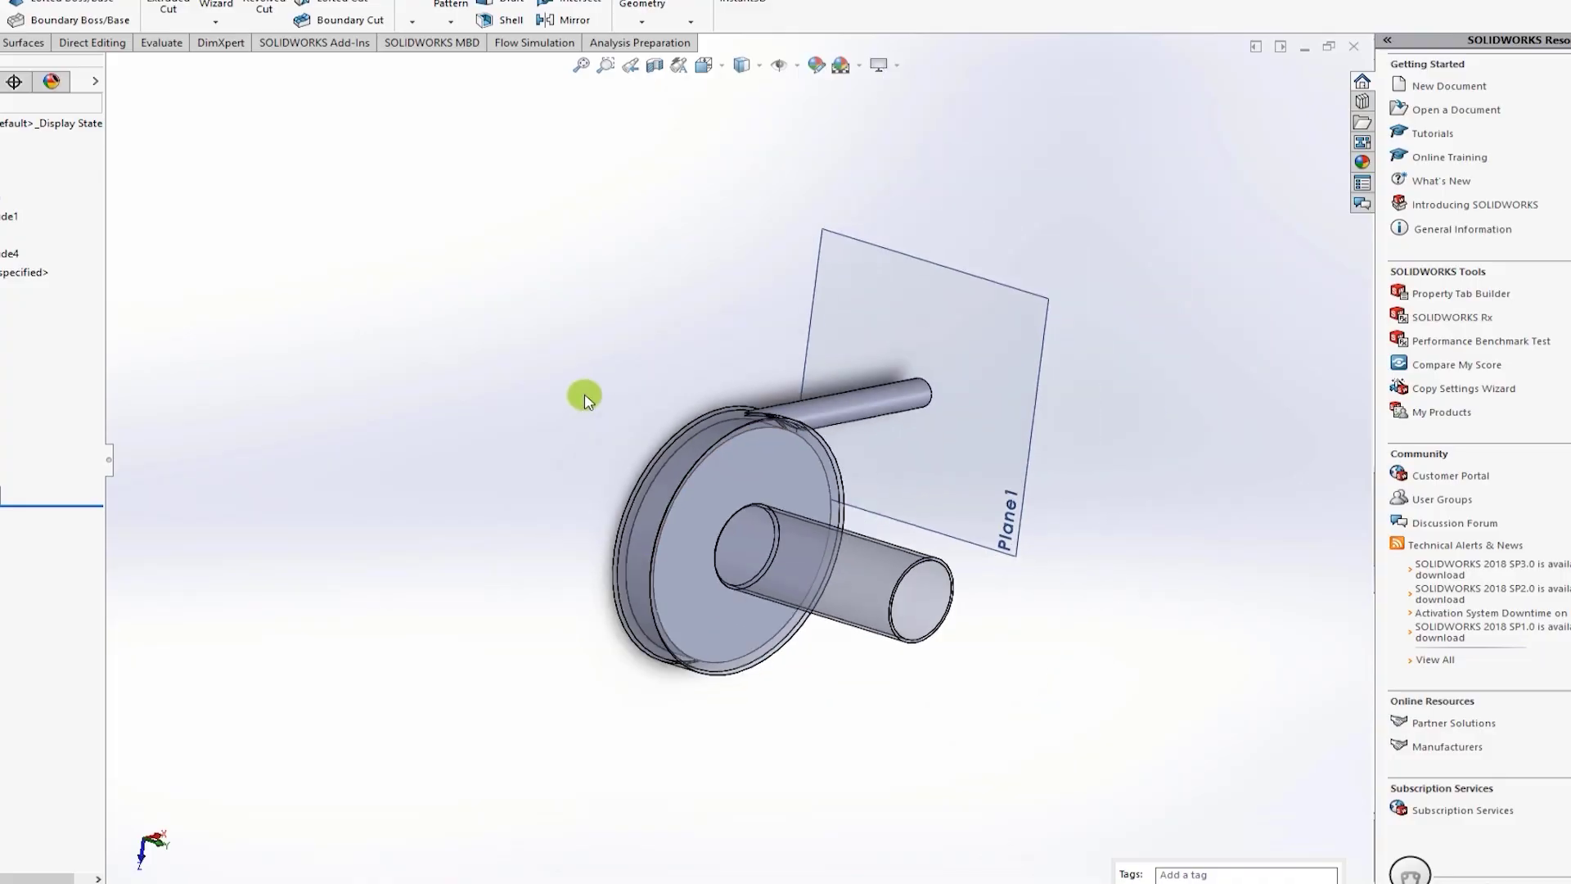
# Step: Start saving the part and create a new Desktop folder named centrifugal_pump
pyautogui.hotkey('ctrl', 's')
pyautogui.click(690, 250)
pyautogui.click(625, 278)
pyautogui.write('centrifugal_pum')
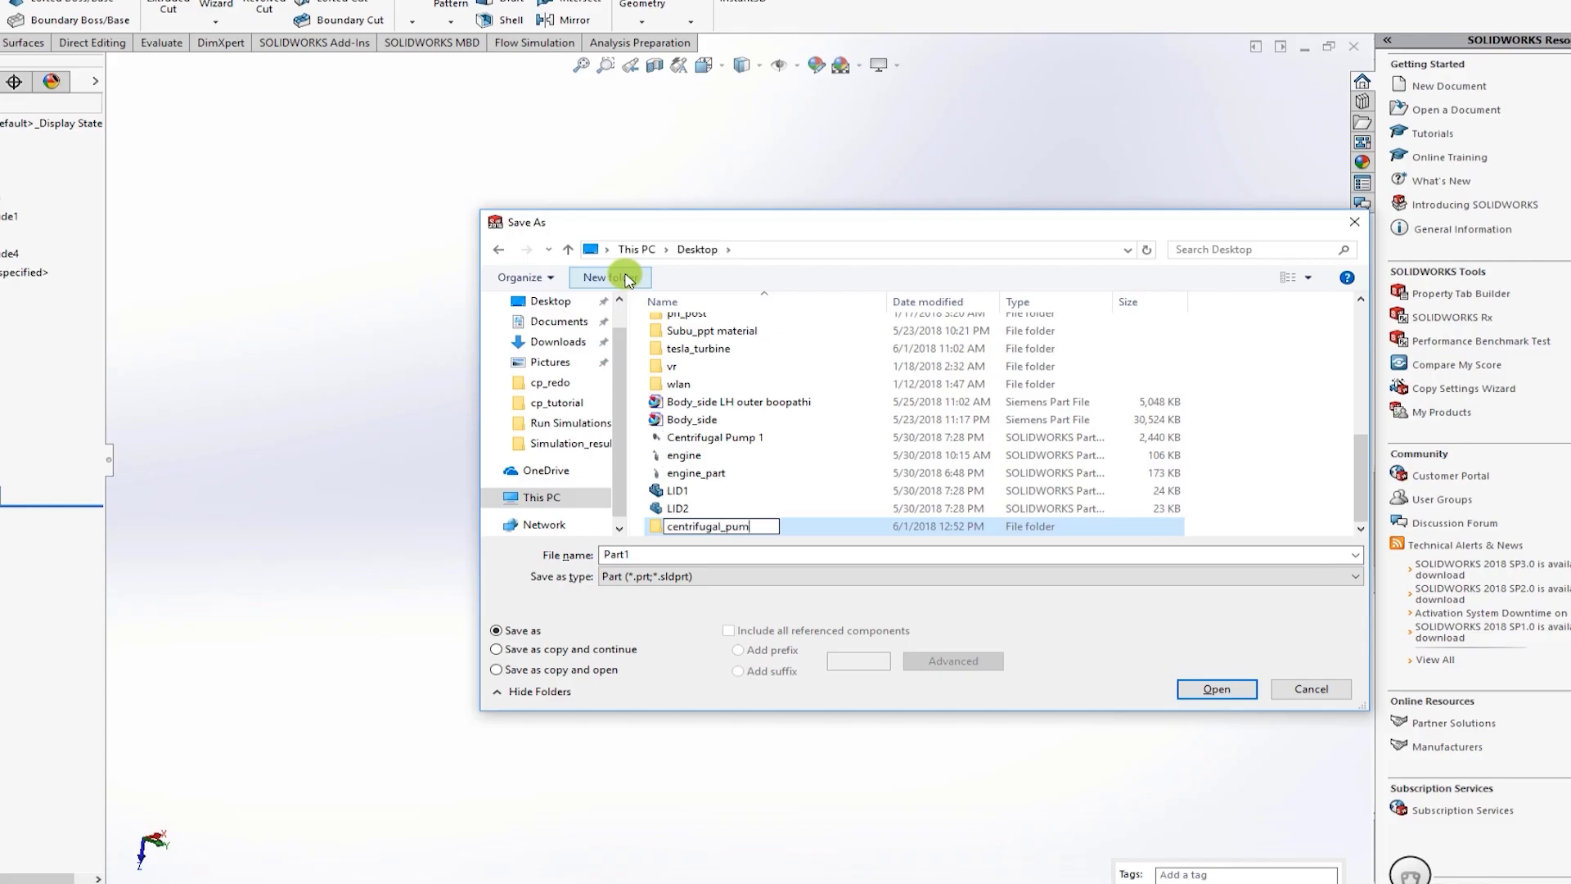
pyautogui.press('Return')
# Step: Save the part in the centrifugal_pump folder as cp_new after trying the name cp
pyautogui.click(717, 528)
pyautogui.doubleClick(717, 528)
pyautogui.write('cp')
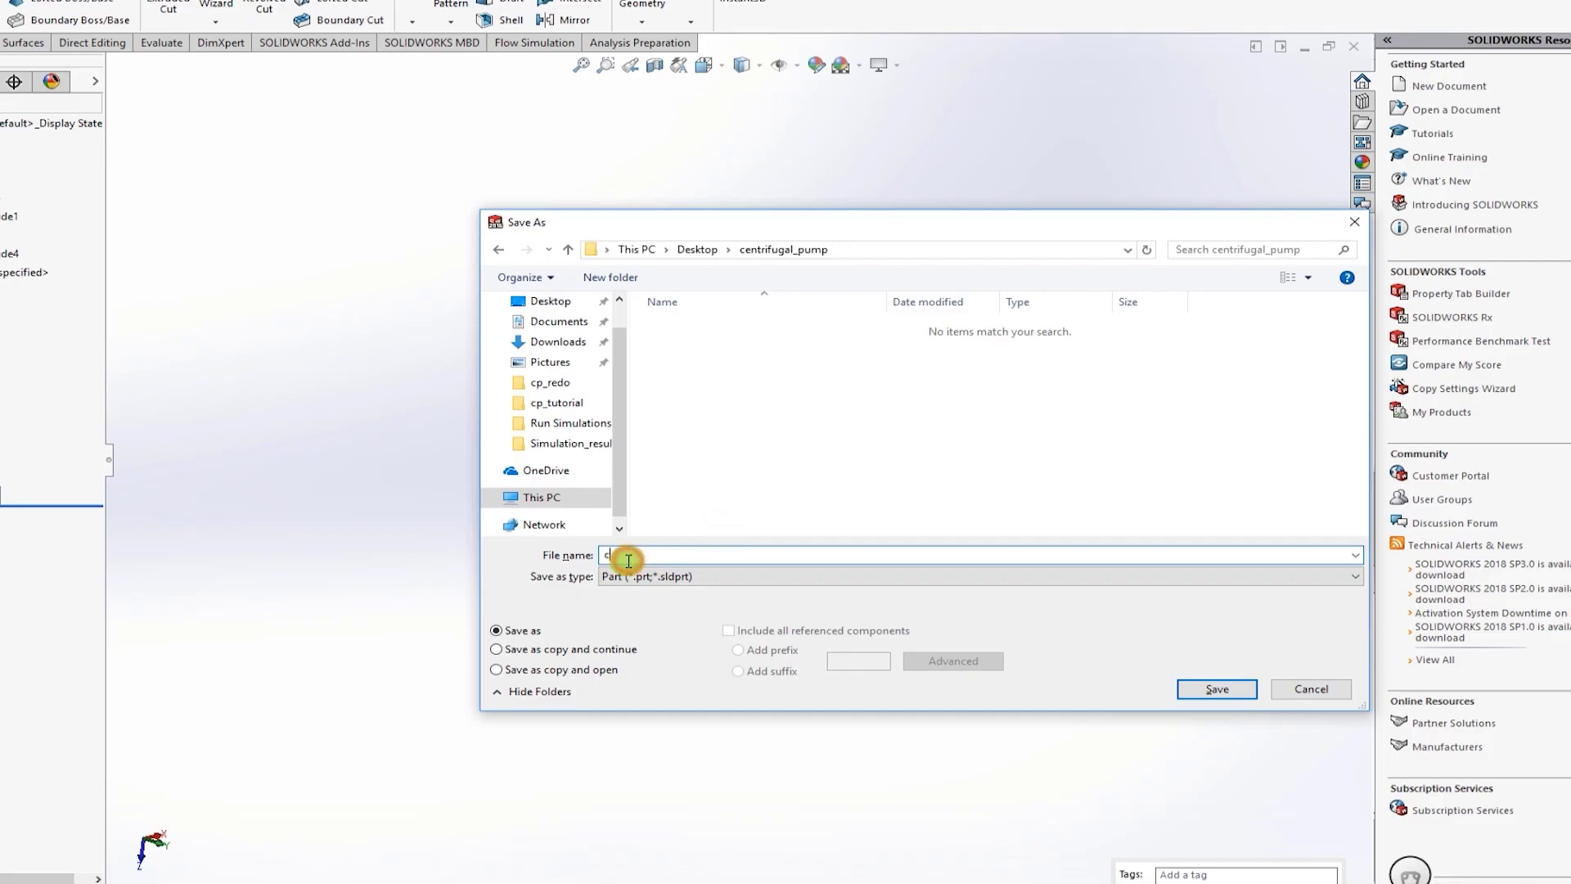
pyautogui.click(1191, 690)
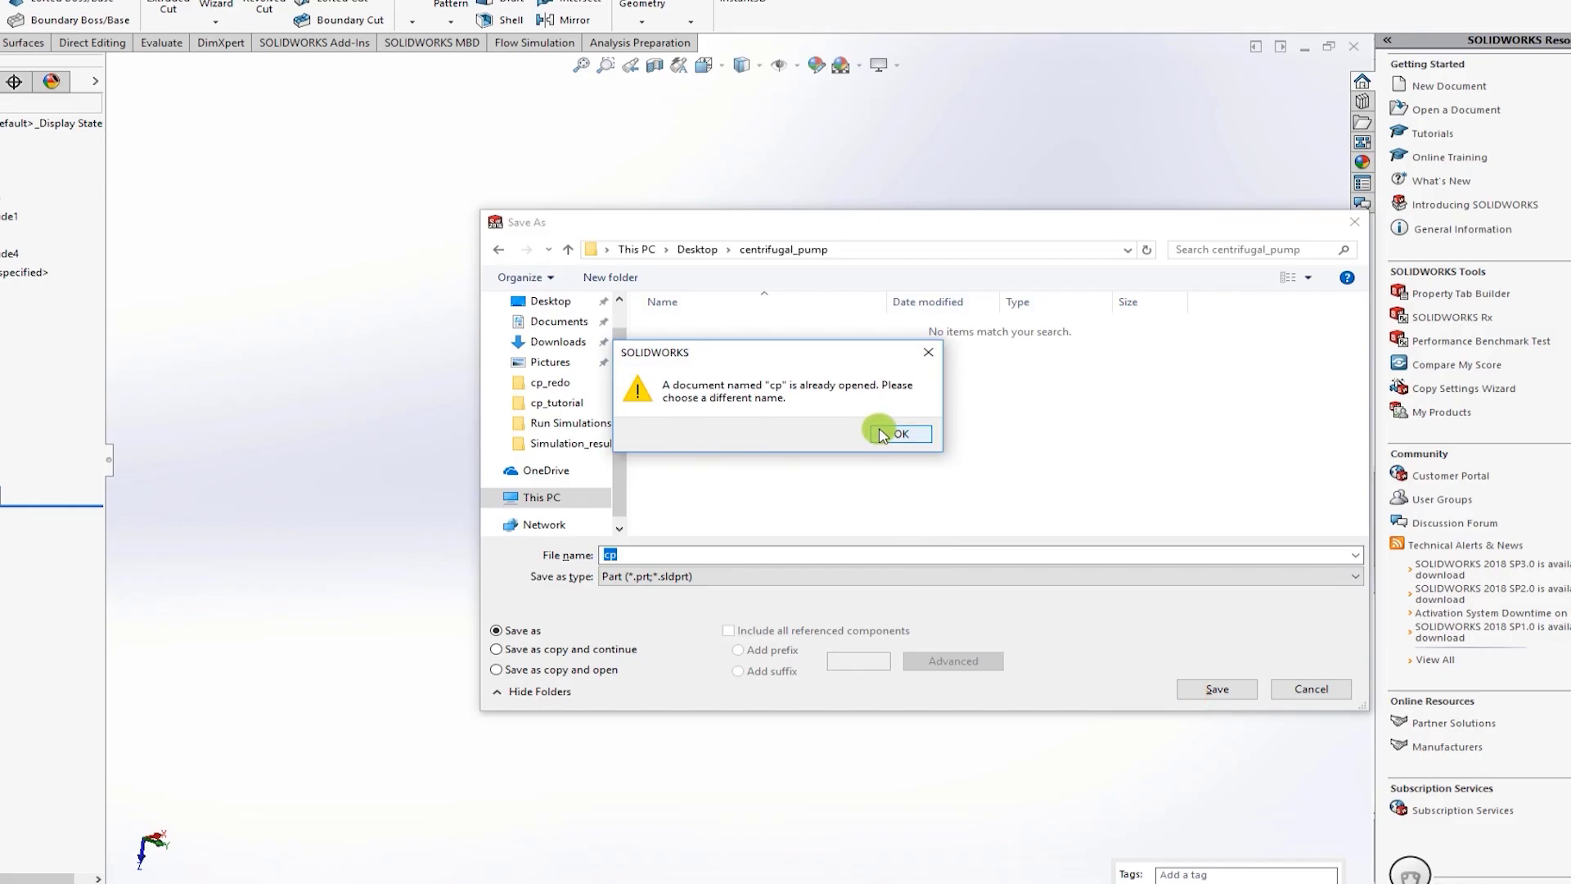
pyautogui.click(928, 352)
pyautogui.click(642, 556)
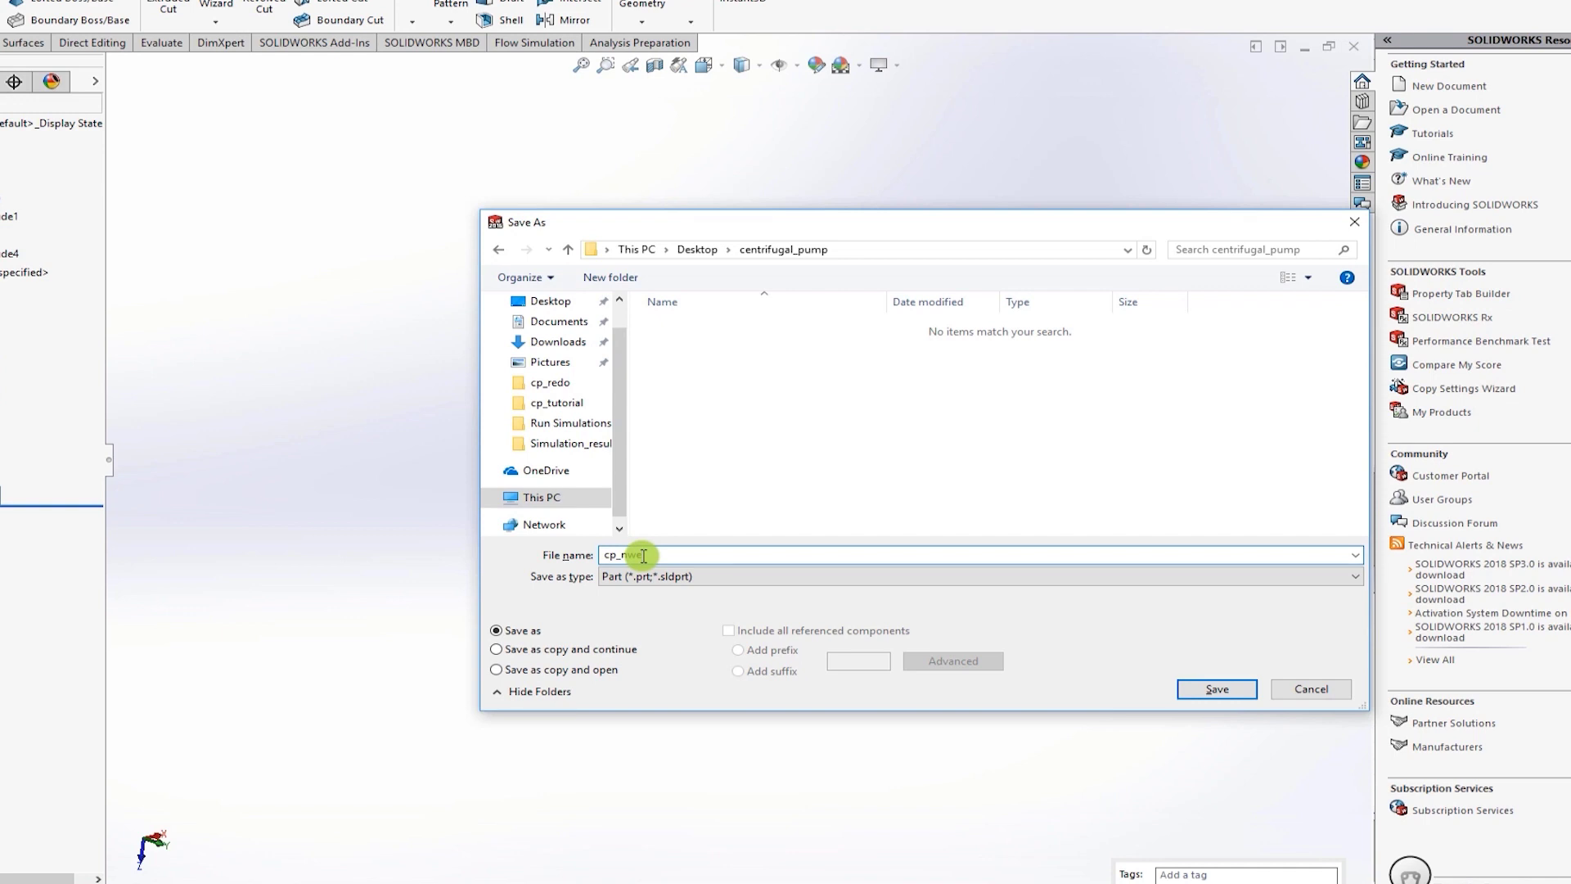
pyautogui.click(1209, 690)
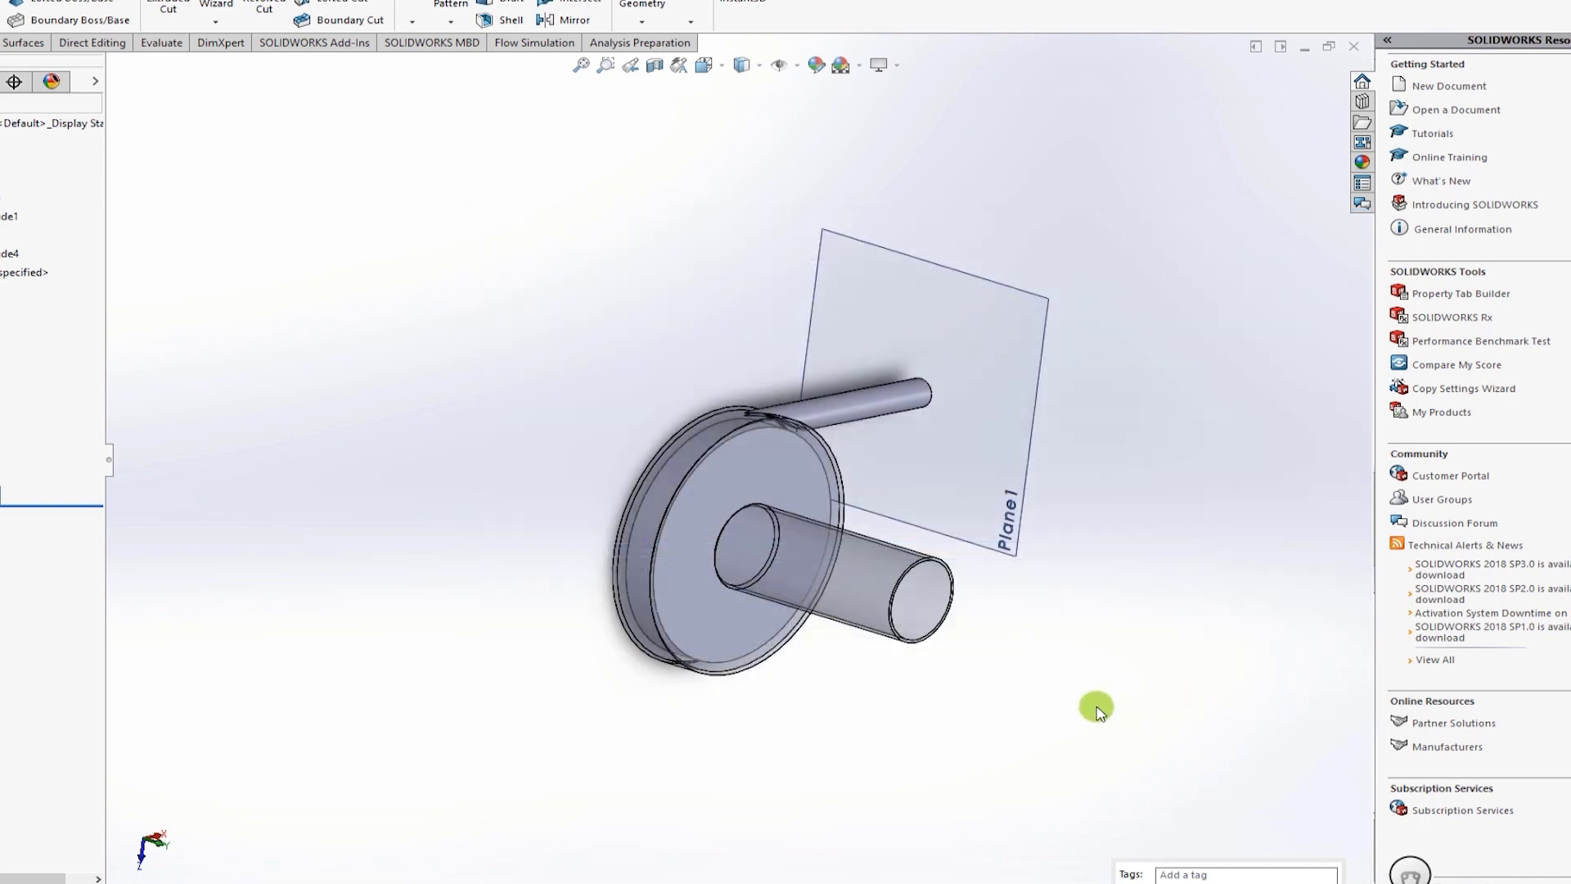
# Step: Start a Flow Simulation wizard project named cp in the current configuration, using the SI (m-kg-s) unit system
pyautogui.scroll(4, 1095, 708)
pyautogui.scroll(-4, 838, 498)
pyautogui.scroll(-2, 816, 490)
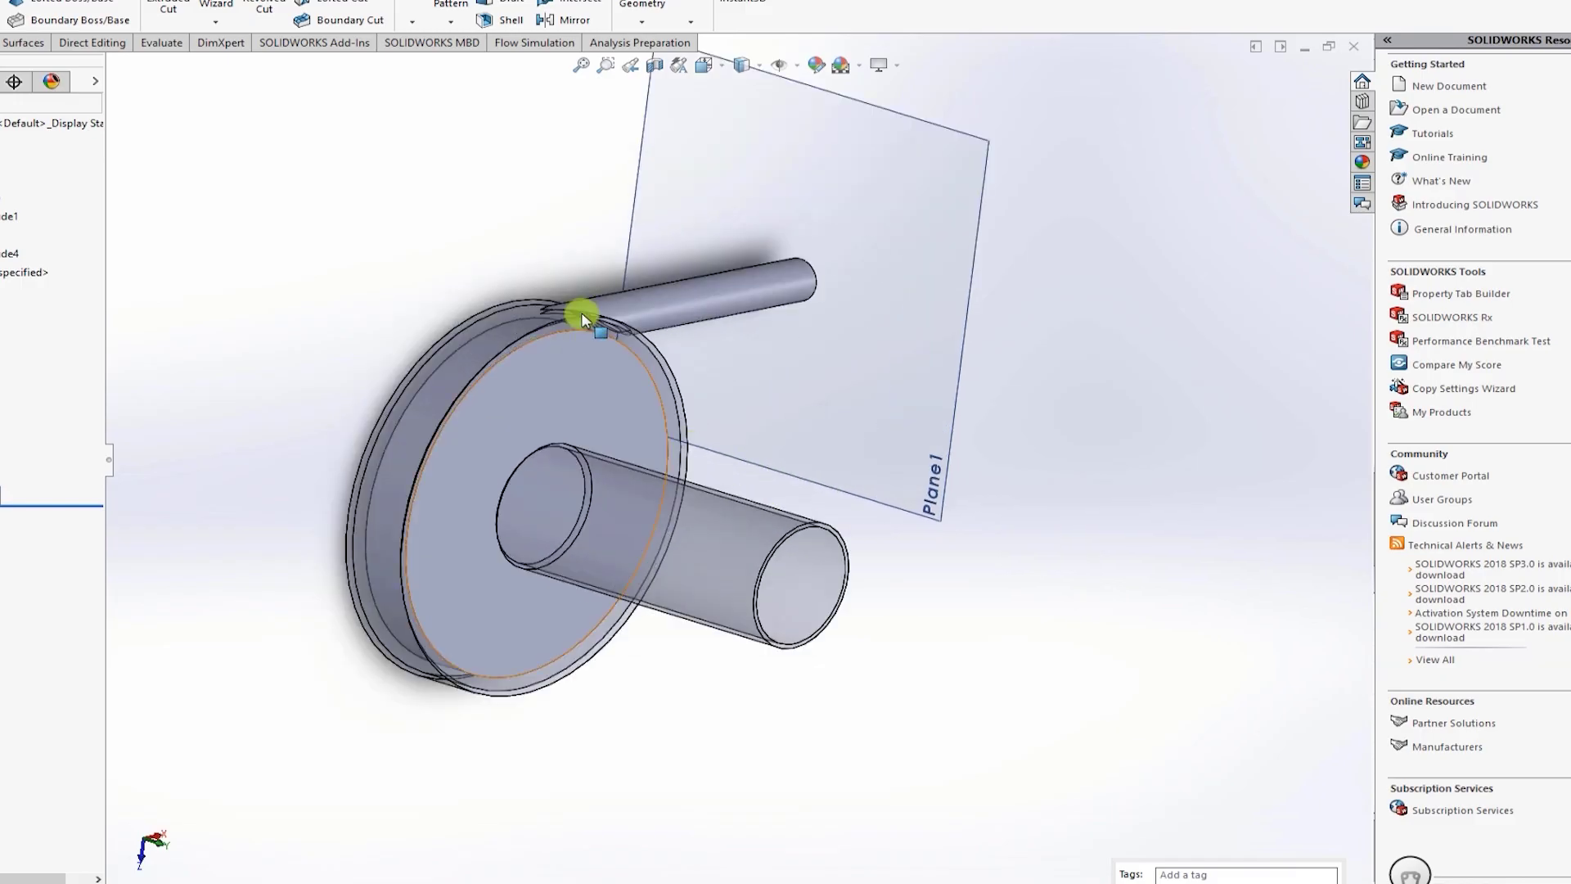
pyautogui.click(532, 42)
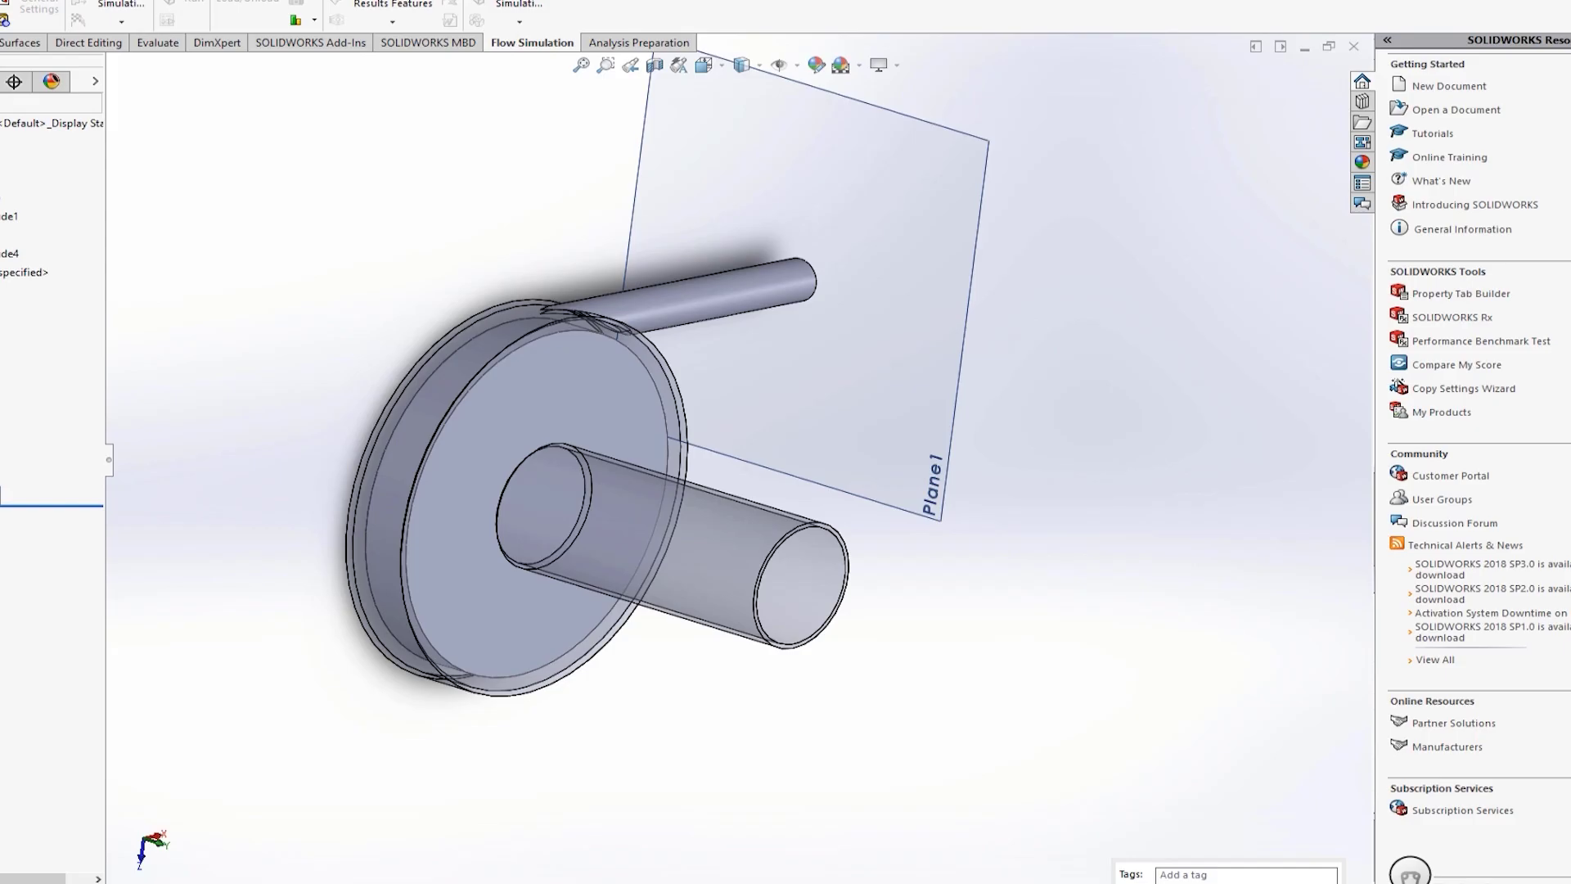
pyautogui.moveTo(792, 277); pyautogui.dragTo(489, 247)
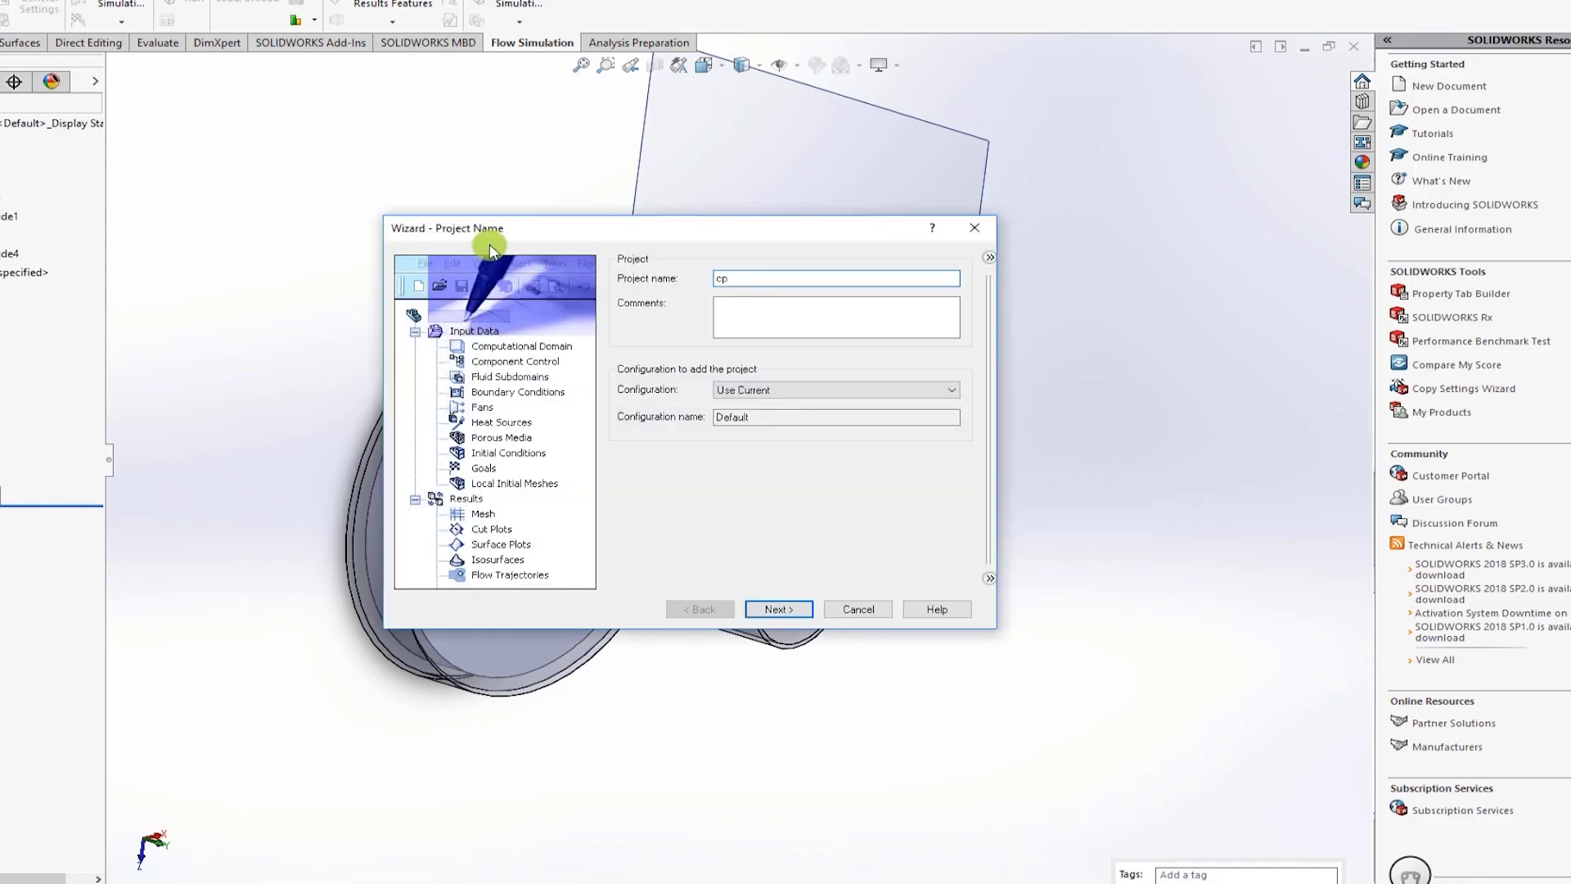
pyautogui.click(778, 610)
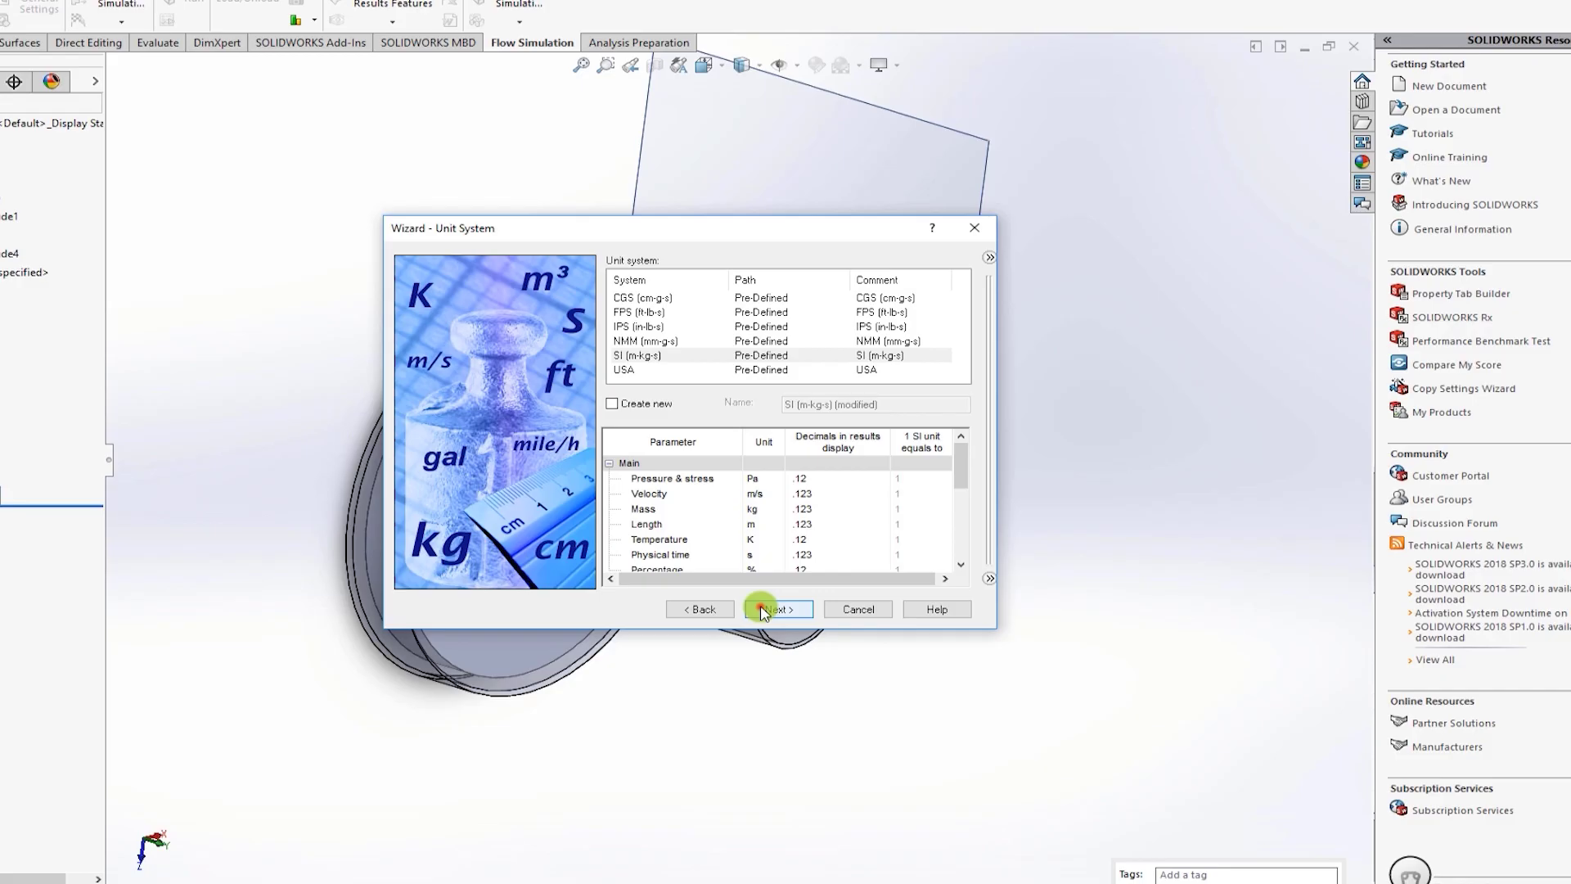
pyautogui.click(761, 610)
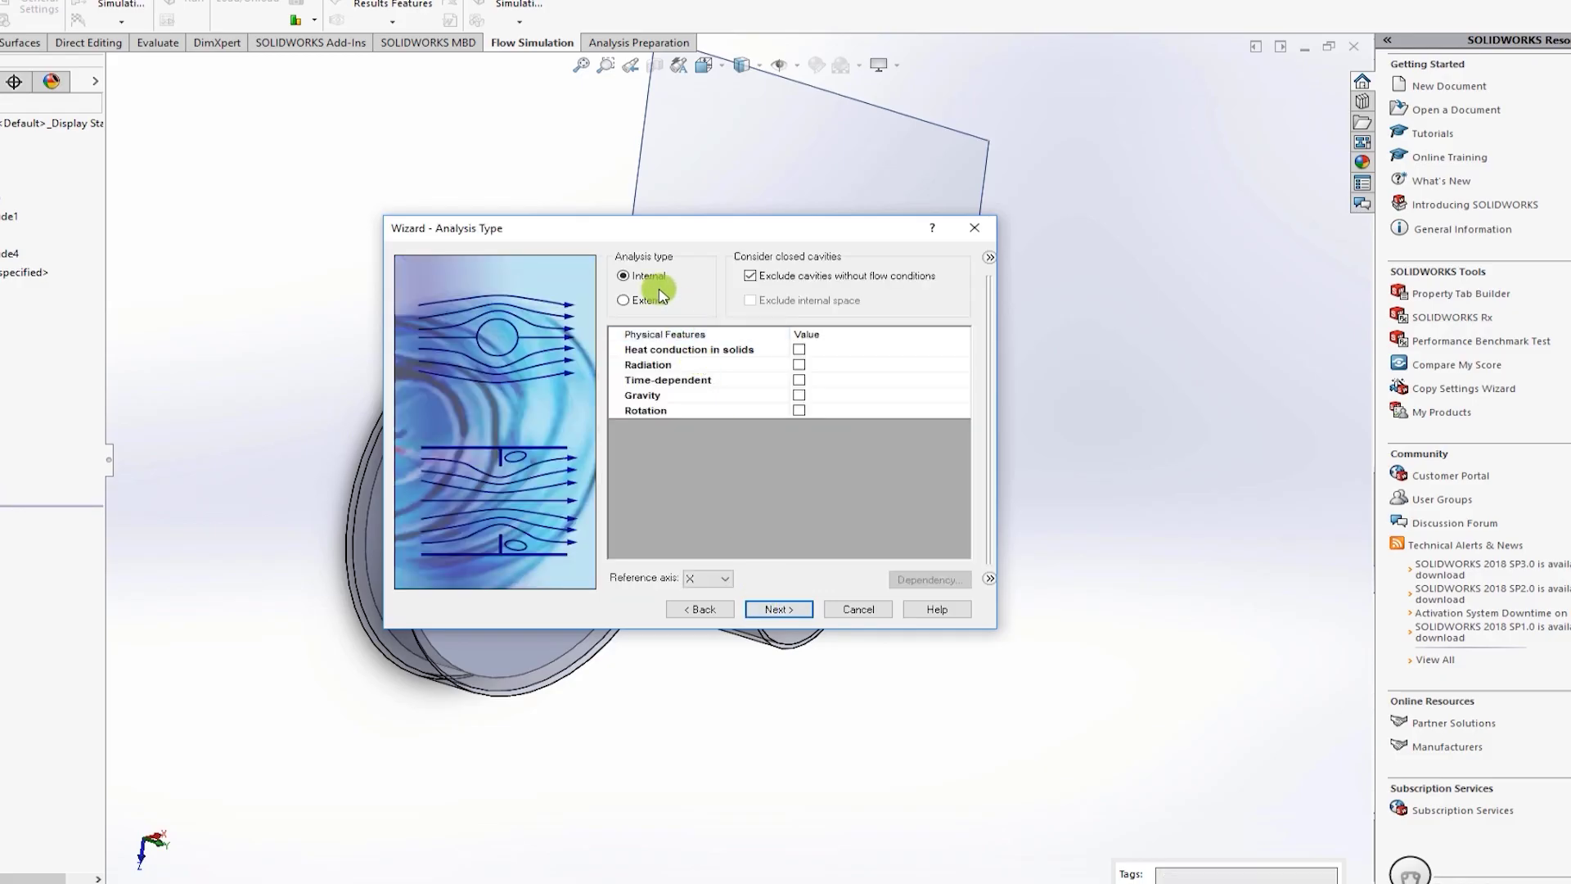
# Step: Keep the analysis type Internal and enable Rotation with the type Local region(s) (Averaging)
pyautogui.click(799, 411)
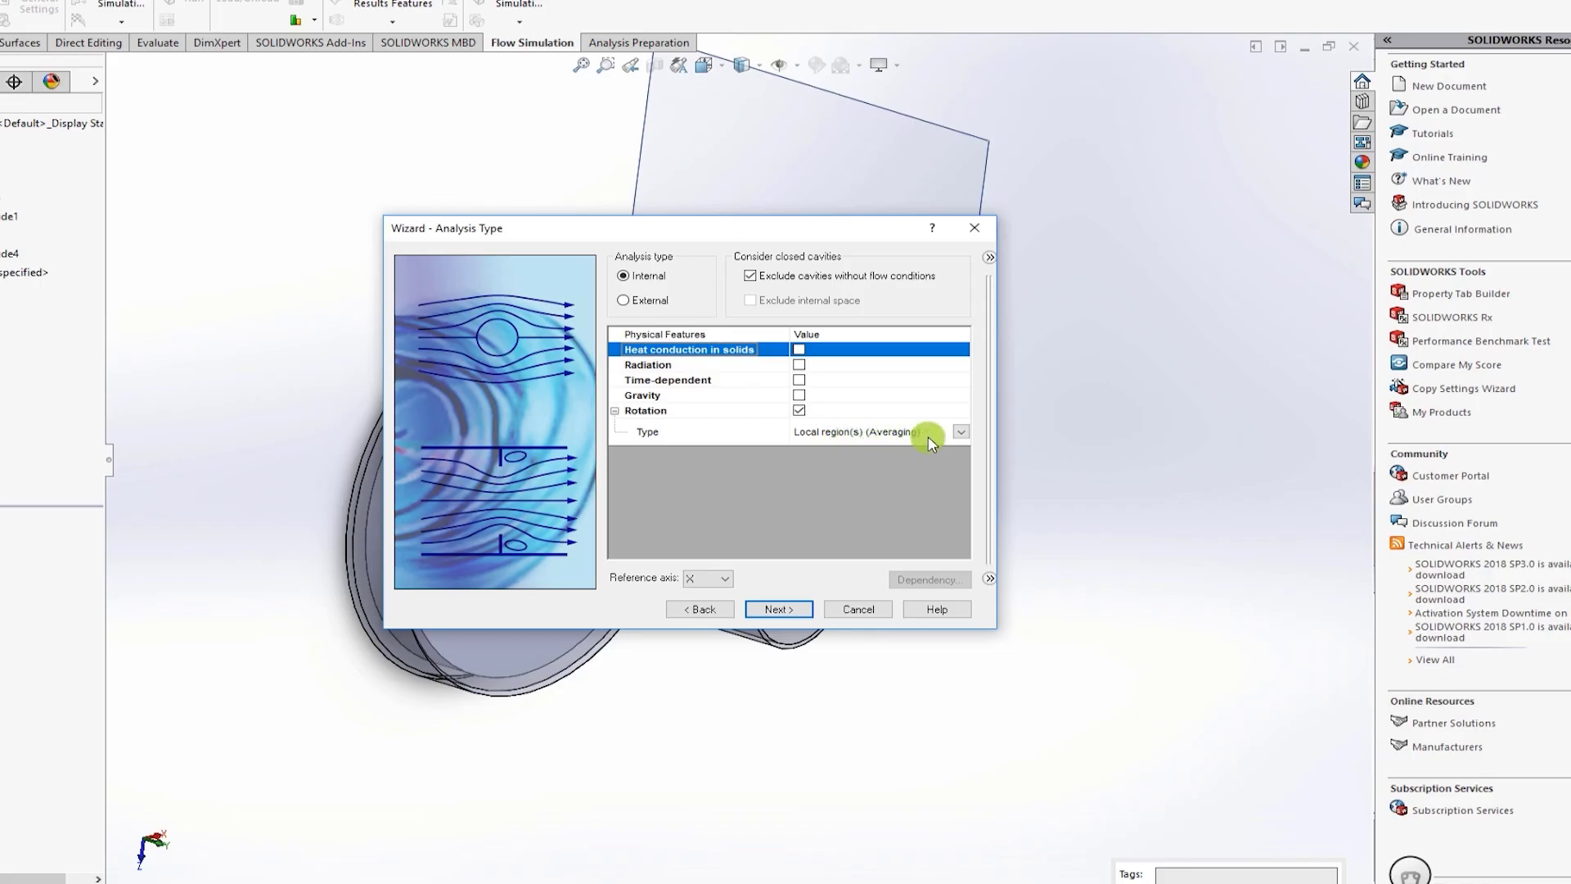
pyautogui.click(960, 431)
pyautogui.click(956, 430)
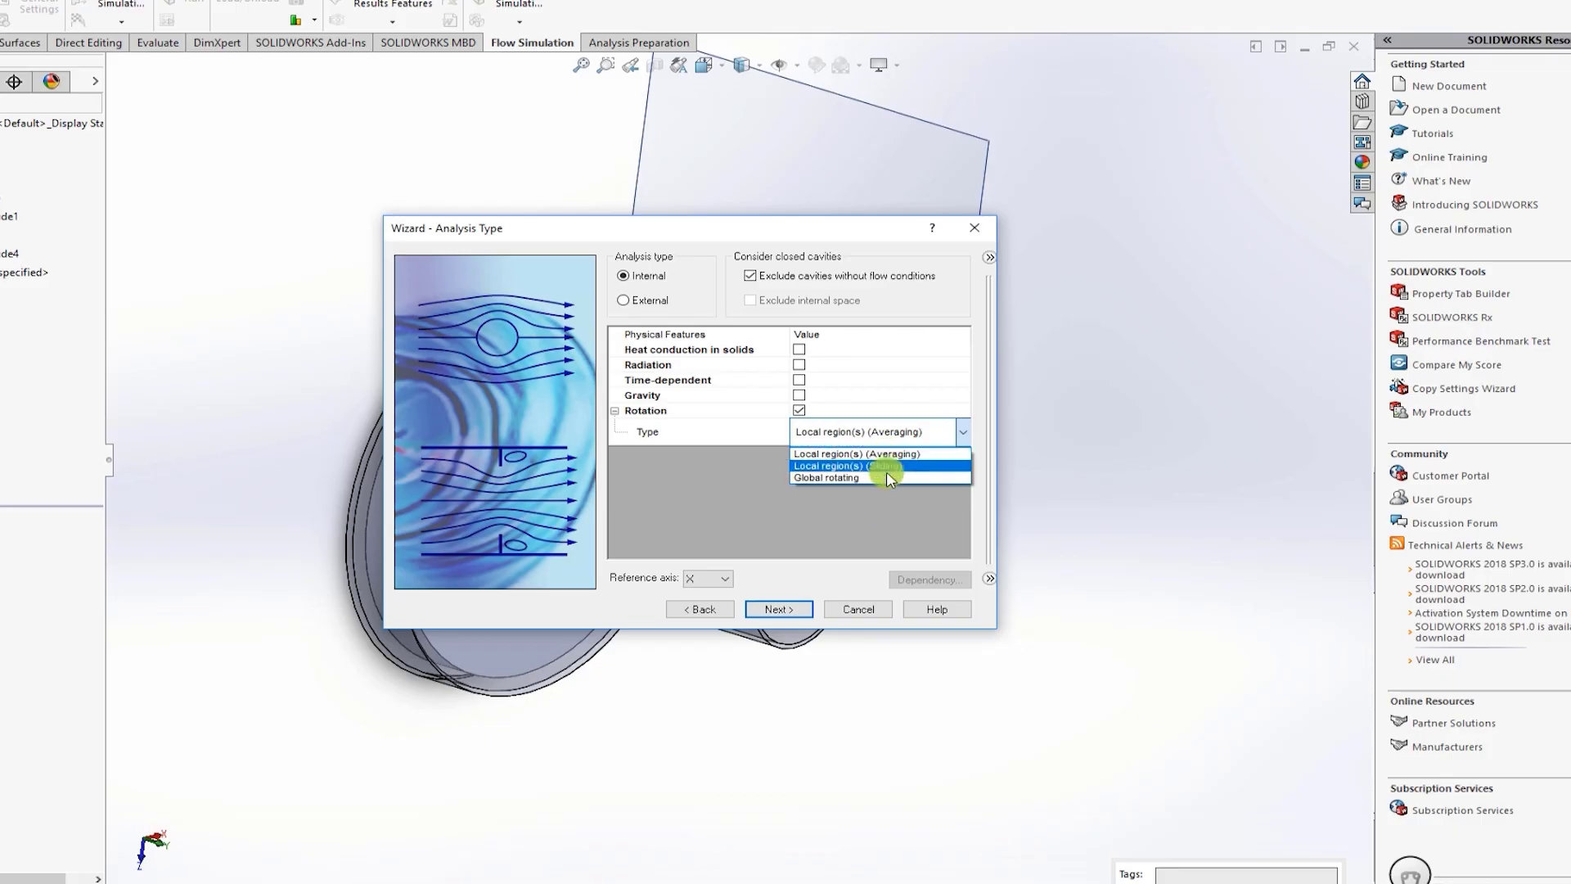
pyautogui.click(886, 533)
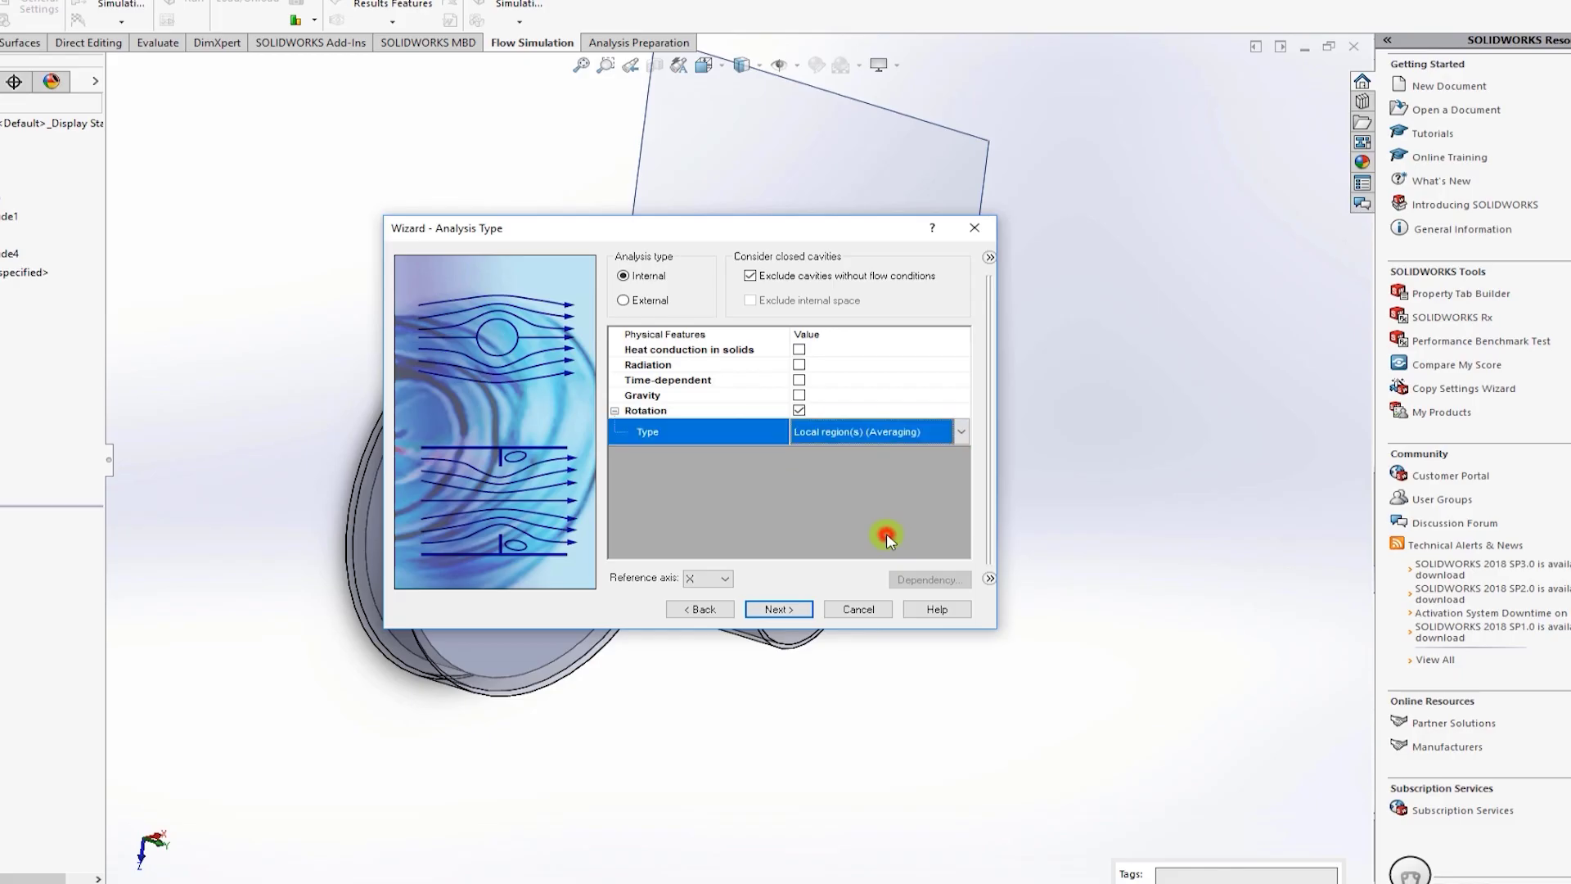
pyautogui.click(778, 610)
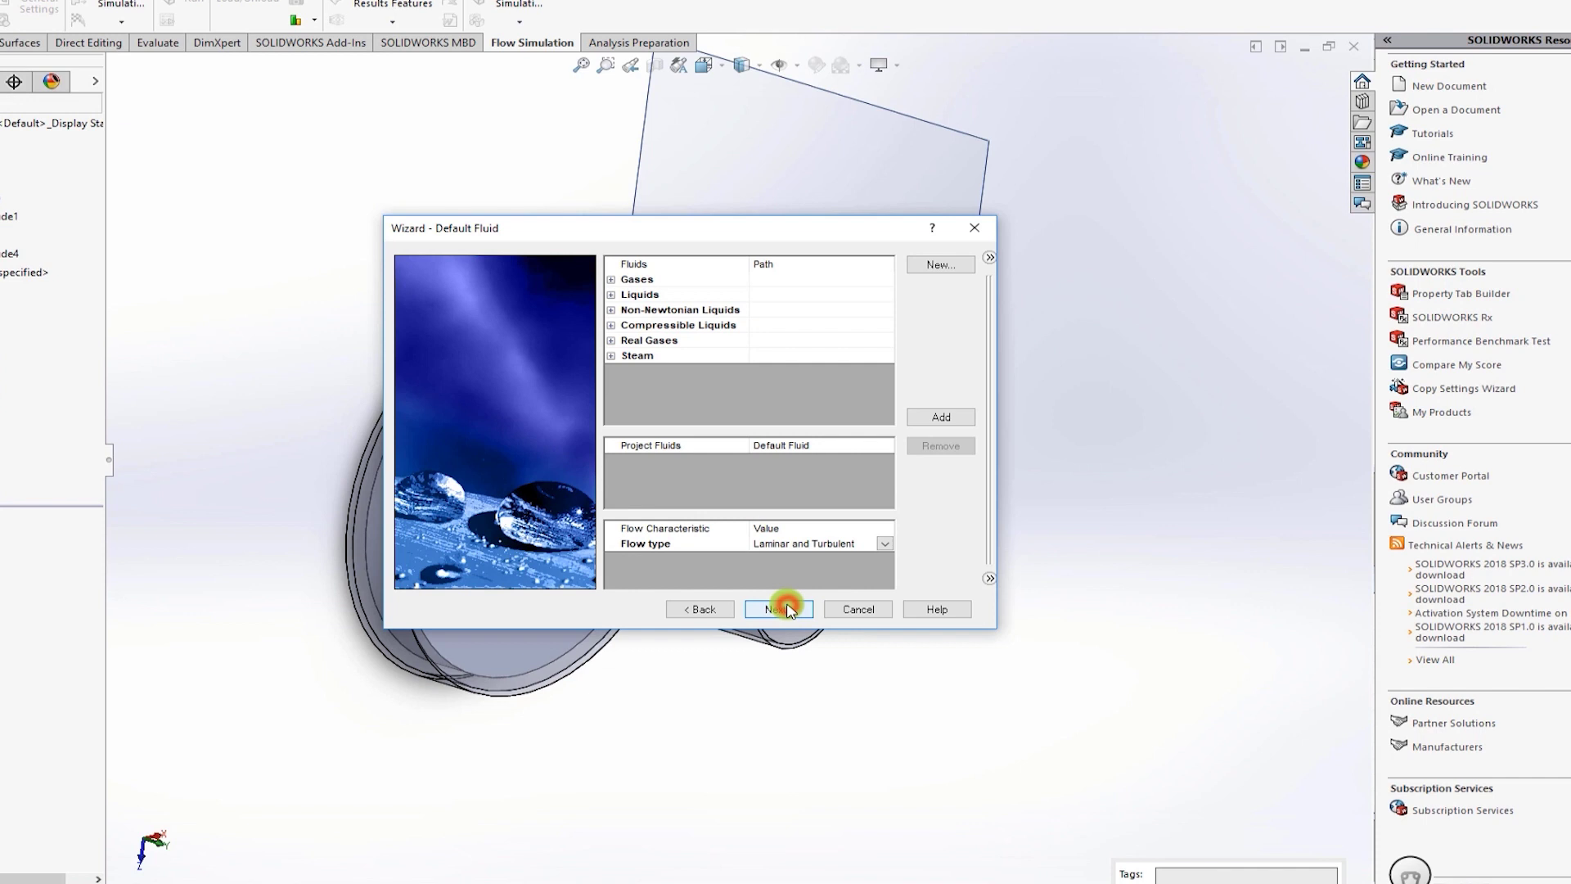
# Step: Add liquid Water as the default project fluid and finish the wizard with the default adiabatic wall and initial conditions
pyautogui.click(609, 294)
pyautogui.scroll(-3, 696, 384)
pyautogui.click(697, 418)
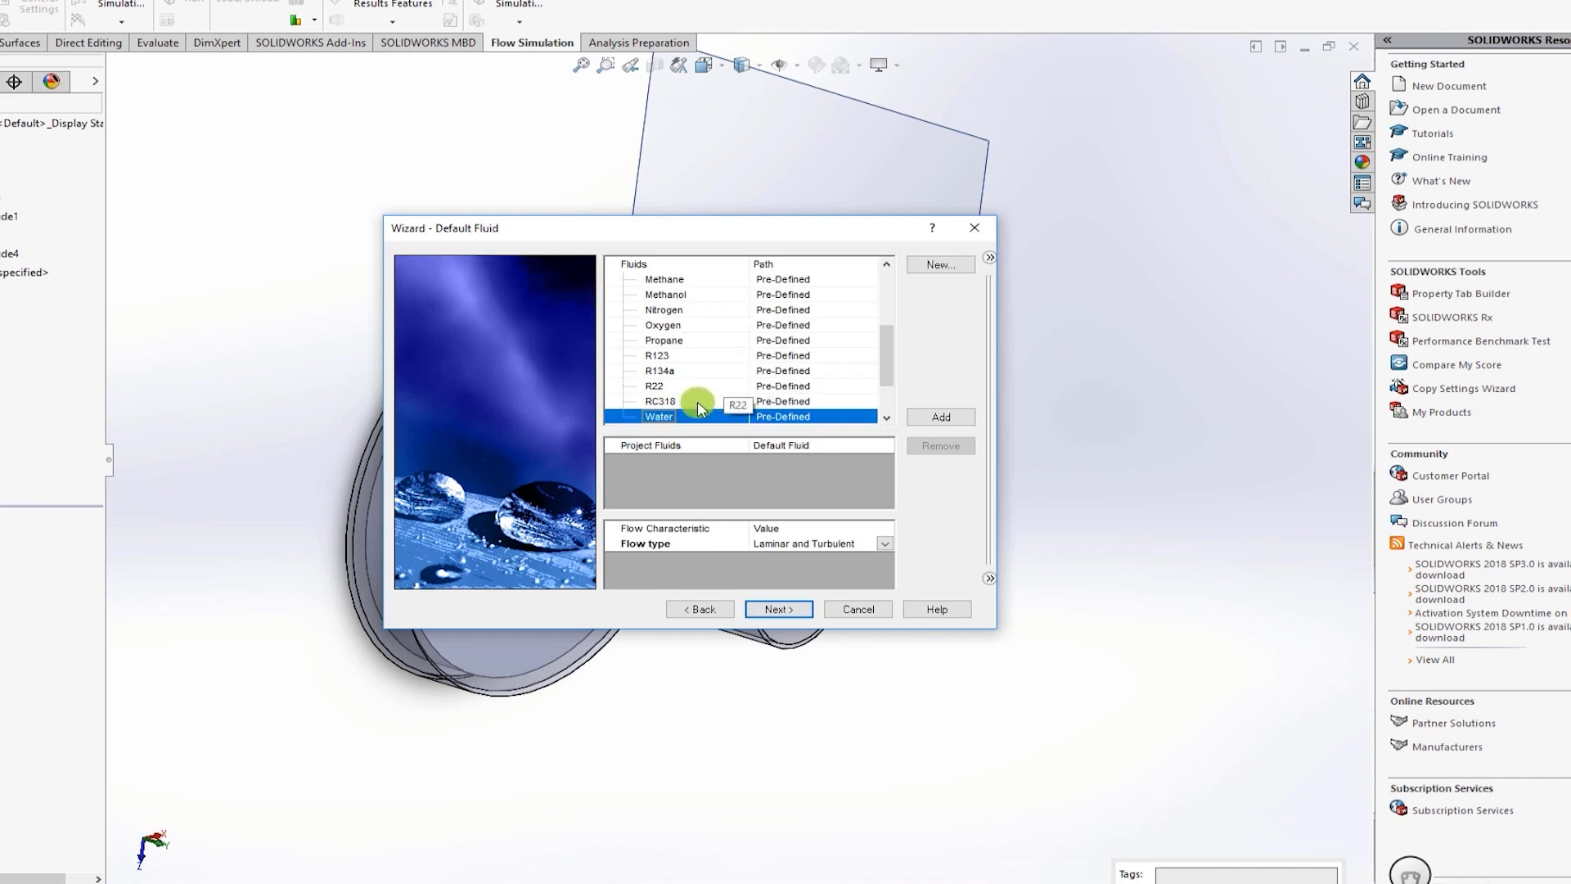
pyautogui.doubleClick(700, 416)
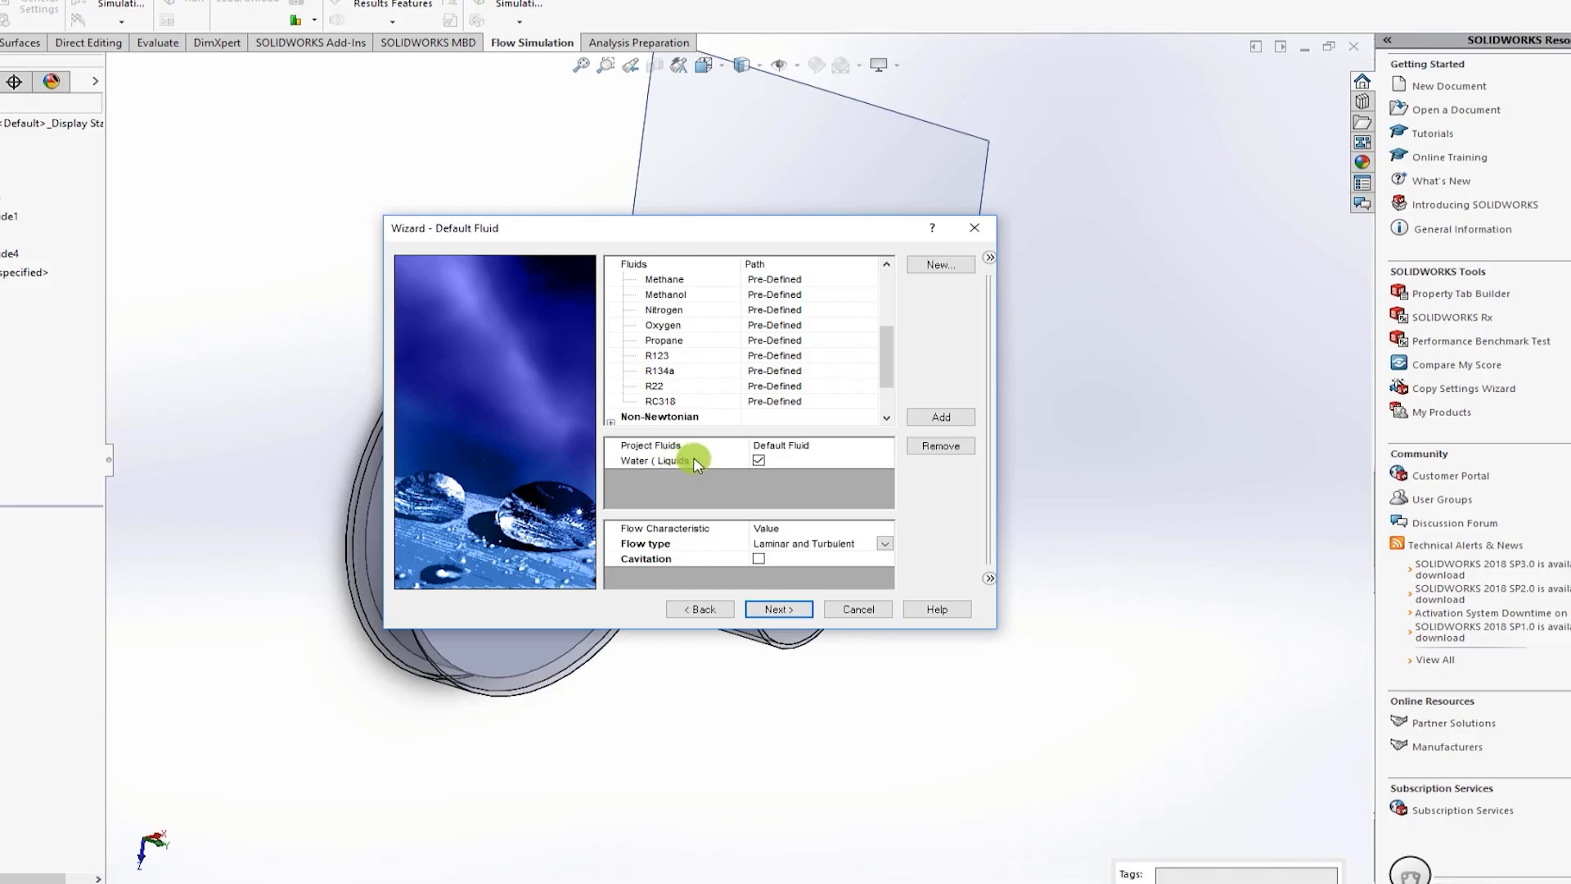
pyautogui.click(794, 610)
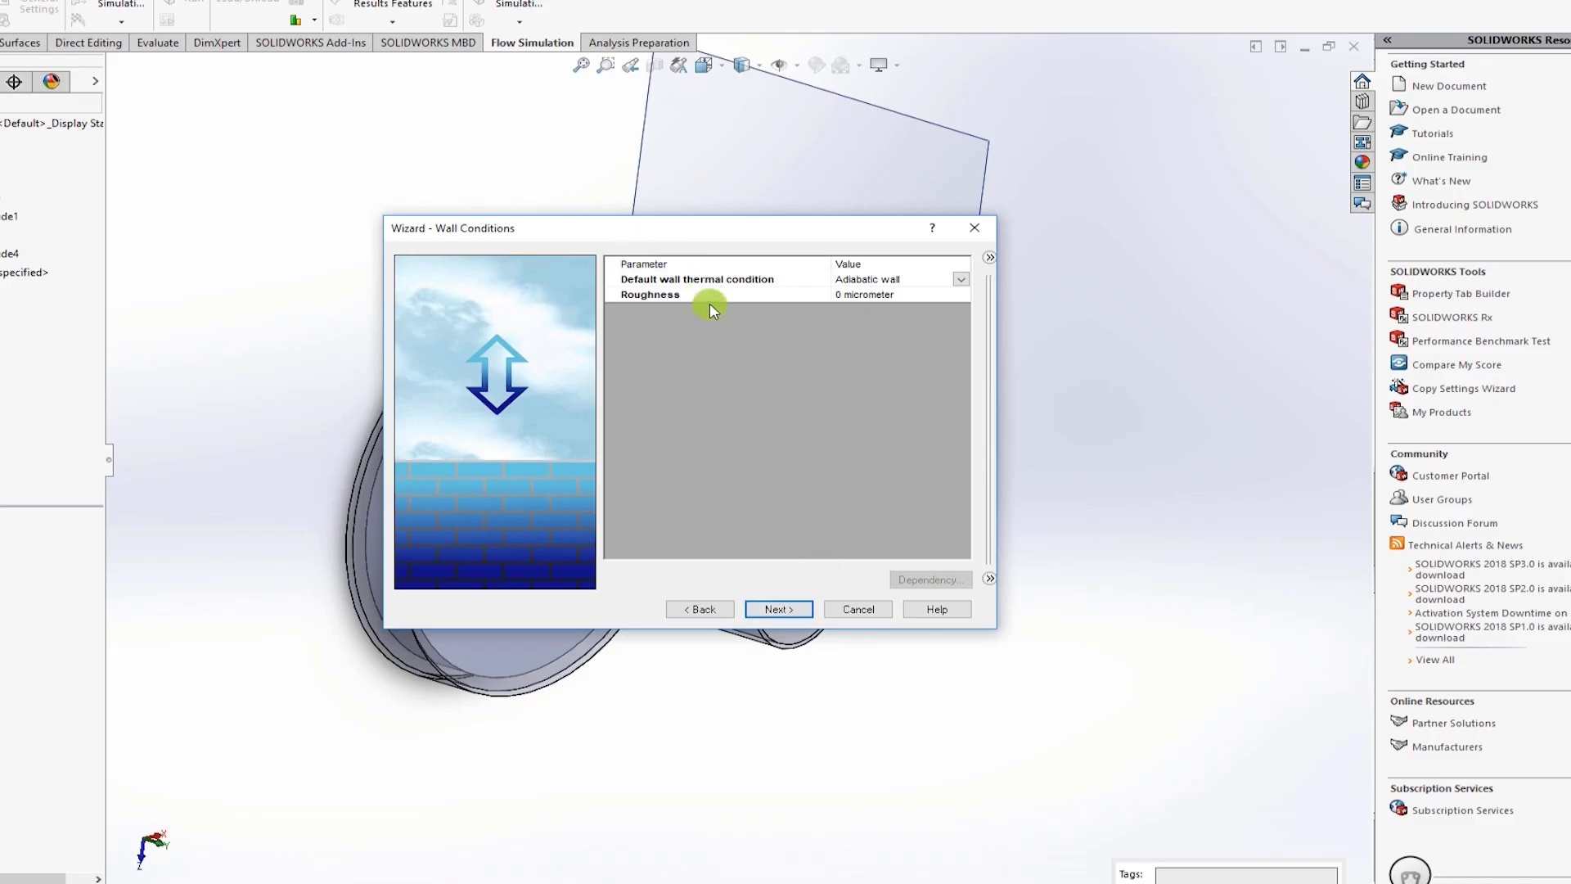
pyautogui.click(794, 609)
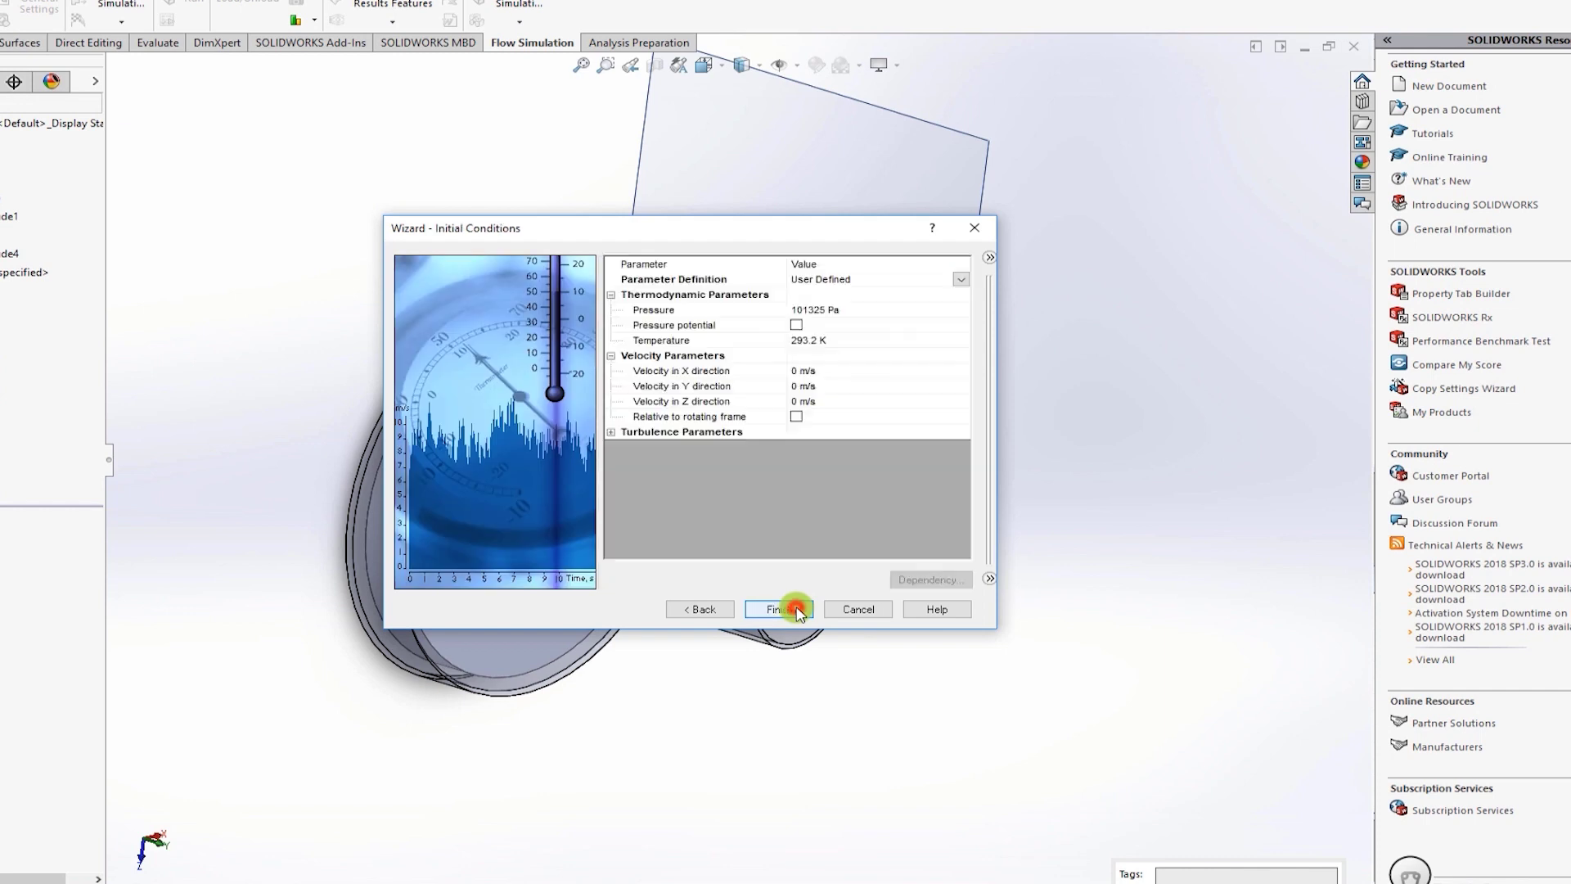
pyautogui.click(798, 611)
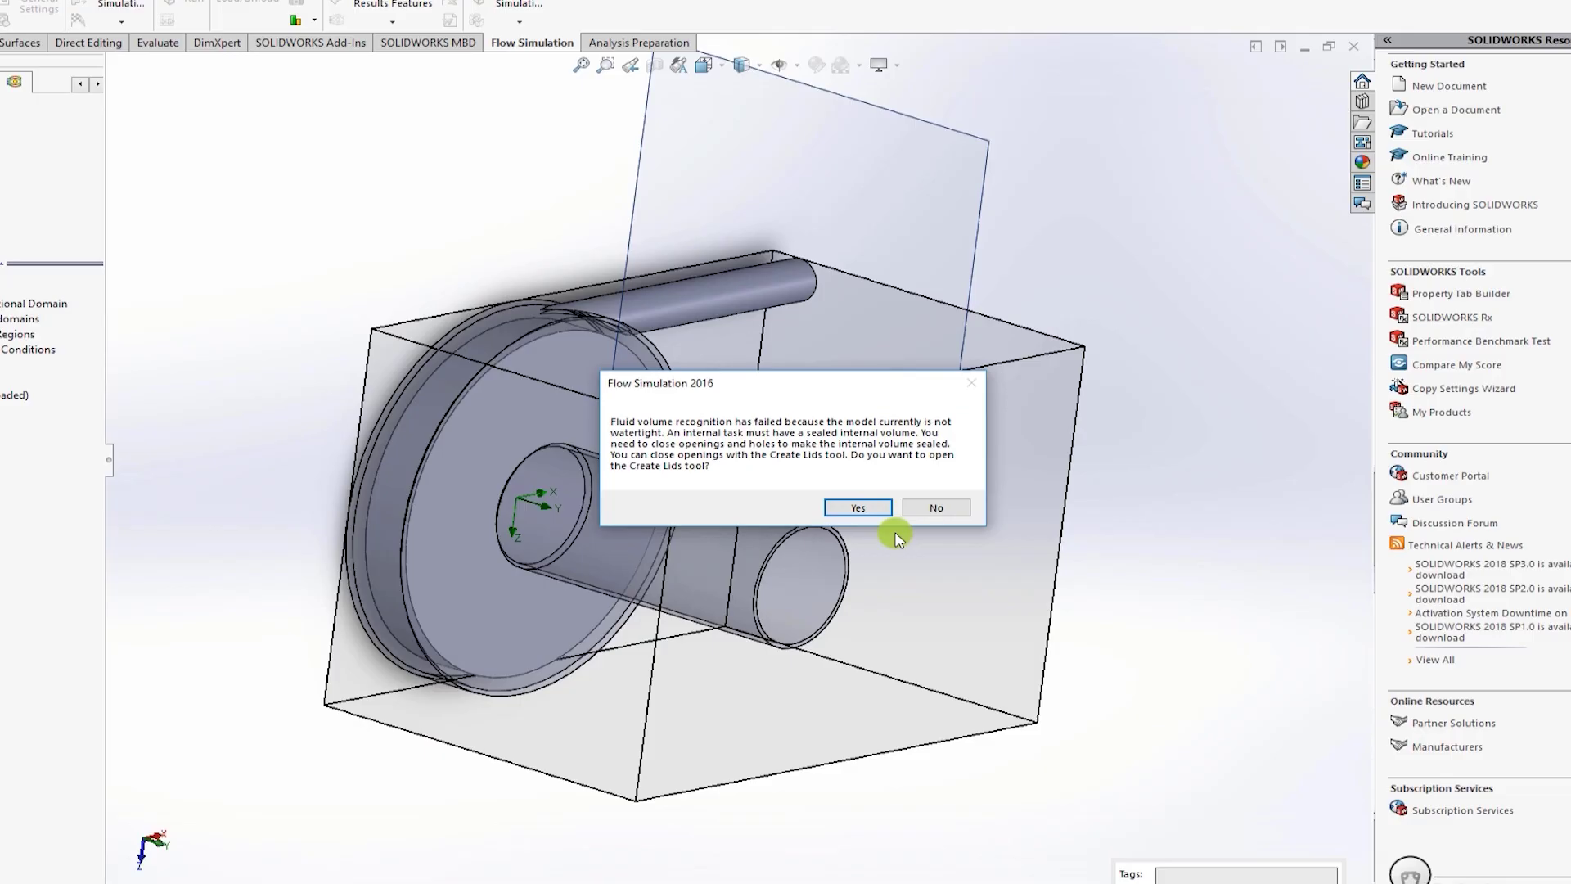
# Step: Use the Create Lids tool to close the openings at the inlet cylinder's and outlet pipe's end faces
pyautogui.click(858, 503)
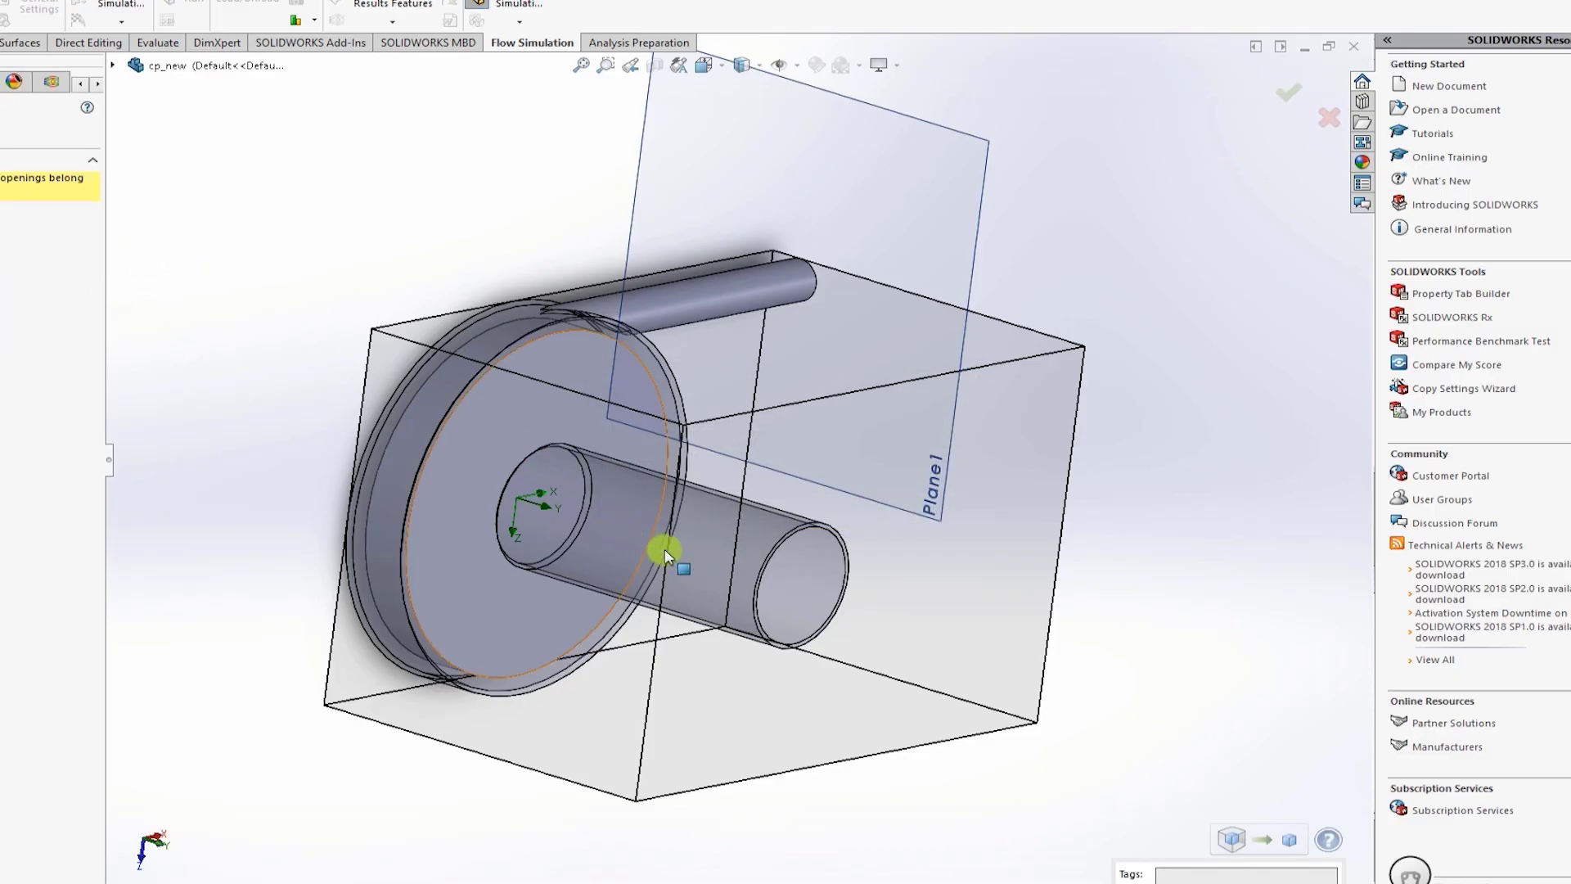
pyautogui.scroll(-5, 831, 530)
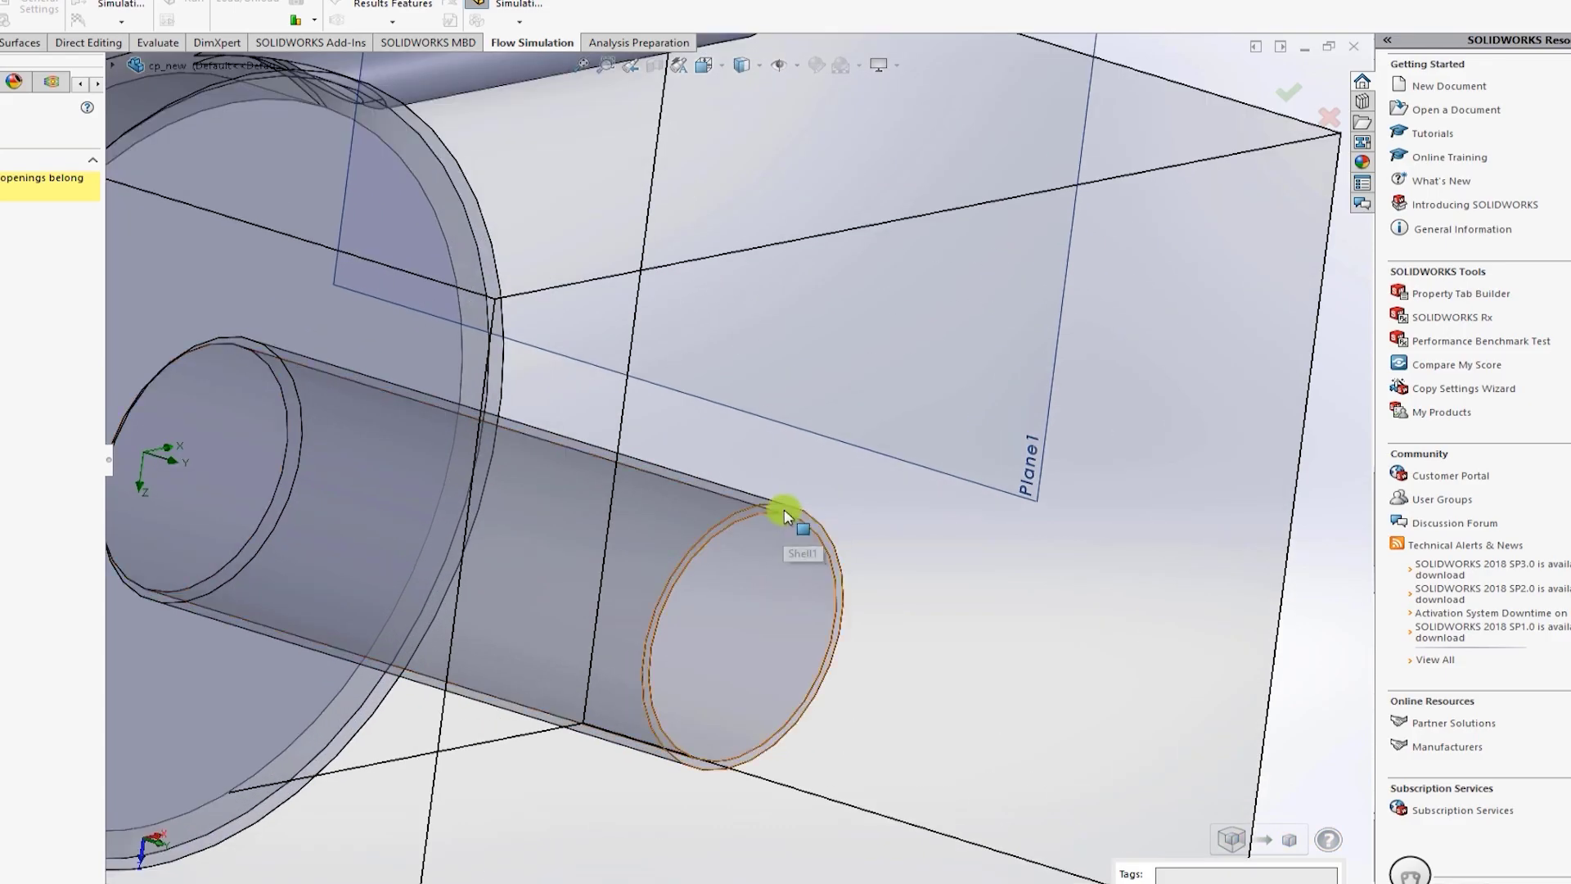
pyautogui.click(791, 524)
pyautogui.scroll(8, 790, 523)
pyautogui.moveTo(831, 295); pyautogui.dragTo(676, 391, button='middle')
pyautogui.scroll(-8, 676, 392)
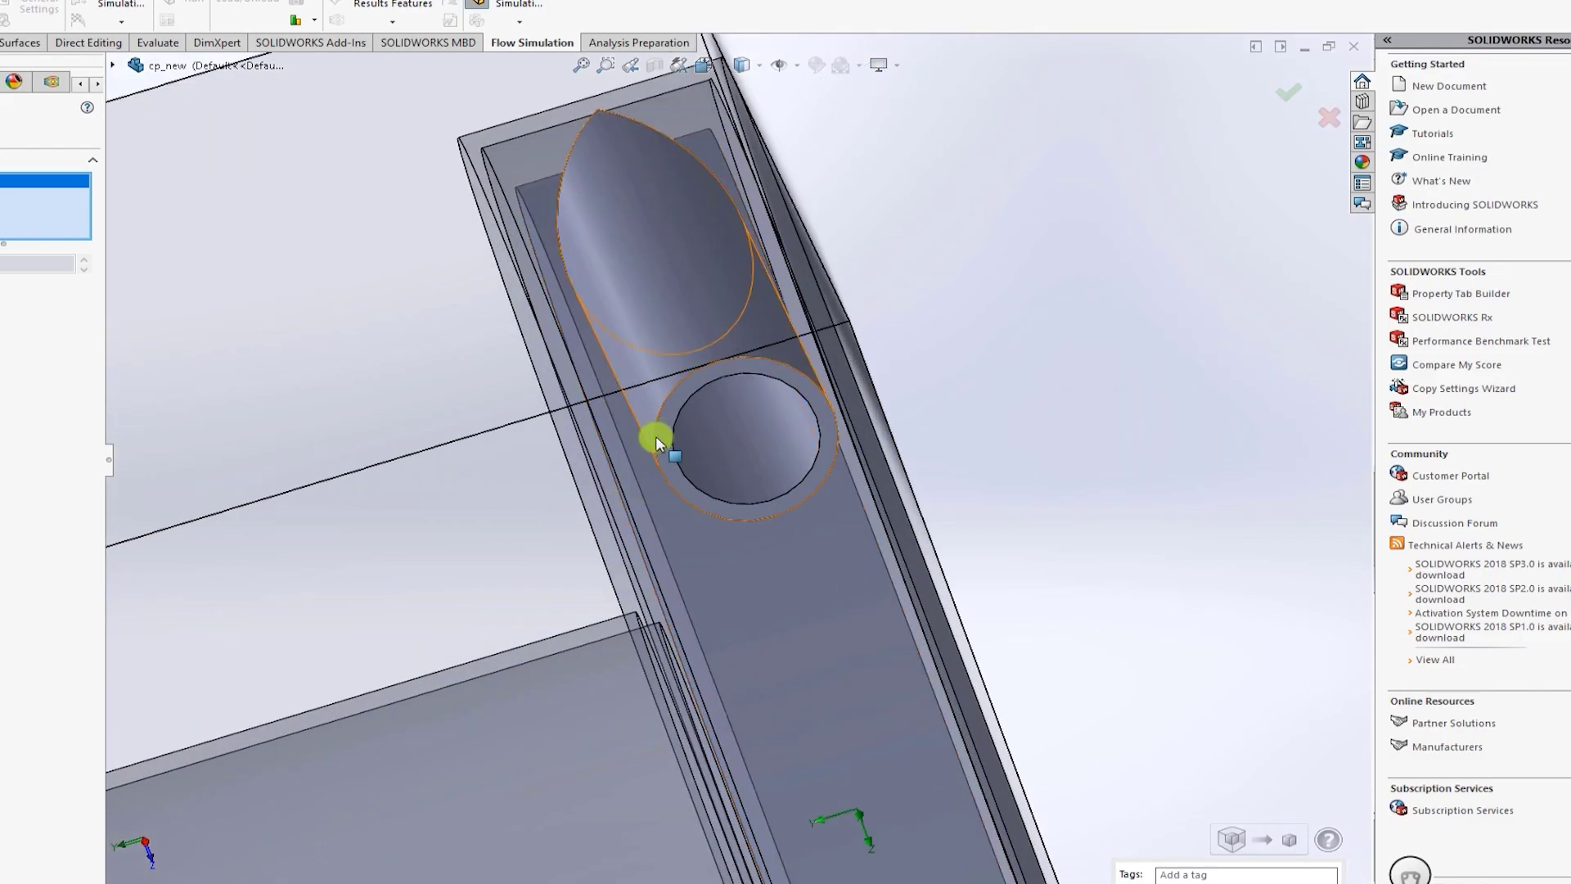
pyautogui.click(671, 431)
pyautogui.scroll(8, 589, 577)
pyautogui.moveTo(589, 588); pyautogui.dragTo(720, 348, button='middle')
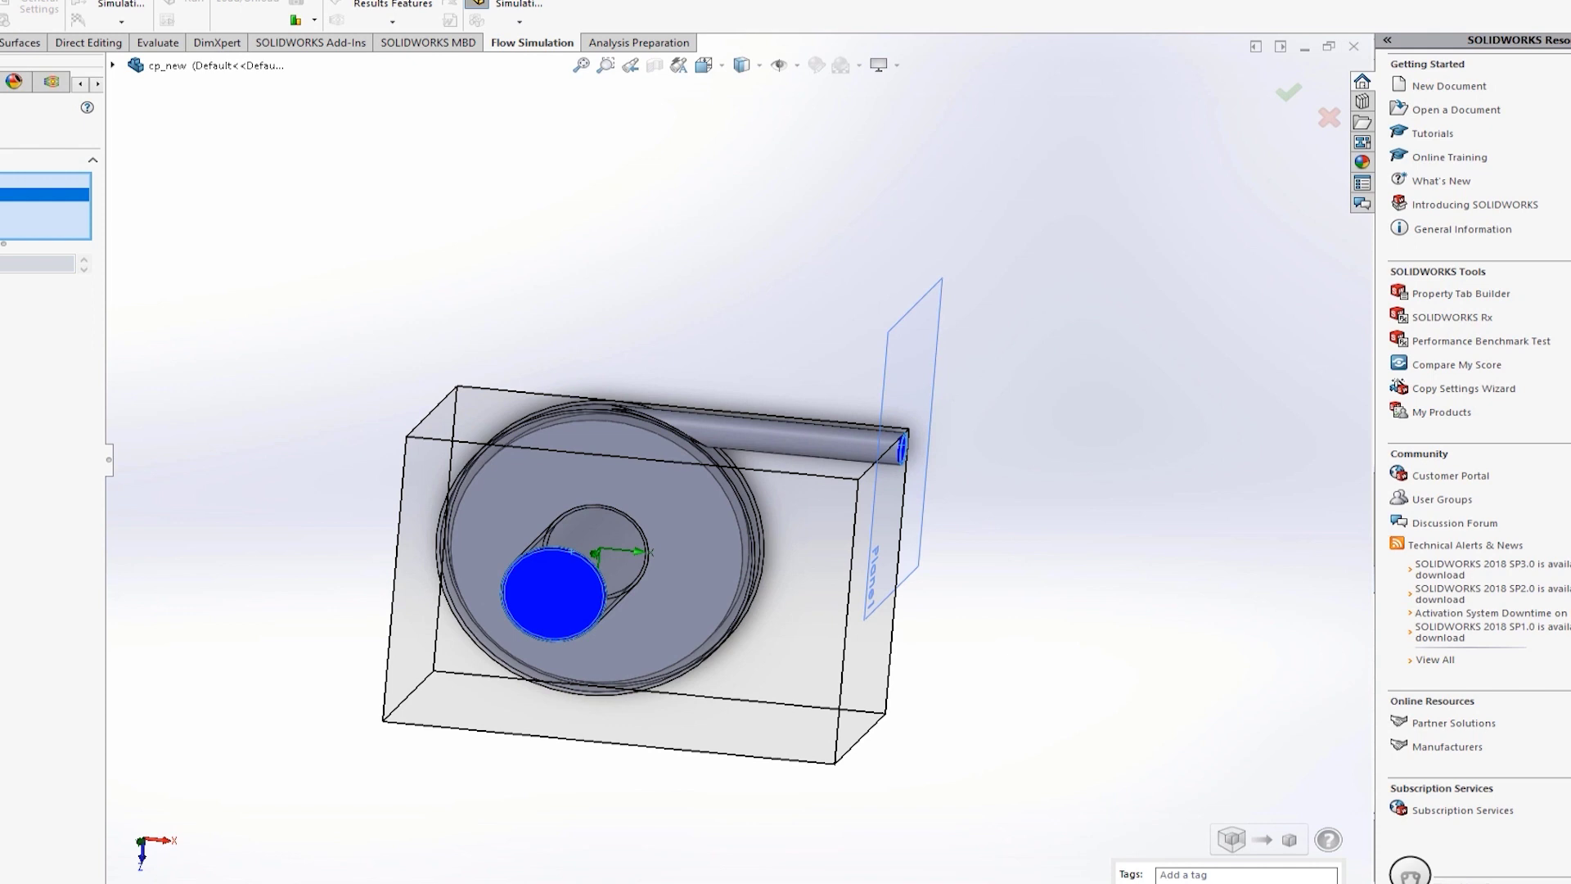
pyautogui.press('Return')
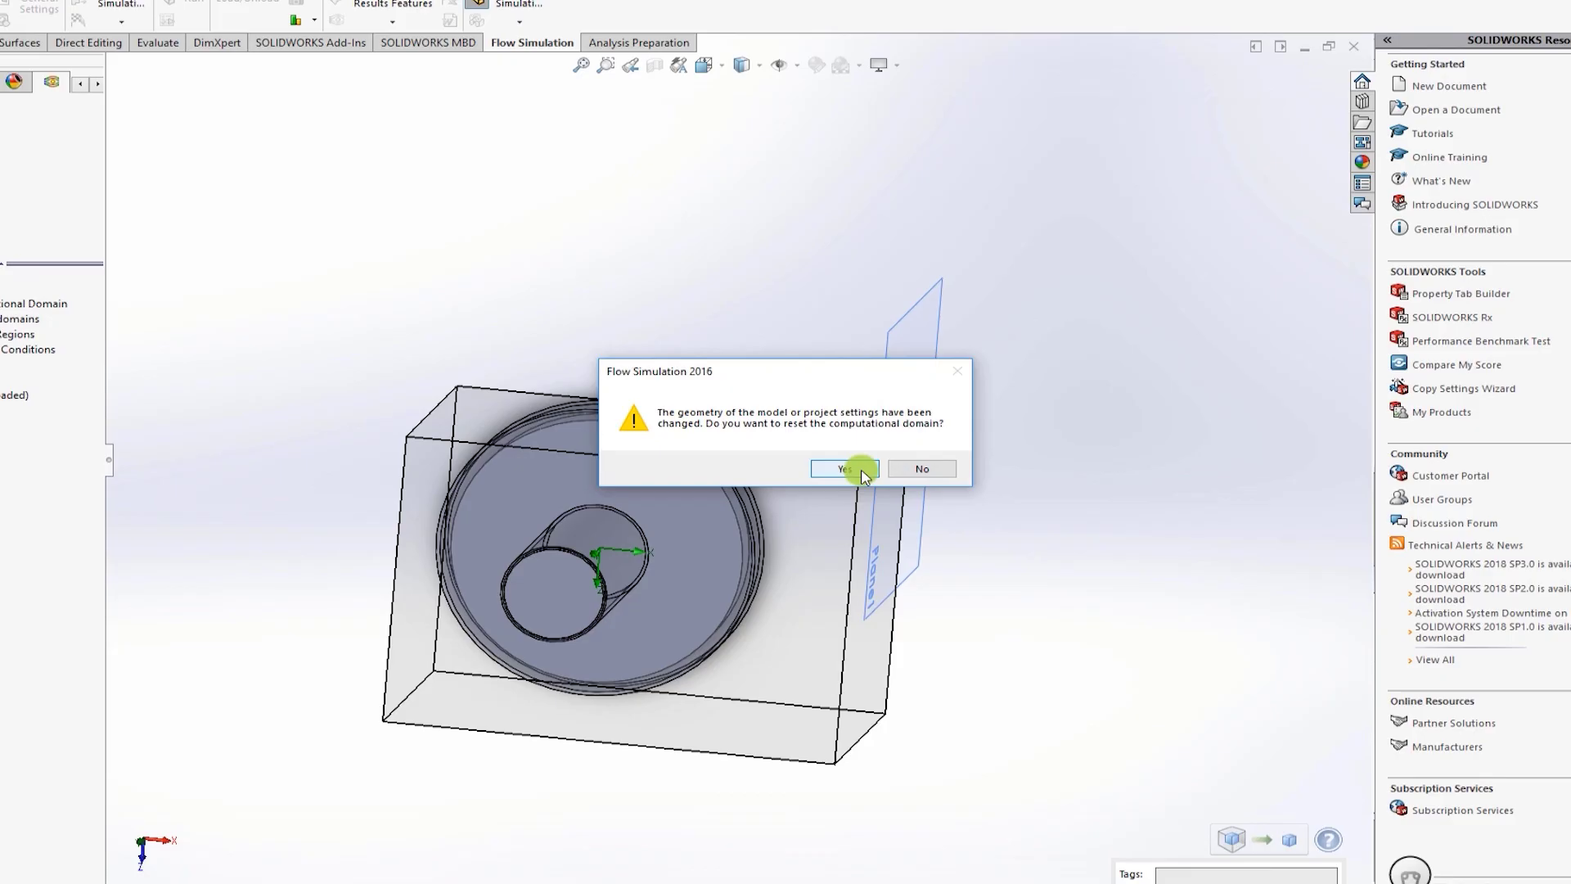
# Step: Accept resetting the computational domain and the mesh settings for the modified pump geometry
pyautogui.click(862, 470)
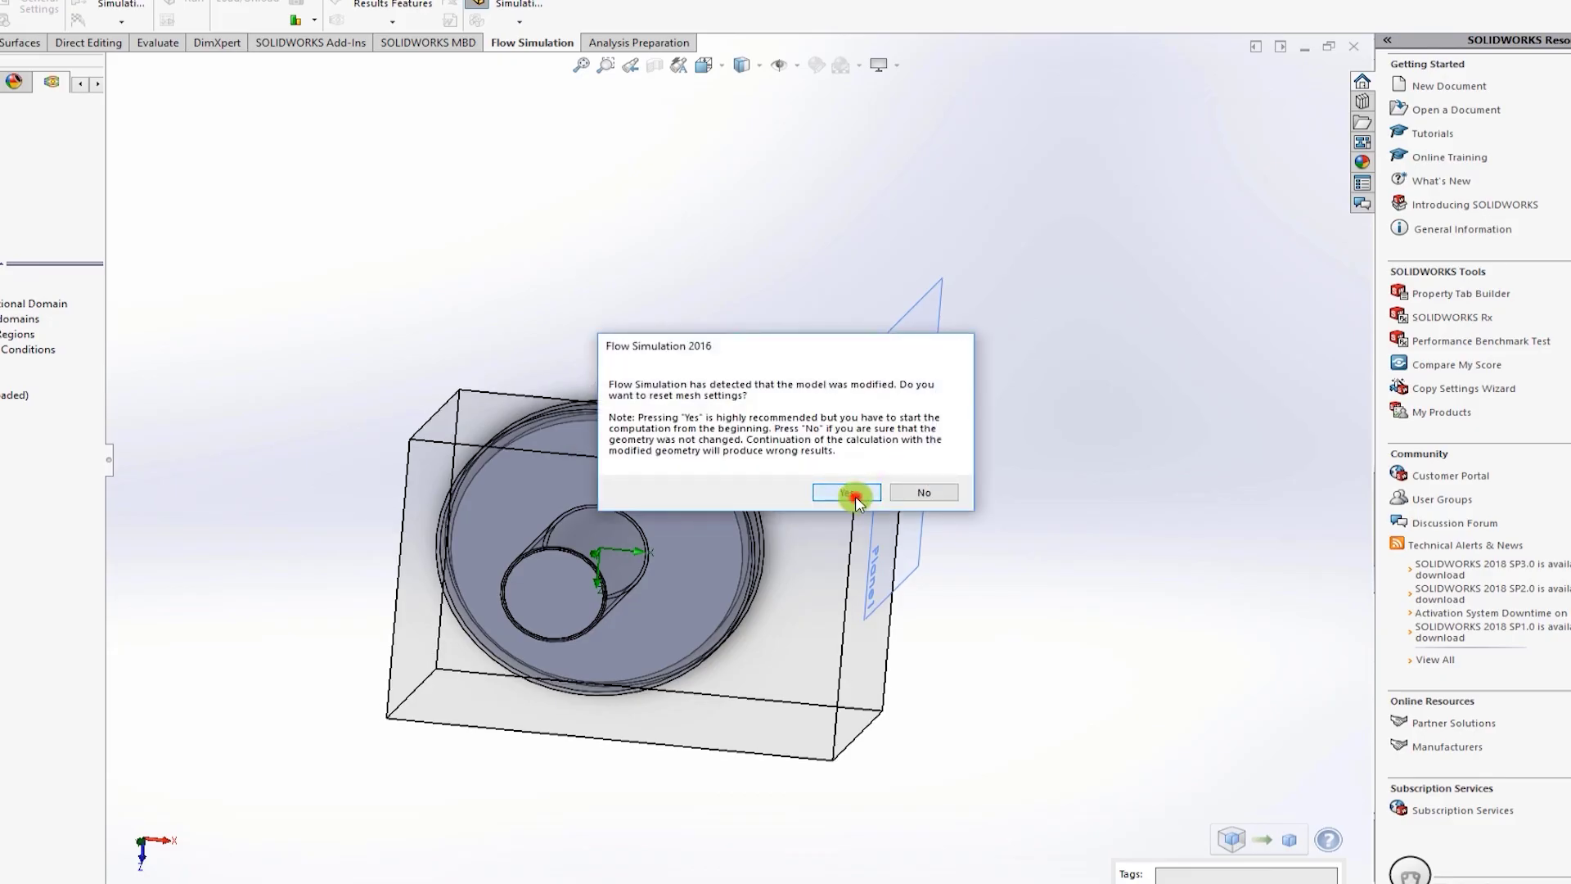
pyautogui.click(851, 492)
pyautogui.scroll(-5, 491, 624)
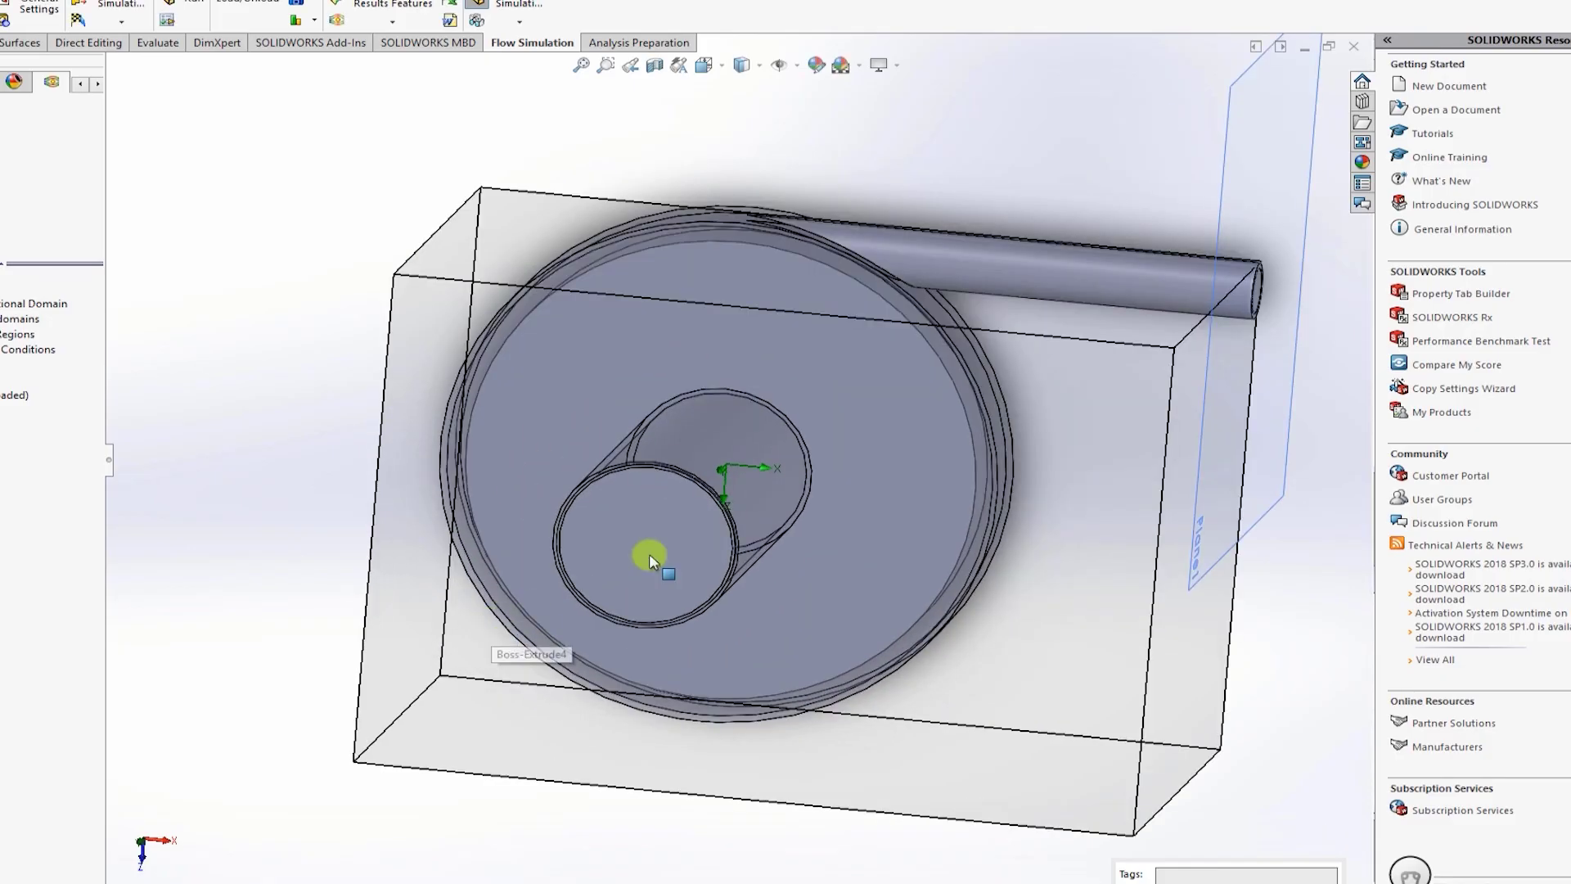
pyautogui.moveTo(687, 740)
pyautogui.mouseDown(button='middle')
pyautogui.moveTo(704, 670)
pyautogui.moveTo(682, 717)
pyautogui.mouseUp(button='middle')
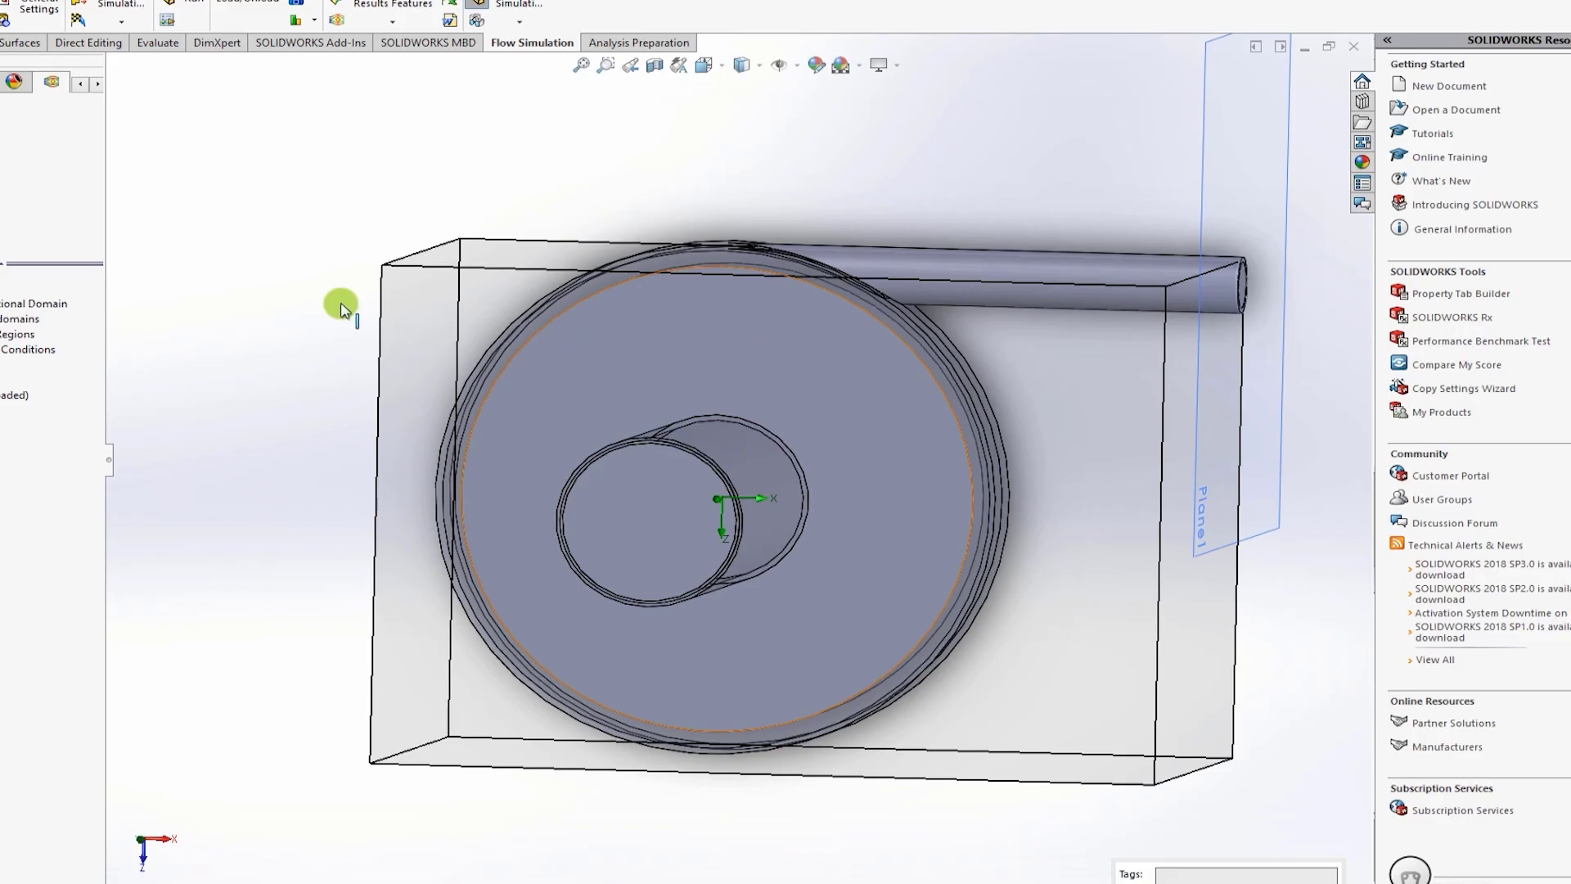
# Step: Use Component Control to disable the rotating-region body Boss-Extrude4 in the flow project
pyautogui.rightClick(5, 292)
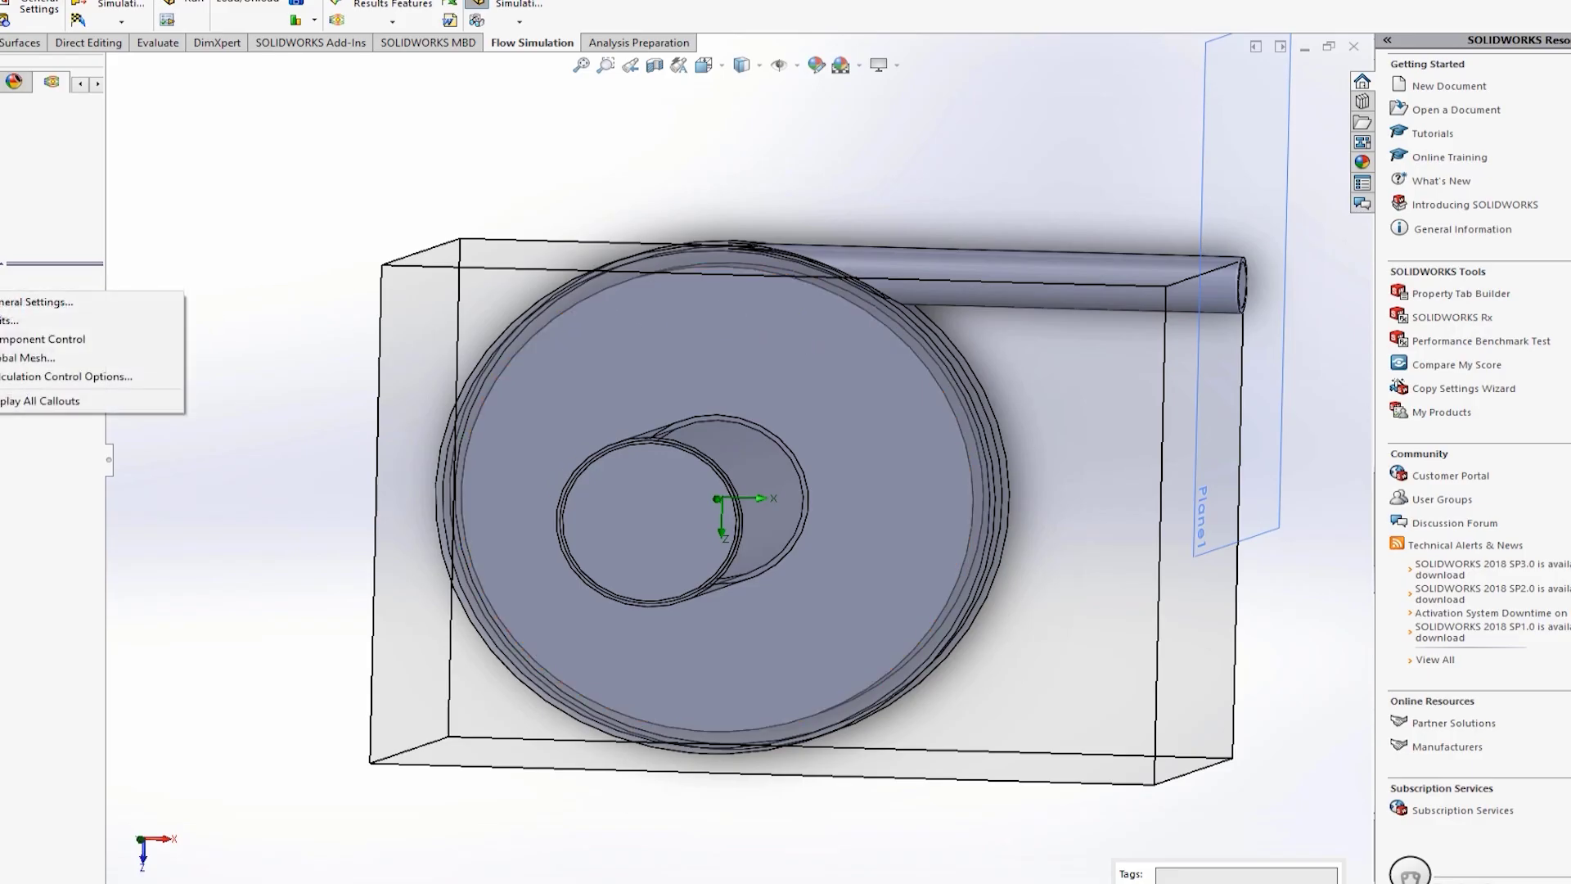
pyautogui.click(6, 338)
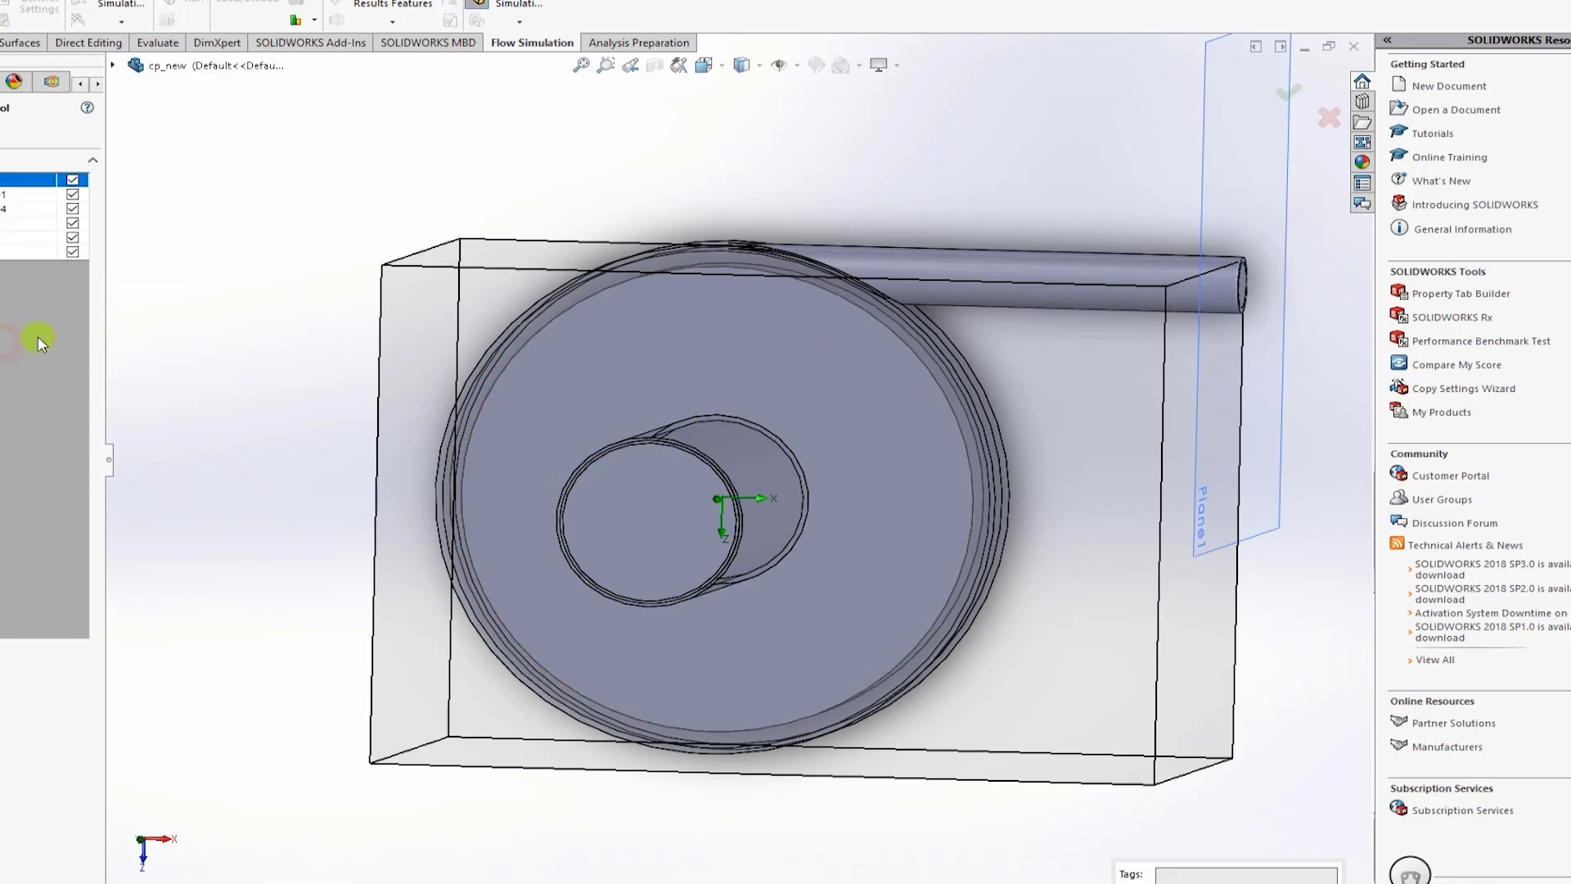
pyautogui.click(36, 194)
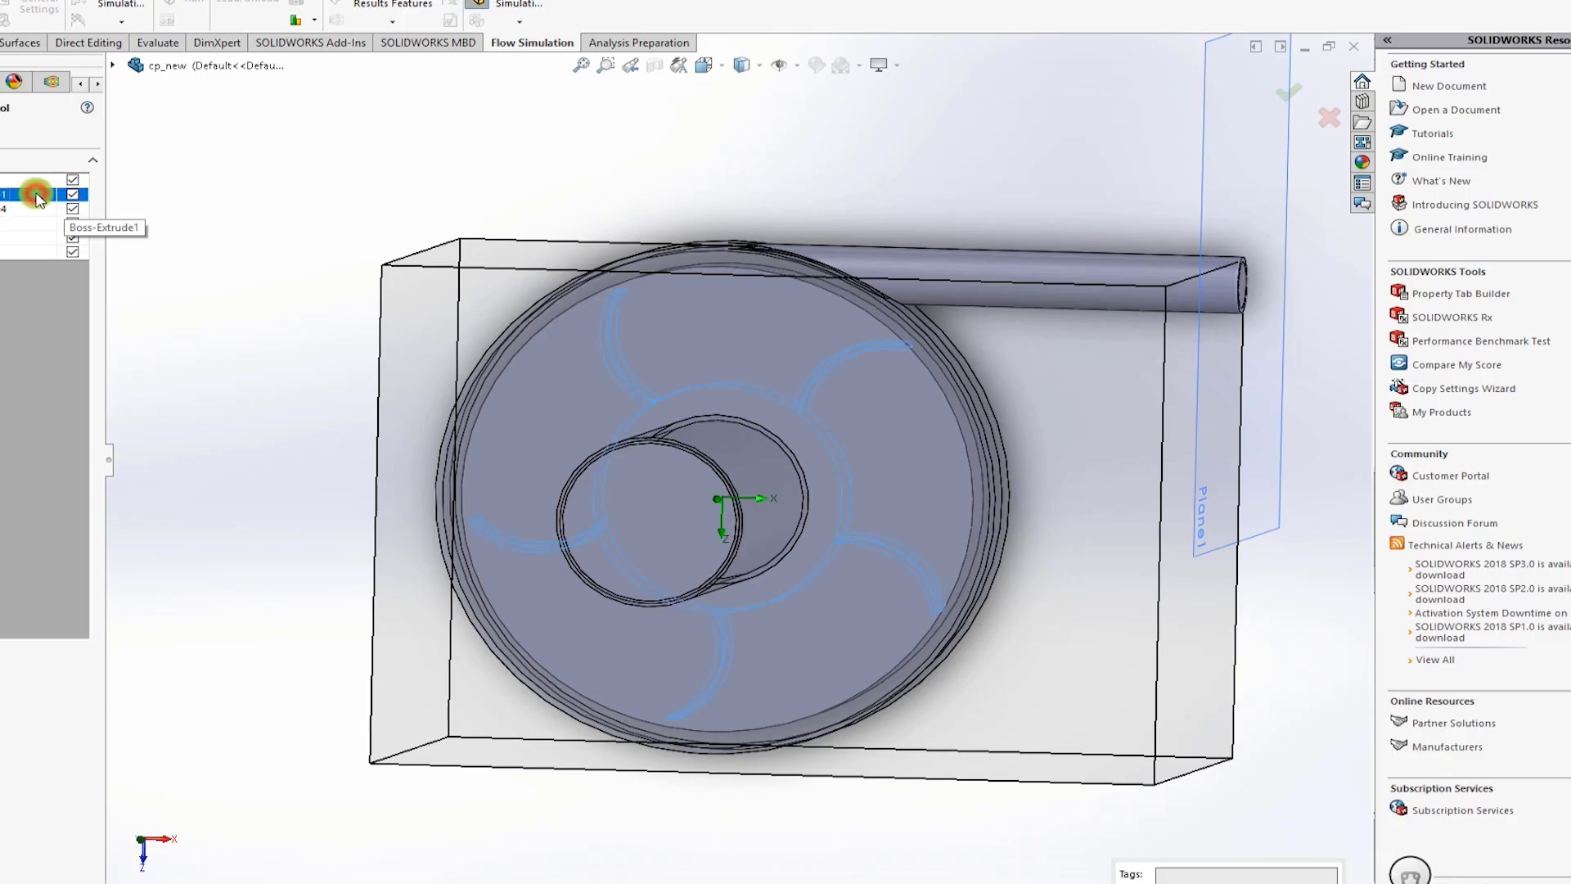
pyautogui.click(46, 209)
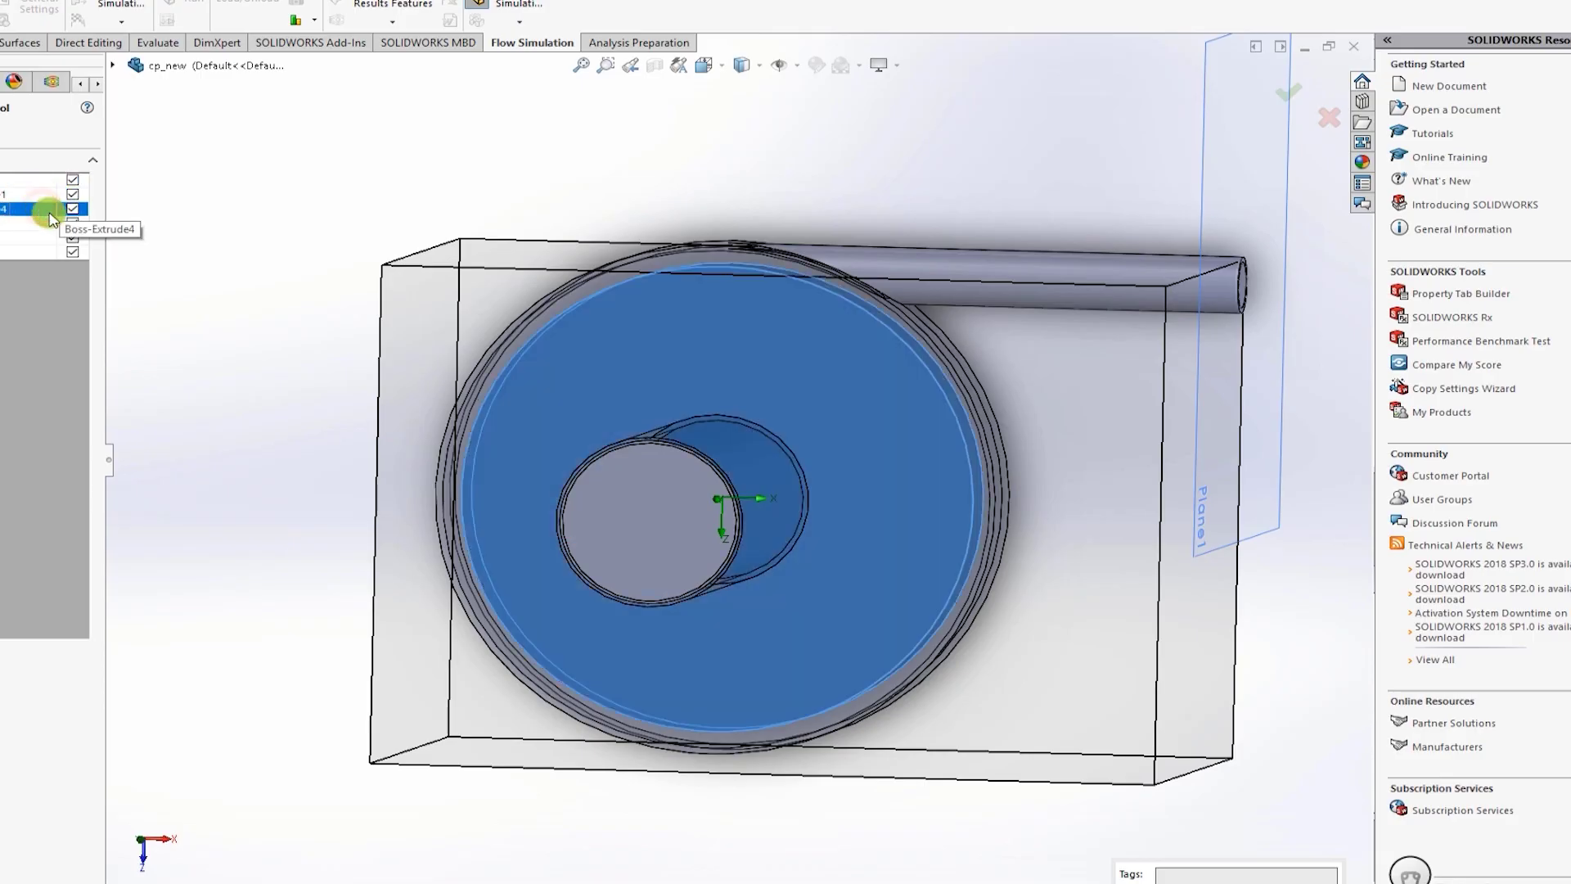
pyautogui.click(72, 210)
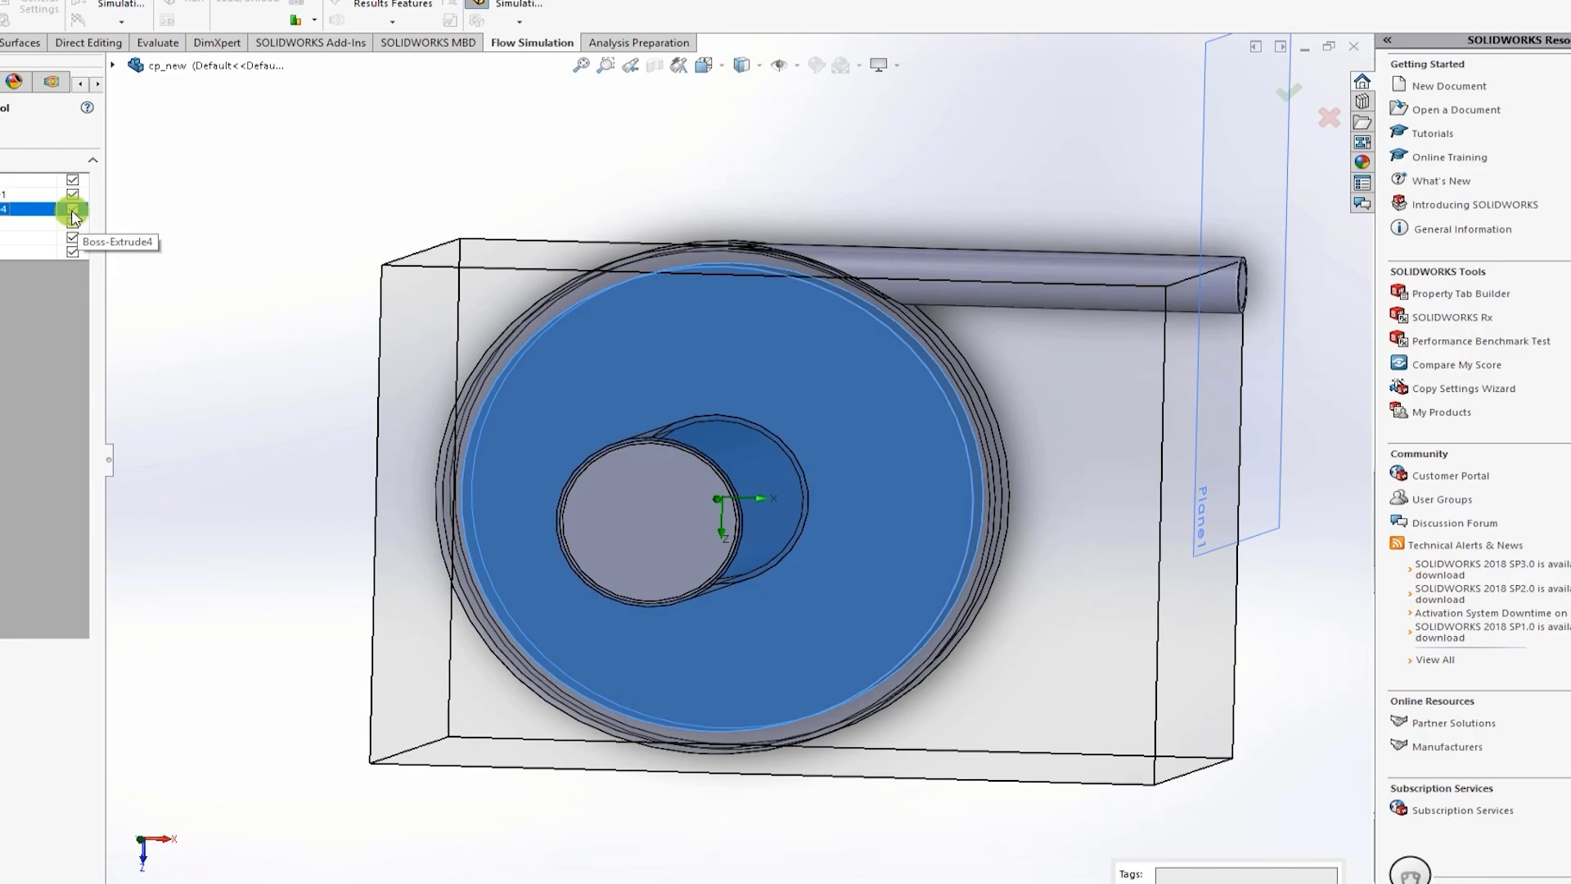
pyautogui.click(72, 212)
pyautogui.moveTo(537, 620); pyautogui.dragTo(481, 598, button='middle')
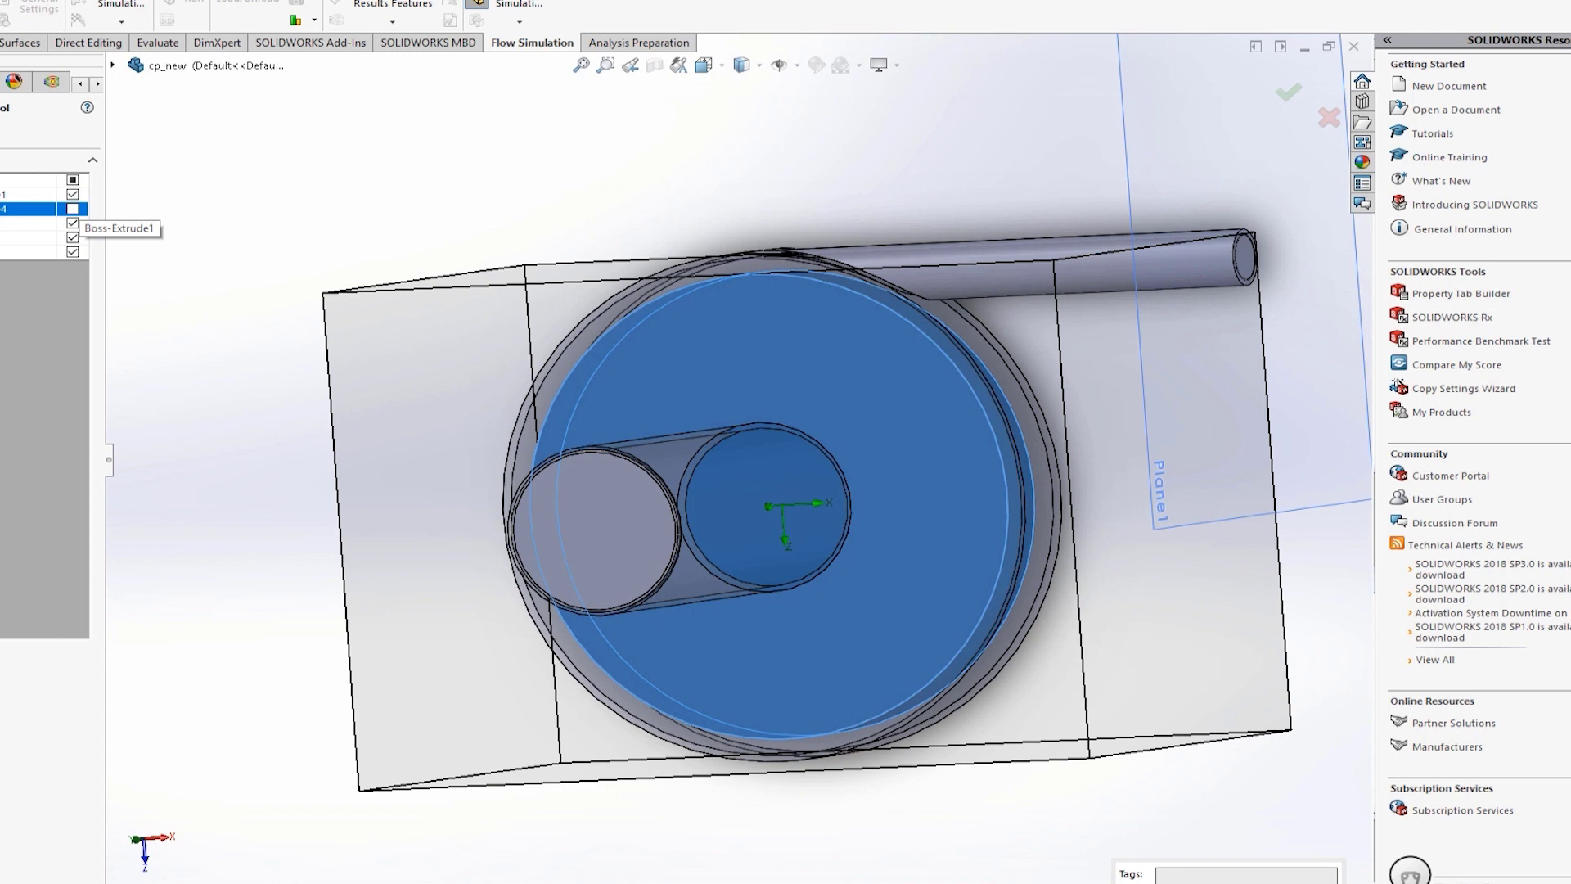
pyautogui.press('Return')
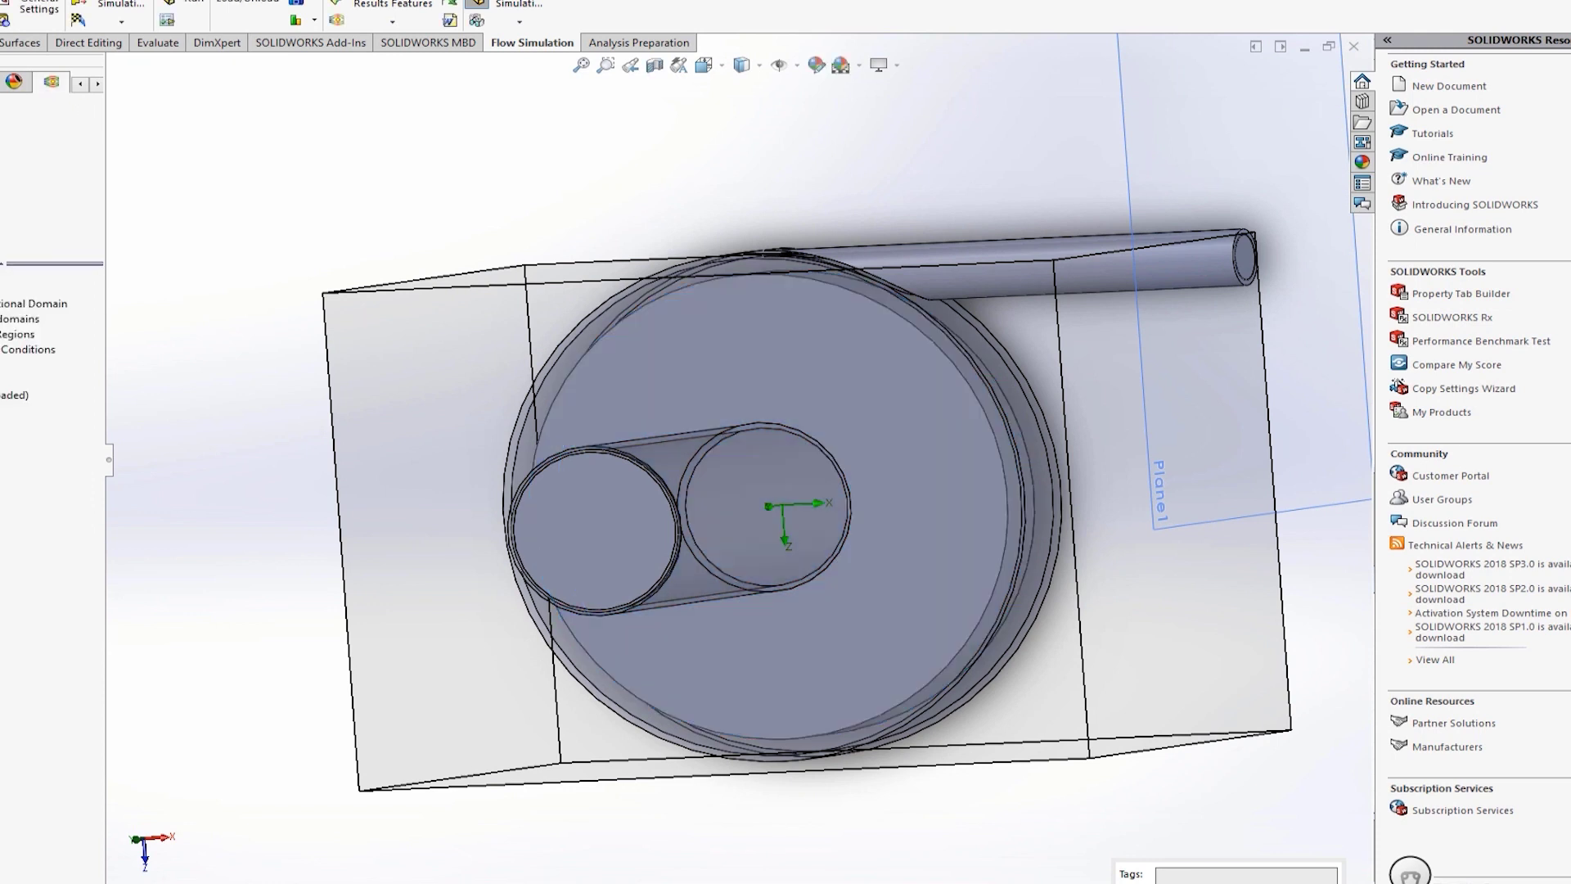
# Step: Insert a rotating region on the Boss-Extrude4 body with an angular velocity of 1000 rad/s
pyautogui.rightClick(12, 339)
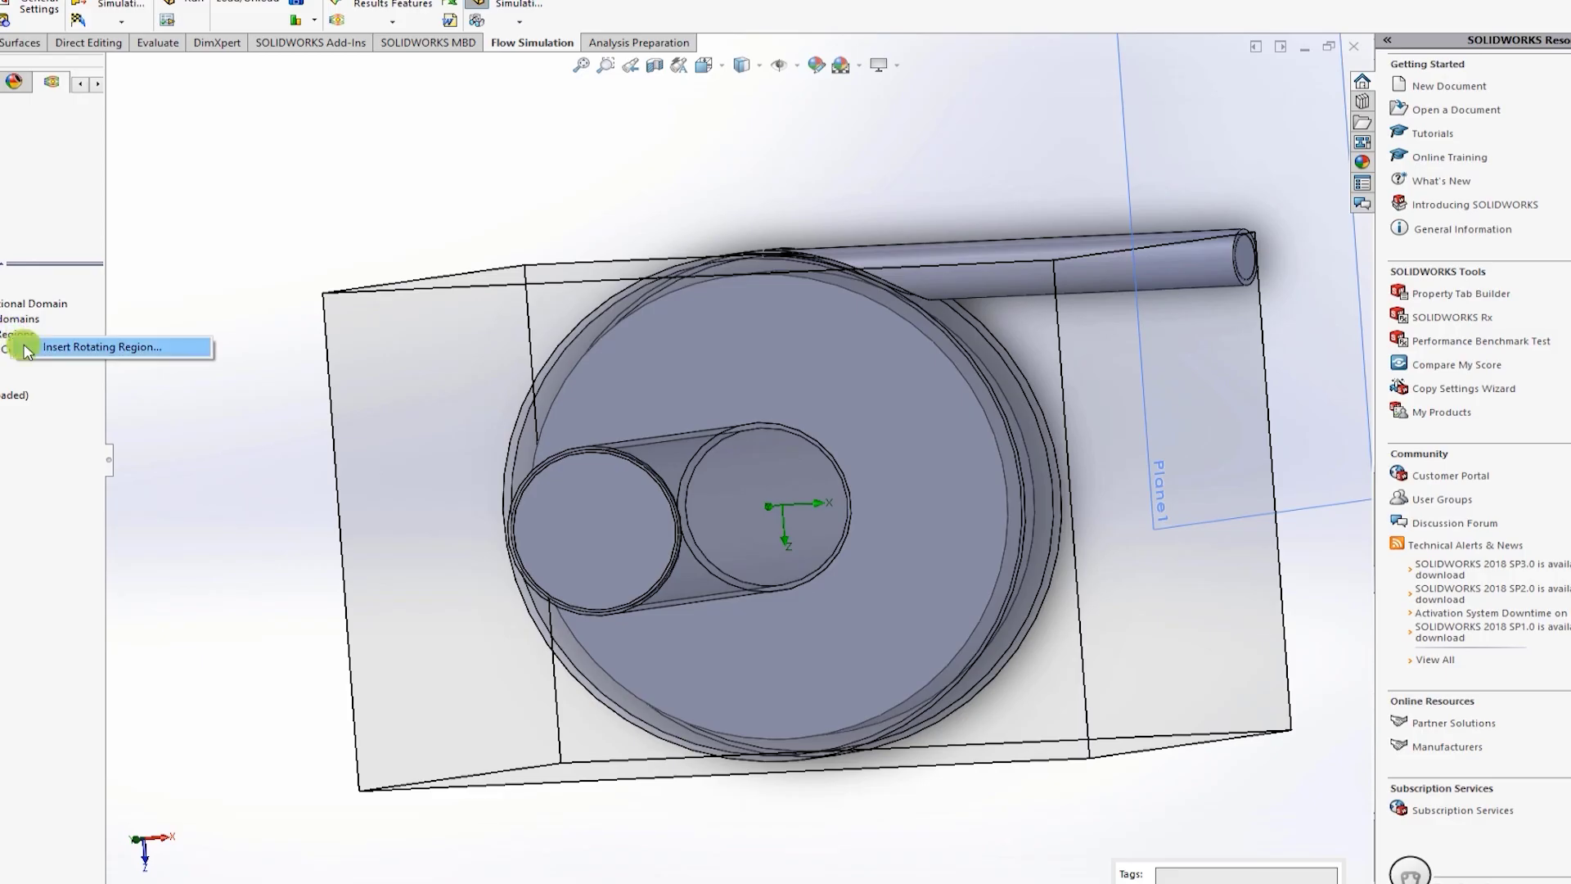
pyautogui.click(27, 350)
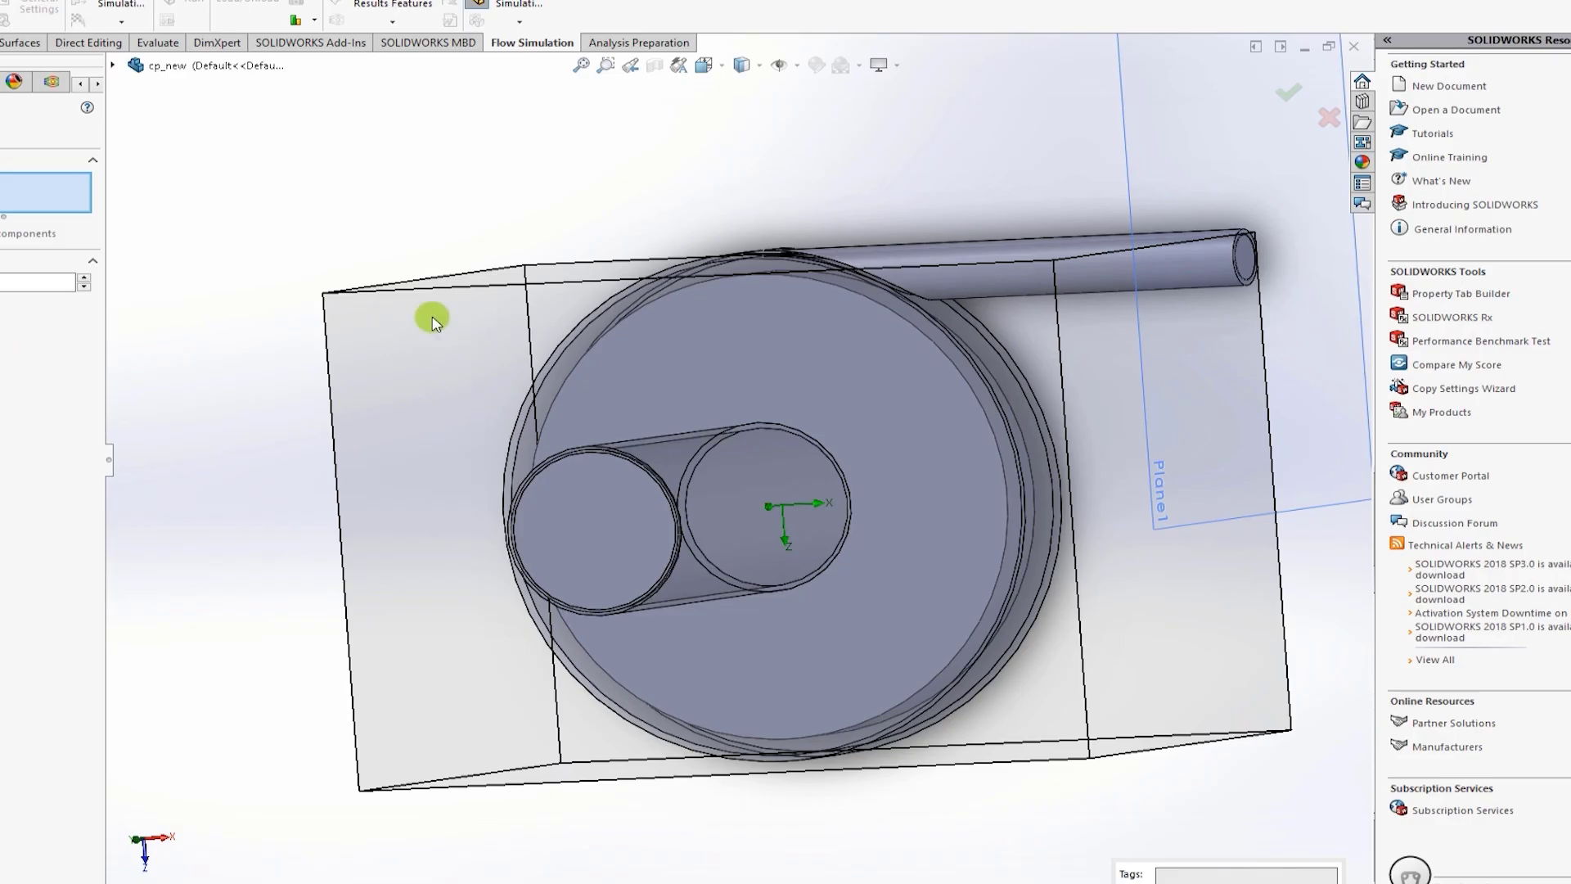
pyautogui.click(114, 66)
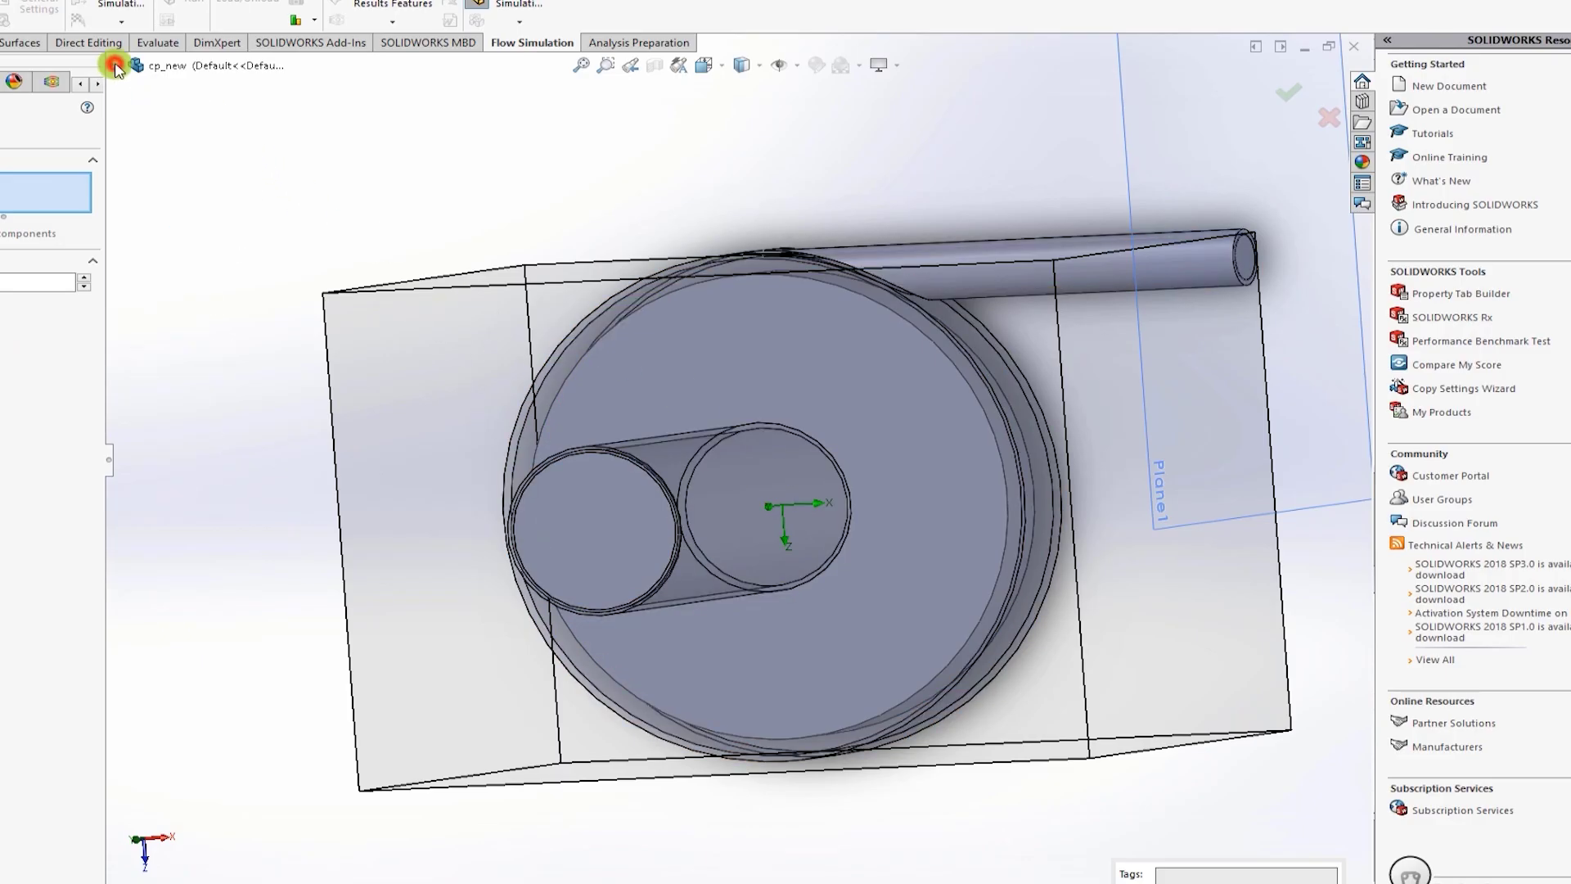
pyautogui.click(208, 479)
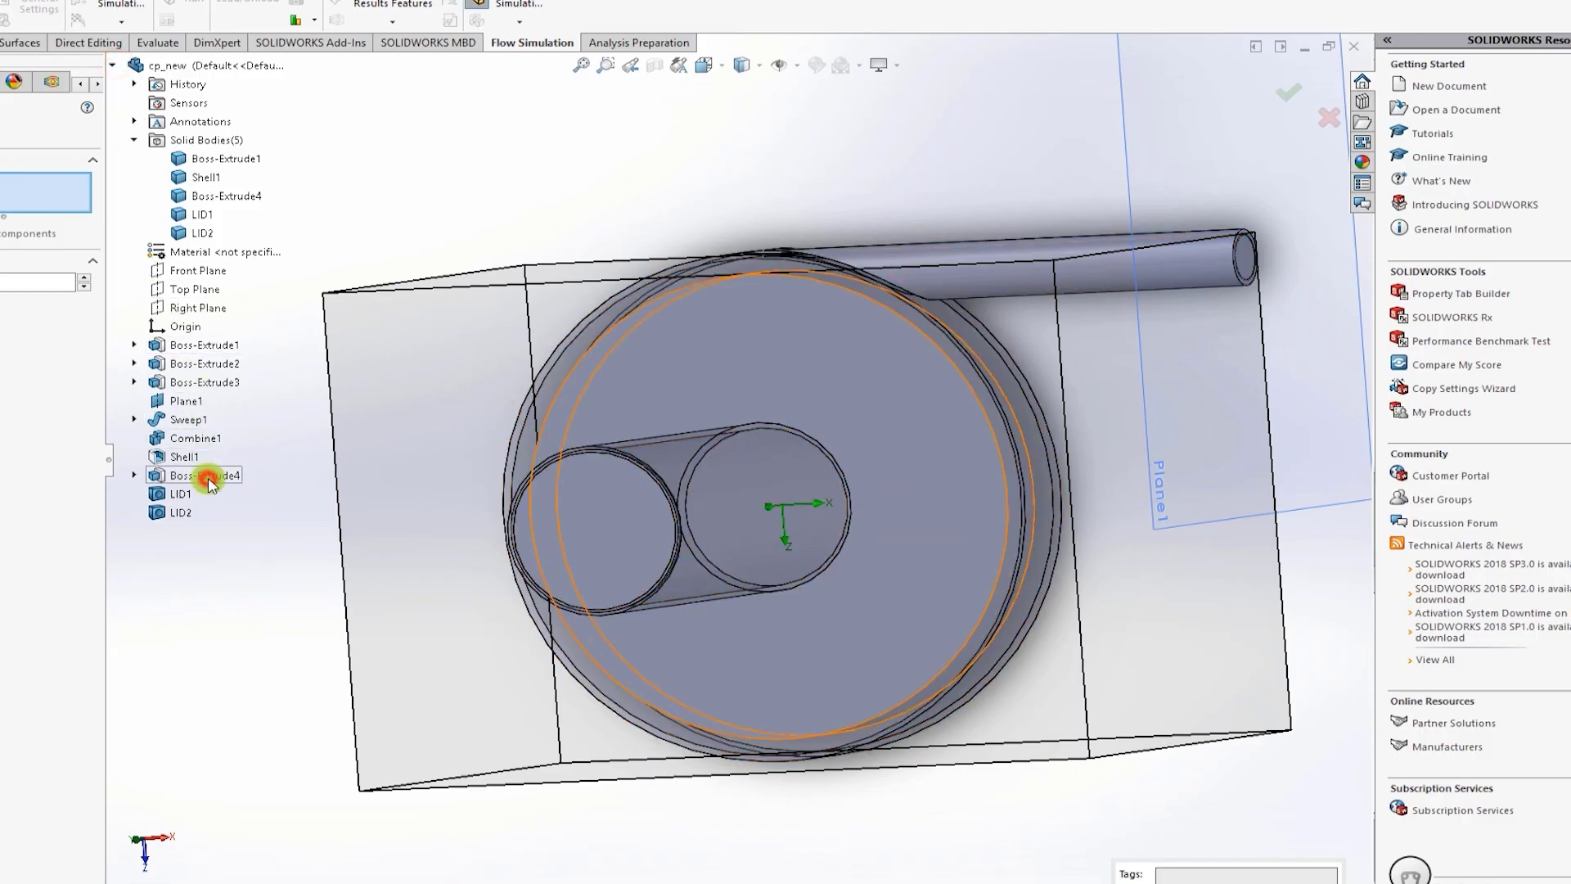
pyautogui.click(216, 472)
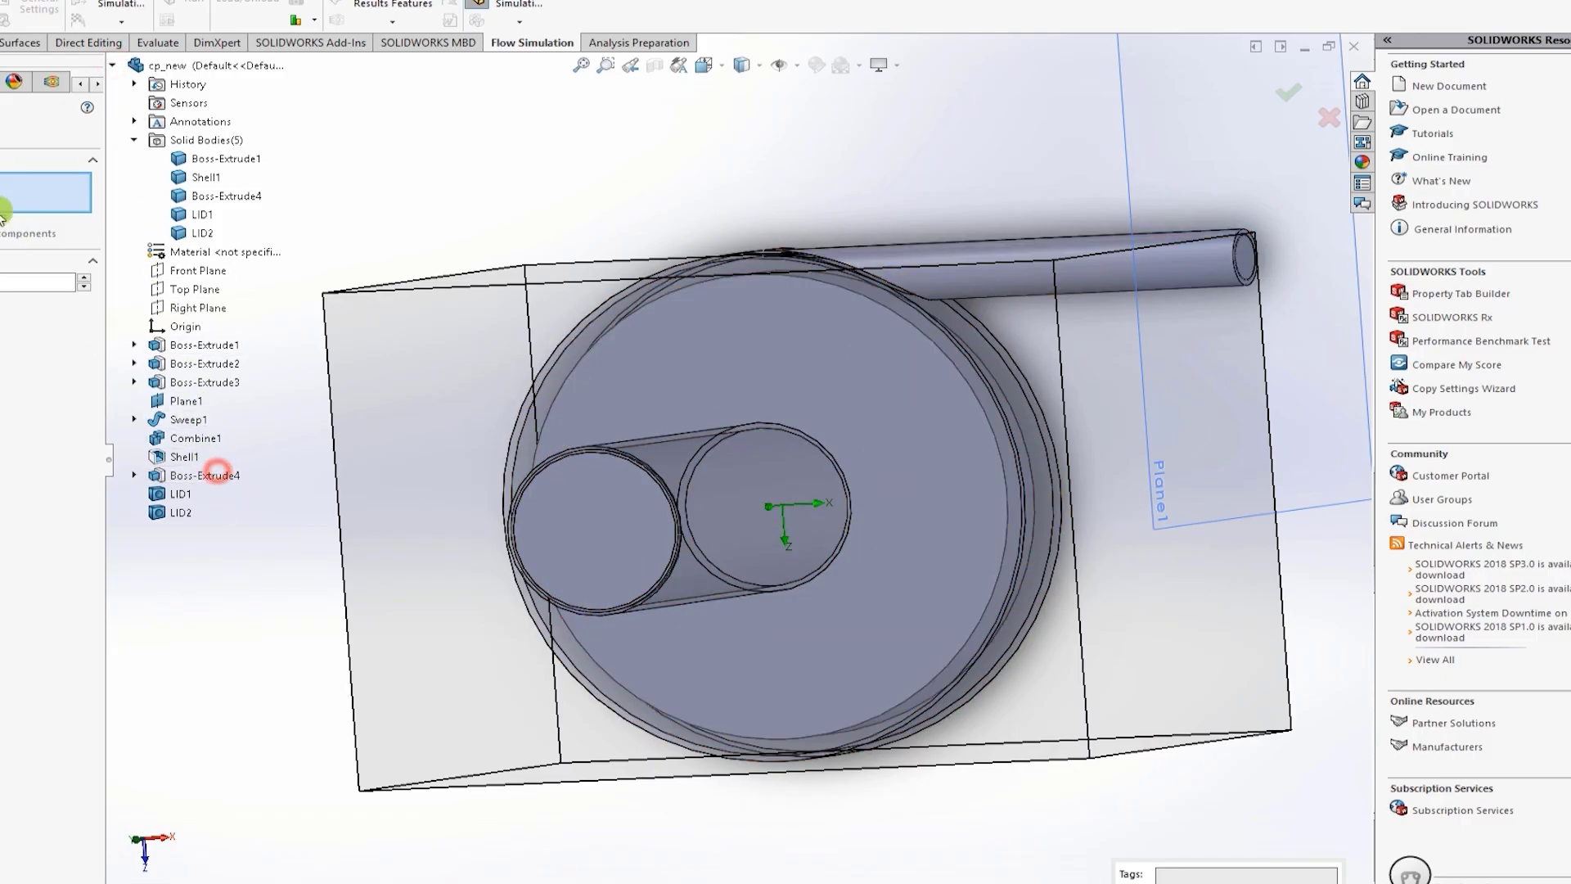
pyautogui.click(210, 476)
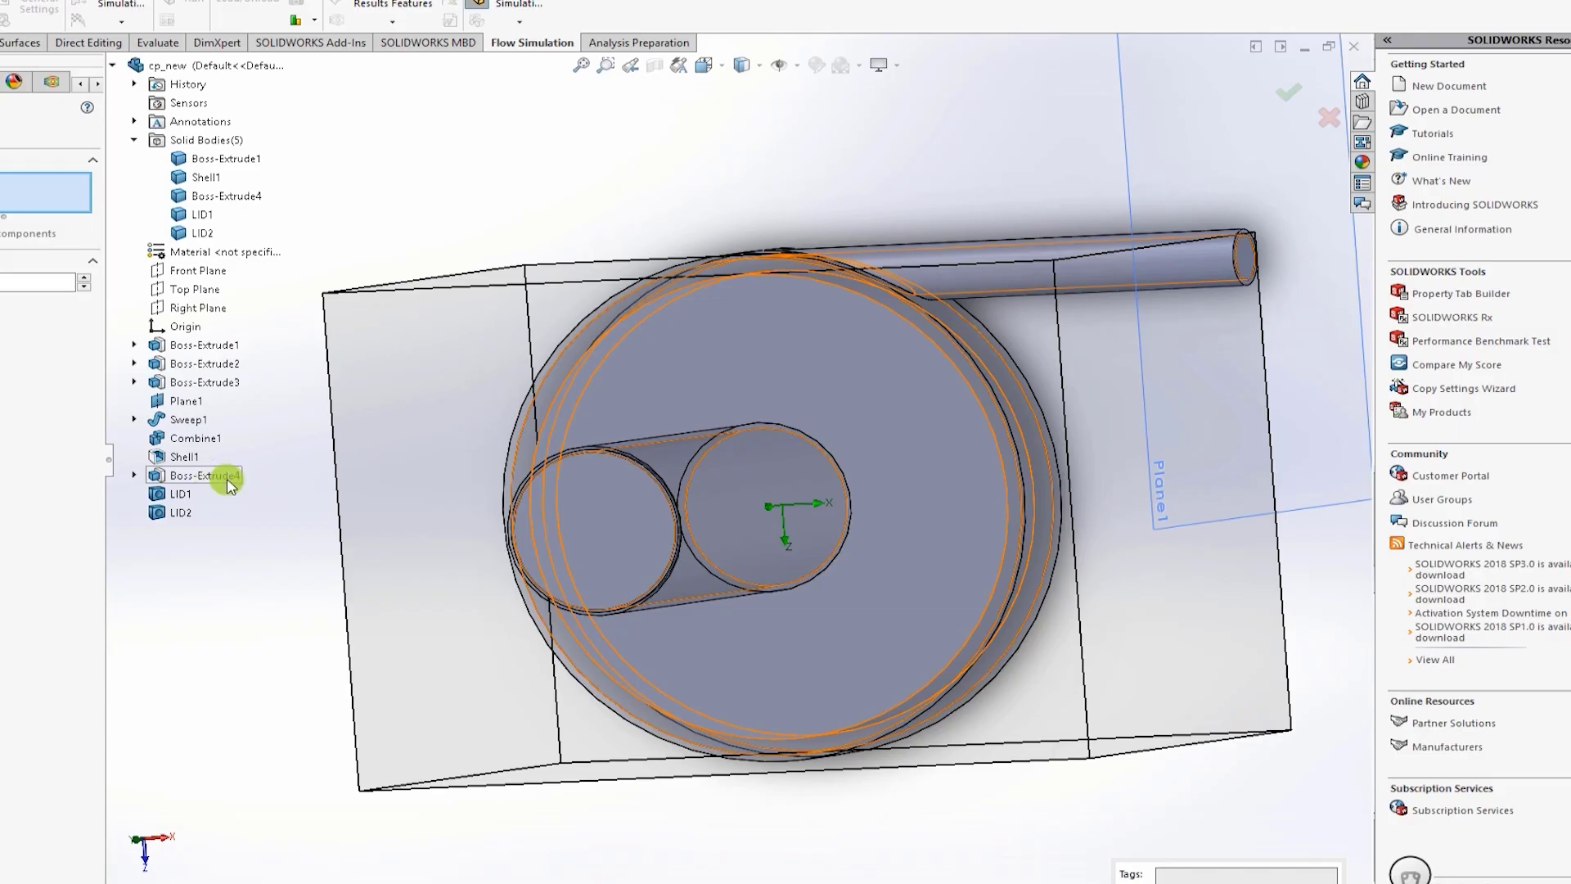
pyautogui.rightClick(903, 370)
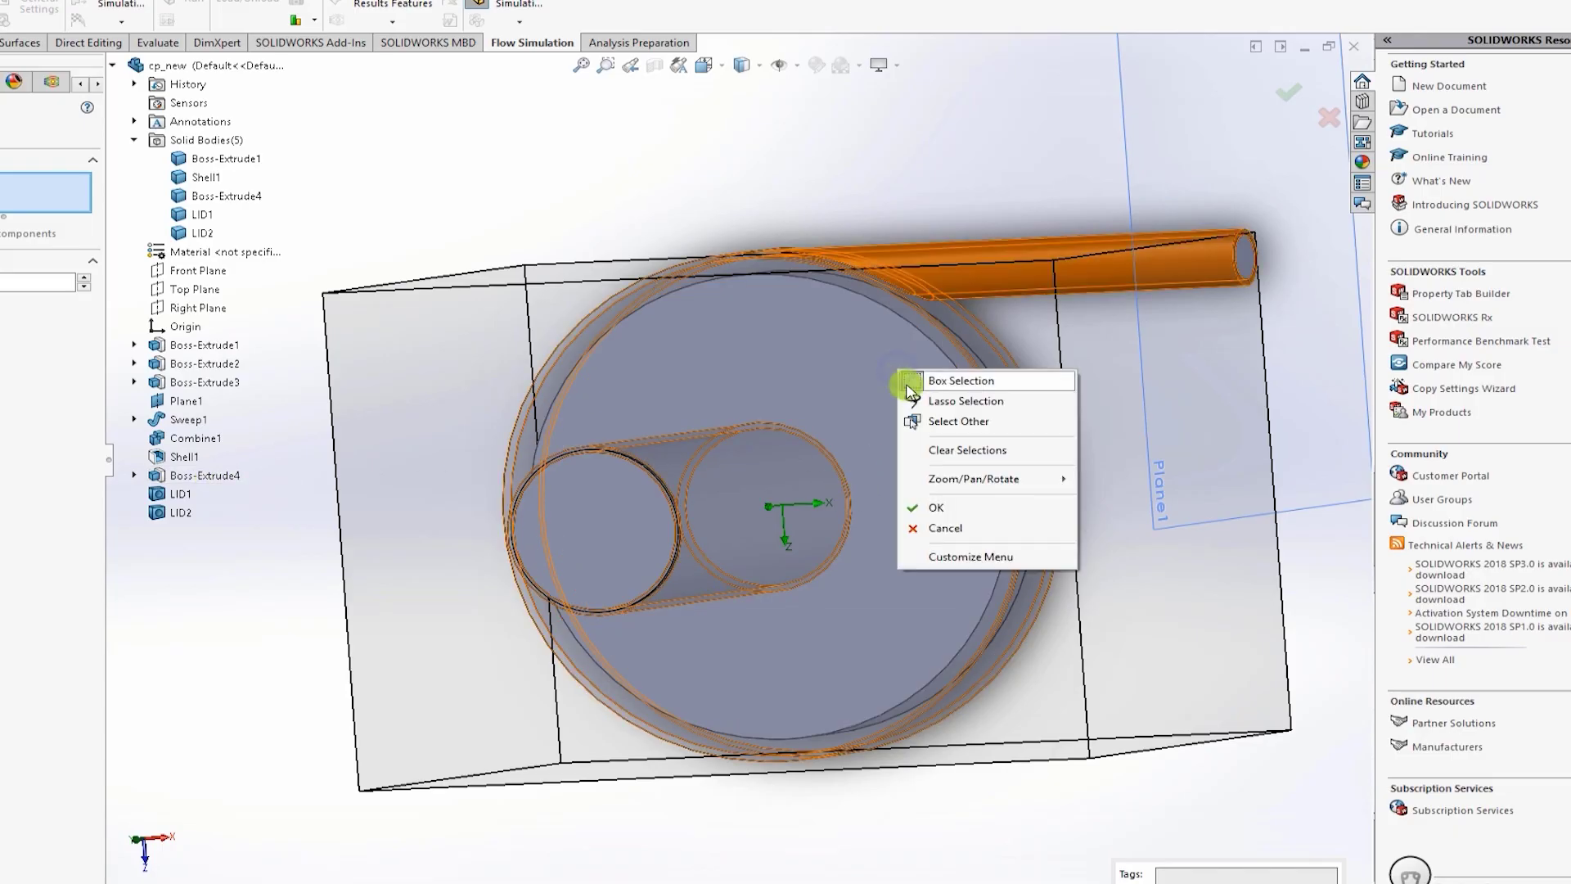
pyautogui.click(941, 420)
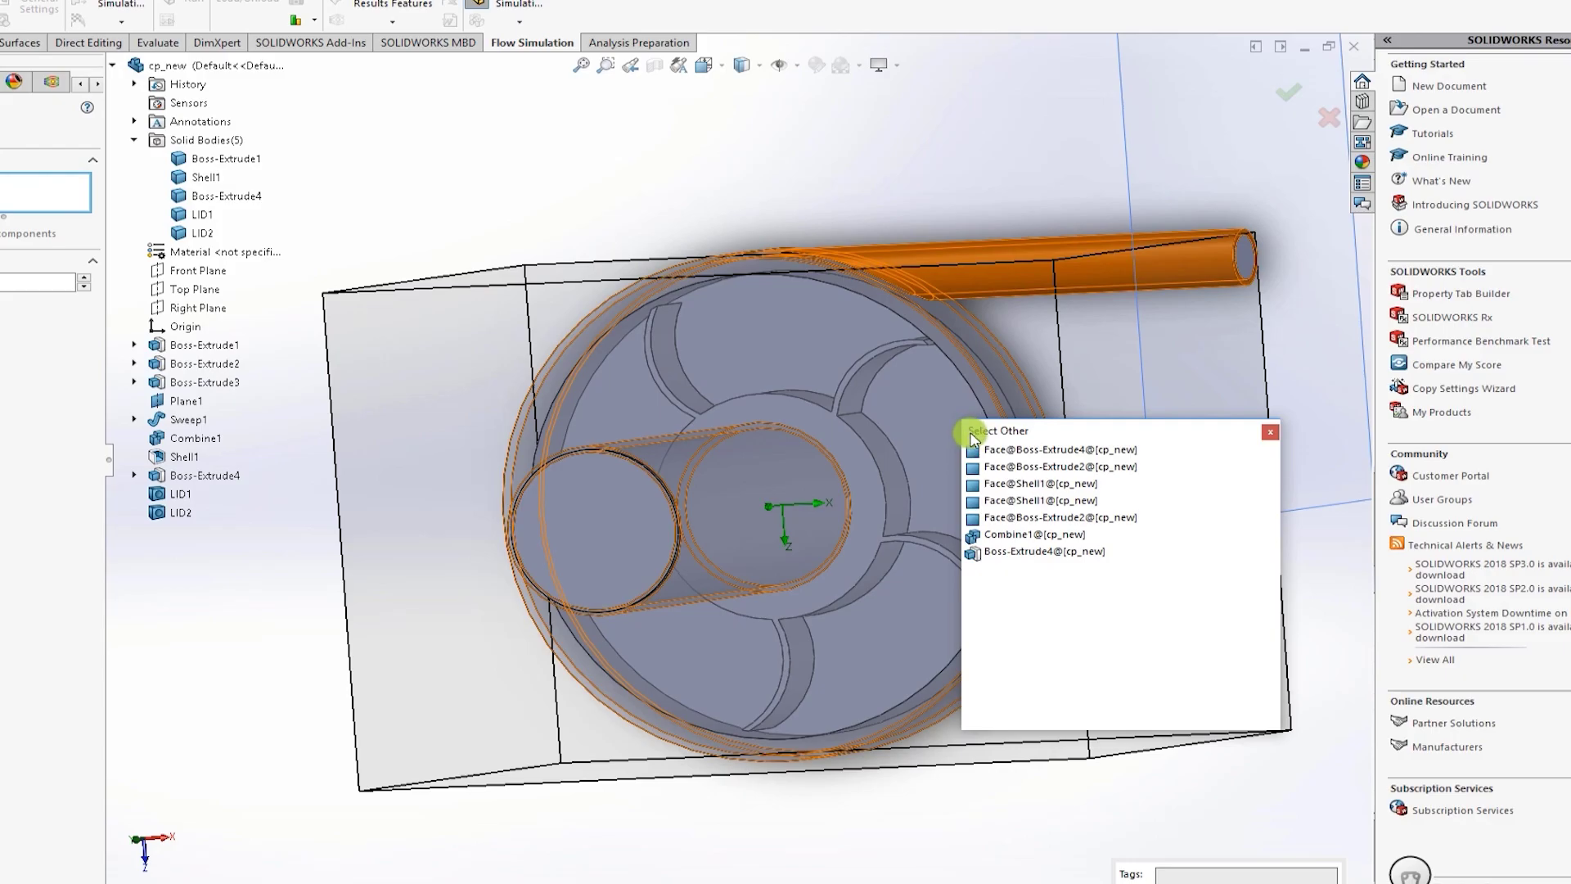
pyautogui.click(1005, 550)
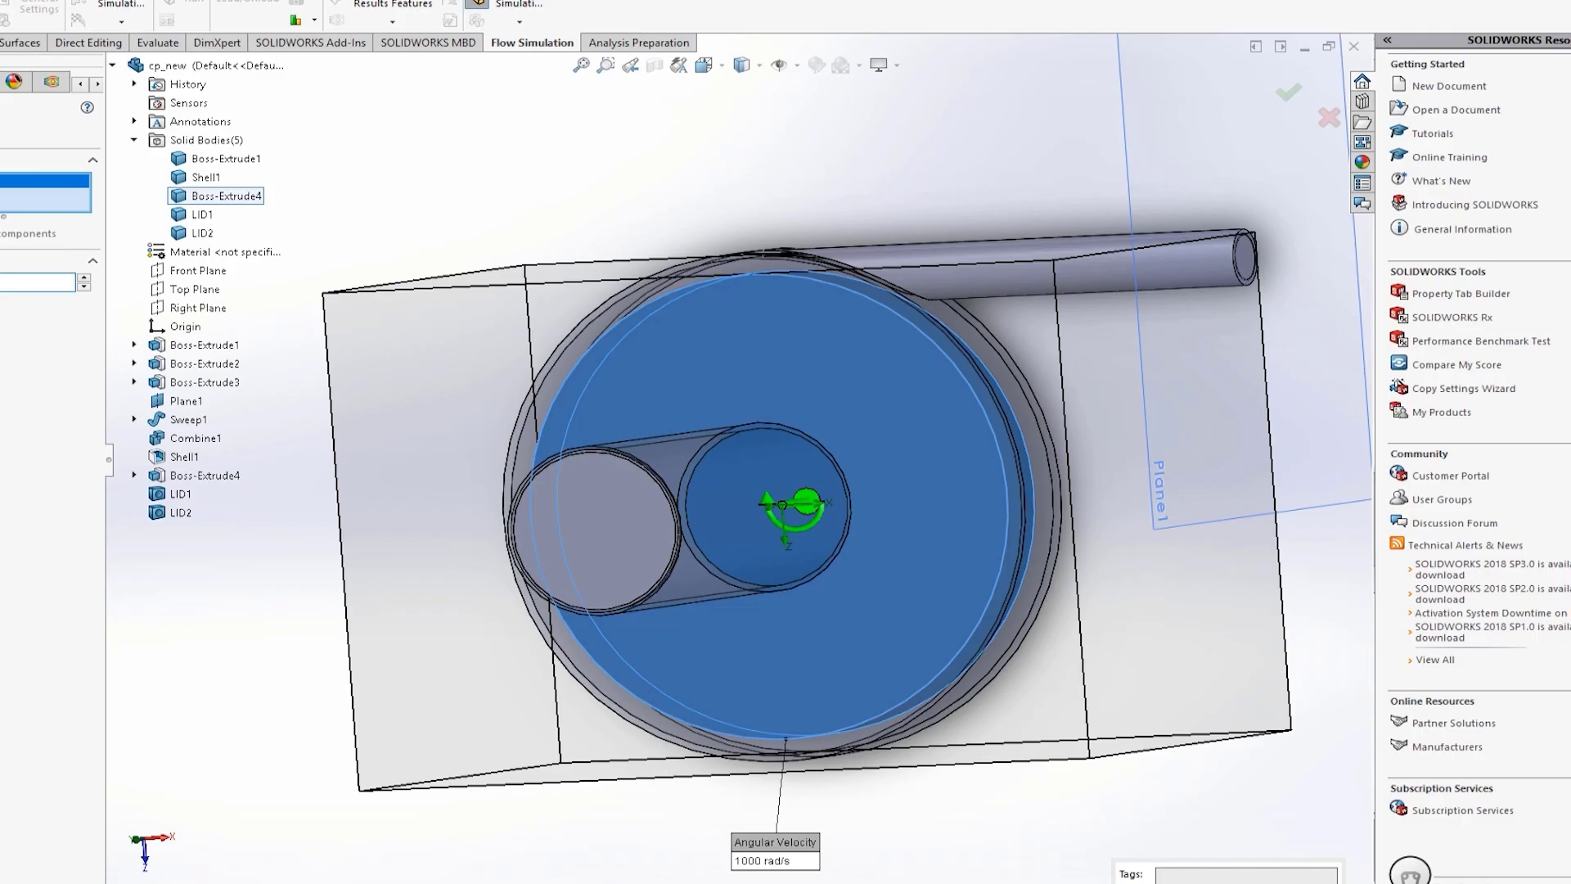
pyautogui.press('Return')
# Step: Add an Environment Pressure boundary condition of 101325 Pa on the inlet cylinder's lid LID2
pyautogui.scroll(4, 331, 480)
pyautogui.moveTo(333, 324); pyautogui.dragTo(457, 403, button='middle')
pyautogui.scroll(-3, 659, 450)
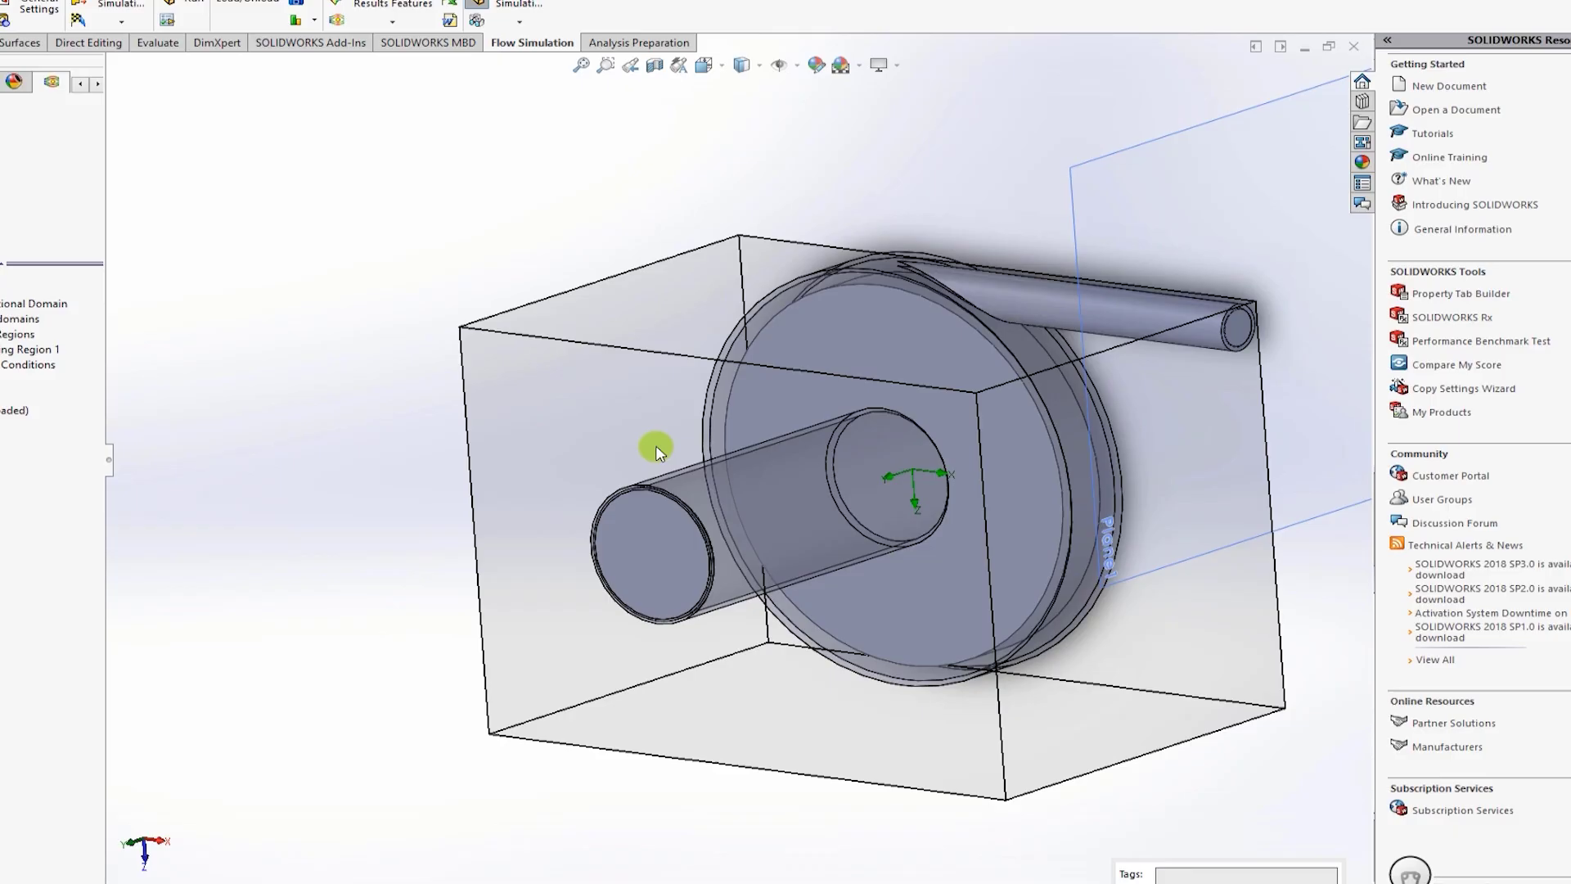
pyautogui.moveTo(428, 277); pyautogui.dragTo(309, 385, button='middle')
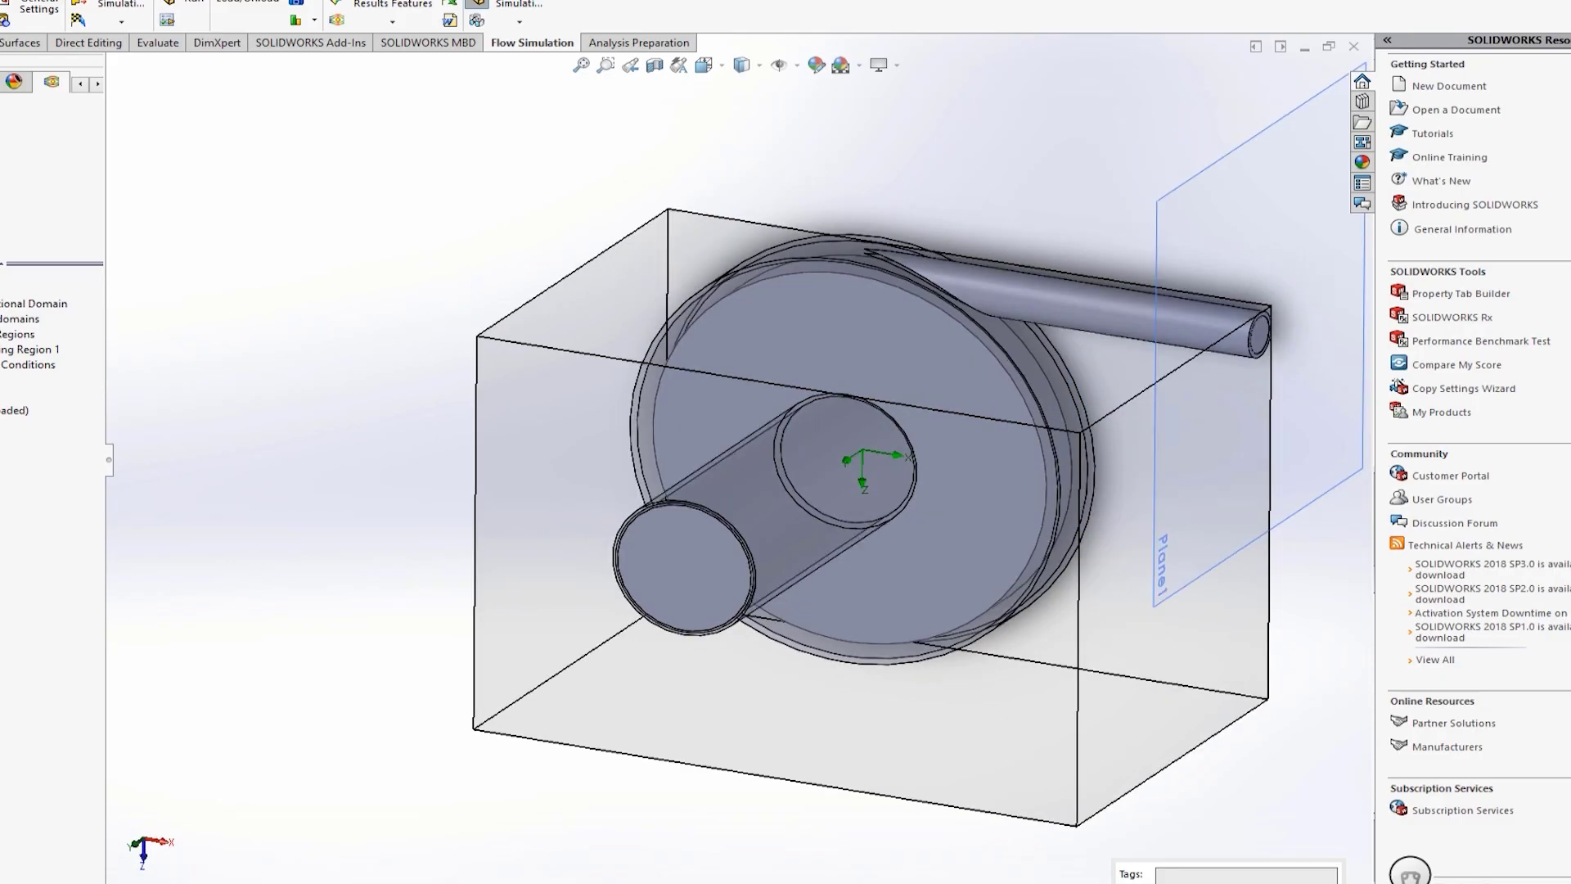
pyautogui.click(4, 370)
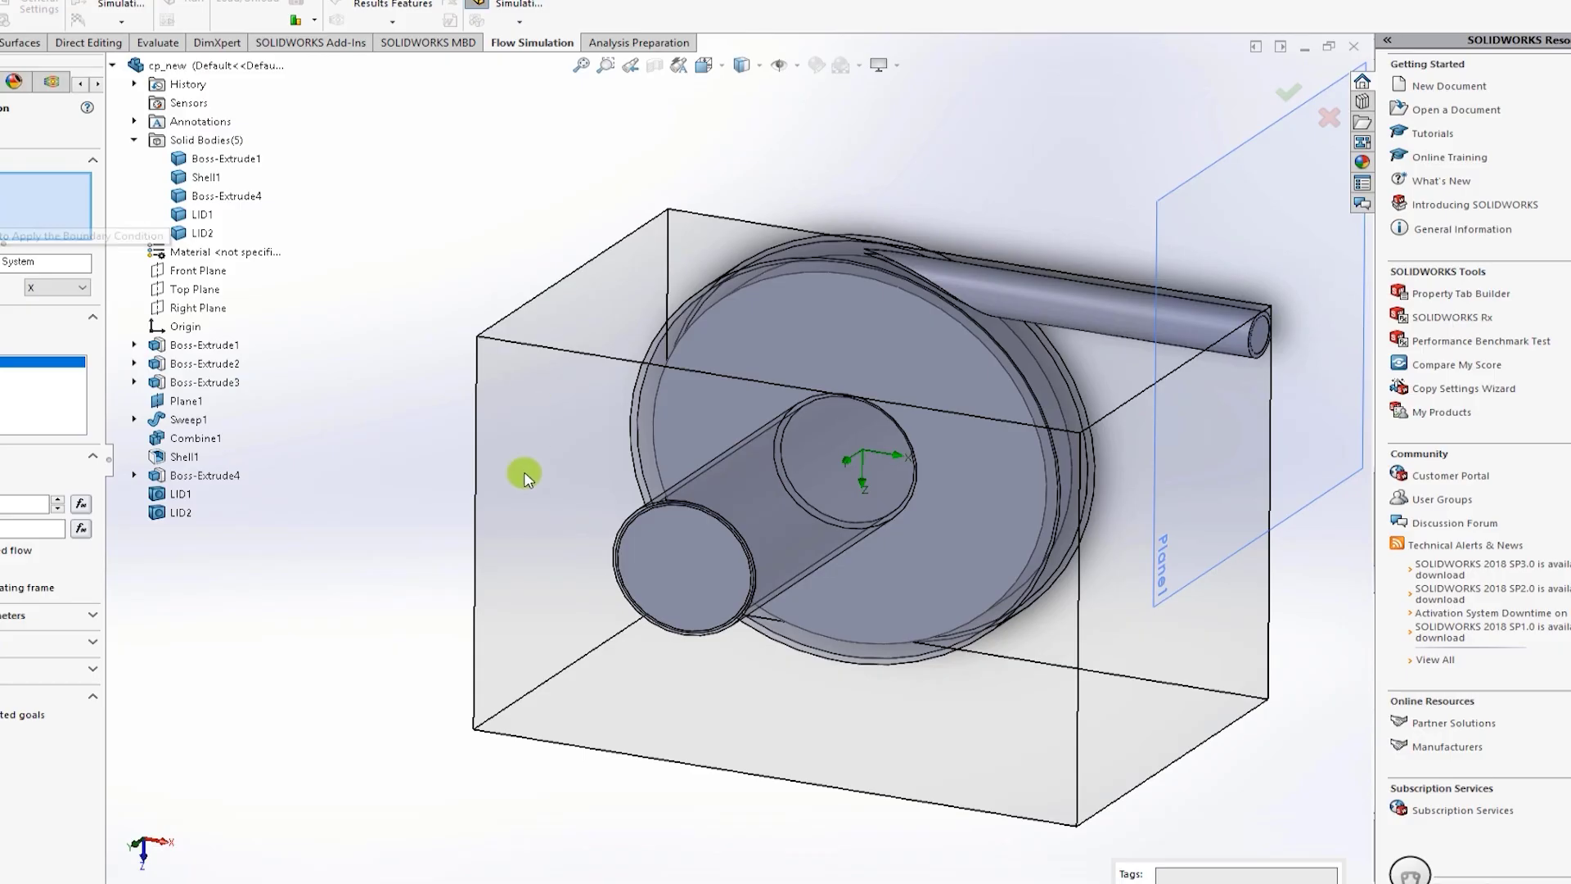
pyautogui.click(606, 544)
pyautogui.click(1, 335)
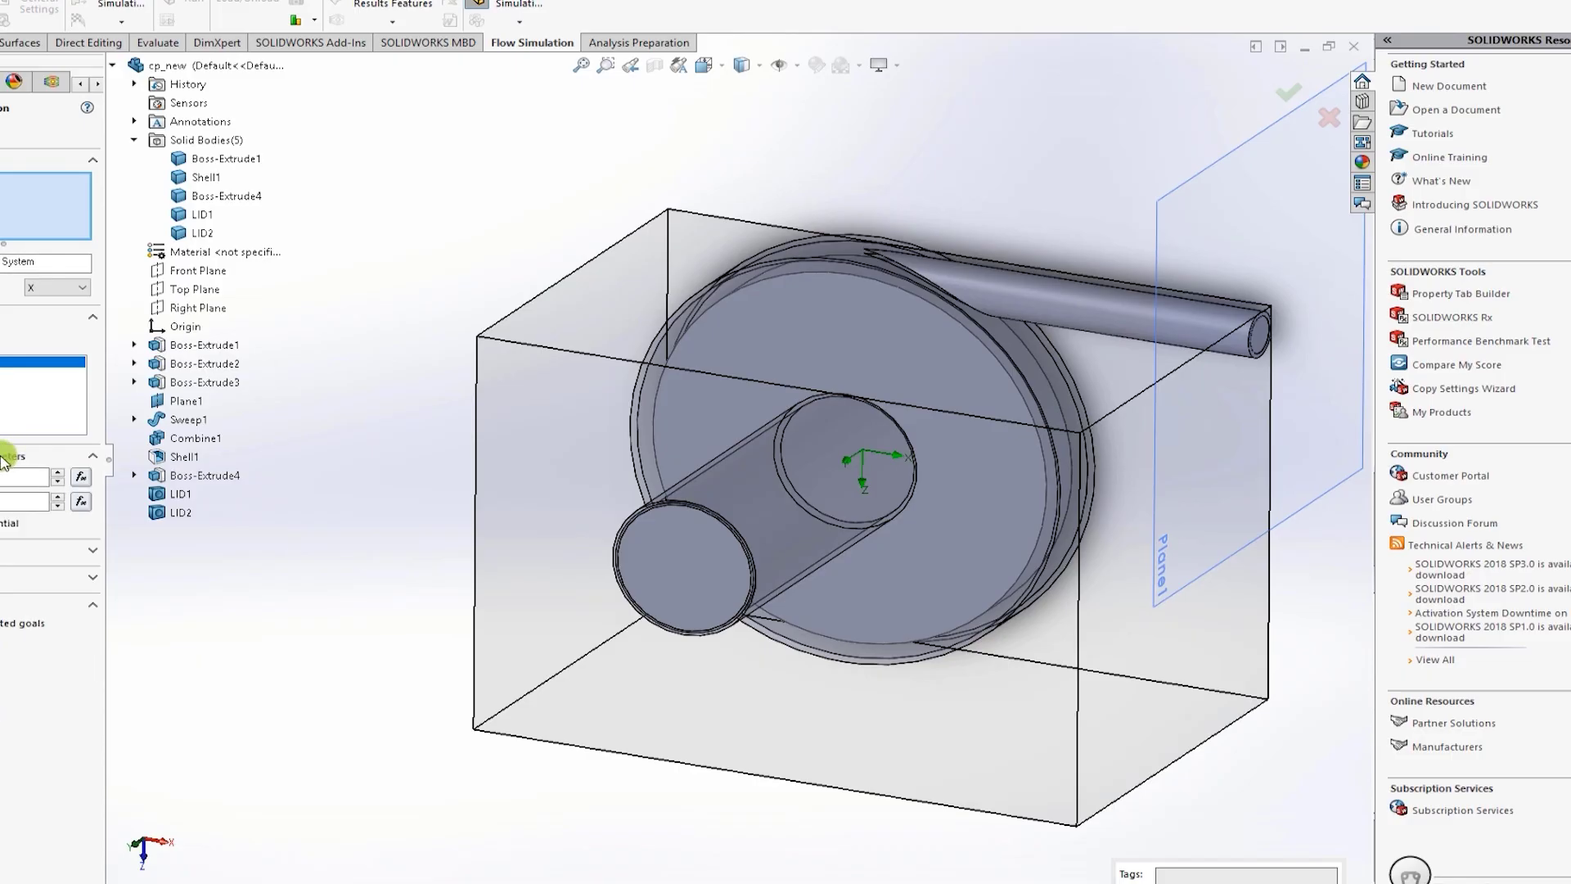
pyautogui.rightClick(634, 549)
pyautogui.click(696, 604)
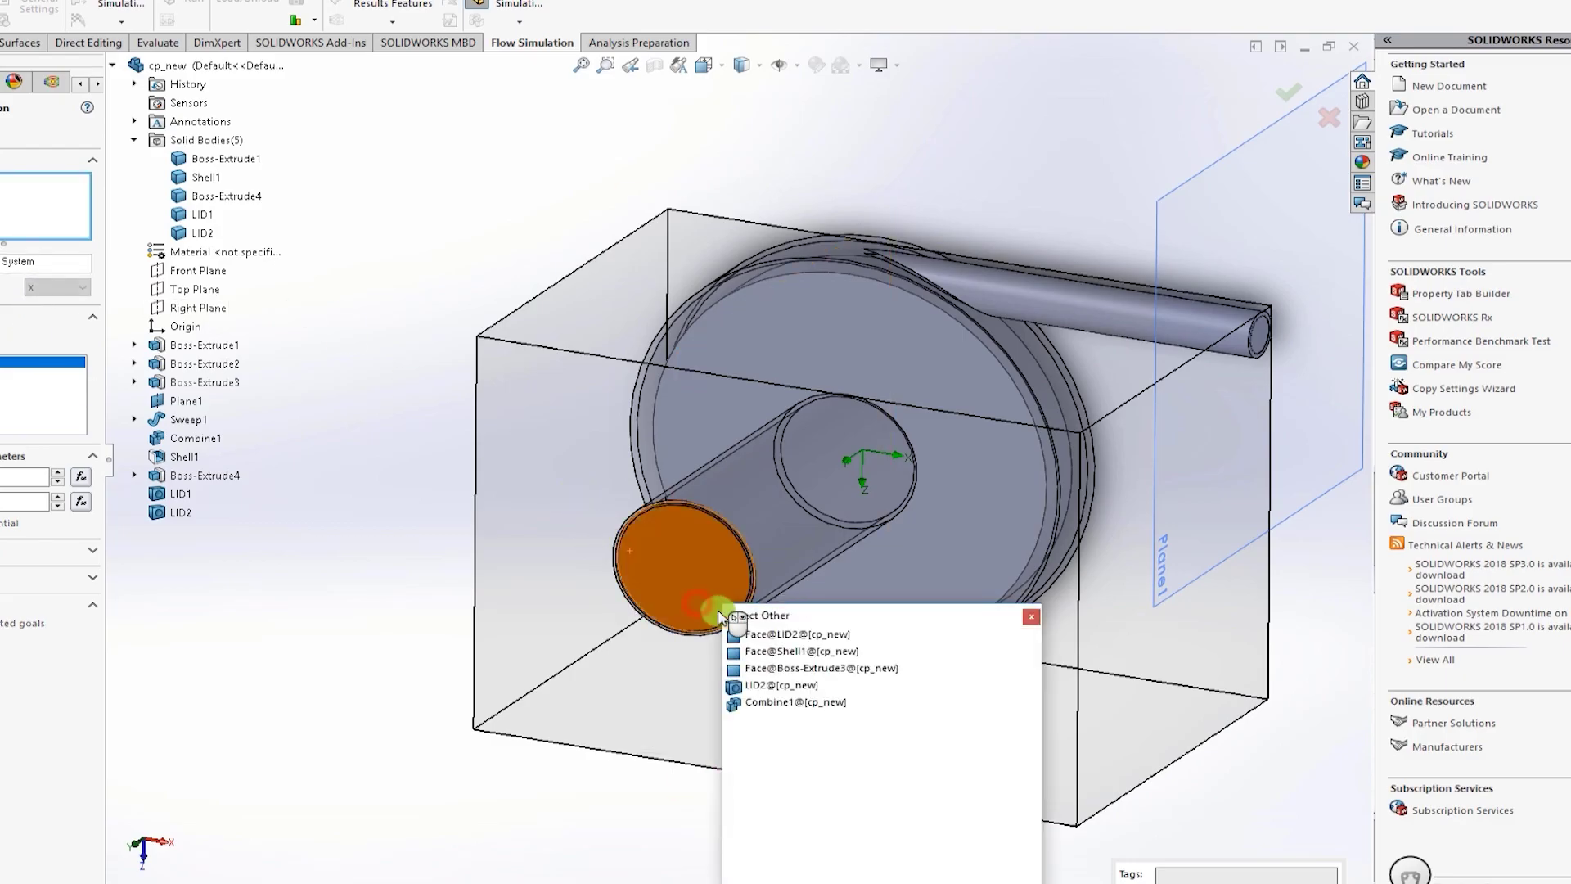
pyautogui.click(759, 687)
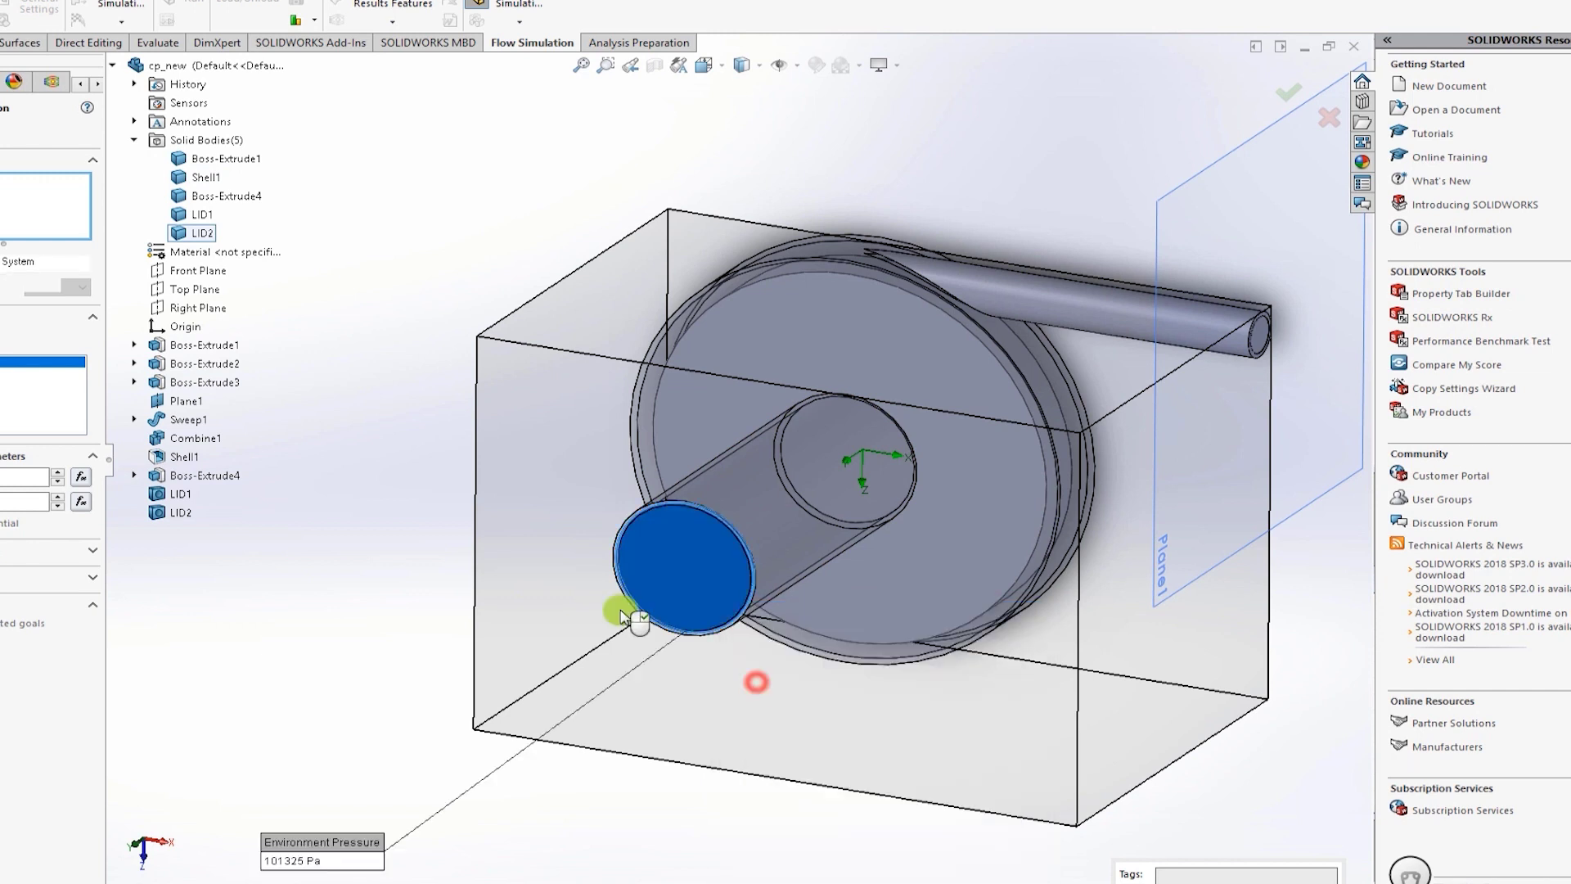
pyautogui.press('Return')
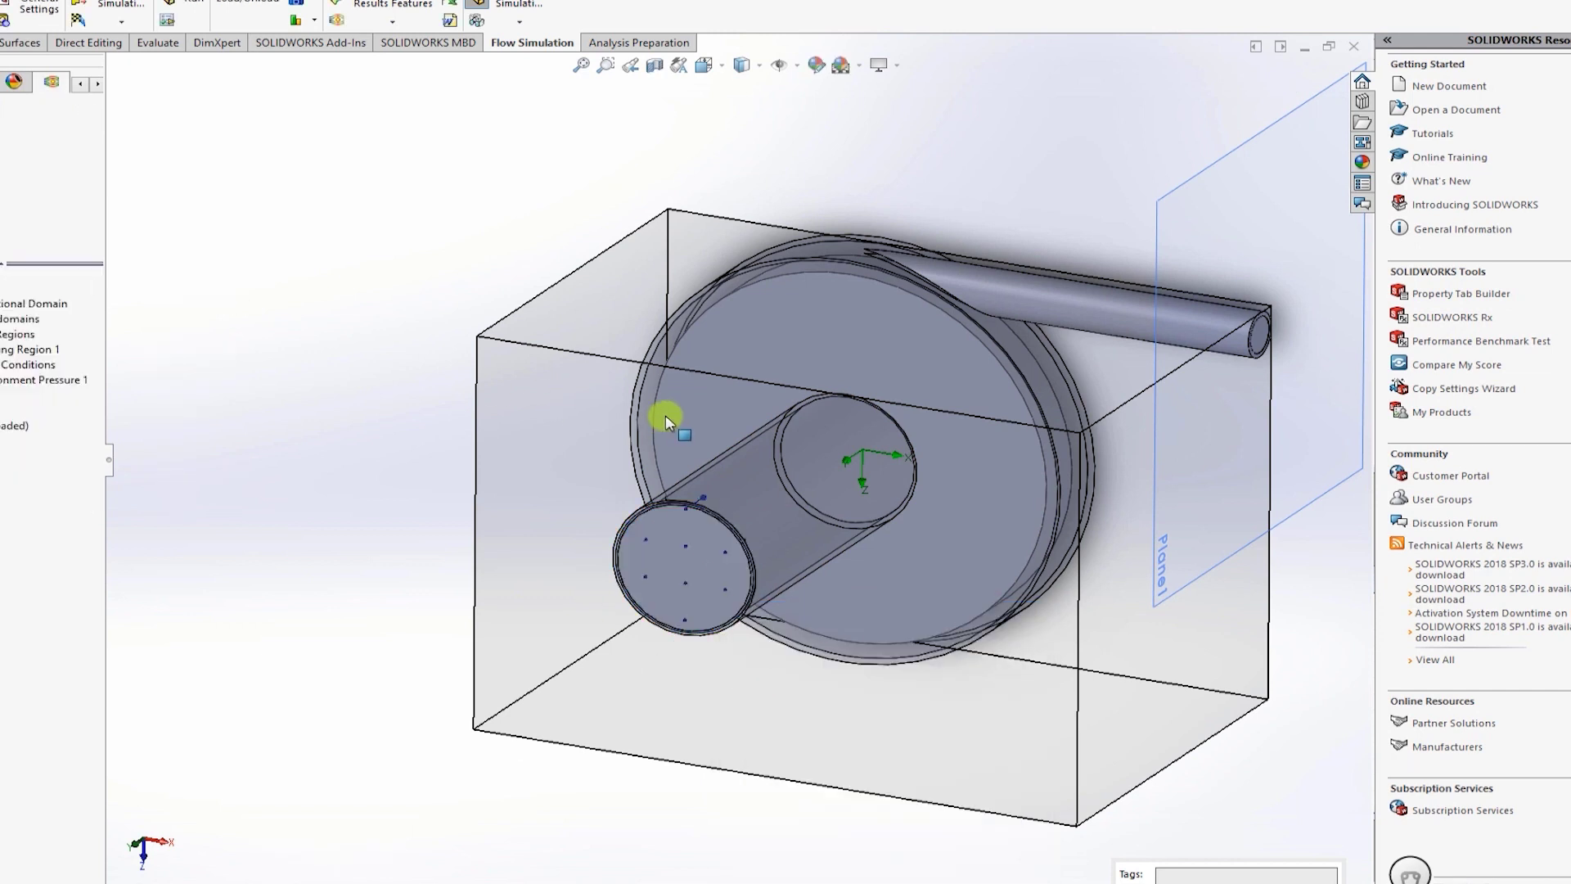
# Step: Start a new boundary condition and assign the outlet pipe's lid body LID1 to it through Select Other
pyautogui.scroll(3, 758, 466)
pyautogui.scroll(-1, 1067, 360)
pyautogui.scroll(-4, 1068, 360)
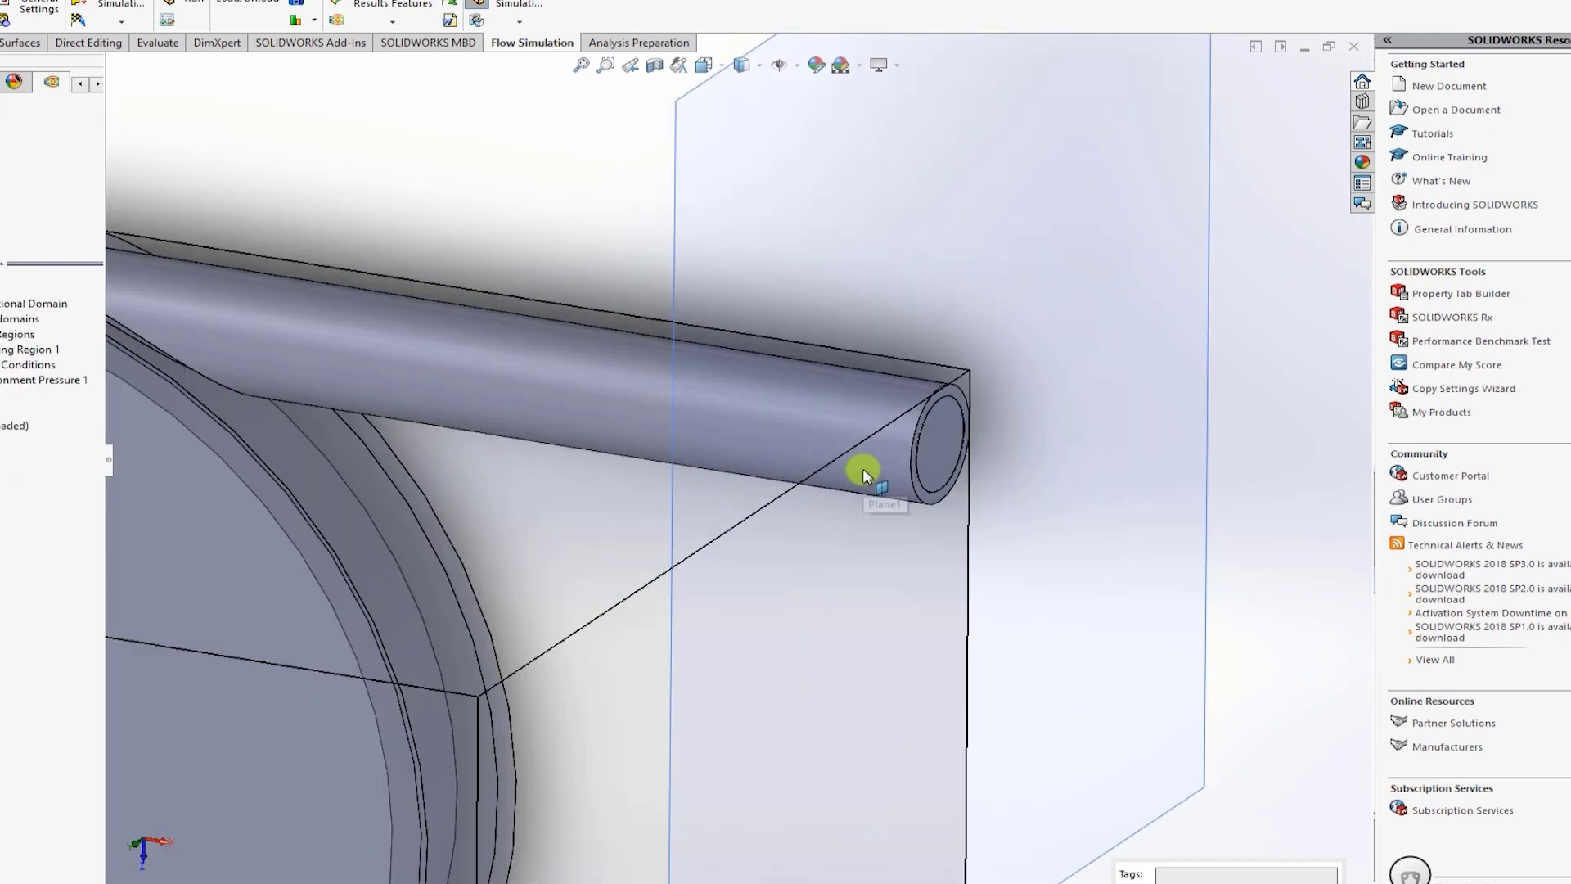
pyautogui.click(939, 438)
pyautogui.rightClick(939, 438)
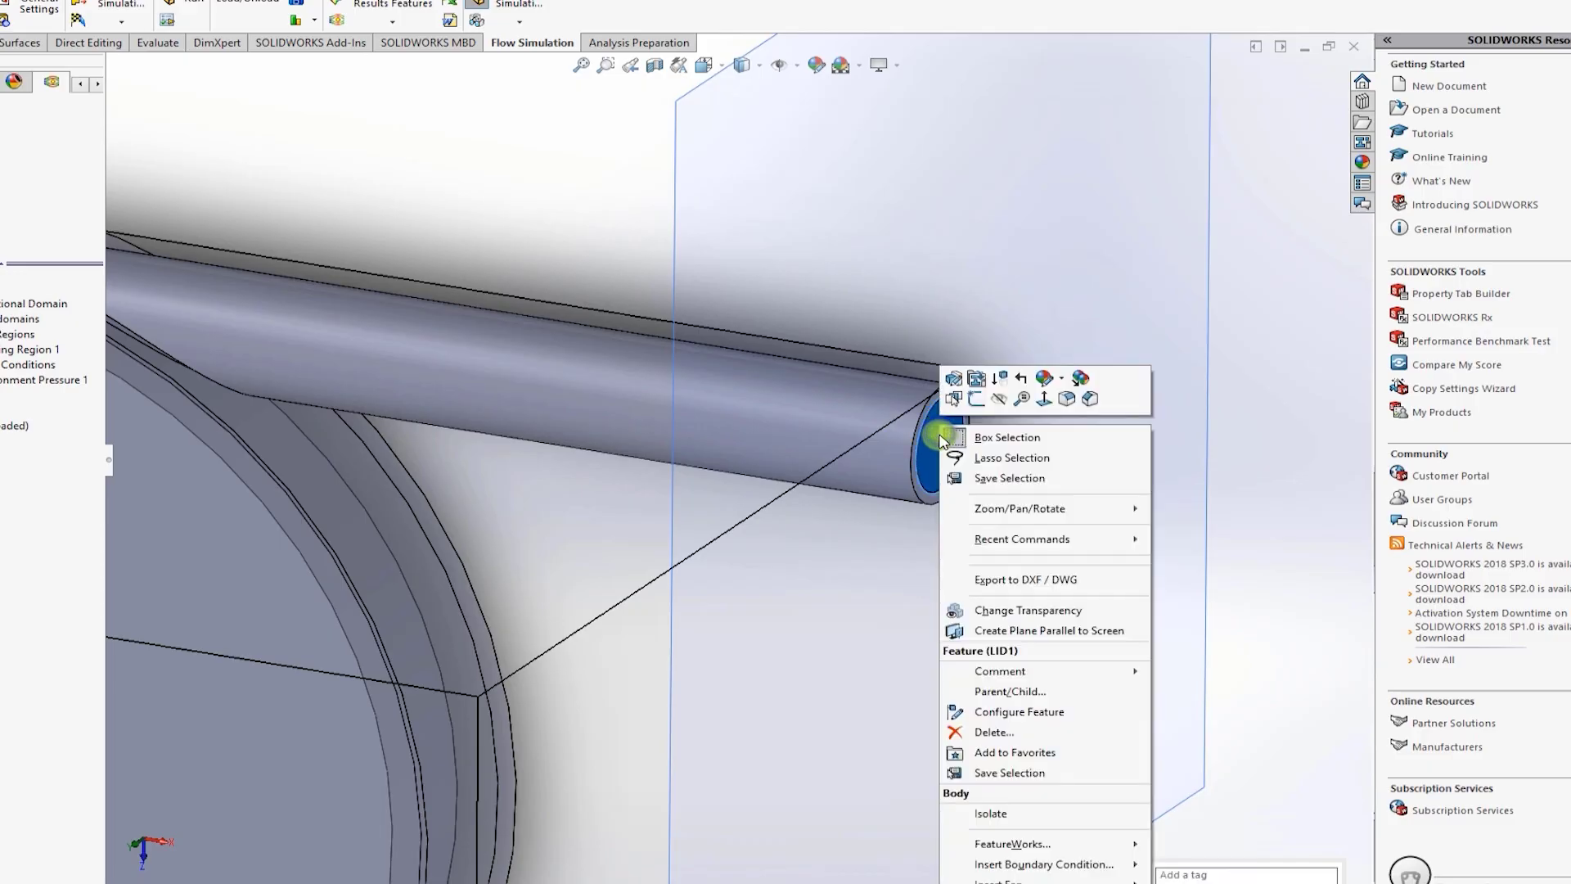
pyautogui.rightClick(5, 366)
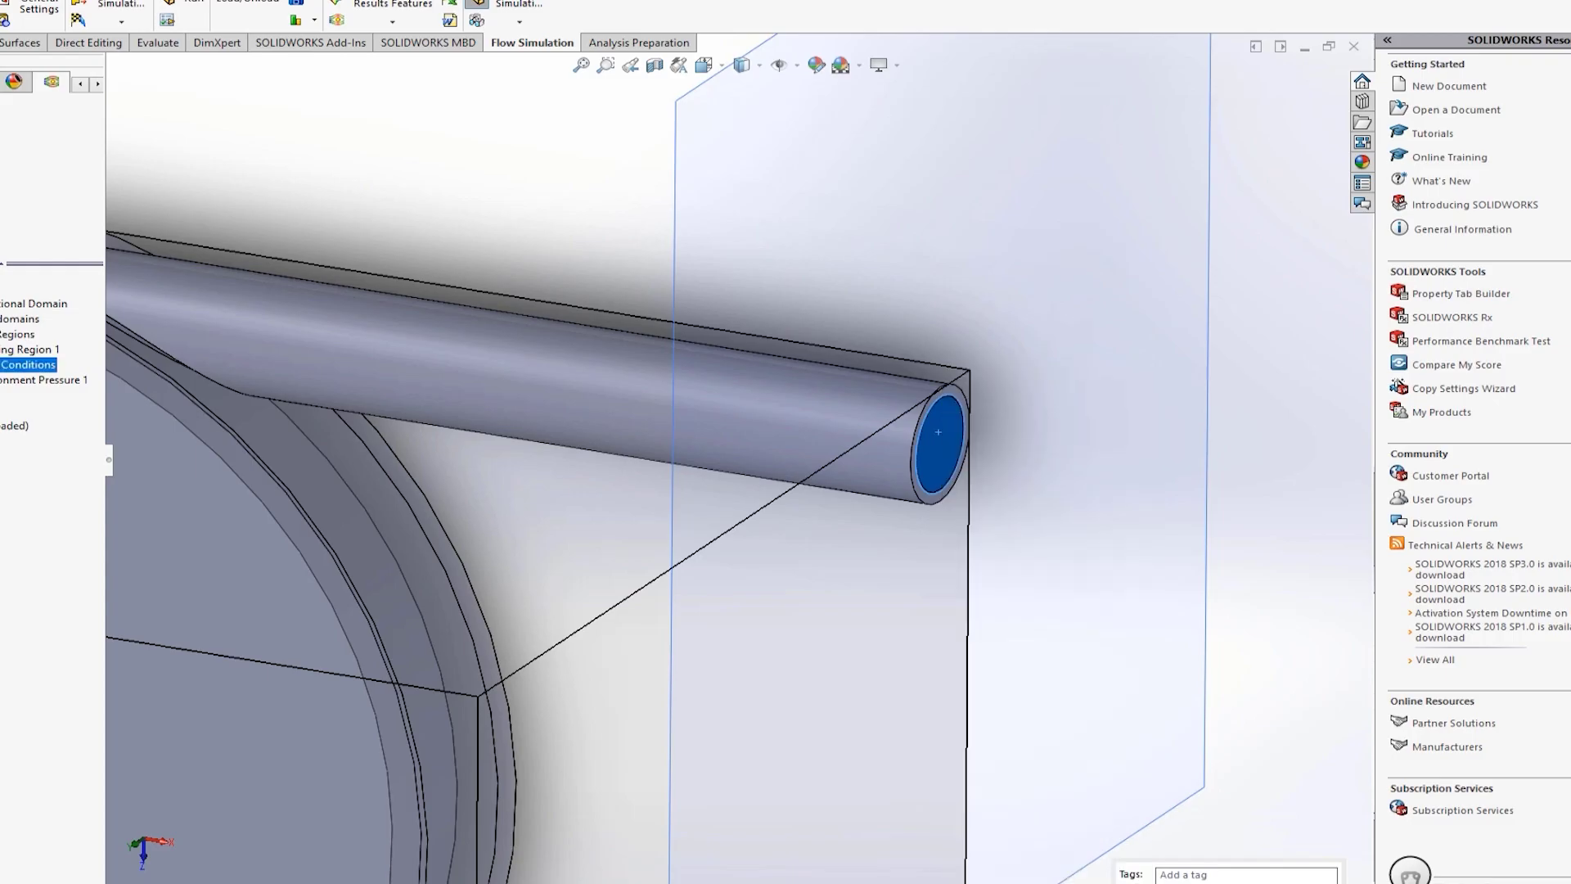
pyautogui.click(5, 370)
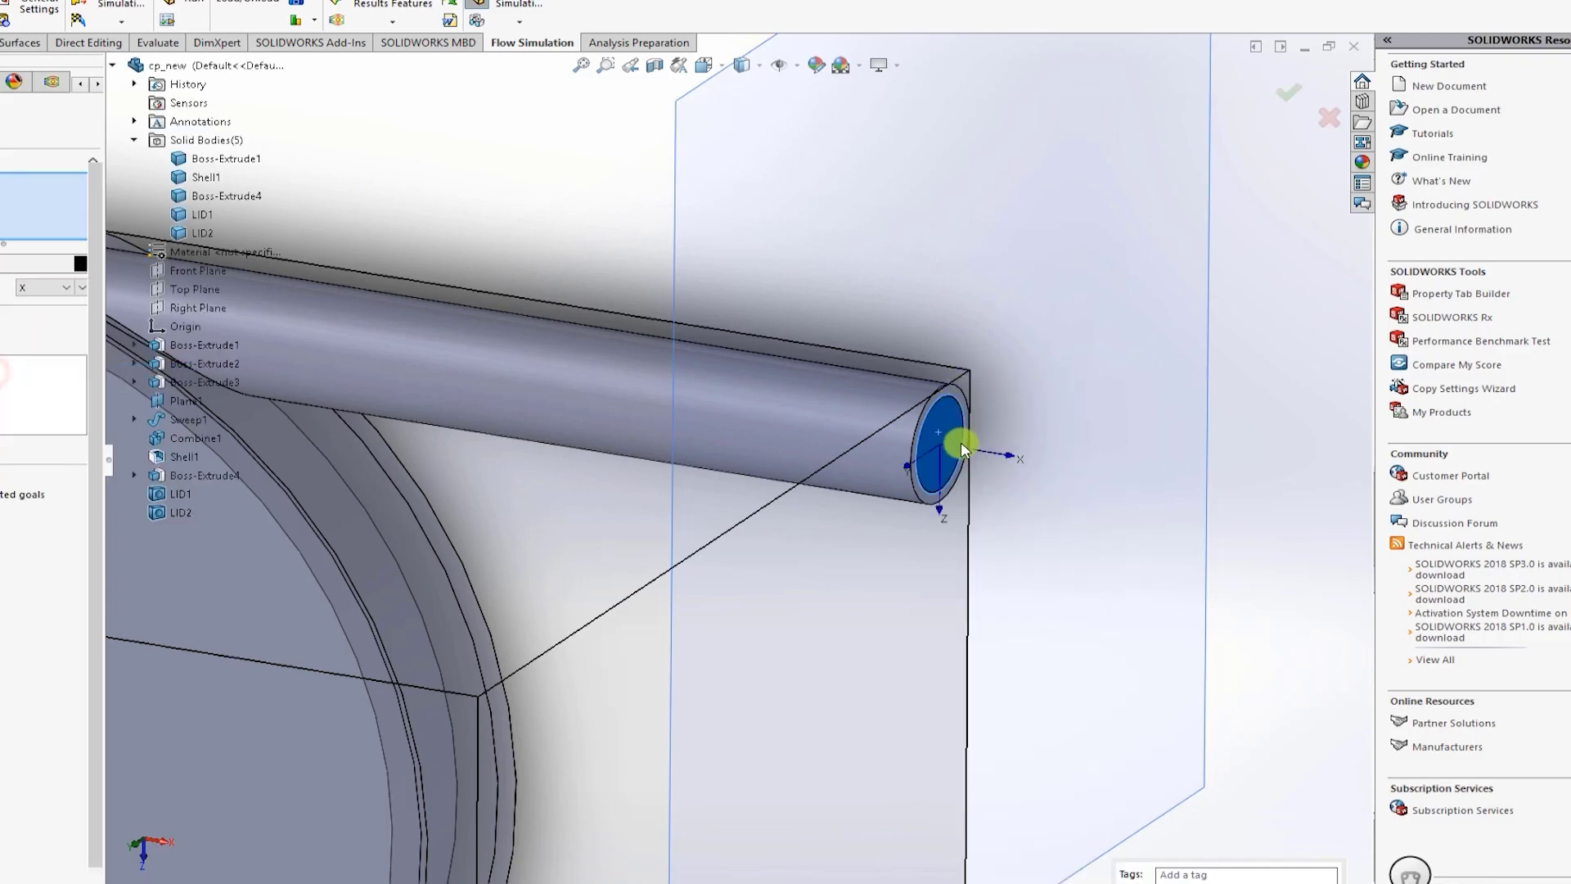
pyautogui.rightClick(940, 430)
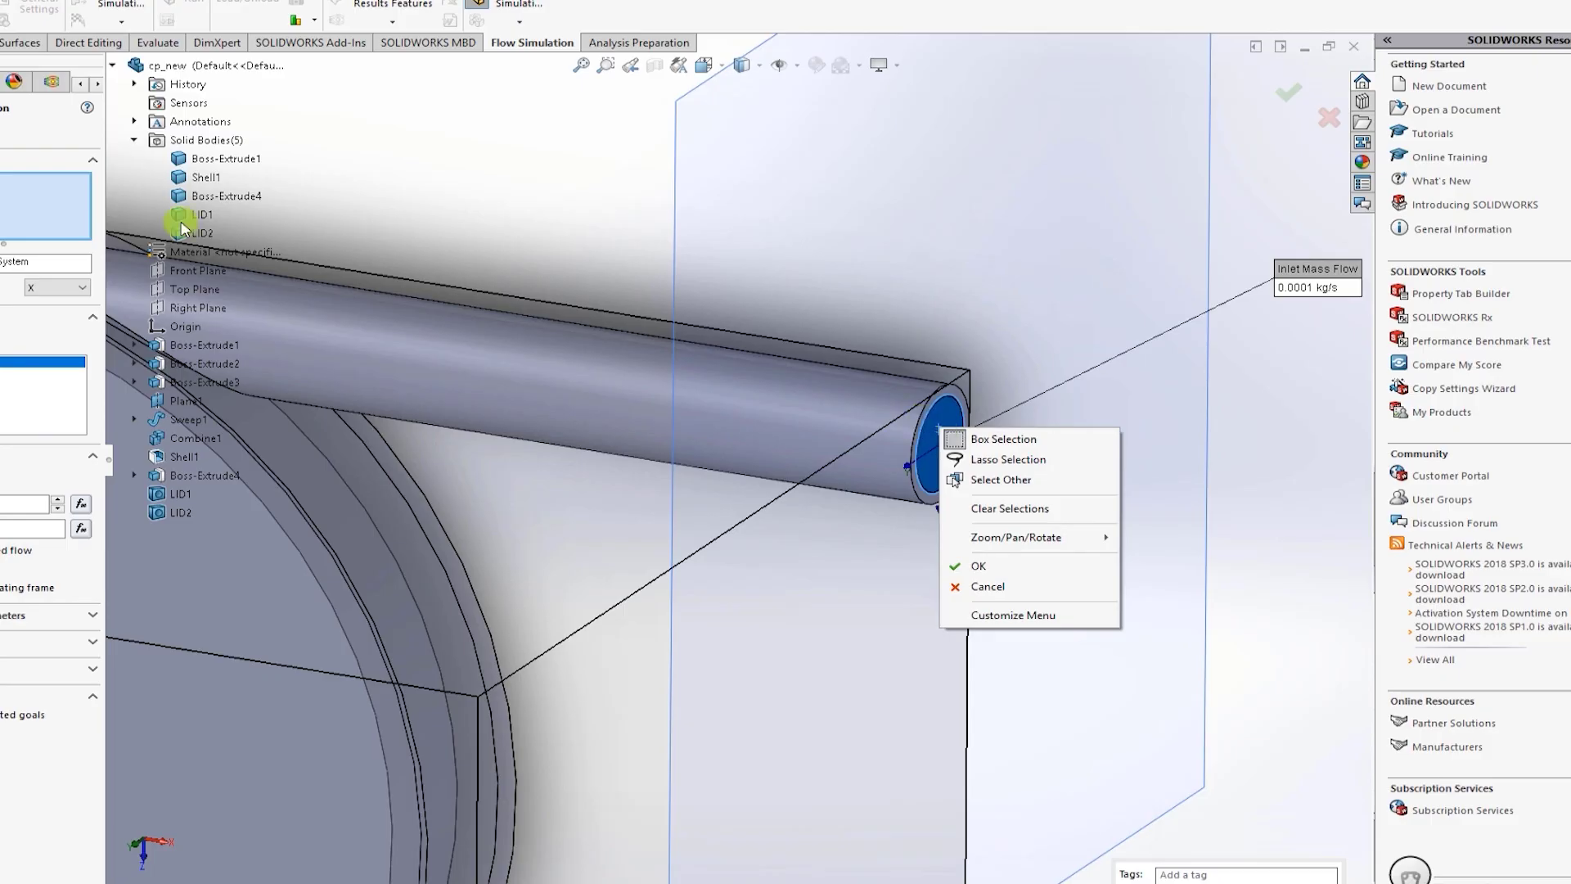
pyautogui.rightClick(2, 211)
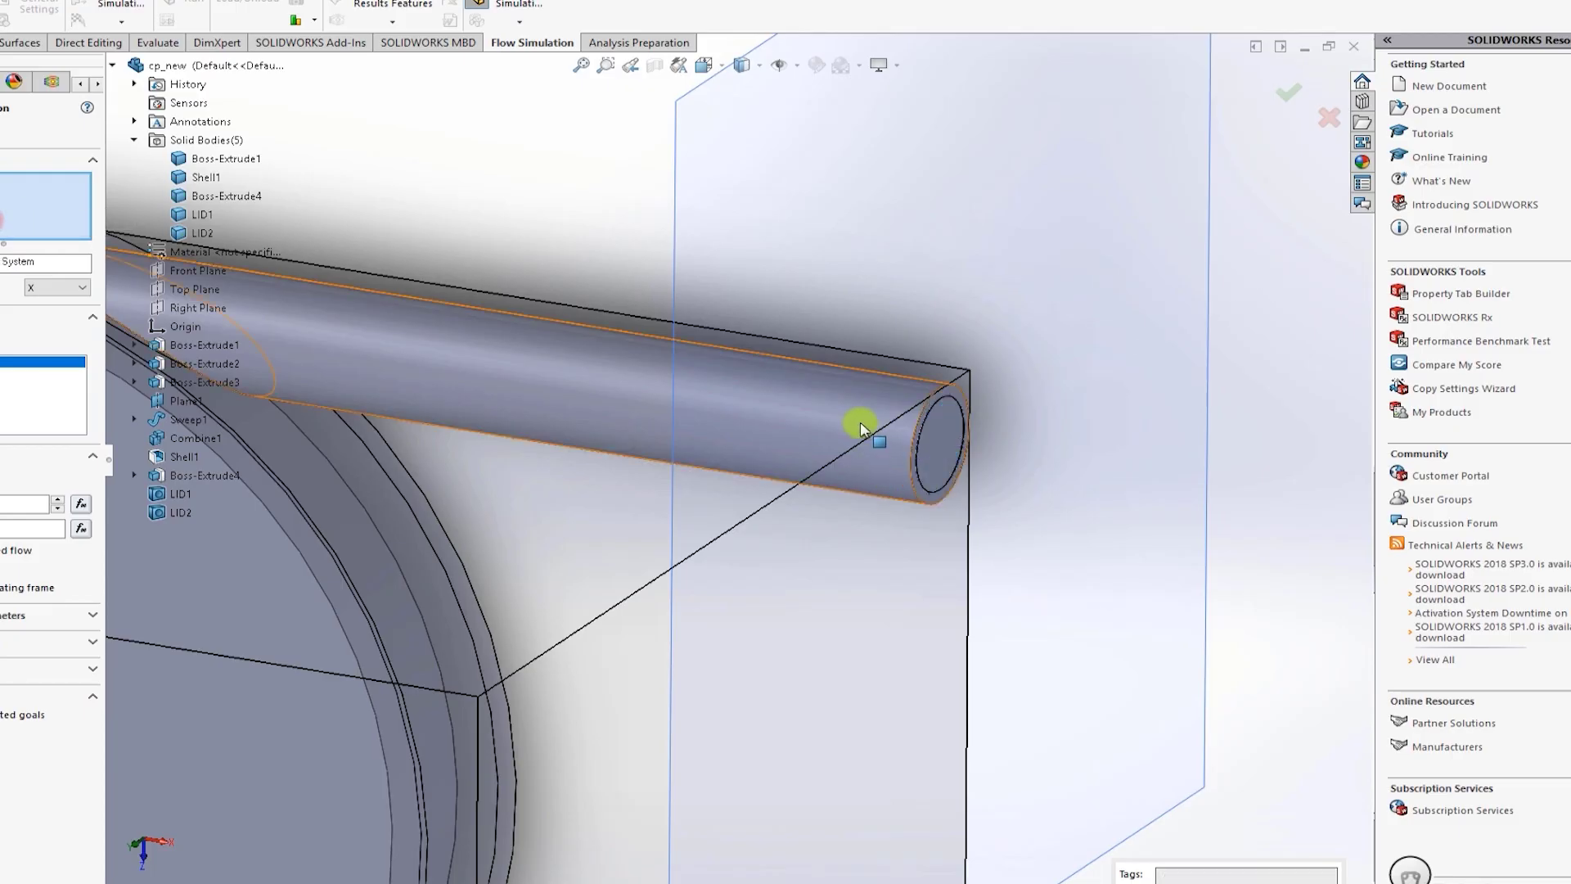
pyautogui.rightClick(935, 426)
pyautogui.click(995, 484)
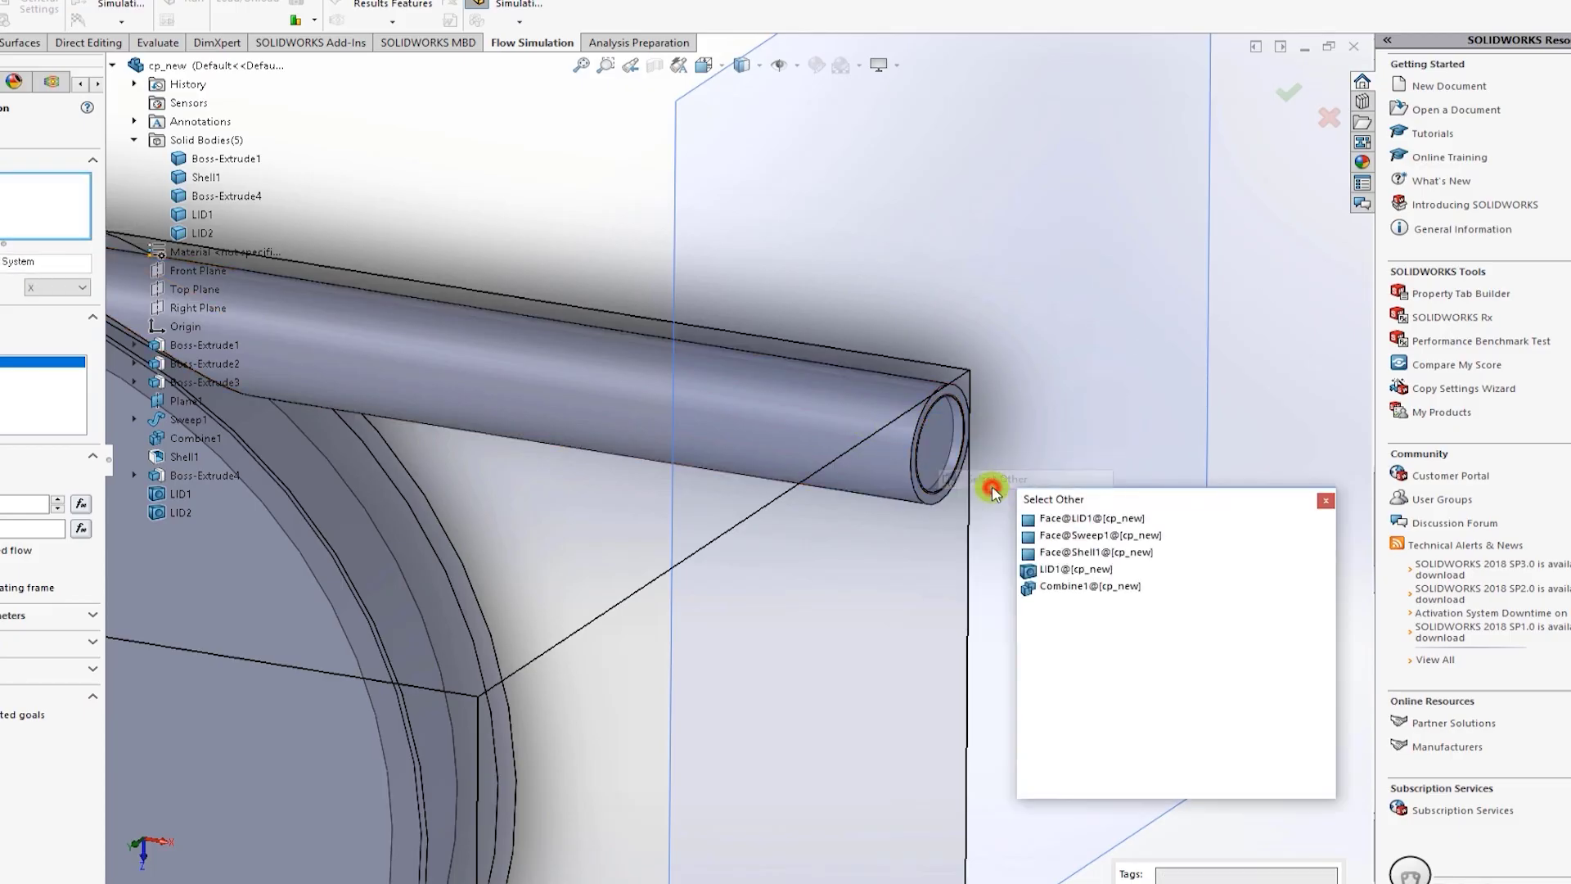
pyautogui.click(1105, 570)
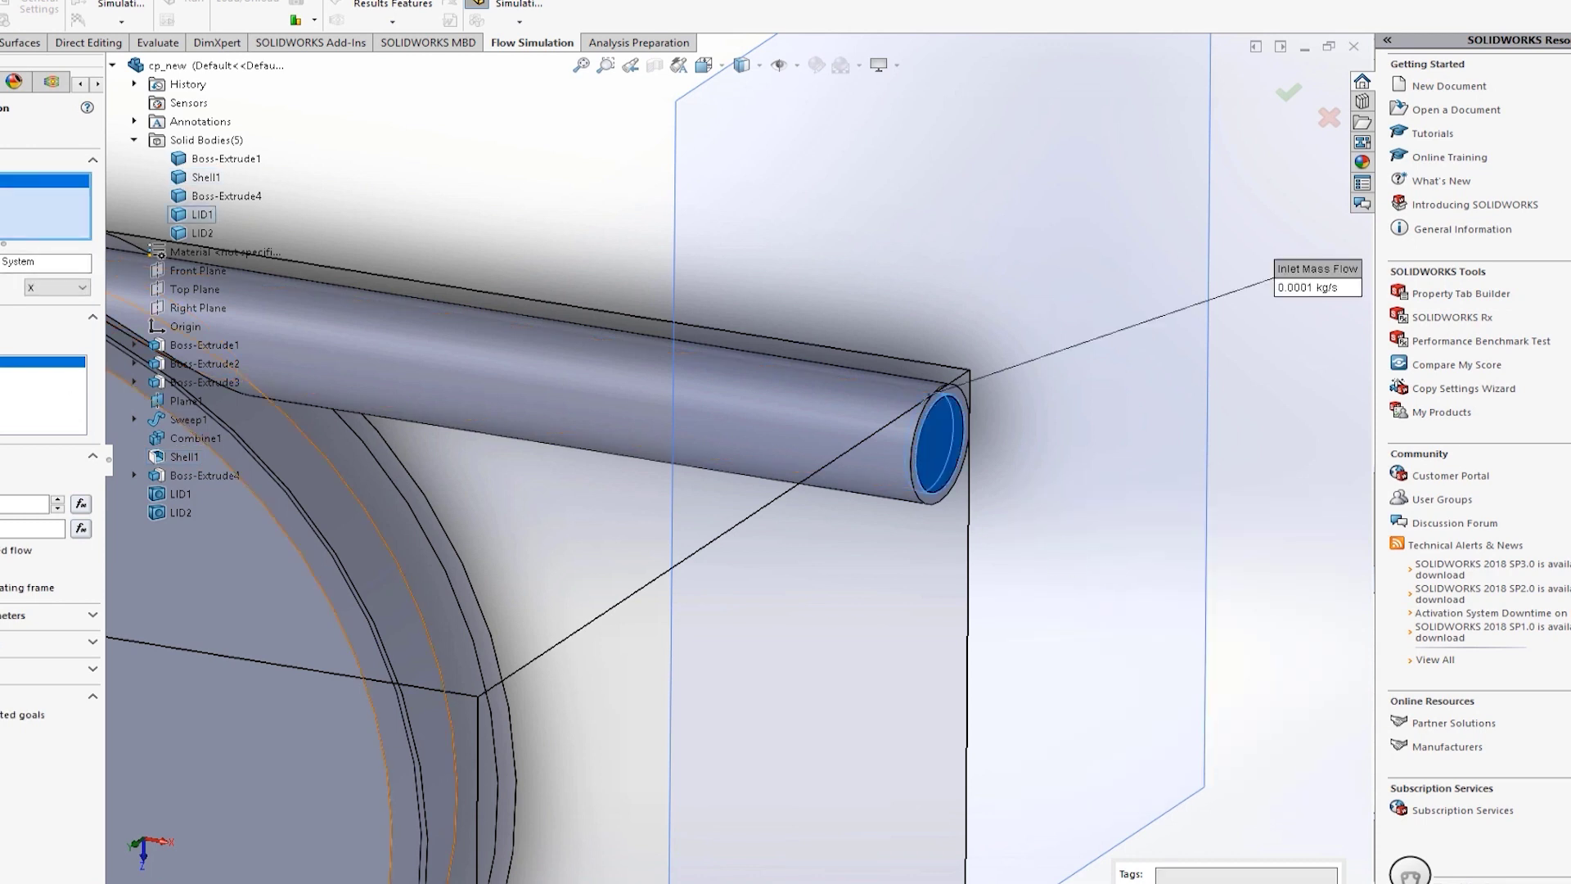
# Step: Make the boundary condition on LID1 an Outlet Velocity type and accept it
pyautogui.click(17, 416)
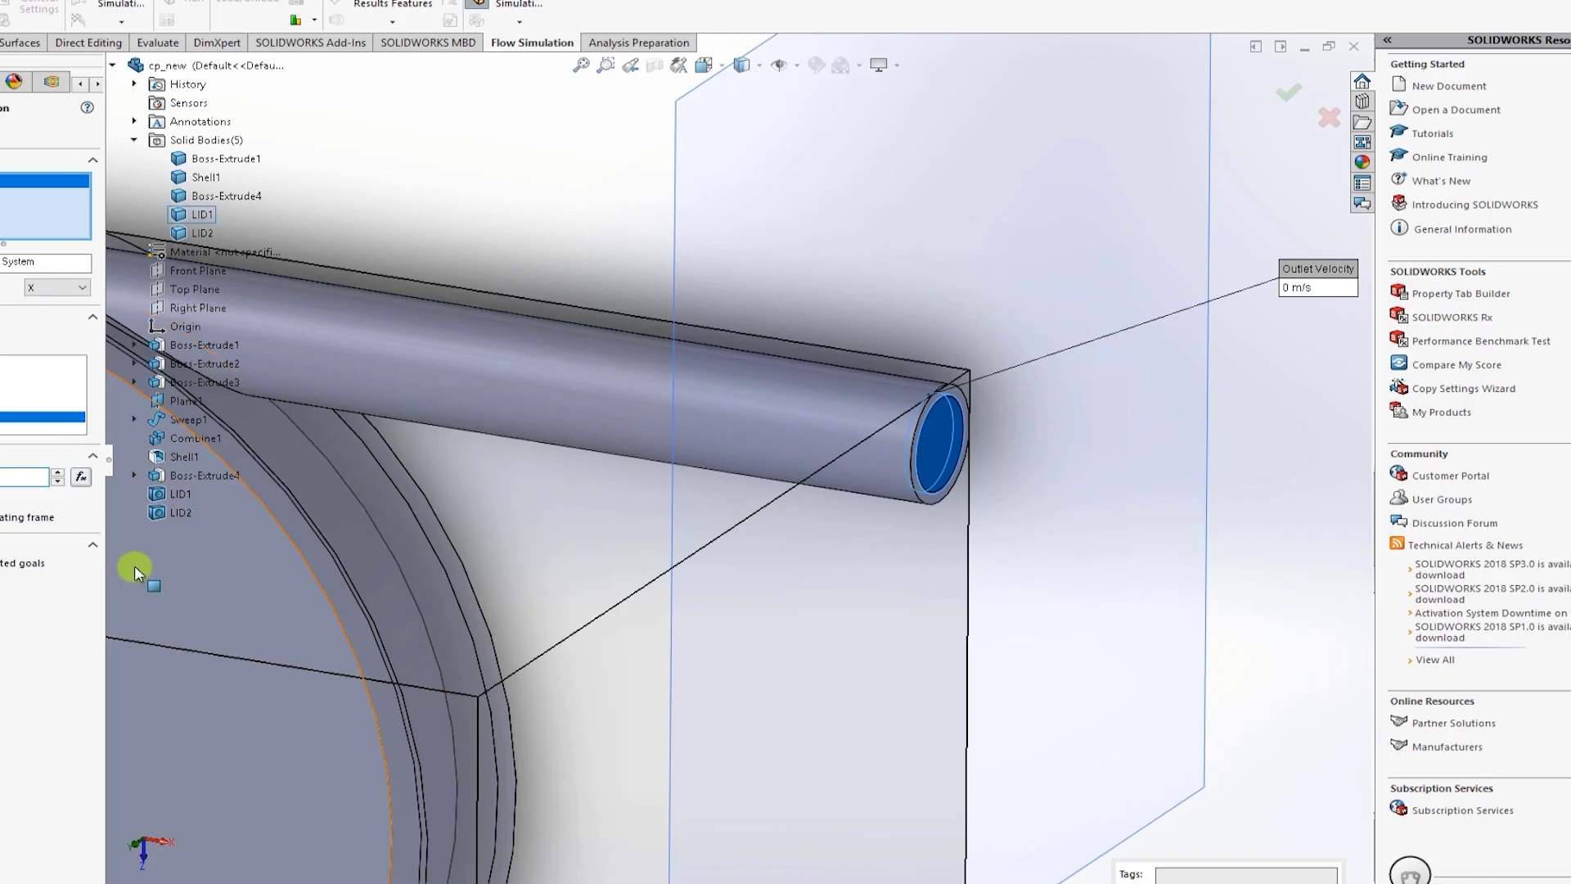
pyautogui.press('Return')
pyautogui.press('Return')
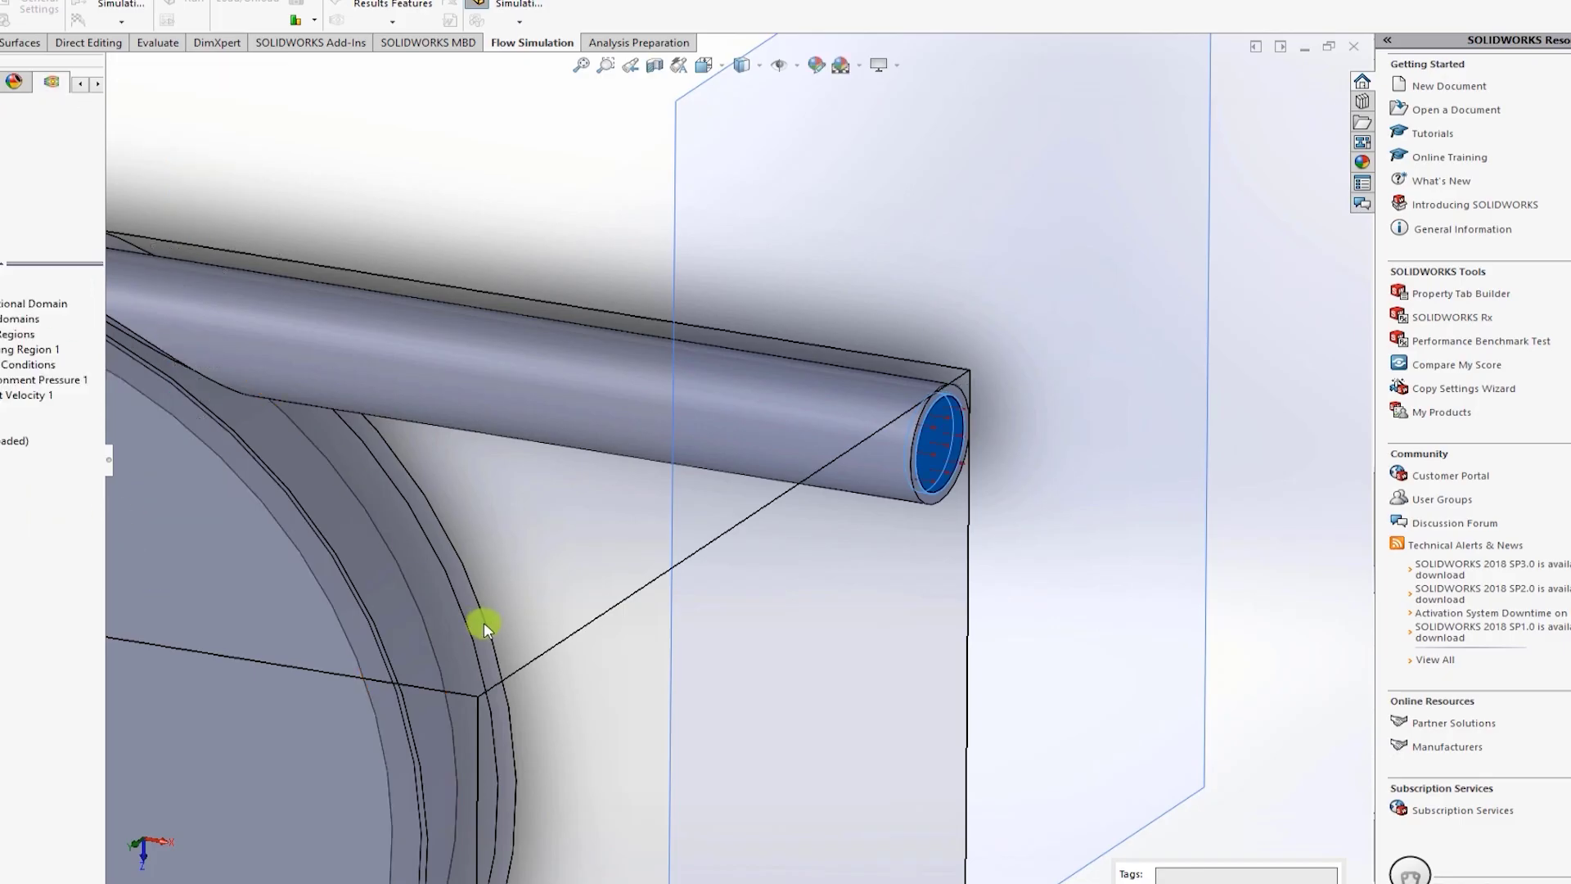
# Step: Insert a Global Mesh for the pump project and accept its settings
pyautogui.scroll(1, 485, 625)
pyautogui.scroll(5, 908, 450)
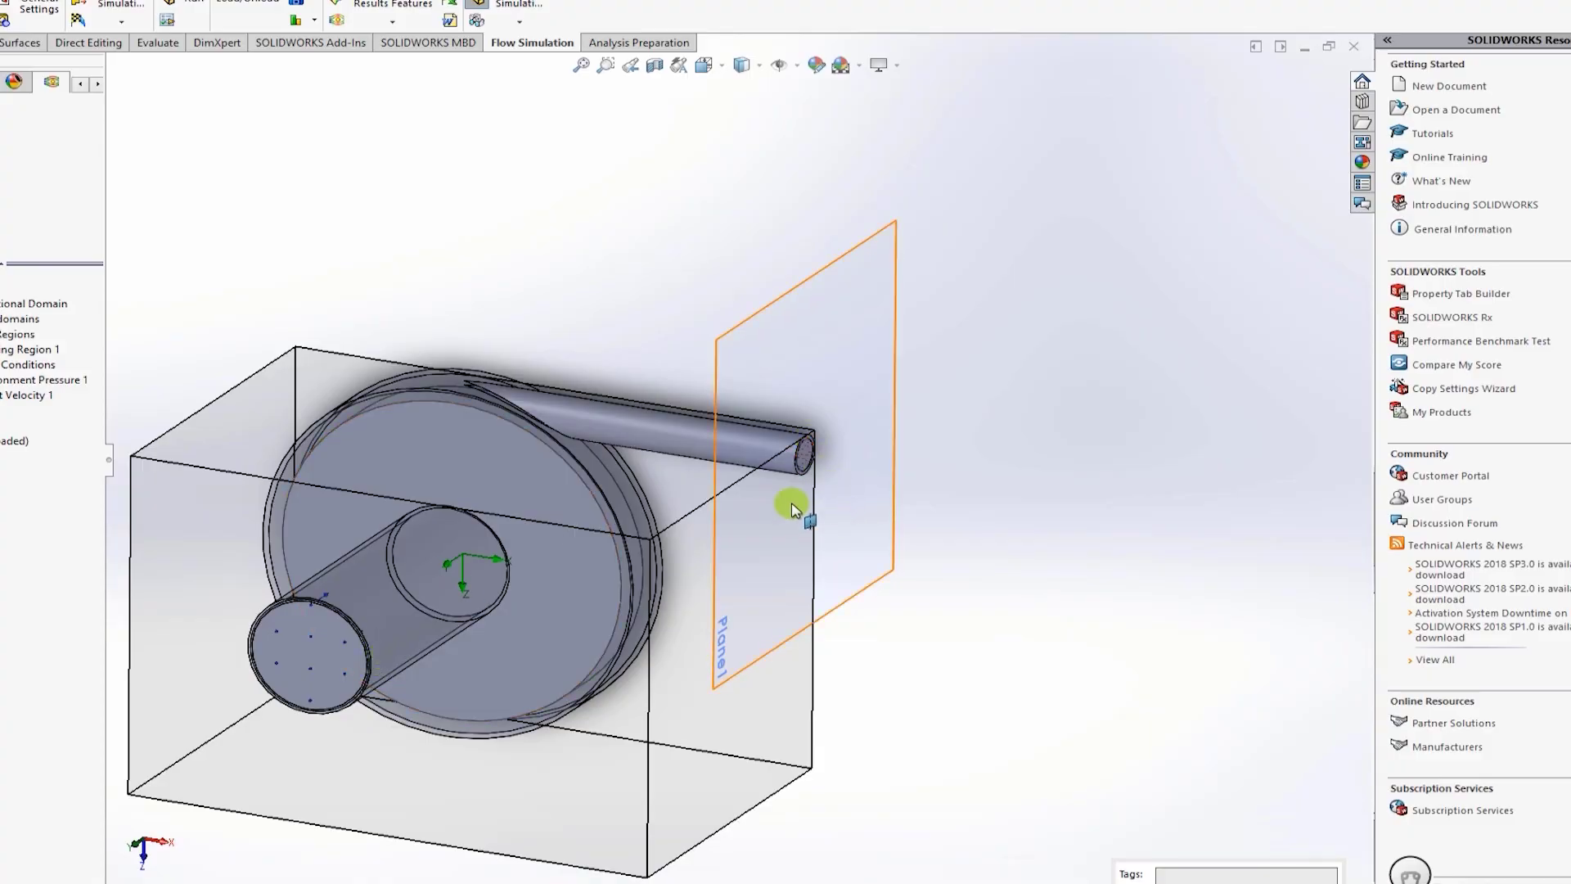
pyautogui.scroll(-3, 736, 528)
pyautogui.scroll(5, 583, 591)
pyautogui.keyDown('ctrl'); pyautogui.moveTo(511, 522); pyautogui.dragTo(646, 499, button='middle'); pyautogui.keyUp('ctrl')
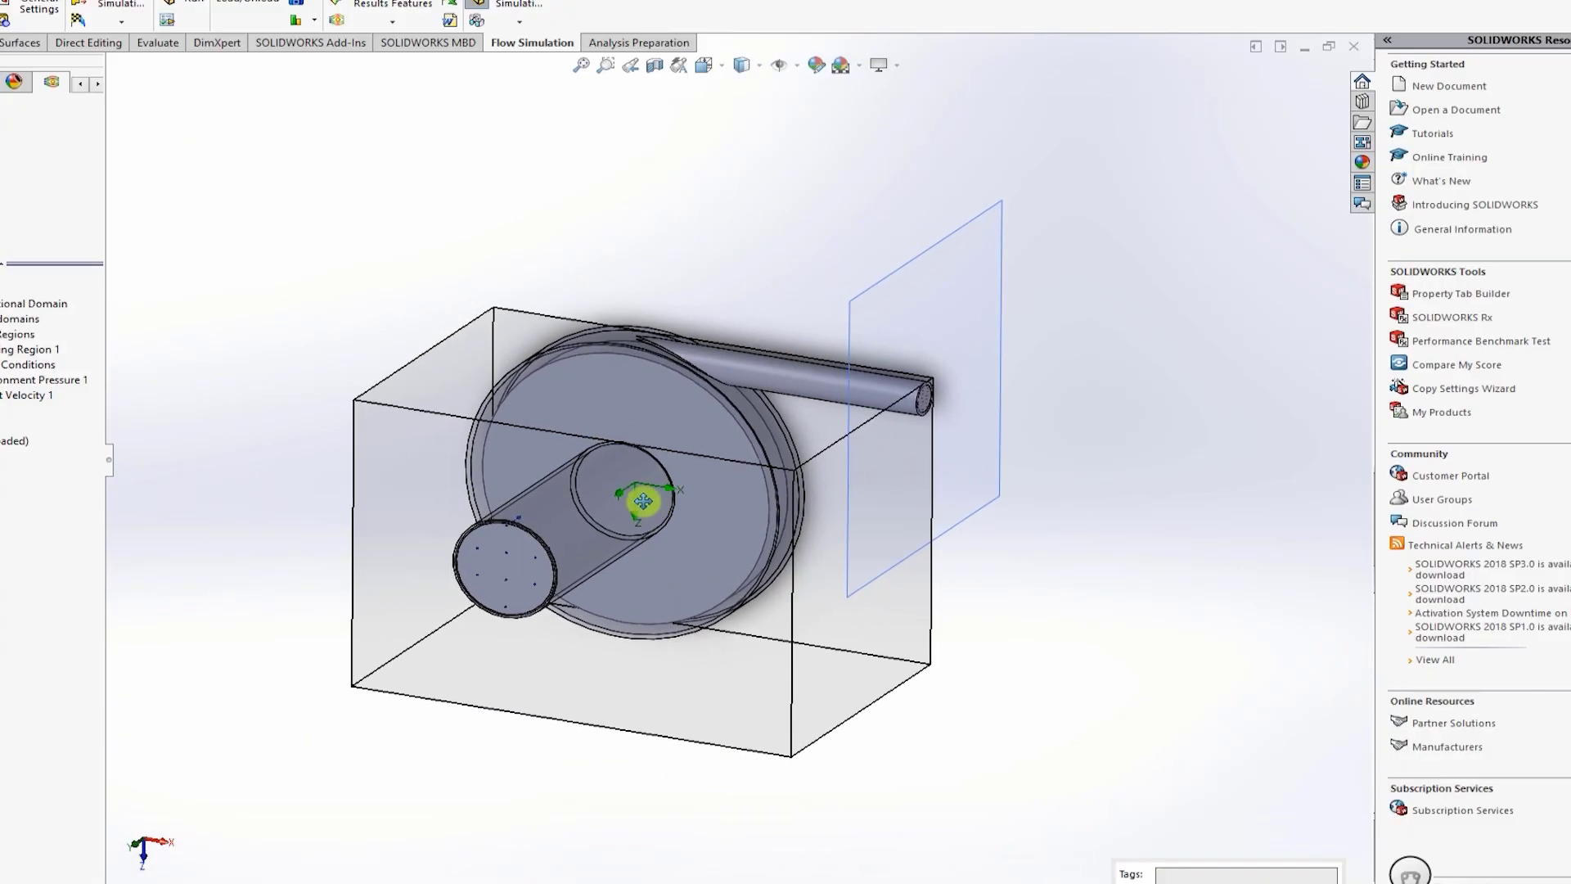
pyautogui.rightClick(17, 440)
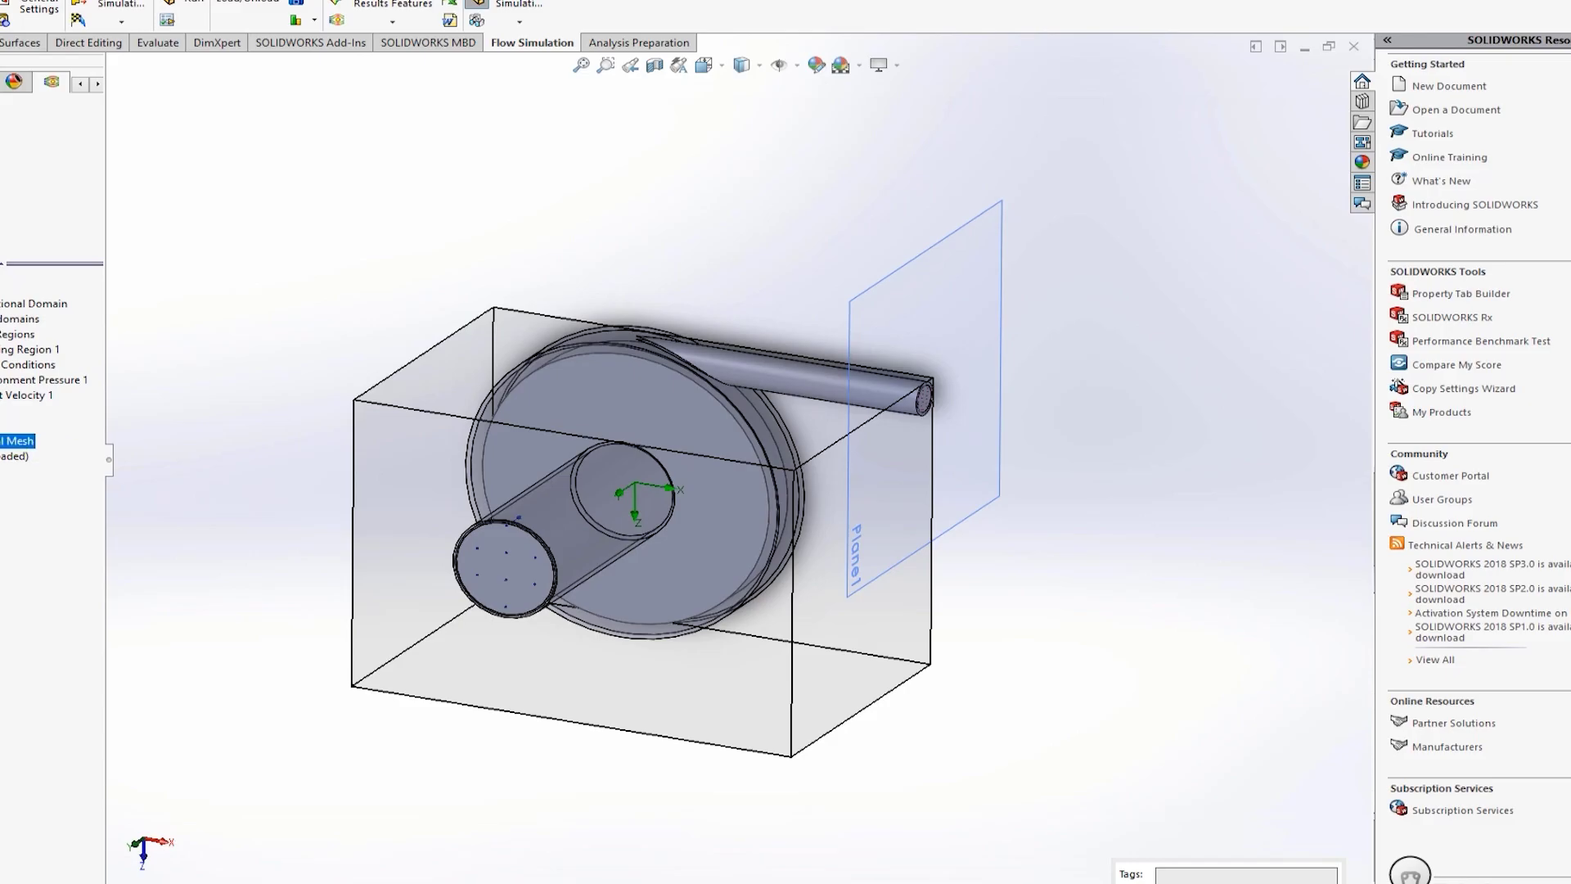
pyautogui.click(31, 456)
pyautogui.click(12, 456)
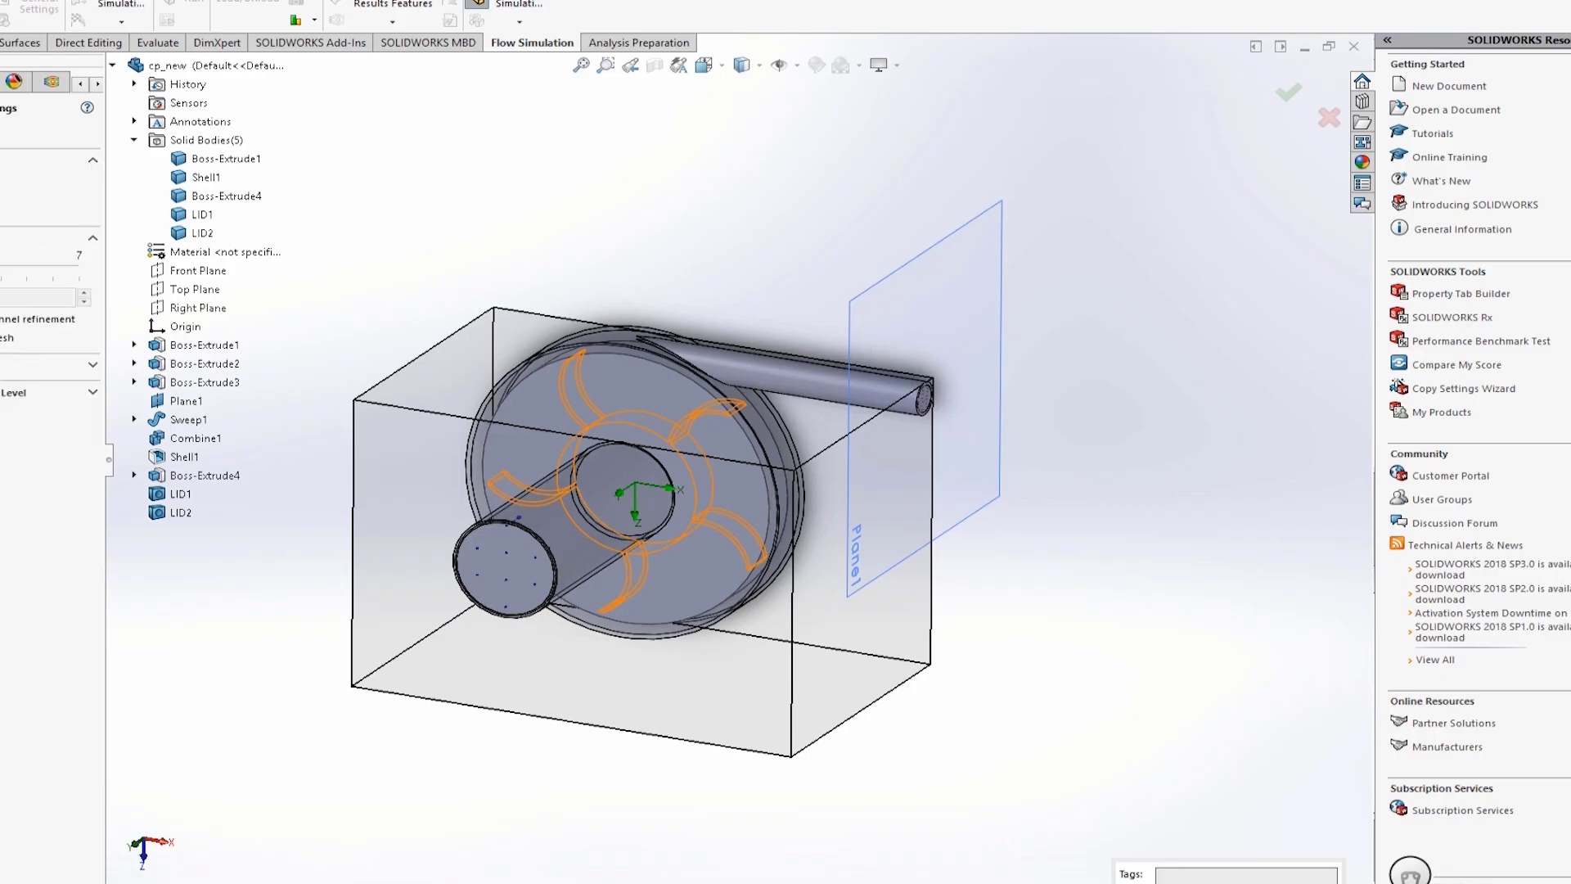
pyautogui.press('Return')
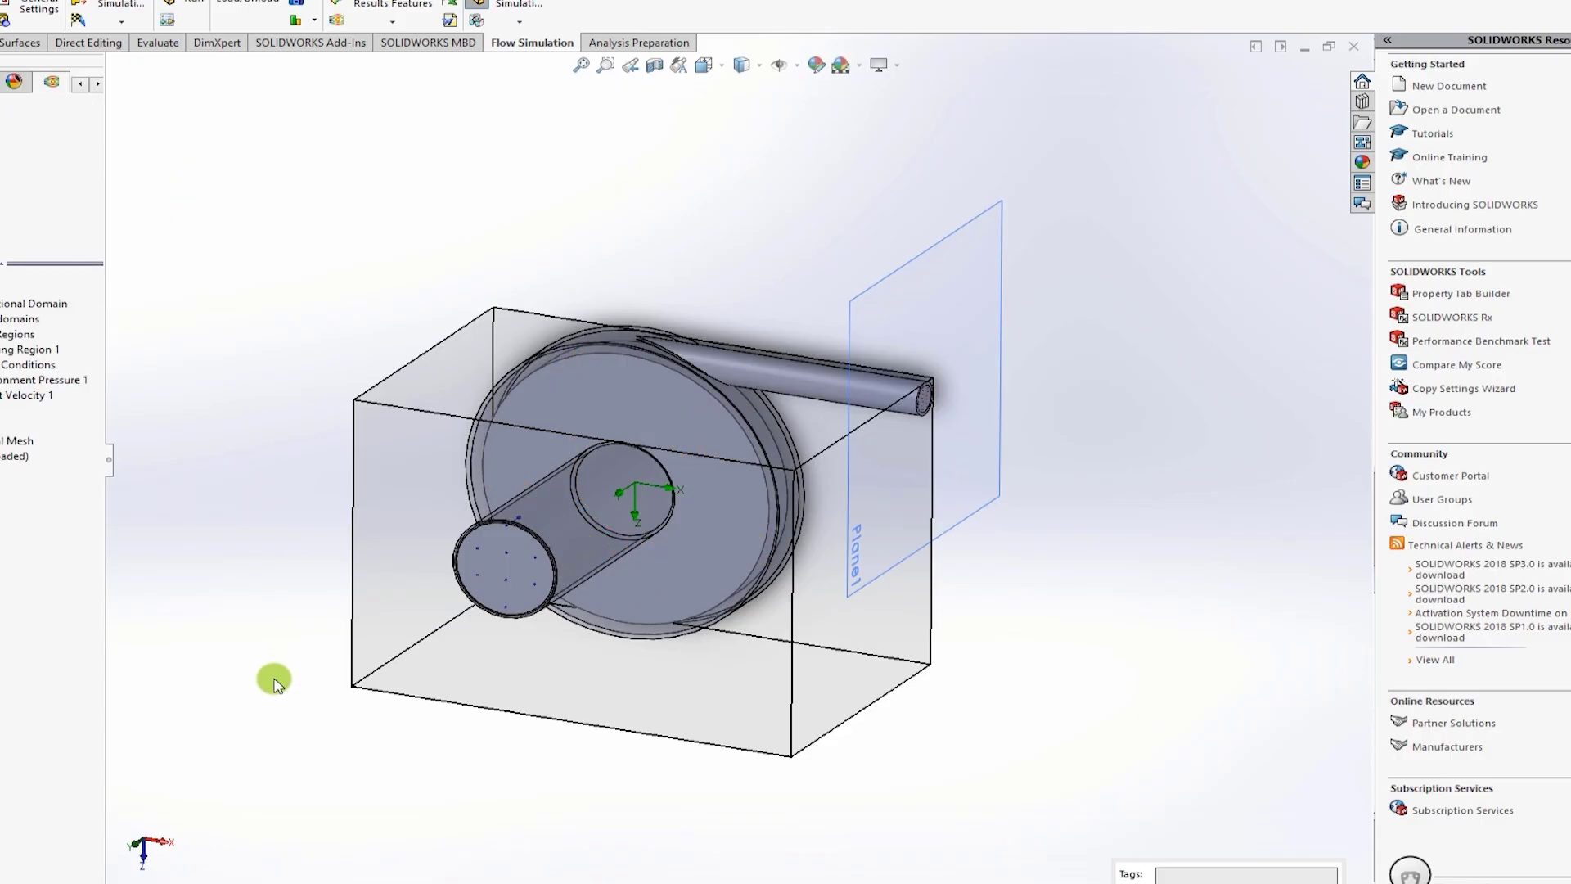
pyautogui.scroll(-1, 349, 728)
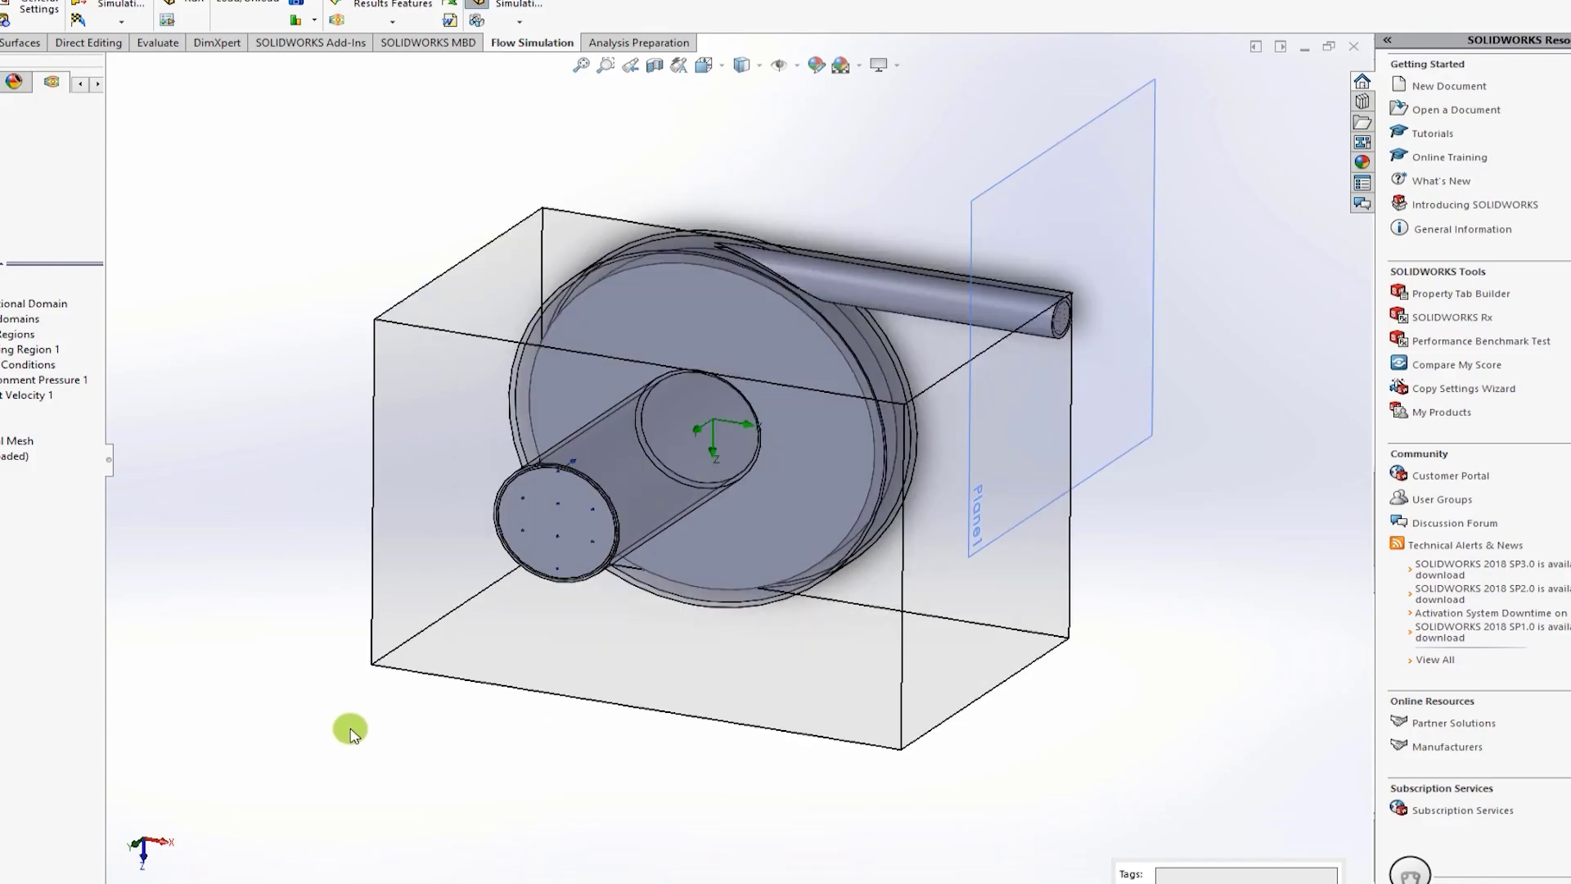
# Step: Change the calculation's finish conditions to stop on Iterations instead of Travels
pyautogui.click(193, 5)
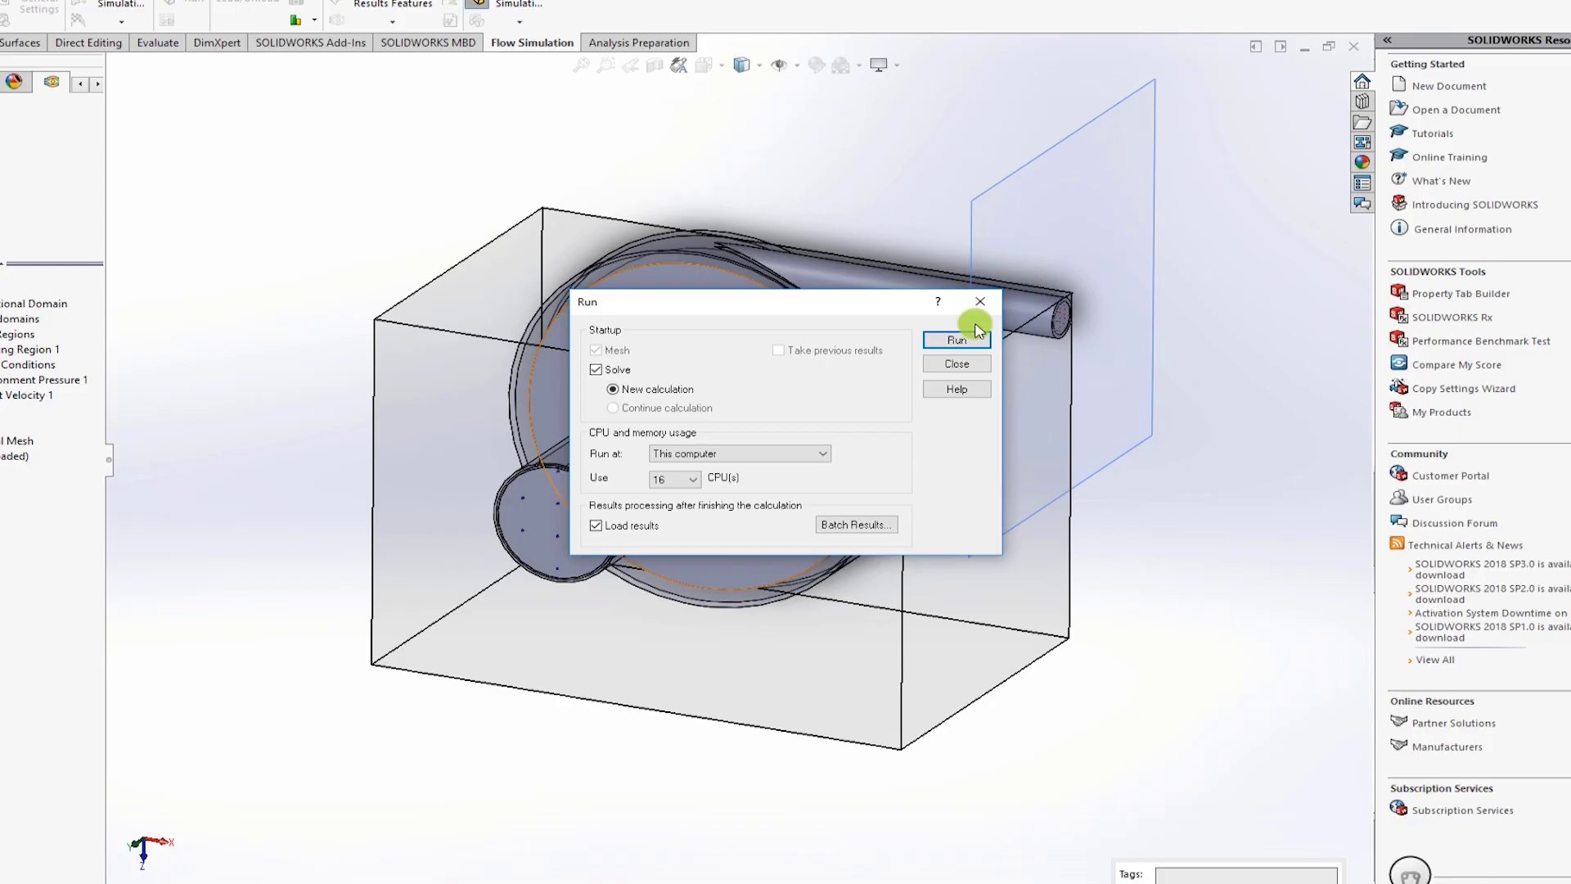
pyautogui.click(978, 302)
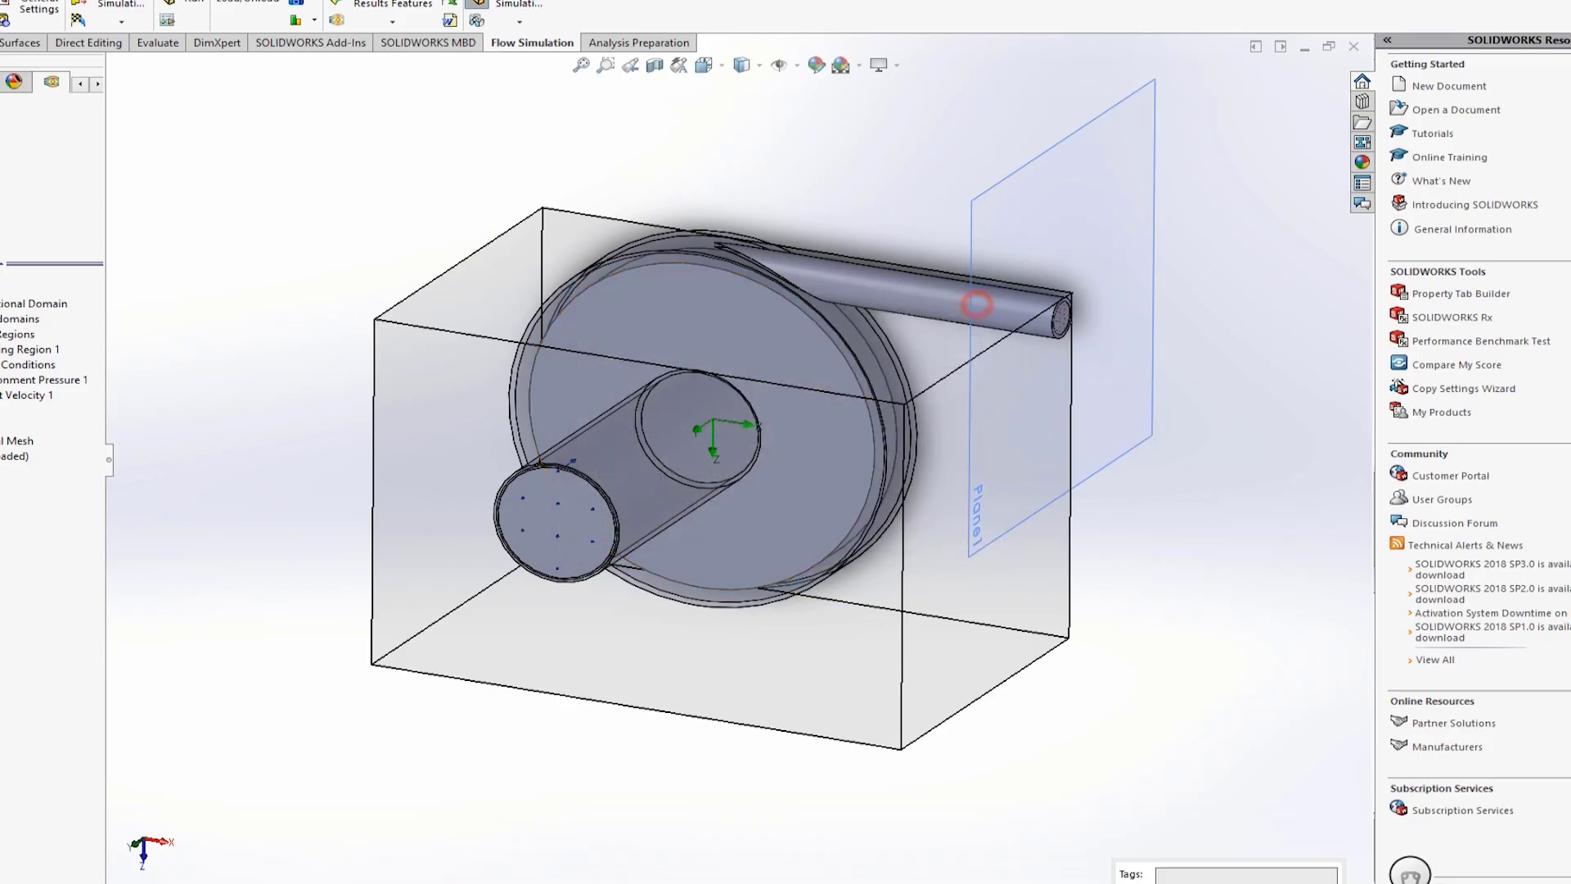
pyautogui.rightClick(4, 293)
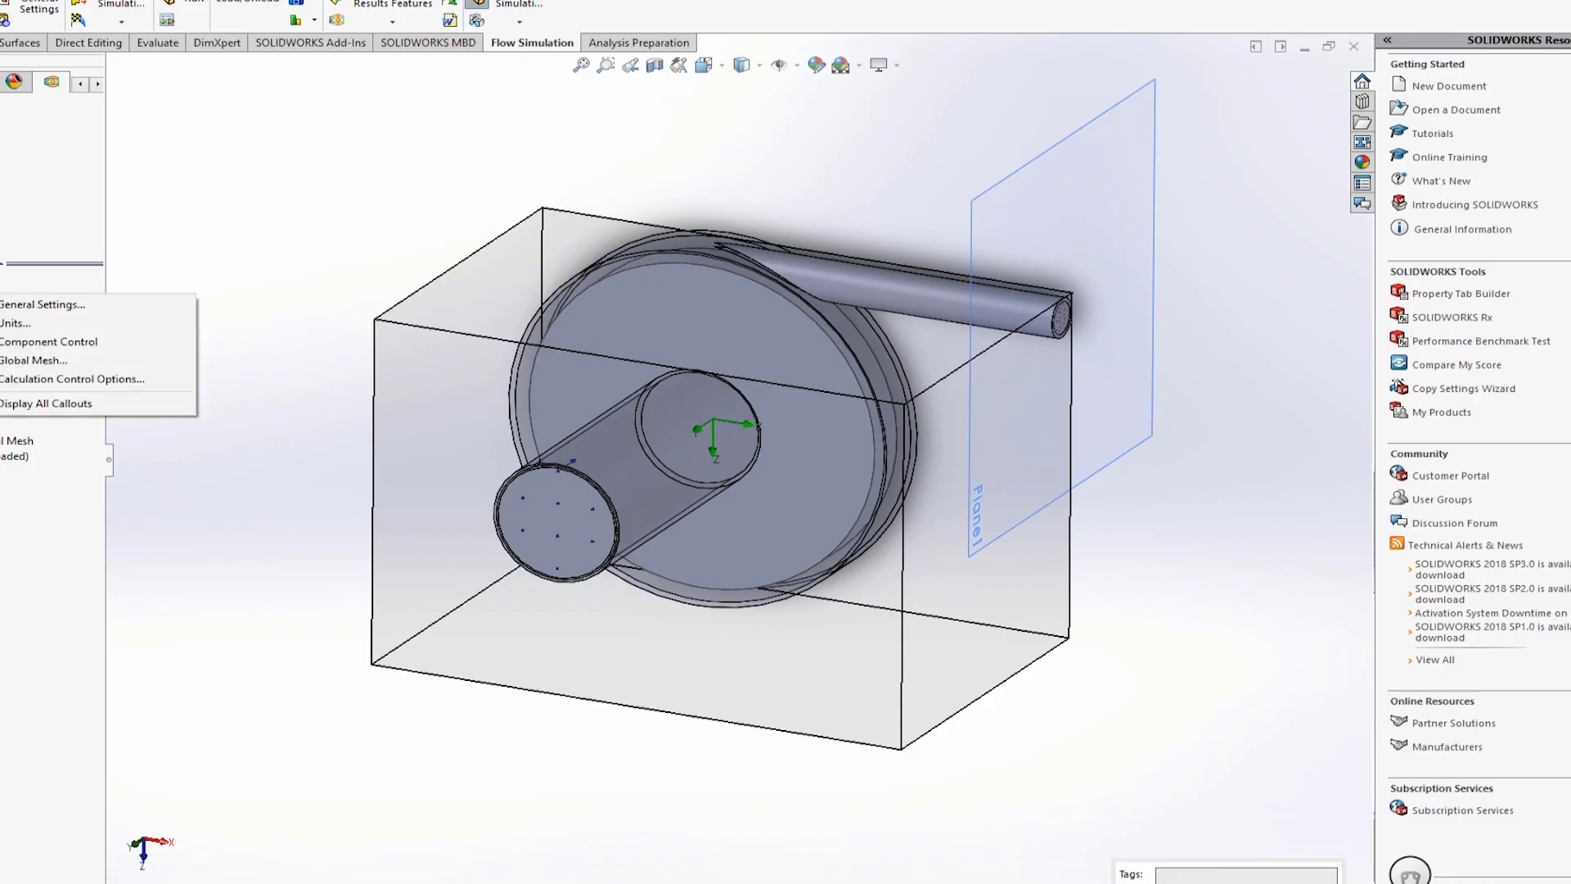
pyautogui.click(10, 380)
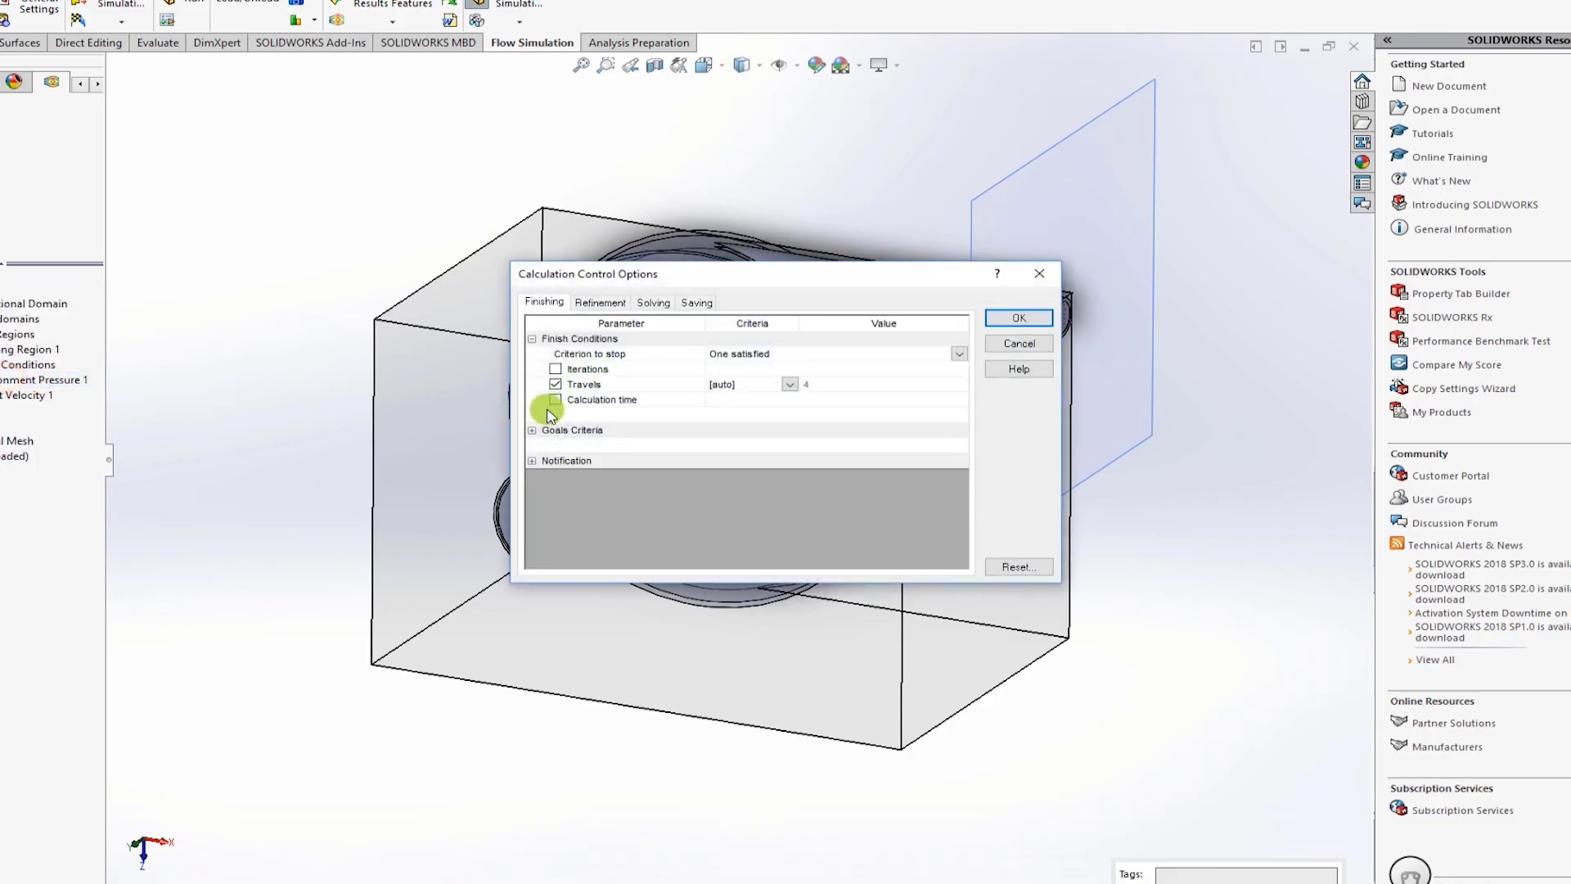
pyautogui.click(555, 385)
pyautogui.click(556, 383)
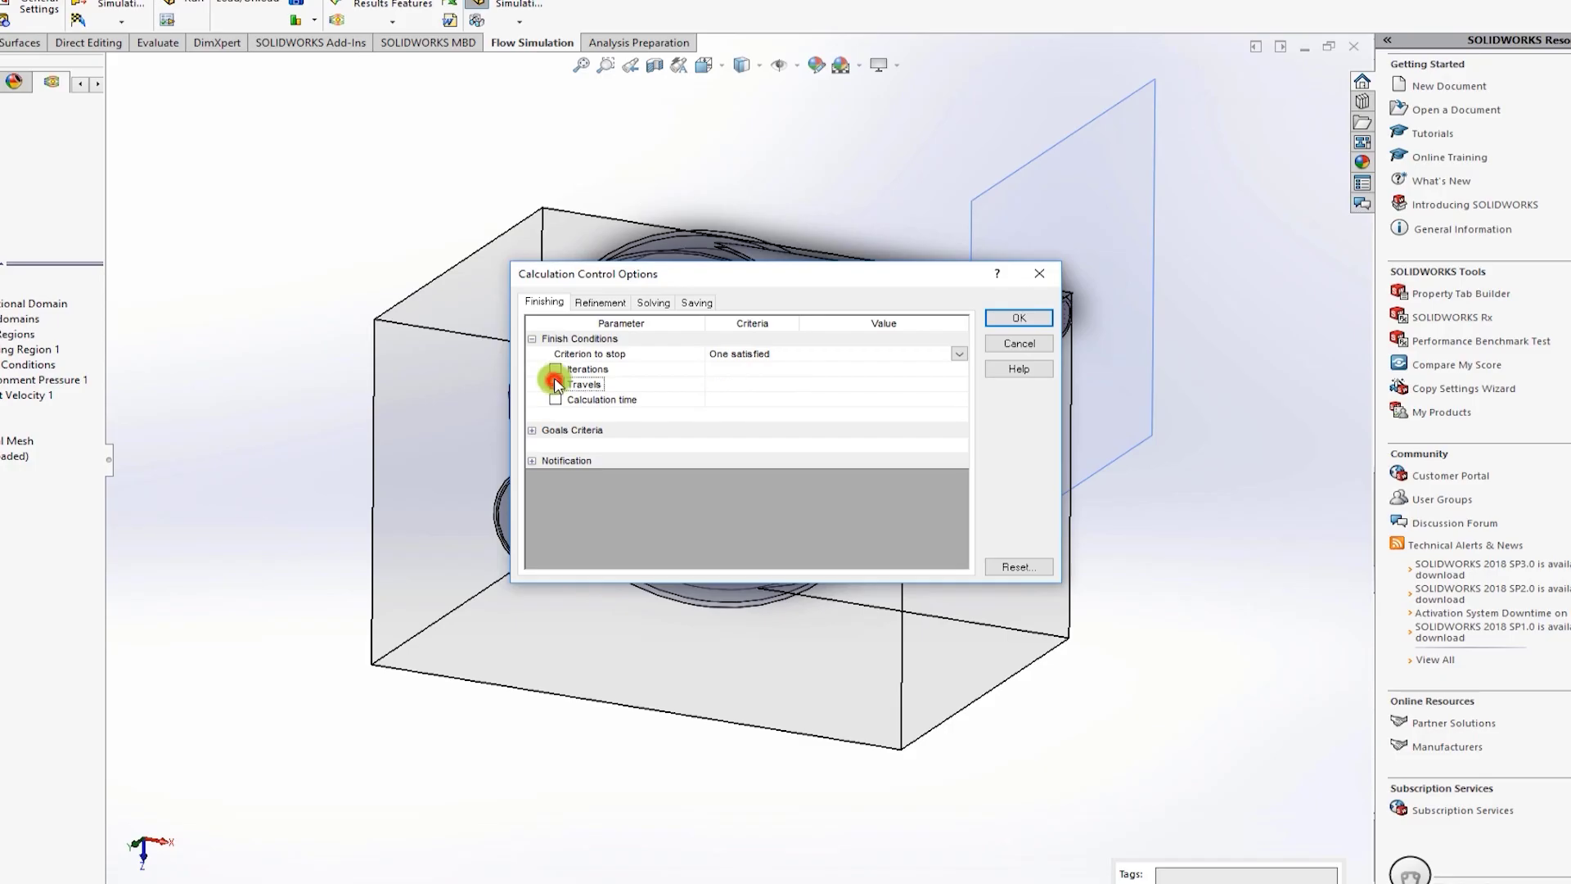
pyautogui.click(555, 369)
pyautogui.click(717, 370)
pyautogui.press('BackSpace')
pyautogui.click(717, 365)
pyautogui.click(1005, 321)
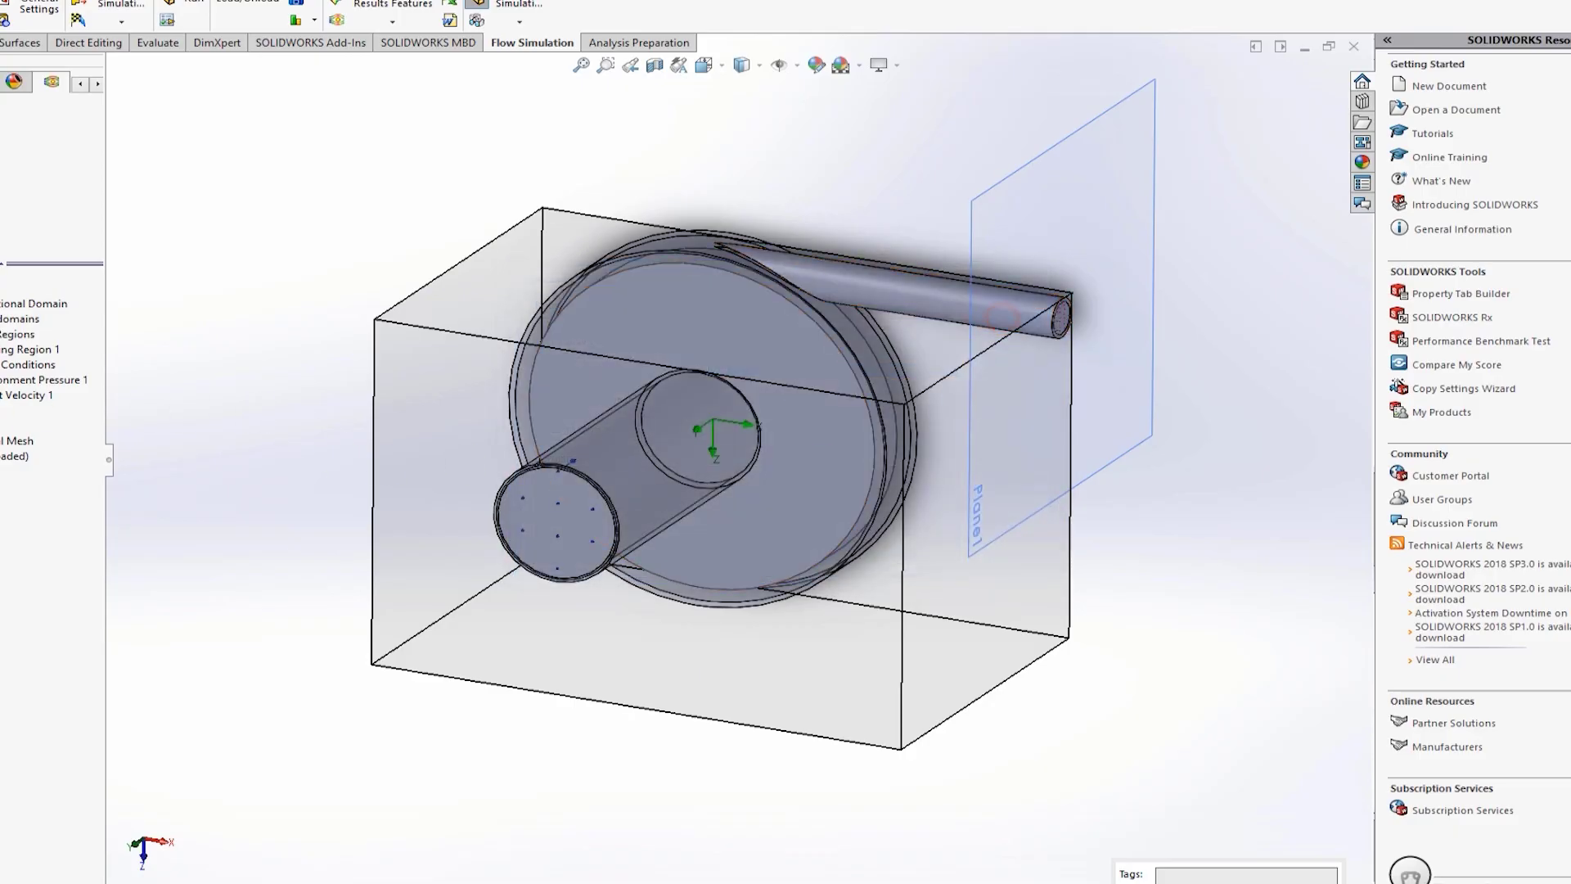
# Step: Add a surface goal for average Total Pressure on the outlet lid body LID1
pyautogui.rightClick(2, 411)
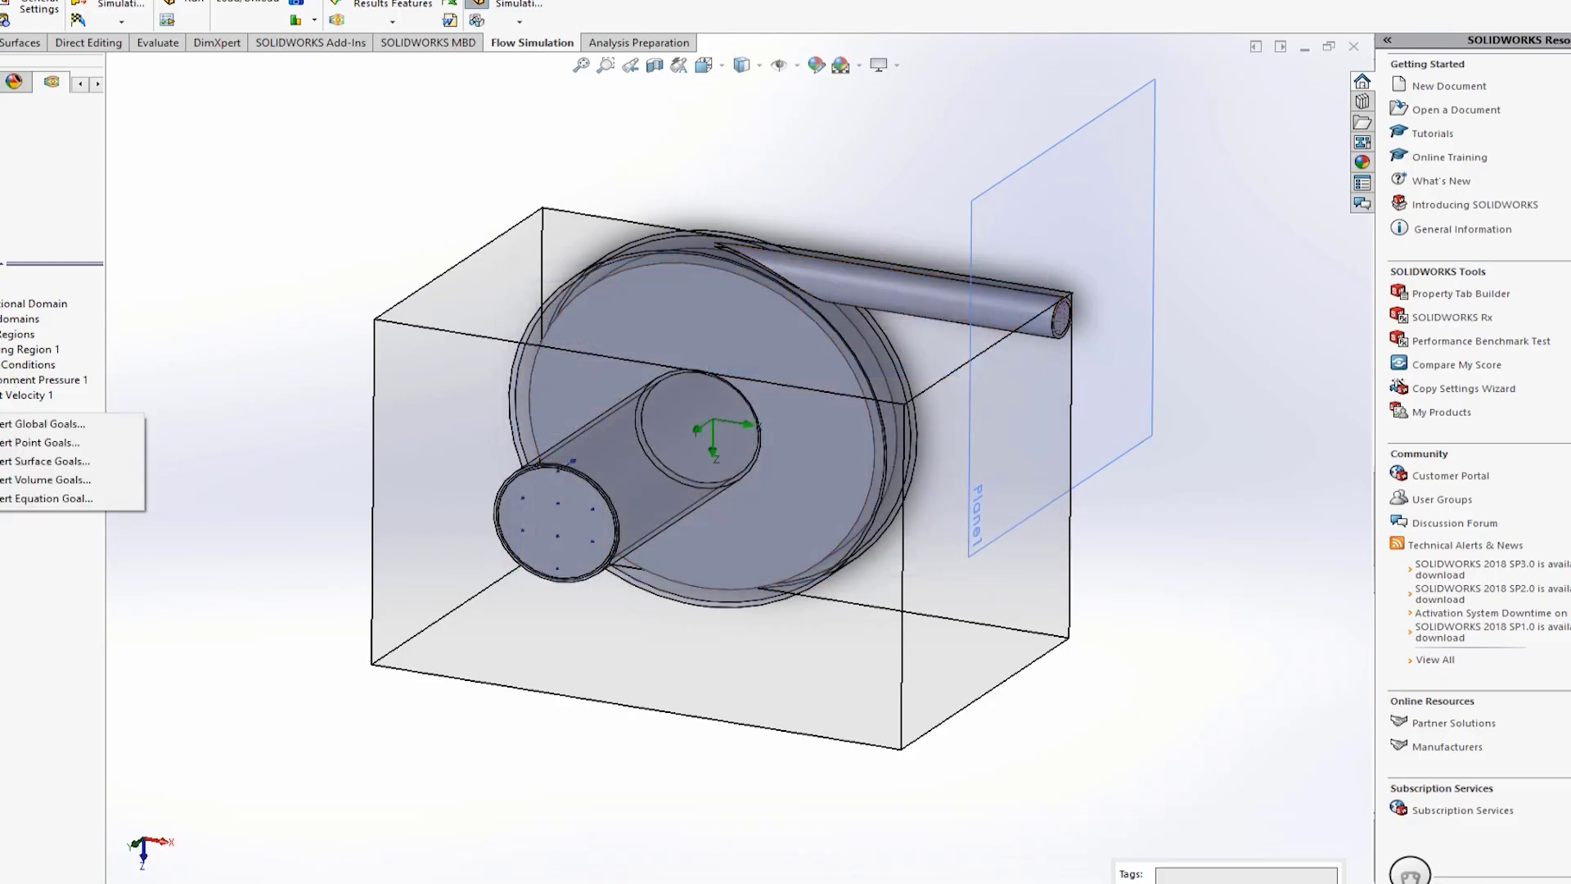
pyautogui.click(4, 463)
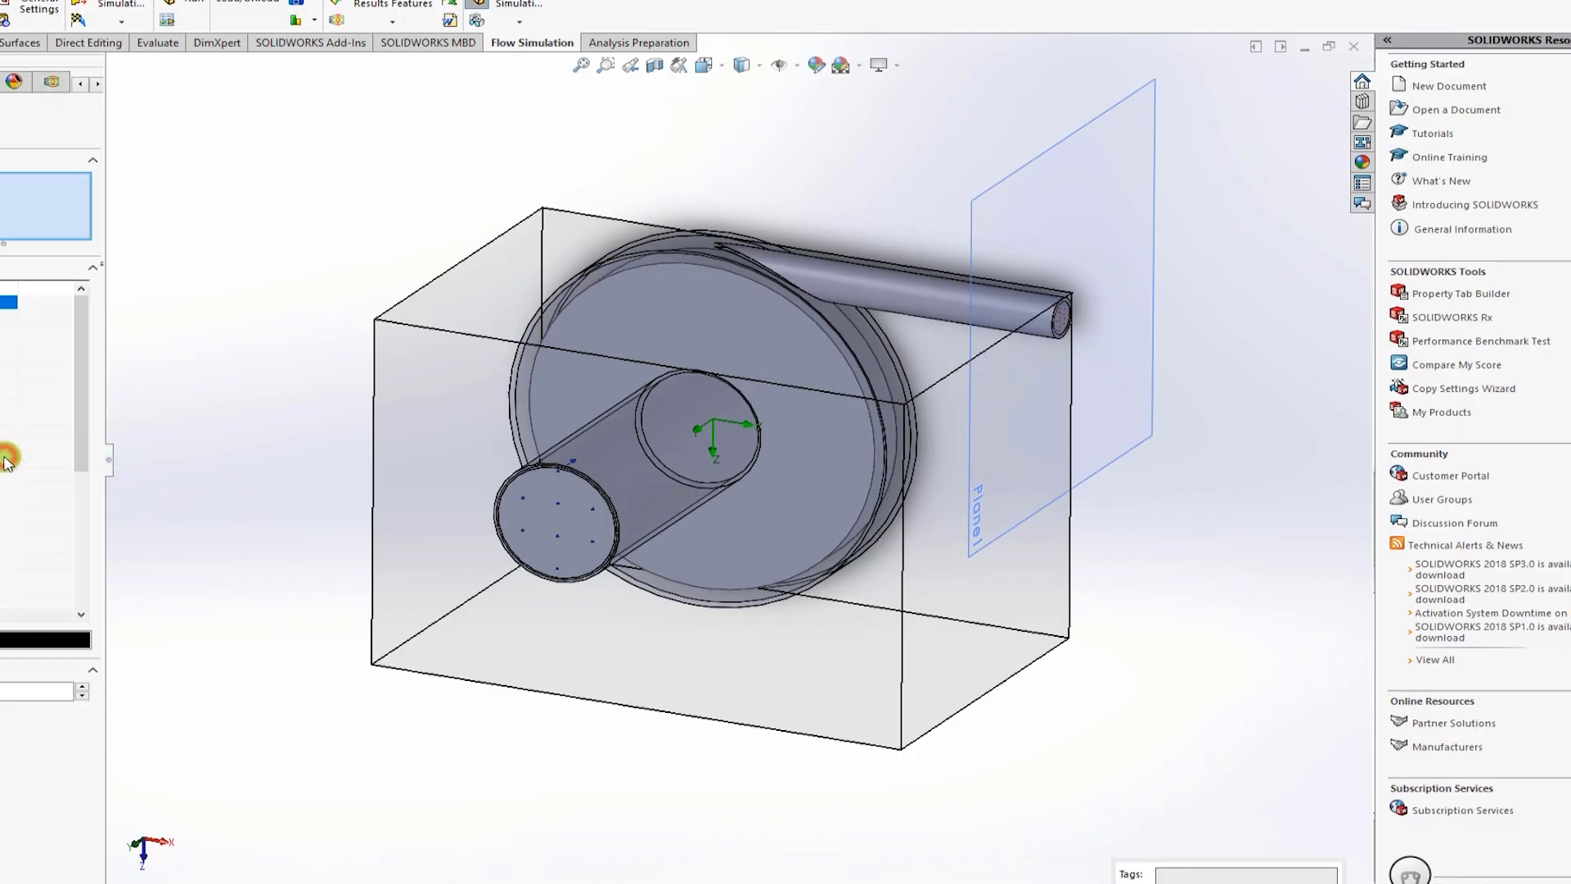
pyautogui.rightClick(1058, 322)
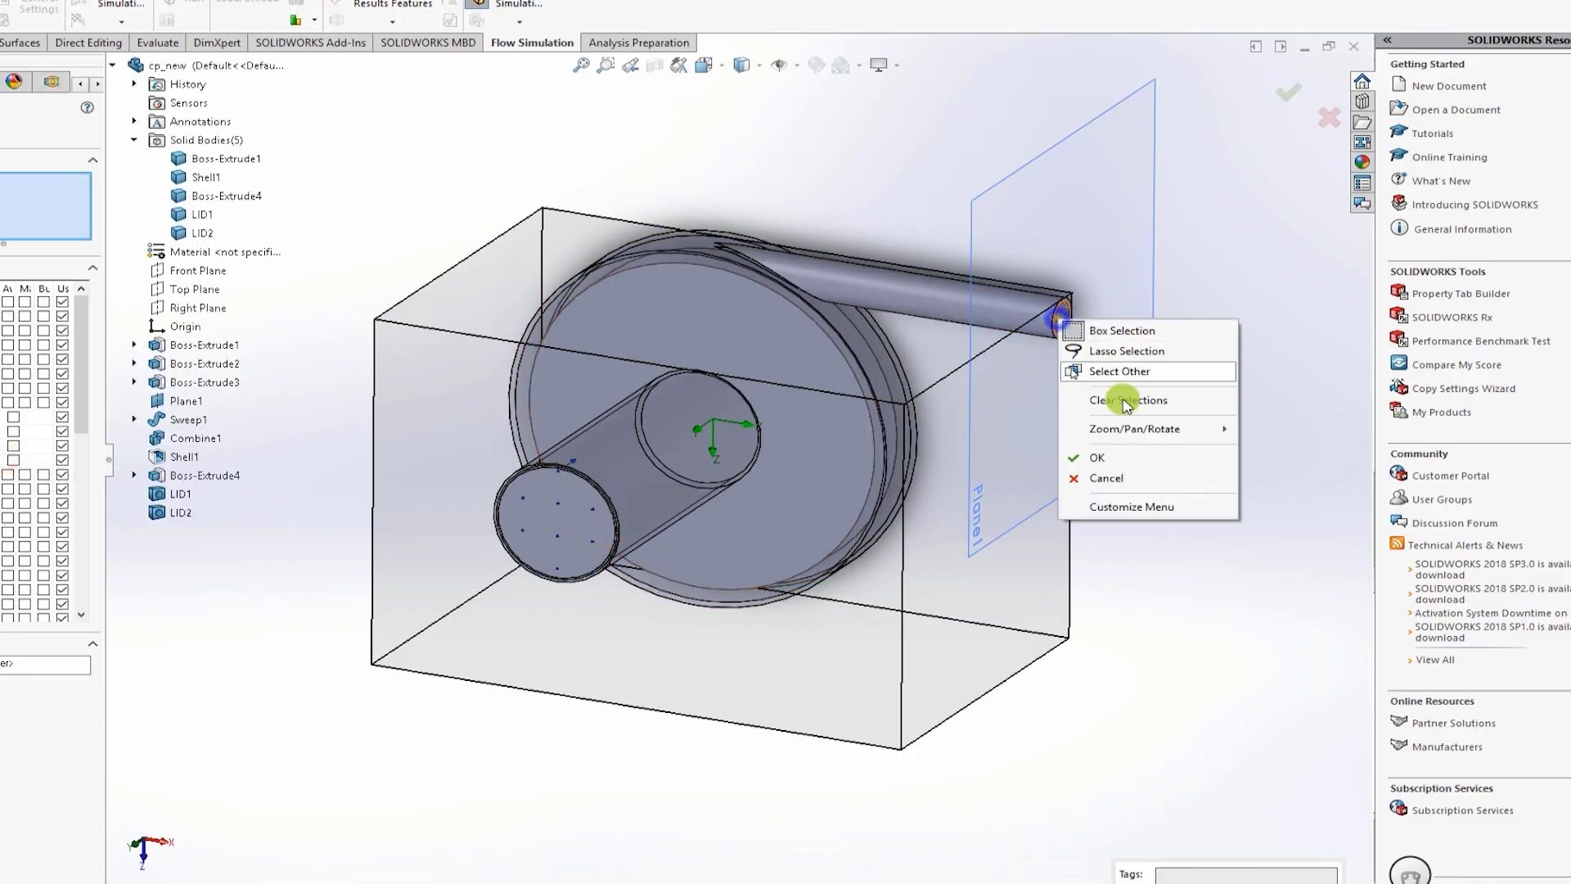
pyautogui.click(1143, 372)
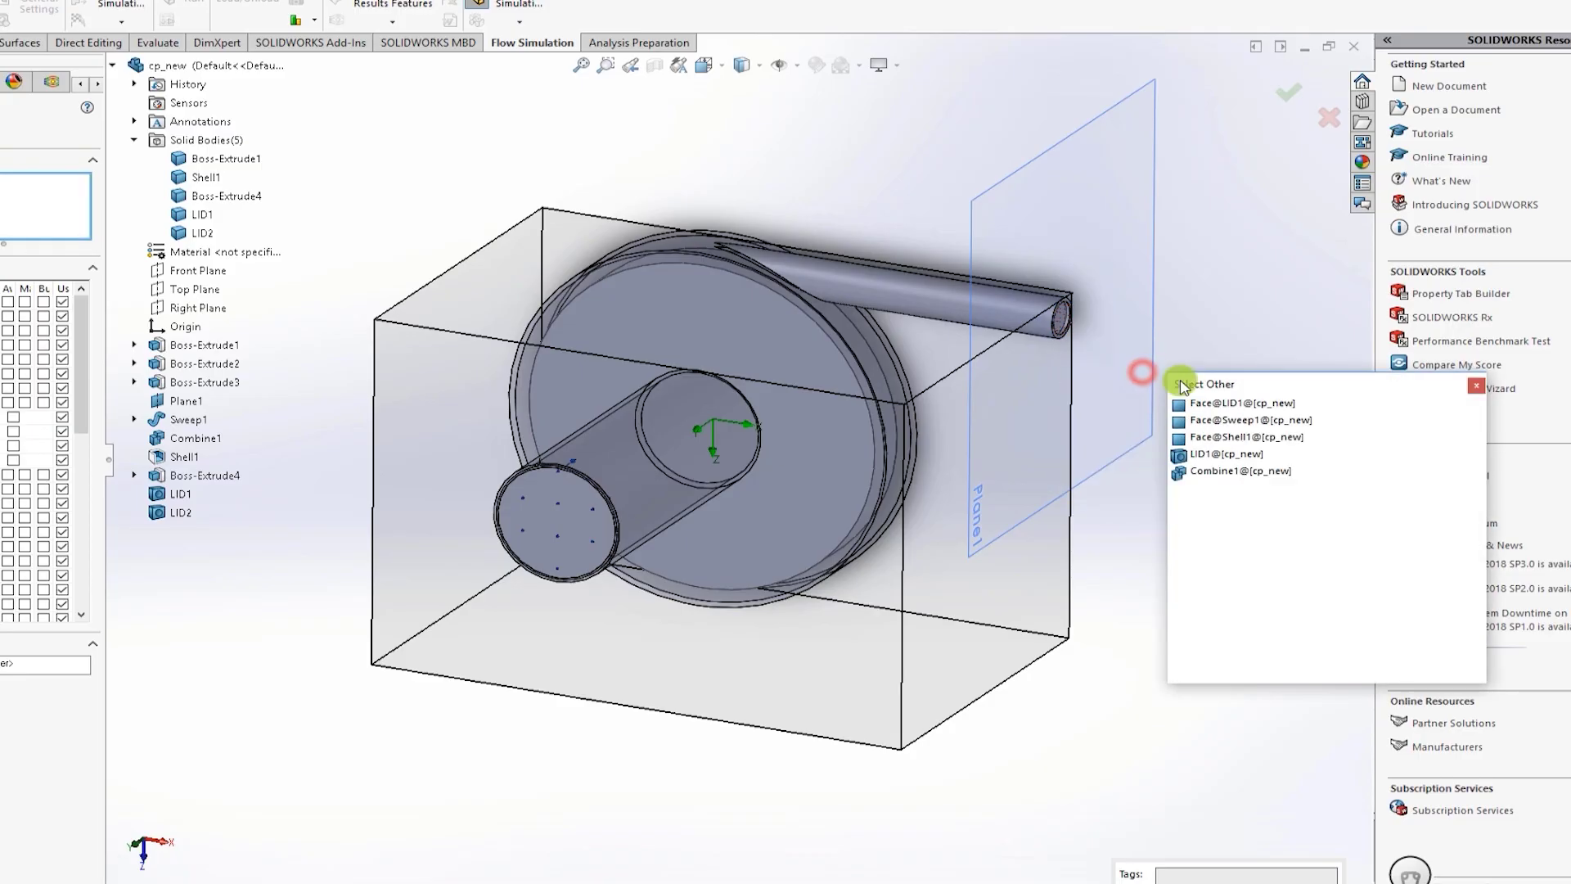
pyautogui.click(1233, 455)
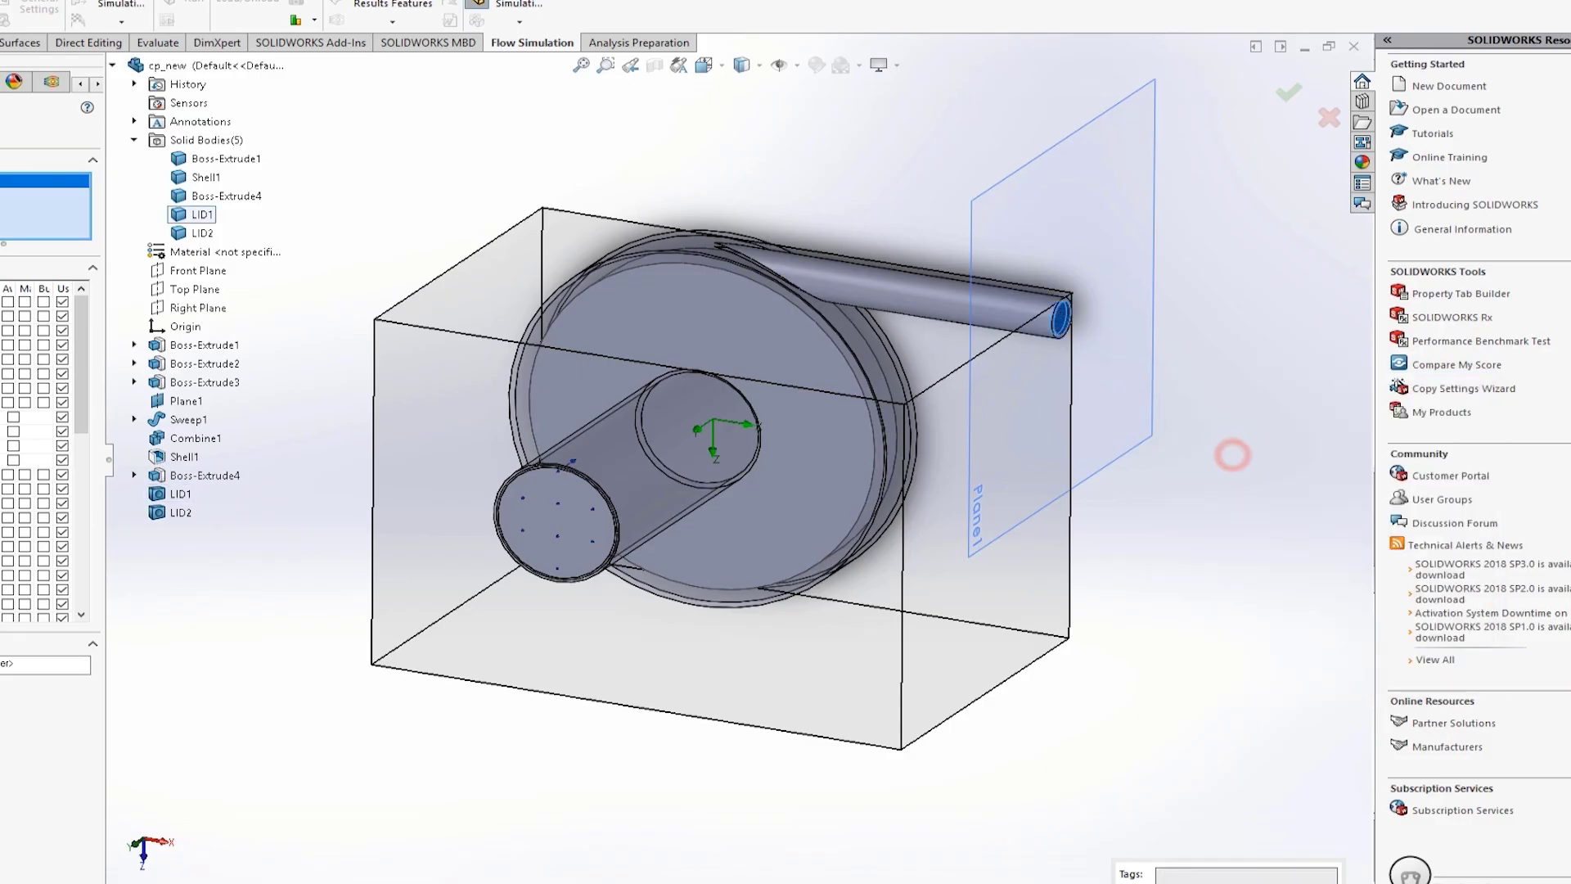
pyautogui.click(7, 316)
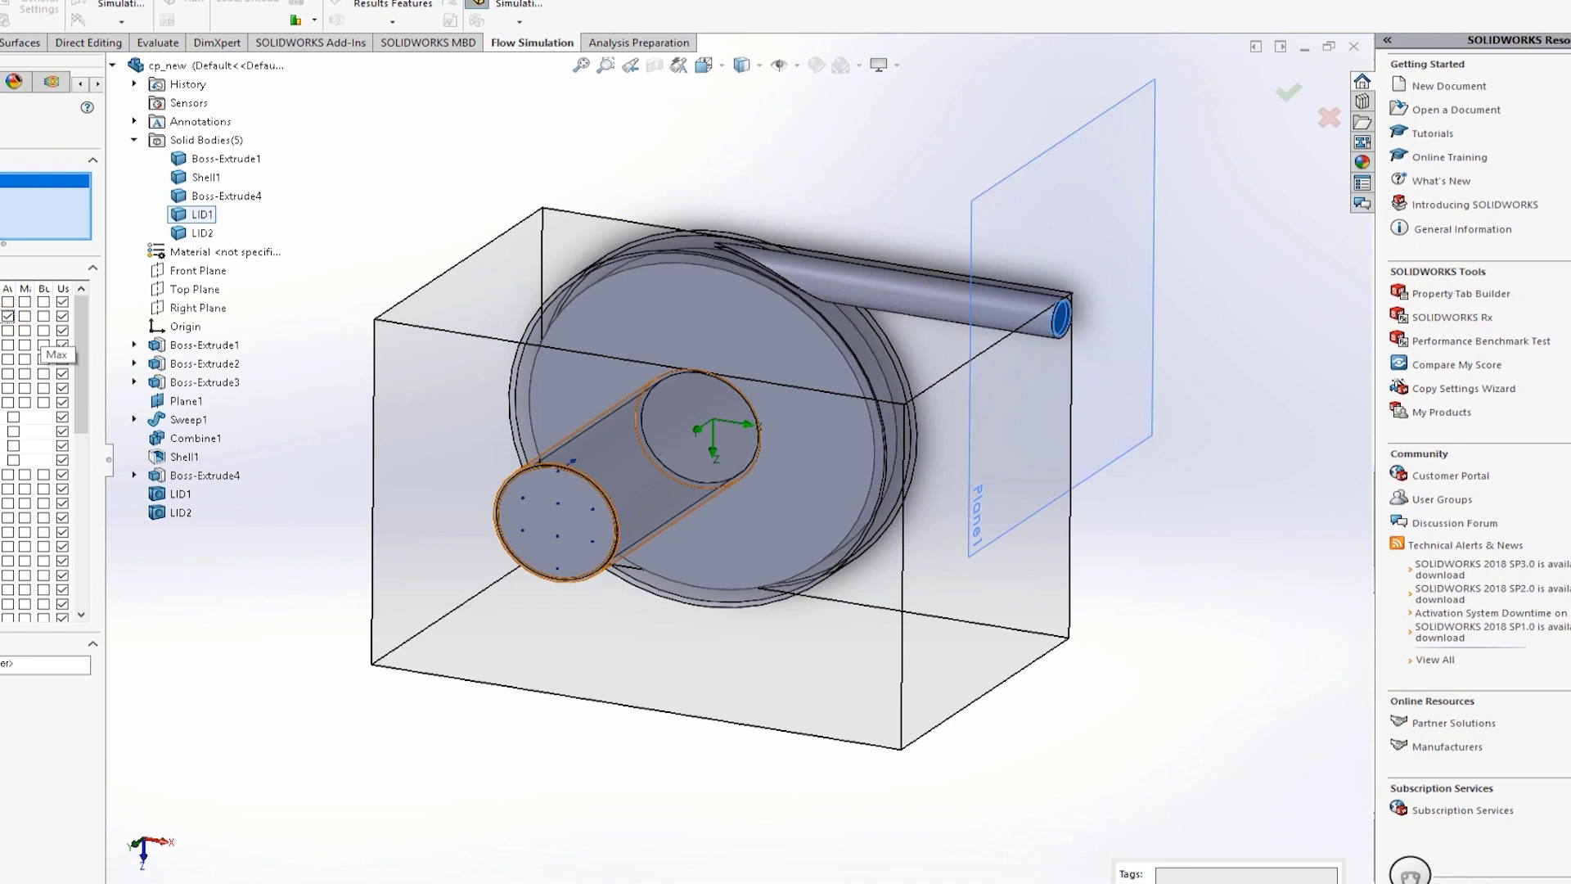
pyautogui.press('Return')
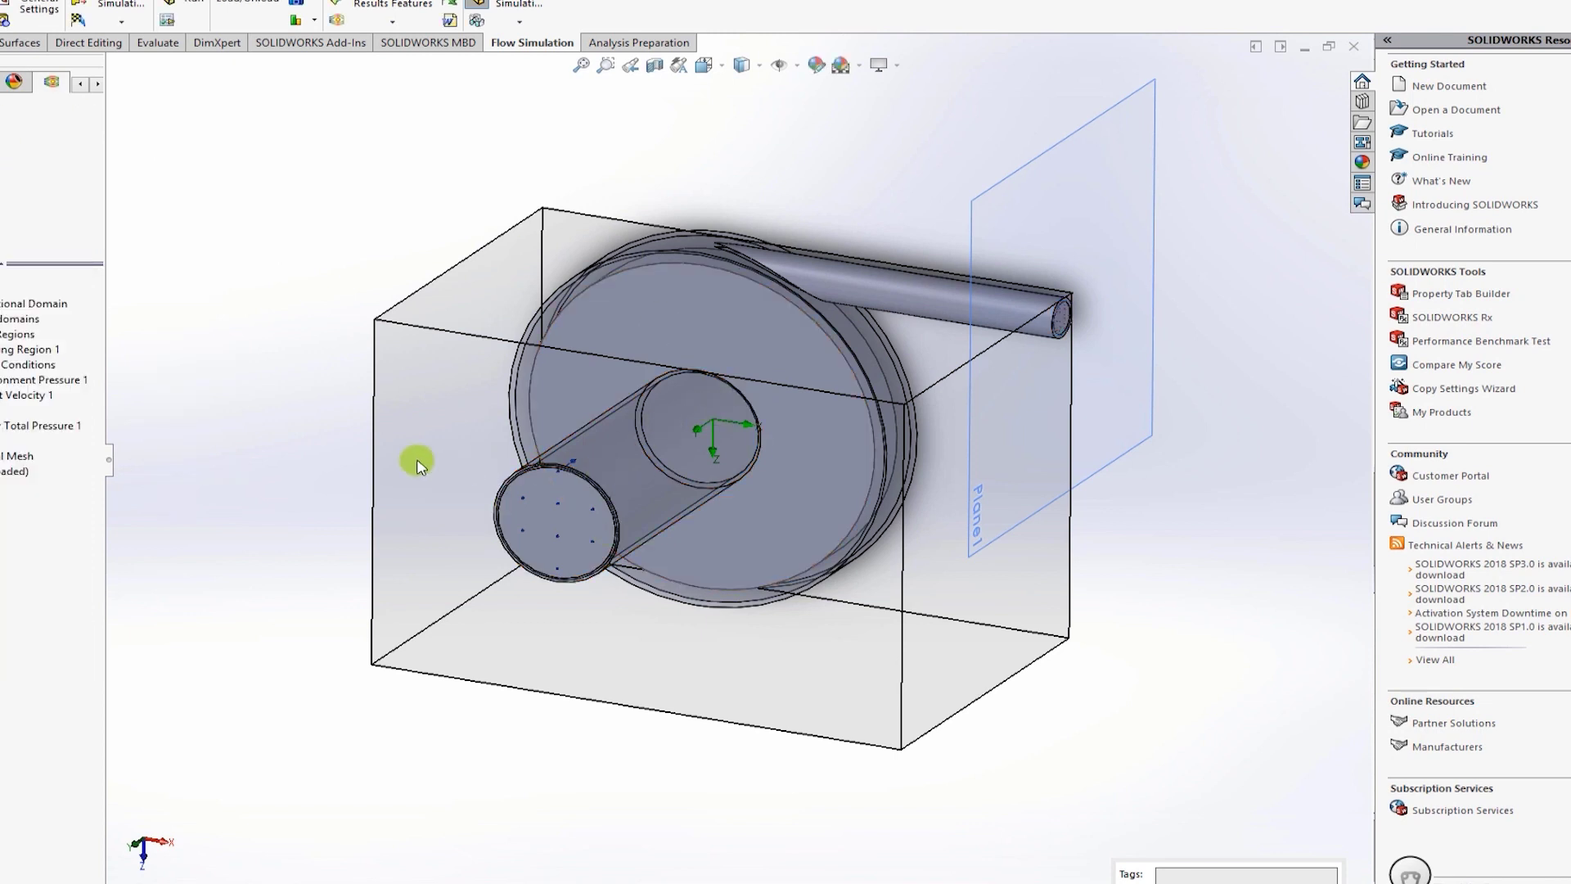
# Step: Run the flow project as a new calculation on this computer and bring up its solver window
pyautogui.click(224, 18)
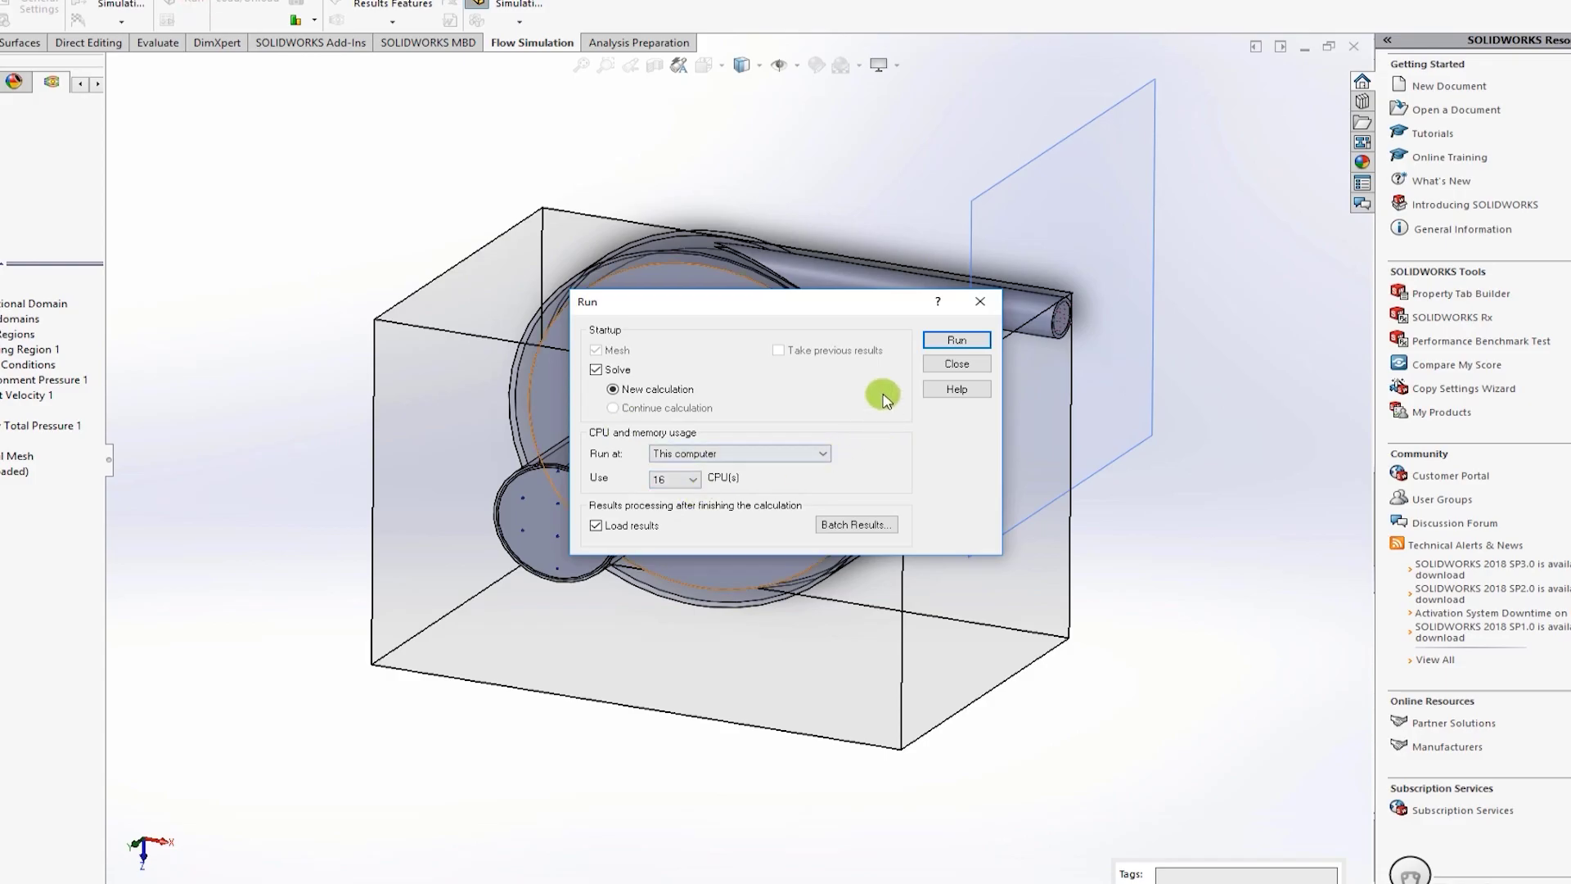
pyautogui.click(958, 339)
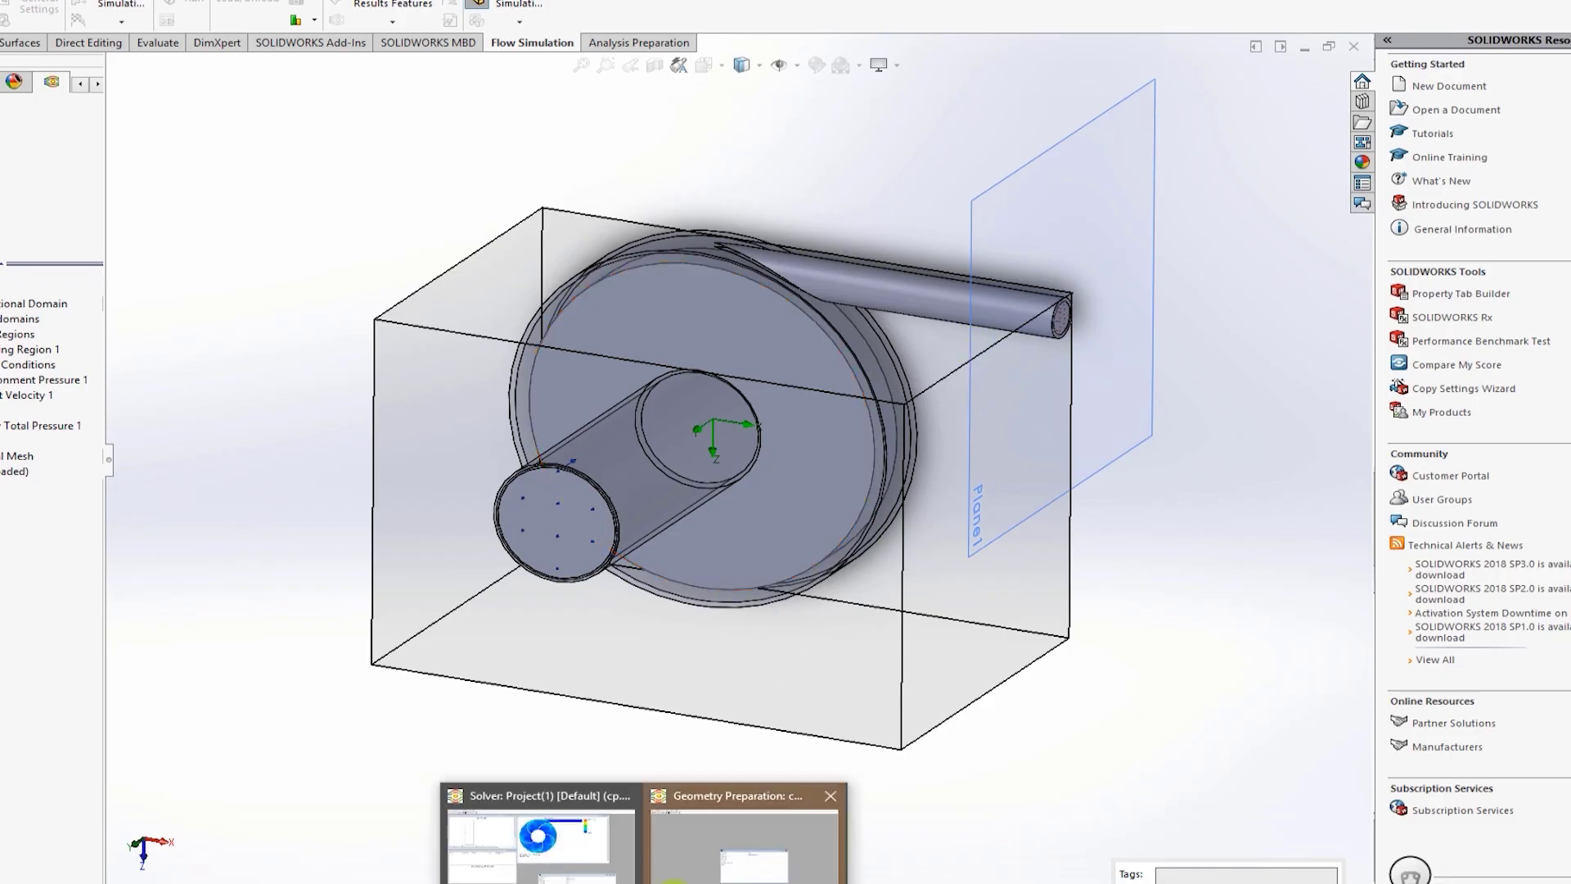
pyautogui.click(674, 880)
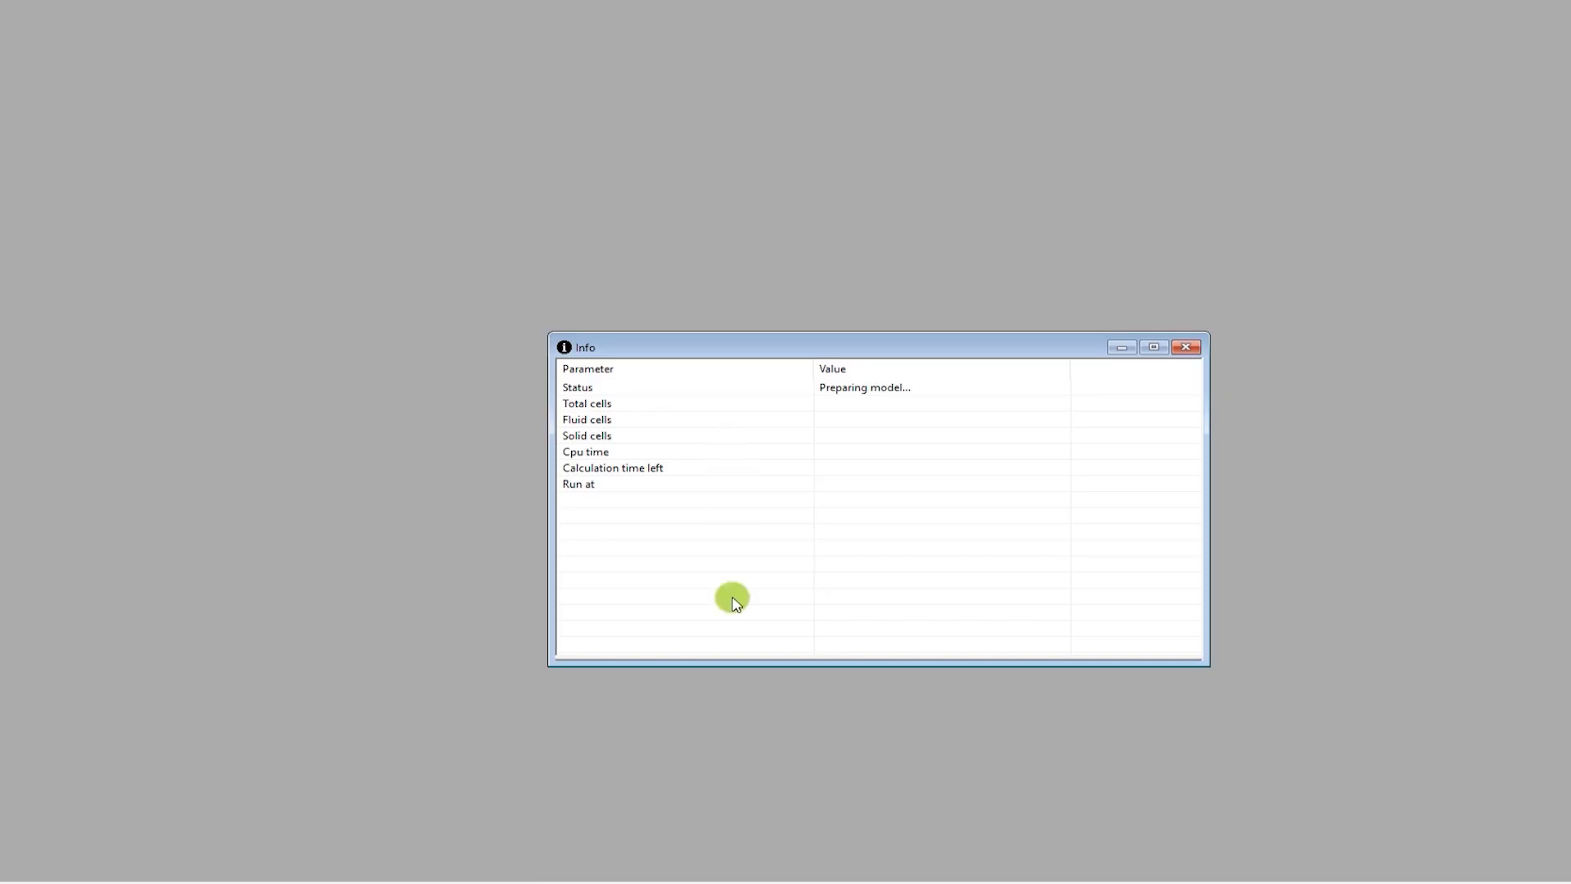
pyautogui.click(750, 881)
pyautogui.click(748, 881)
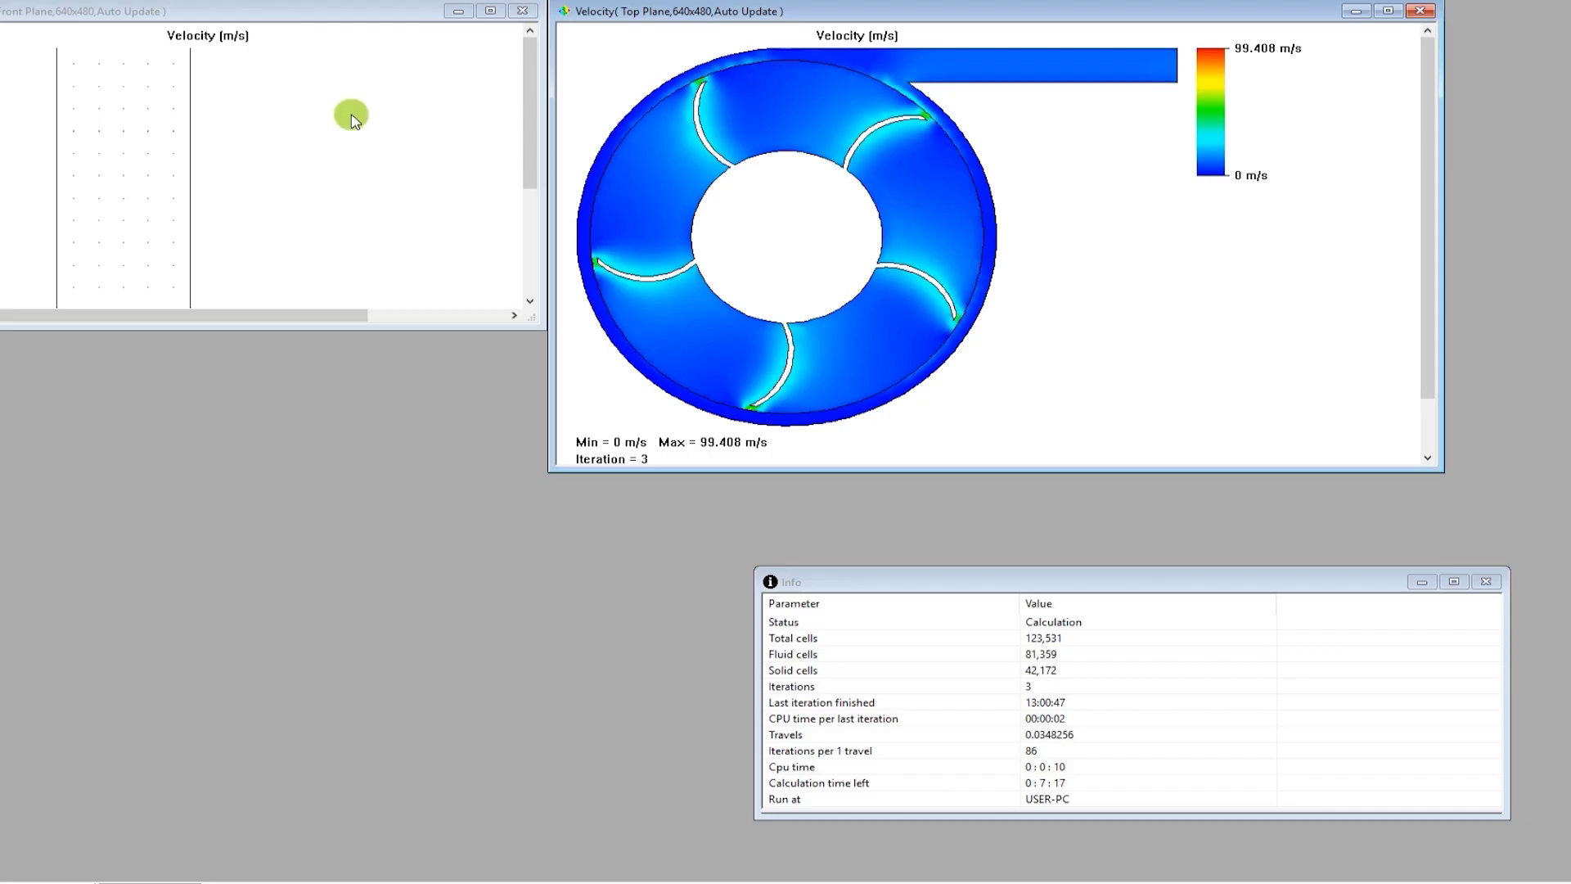
# Step: Review the solver preview's plane definition and contour parameter settings, and close them without adding a plot
pyautogui.click(35, 2)
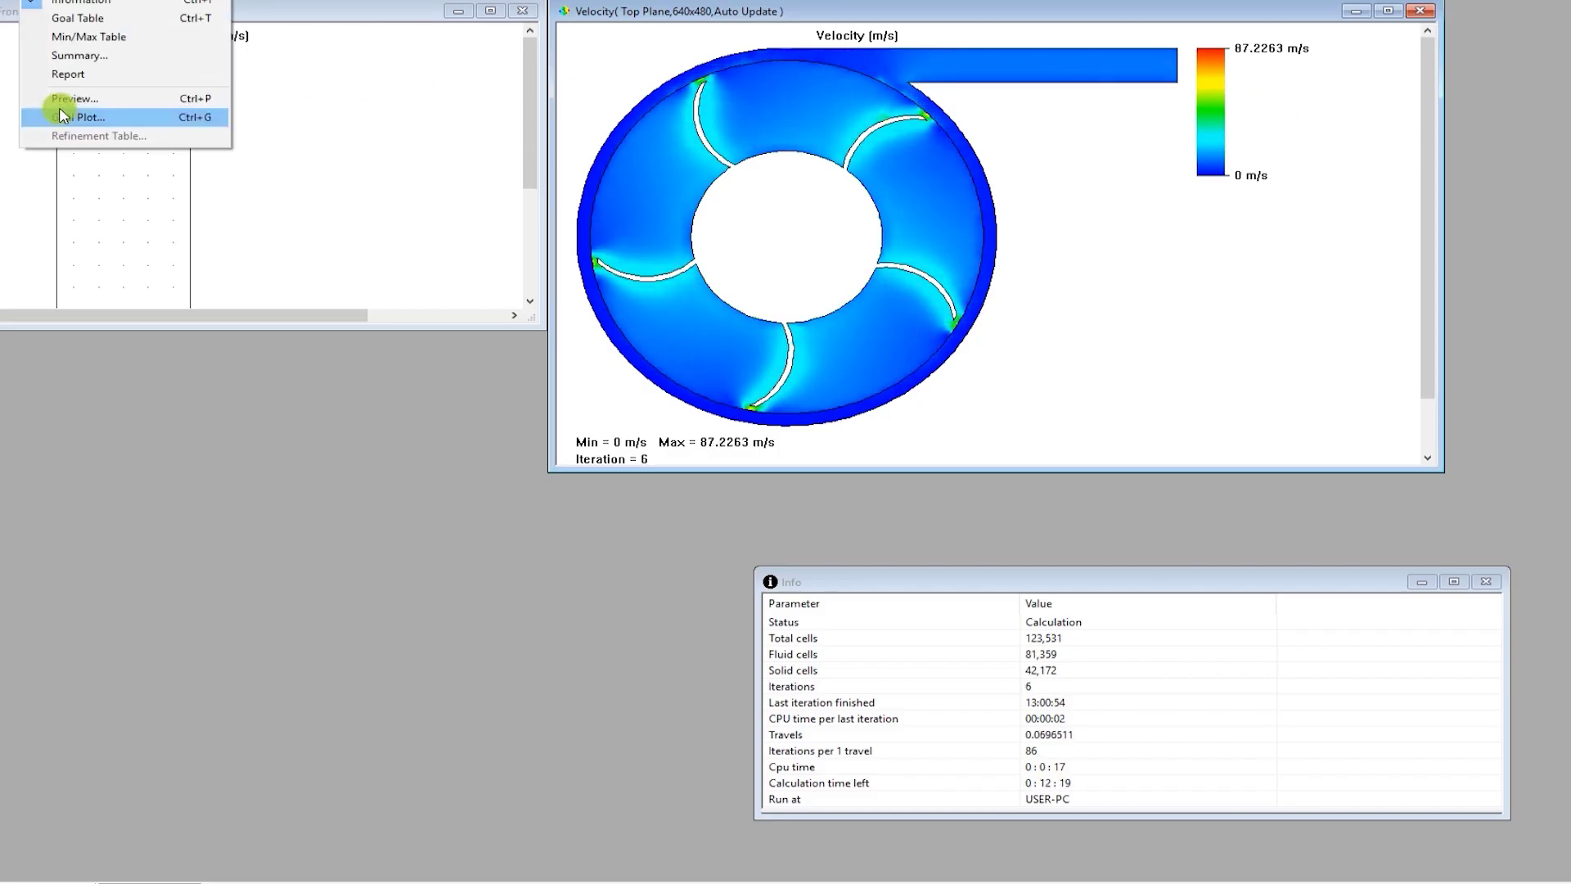
pyautogui.click(59, 99)
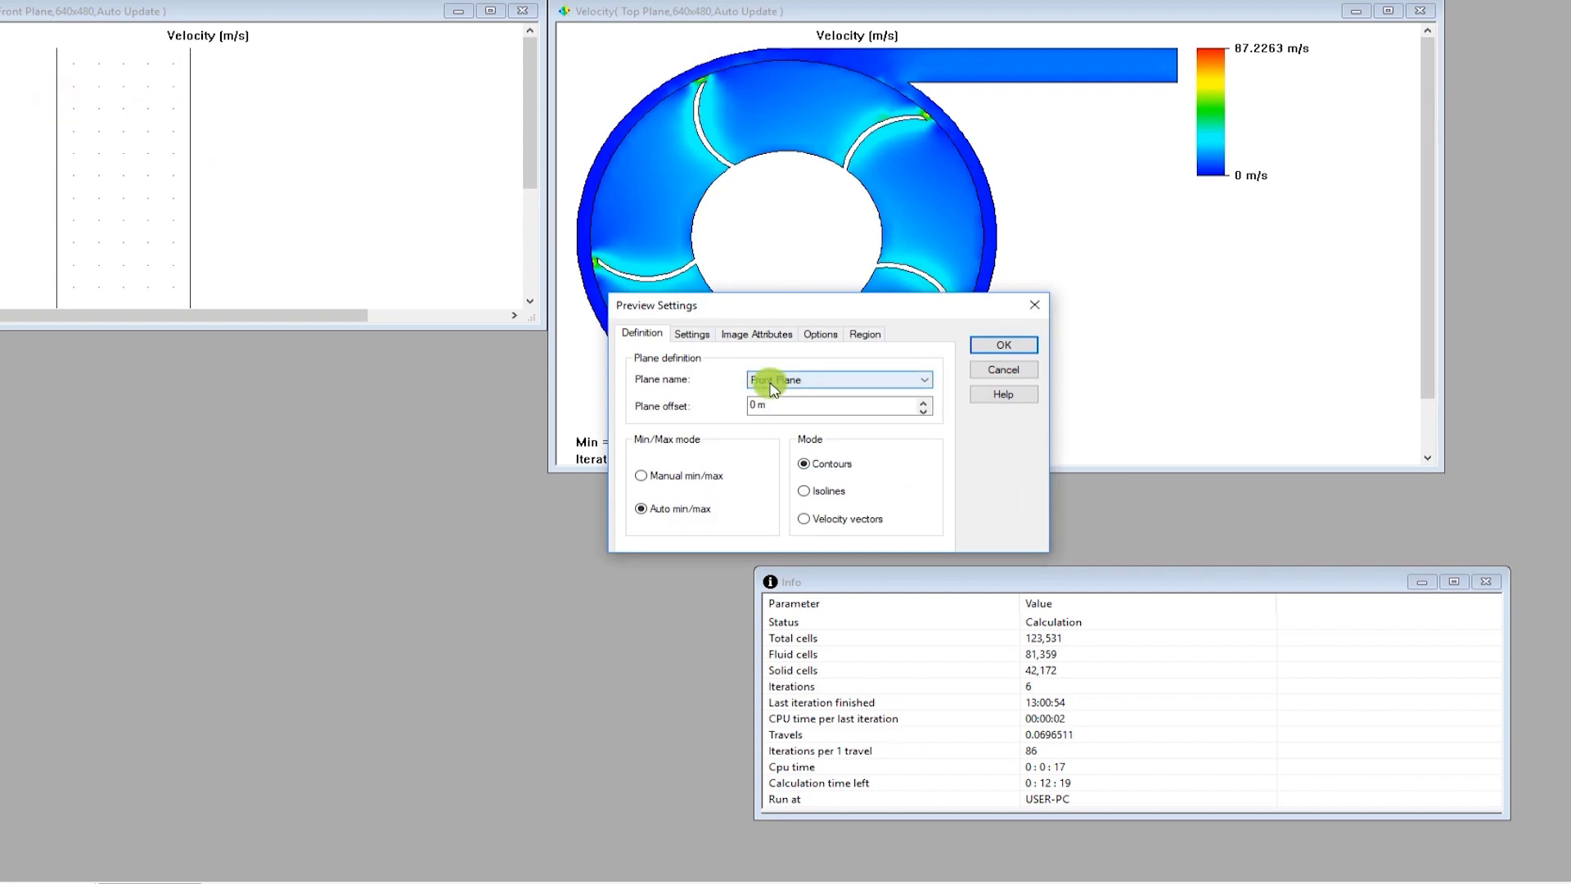
pyautogui.click(690, 332)
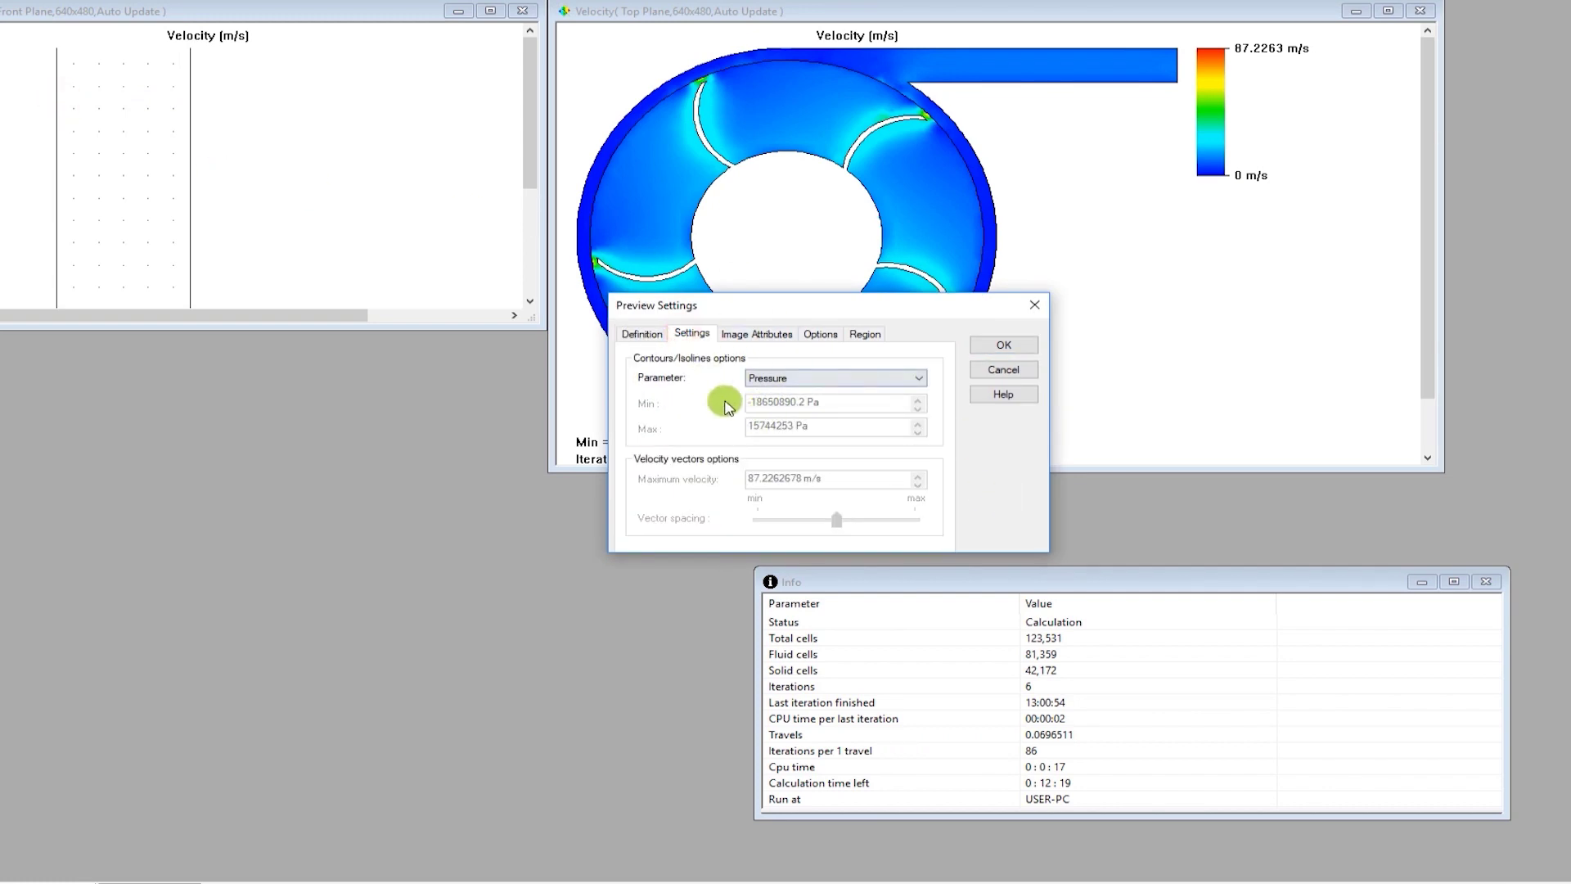
pyautogui.click(1035, 306)
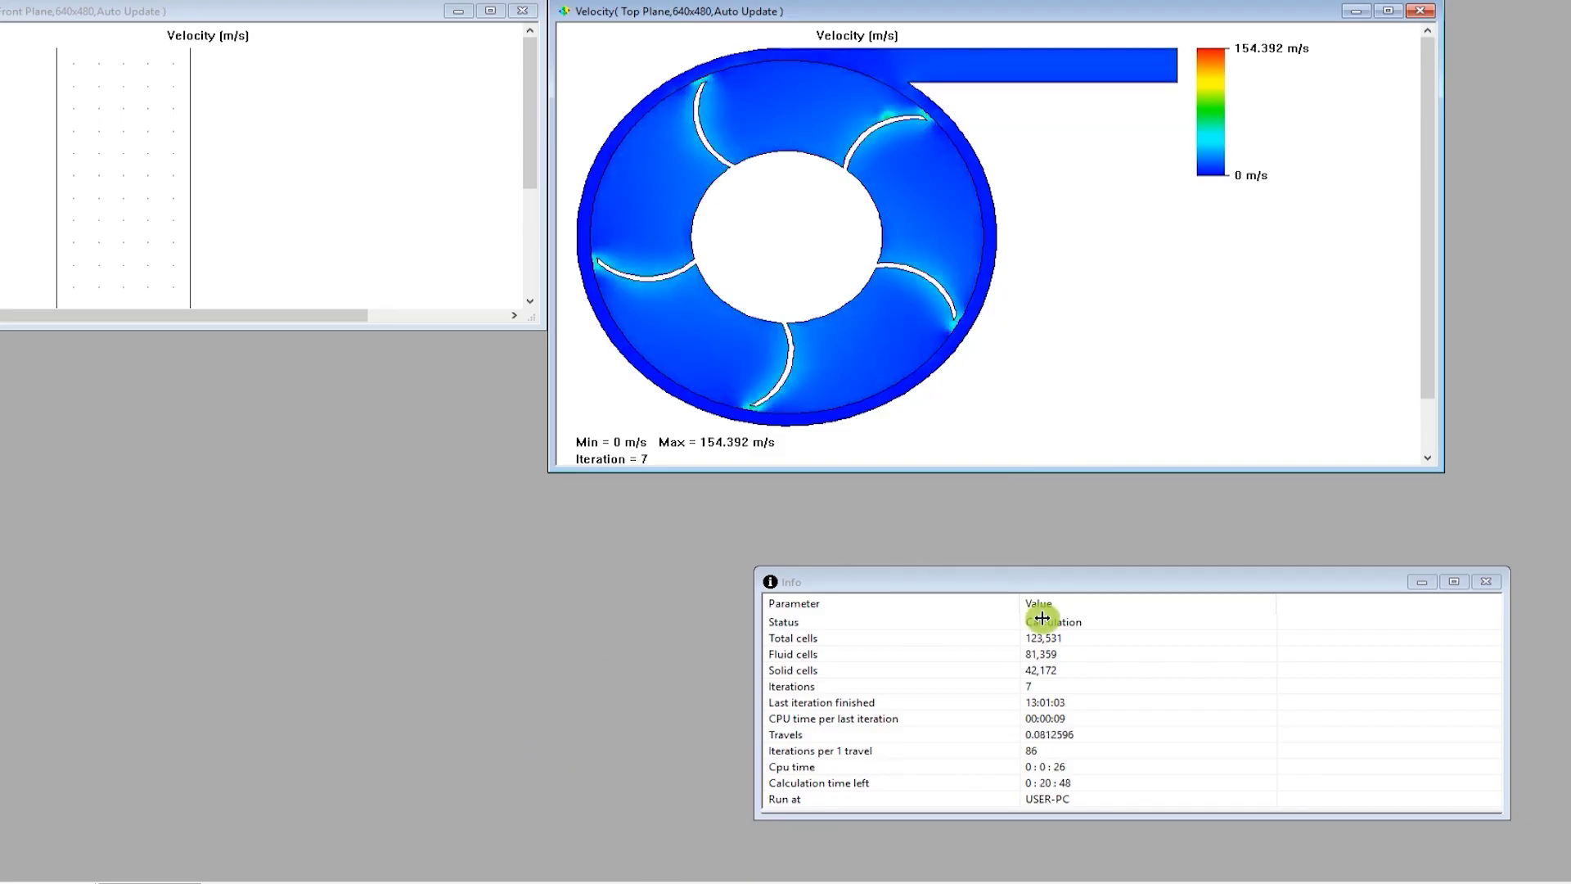